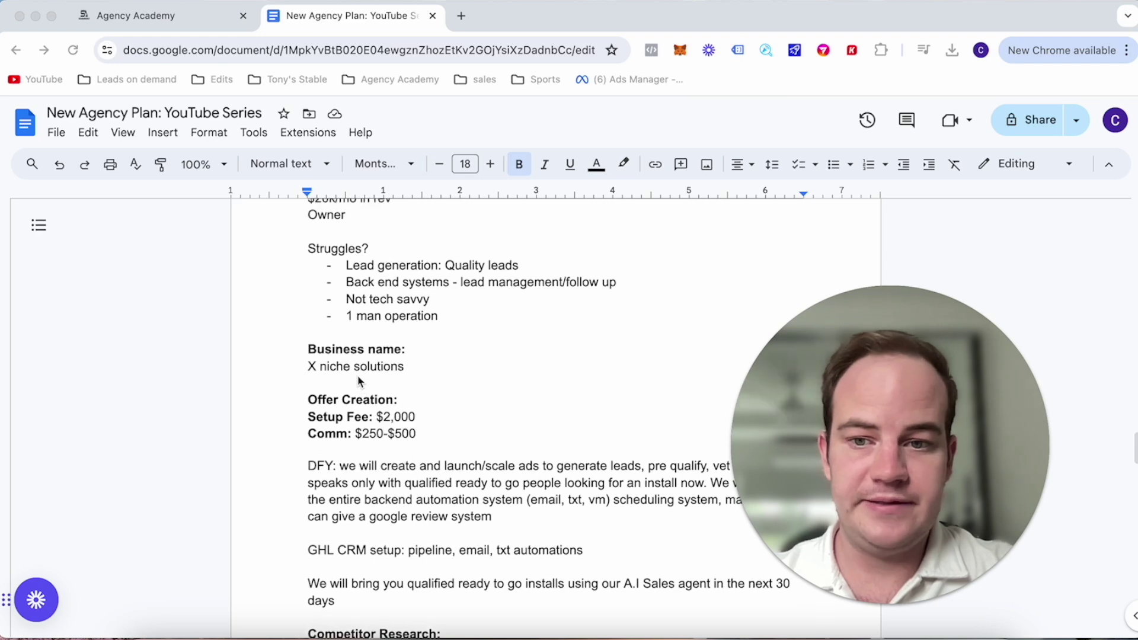
Review the Series To Do List and the Video 2 tasks in the New Agency Plan document.
{"action": "scroll", "coordinate": [358, 379], "scroll_direction": "up", "scroll_amount": 10}
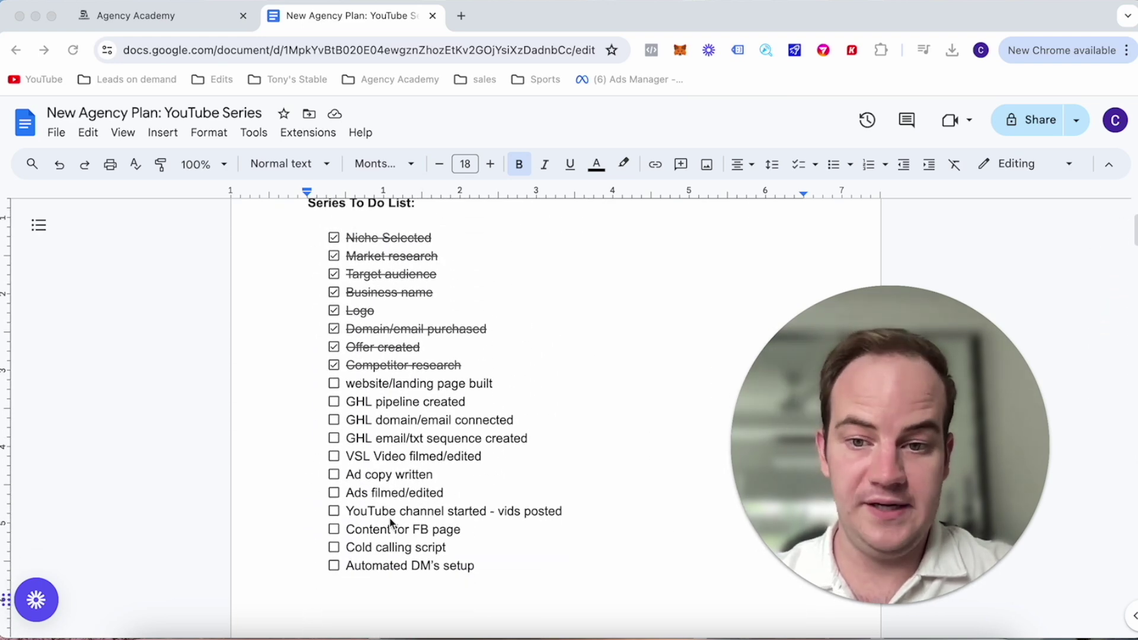
{"action": "scroll", "coordinate": [436, 424], "scroll_direction": "down", "scroll_amount": 12}
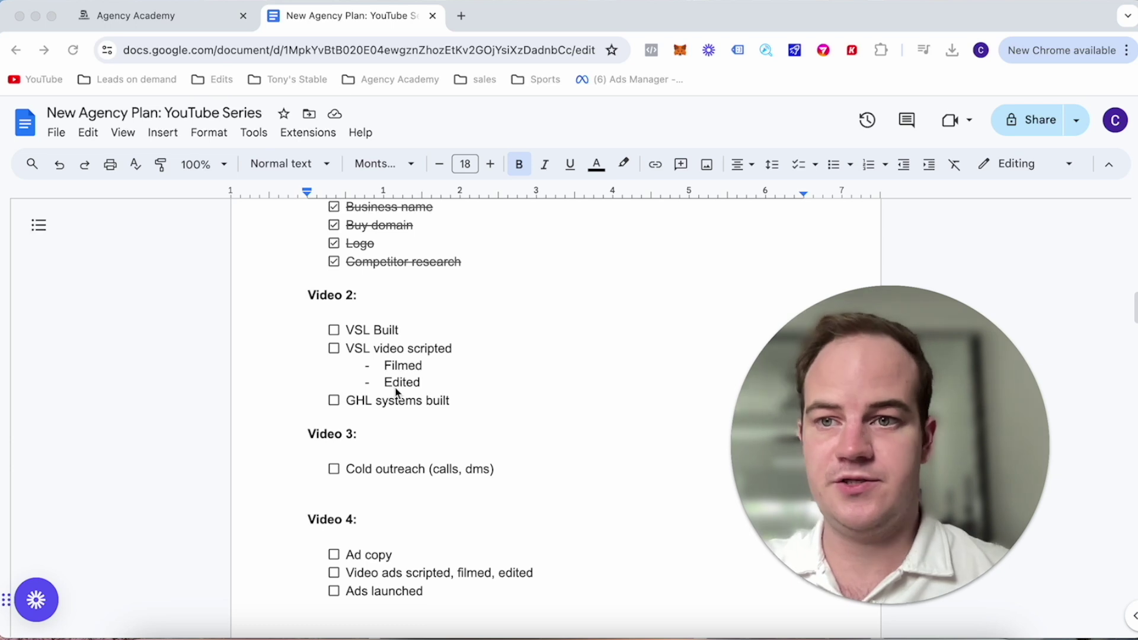
Switch to the GoHighLevel account and look through its Conversations, Calendars and Contacts sections.
{"action": "left_click", "coordinate": [190, 20]}
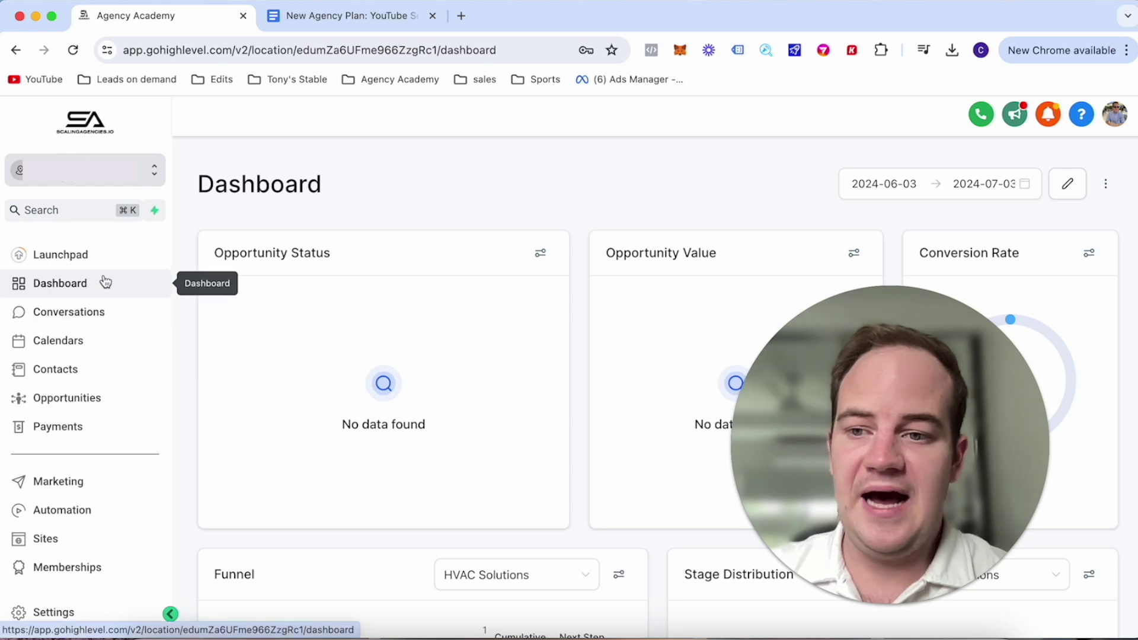
{"action": "left_click", "coordinate": [125, 318]}
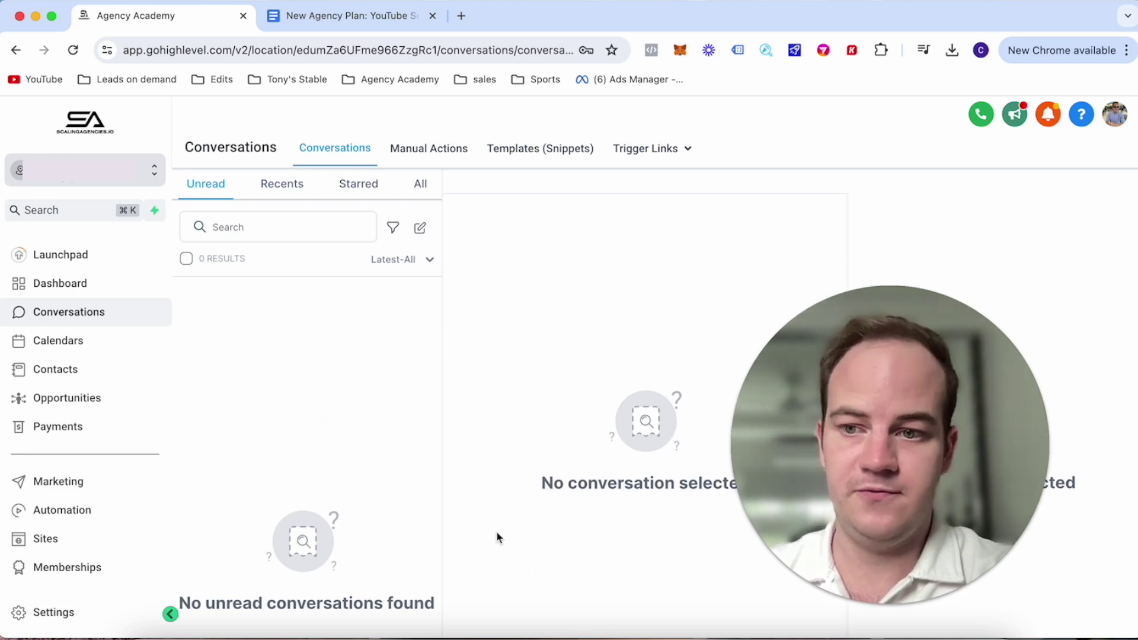
{"action": "left_click", "coordinate": [80, 340]}
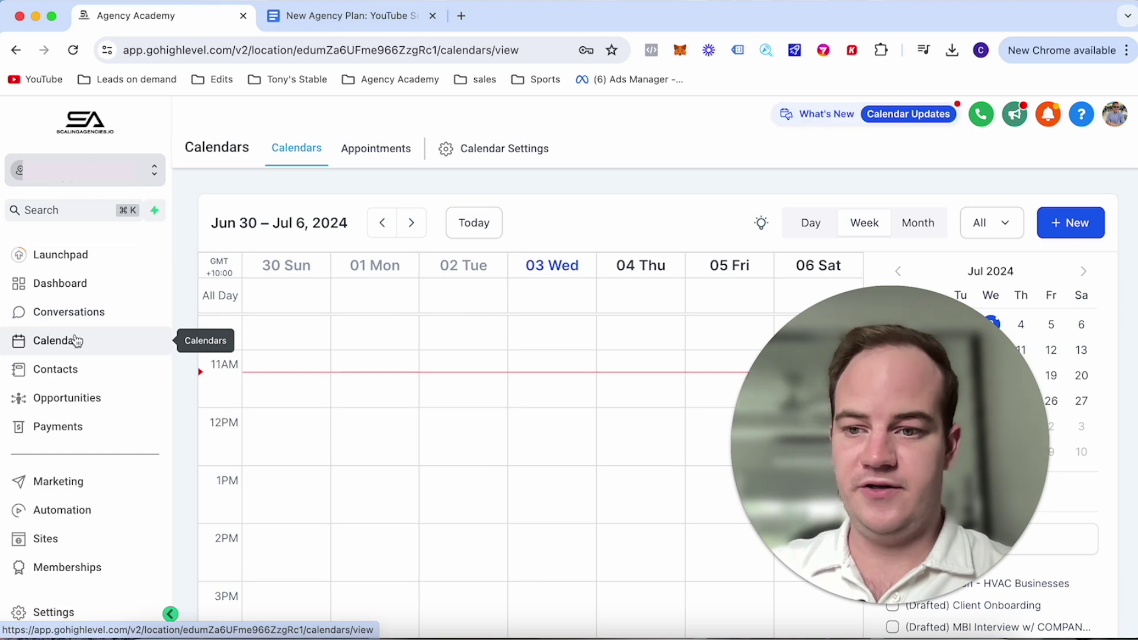
{"action": "left_click", "coordinate": [95, 371]}
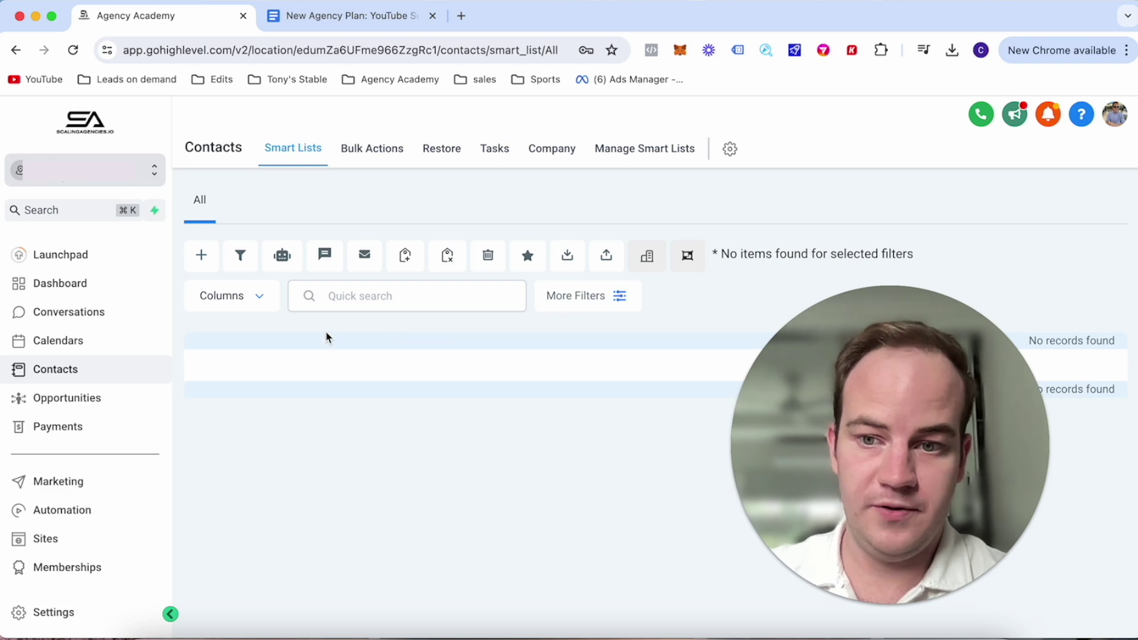
Examine all the stages of the pipeline on the Opportunities board, from New Lead to Unqualified.
{"action": "left_click", "coordinate": [95, 401]}
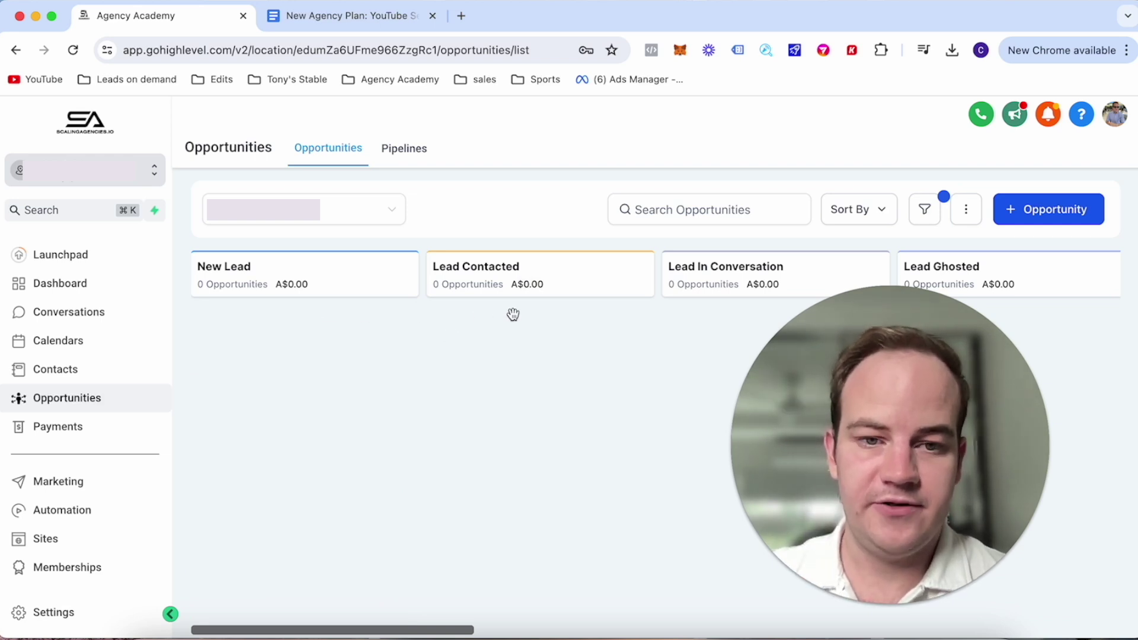
{"action": "scroll", "coordinate": [514, 314], "scroll_direction": "right", "scroll_amount": 2}
{"action": "scroll", "coordinate": [513, 314], "scroll_direction": "right", "scroll_amount": 3}
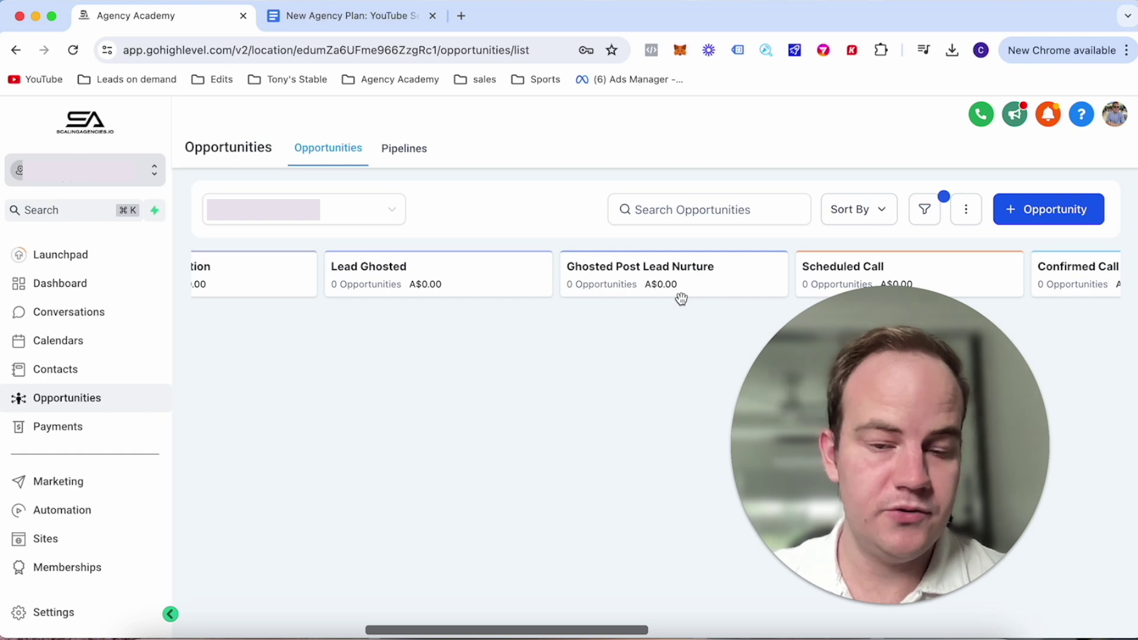
{"action": "scroll", "coordinate": [681, 298], "scroll_direction": "right", "scroll_amount": 6}
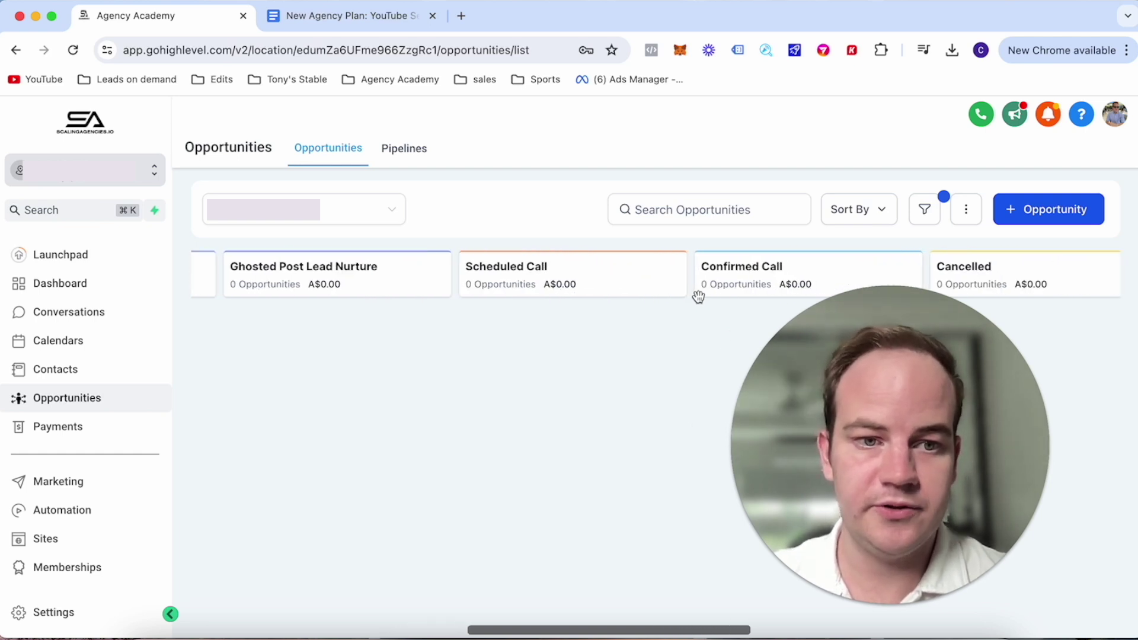
{"action": "scroll", "coordinate": [698, 297], "scroll_direction": "right", "scroll_amount": 8}
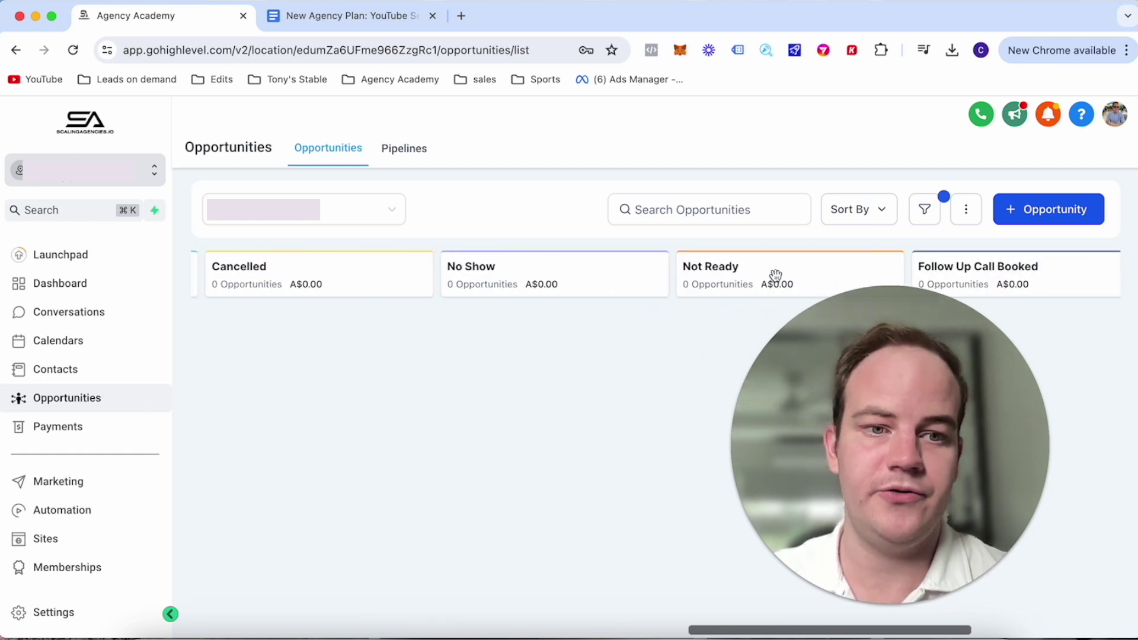
{"action": "scroll", "coordinate": [778, 277], "scroll_direction": "right", "scroll_amount": 5}
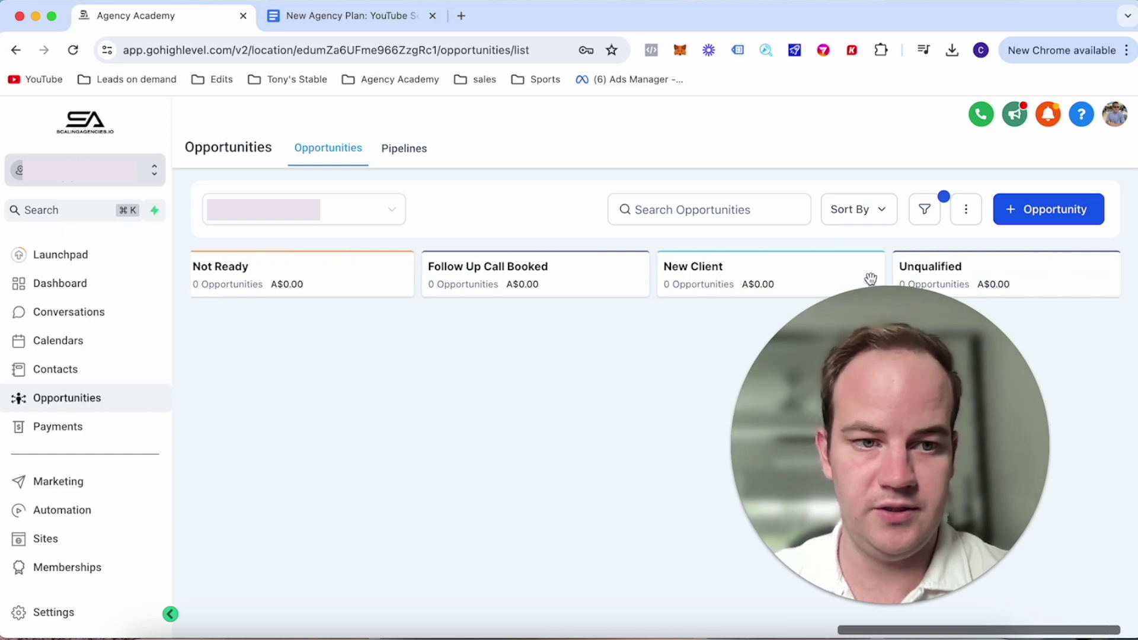
{"action": "scroll", "coordinate": [602, 284], "scroll_direction": "left", "scroll_amount": 15}
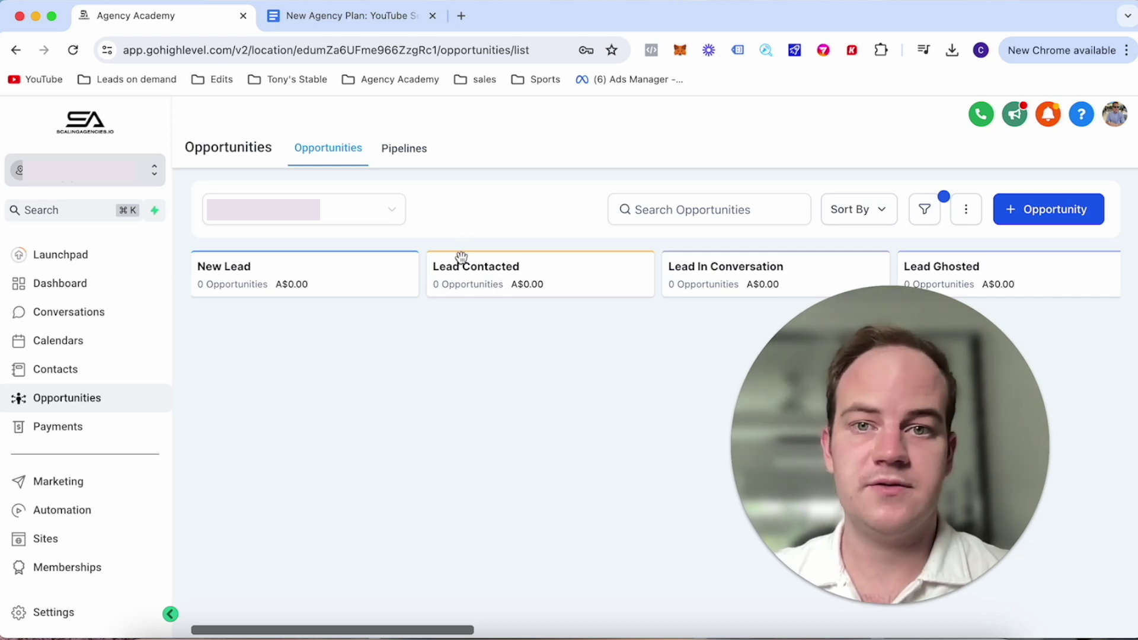
Look through the Marketing social planner, the Automation workflow list and the Sites funnels.
{"action": "scroll", "coordinate": [102, 428], "scroll_direction": "down", "scroll_amount": 1}
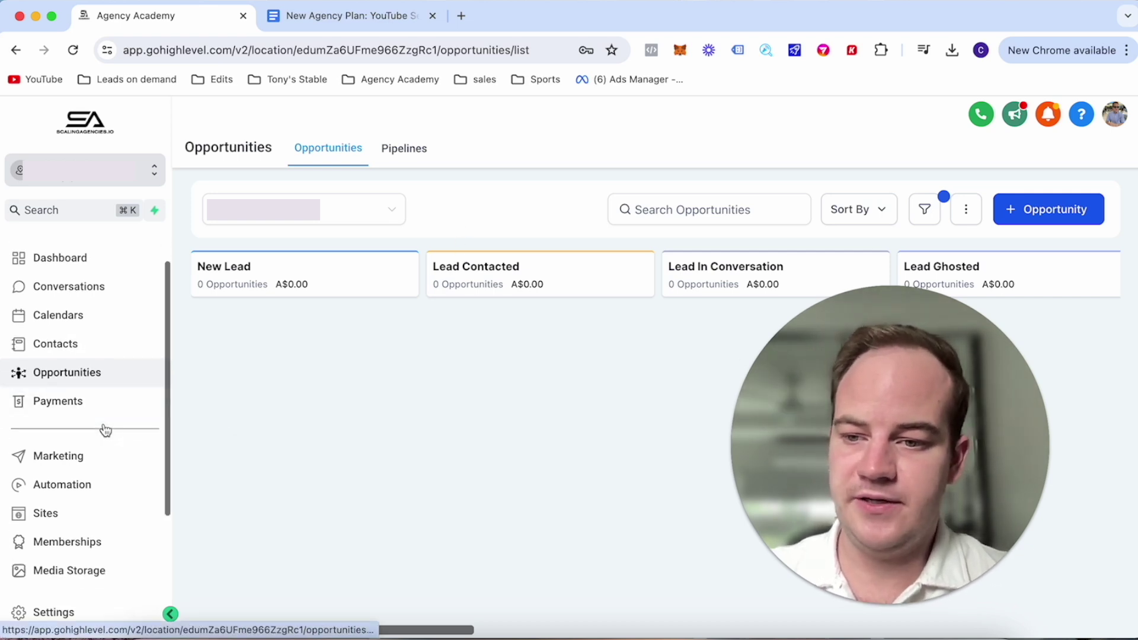
{"action": "scroll", "coordinate": [106, 430], "scroll_direction": "down", "scroll_amount": 3}
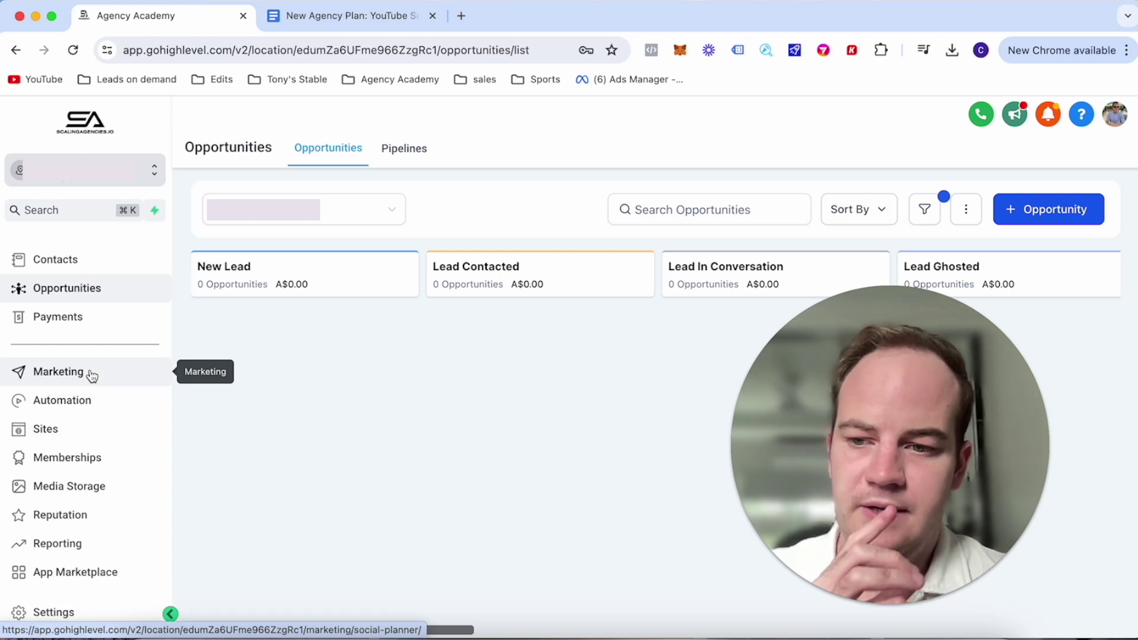
{"action": "left_click", "coordinate": [92, 377]}
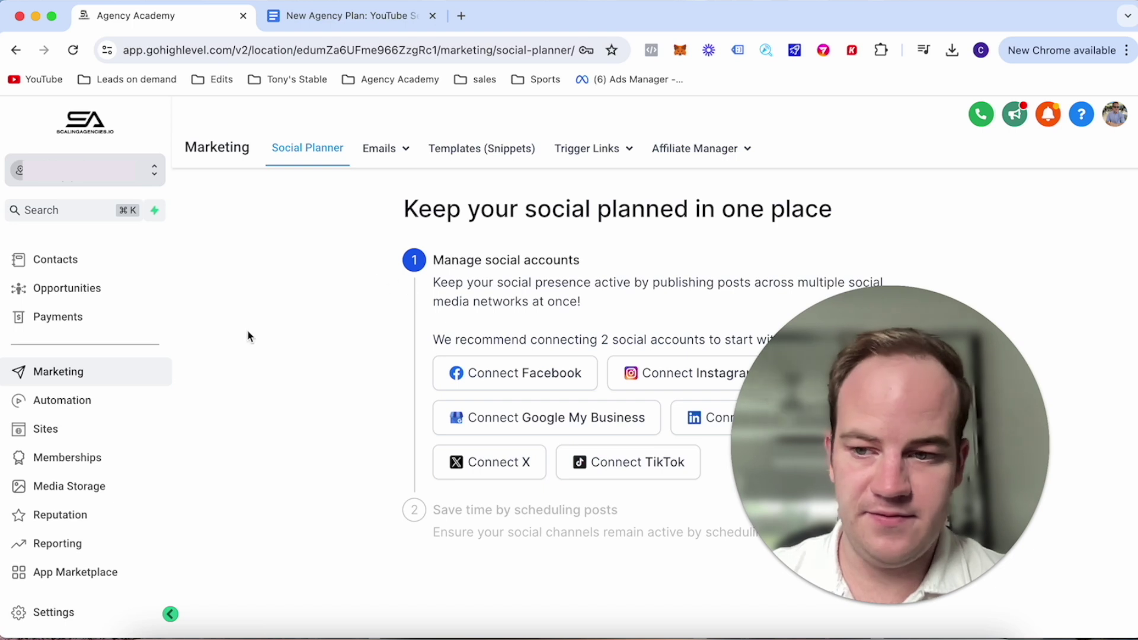
{"action": "left_click", "coordinate": [61, 402]}
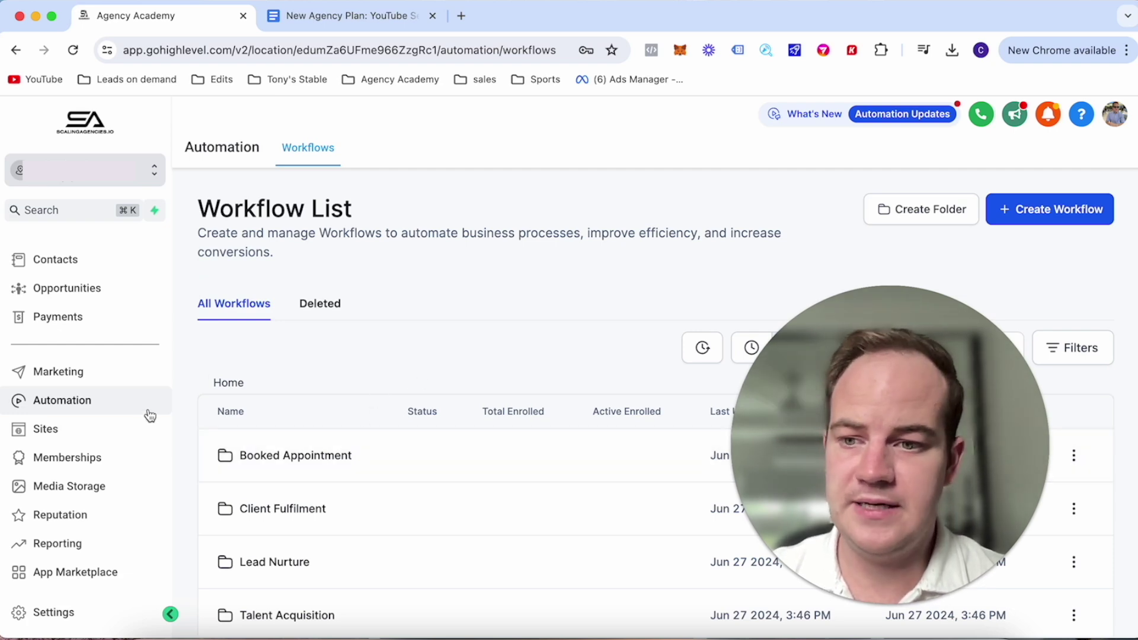
{"action": "left_click", "coordinate": [101, 428]}
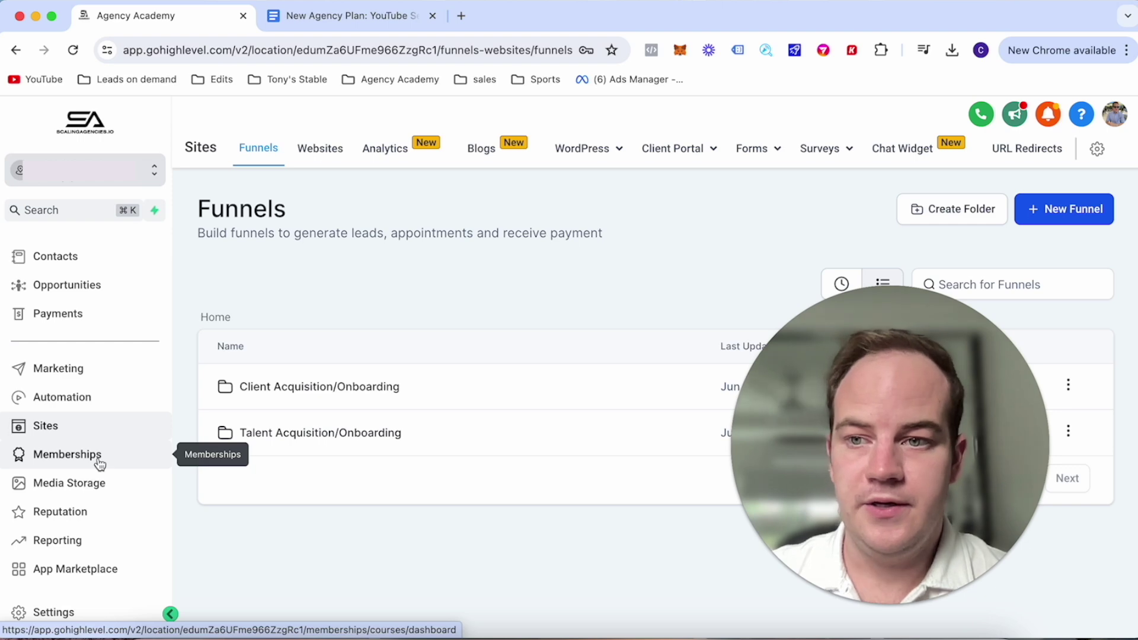
Return to the account dashboard and check the Video 2 tasks in the Google Docs agency plan.
{"action": "scroll", "coordinate": [100, 464], "scroll_direction": "up", "scroll_amount": 3}
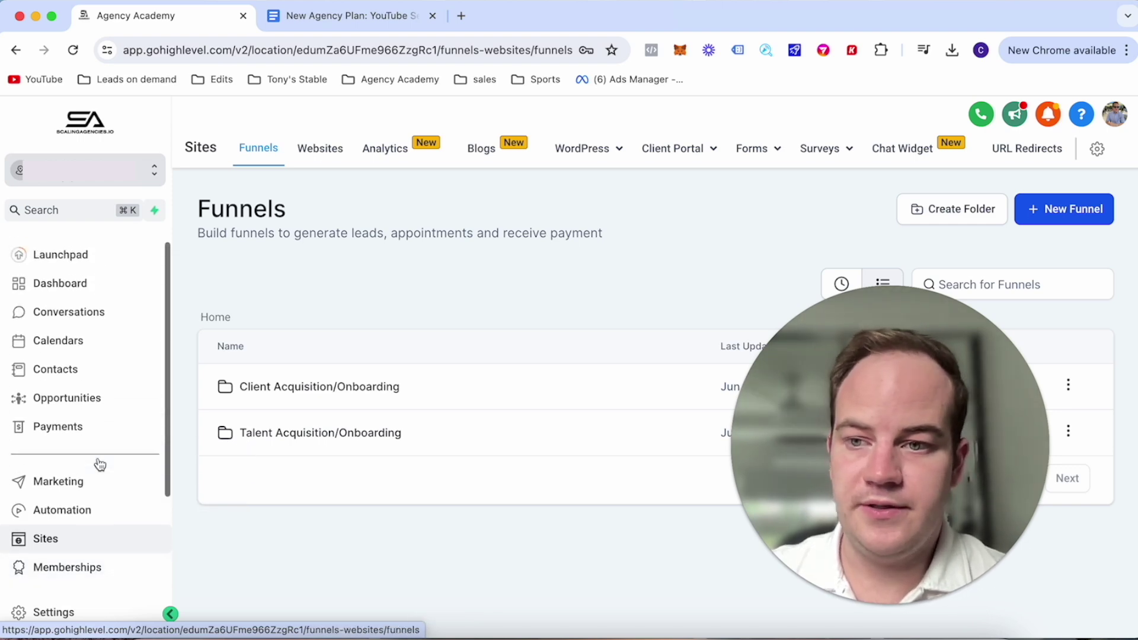
{"action": "left_click", "coordinate": [92, 285]}
{"action": "left_click", "coordinate": [350, 16]}
{"action": "scroll", "coordinate": [330, 323], "scroll_direction": "up", "scroll_amount": 2}
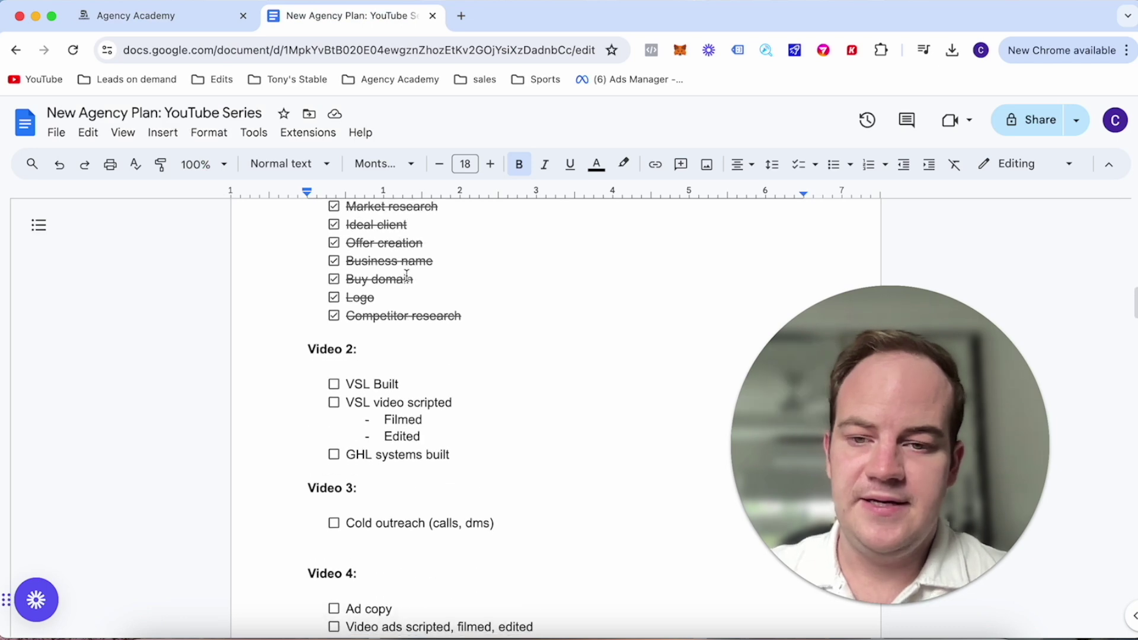
{"action": "scroll", "coordinate": [330, 323], "scroll_direction": "down", "scroll_amount": 3}
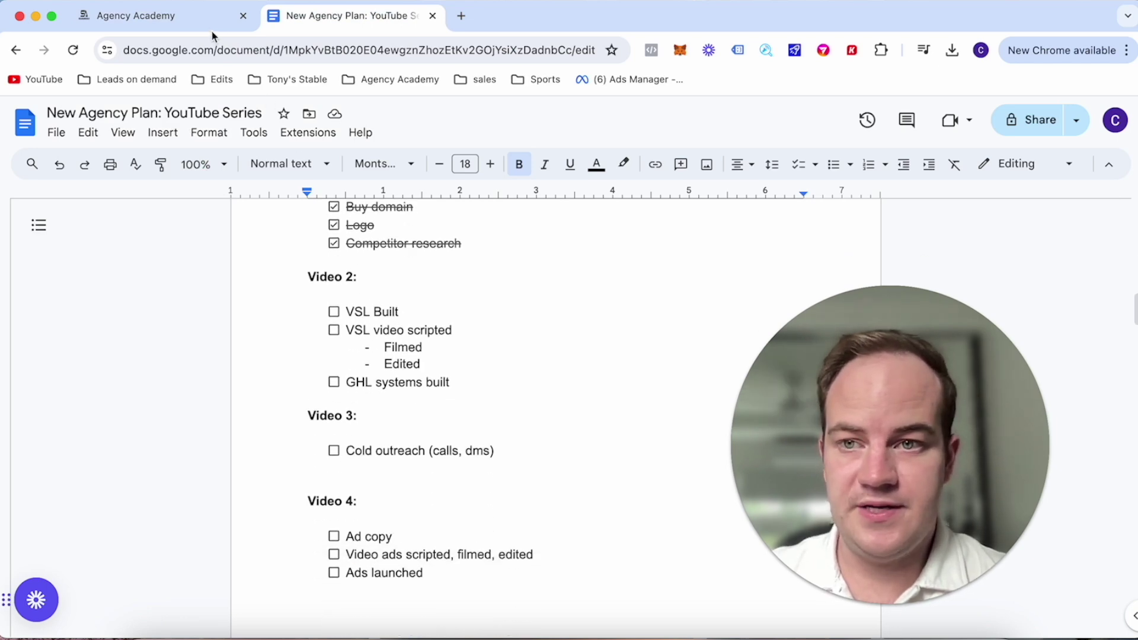
In the GoHighLevel Sites section, start a new funnel from templates and open the Template Library.
{"action": "left_click", "coordinate": [189, 18]}
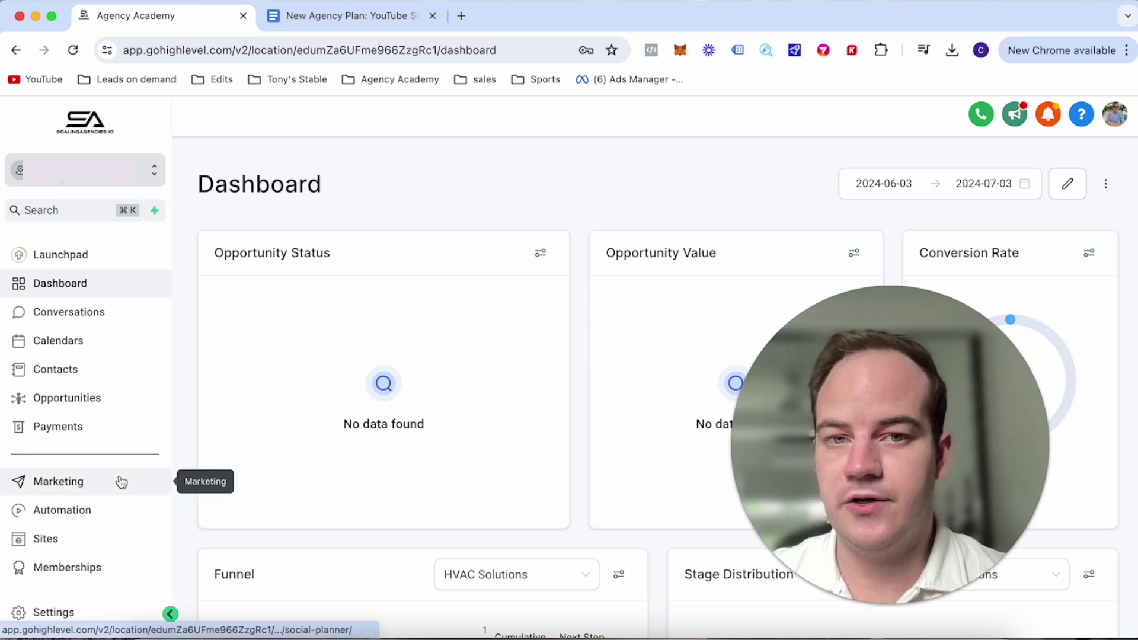
{"action": "left_click", "coordinate": [109, 537]}
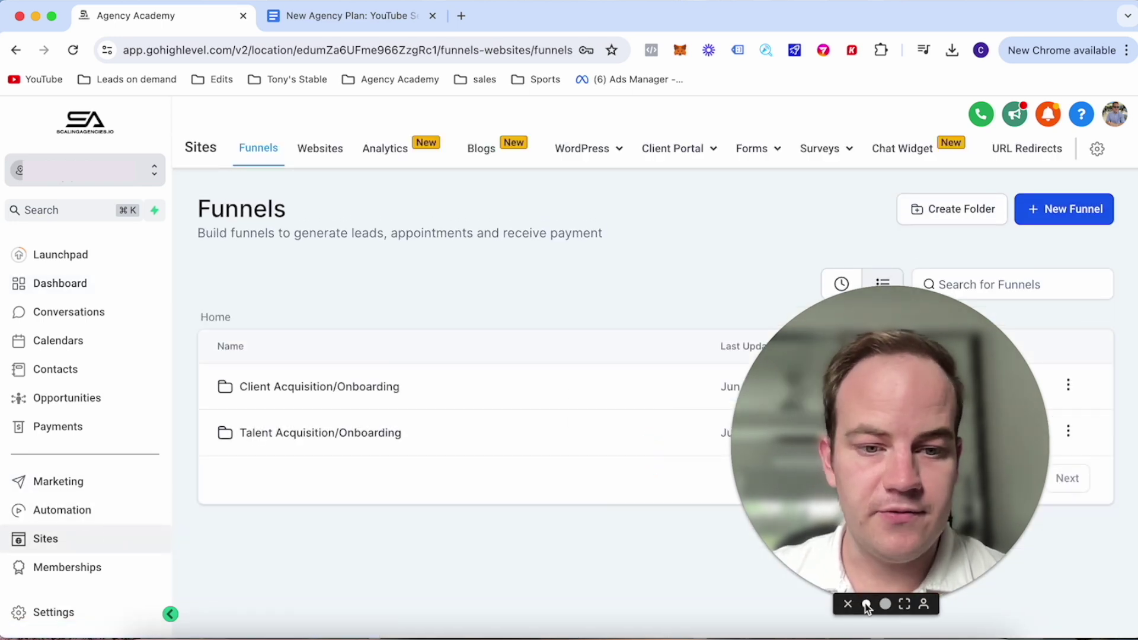
{"action": "left_click", "coordinate": [865, 604]}
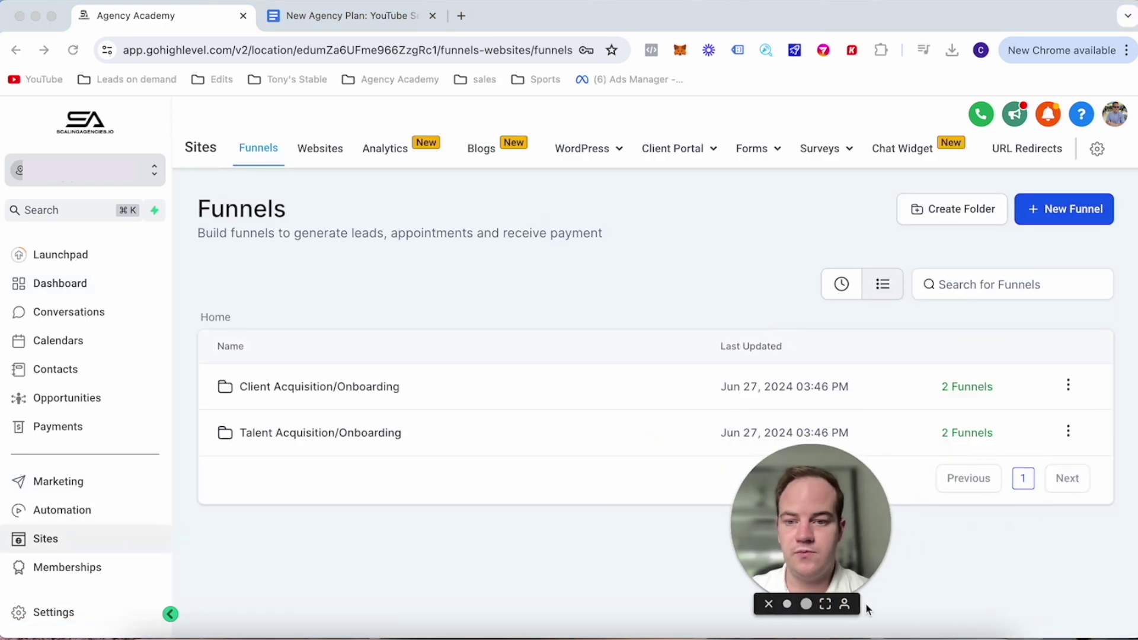
{"action": "left_click", "coordinate": [1058, 220]}
{"action": "left_click", "coordinate": [381, 375]}
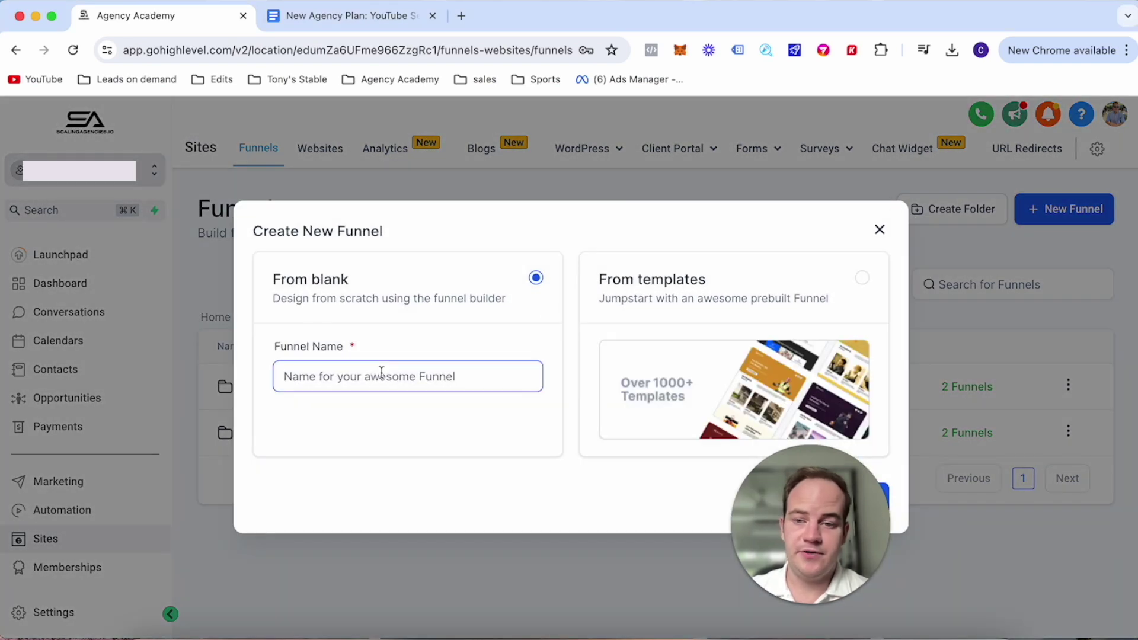
{"action": "left_click", "coordinate": [686, 409]}
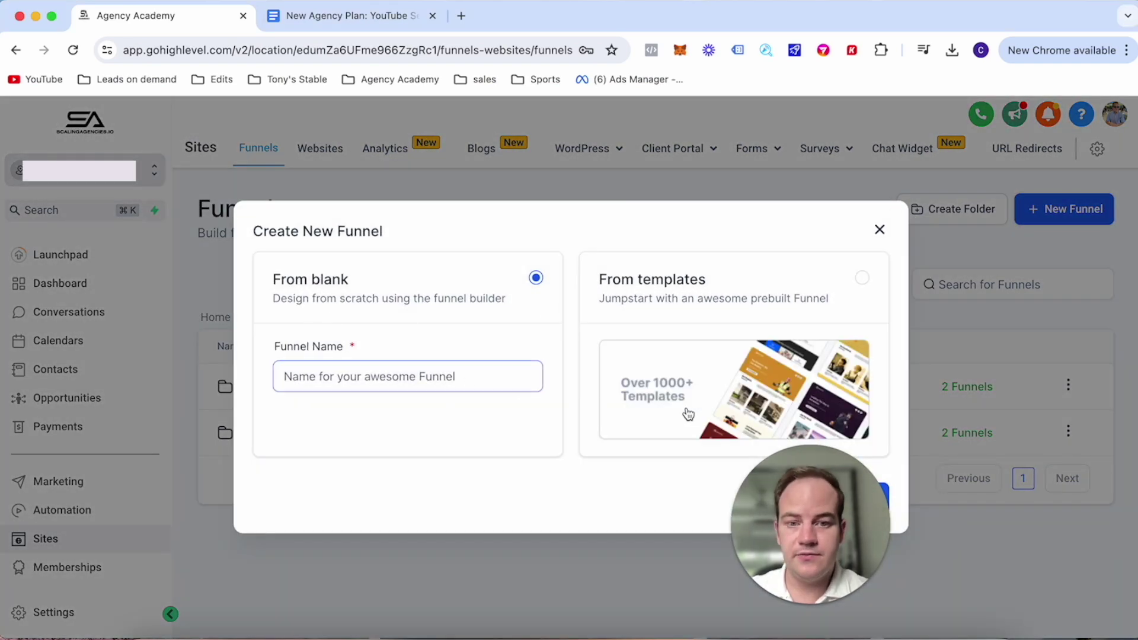
{"action": "left_click_drag", "start_coordinate": [775, 479], "coordinate": [1016, 505]}
{"action": "left_click", "coordinate": [839, 503]}
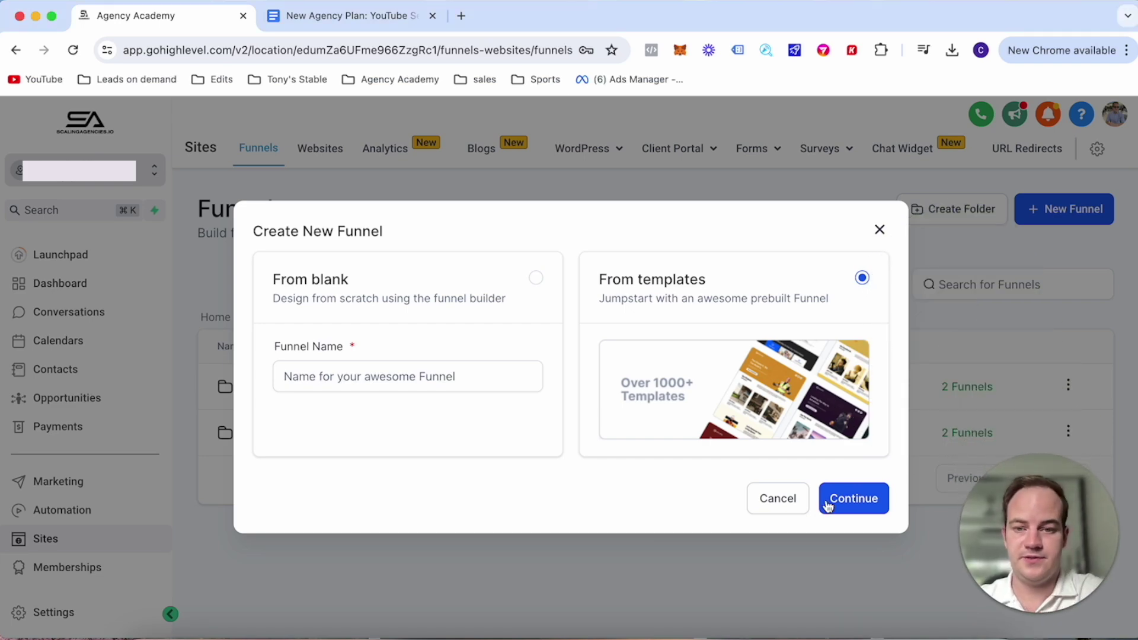
{"action": "left_click", "coordinate": [839, 500]}
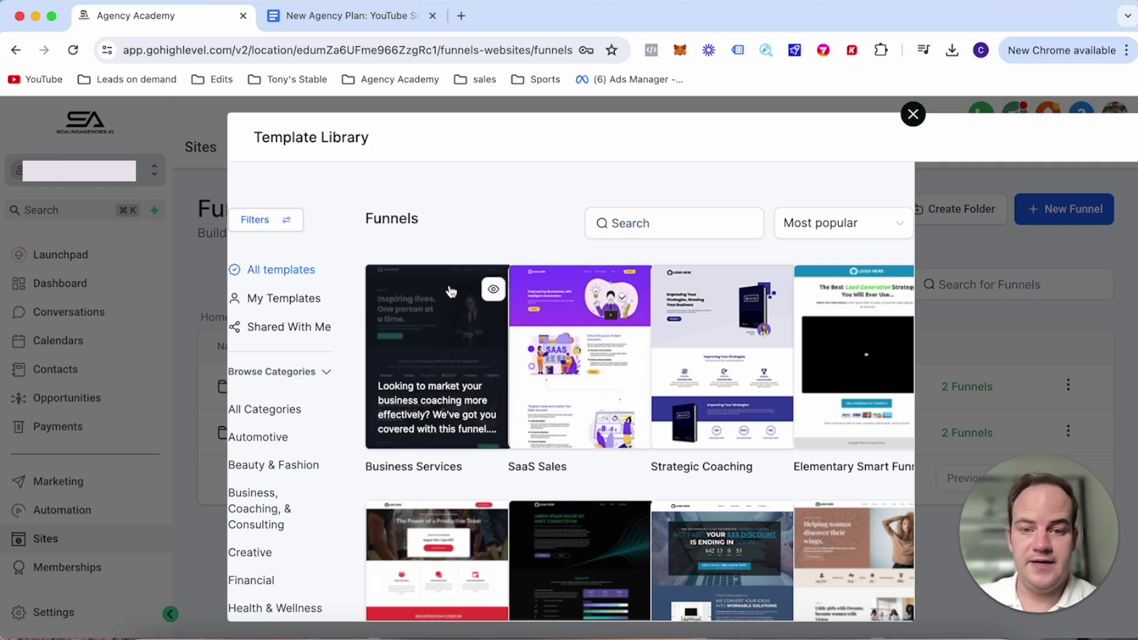
Filter the funnel templates by the Lead Capture type.
{"action": "scroll", "coordinate": [747, 362], "scroll_direction": "down", "scroll_amount": 3}
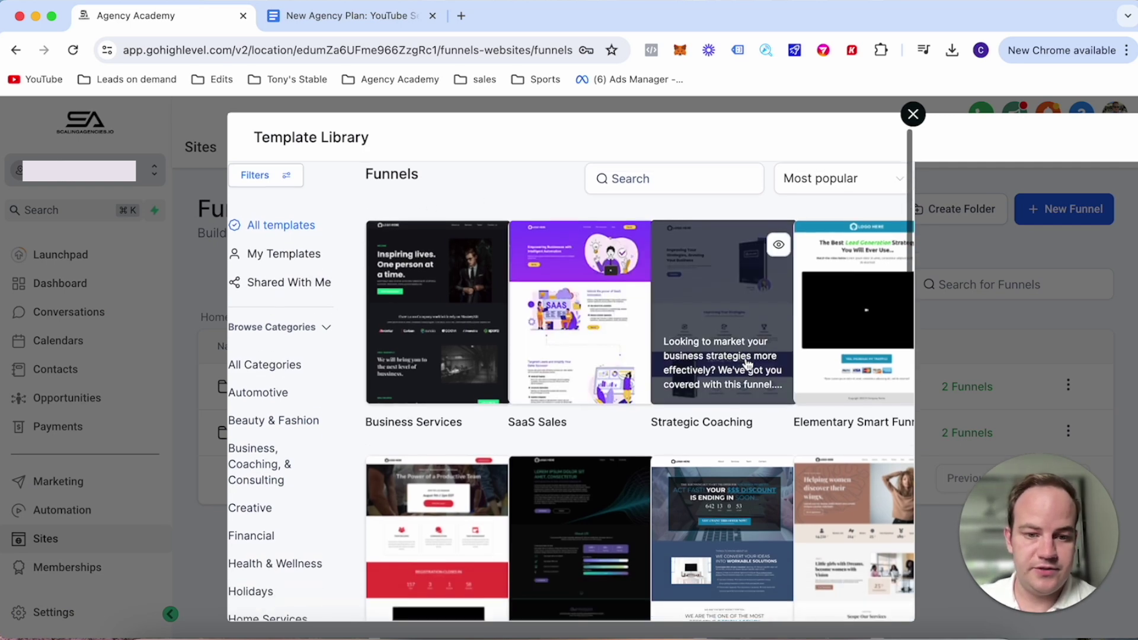
{"action": "scroll", "coordinate": [748, 364], "scroll_direction": "down", "scroll_amount": 8}
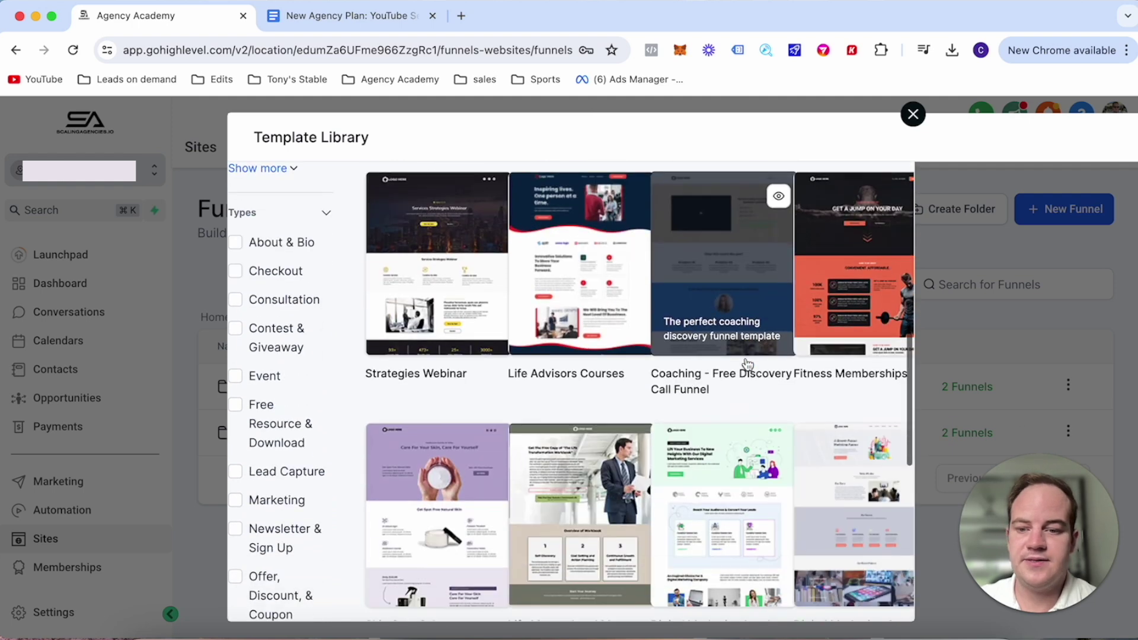
{"action": "scroll", "coordinate": [257, 422], "scroll_direction": "down", "scroll_amount": 2}
{"action": "scroll", "coordinate": [275, 355], "scroll_direction": "up", "scroll_amount": 3}
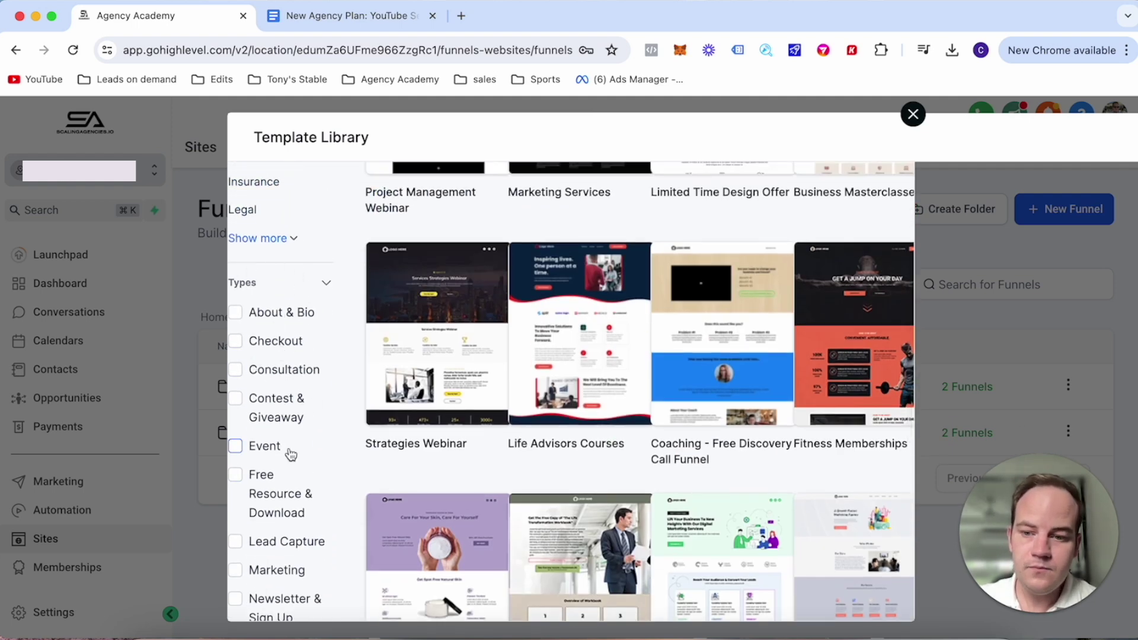
{"action": "scroll", "coordinate": [291, 454], "scroll_direction": "down", "scroll_amount": 3}
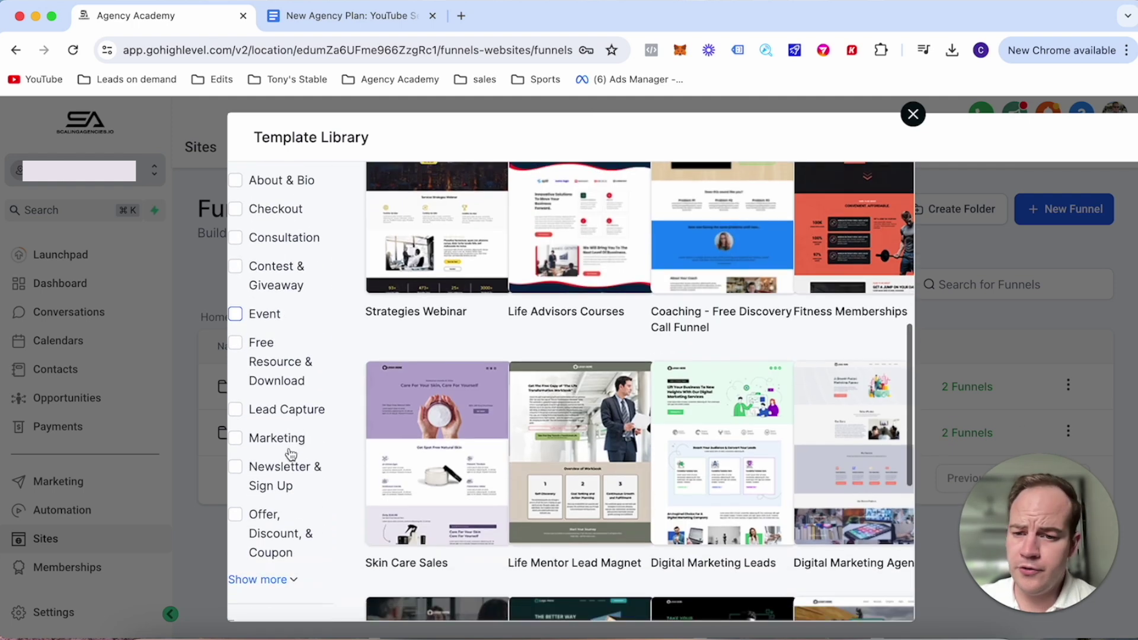
{"action": "left_click", "coordinate": [242, 411]}
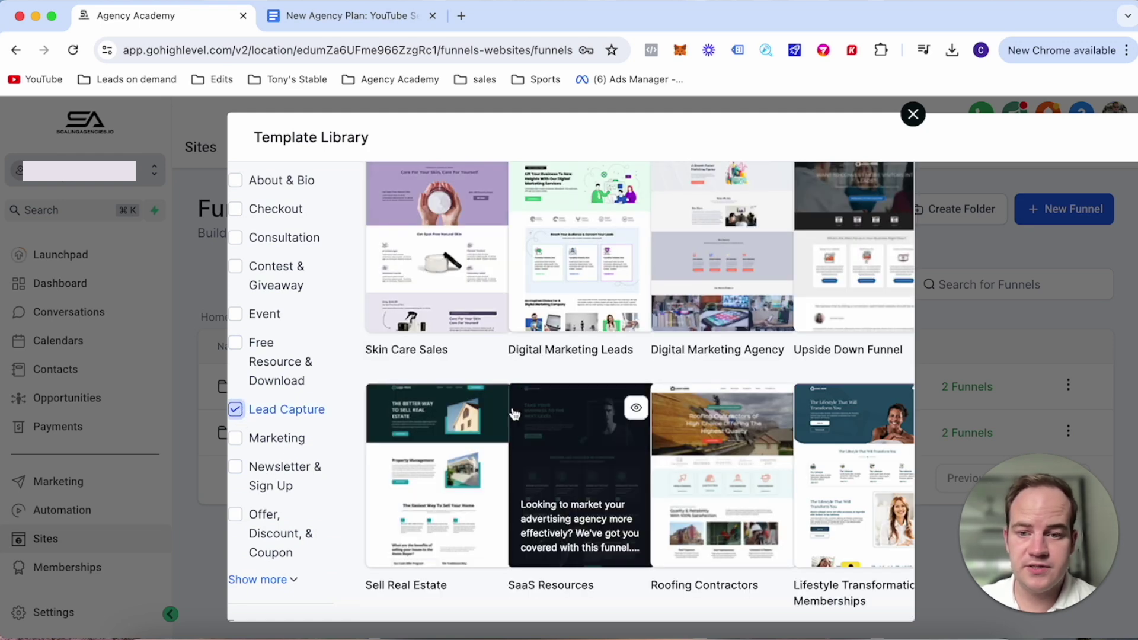
Load more Lead Capture funnel templates and browse the additional designs.
{"action": "scroll", "coordinate": [515, 413], "scroll_direction": "down", "scroll_amount": 4}
{"action": "scroll", "coordinate": [516, 438], "scroll_direction": "down", "scroll_amount": 3}
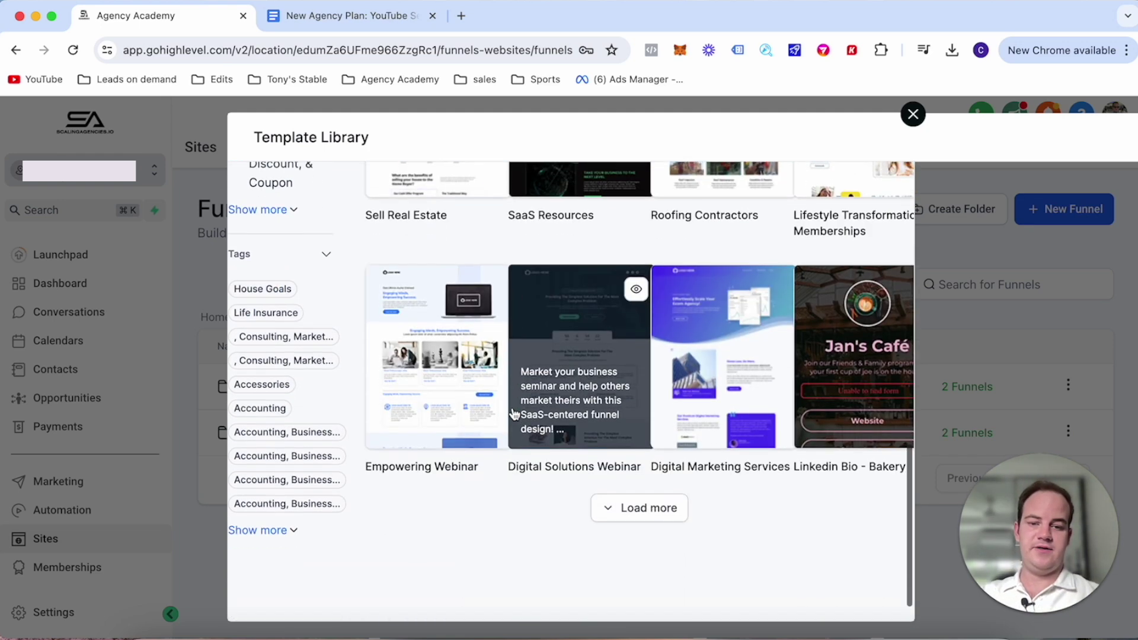
{"action": "left_click", "coordinate": [623, 511]}
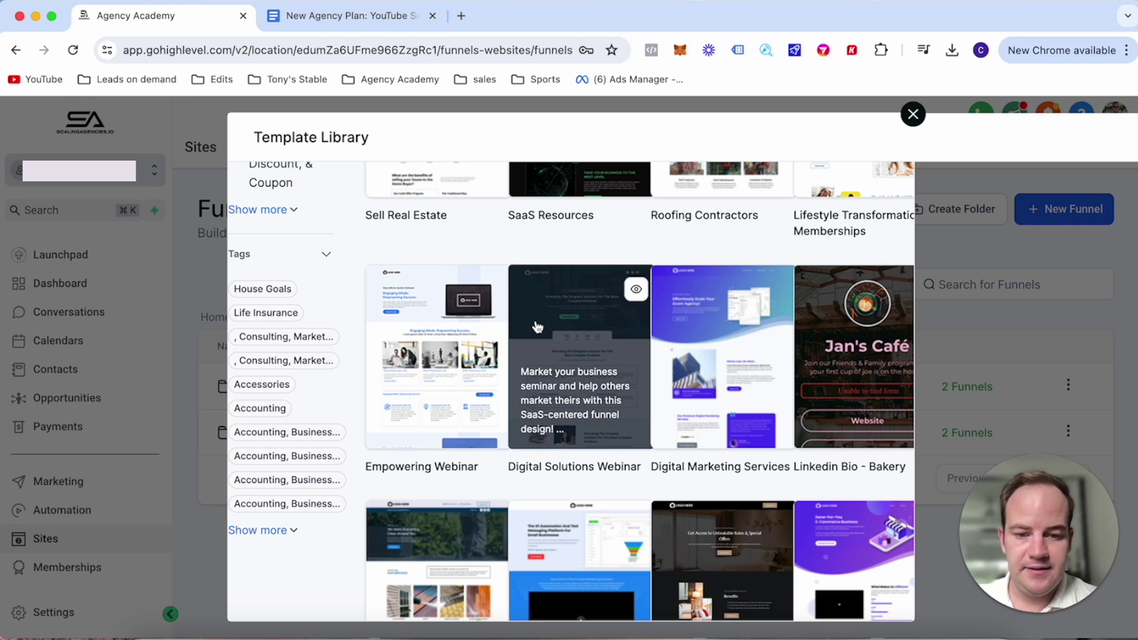
{"action": "scroll", "coordinate": [537, 328], "scroll_direction": "down", "scroll_amount": 4}
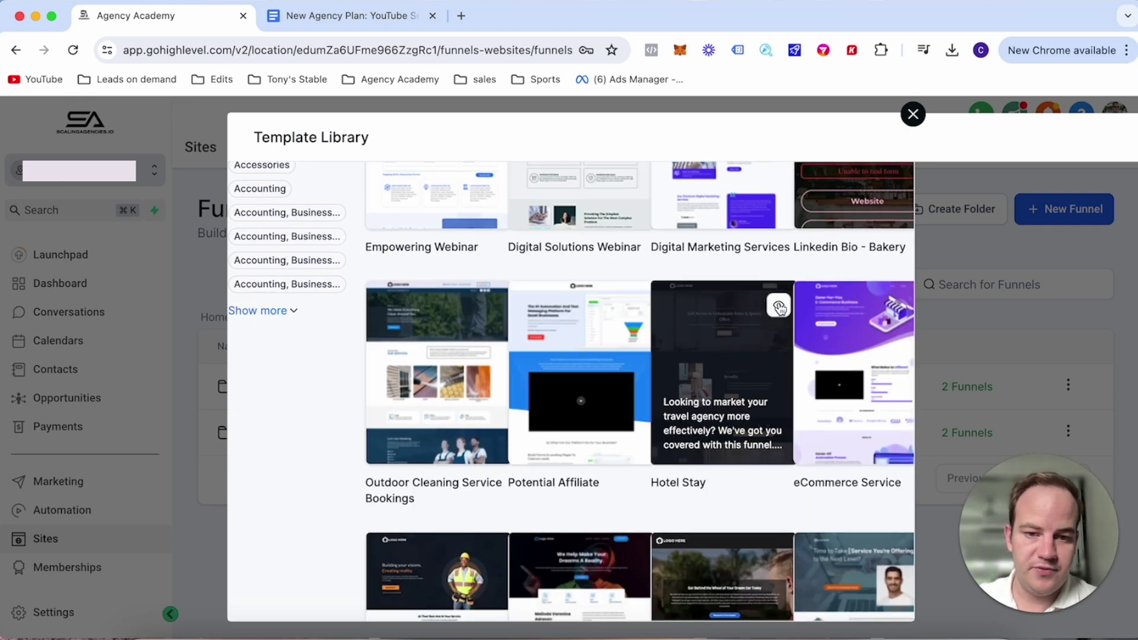
Preview the Hotel Stay funnel template's page and close the Template Library.
{"action": "left_click", "coordinate": [780, 306]}
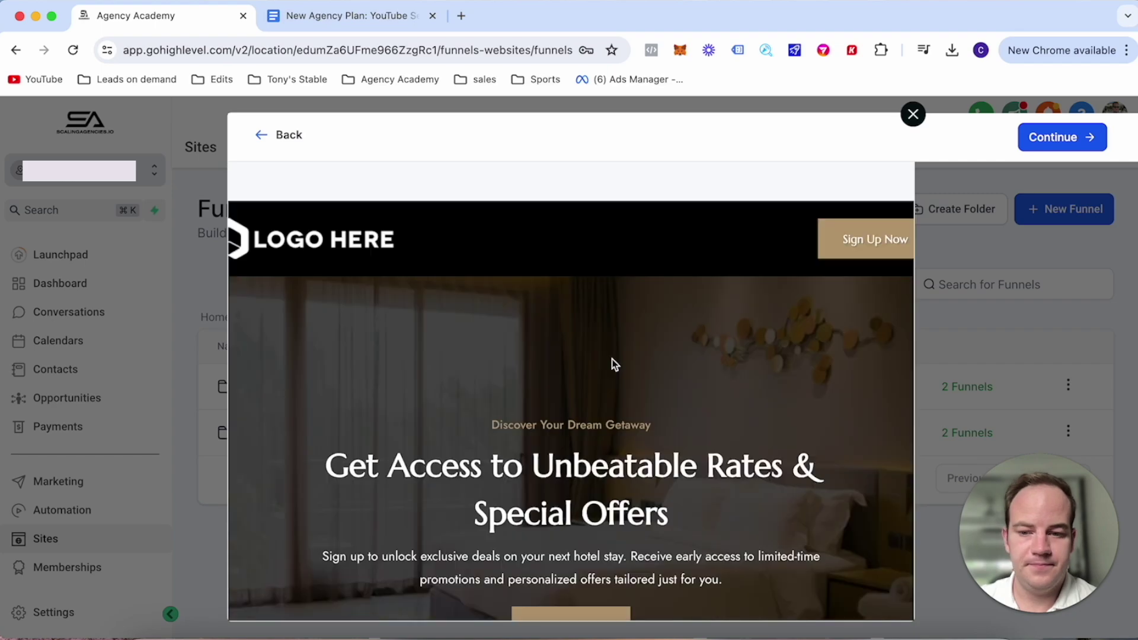
{"action": "scroll", "coordinate": [614, 371], "scroll_direction": "down", "scroll_amount": 3}
{"action": "scroll", "coordinate": [614, 371], "scroll_direction": "down", "scroll_amount": 20}
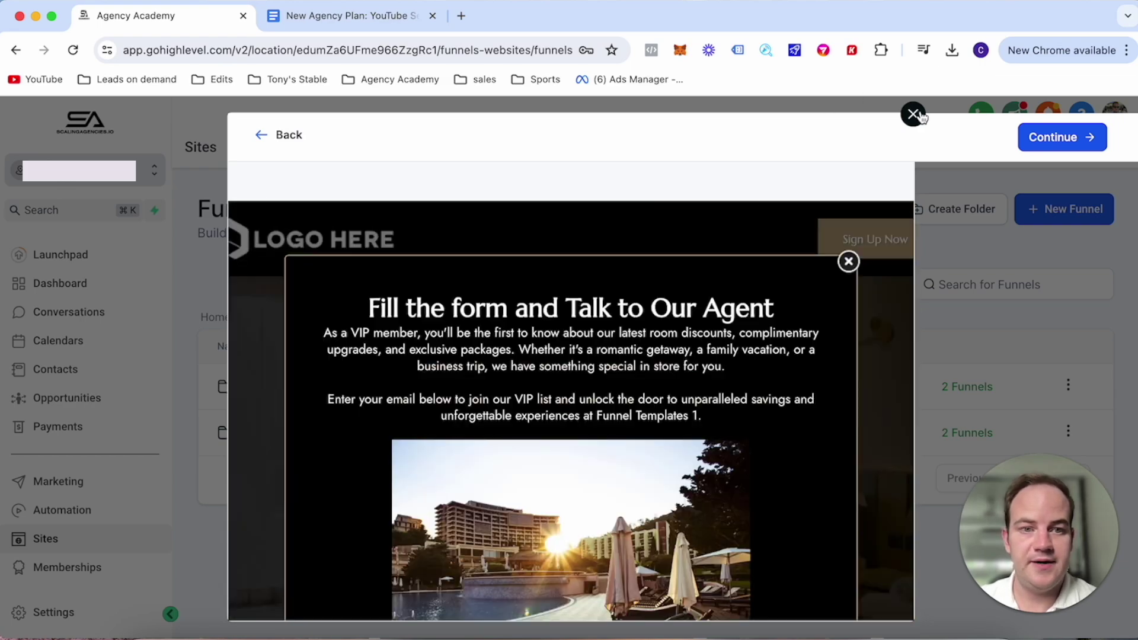
{"action": "left_click", "coordinate": [913, 113]}
Reopen the Template Library for a new funnel and filter the templates by the Marketing Agency category.
{"action": "left_click", "coordinate": [1048, 219]}
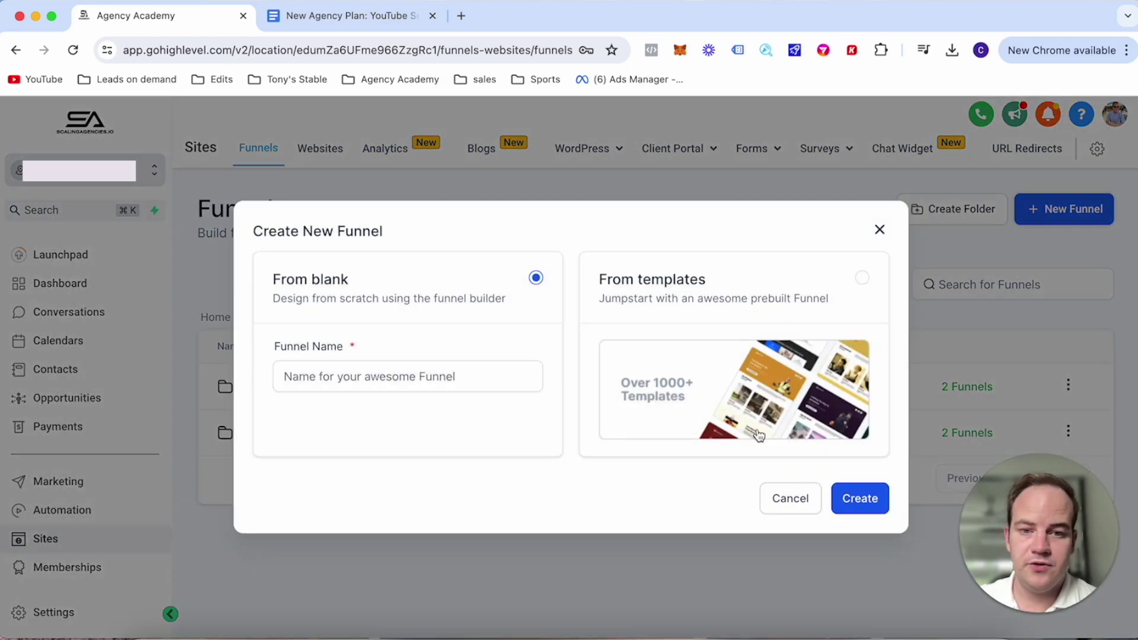
{"action": "left_click", "coordinate": [717, 339]}
{"action": "left_click", "coordinate": [839, 498]}
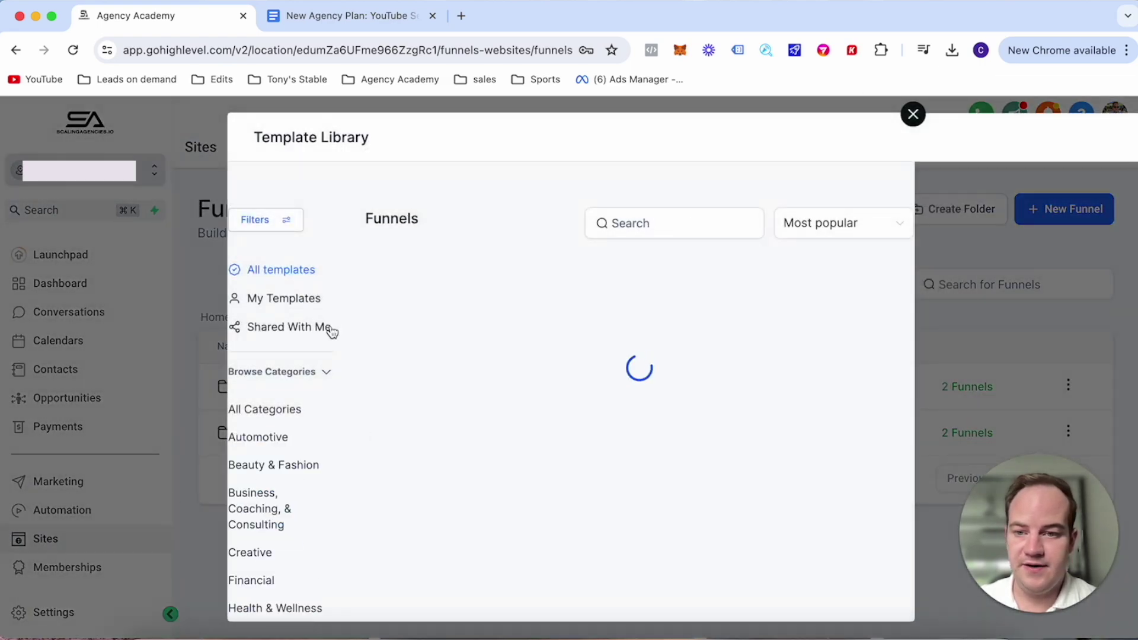
{"action": "scroll", "coordinate": [287, 386], "scroll_direction": "down", "scroll_amount": 4}
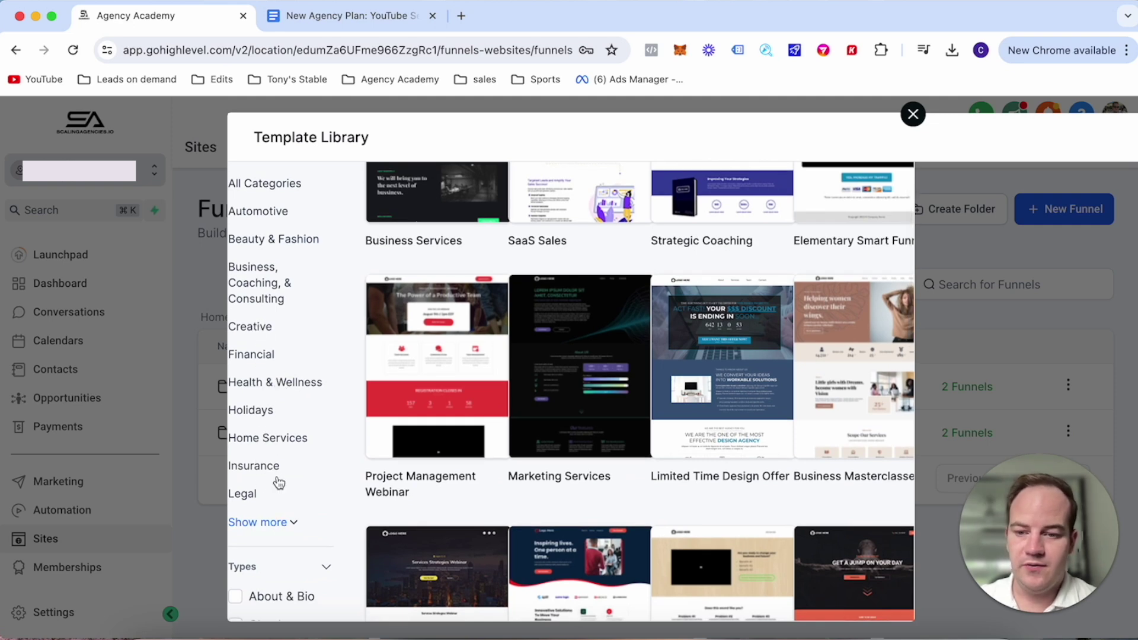
{"action": "scroll", "coordinate": [277, 480], "scroll_direction": "down", "scroll_amount": 3}
{"action": "left_click", "coordinate": [276, 437]}
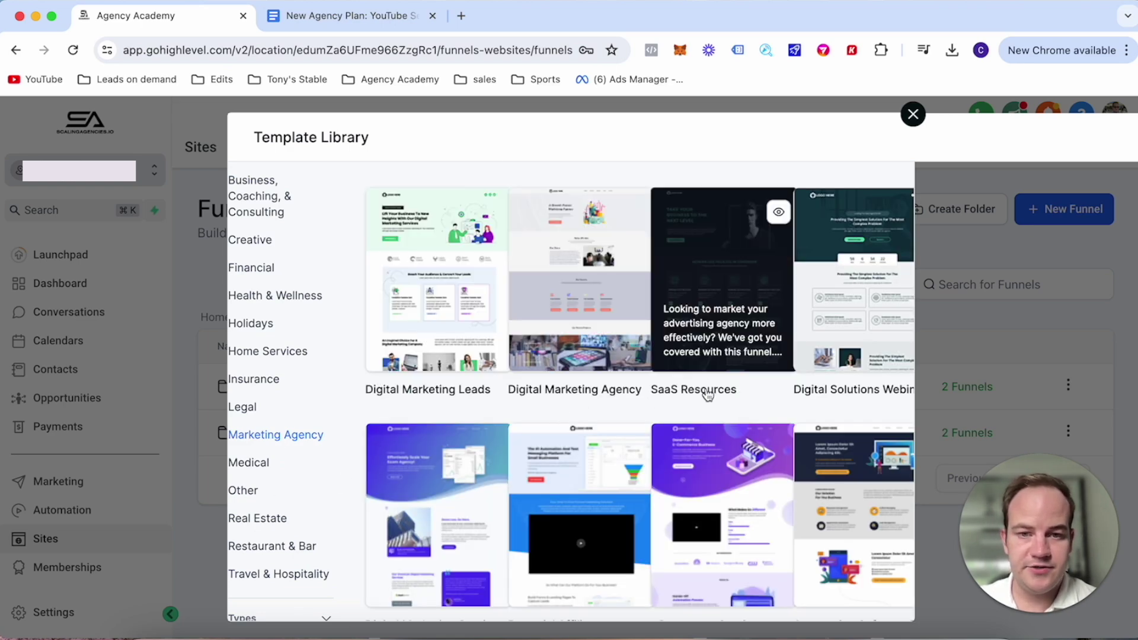
Browse the Marketing Agency templates, review the eCommerce Service template's page sections in its preview, and close the library.
{"action": "scroll", "coordinate": [704, 468], "scroll_direction": "down", "scroll_amount": 3}
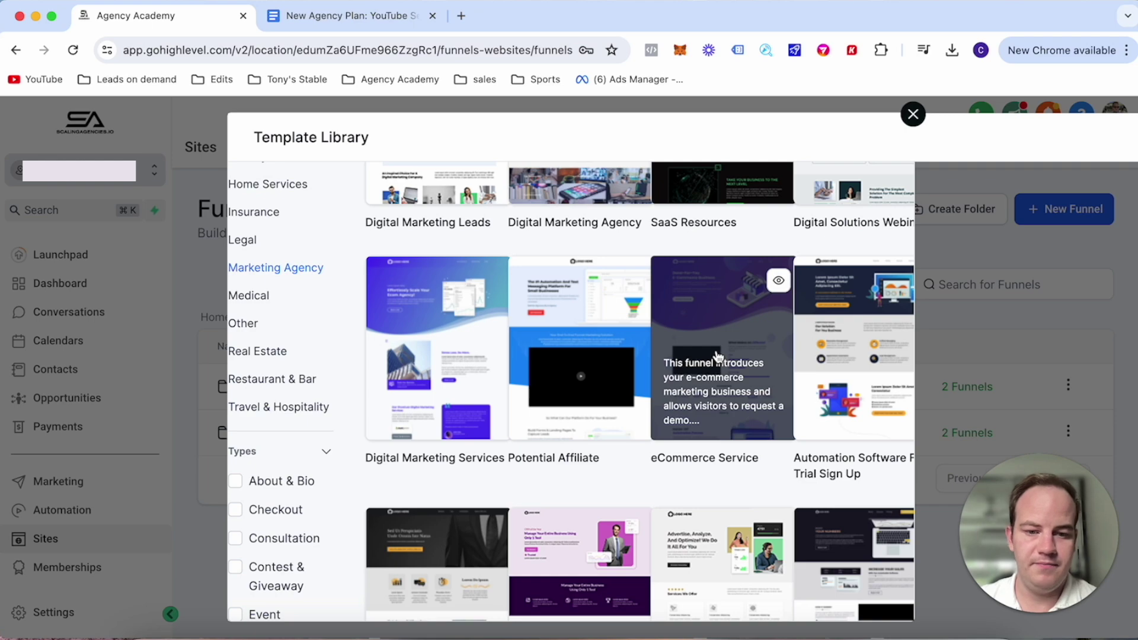
{"action": "scroll", "coordinate": [716, 356], "scroll_direction": "down", "scroll_amount": 10}
{"action": "scroll", "coordinate": [715, 332], "scroll_direction": "up", "scroll_amount": 8}
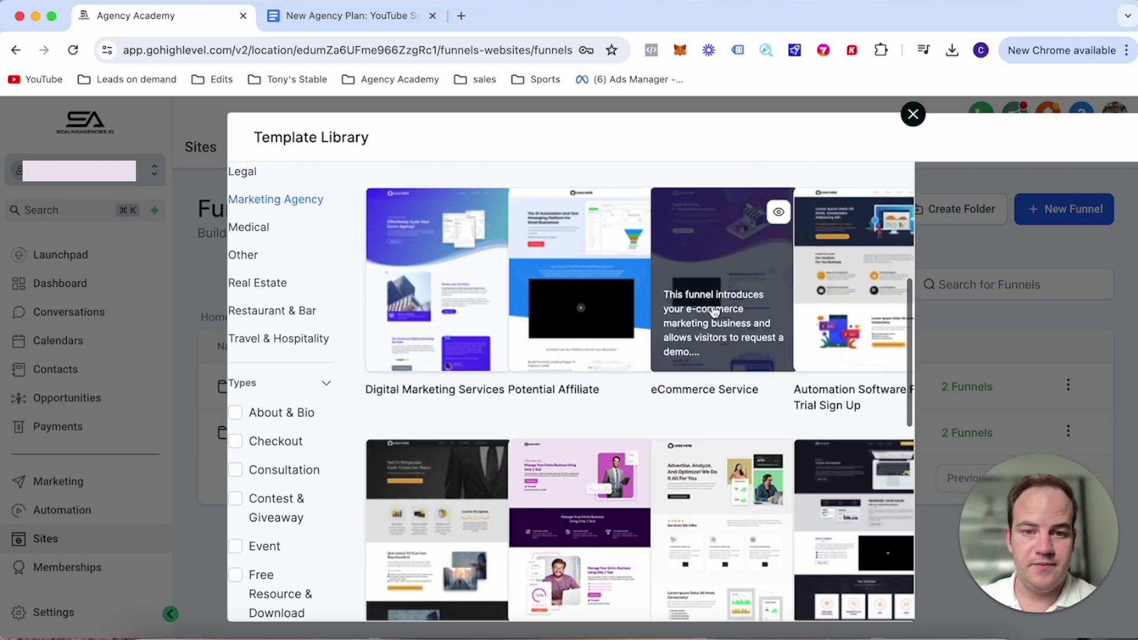
{"action": "left_click", "coordinate": [715, 313]}
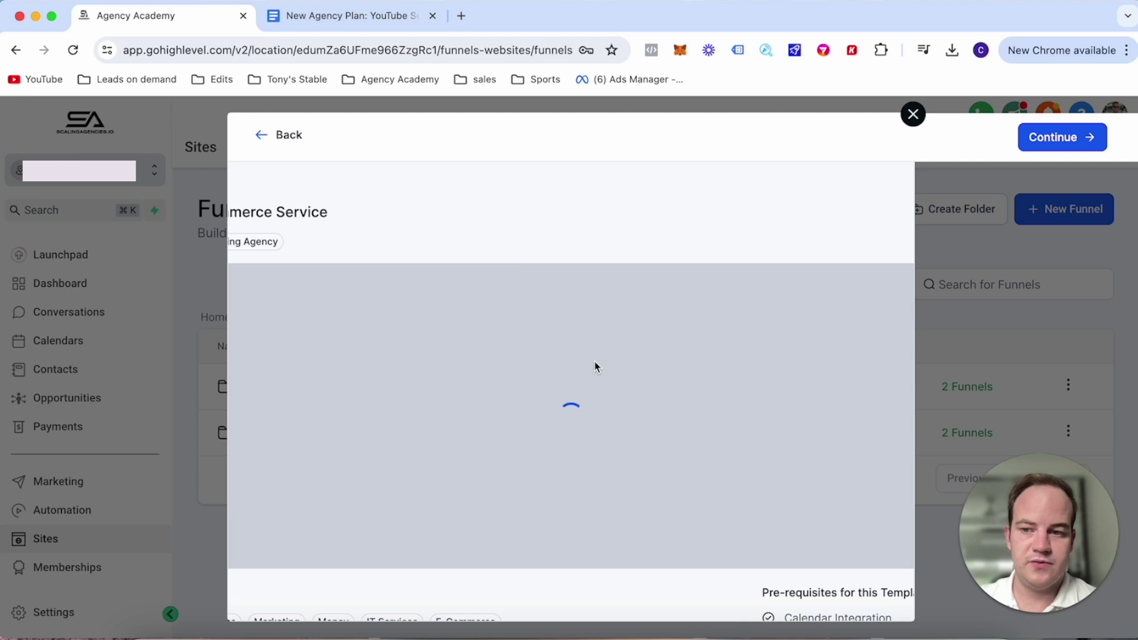
{"action": "scroll", "coordinate": [593, 361], "scroll_direction": "down", "scroll_amount": 15}
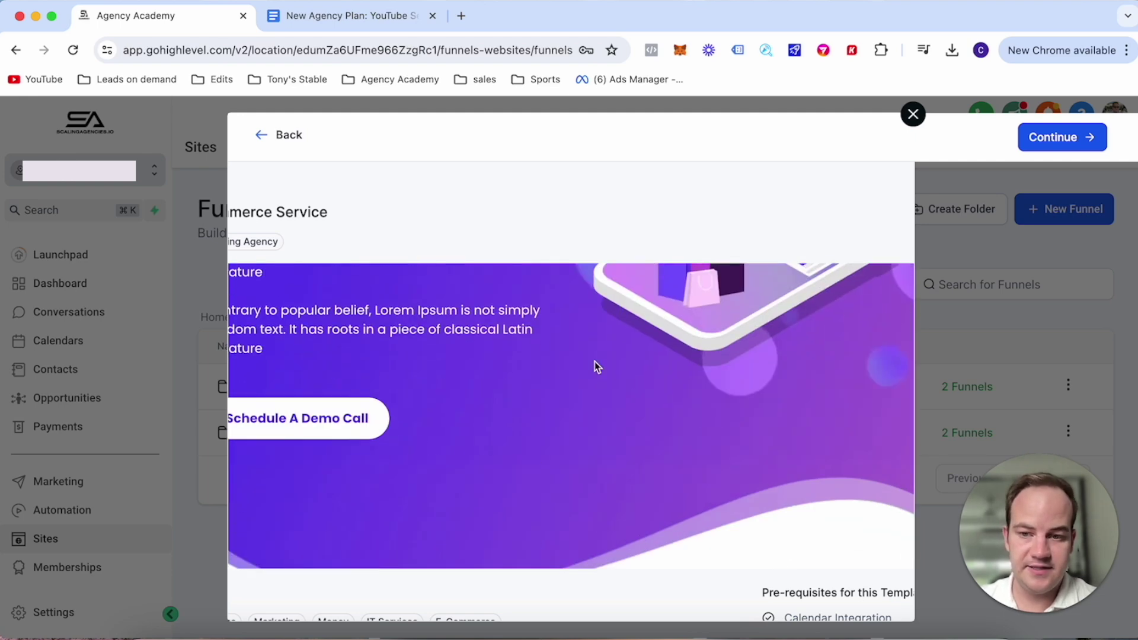
{"action": "scroll", "coordinate": [596, 362], "scroll_direction": "down", "scroll_amount": 15}
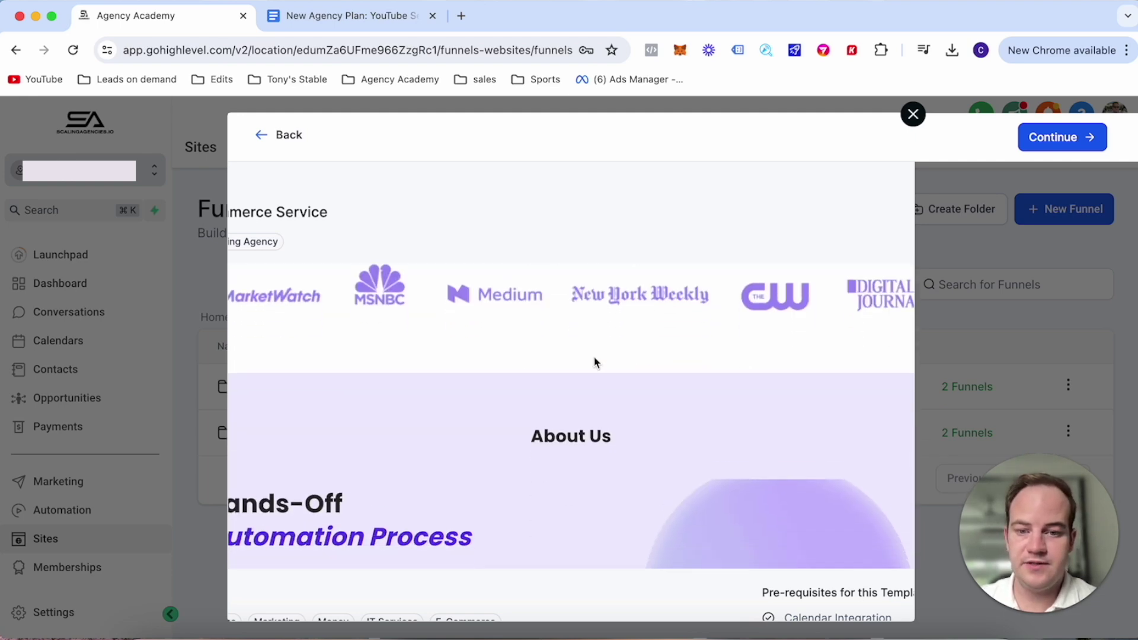
{"action": "scroll", "coordinate": [595, 361], "scroll_direction": "down", "scroll_amount": 15}
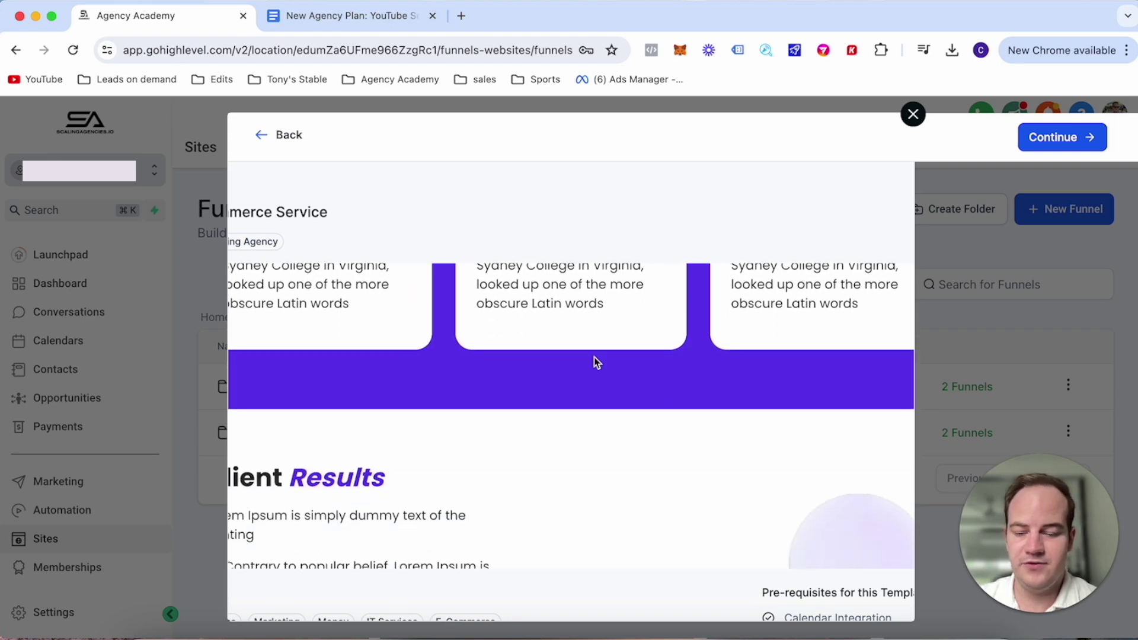
{"action": "scroll", "coordinate": [594, 362], "scroll_direction": "up", "scroll_amount": 20}
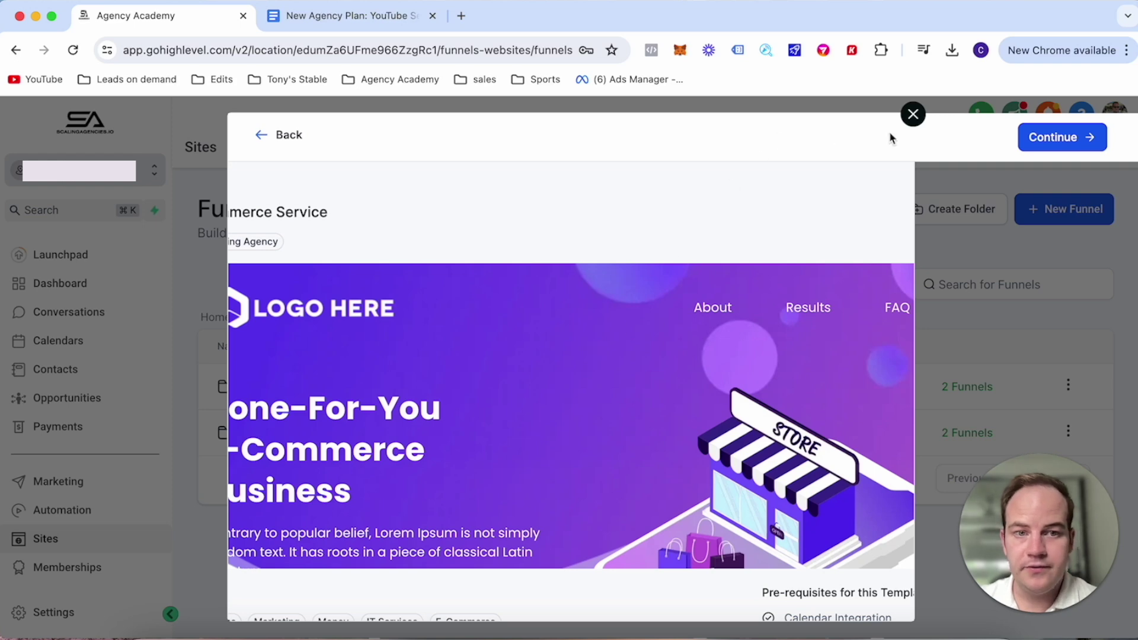
{"action": "left_click", "coordinate": [917, 126]}
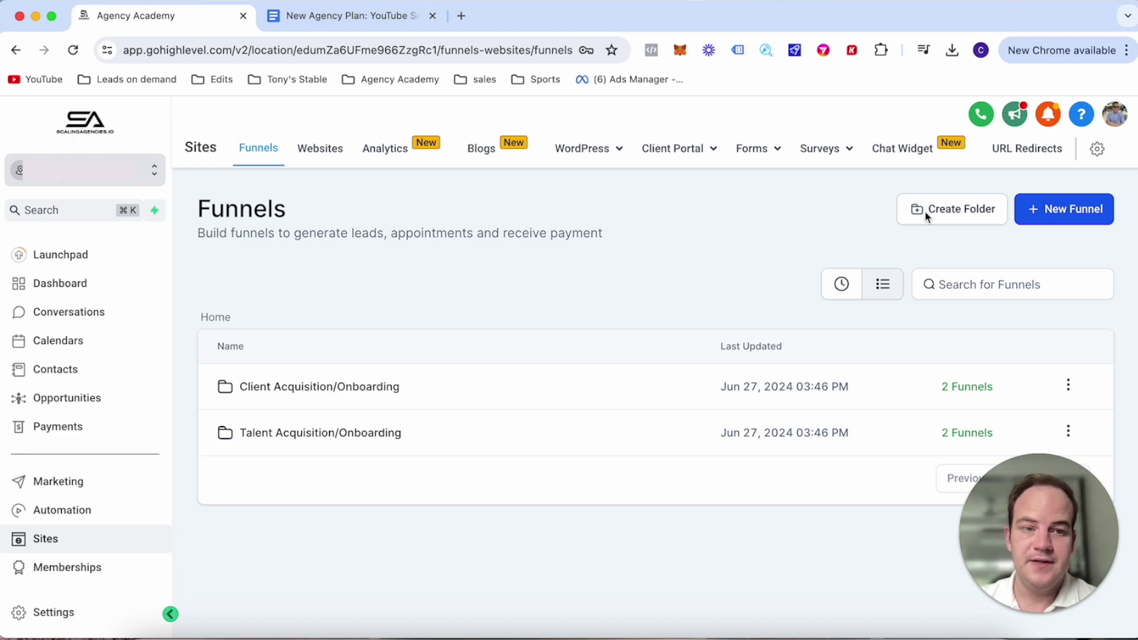
Create a new funnel from blank named "landscaping solutions".
{"action": "left_click", "coordinate": [1048, 222]}
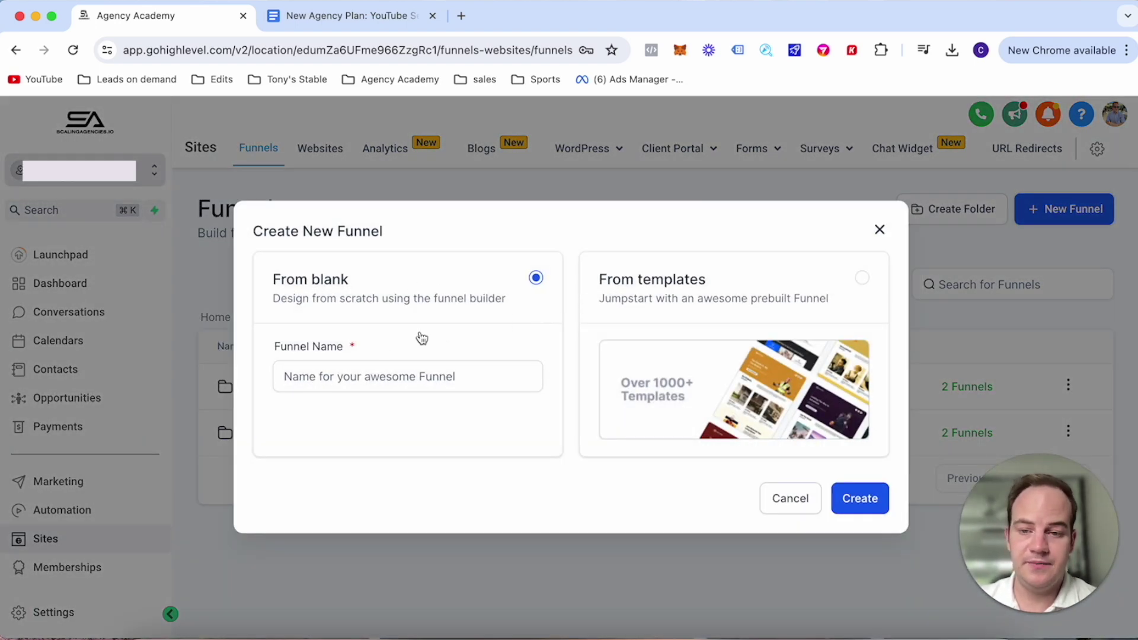
{"action": "left_click", "coordinate": [848, 502]}
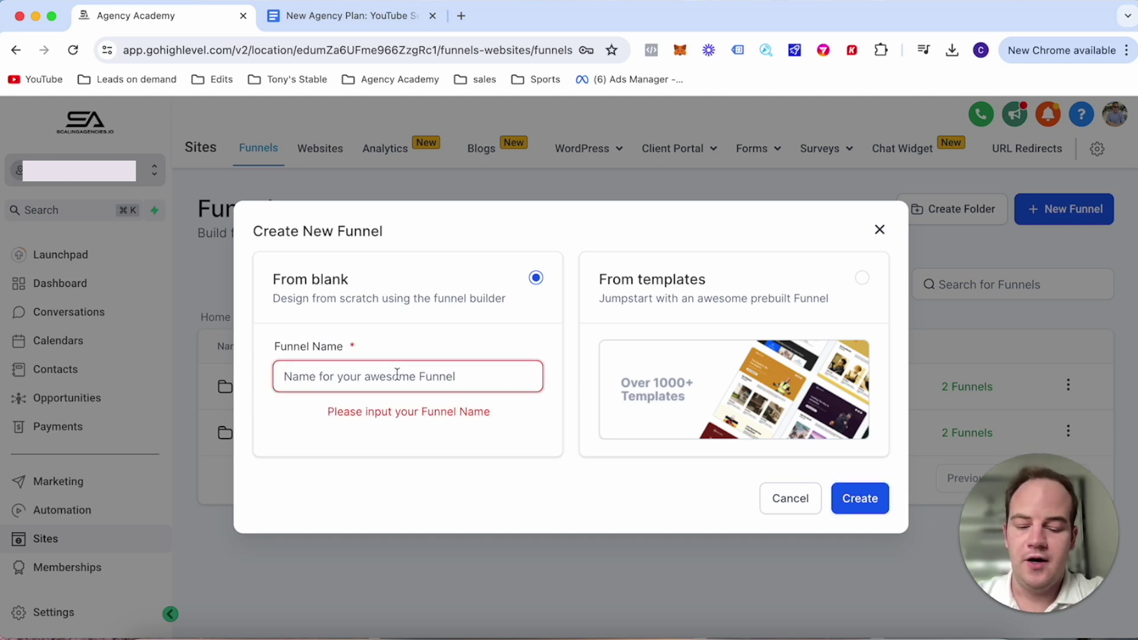
{"action": "type", "text": "landin"}
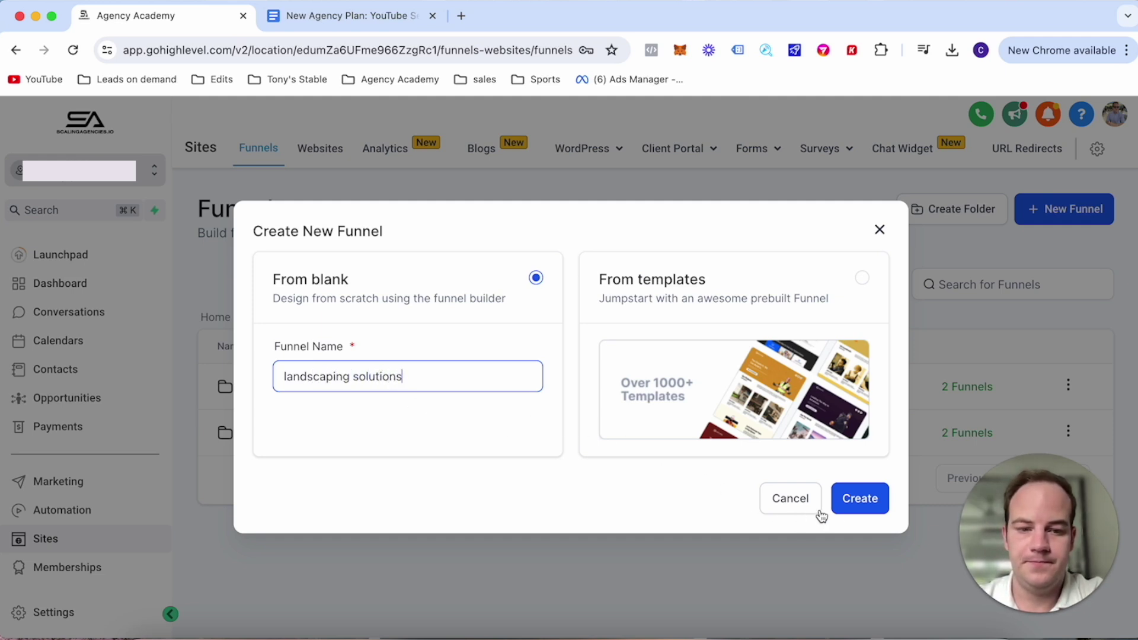
{"action": "left_click", "coordinate": [839, 508]}
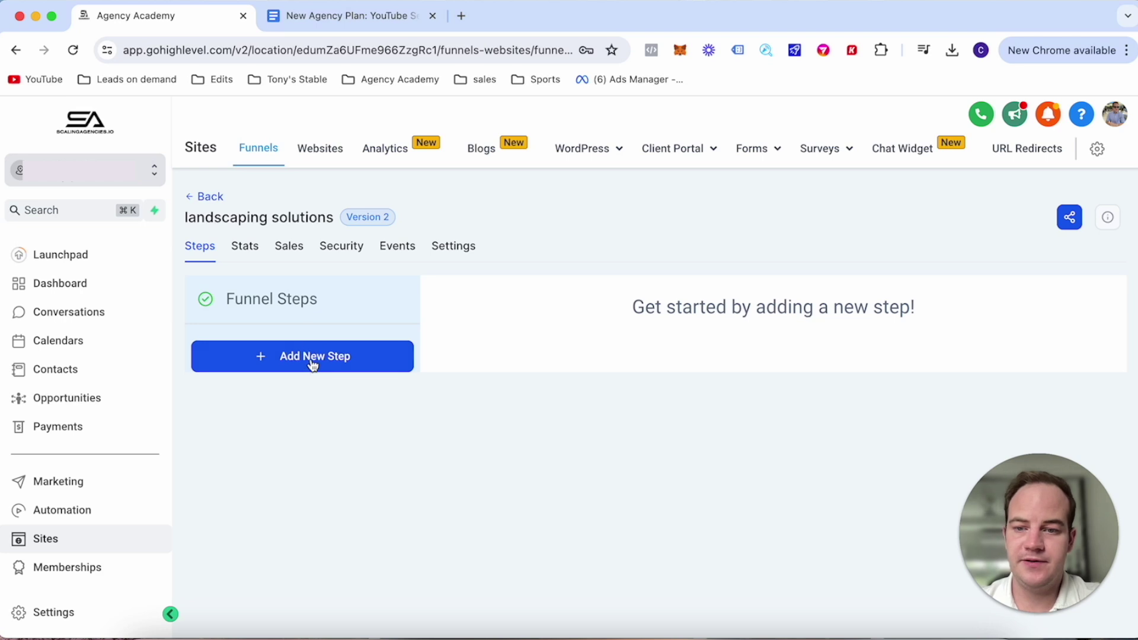
Add a funnel step named "vsl page" with the path /vsl.
{"action": "left_click", "coordinate": [313, 359]}
{"action": "left_click", "coordinate": [467, 296]}
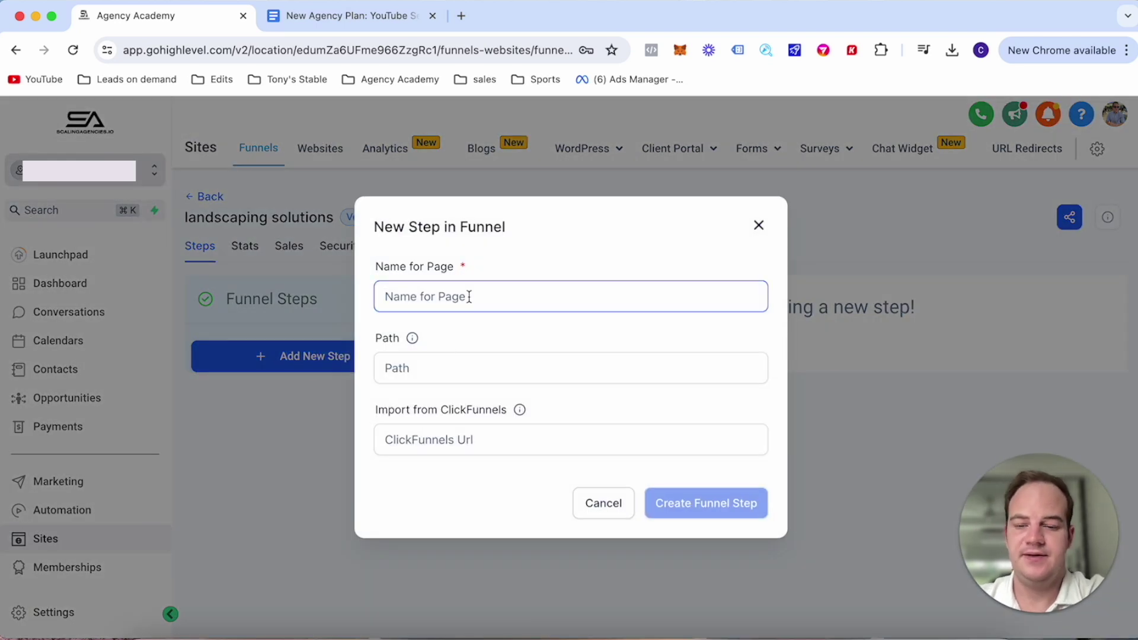
{"action": "type", "text": "vsl page"}
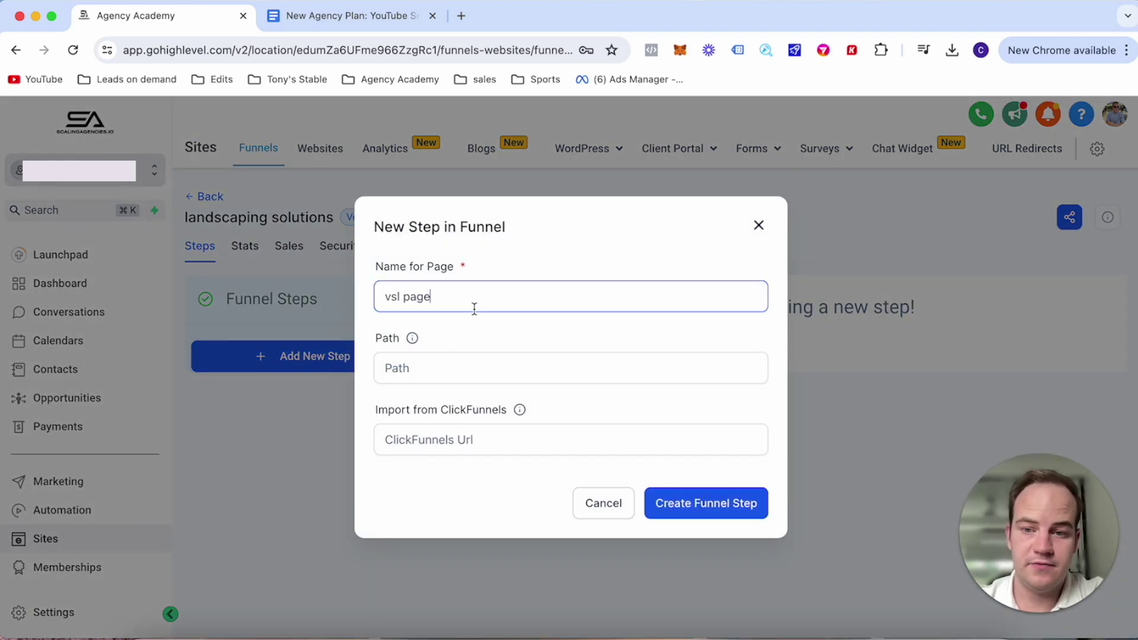
{"action": "left_click", "coordinate": [486, 373]}
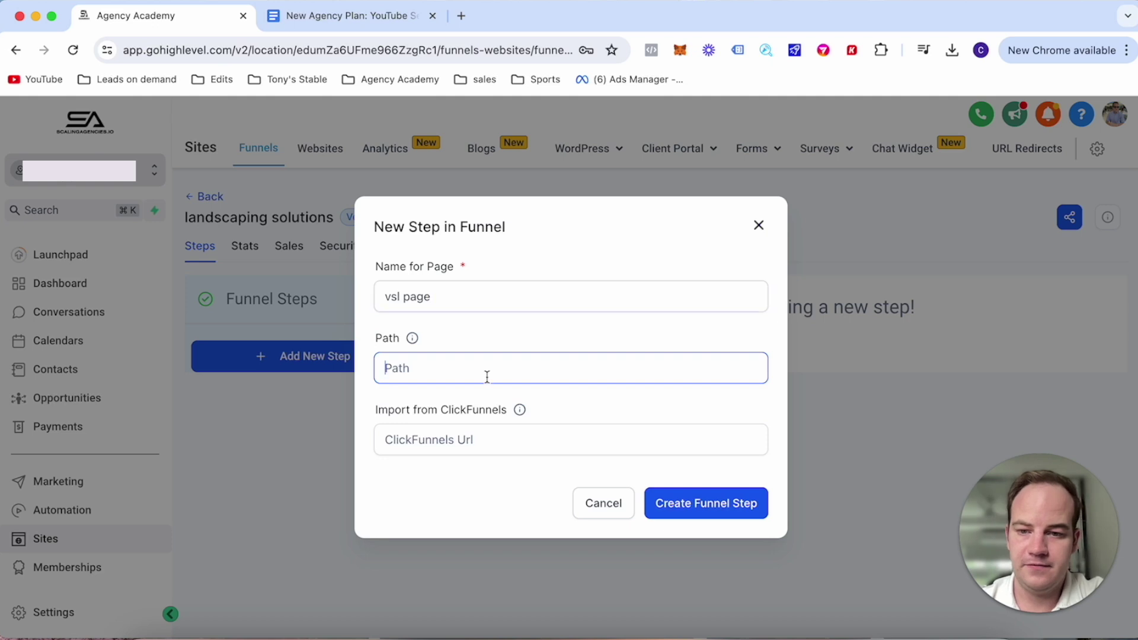
{"action": "type", "text": "/vsl"}
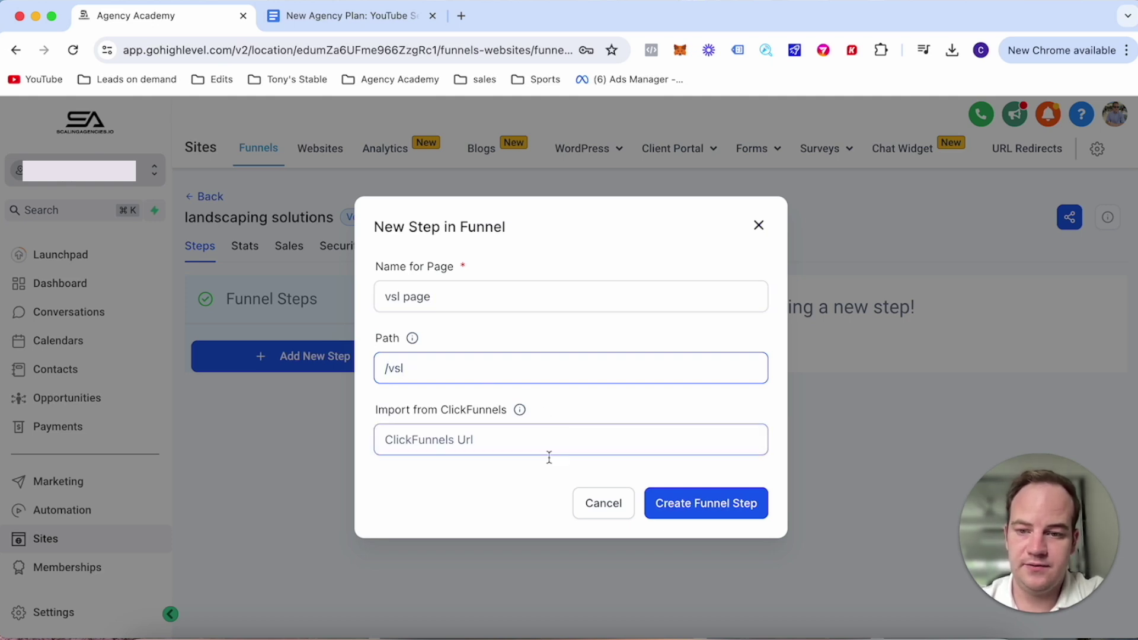
{"action": "left_click", "coordinate": [467, 439]}
{"action": "left_click", "coordinate": [674, 502]}
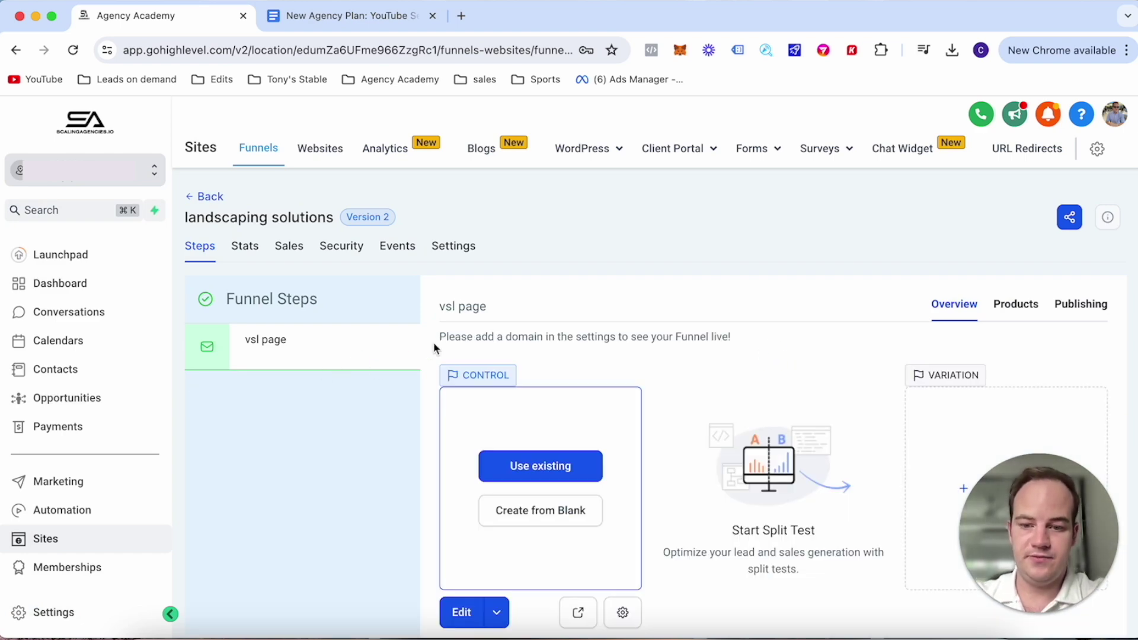
Add a second funnel step named "booking page" with the path bookcall.
{"action": "scroll", "coordinate": [436, 348], "scroll_direction": "down", "scroll_amount": 3}
{"action": "left_click", "coordinate": [328, 577]}
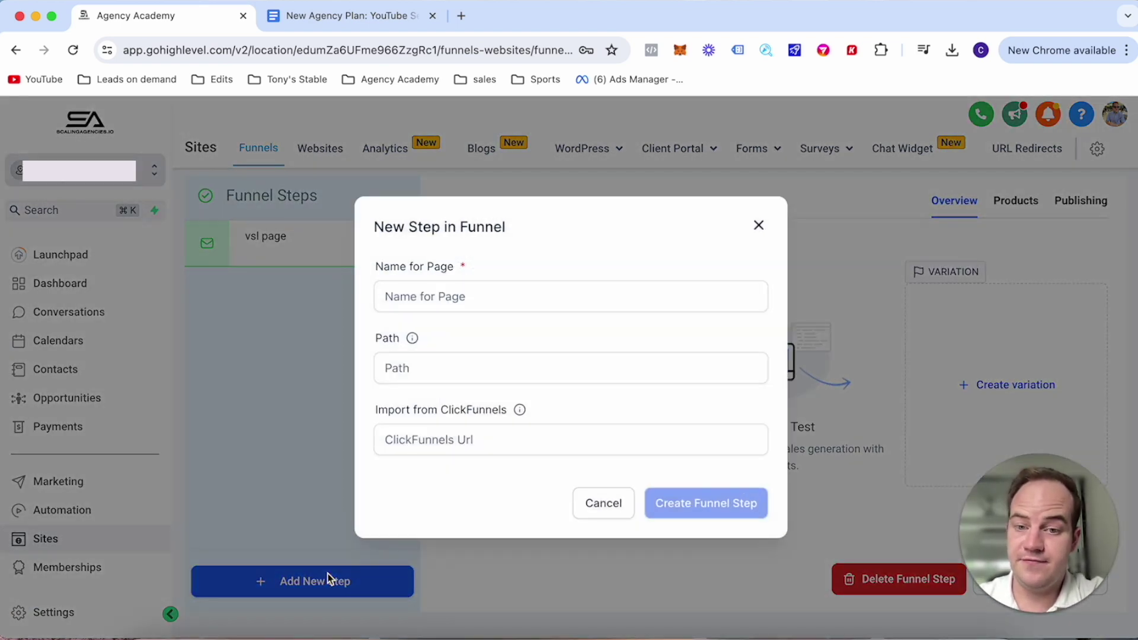
{"action": "left_click", "coordinate": [450, 306]}
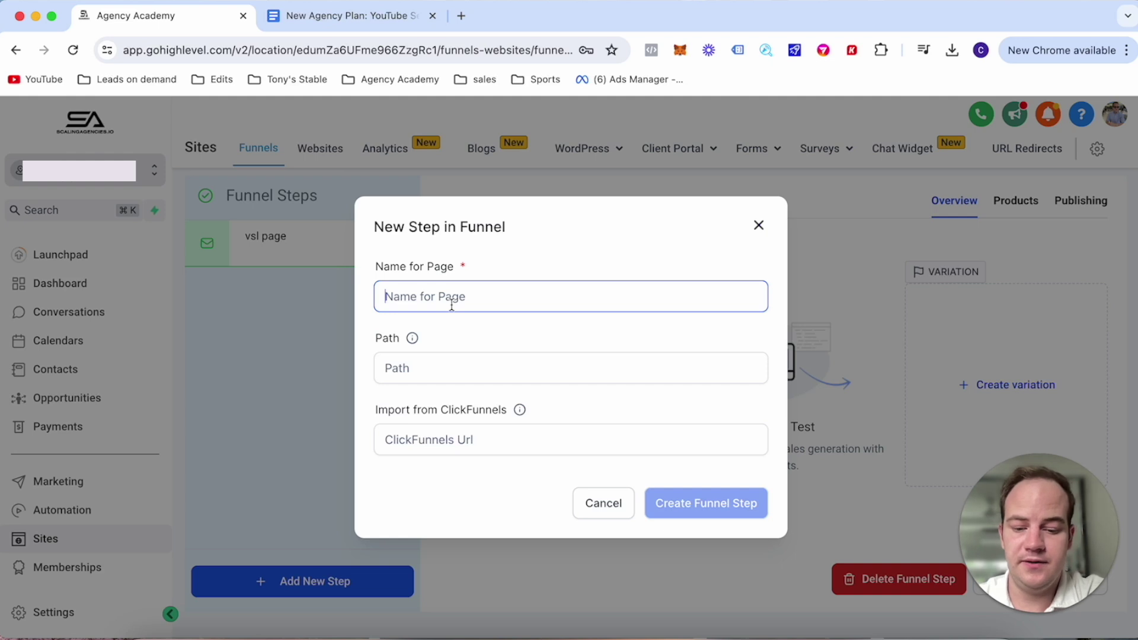
{"action": "type", "text": "booking page"}
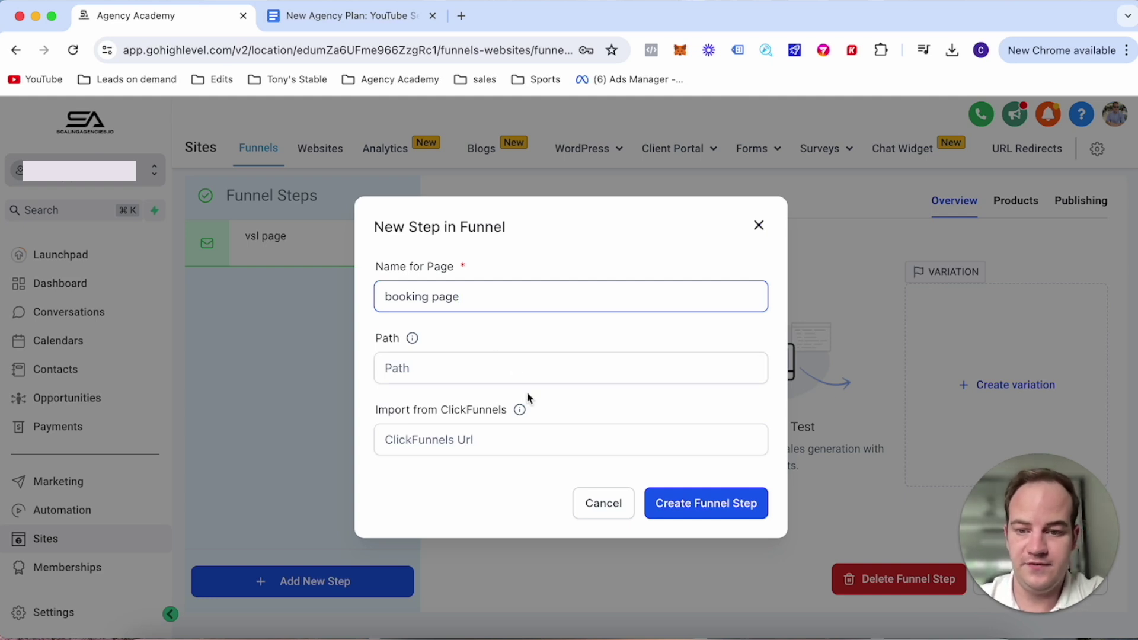
{"action": "left_click", "coordinate": [542, 371]}
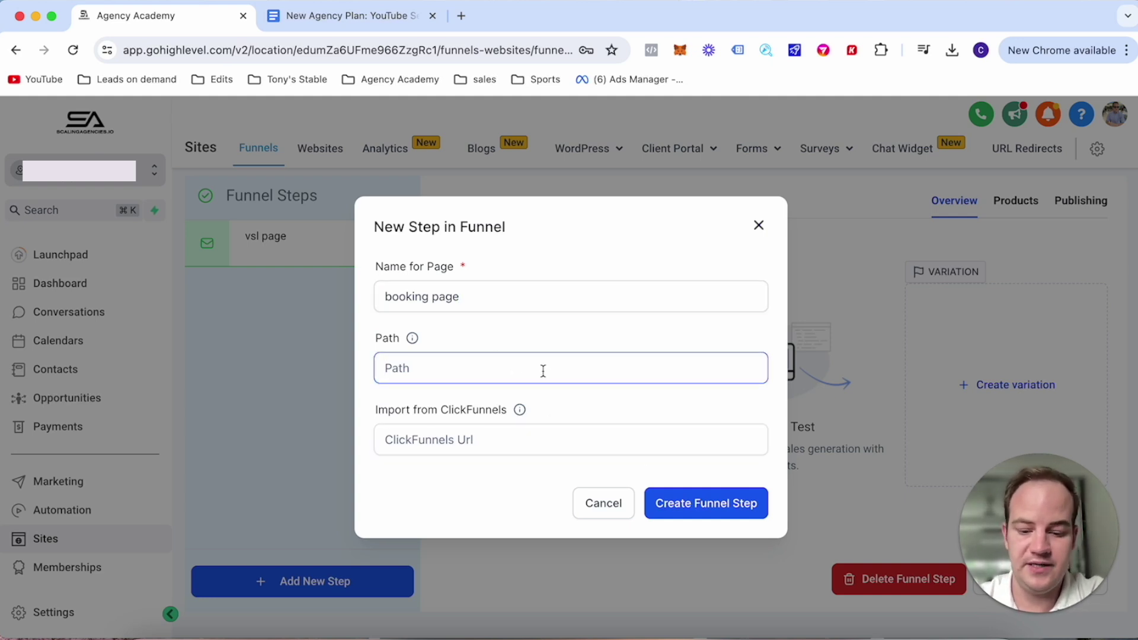
{"action": "type", "text": "bookcall"}
{"action": "left_click", "coordinate": [703, 502]}
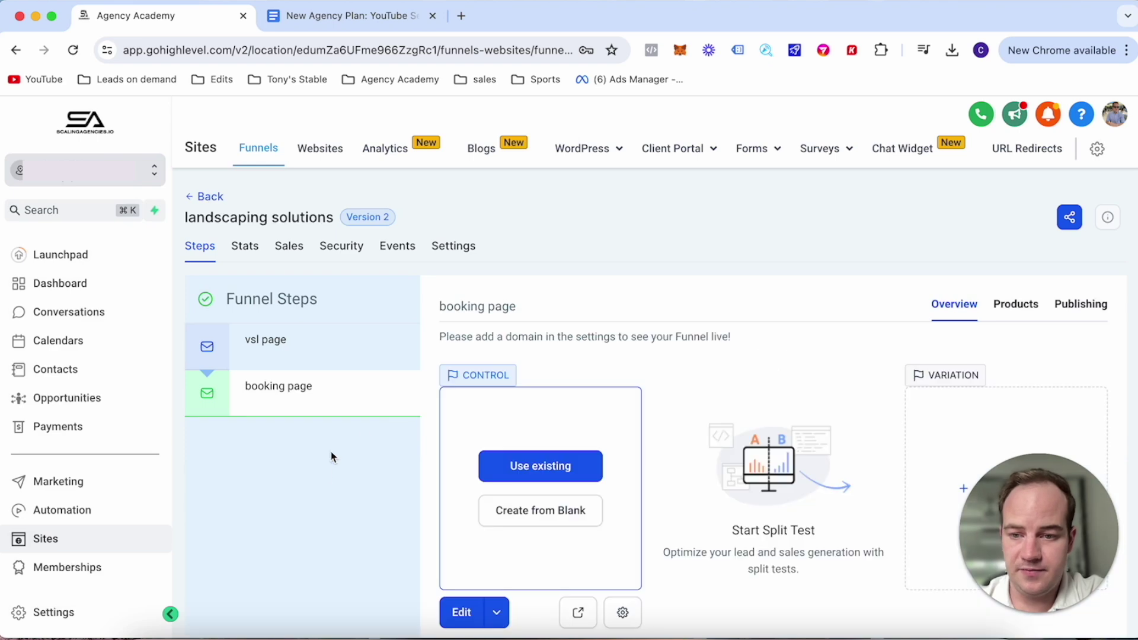
Add a third funnel step named "confirm" with the path /confirm.
{"action": "scroll", "coordinate": [332, 474], "scroll_direction": "down", "scroll_amount": 3}
{"action": "left_click", "coordinate": [336, 575]}
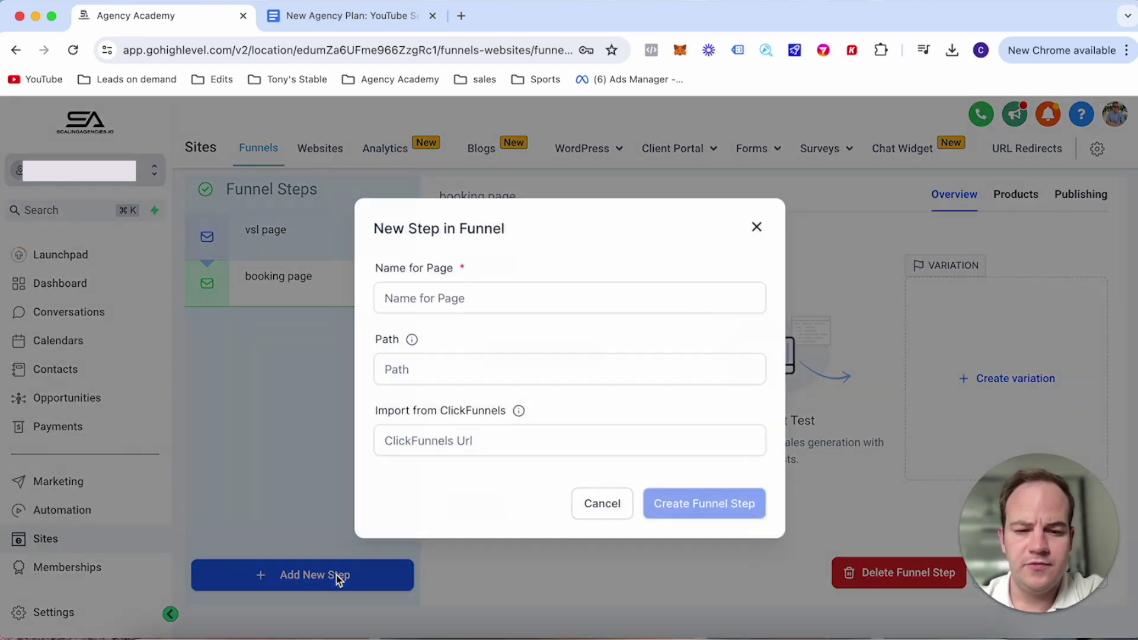
{"action": "left_click", "coordinate": [465, 300]}
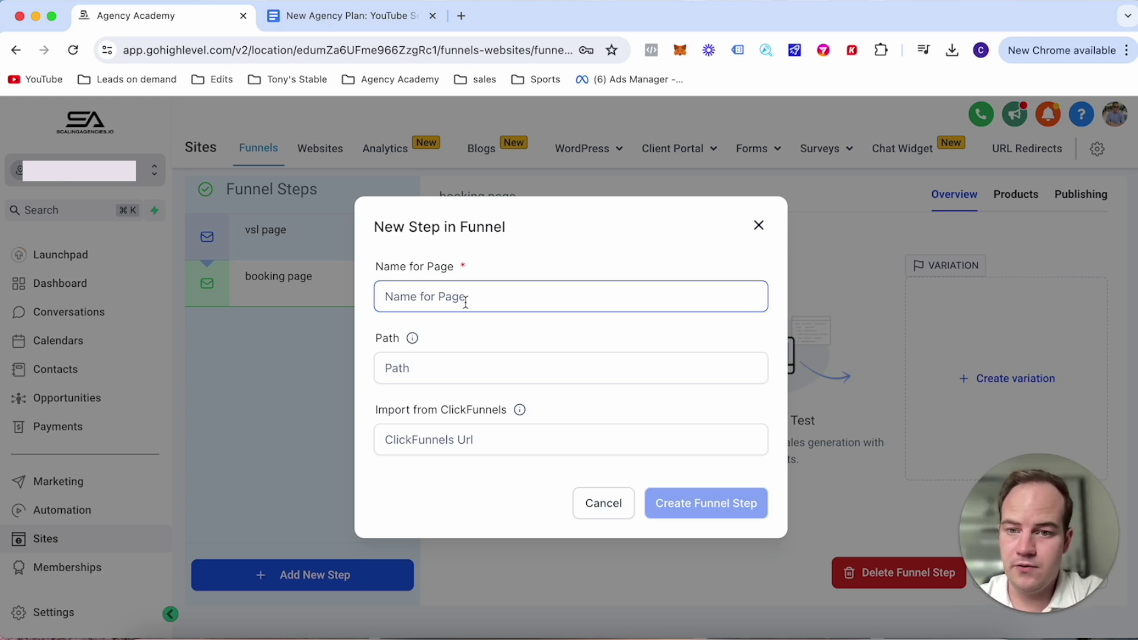
{"action": "type", "text": "confor"}
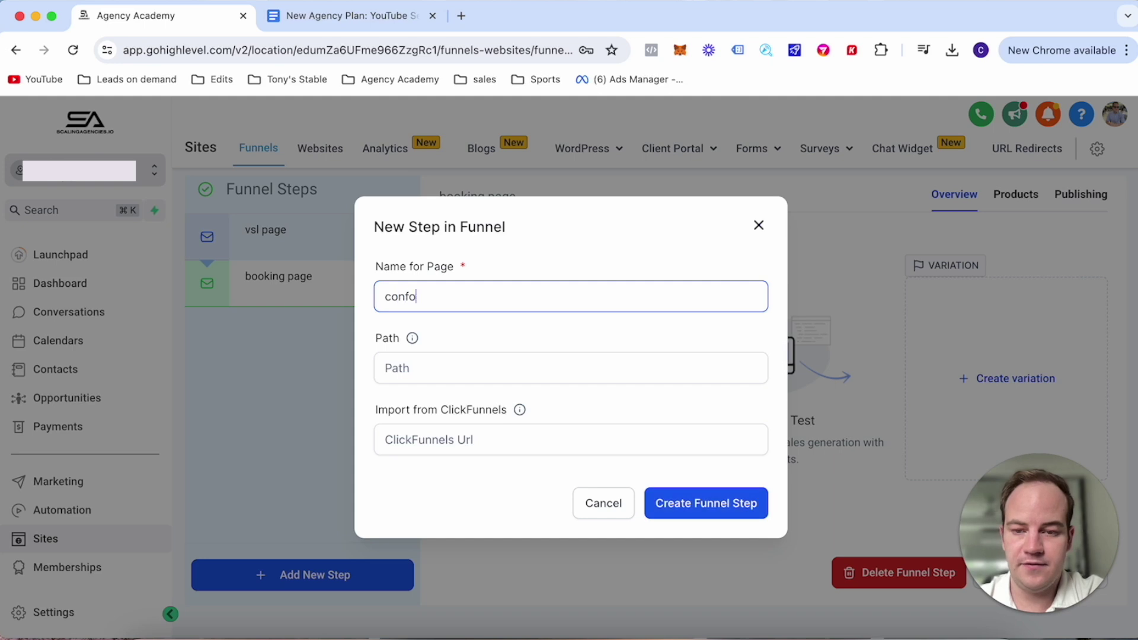
{"action": "key", "text": "BackSpace"}
{"action": "key", "text": "BackSpace"}
{"action": "type", "text": "irm"}
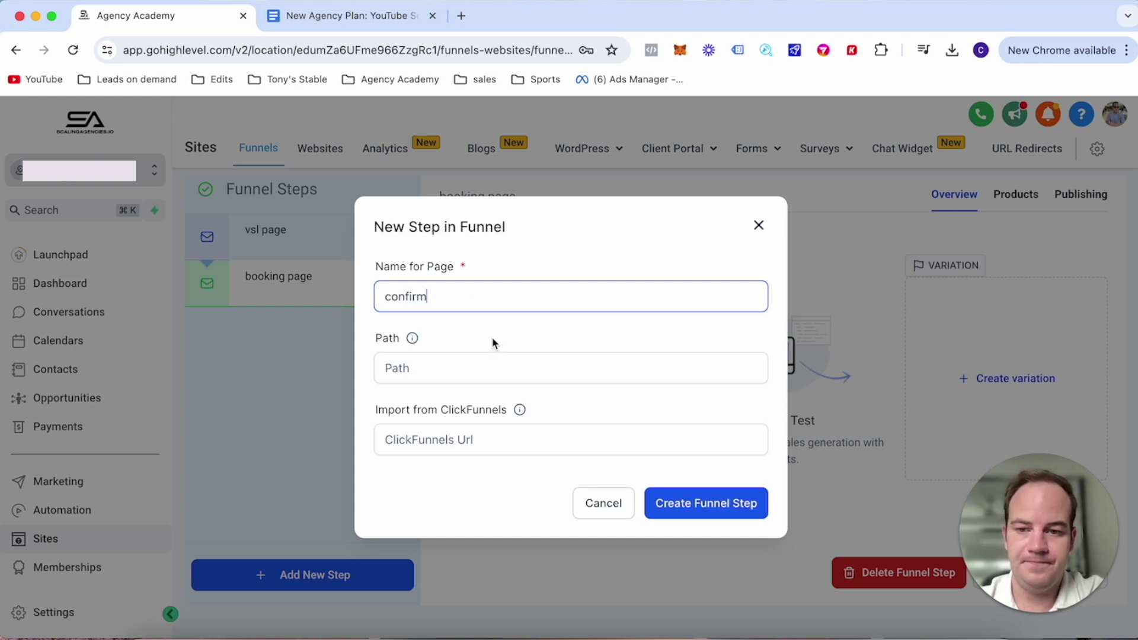
{"action": "left_click", "coordinate": [499, 367]}
{"action": "type", "text": "/"}
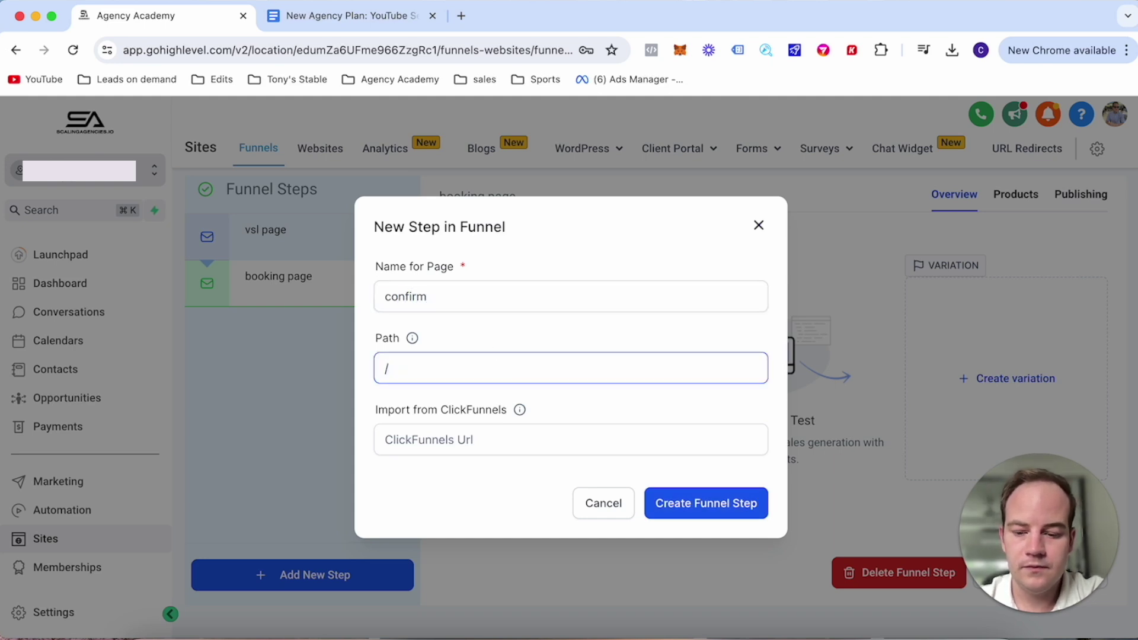
{"action": "type", "text": "confirm"}
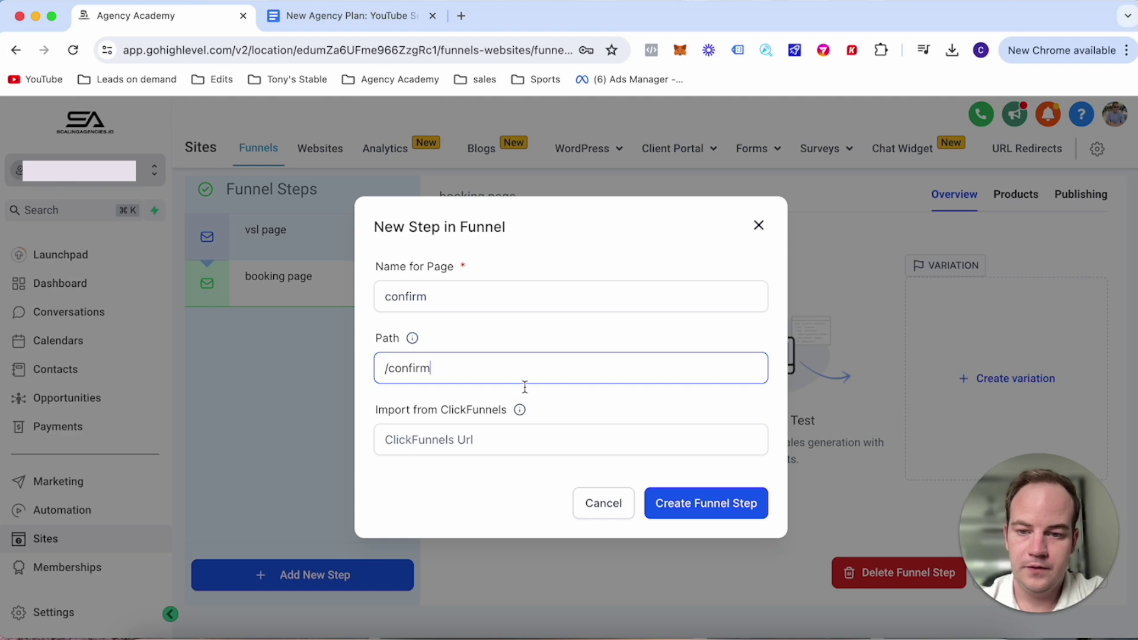
{"action": "left_click", "coordinate": [658, 503]}
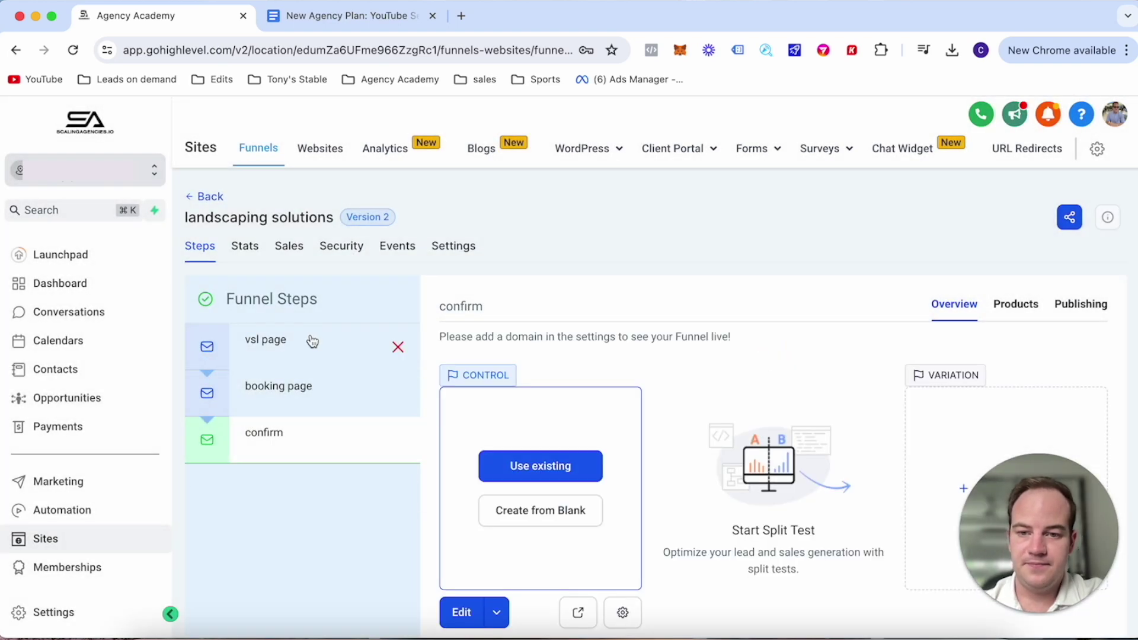
Create the page for the "vsl page" funnel step from blank and open it in the page builder.
{"action": "left_click", "coordinate": [311, 342]}
{"action": "scroll", "coordinate": [531, 362], "scroll_direction": "down", "scroll_amount": 2}
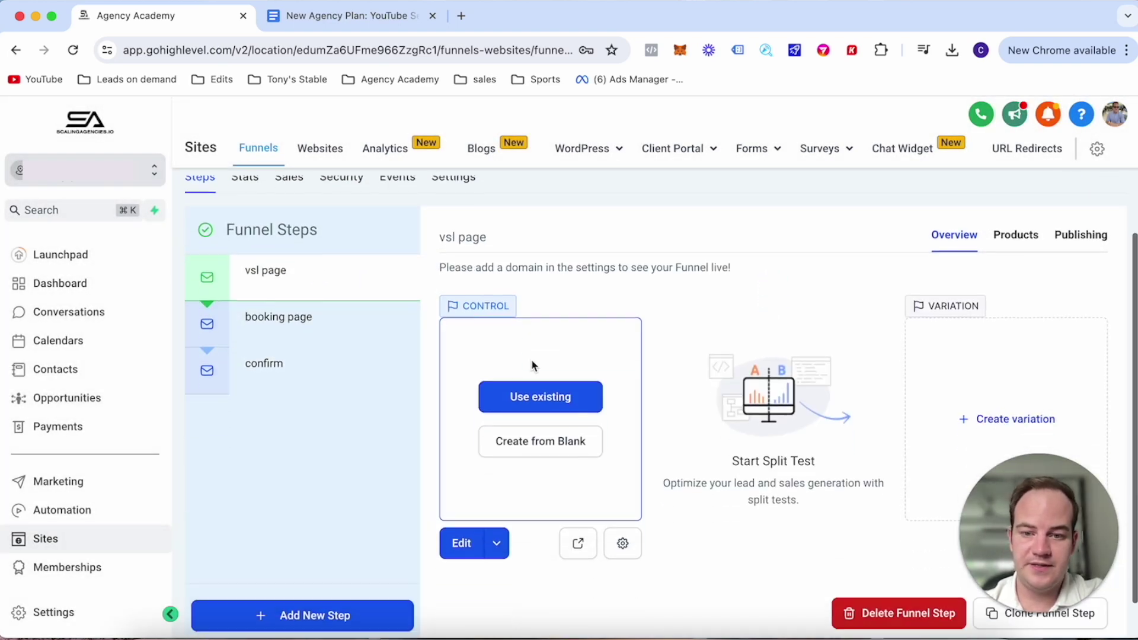
{"action": "left_click", "coordinate": [557, 427]}
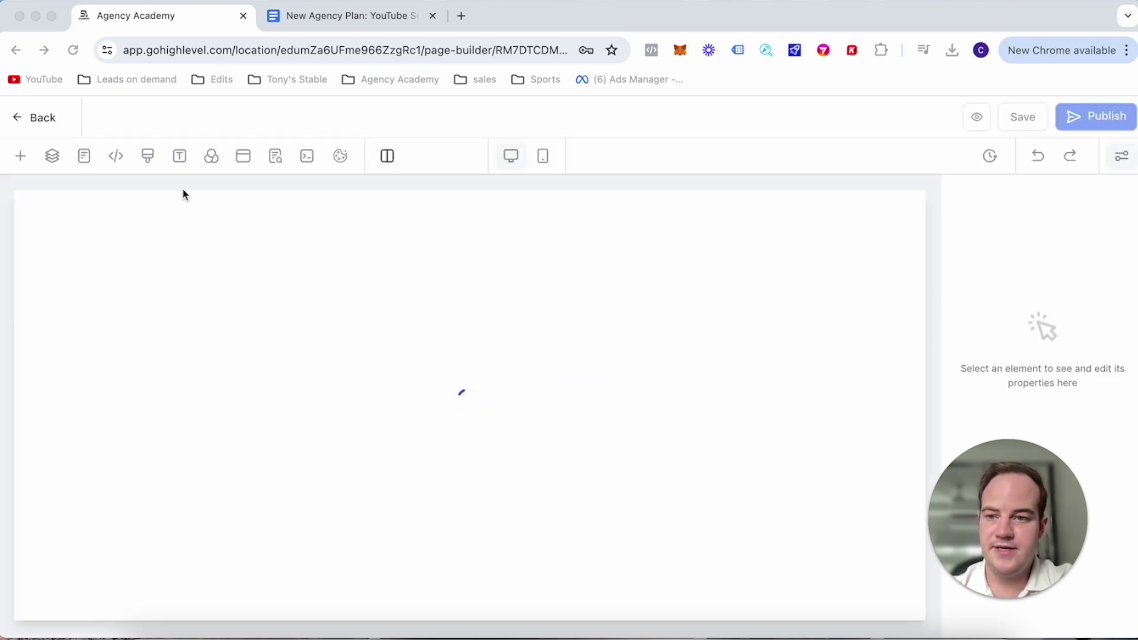
Add a full-width section containing a 1-column row to the blank VSL page.
{"action": "left_click", "coordinate": [243, 156]}
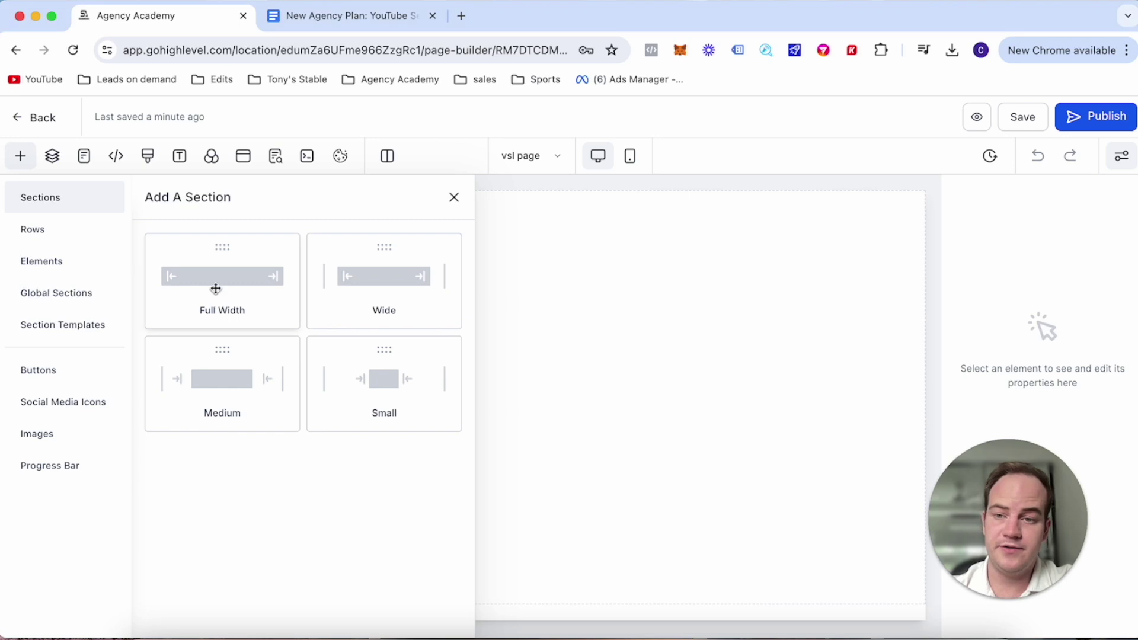
{"action": "left_click_drag", "start_coordinate": [214, 289], "coordinate": [606, 288]}
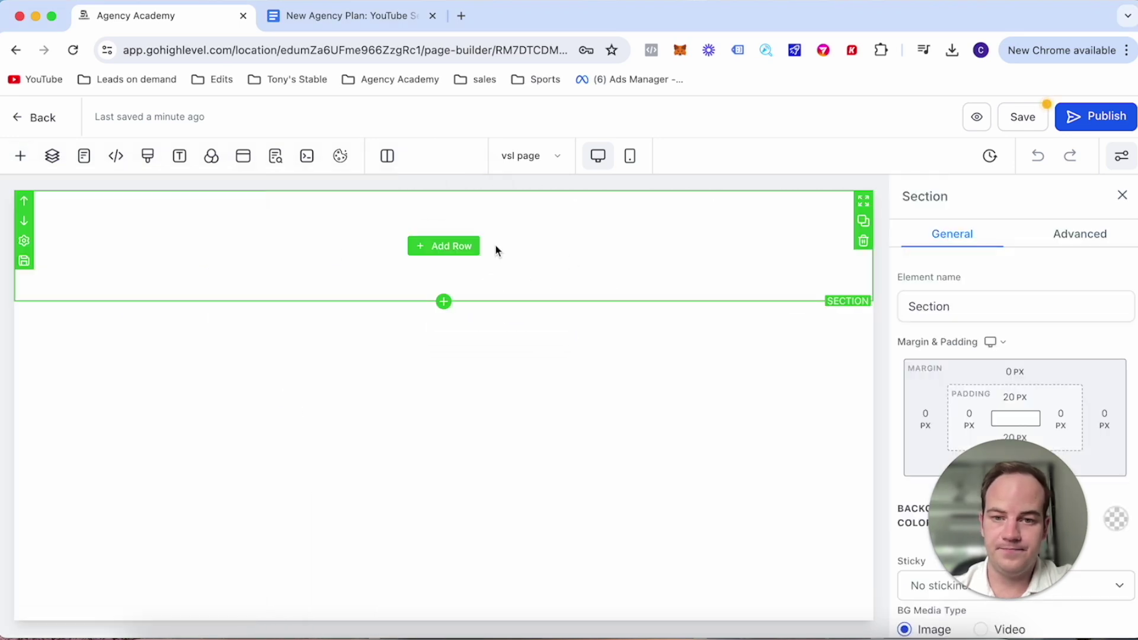
{"action": "left_click", "coordinate": [427, 246]}
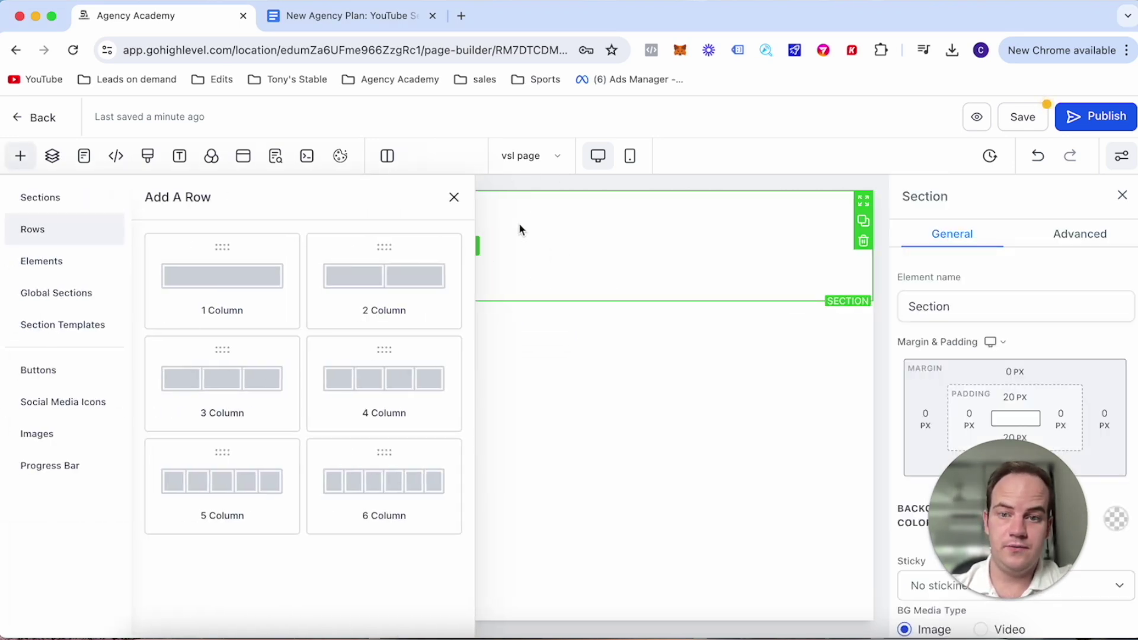
{"action": "left_click", "coordinate": [231, 280]}
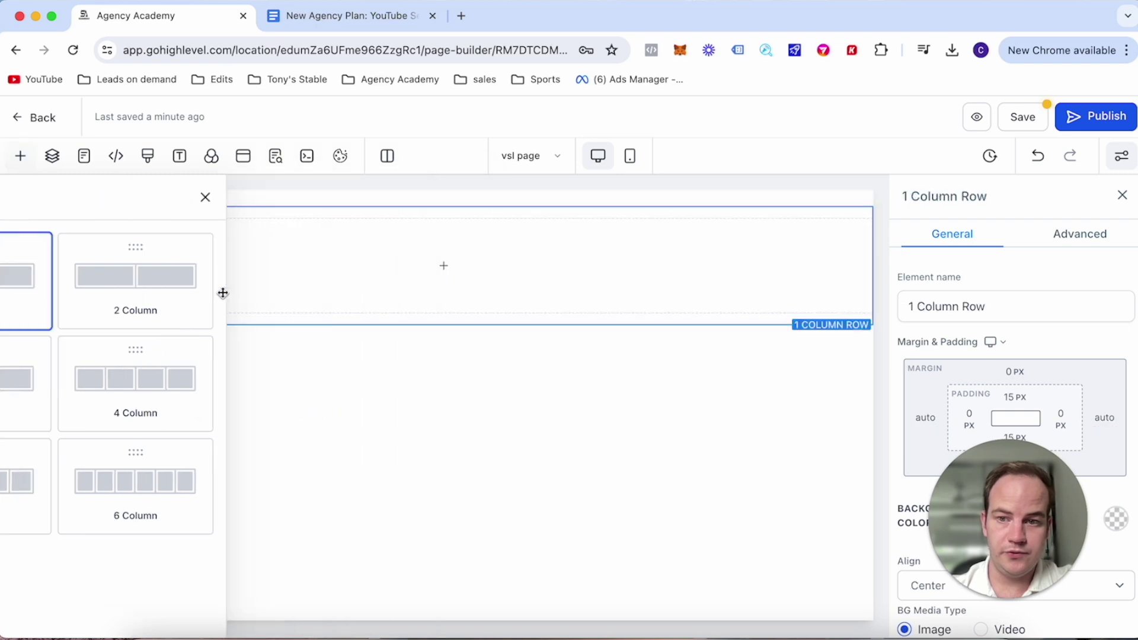
Insert an image element from the Media elements into the empty column.
{"action": "left_click", "coordinate": [477, 267]}
{"action": "scroll", "coordinate": [297, 418], "scroll_direction": "down", "scroll_amount": 4}
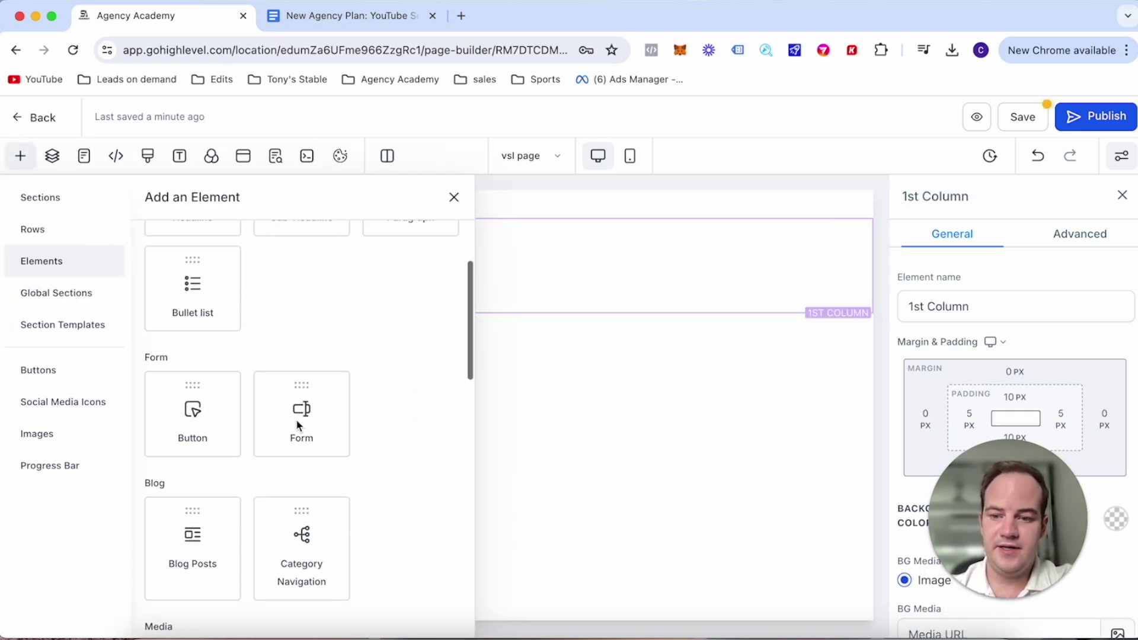
{"action": "scroll", "coordinate": [298, 424], "scroll_direction": "down", "scroll_amount": 2}
{"action": "left_click", "coordinate": [409, 465]}
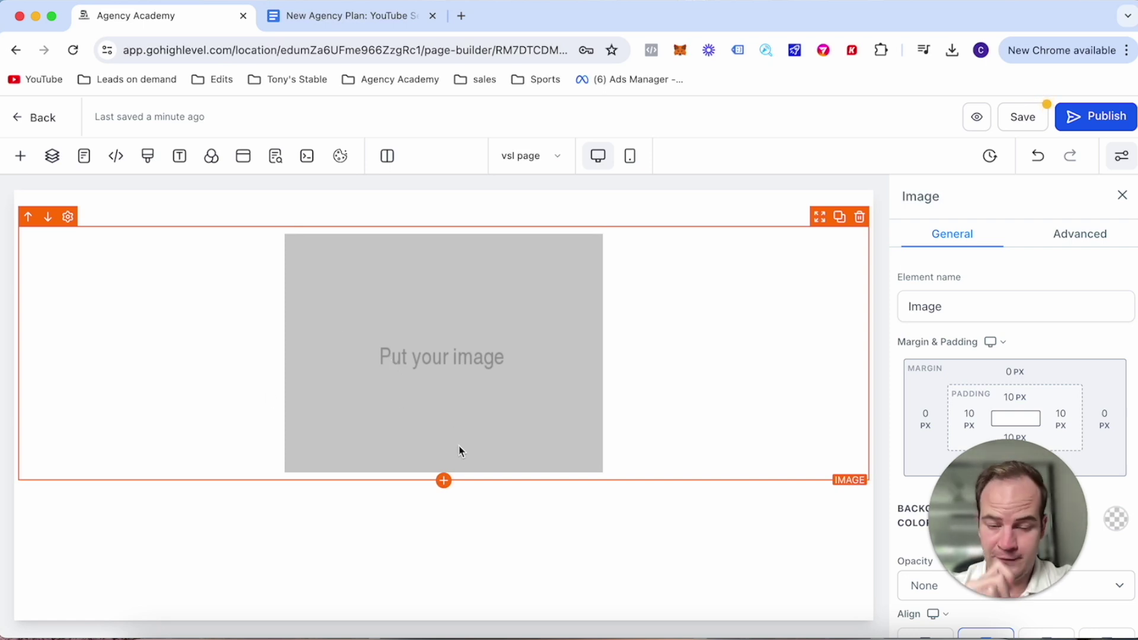
Set the image's top margin to -50 px and its bottom padding to 13 px.
{"action": "left_click", "coordinate": [990, 380]}
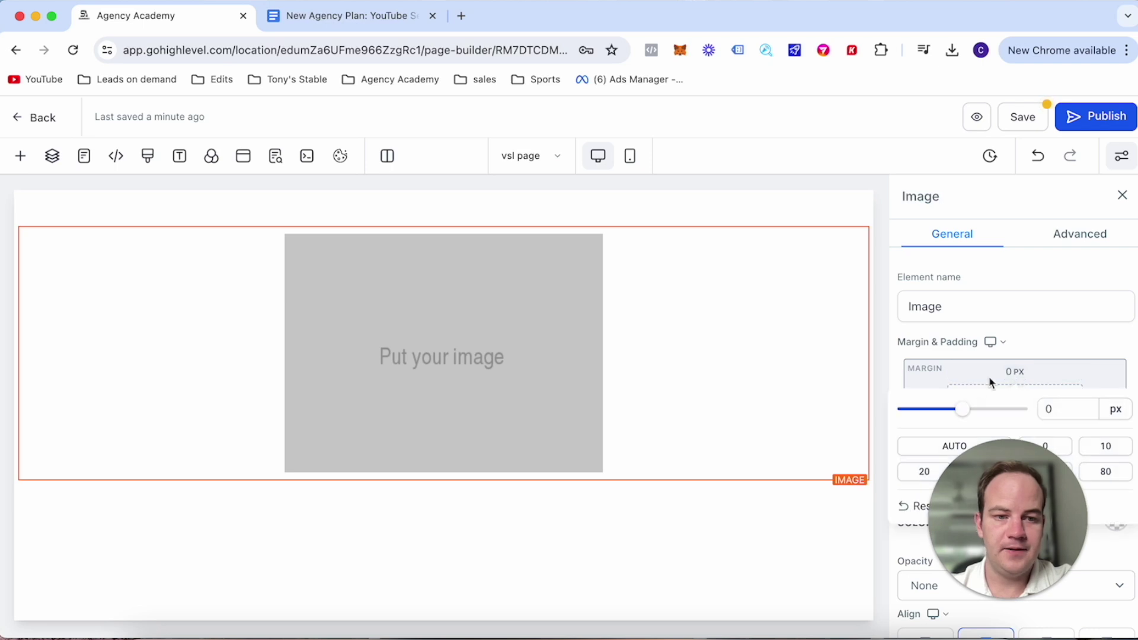
{"action": "left_click_drag", "start_coordinate": [962, 409], "coordinate": [856, 407]}
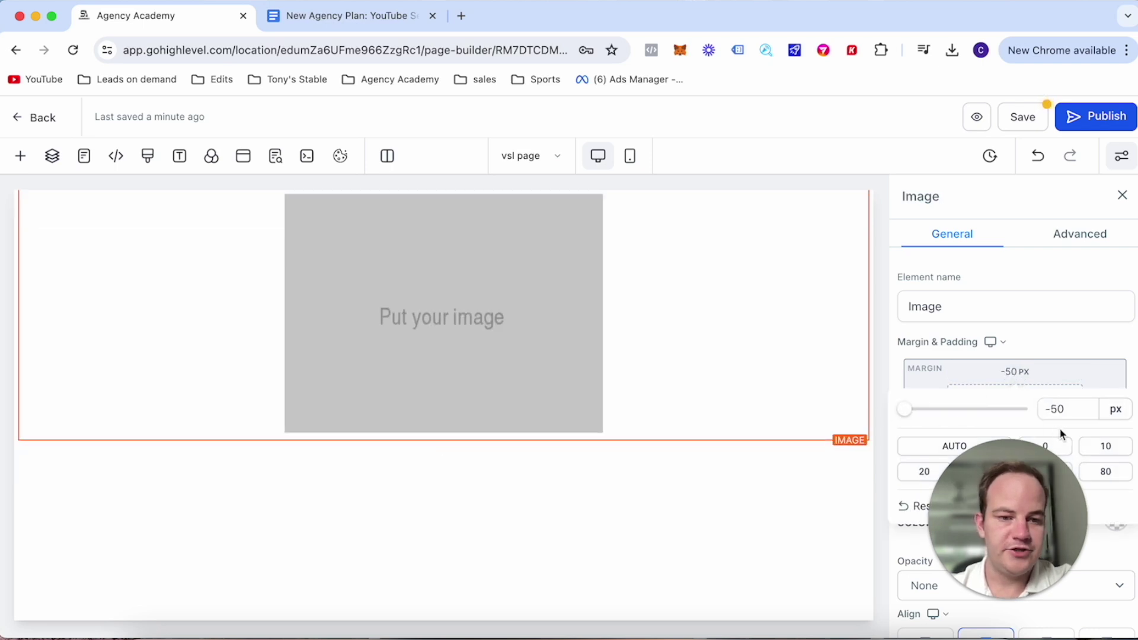
{"action": "scroll", "coordinate": [1019, 340], "scroll_direction": "down", "scroll_amount": 2}
{"action": "left_click", "coordinate": [1015, 318]}
{"action": "left_click_drag", "start_coordinate": [927, 354], "coordinate": [936, 356]}
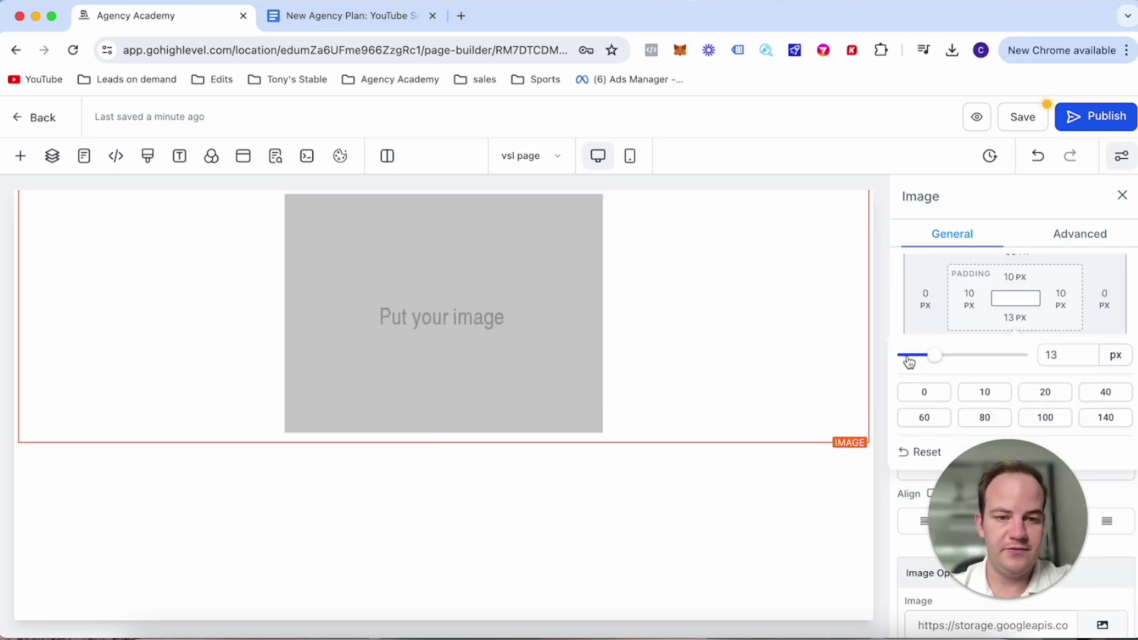
{"action": "left_click", "coordinate": [1122, 195]}
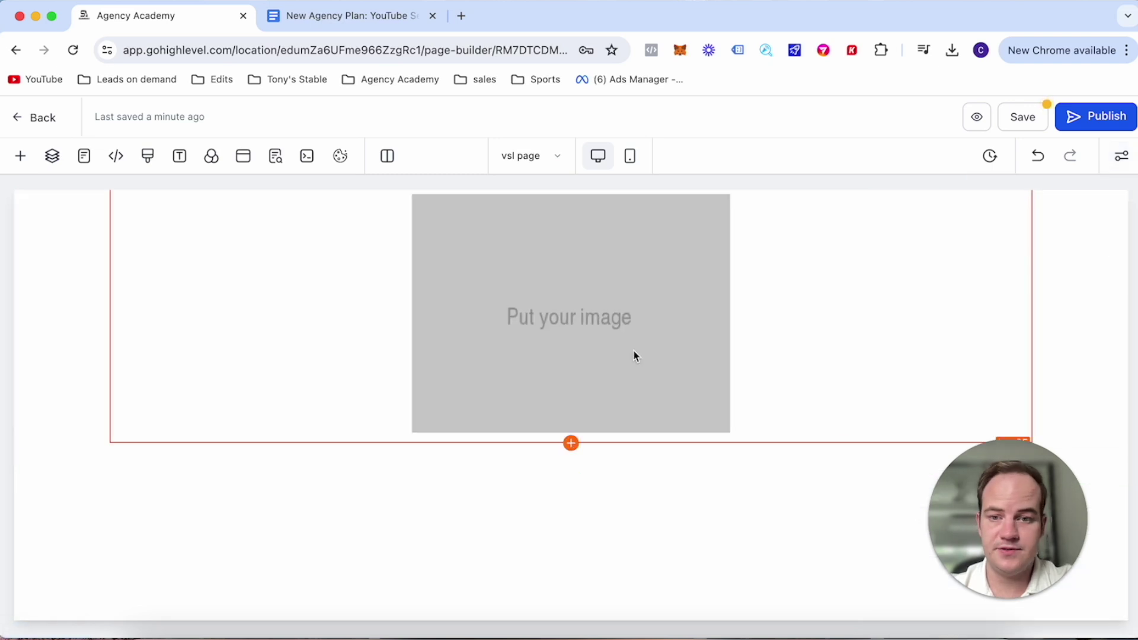
Add a headline element directly below the image.
{"action": "left_click", "coordinate": [570, 444]}
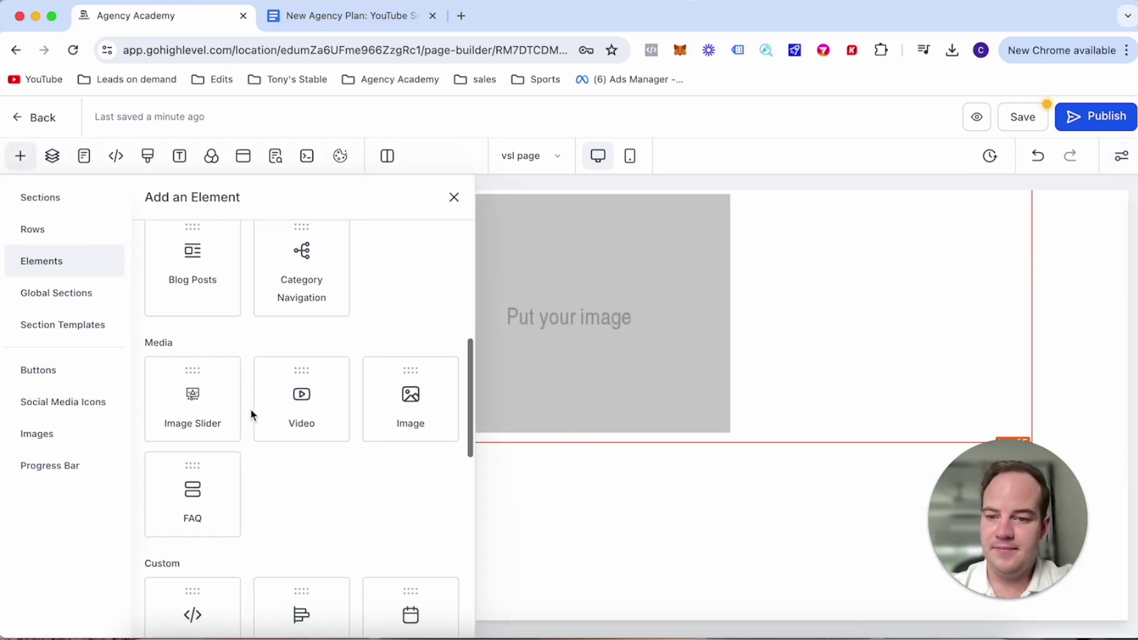
{"action": "scroll", "coordinate": [250, 408], "scroll_direction": "down", "scroll_amount": 3}
{"action": "scroll", "coordinate": [250, 408], "scroll_direction": "up", "scroll_amount": 10}
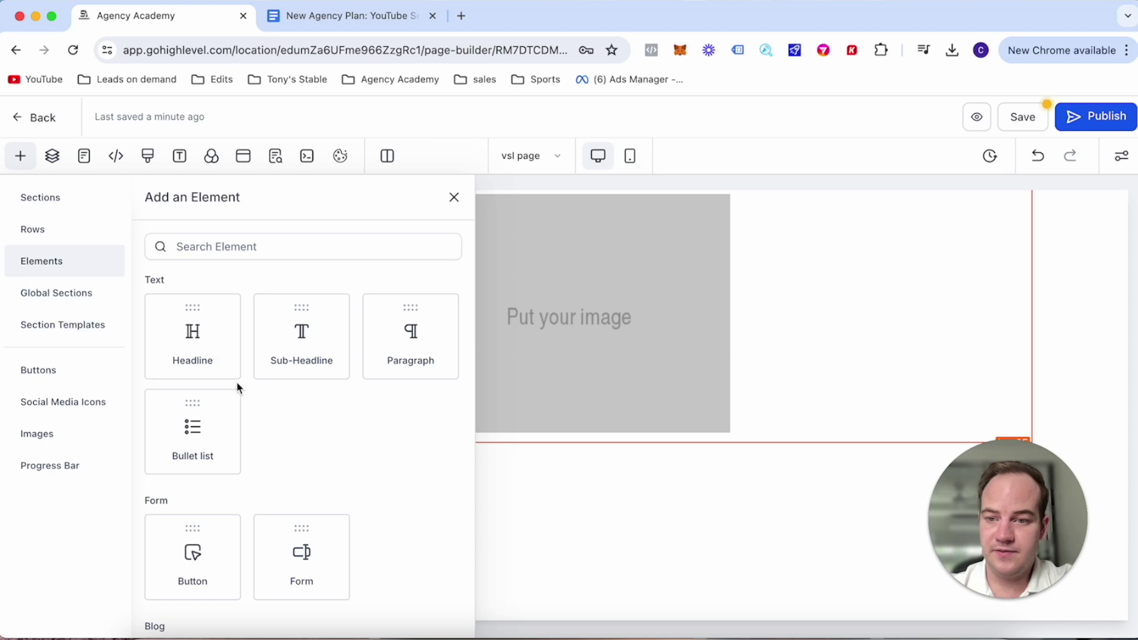
{"action": "left_click", "coordinate": [203, 342]}
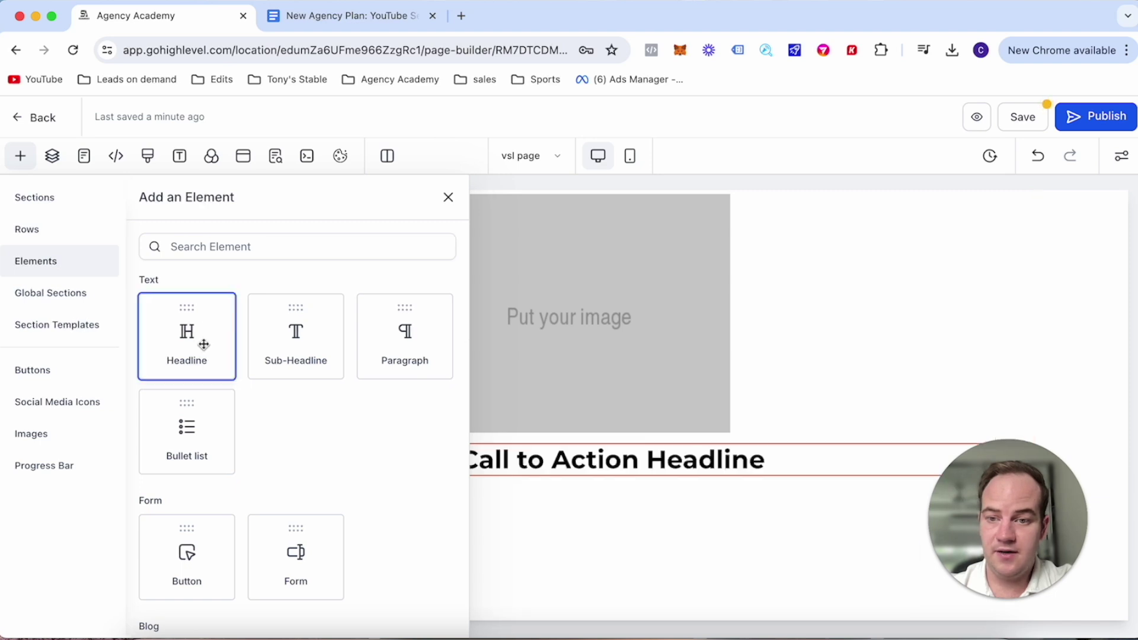
Look through the available page elements, from text and media down to countdowns and blocks.
{"action": "left_click", "coordinate": [570, 477]}
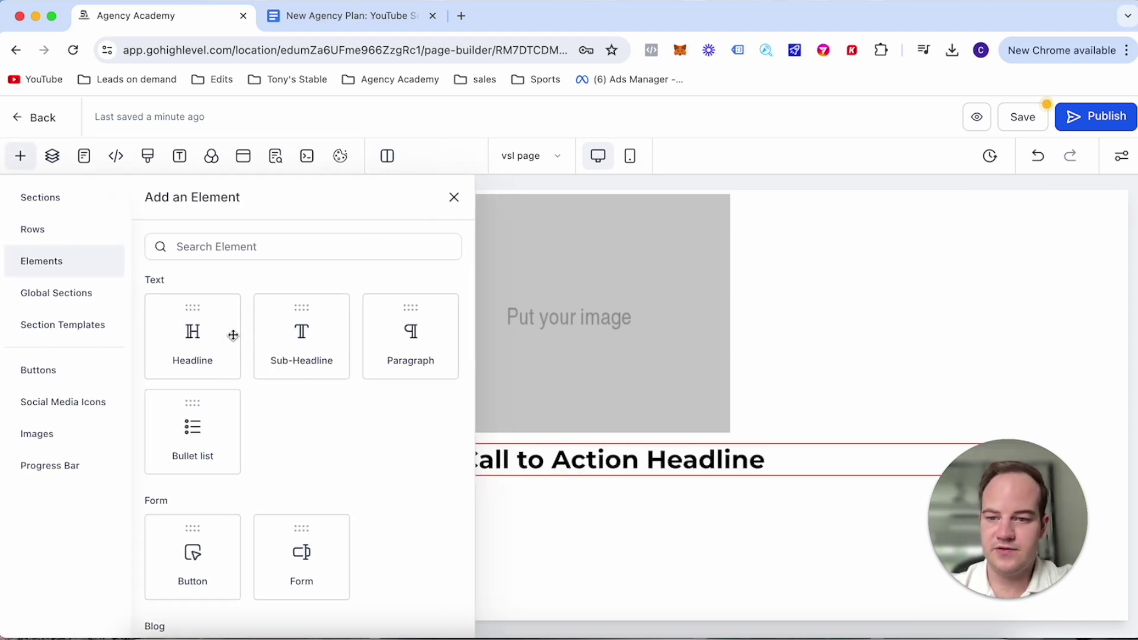
{"action": "scroll", "coordinate": [206, 437], "scroll_direction": "down", "scroll_amount": 1}
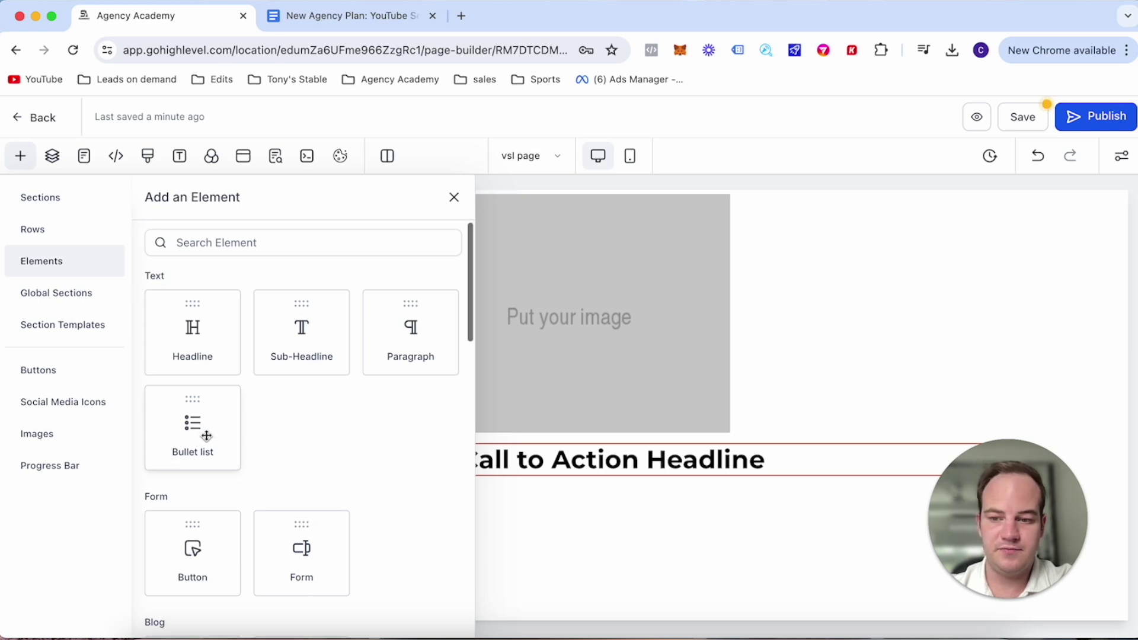
{"action": "scroll", "coordinate": [206, 437], "scroll_direction": "down", "scroll_amount": 3}
{"action": "scroll", "coordinate": [311, 394], "scroll_direction": "down", "scroll_amount": 4}
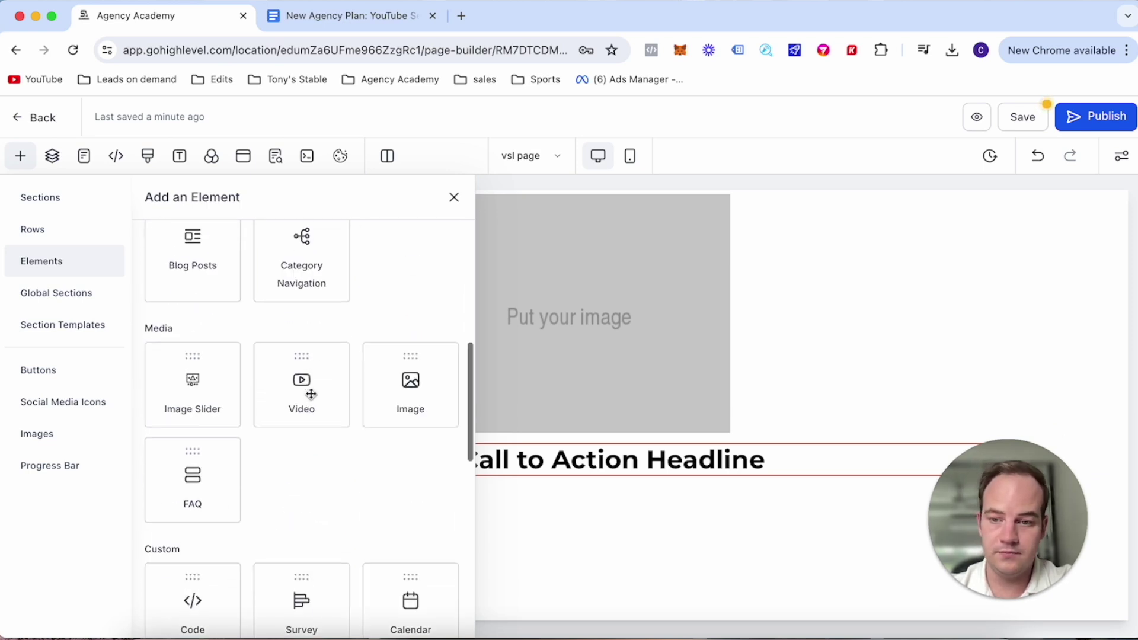
{"action": "scroll", "coordinate": [232, 401], "scroll_direction": "down", "scroll_amount": 4}
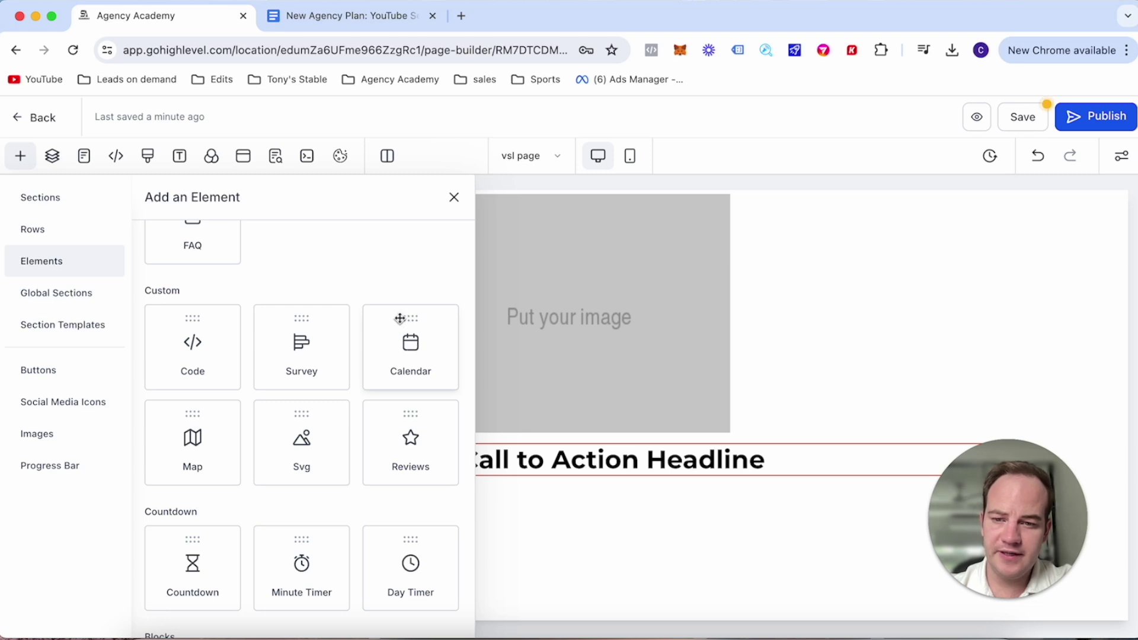
{"action": "scroll", "coordinate": [293, 414], "scroll_direction": "down", "scroll_amount": 4}
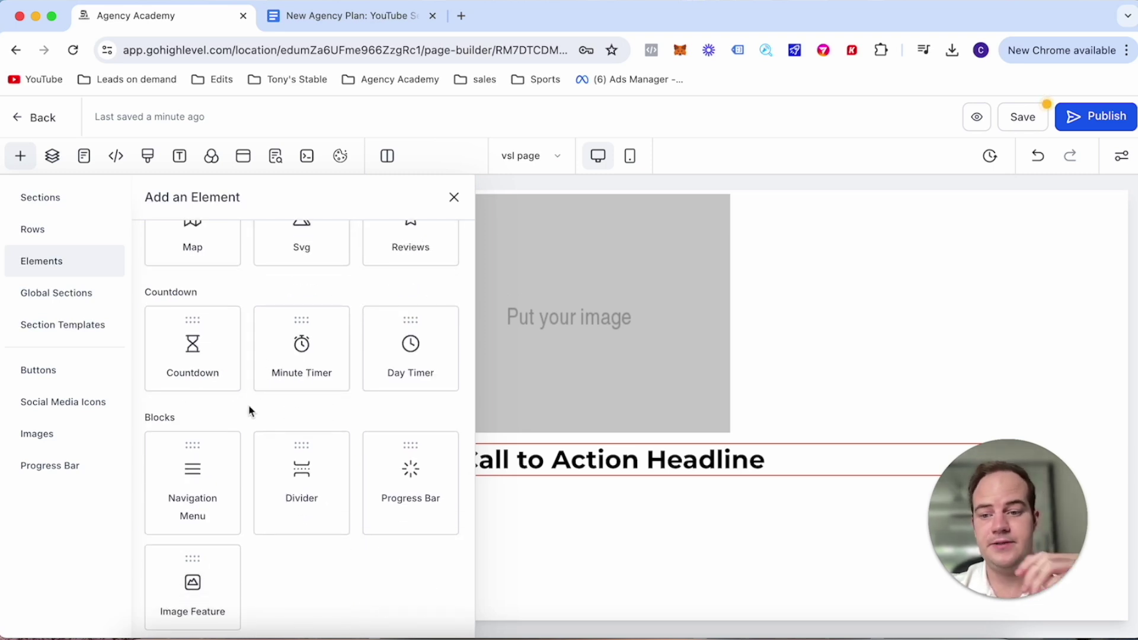
{"action": "scroll", "coordinate": [249, 410], "scroll_direction": "down", "scroll_amount": 1}
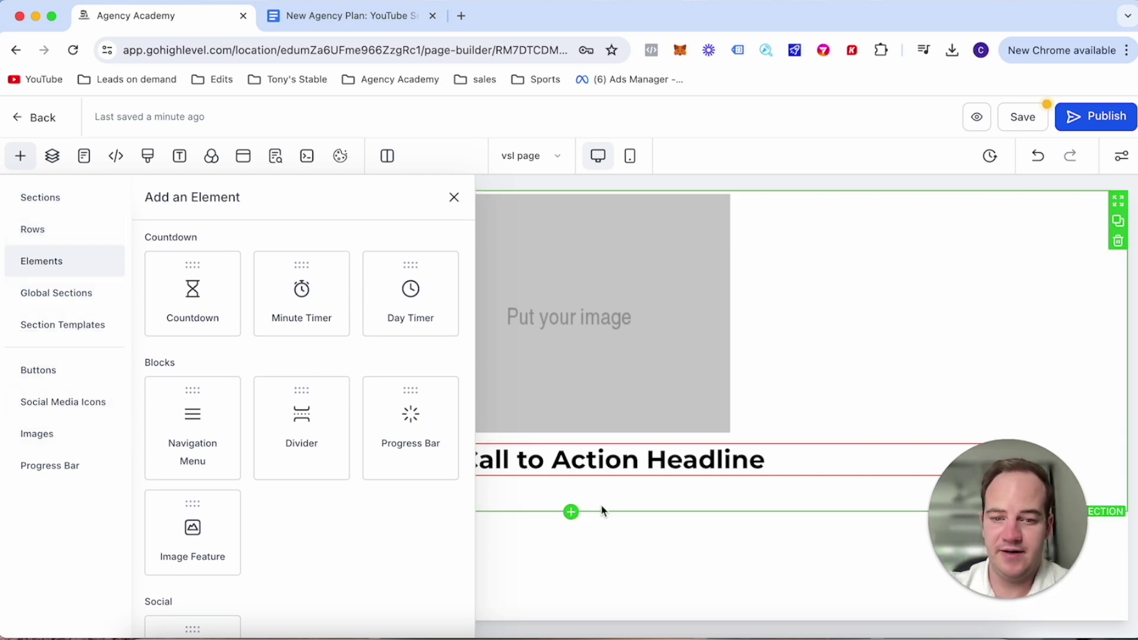
{"action": "left_click", "coordinate": [602, 511]}
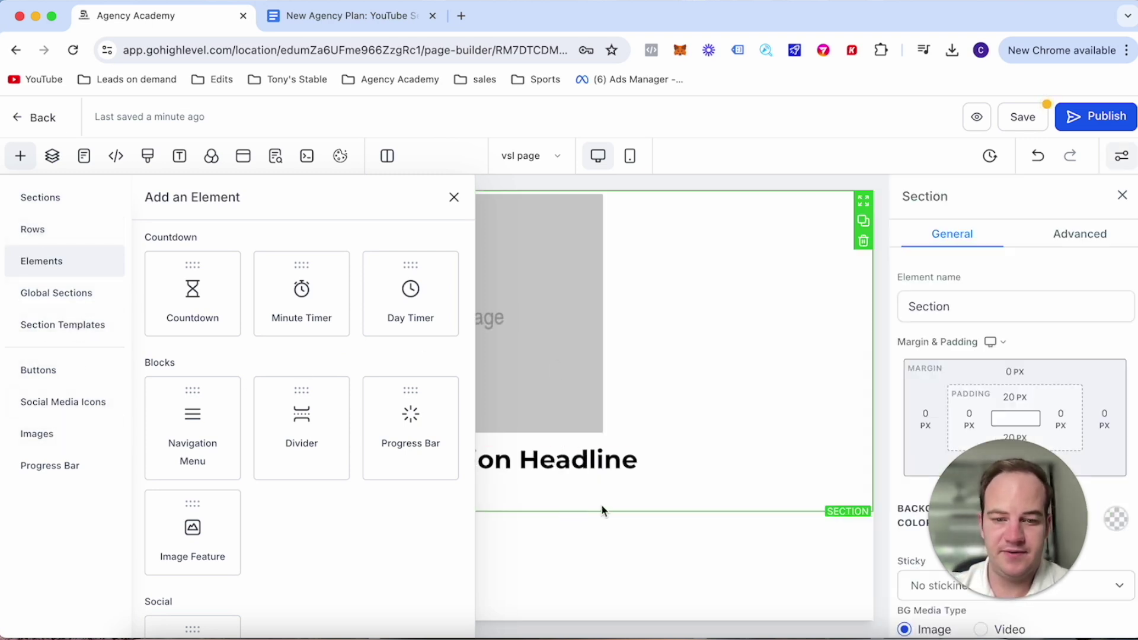
{"action": "left_click", "coordinate": [1122, 196]}
{"action": "left_click", "coordinate": [454, 197]}
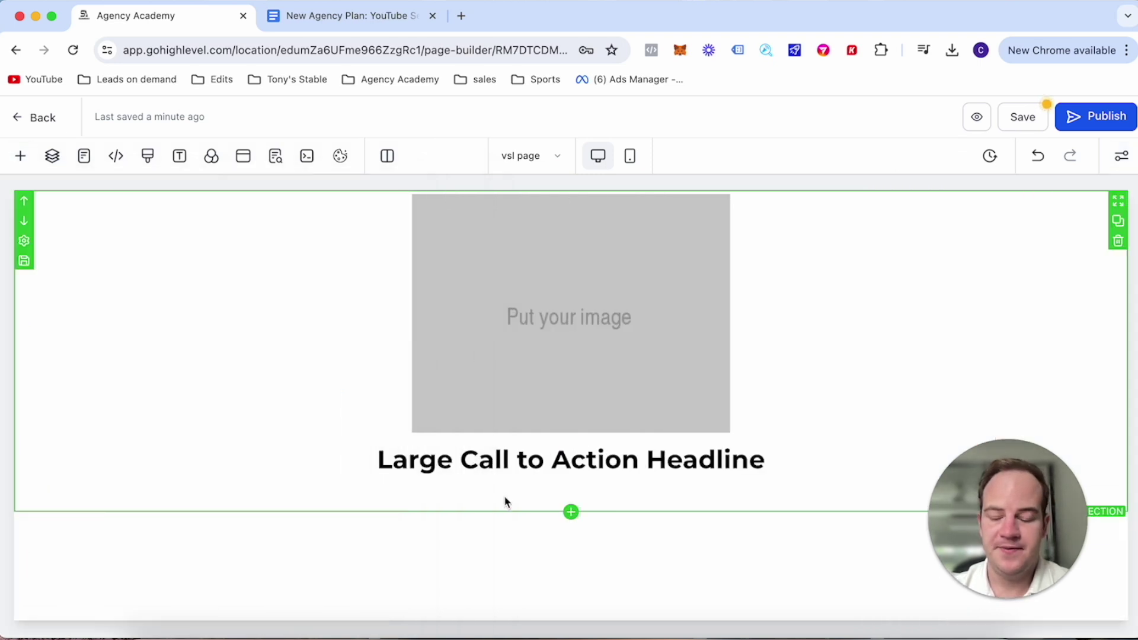
Add a video element below the headline.
{"action": "left_click", "coordinate": [571, 512]}
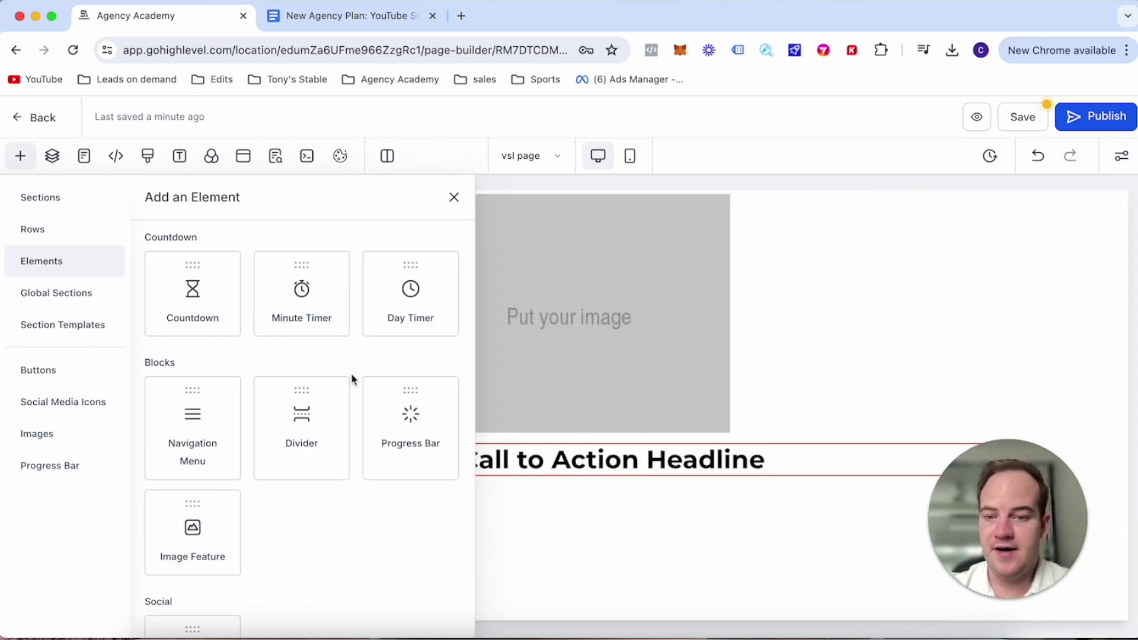
{"action": "scroll", "coordinate": [351, 379], "scroll_direction": "up", "scroll_amount": 10}
{"action": "scroll", "coordinate": [318, 400], "scroll_direction": "down", "scroll_amount": 10}
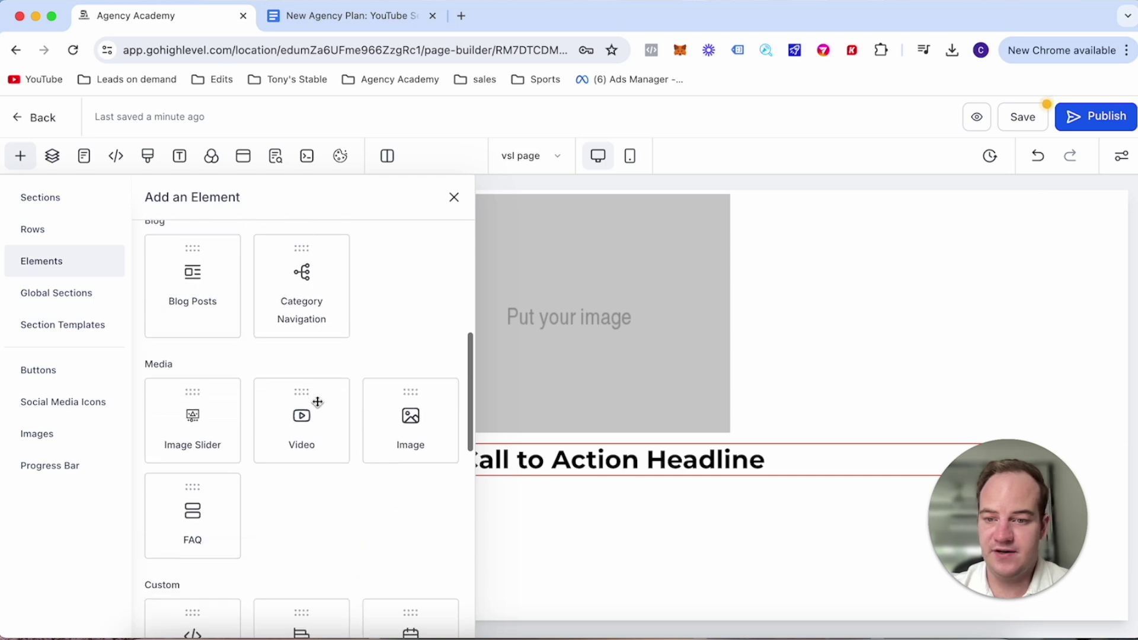
{"action": "left_click", "coordinate": [301, 418]}
{"action": "scroll", "coordinate": [577, 460], "scroll_direction": "down", "scroll_amount": 5}
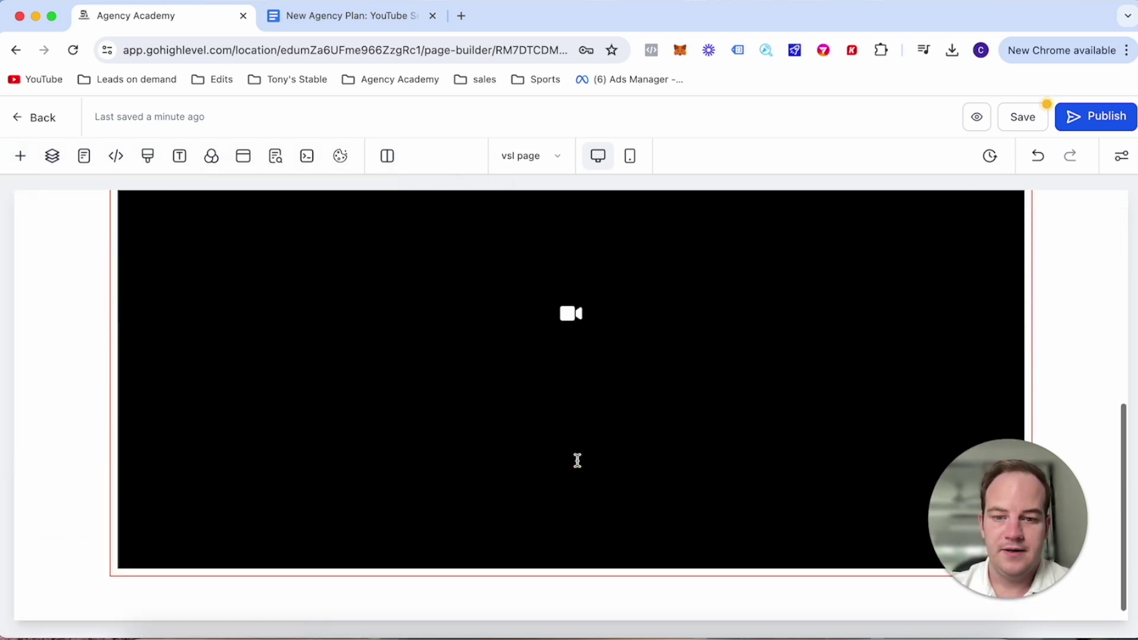
Add a button element below the video and review the page layout.
{"action": "left_click", "coordinate": [571, 576]}
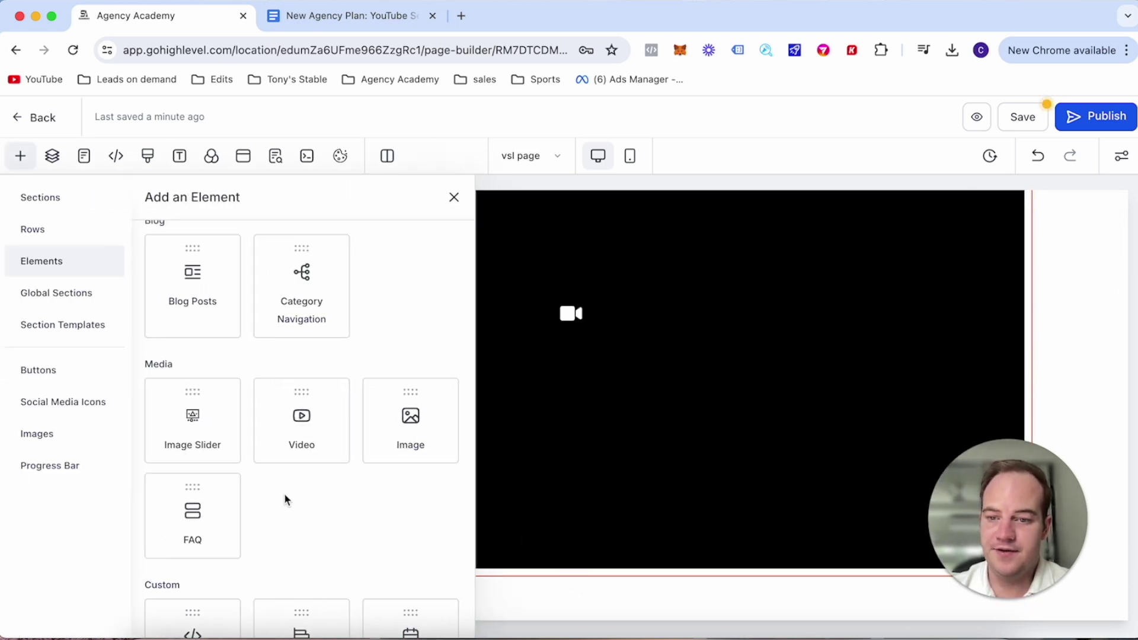
{"action": "scroll", "coordinate": [285, 500], "scroll_direction": "down", "scroll_amount": 6}
{"action": "scroll", "coordinate": [284, 499], "scroll_direction": "up", "scroll_amount": 12}
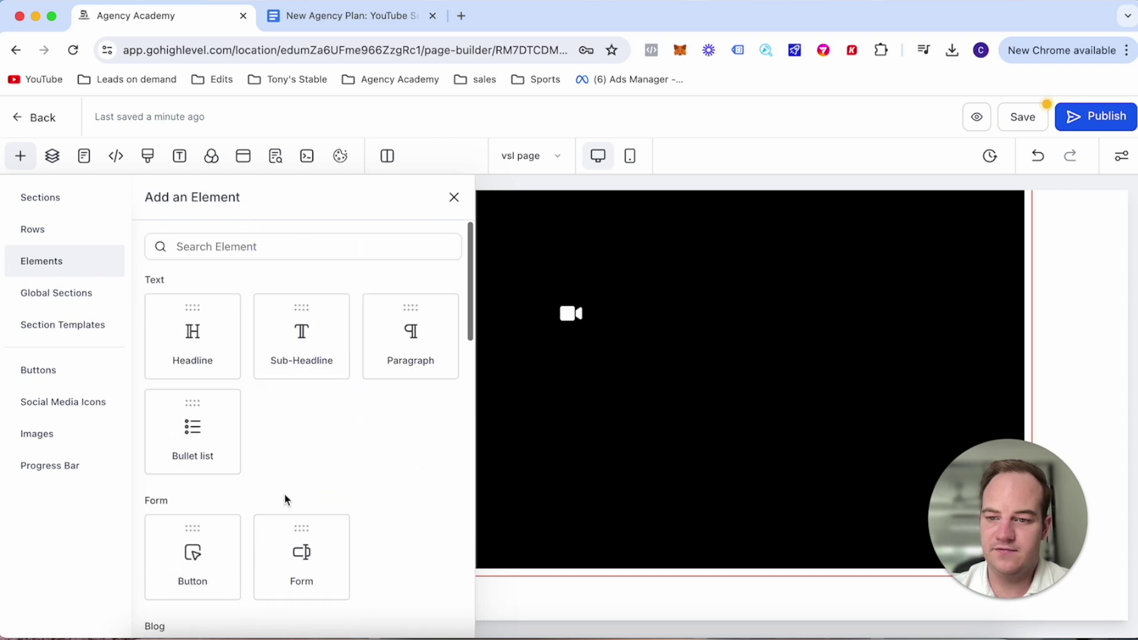
{"action": "scroll", "coordinate": [285, 500], "scroll_direction": "down", "scroll_amount": 3}
{"action": "left_click", "coordinate": [172, 400]}
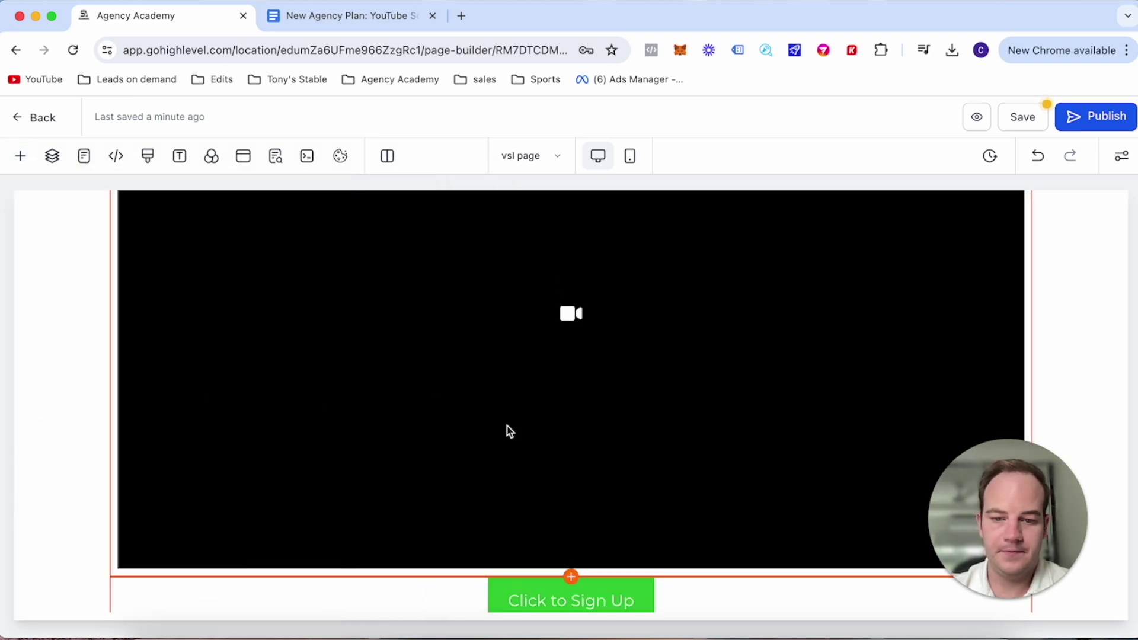
{"action": "scroll", "coordinate": [540, 443], "scroll_direction": "down", "scroll_amount": 1}
{"action": "scroll", "coordinate": [542, 503], "scroll_direction": "up", "scroll_amount": 5}
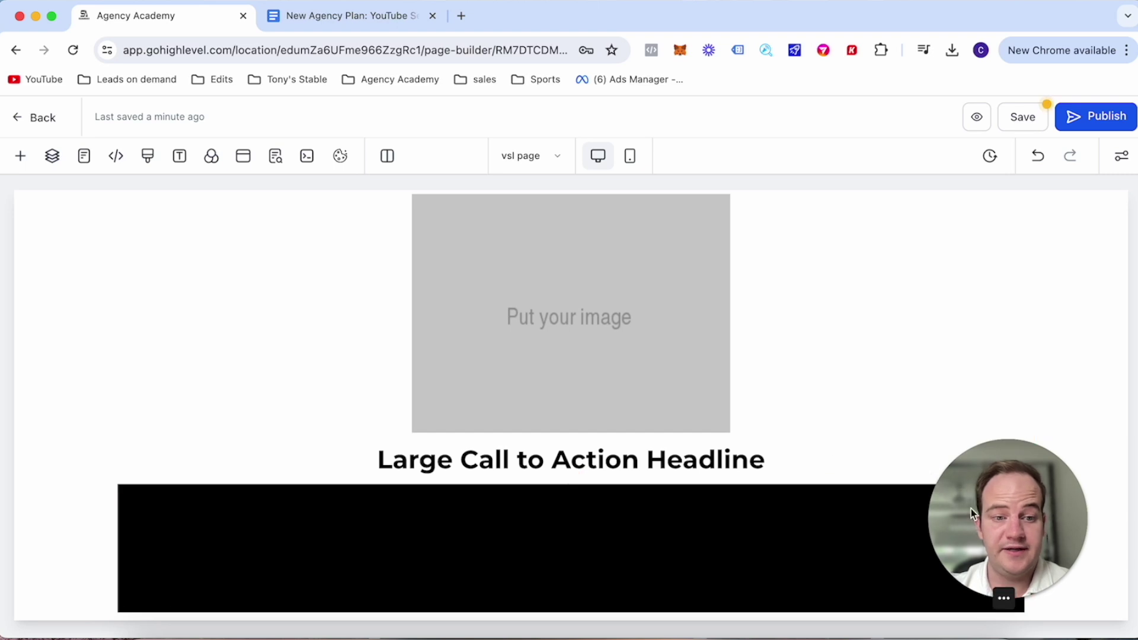
{"action": "left_click_drag", "start_coordinate": [971, 508], "coordinate": [970, 346]}
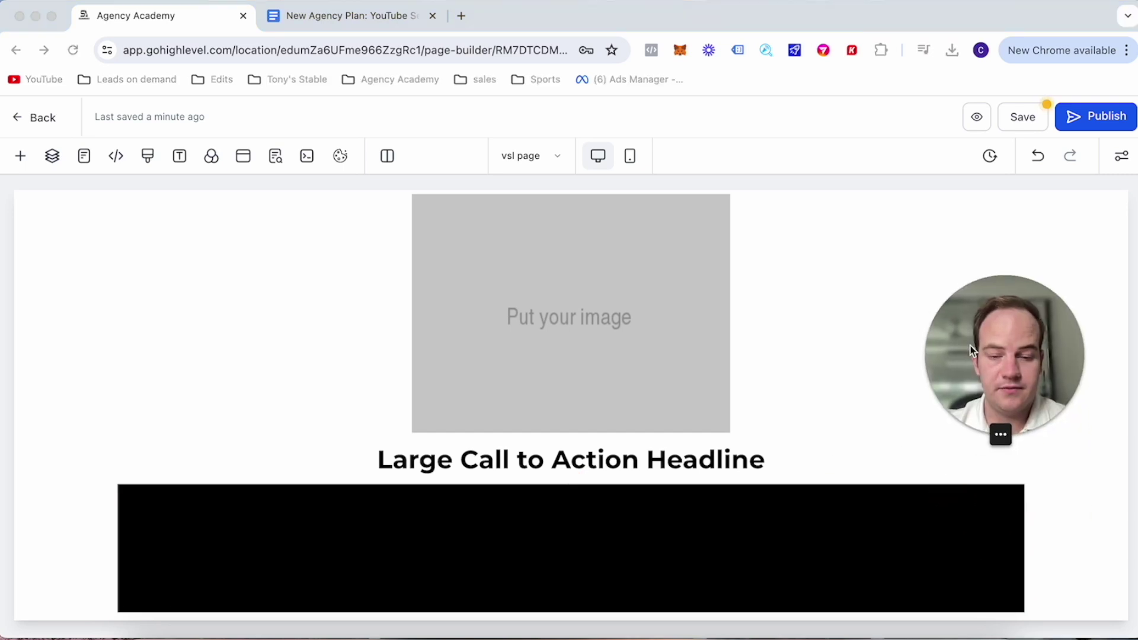
Open the headline for editing and look up the offer wording in the "New Agency Plan: YouTube Series" Google Docs document.
{"action": "left_click", "coordinate": [702, 460]}
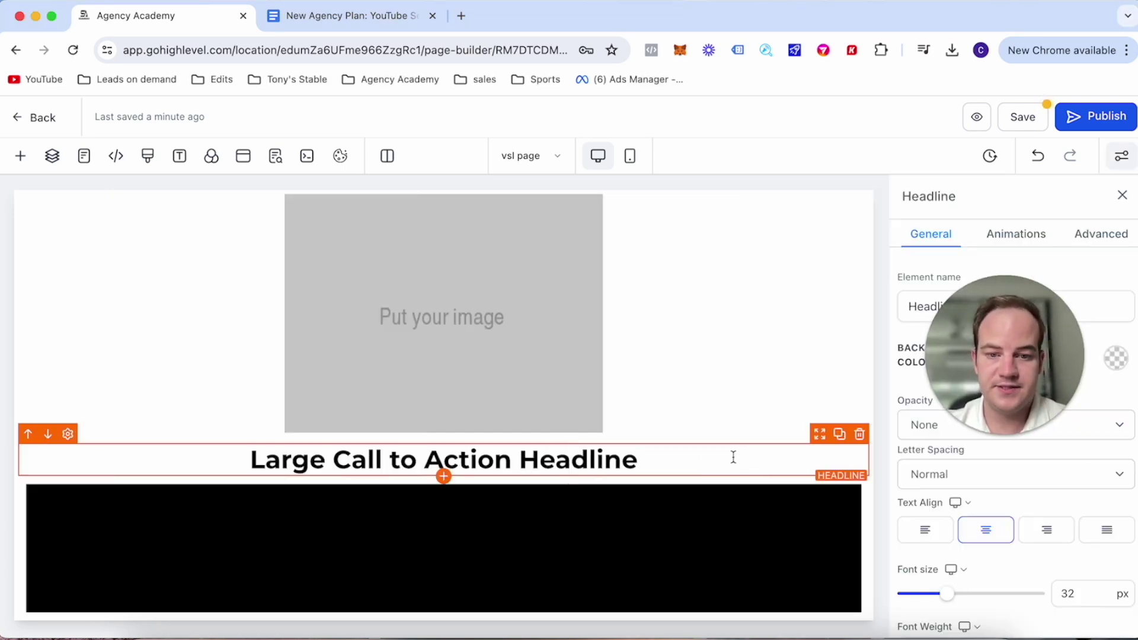
{"action": "left_click", "coordinate": [640, 468]}
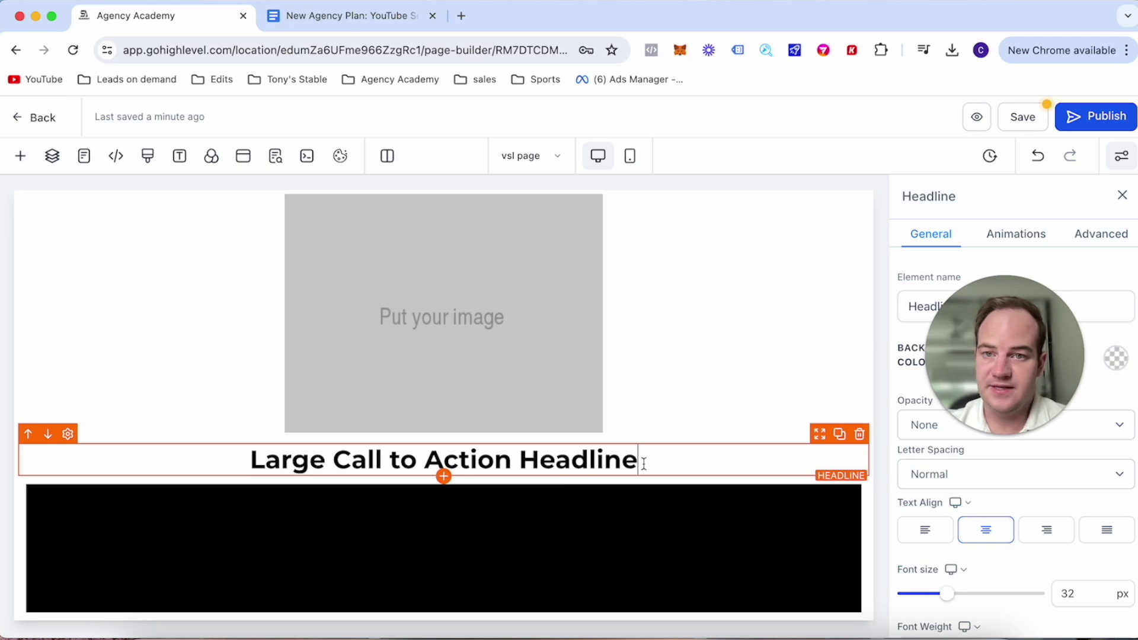
{"action": "left_click", "coordinate": [352, 17]}
{"action": "scroll", "coordinate": [439, 421], "scroll_direction": "down", "scroll_amount": 4}
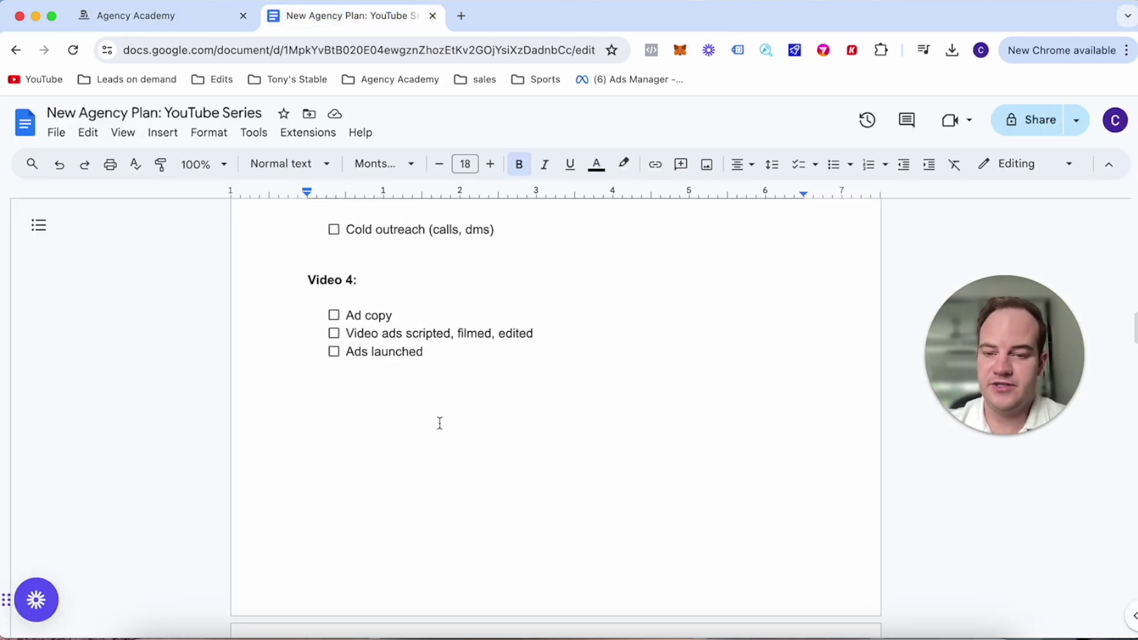
{"action": "scroll", "coordinate": [440, 423], "scroll_direction": "up", "scroll_amount": 15}
{"action": "scroll", "coordinate": [440, 423], "scroll_direction": "down", "scroll_amount": 5}
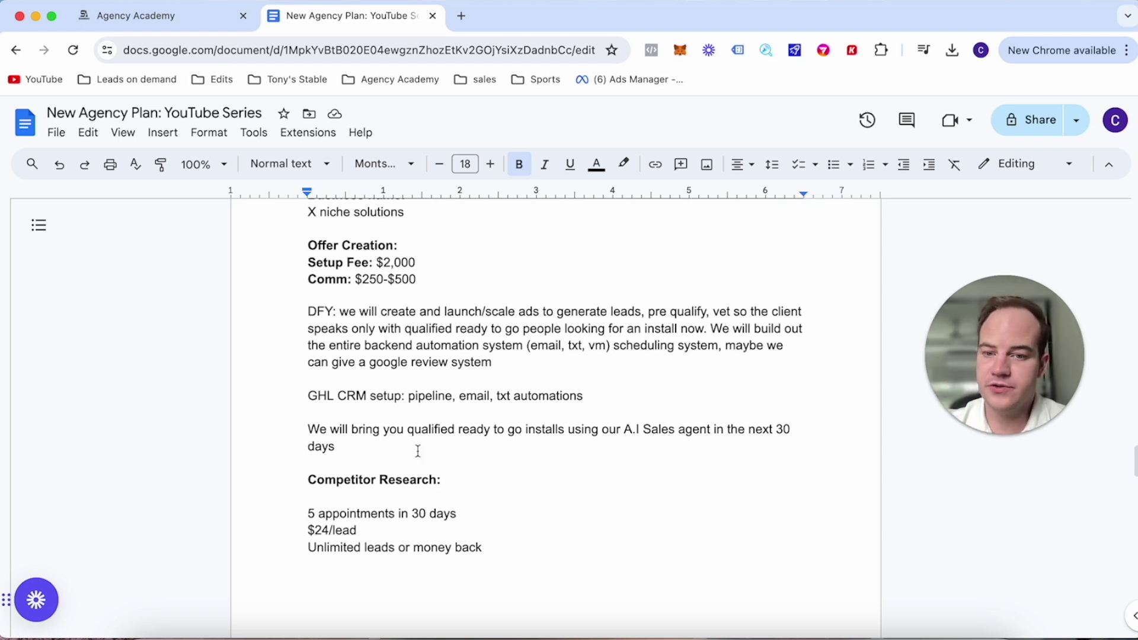
Switch back to the page builder and replace the headline text with "Landingscaping Business Owners:".
{"action": "key", "text": "ctrl+shift+Tab"}
{"action": "left_click_drag", "start_coordinate": [638, 460], "coordinate": [249, 461]}
{"action": "type", "text": "L"}
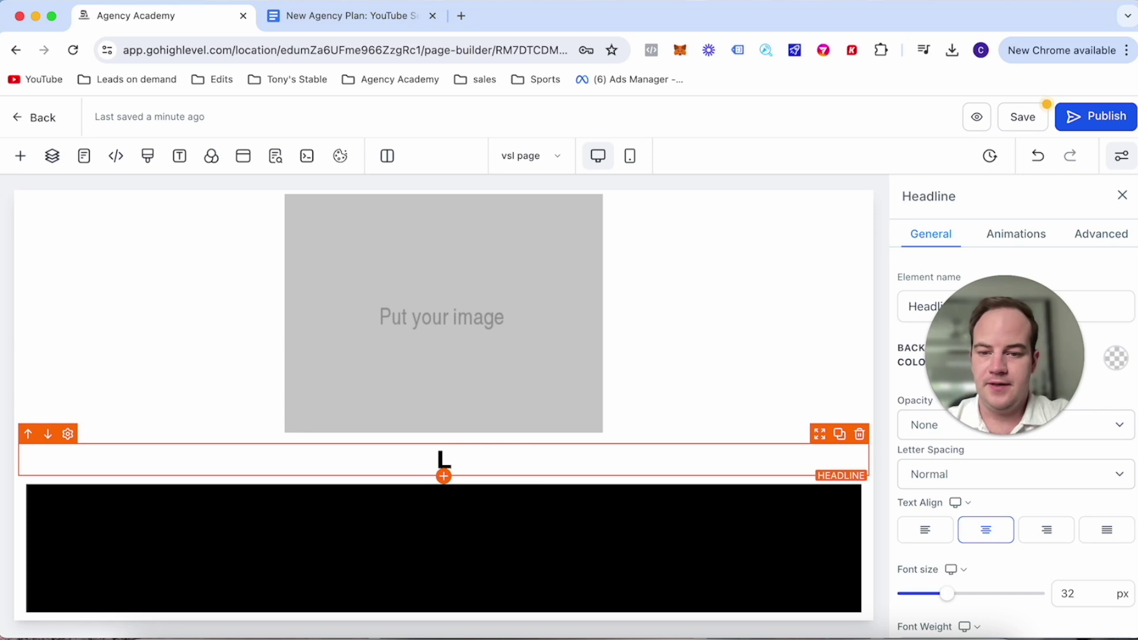
{"action": "type", "text": "anding"}
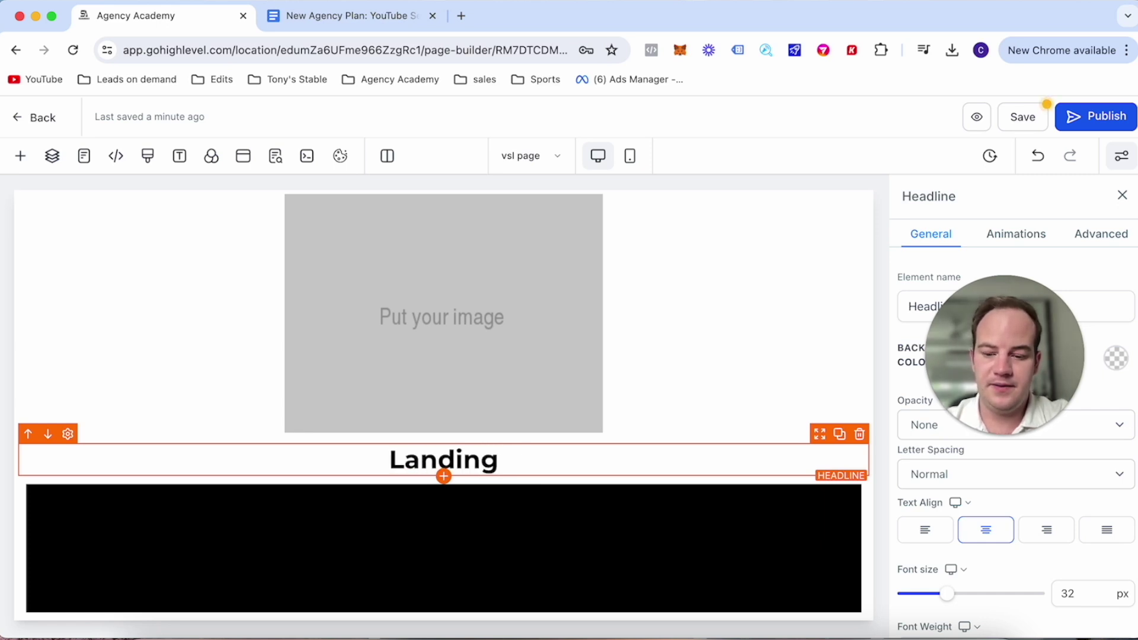
{"action": "type", "text": "scaping"}
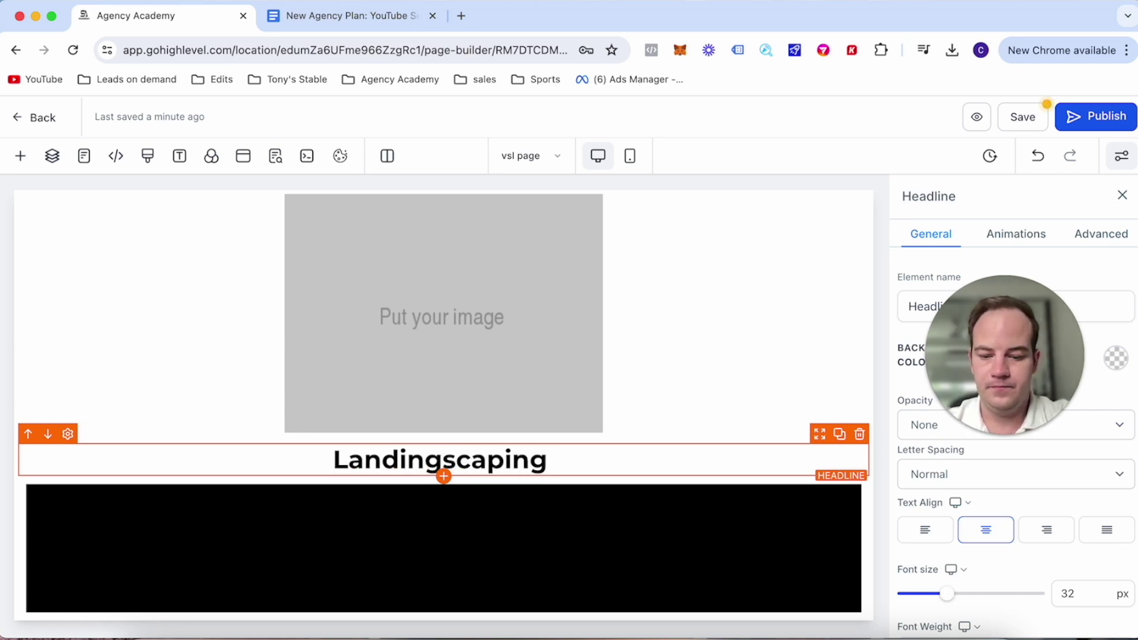
{"action": "type", "text": " Business"}
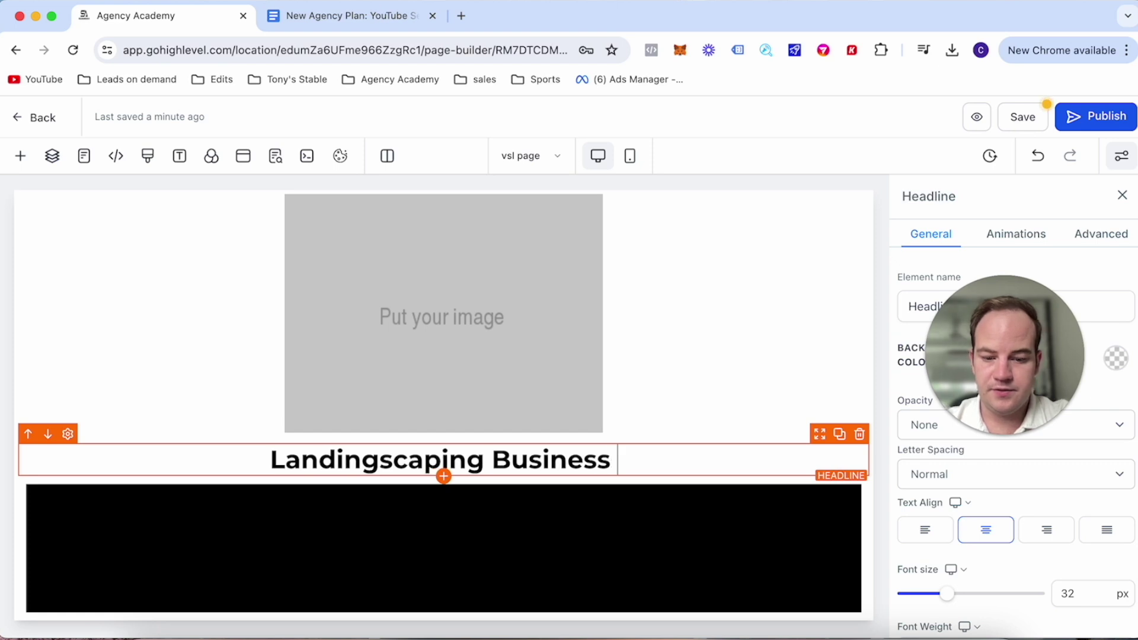
{"action": "type", "text": " Onwer"}
{"action": "key", "text": "BackSpace"}
{"action": "key", "text": "BackSpace"}
{"action": "key", "text": "BackSpace"}
{"action": "key", "text": "BackSpace"}
{"action": "type", "text": "w"}
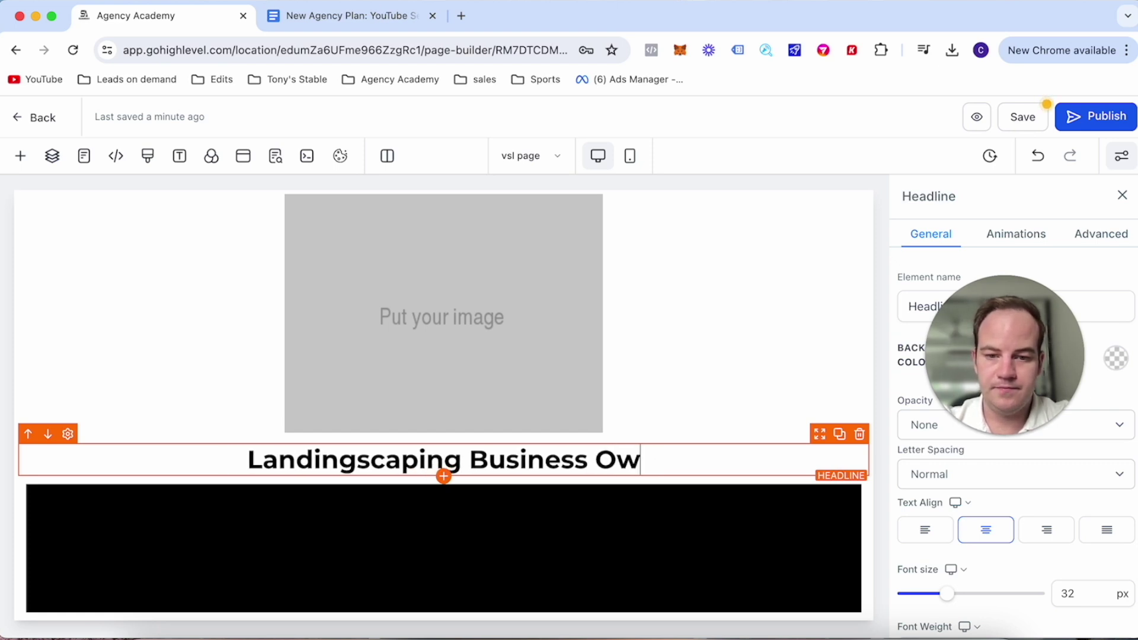
{"action": "type", "text": "ners:"}
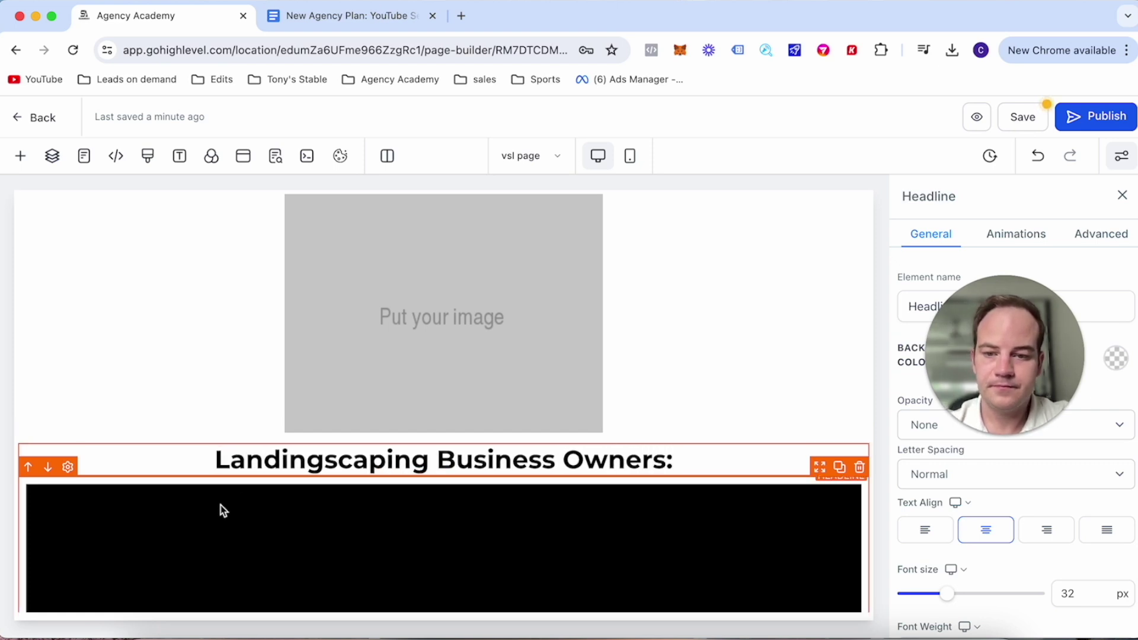
Add a second headline element directly below the "Landingscaping Business Owners:" headline.
{"action": "left_click", "coordinate": [444, 474]}
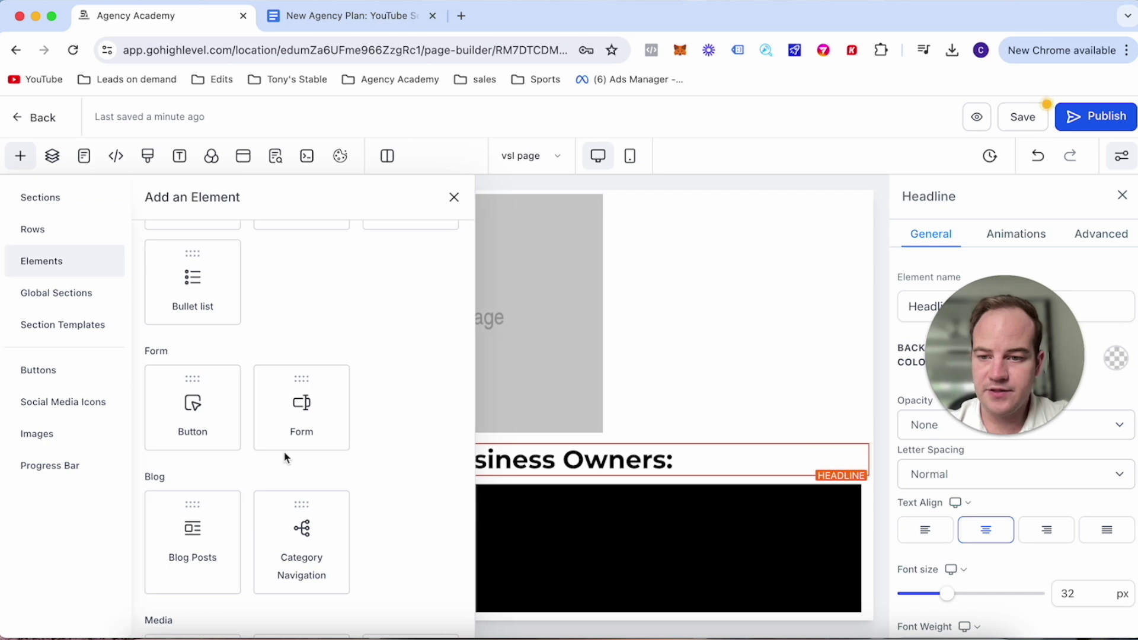
{"action": "scroll", "coordinate": [201, 389], "scroll_direction": "up", "scroll_amount": 3}
{"action": "left_click", "coordinate": [199, 371]}
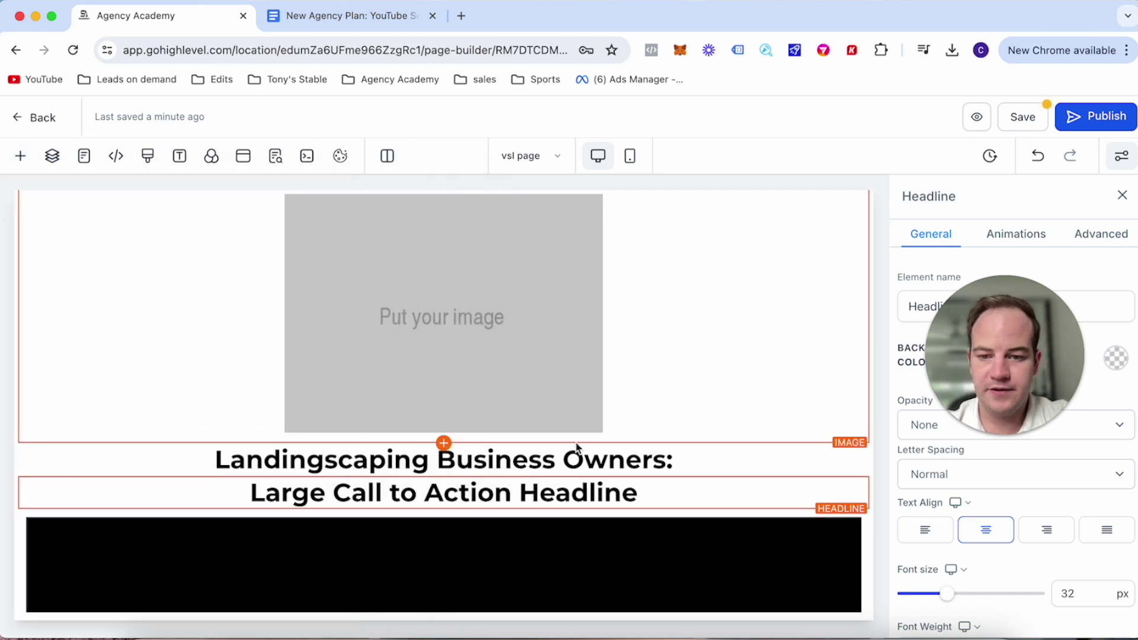
Replace the second headline's placeholder text with "The System Booking 5-6 More Jobs Every Month In 2024".
{"action": "double_click", "coordinate": [647, 494]}
{"action": "left_click_drag", "start_coordinate": [644, 495], "coordinate": [284, 490]}
{"action": "key", "text": "BackSpace"}
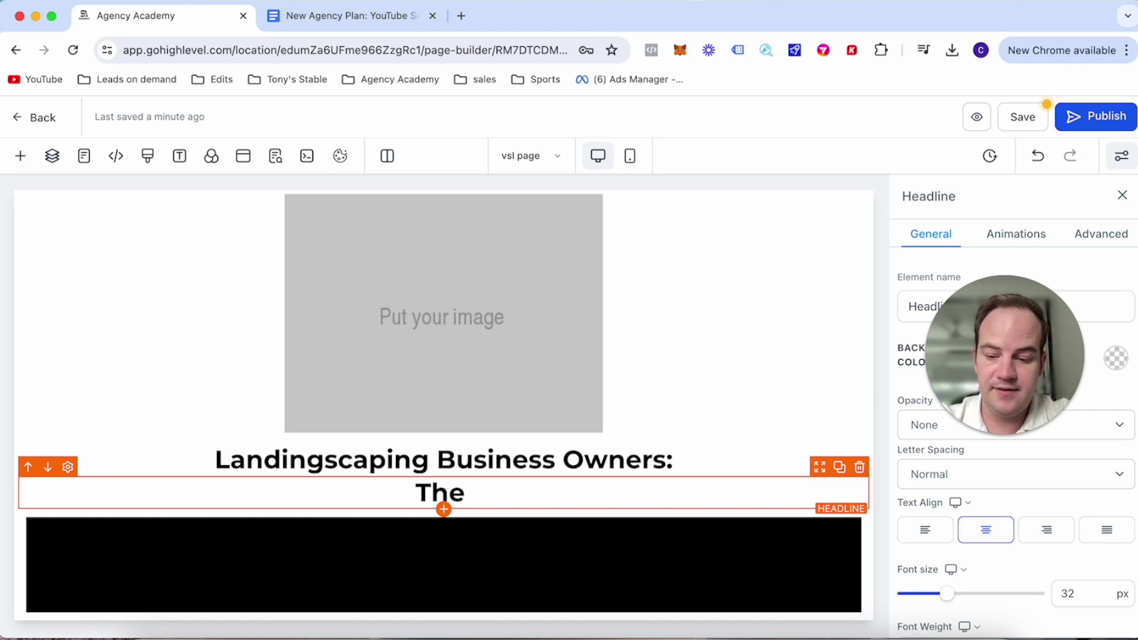
{"action": "type", "text": "System"}
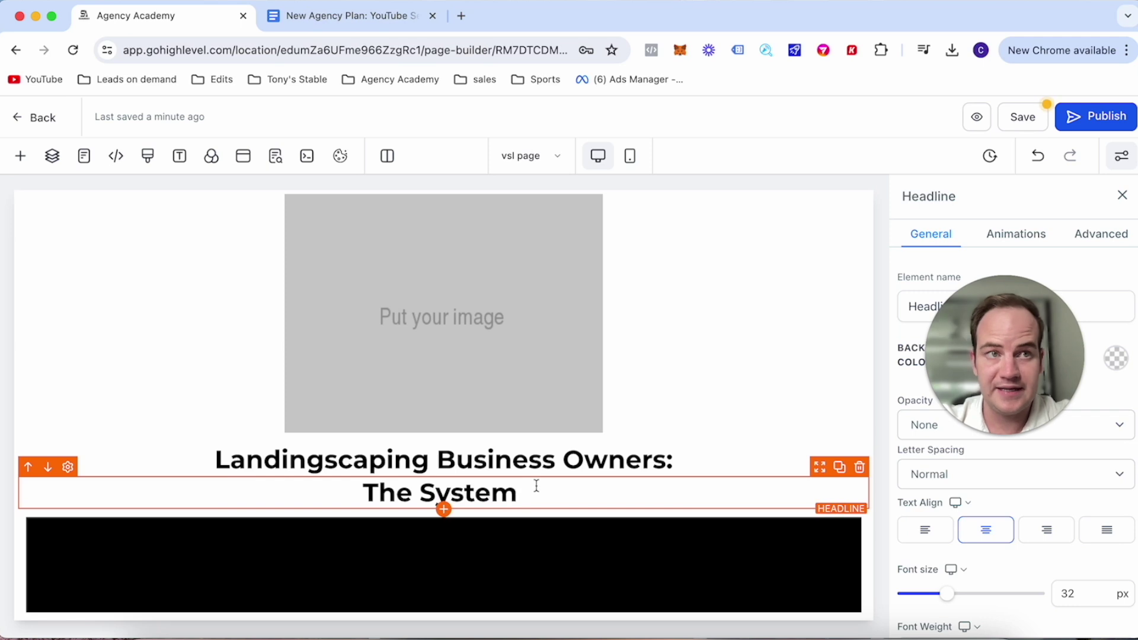
{"action": "type", "text": "Booking"}
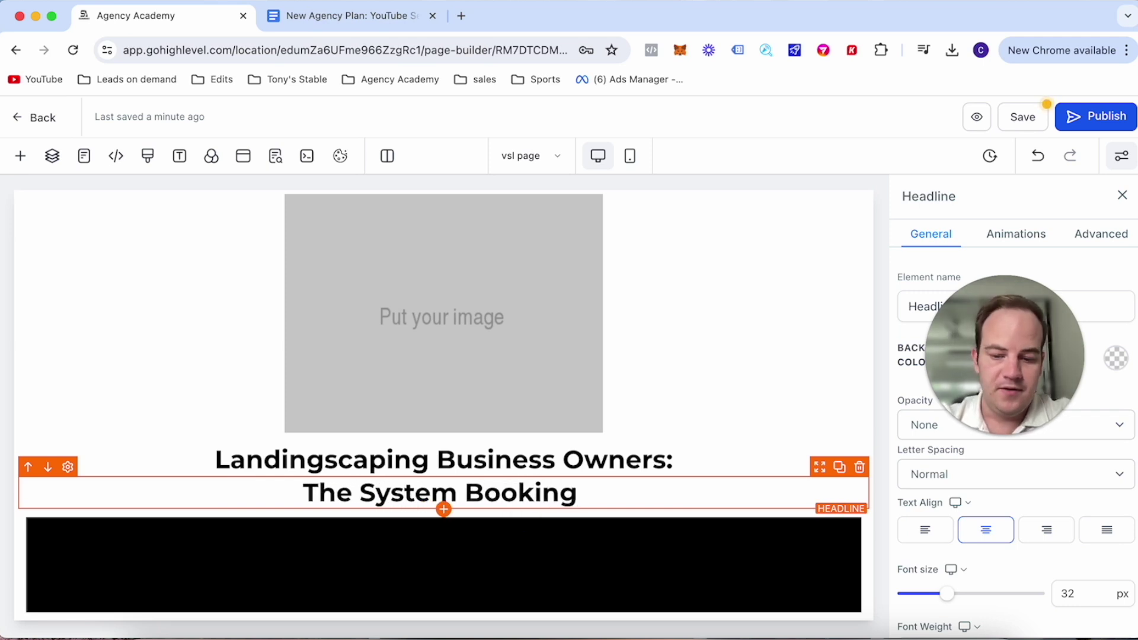
{"action": "type", "text": " 5-"}
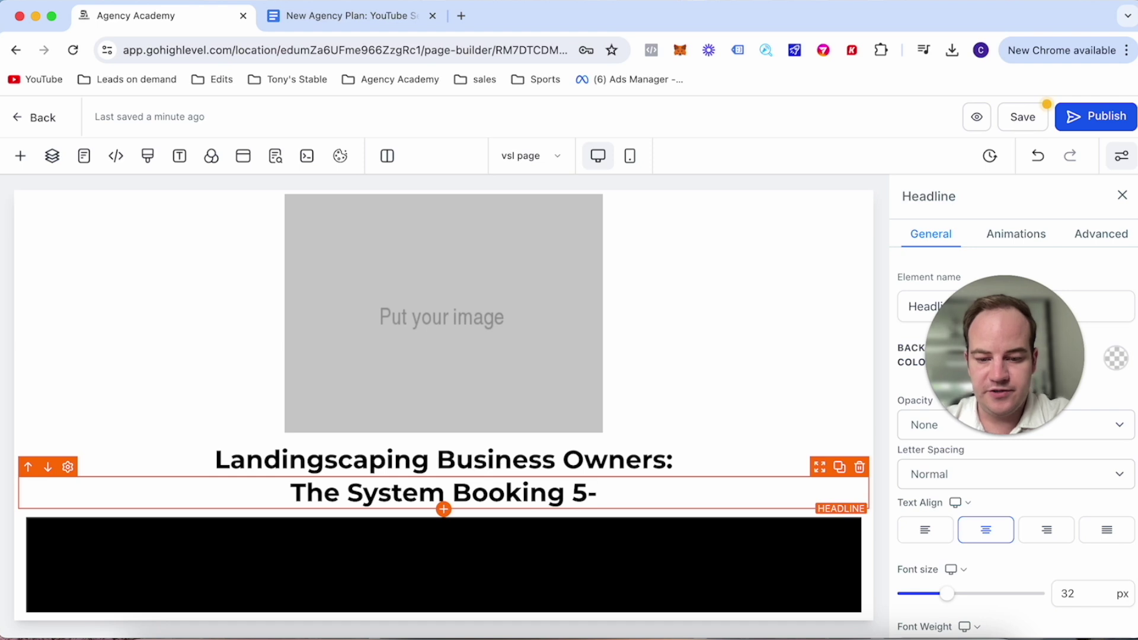
{"action": "type", "text": "6 More"}
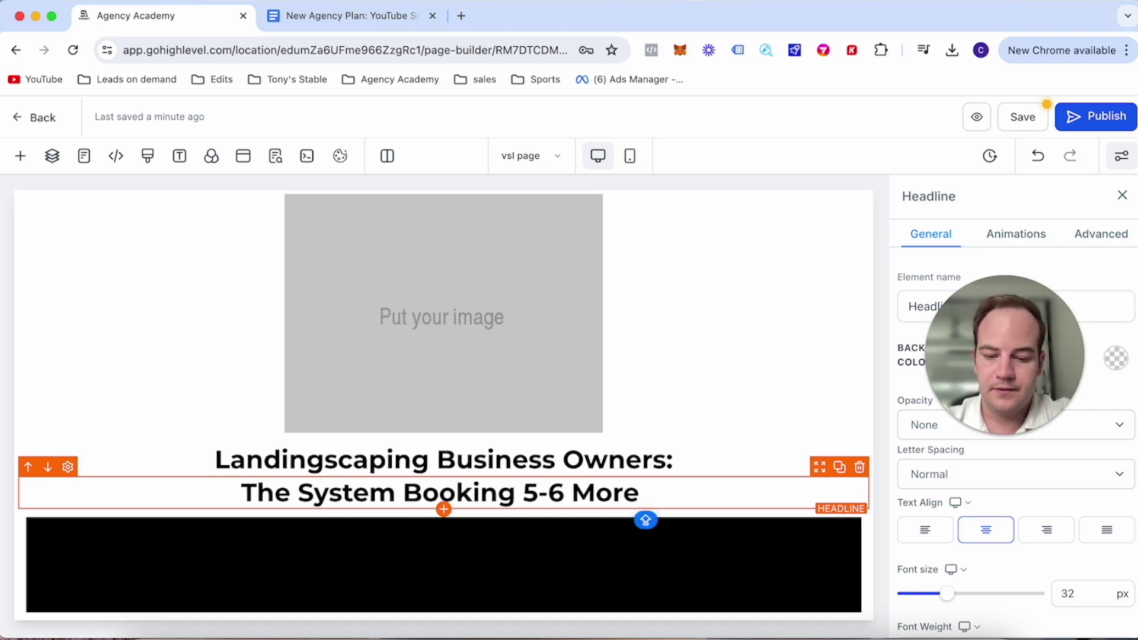
{"action": "type", "text": " Job"}
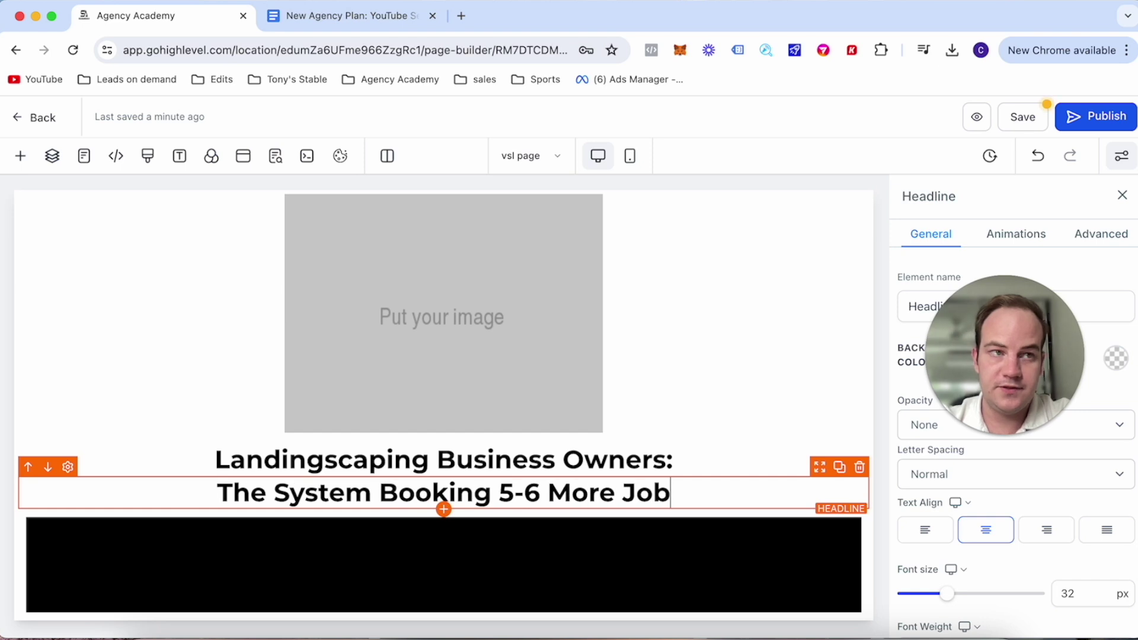
{"action": "type", "text": "s Ev"}
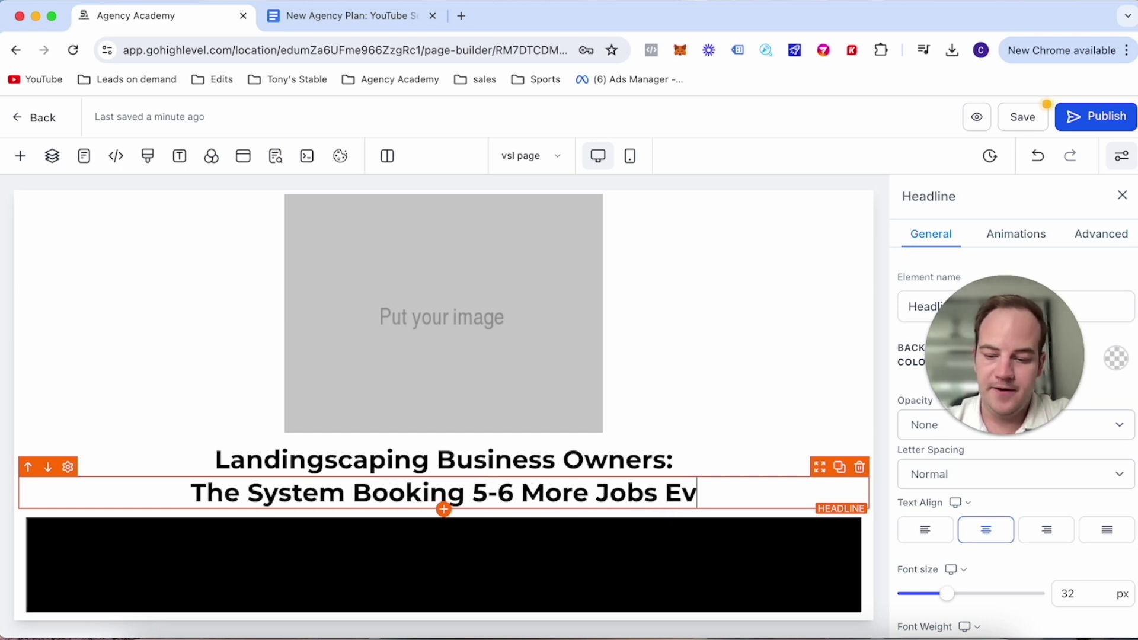
{"action": "type", "text": "ery Mon"}
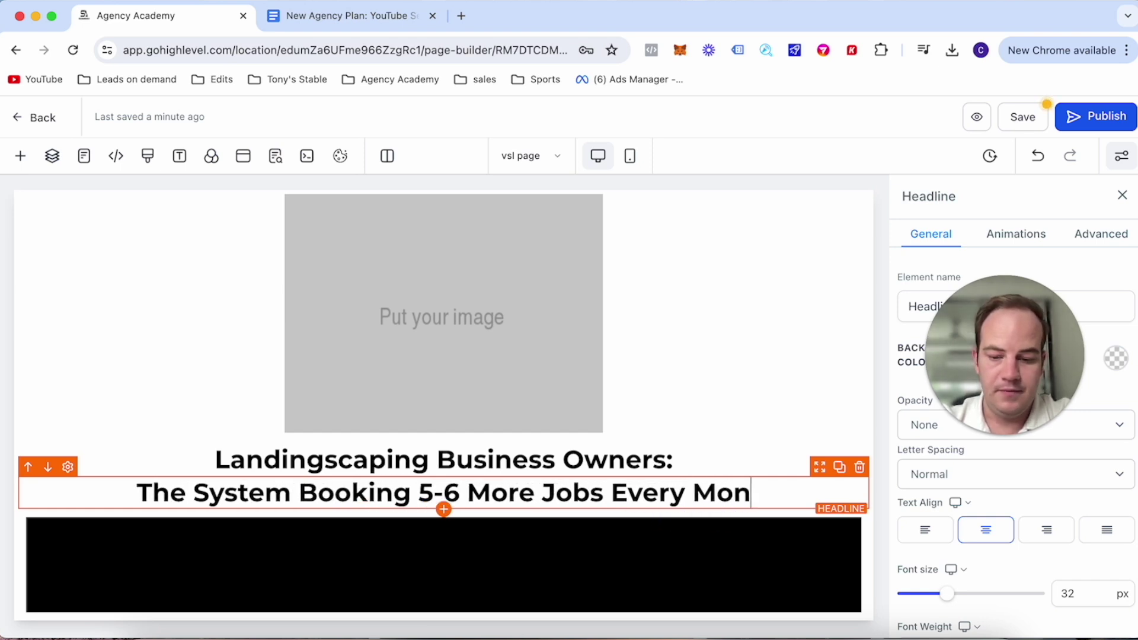
{"action": "type", "text": "th I"}
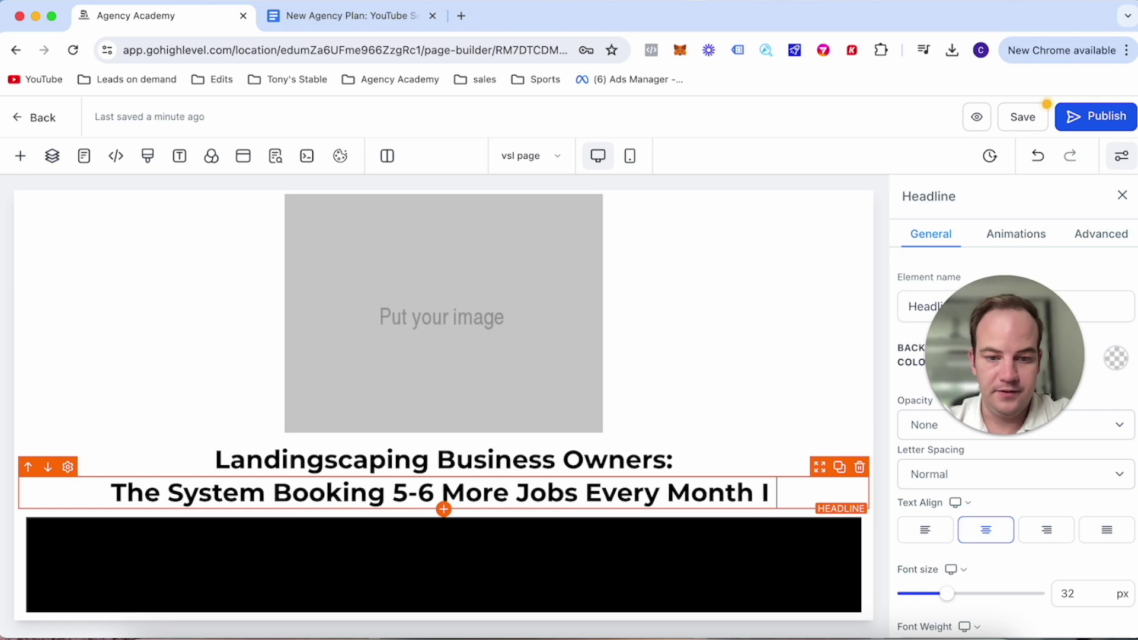
{"action": "type", "text": "n 2024"}
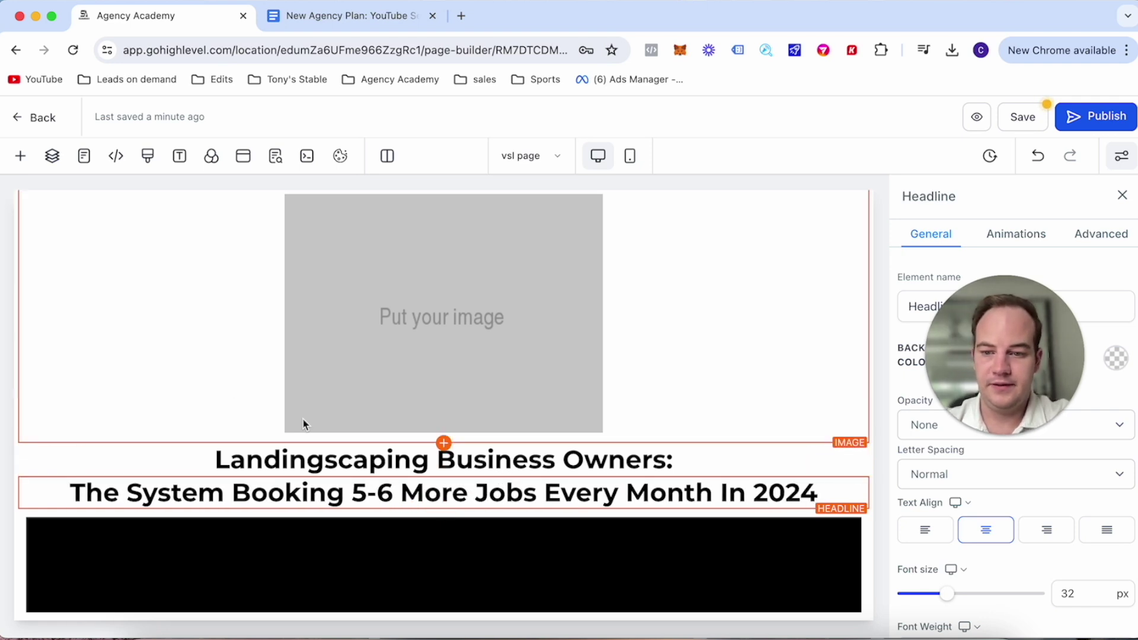
Reduce the font size of the "Landingscaping Business Owners:" headline to 25 px.
{"action": "left_click", "coordinate": [216, 392]}
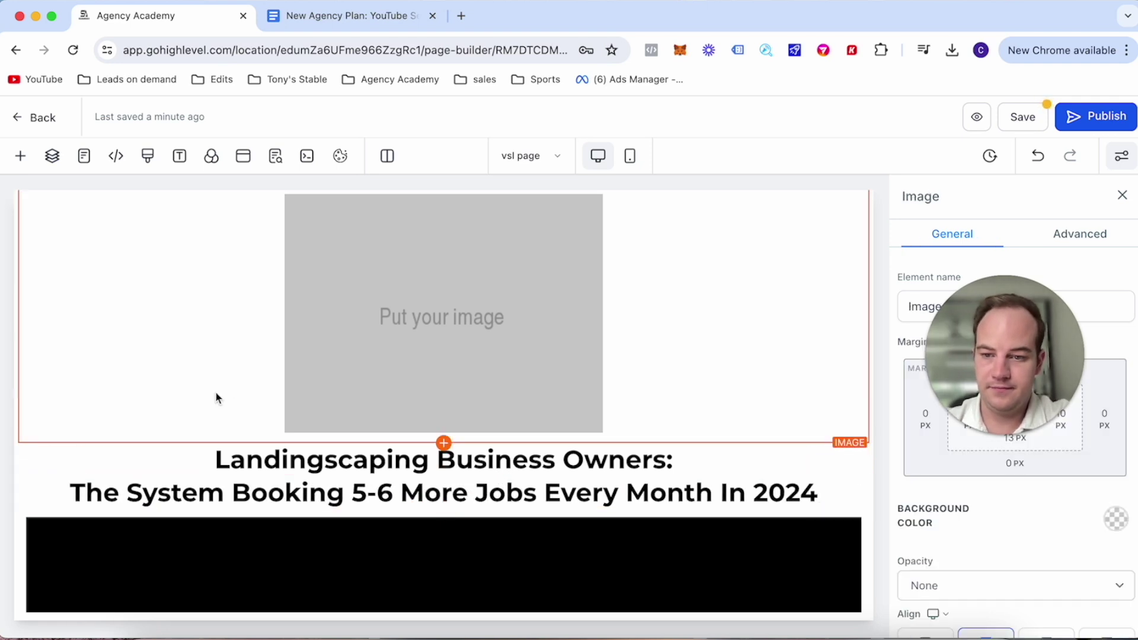
{"action": "left_click", "coordinate": [70, 438]}
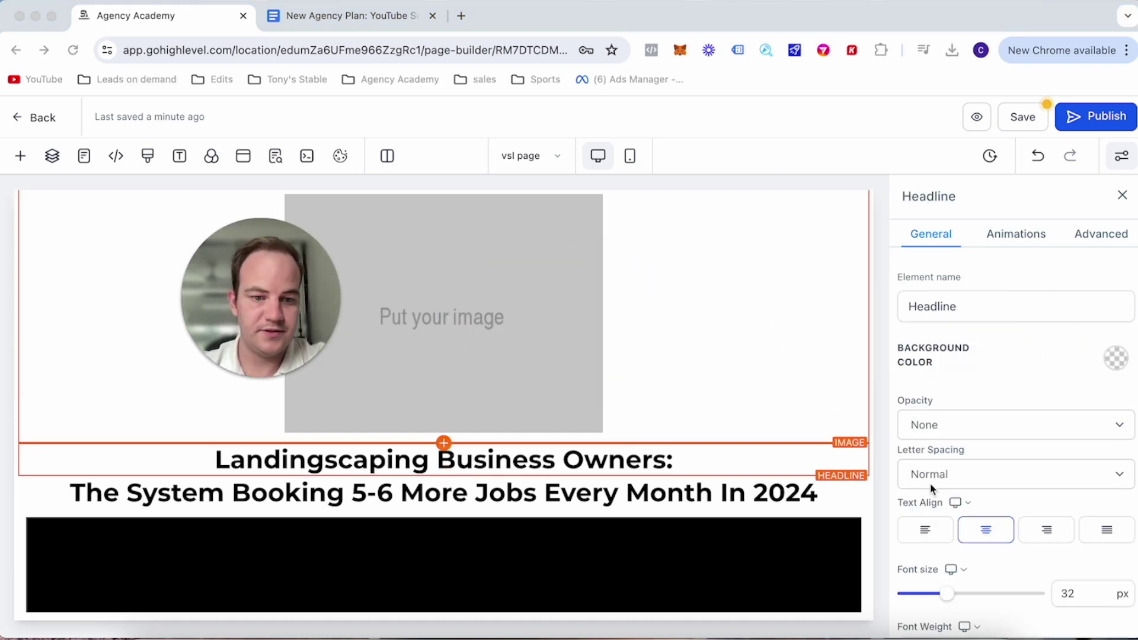
{"action": "scroll", "coordinate": [955, 497], "scroll_direction": "down", "scroll_amount": 2}
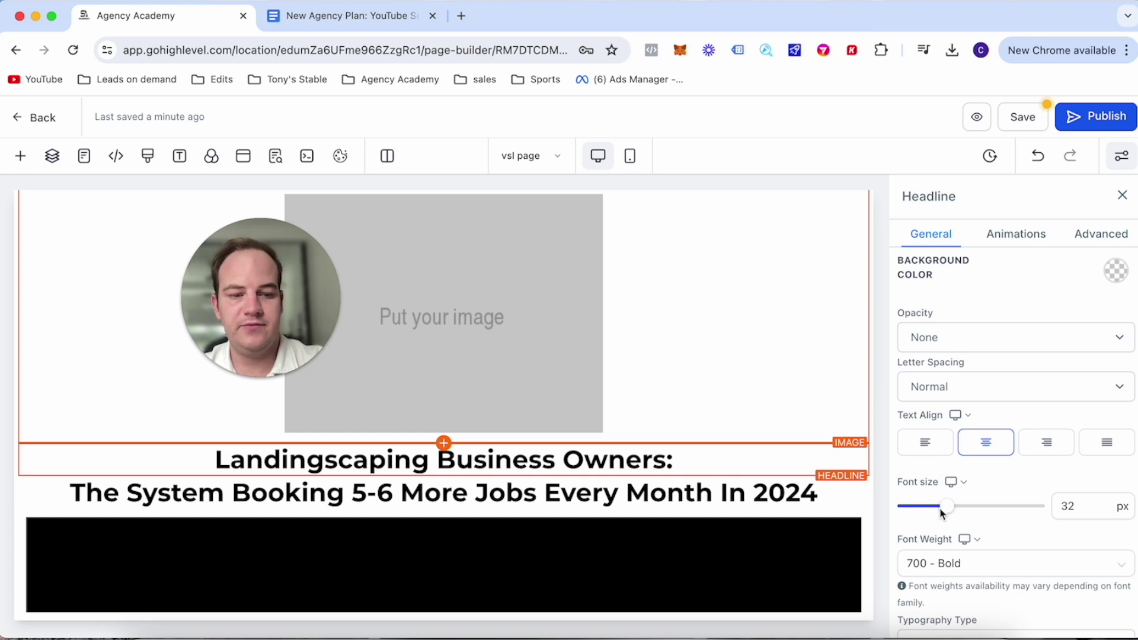
{"action": "left_click", "coordinate": [947, 508]}
{"action": "left_click_drag", "start_coordinate": [950, 510], "coordinate": [940, 508]}
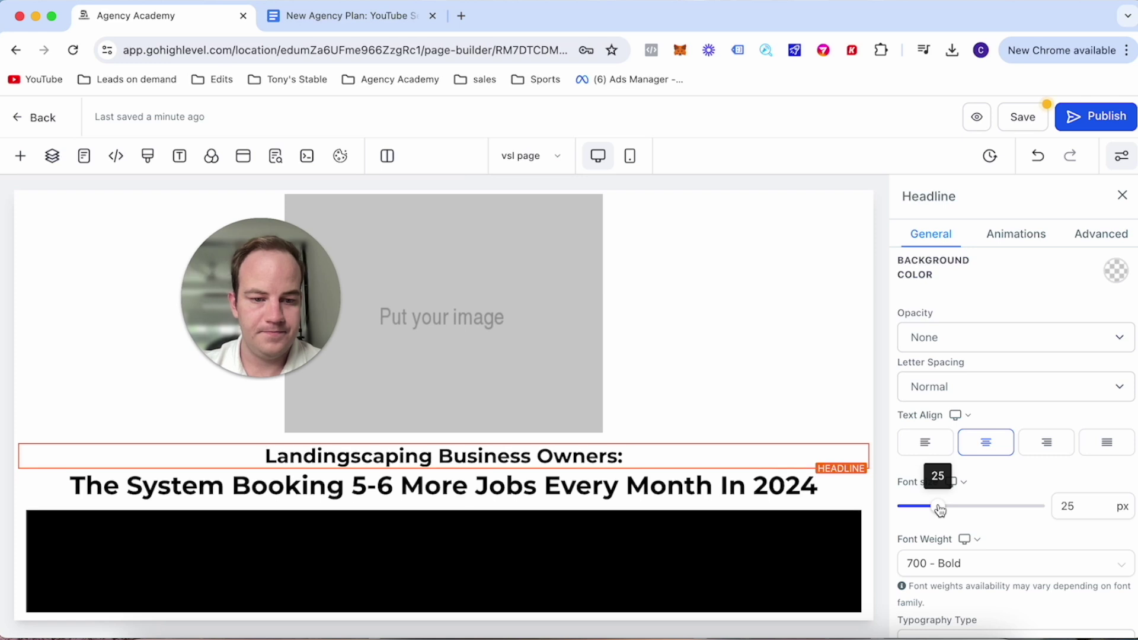
Set the first headline's typography type to Custom Font and choose Montserrat as its font family.
{"action": "scroll", "coordinate": [940, 510], "scroll_direction": "down", "scroll_amount": 5}
{"action": "left_click", "coordinate": [964, 416]}
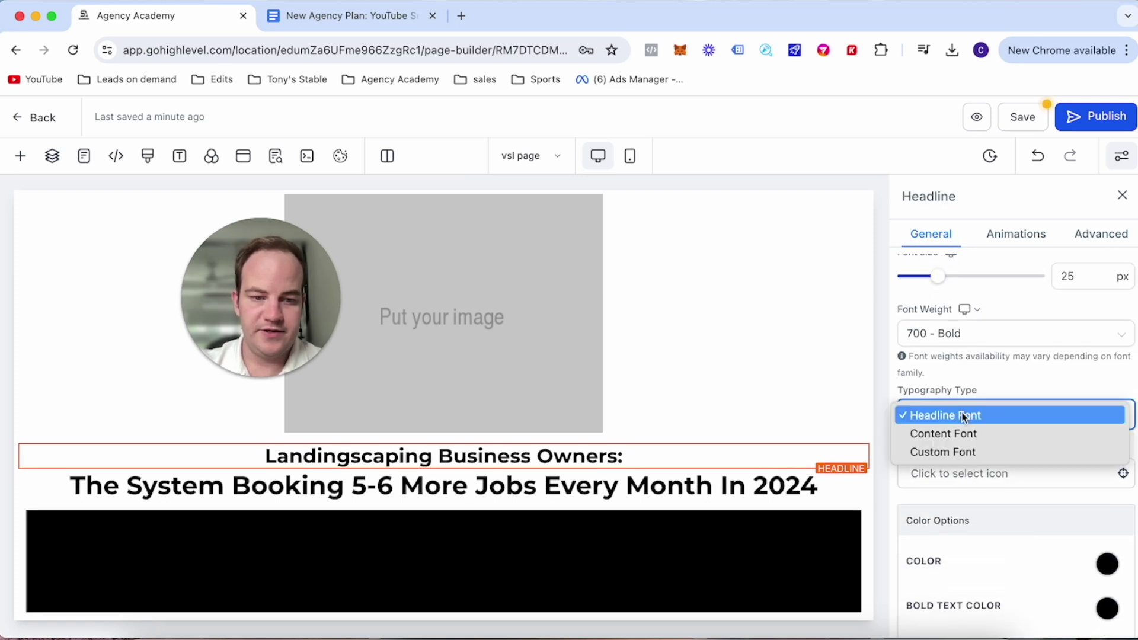
{"action": "left_click", "coordinate": [961, 451]}
{"action": "left_click", "coordinate": [1000, 478]}
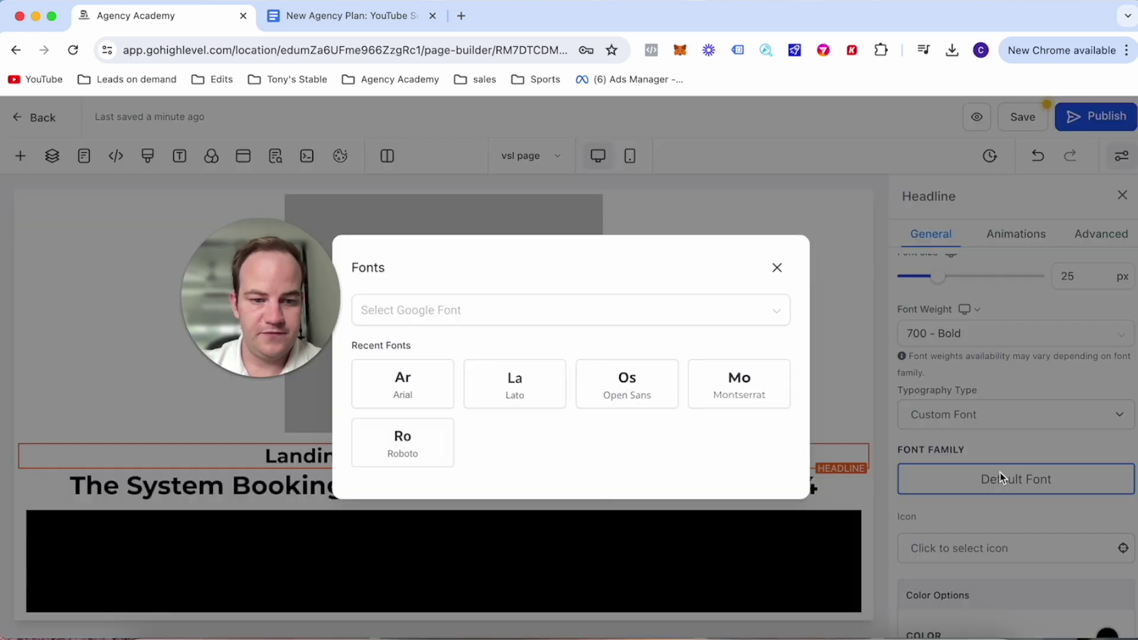
{"action": "left_click", "coordinate": [737, 386]}
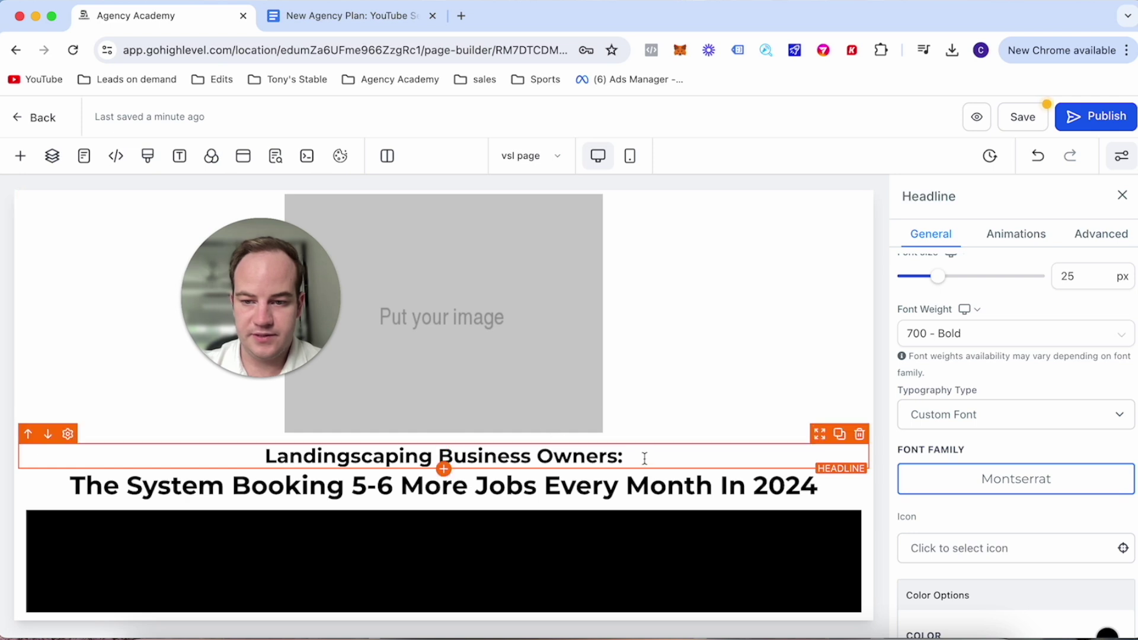
Give the second headline, about booking 5-6 more jobs, a custom Montserrat font.
{"action": "left_click", "coordinate": [629, 486]}
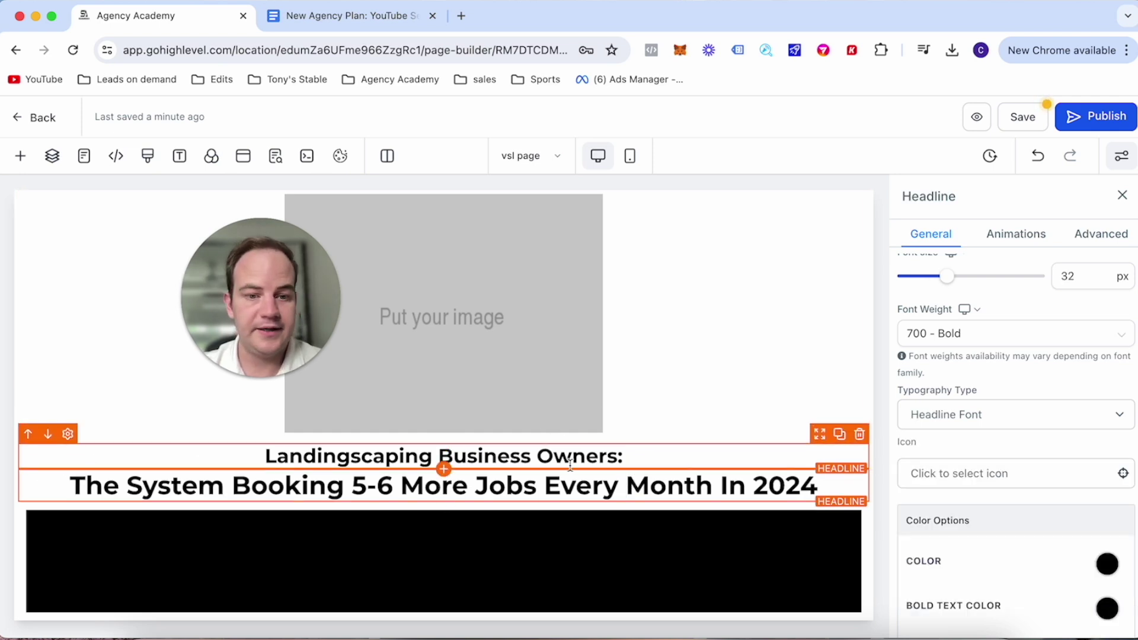
{"action": "left_click", "coordinate": [979, 426]}
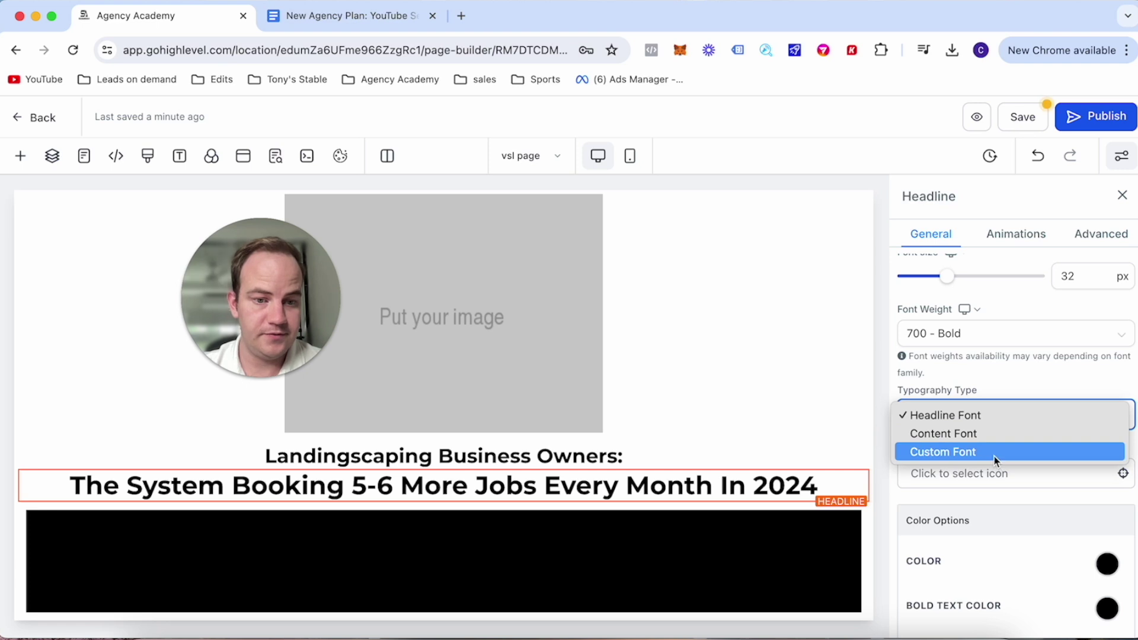
{"action": "left_click", "coordinate": [996, 455]}
{"action": "left_click", "coordinate": [998, 478]}
{"action": "left_click", "coordinate": [728, 399]}
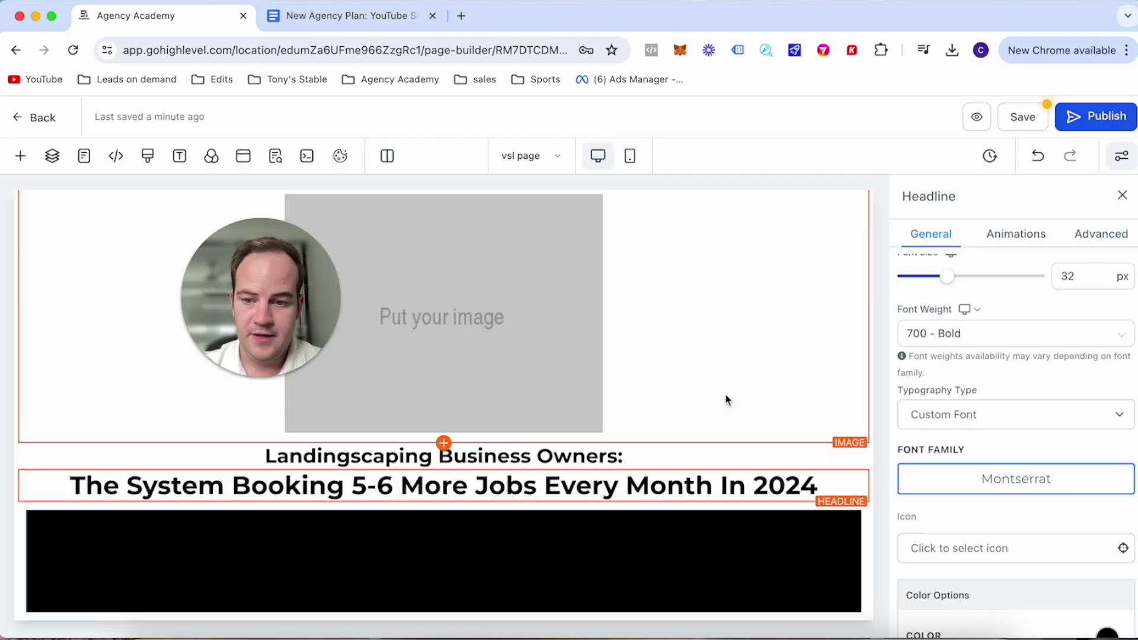
Review the VSL page layout from the image and both headlines down through the video to the sign-up button.
{"action": "left_click_drag", "start_coordinate": [820, 485], "coordinate": [74, 478]}
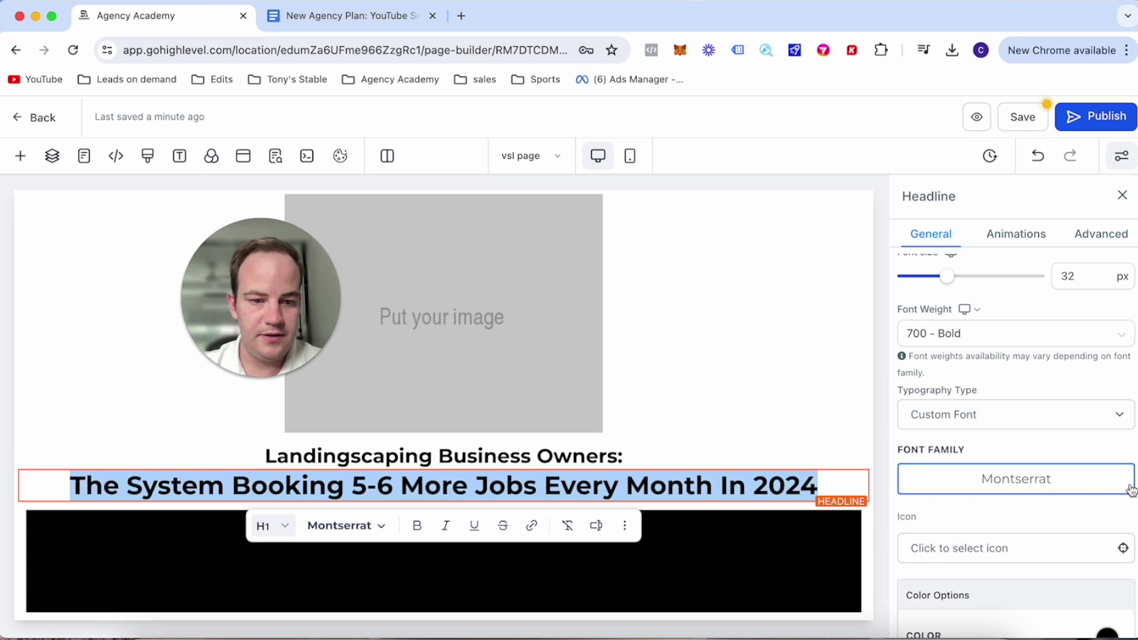
{"action": "left_click", "coordinate": [980, 448]}
{"action": "left_click", "coordinate": [818, 386]}
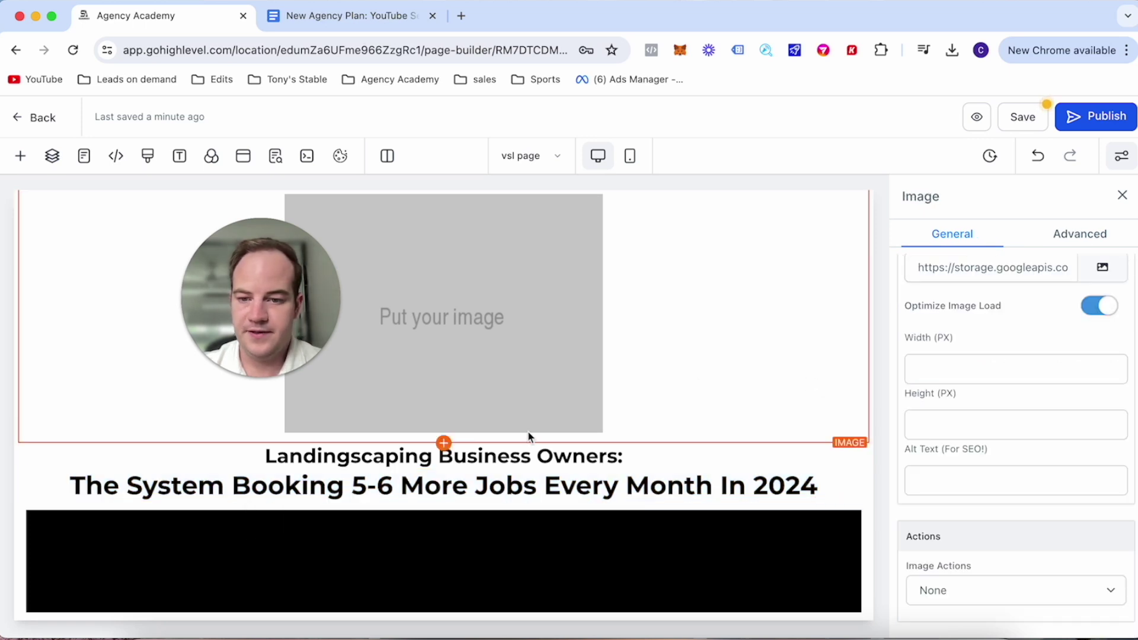
{"action": "scroll", "coordinate": [518, 476], "scroll_direction": "down", "scroll_amount": 2}
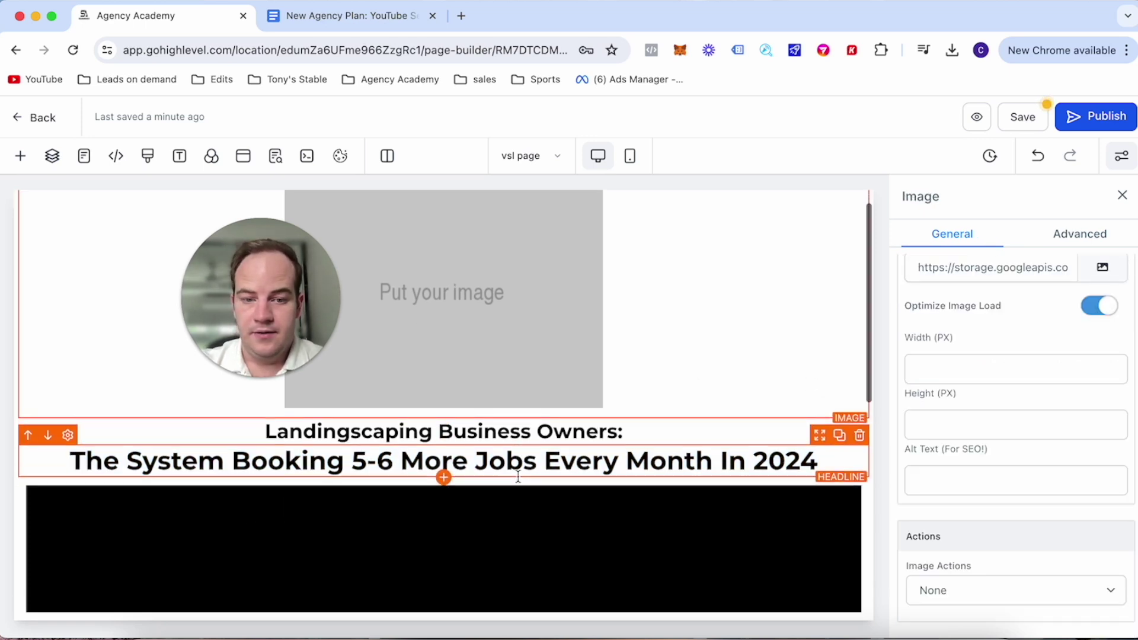
{"action": "scroll", "coordinate": [518, 476], "scroll_direction": "up", "scroll_amount": 1}
{"action": "scroll", "coordinate": [518, 477], "scroll_direction": "down", "scroll_amount": 5}
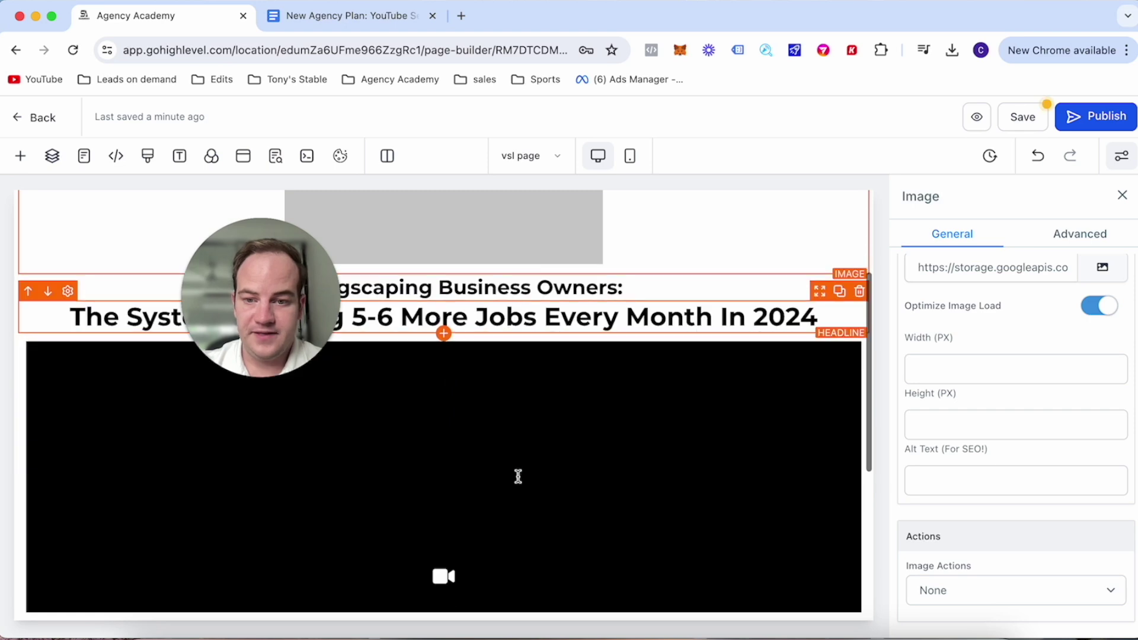
{"action": "scroll", "coordinate": [496, 541], "scroll_direction": "up", "scroll_amount": 7}
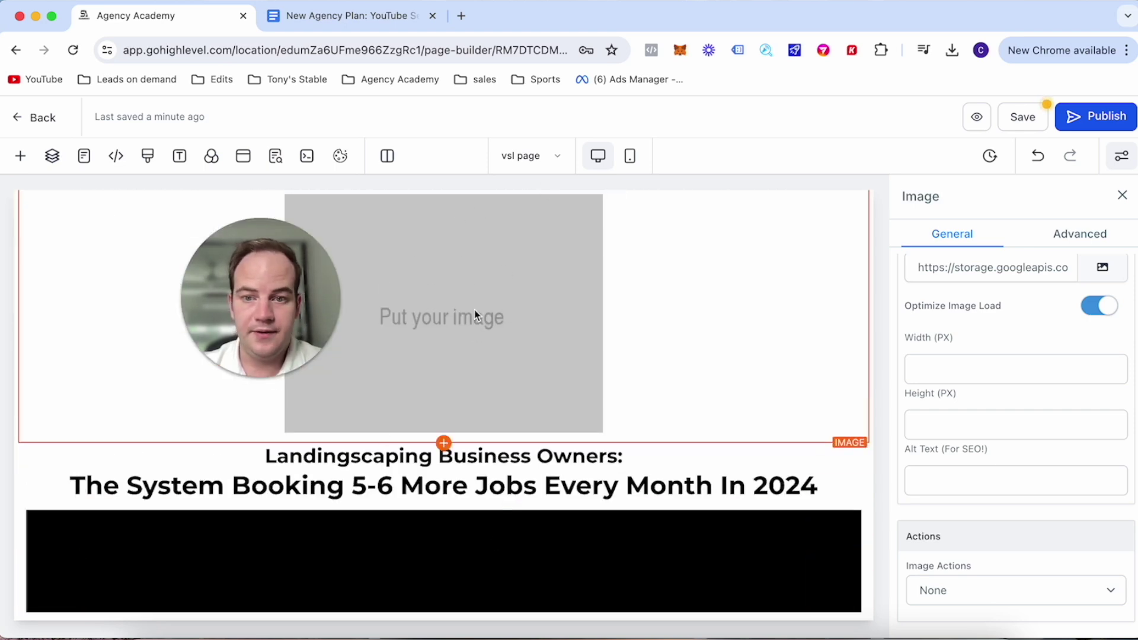
{"action": "scroll", "coordinate": [468, 338], "scroll_direction": "down", "scroll_amount": 6}
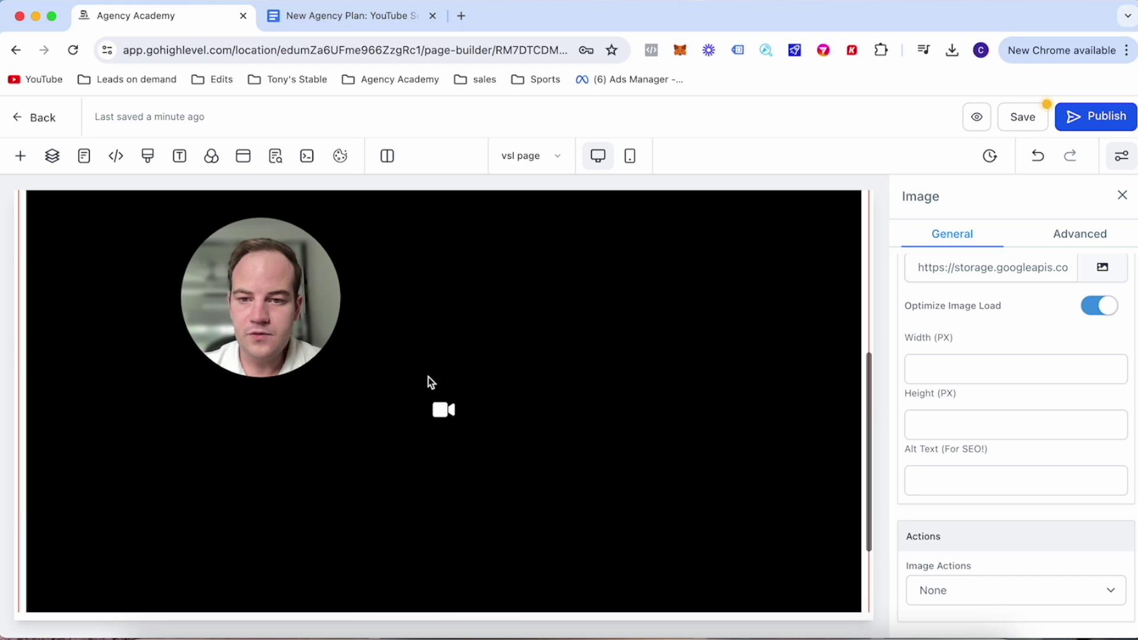
{"action": "scroll", "coordinate": [440, 408], "scroll_direction": "down", "scroll_amount": 2}
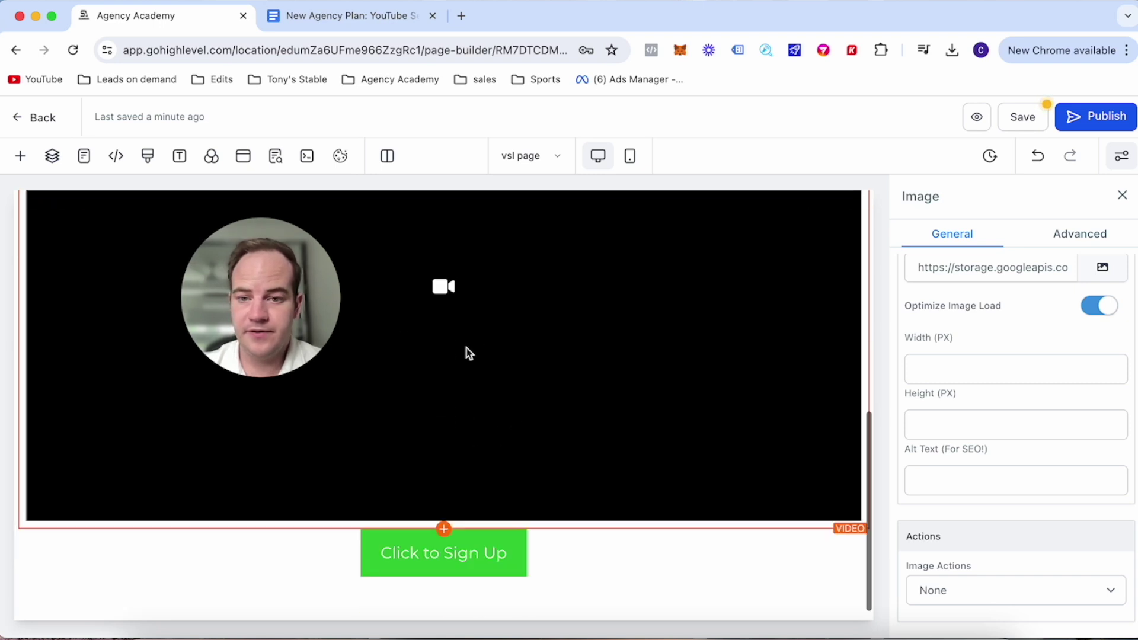
Set the sign-up button's typography type to Custom Font and choose Montserrat as its font family.
{"action": "scroll", "coordinate": [465, 359], "scroll_direction": "up", "scroll_amount": 2}
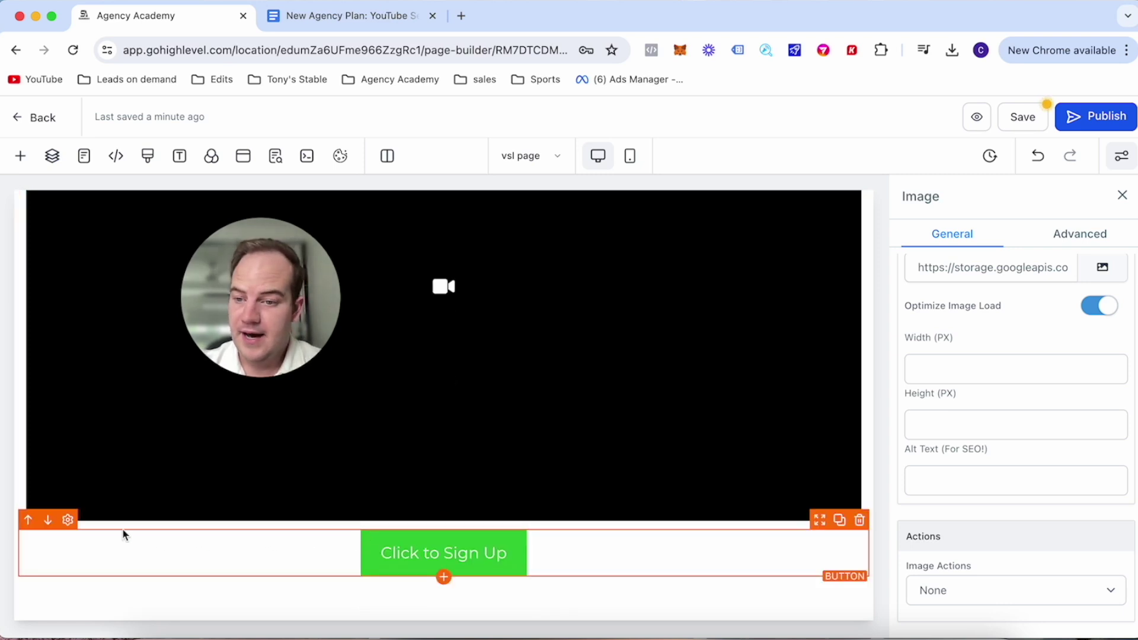
{"action": "left_click", "coordinate": [68, 521]}
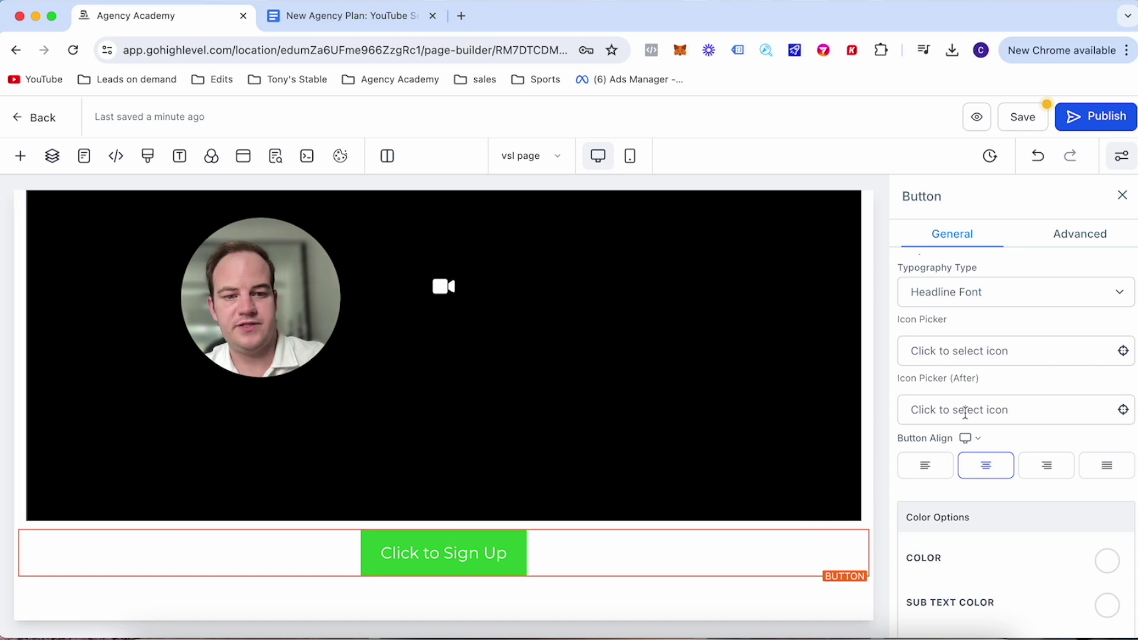
{"action": "left_click", "coordinate": [988, 295]}
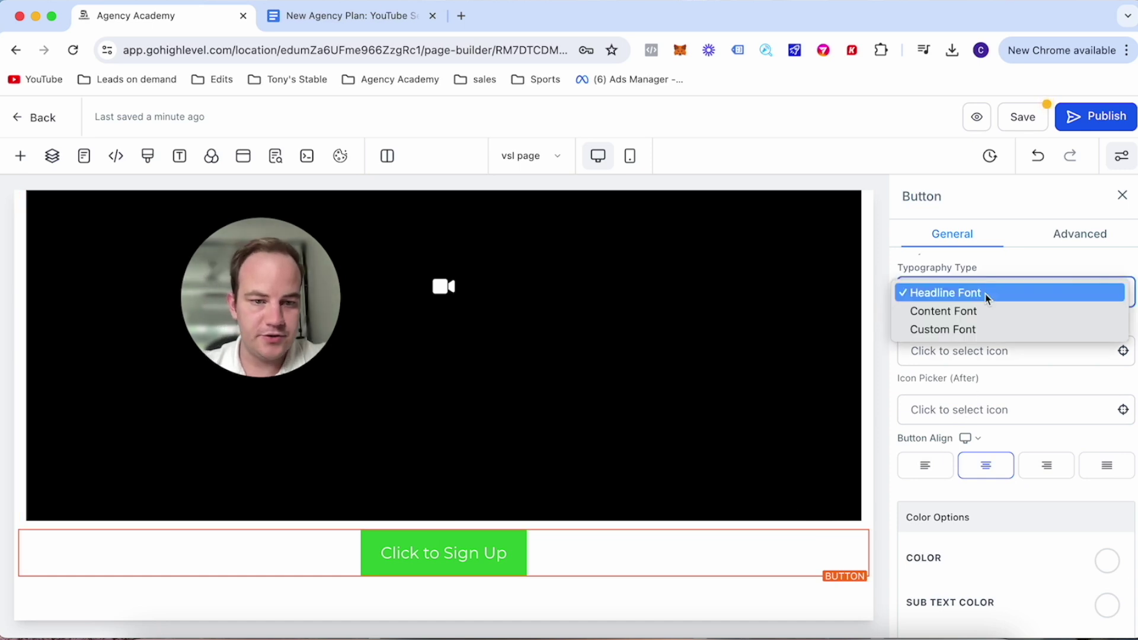
{"action": "left_click", "coordinate": [988, 327]}
{"action": "left_click", "coordinate": [1039, 365]}
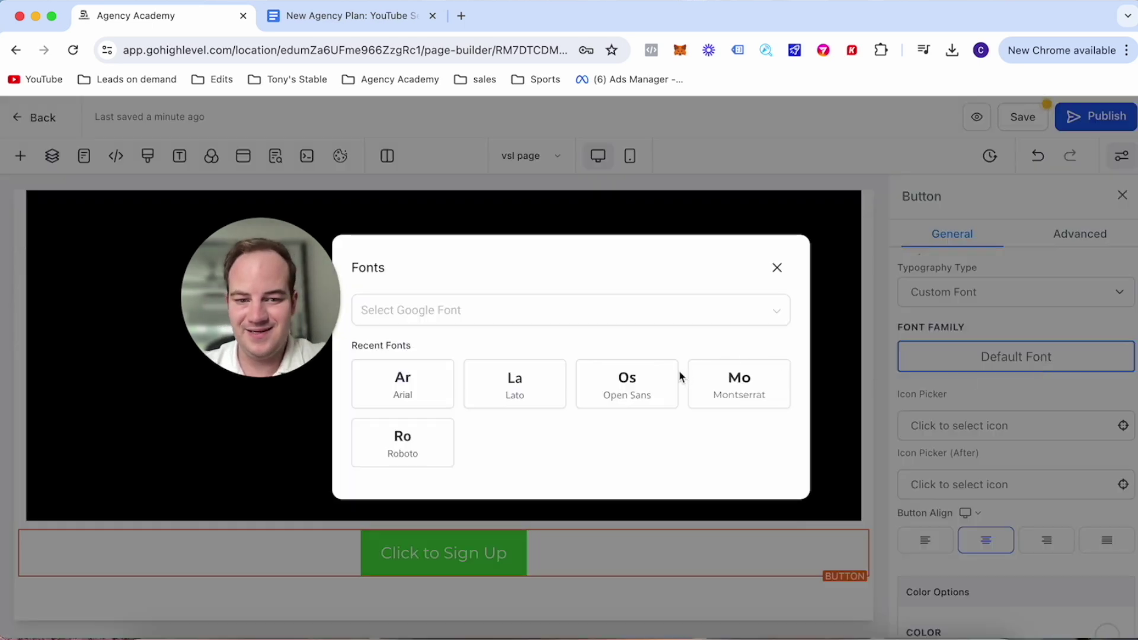
{"action": "left_click", "coordinate": [731, 391]}
Replace the text of the button below the video with "SCHEDULE CALL".
{"action": "scroll", "coordinate": [983, 429], "scroll_direction": "down", "scroll_amount": 6}
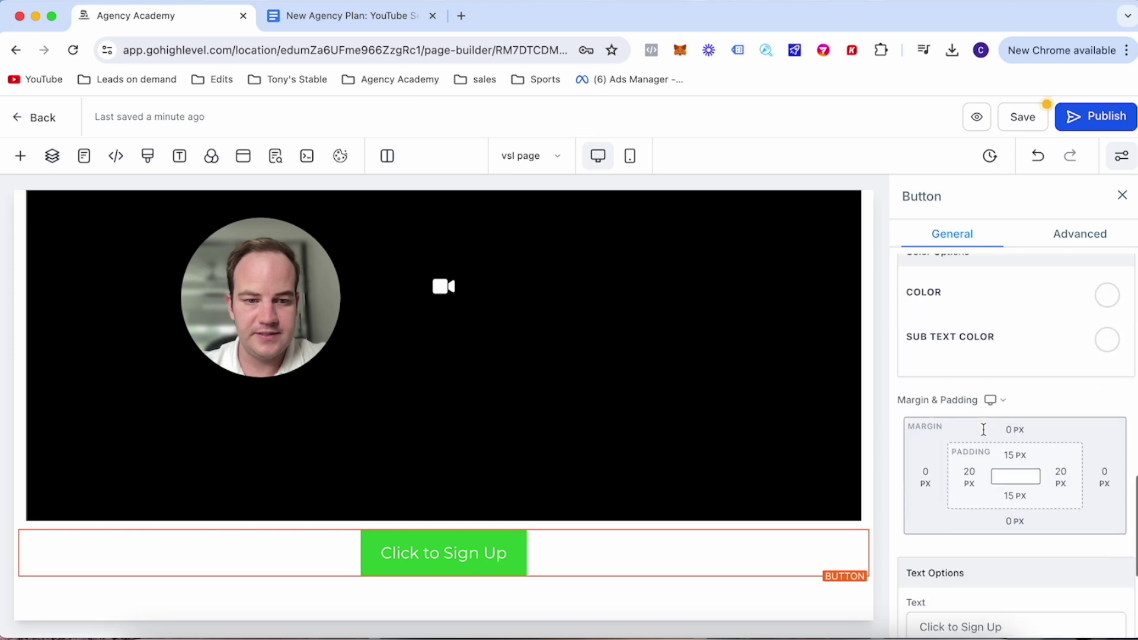
{"action": "scroll", "coordinate": [1086, 303], "scroll_direction": "down", "scroll_amount": 5}
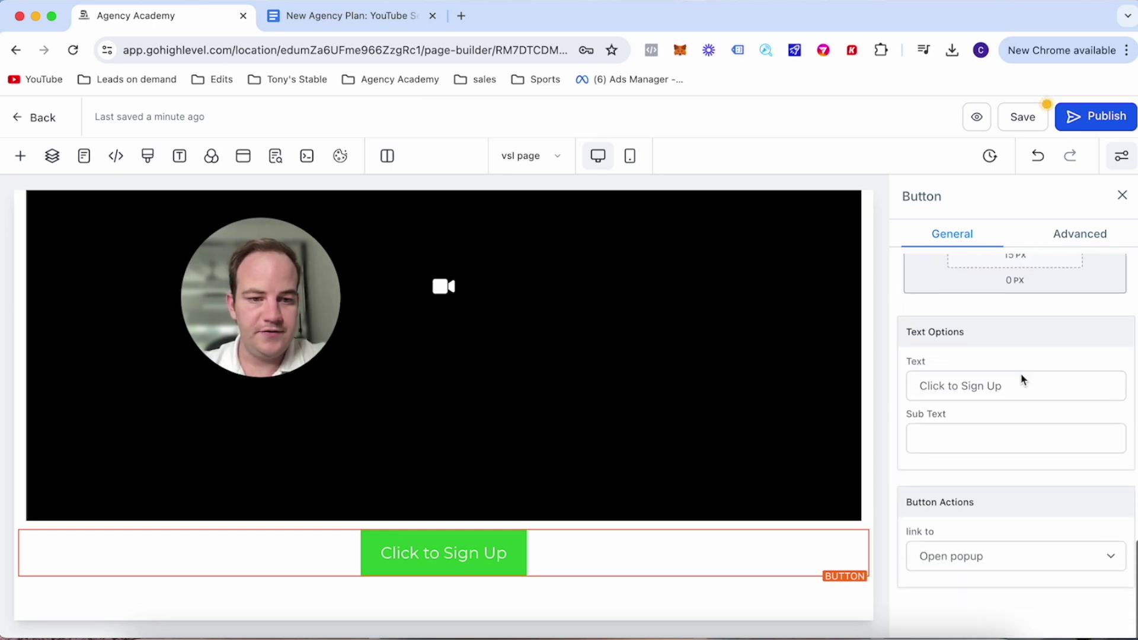
{"action": "left_click_drag", "start_coordinate": [1003, 386], "coordinate": [908, 388]}
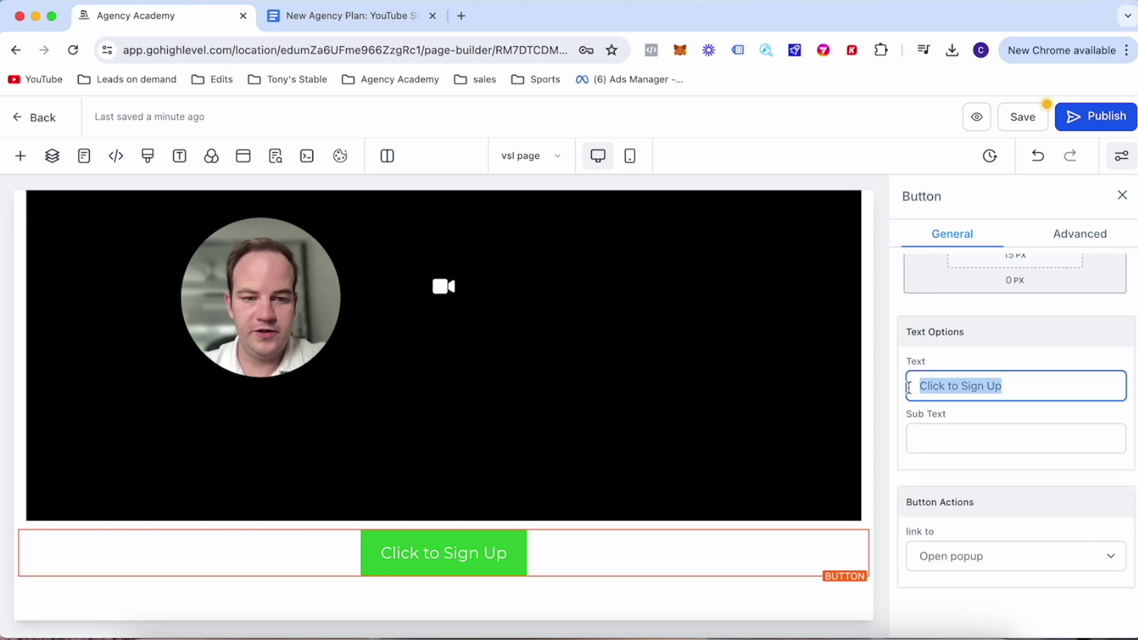
{"action": "type", "text": "SCHED"}
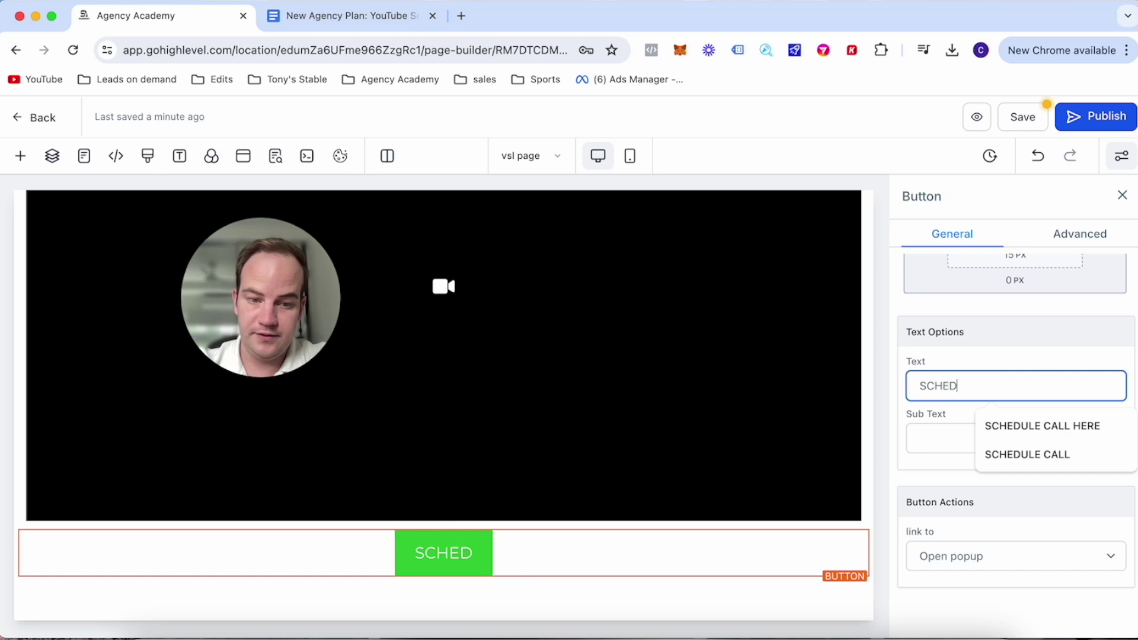
{"action": "type", "text": "ULE CALL"}
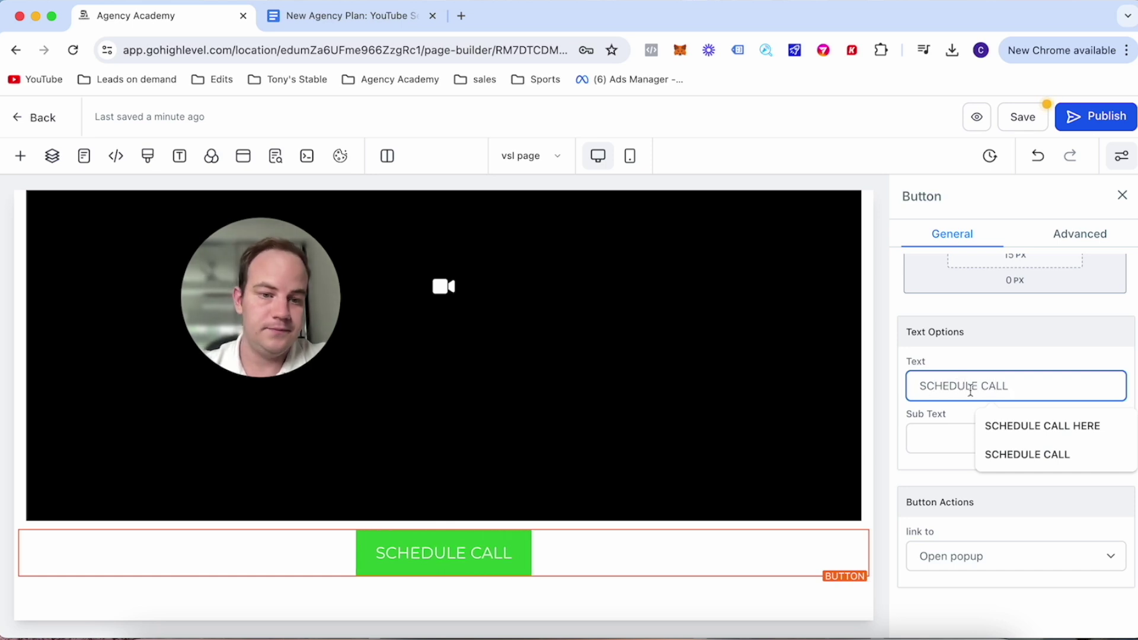
{"action": "left_click", "coordinate": [1005, 359]}
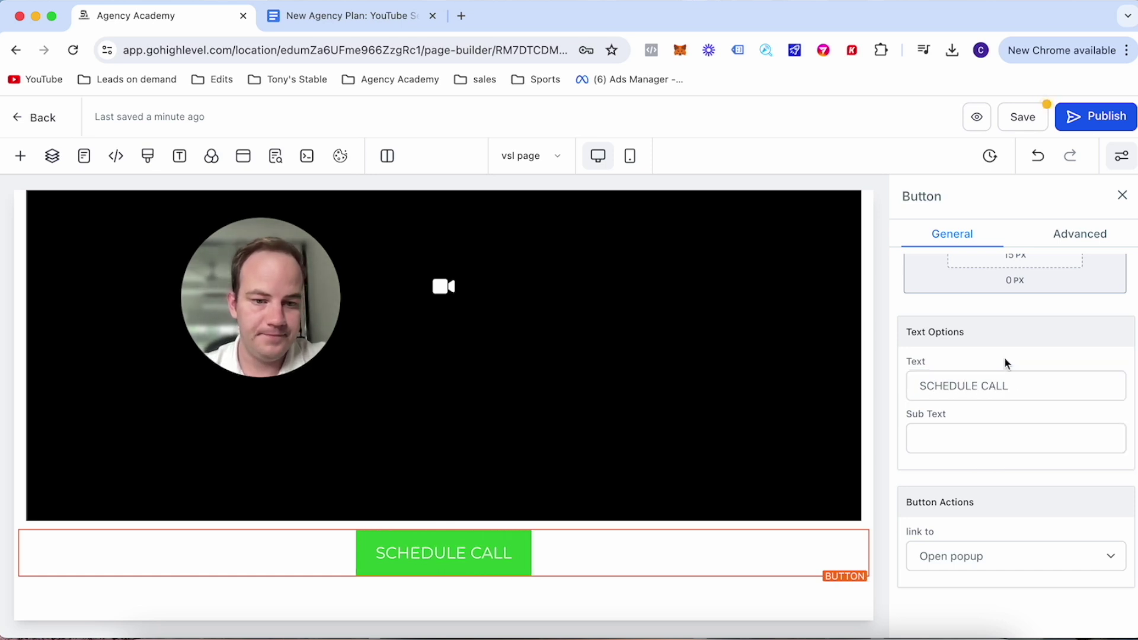
Link the SCHEDULE CALL button's action to "Next step".
{"action": "left_click", "coordinate": [1001, 554]}
{"action": "scroll", "coordinate": [1005, 568], "scroll_direction": "down", "scroll_amount": 3}
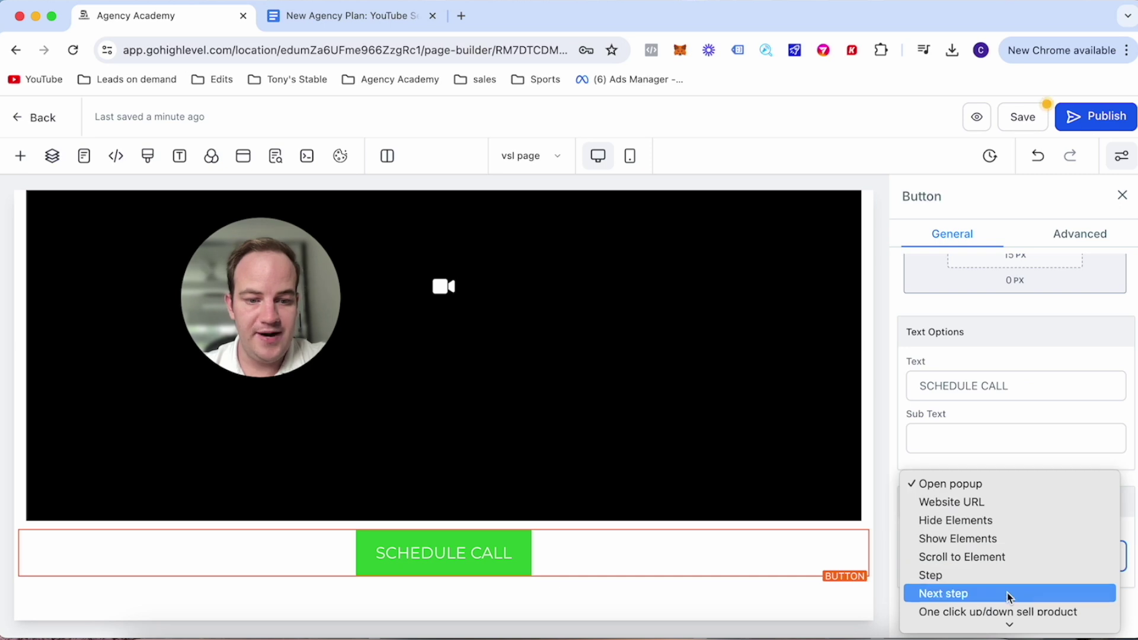
{"action": "left_click", "coordinate": [1009, 594]}
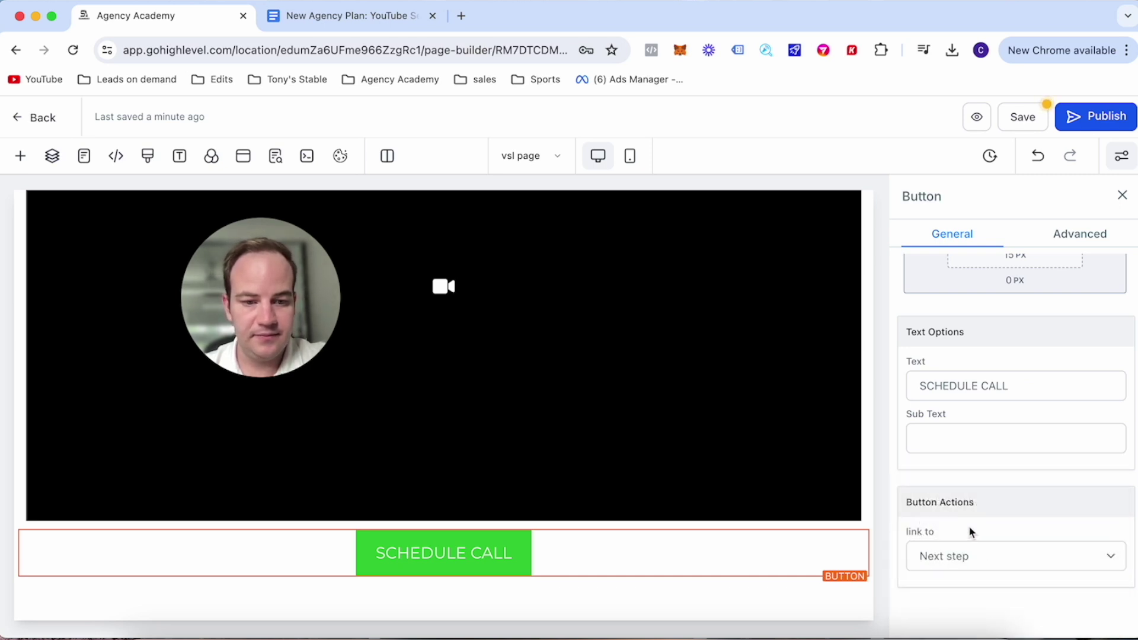
Change the SCHEDULE CALL button's background color to the bright blue swatch.
{"action": "scroll", "coordinate": [961, 479], "scroll_direction": "up", "scroll_amount": 5}
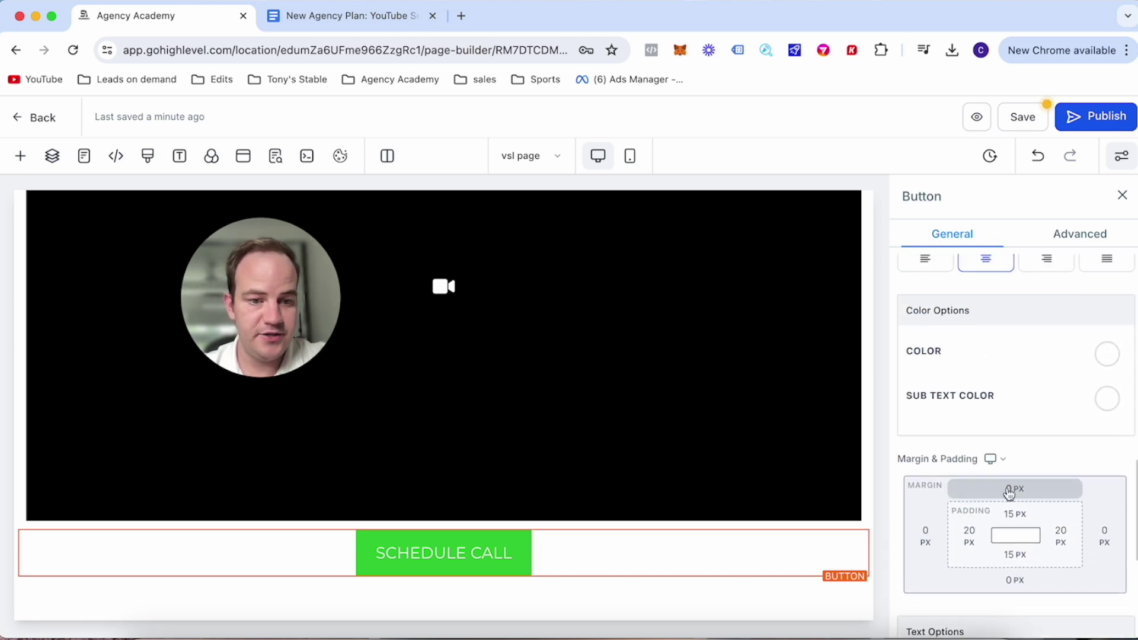
{"action": "scroll", "coordinate": [999, 476], "scroll_direction": "up", "scroll_amount": 3}
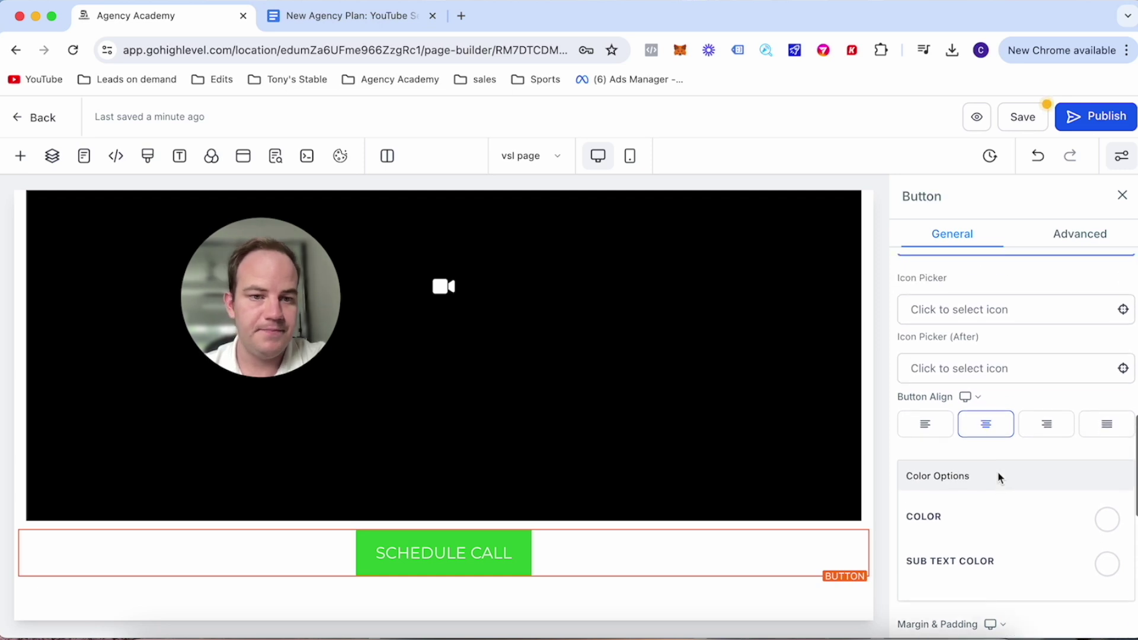
{"action": "left_click", "coordinate": [1062, 238]}
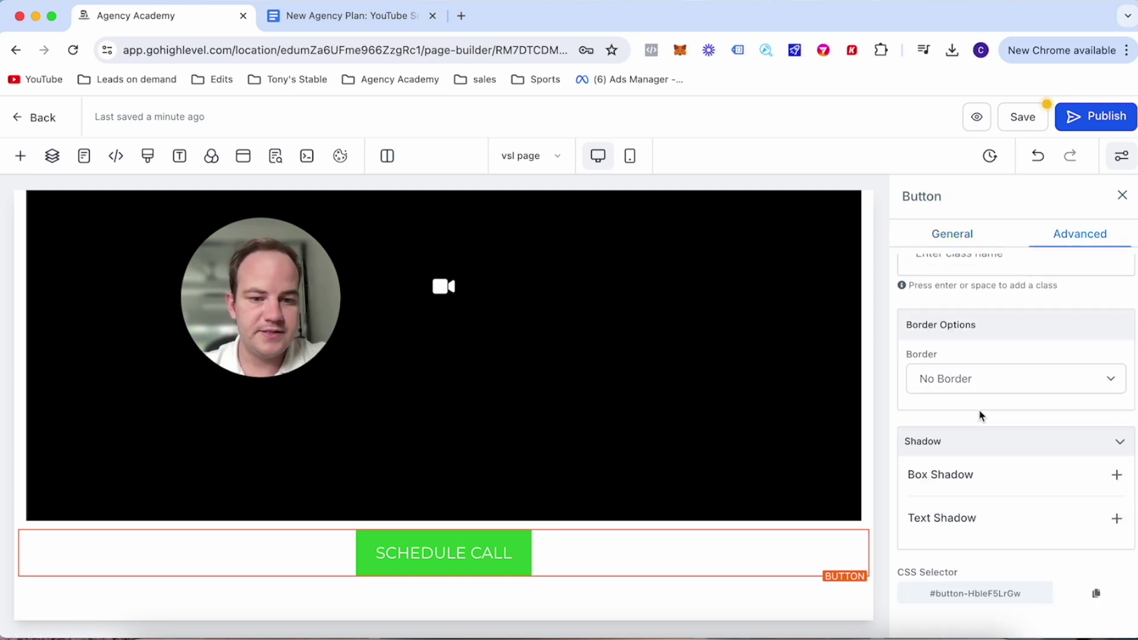
{"action": "scroll", "coordinate": [979, 413], "scroll_direction": "up", "scroll_amount": 10}
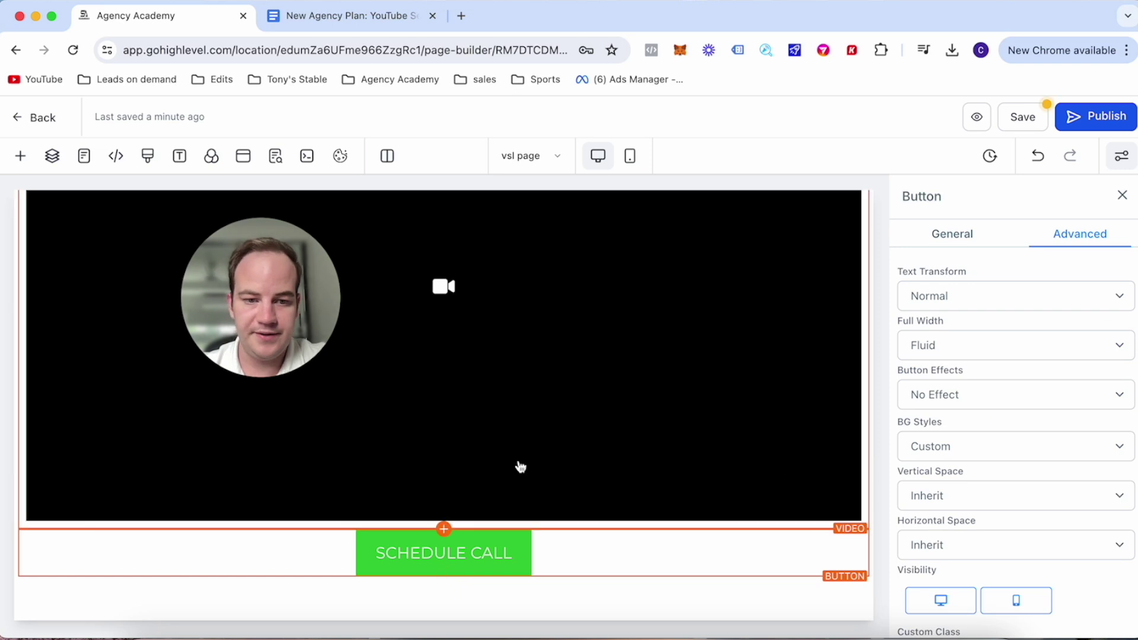
{"action": "left_click", "coordinate": [948, 238]}
{"action": "scroll", "coordinate": [961, 396], "scroll_direction": "down", "scroll_amount": 2}
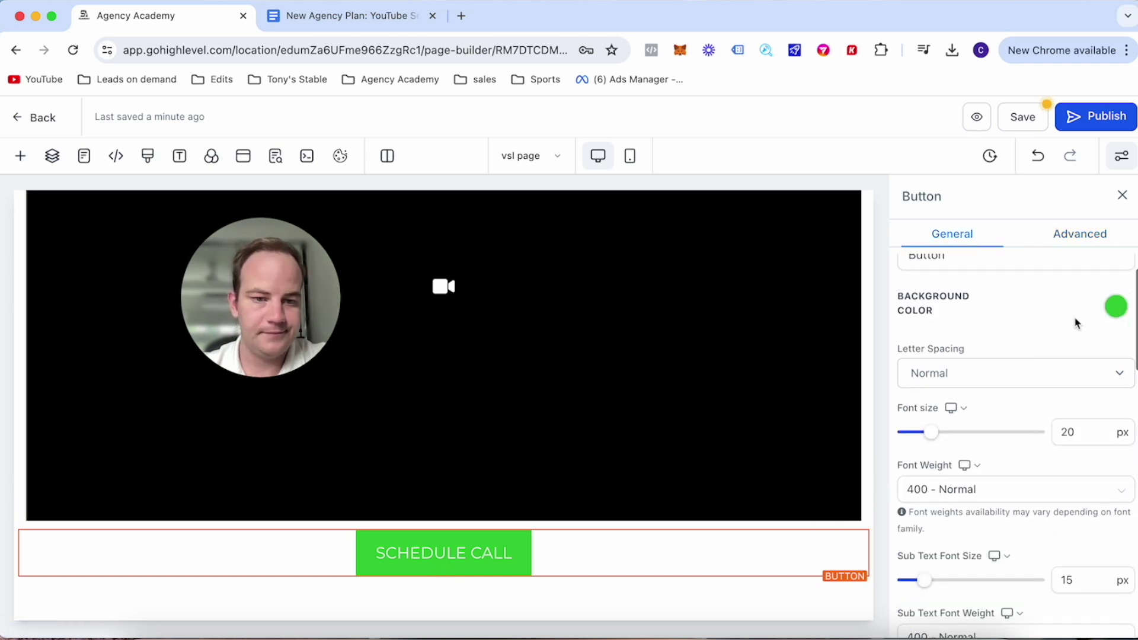
{"action": "left_click", "coordinate": [1116, 307]}
{"action": "left_click", "coordinate": [944, 358]}
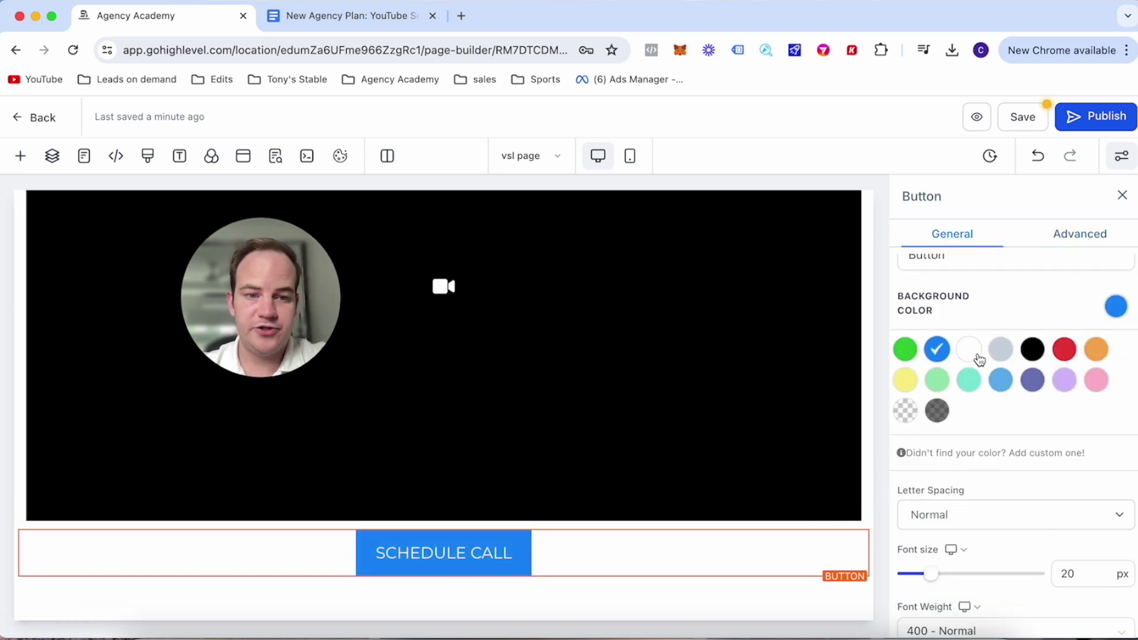
Try black, purple, light blue, transparent and translucent dark grey backgrounds on the button and return it to bright blue.
{"action": "left_click", "coordinate": [1031, 357]}
{"action": "left_click", "coordinate": [1032, 380]}
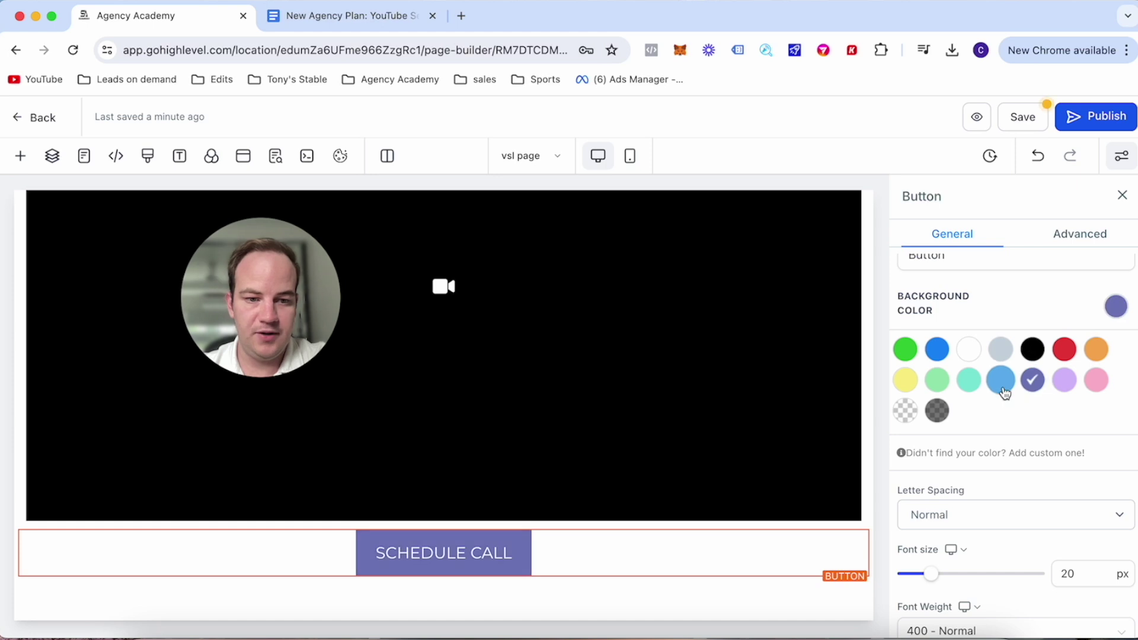
{"action": "left_click", "coordinate": [1001, 380]}
{"action": "left_click", "coordinate": [907, 411]}
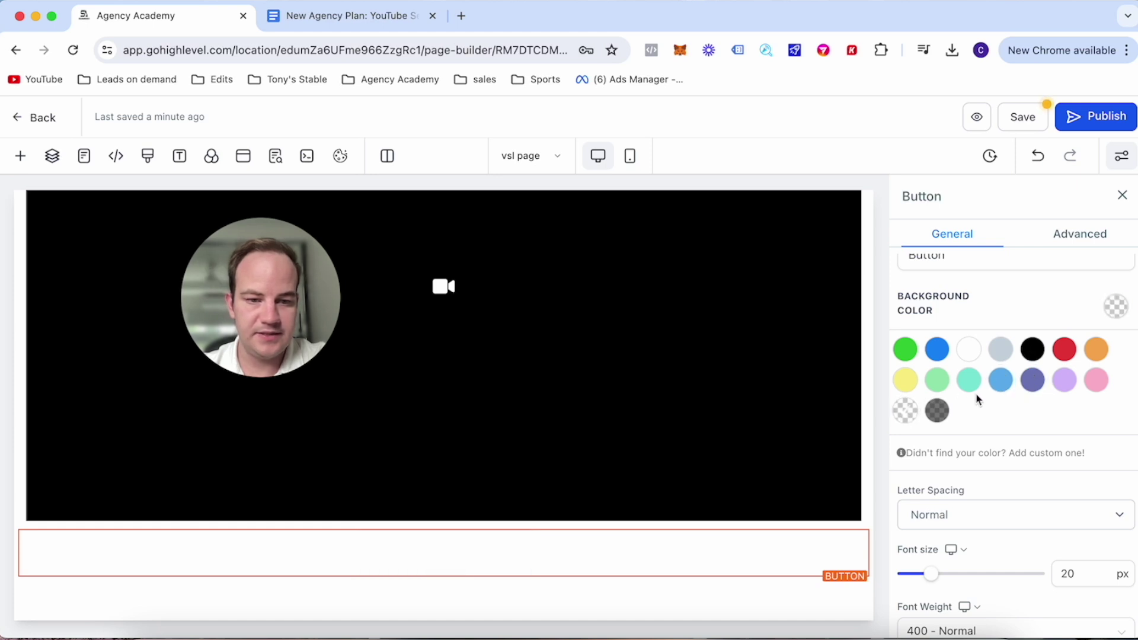
{"action": "left_click", "coordinate": [937, 351]}
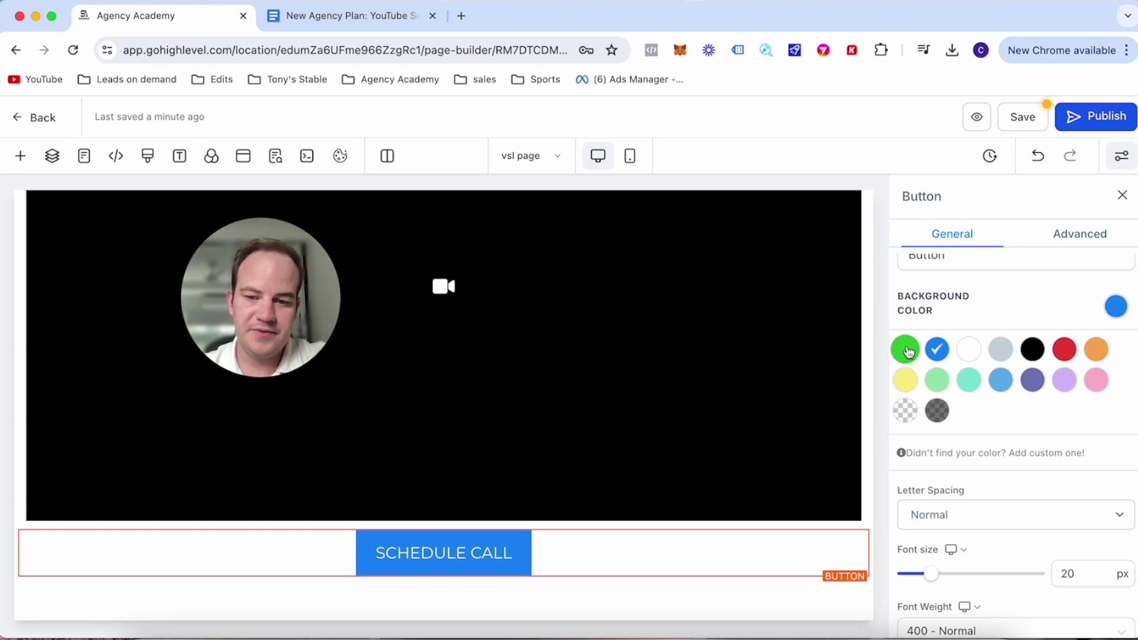
{"action": "scroll", "coordinate": [963, 372], "scroll_direction": "down", "scroll_amount": 3}
{"action": "scroll", "coordinate": [962, 373], "scroll_direction": "up", "scroll_amount": 3}
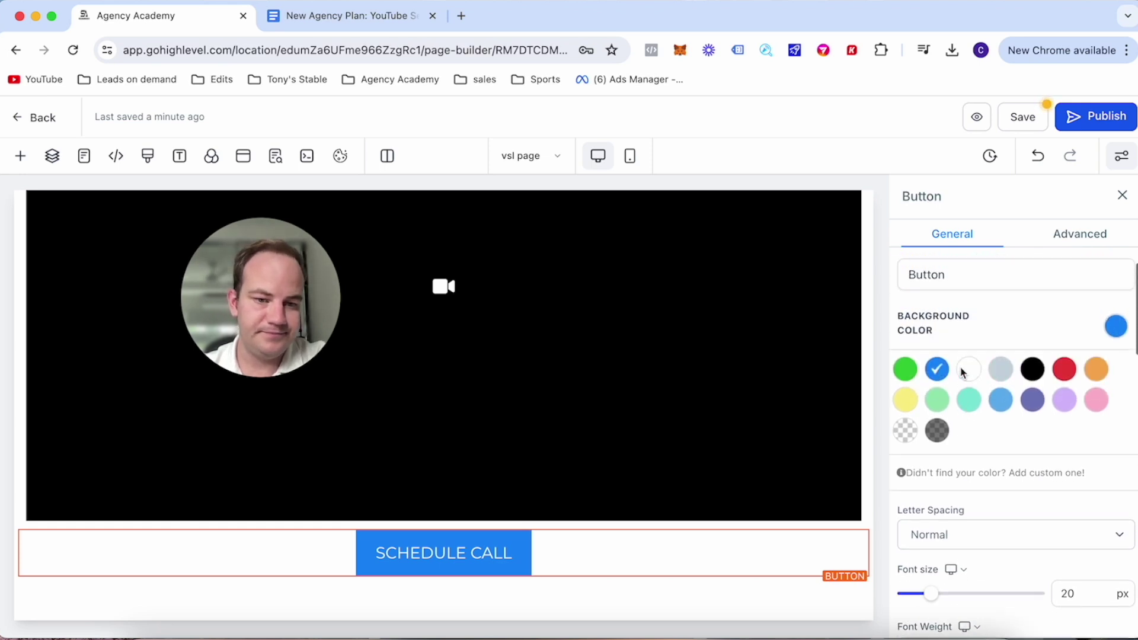
{"action": "left_click", "coordinate": [937, 462]}
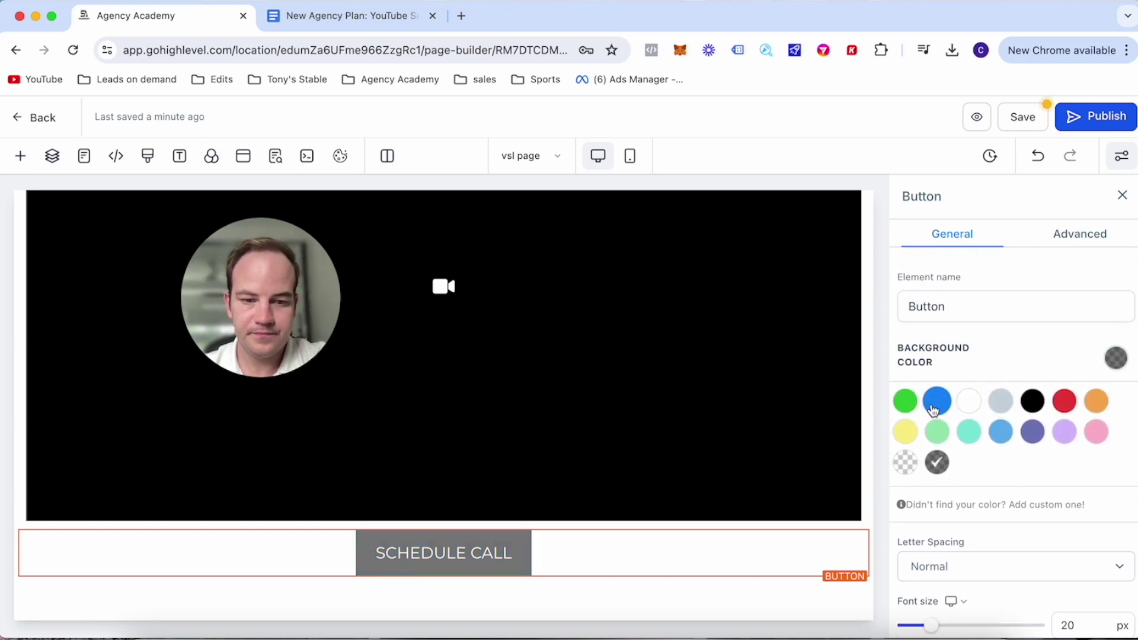
{"action": "left_click", "coordinate": [1116, 359]}
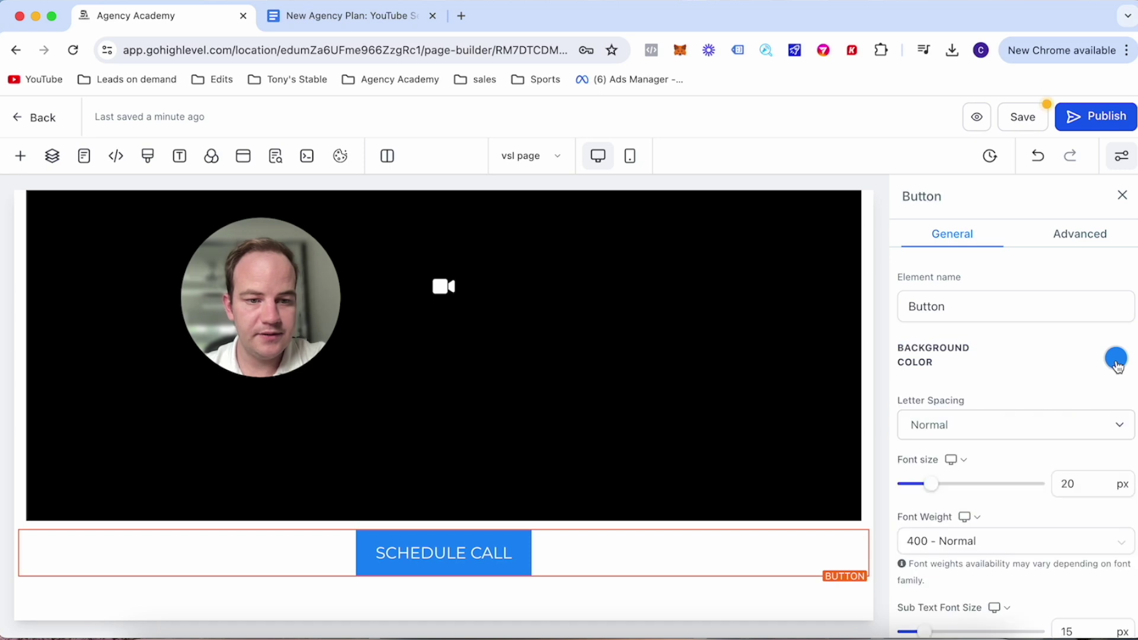
{"action": "left_click", "coordinate": [1116, 359]}
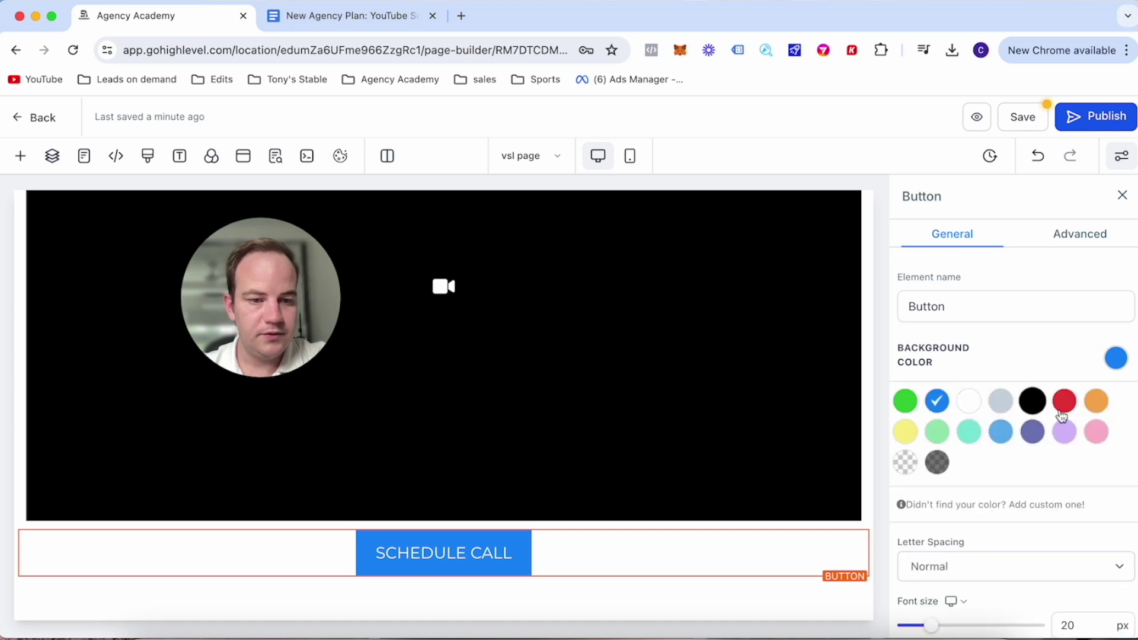
{"action": "left_click", "coordinate": [724, 363]}
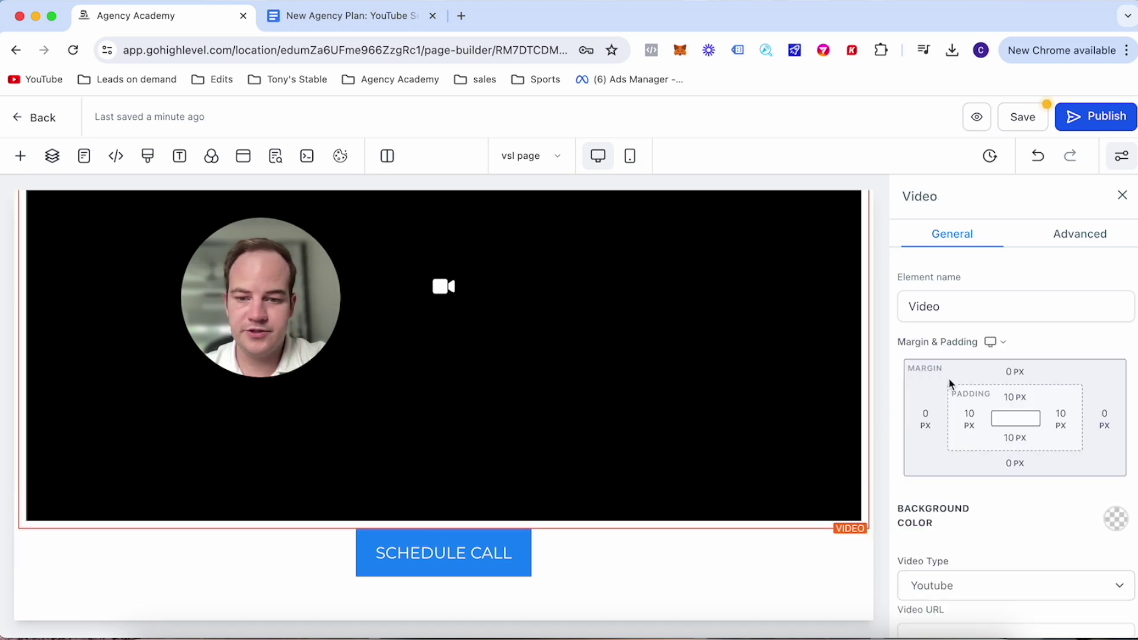
{"action": "scroll", "coordinate": [948, 296], "scroll_direction": "down", "scroll_amount": 3}
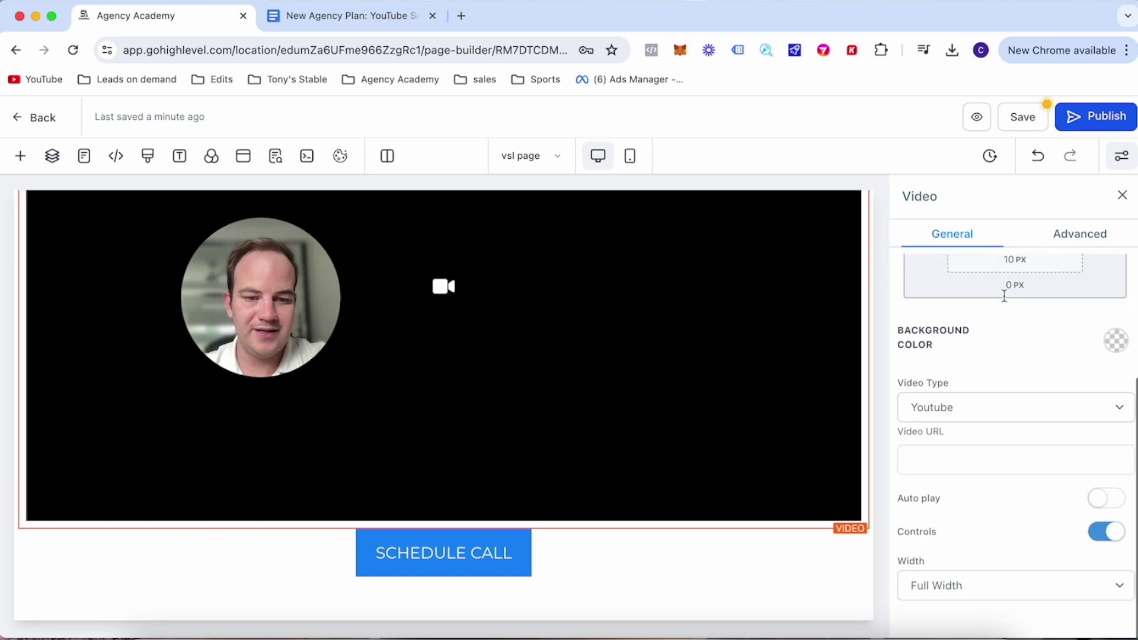
{"action": "scroll", "coordinate": [1003, 296], "scroll_direction": "up", "scroll_amount": 3}
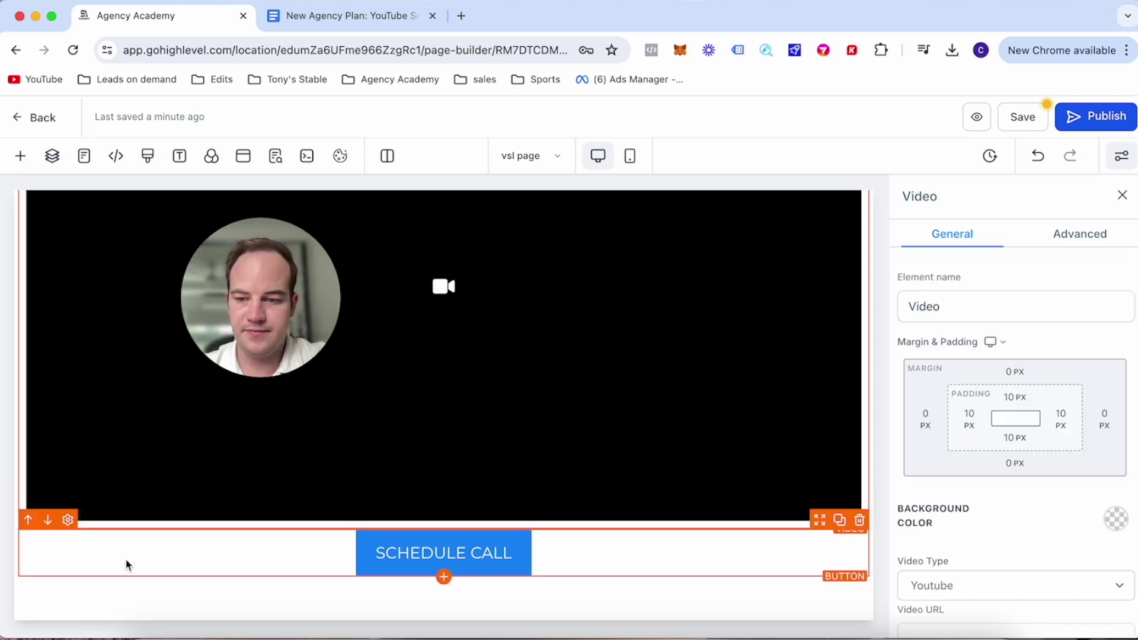
Set the font weight of the SCHEDULE CALL button's main text to 600 - Semi-Bold.
{"action": "left_click", "coordinate": [71, 531]}
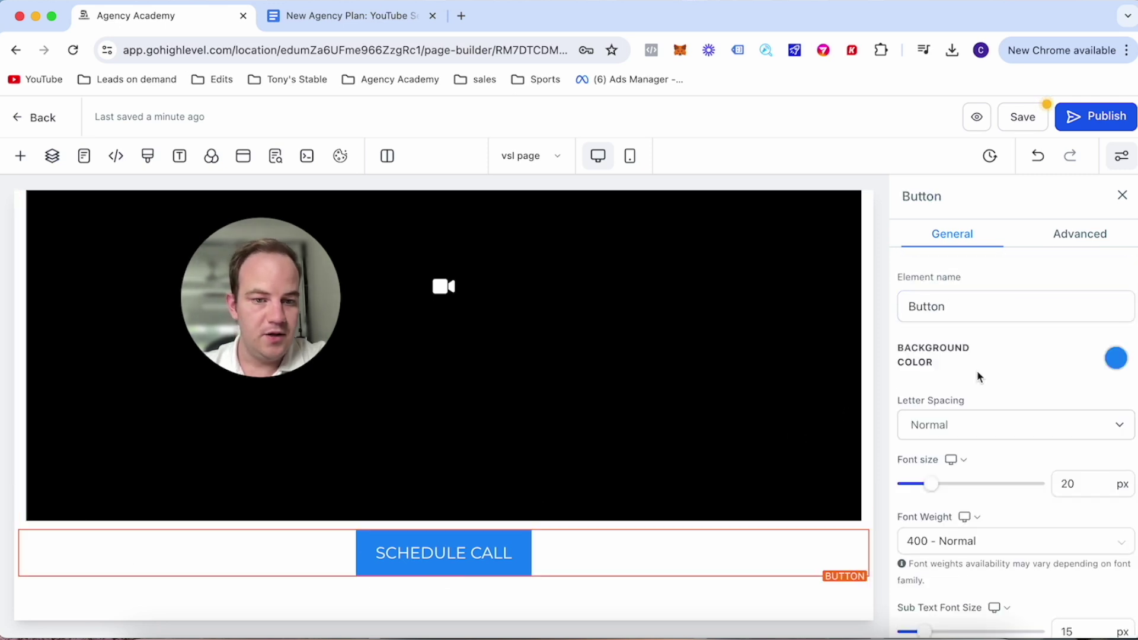
{"action": "scroll", "coordinate": [977, 372], "scroll_direction": "down", "scroll_amount": 3}
{"action": "scroll", "coordinate": [978, 377], "scroll_direction": "down", "scroll_amount": 4}
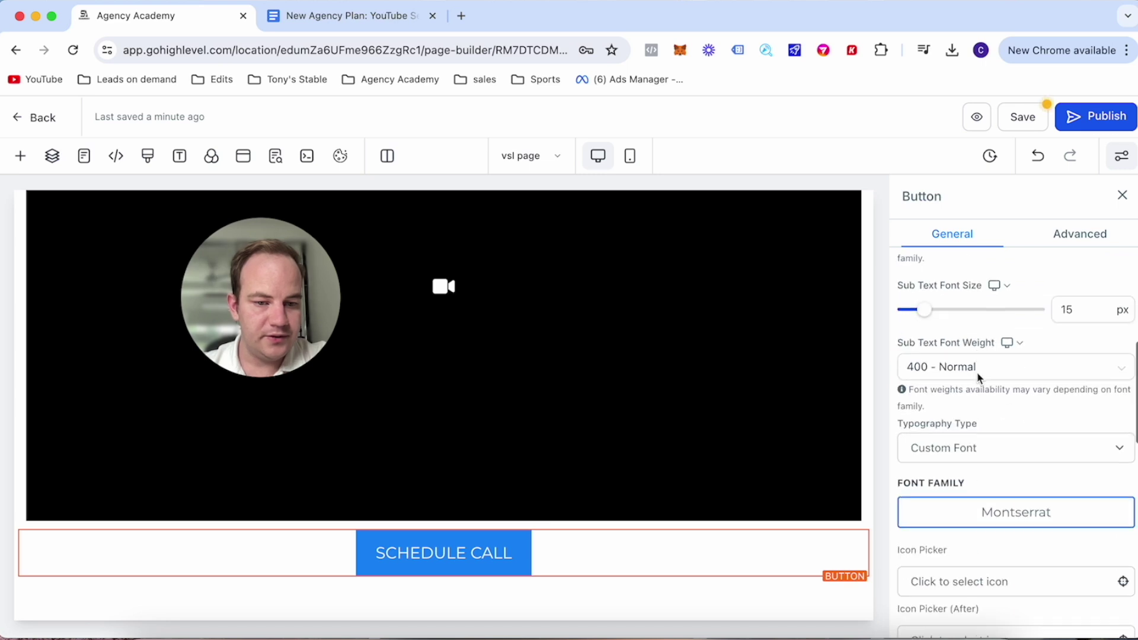
{"action": "left_click", "coordinate": [1000, 363]}
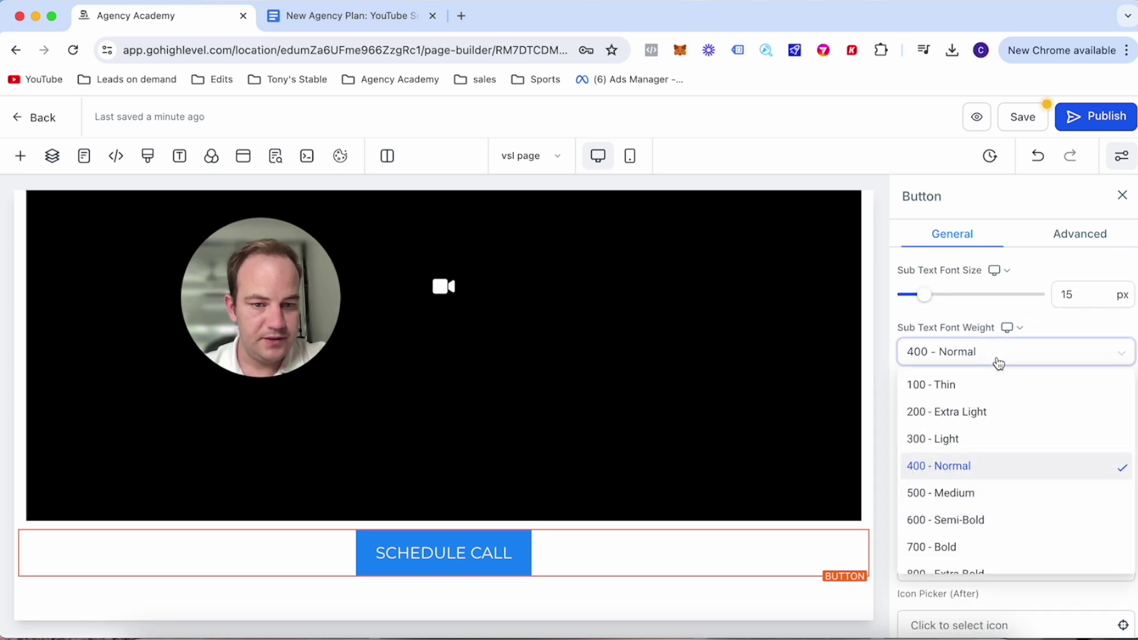
{"action": "left_click", "coordinate": [974, 325]}
{"action": "scroll", "coordinate": [974, 323], "scroll_direction": "up", "scroll_amount": 2}
{"action": "left_click", "coordinate": [973, 326]}
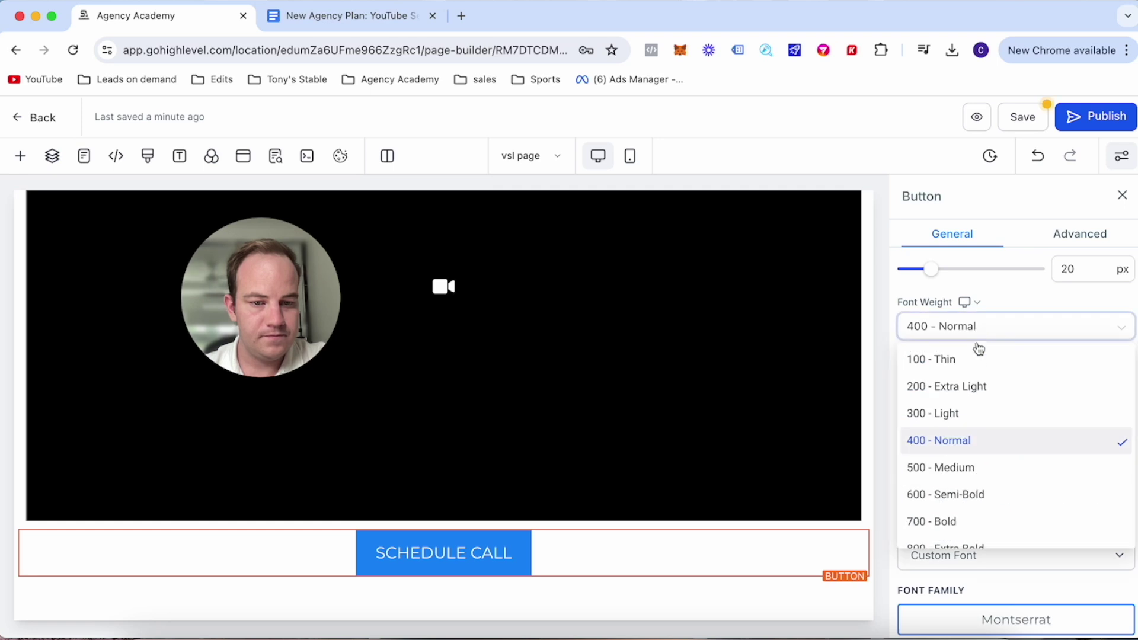
{"action": "left_click", "coordinate": [993, 496]}
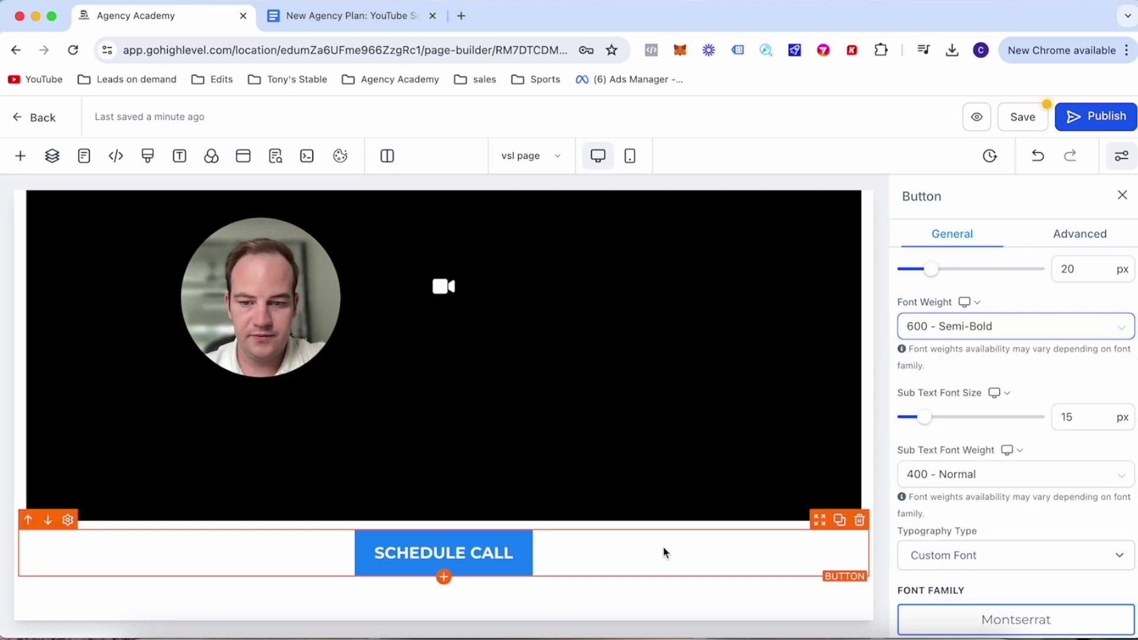
{"action": "left_click", "coordinate": [568, 443]}
{"action": "scroll", "coordinate": [567, 443], "scroll_direction": "up", "scroll_amount": 2}
{"action": "scroll", "coordinate": [567, 443], "scroll_direction": "down", "scroll_amount": 2}
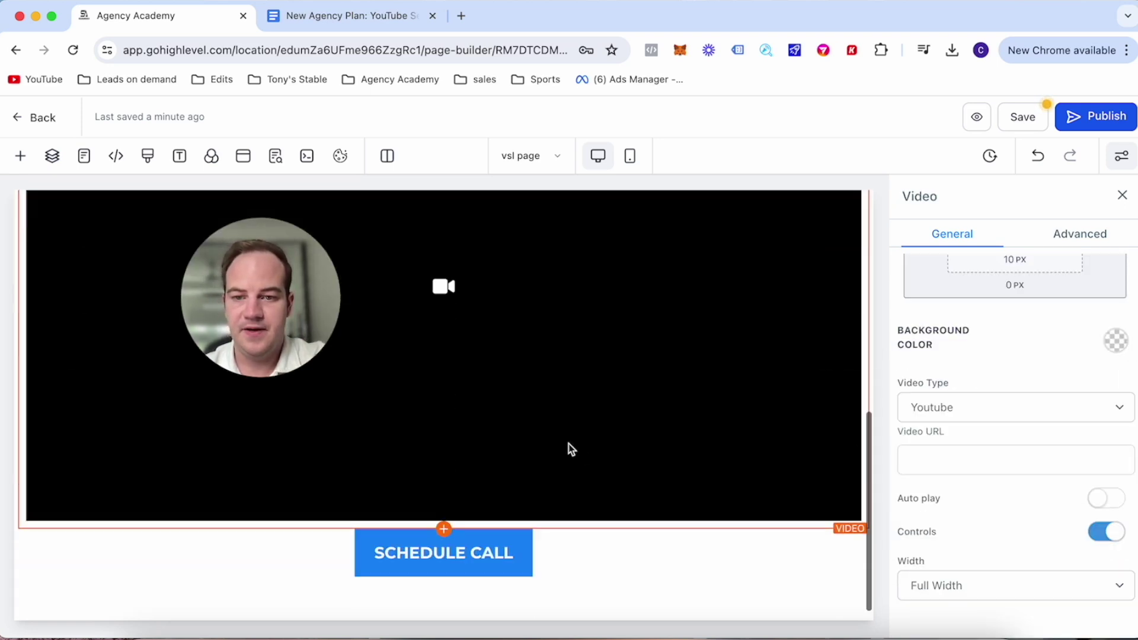
Try the Glow (loop), Rocking (loop) and Bounce (loop) button effects on the SCHEDULE CALL button.
{"action": "left_click", "coordinate": [72, 534]}
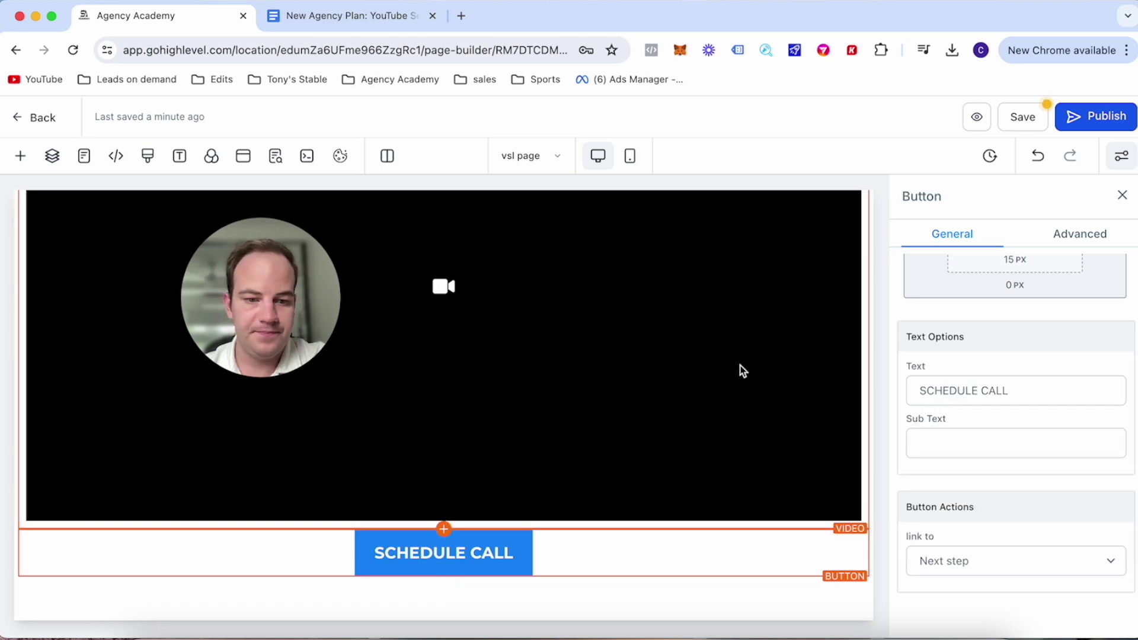
{"action": "scroll", "coordinate": [983, 335], "scroll_direction": "up", "scroll_amount": 1}
{"action": "left_click", "coordinate": [1075, 236]}
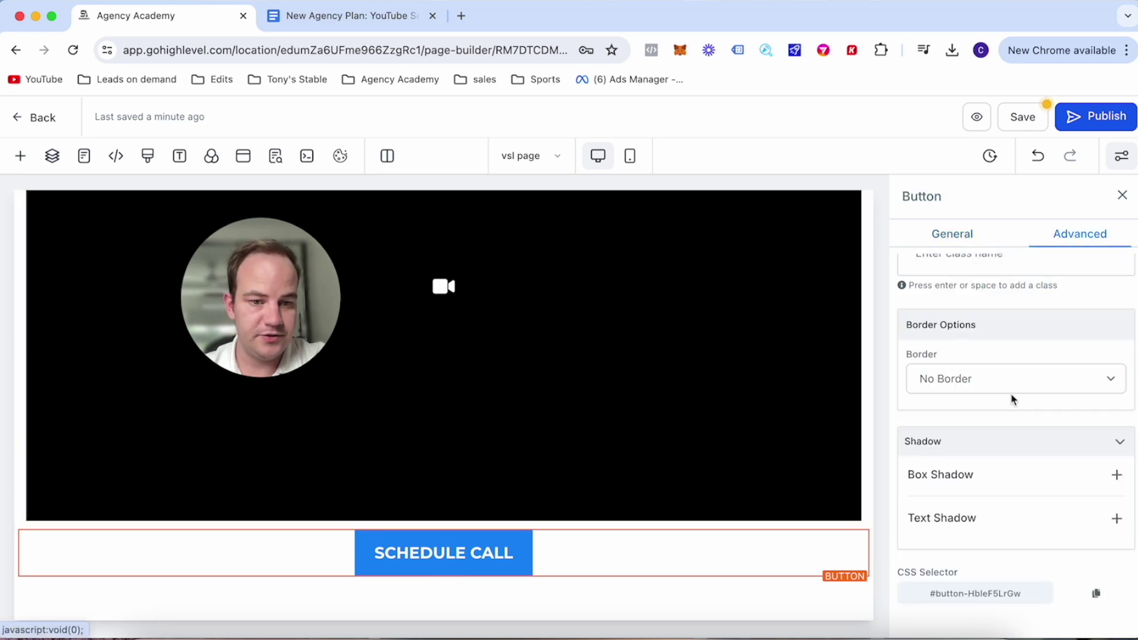
{"action": "scroll", "coordinate": [1011, 393], "scroll_direction": "up", "scroll_amount": 5}
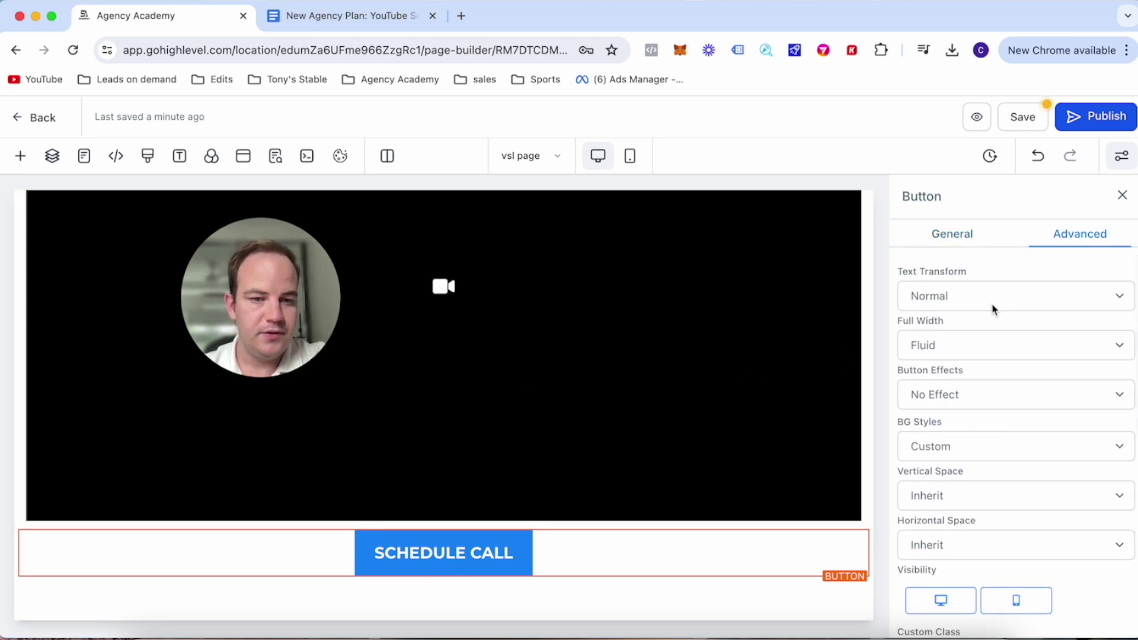
{"action": "left_click", "coordinate": [1007, 395]}
{"action": "left_click", "coordinate": [1007, 419]}
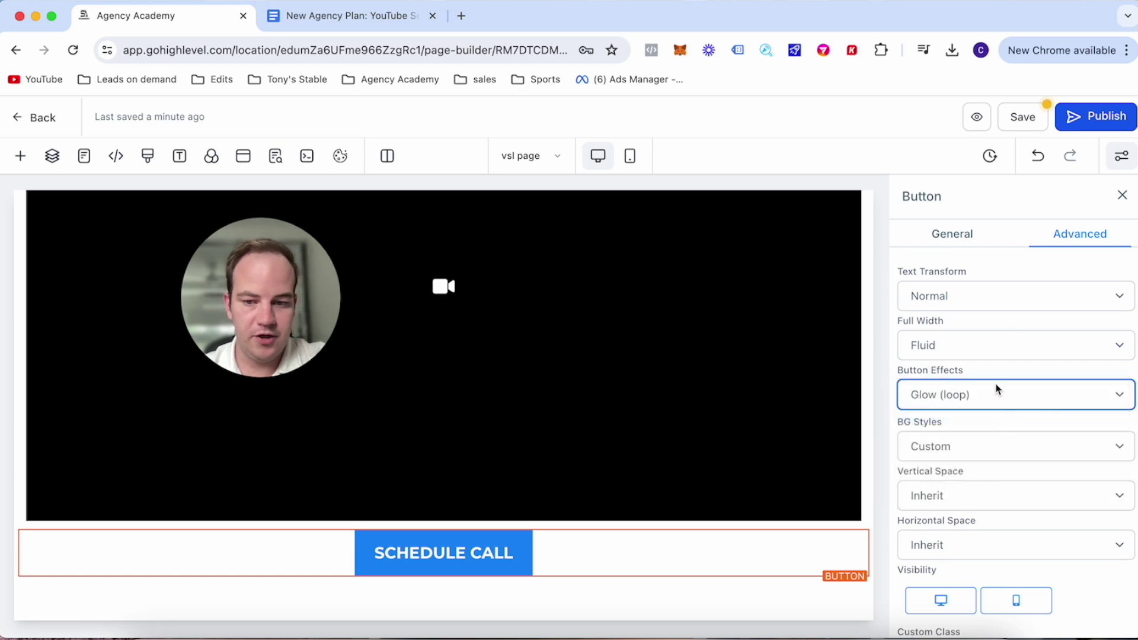
{"action": "left_click", "coordinate": [996, 389]}
{"action": "left_click", "coordinate": [1002, 412]}
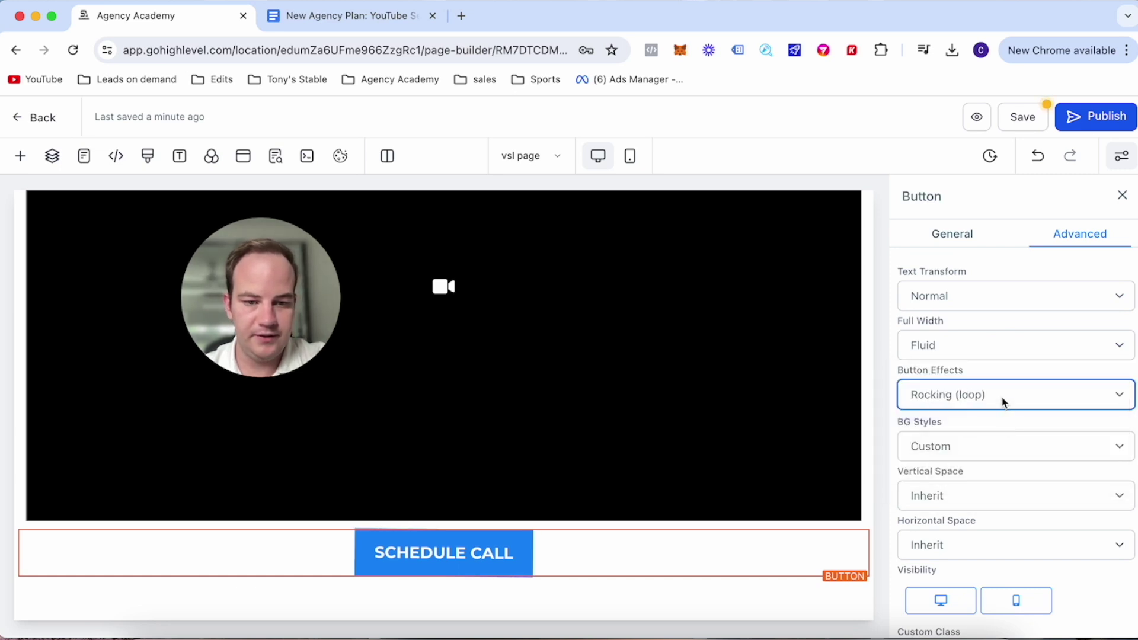
{"action": "left_click", "coordinate": [1002, 401]}
{"action": "left_click", "coordinate": [1002, 413]}
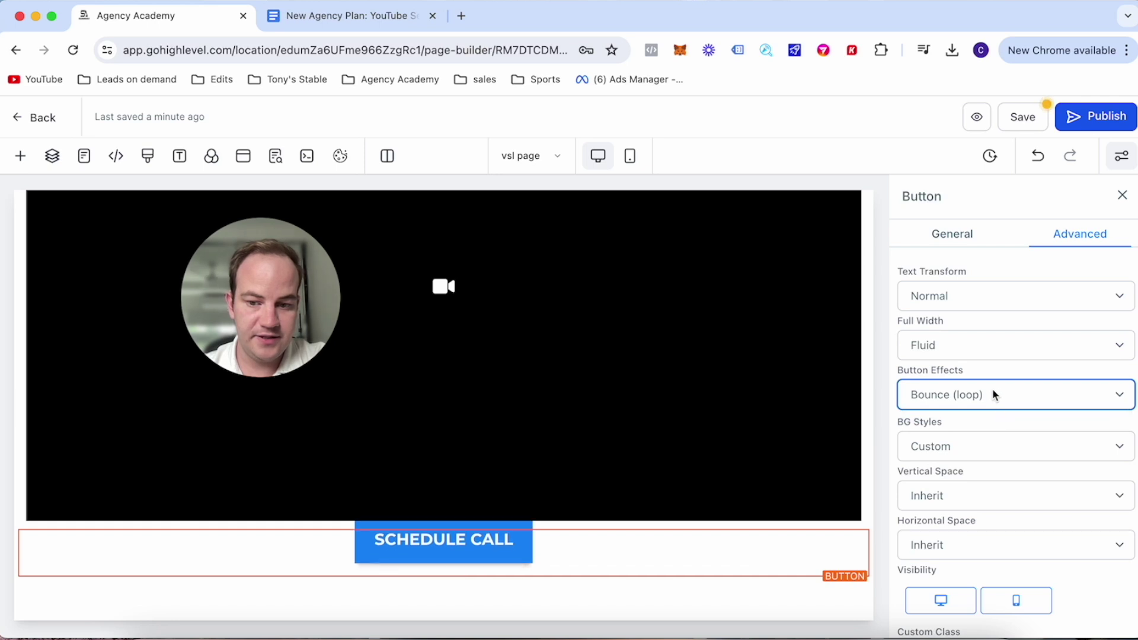
{"action": "left_click", "coordinate": [991, 396]}
{"action": "left_click", "coordinate": [970, 388]}
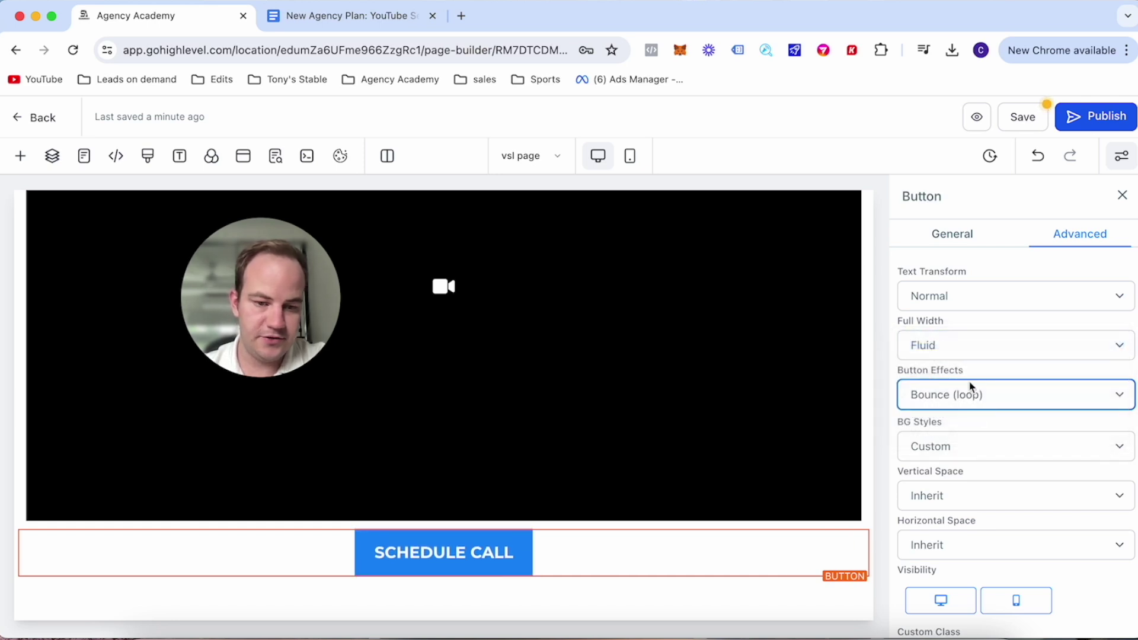
Set the SCHEDULE CALL button's font size to 30 px and save the page, closing the SEO meta data prompt.
{"action": "scroll", "coordinate": [975, 432], "scroll_direction": "down", "scroll_amount": 7}
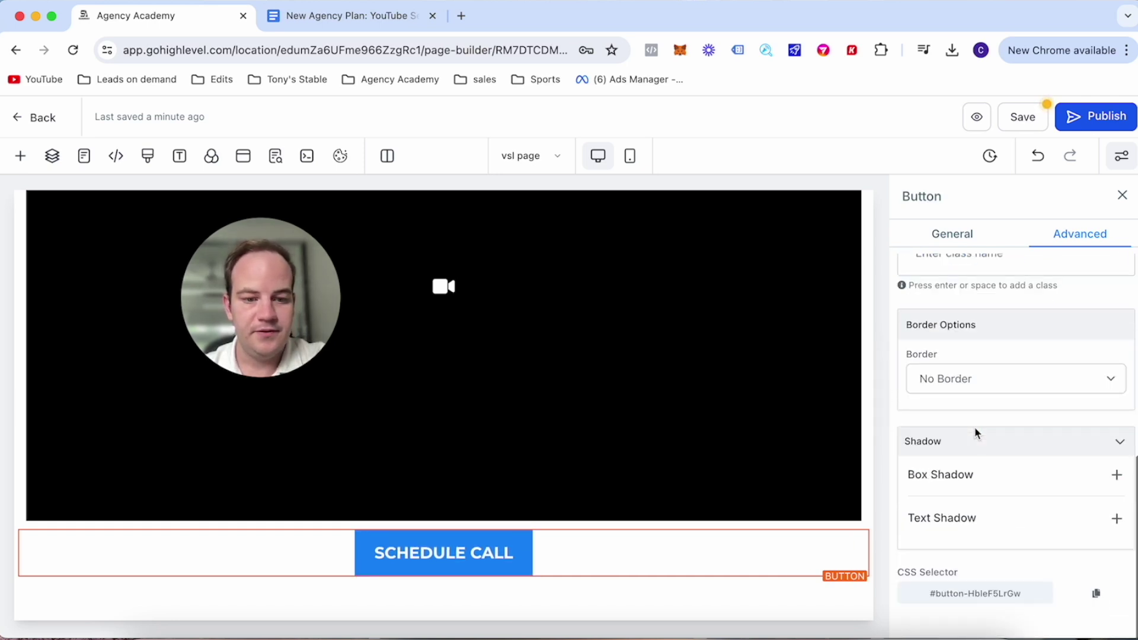
{"action": "scroll", "coordinate": [976, 433], "scroll_direction": "up", "scroll_amount": 5}
{"action": "left_click", "coordinate": [959, 247]}
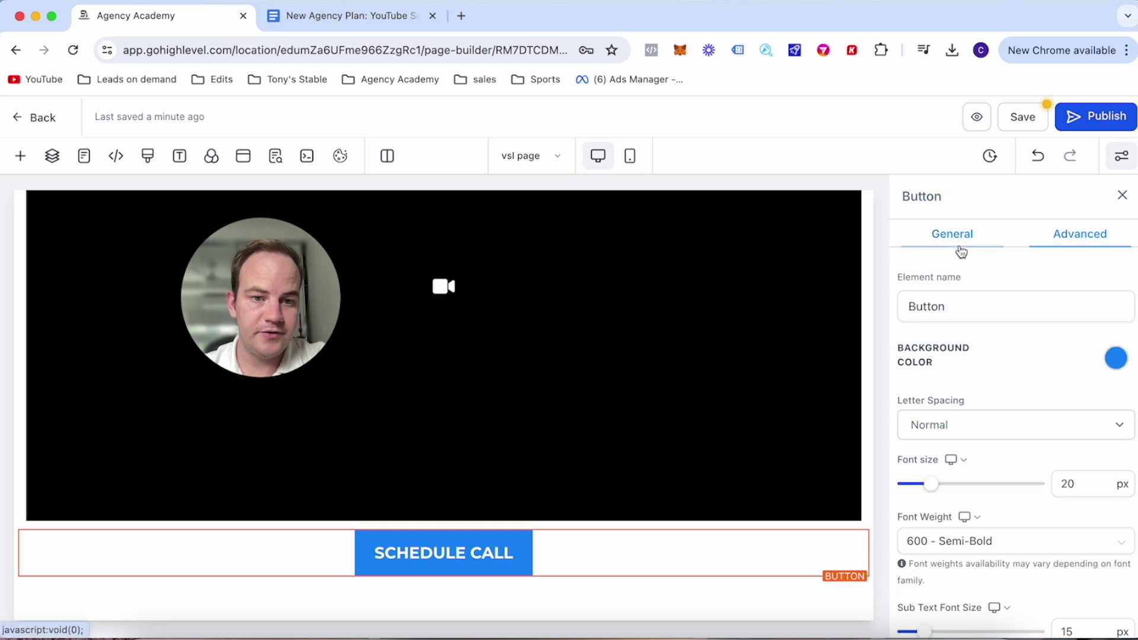
{"action": "left_click_drag", "start_coordinate": [938, 483], "coordinate": [946, 486]}
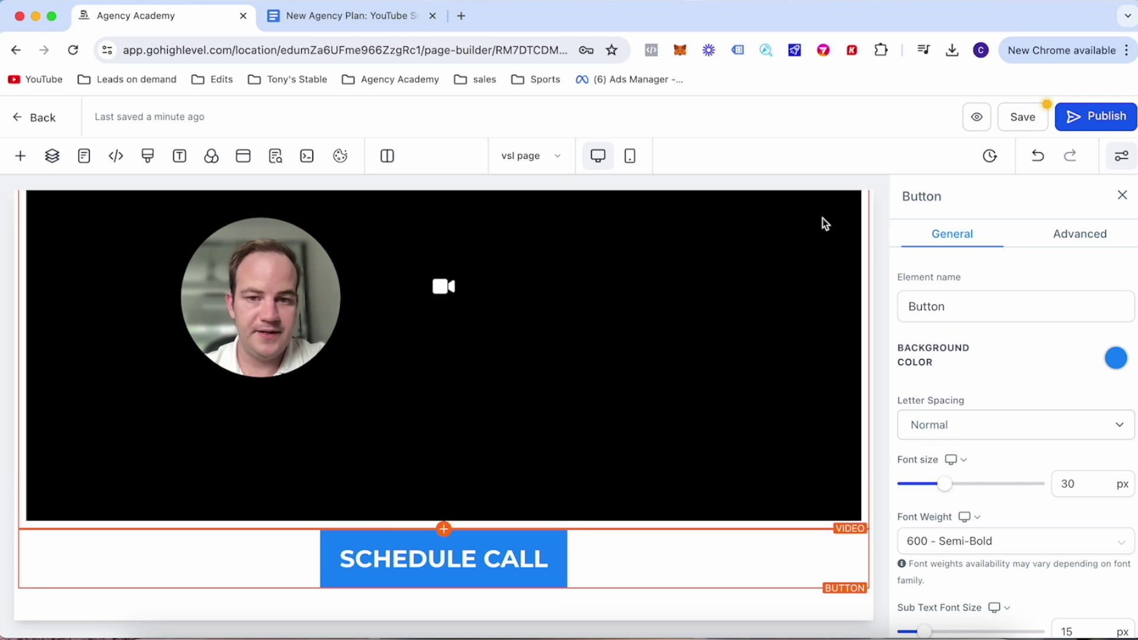
{"action": "left_click", "coordinate": [1024, 118]}
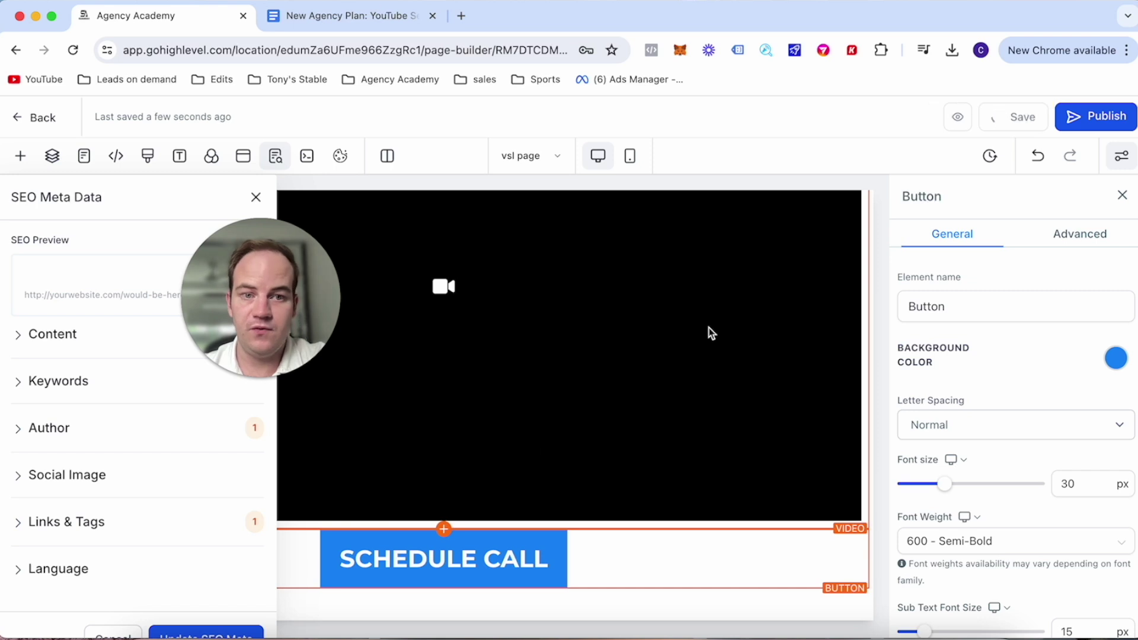
{"action": "left_click", "coordinate": [257, 197]}
Switch the page to mobile mode and set the "Landingscaping Business Owners:" headline's font size to 20 px.
{"action": "scroll", "coordinate": [427, 340], "scroll_direction": "up", "scroll_amount": 5}
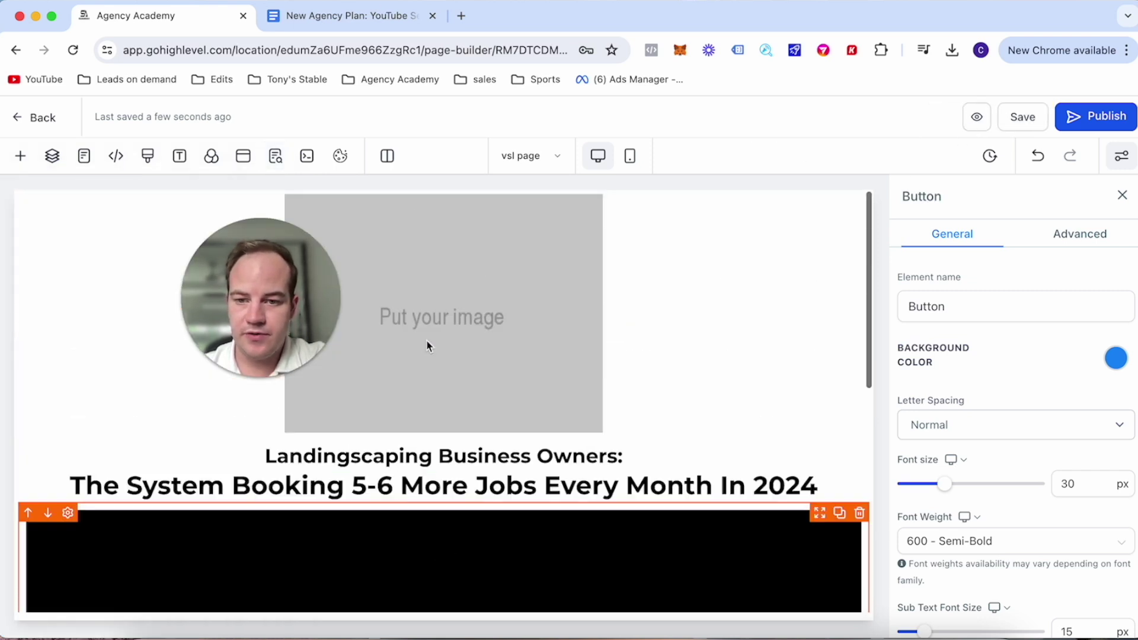
{"action": "left_click", "coordinate": [632, 159]}
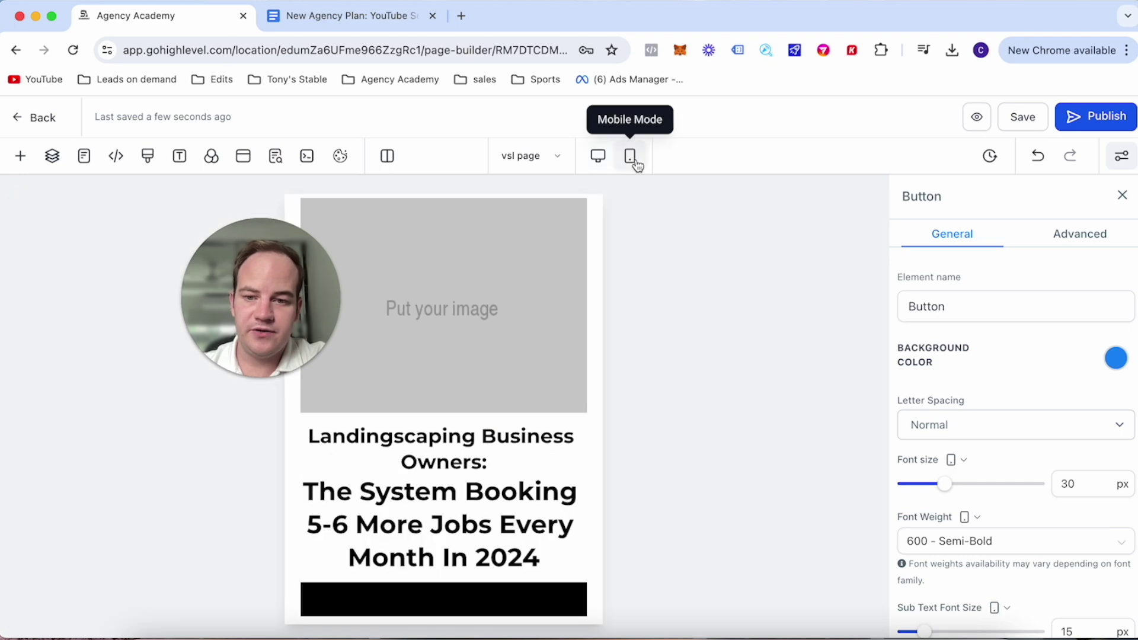
{"action": "scroll", "coordinate": [493, 470], "scroll_direction": "down", "scroll_amount": 4}
{"action": "scroll", "coordinate": [493, 471], "scroll_direction": "up", "scroll_amount": 4}
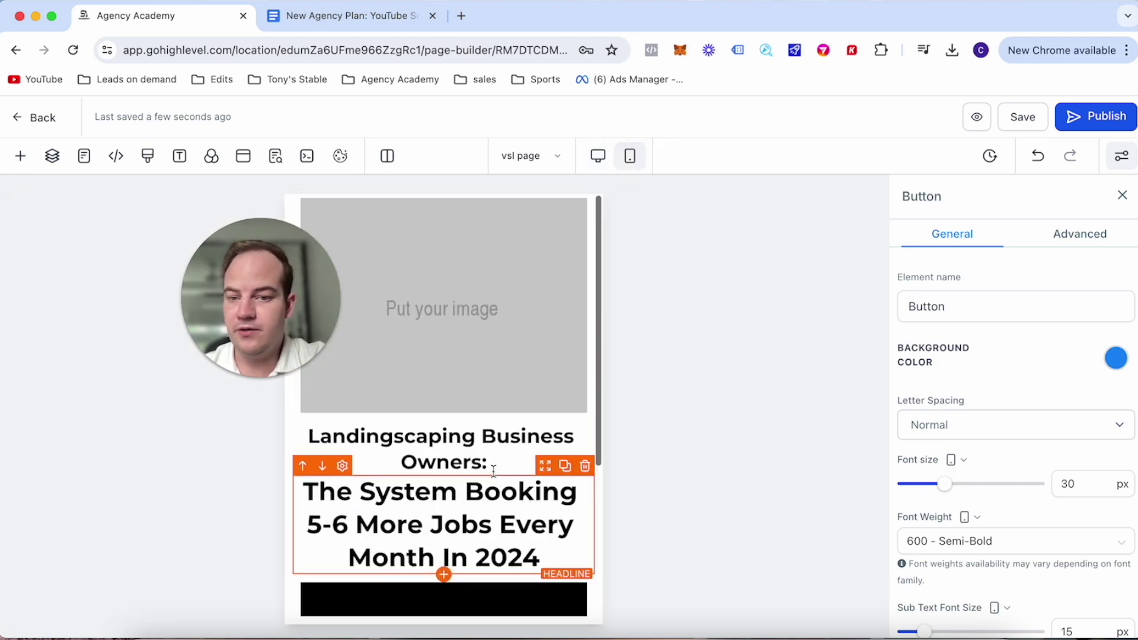
{"action": "left_click", "coordinate": [387, 435]}
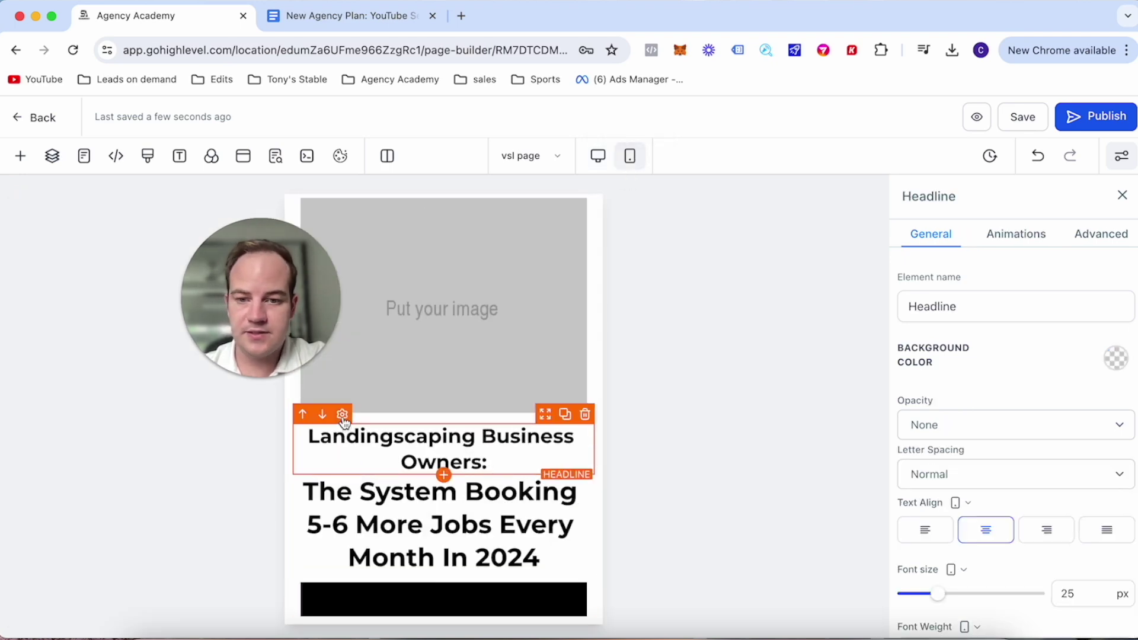
{"action": "scroll", "coordinate": [937, 444], "scroll_direction": "down", "scroll_amount": 1}
{"action": "scroll", "coordinate": [937, 445], "scroll_direction": "down", "scroll_amount": 2}
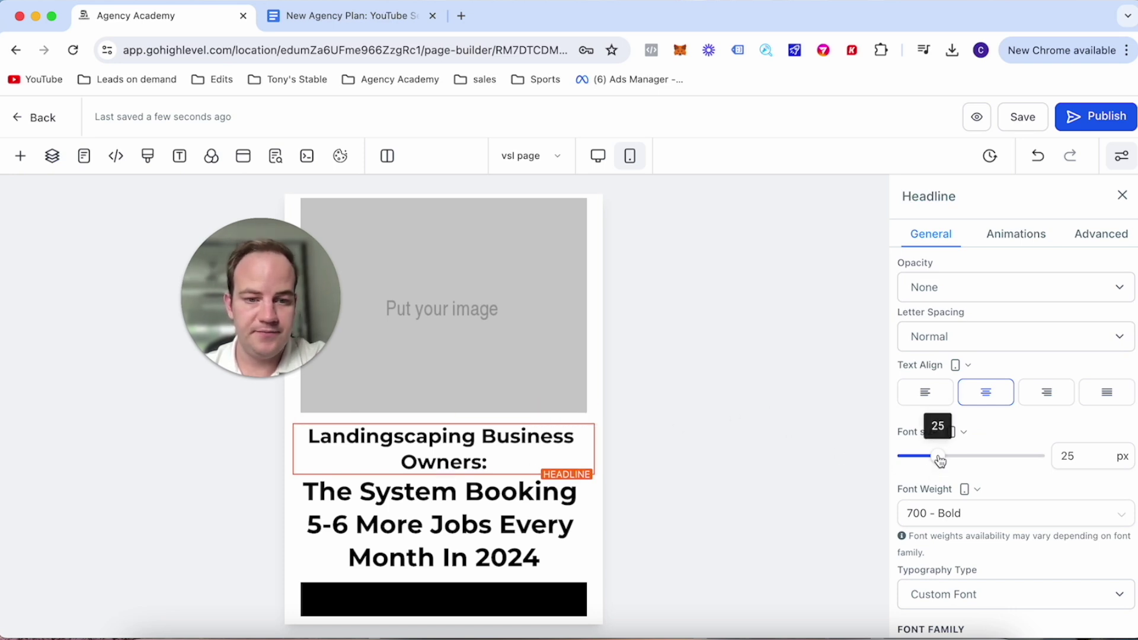
{"action": "left_click_drag", "start_coordinate": [938, 461], "coordinate": [937, 461]}
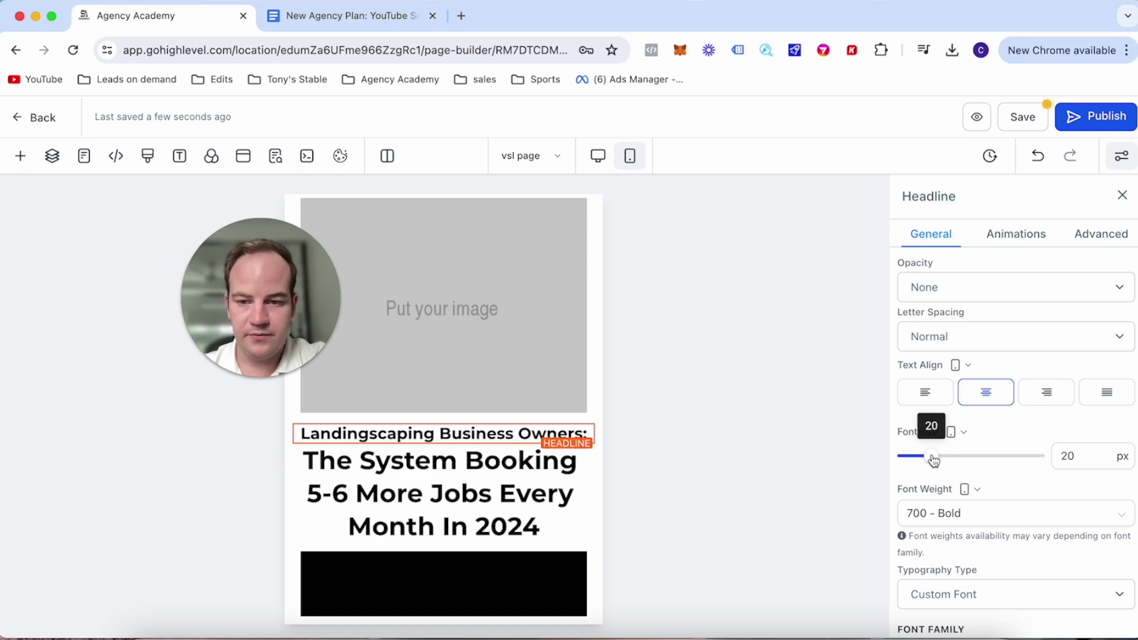
Correct the upper headline's spelling to "Landscaping Business Owners:".
{"action": "left_click", "coordinate": [368, 434]}
{"action": "key", "text": "BackSpace"}
{"action": "key", "text": "BackSpace"}
{"action": "key", "text": "BackSpace"}
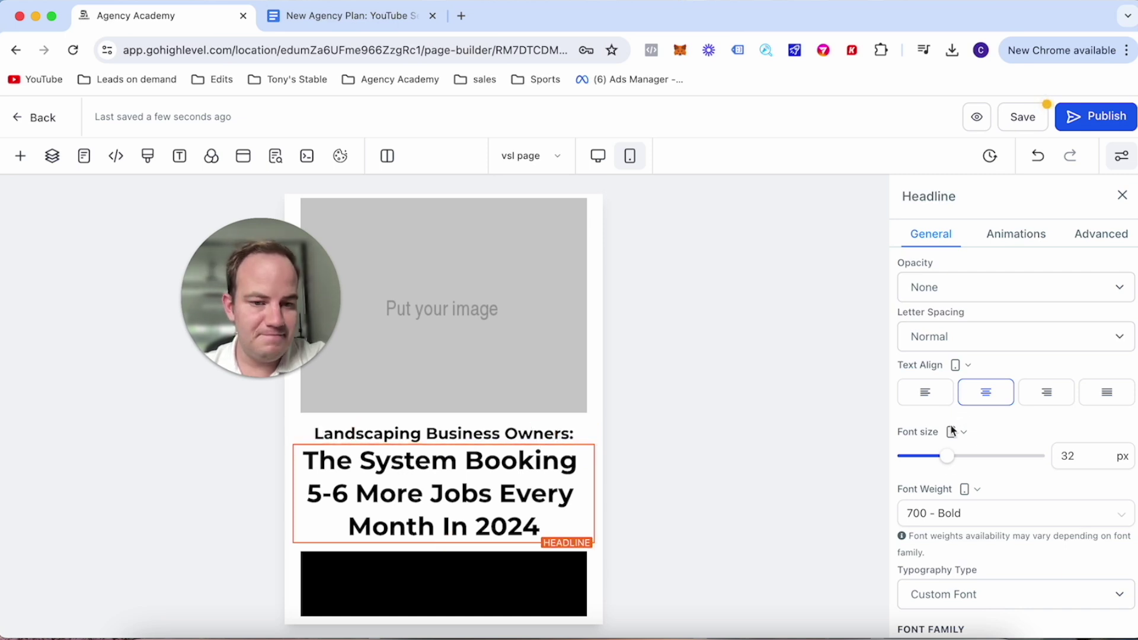
Shrink the main headline's mobile font size so it fits on two lines, and set the upper headline's to 16 px.
{"action": "left_click_drag", "start_coordinate": [931, 457], "coordinate": [943, 465]}
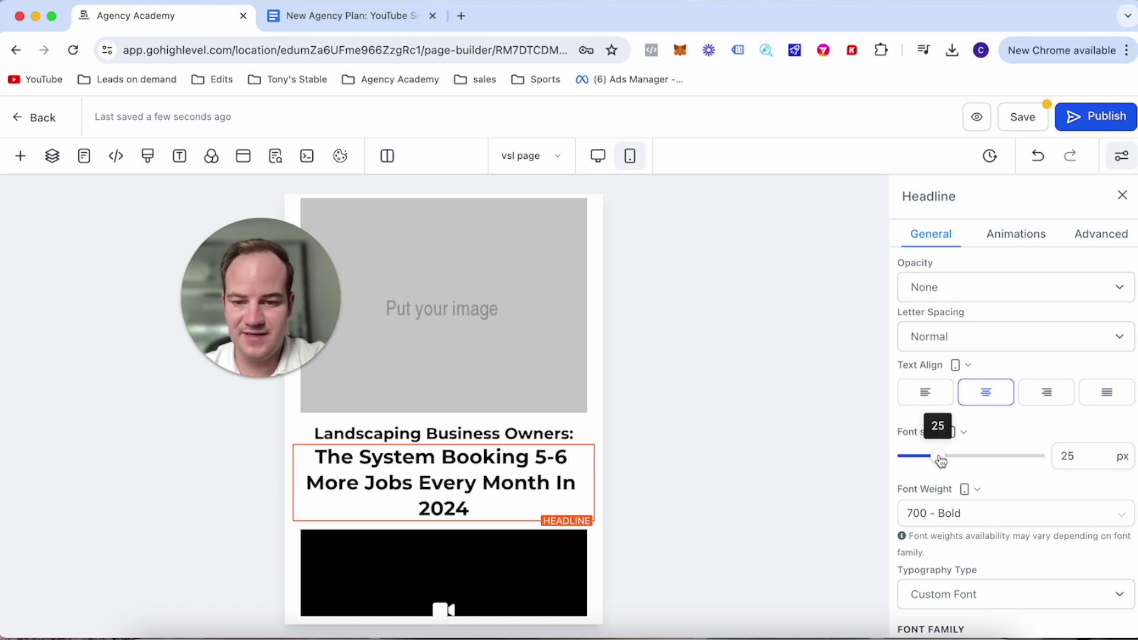
{"action": "left_click_drag", "start_coordinate": [941, 461], "coordinate": [939, 461]}
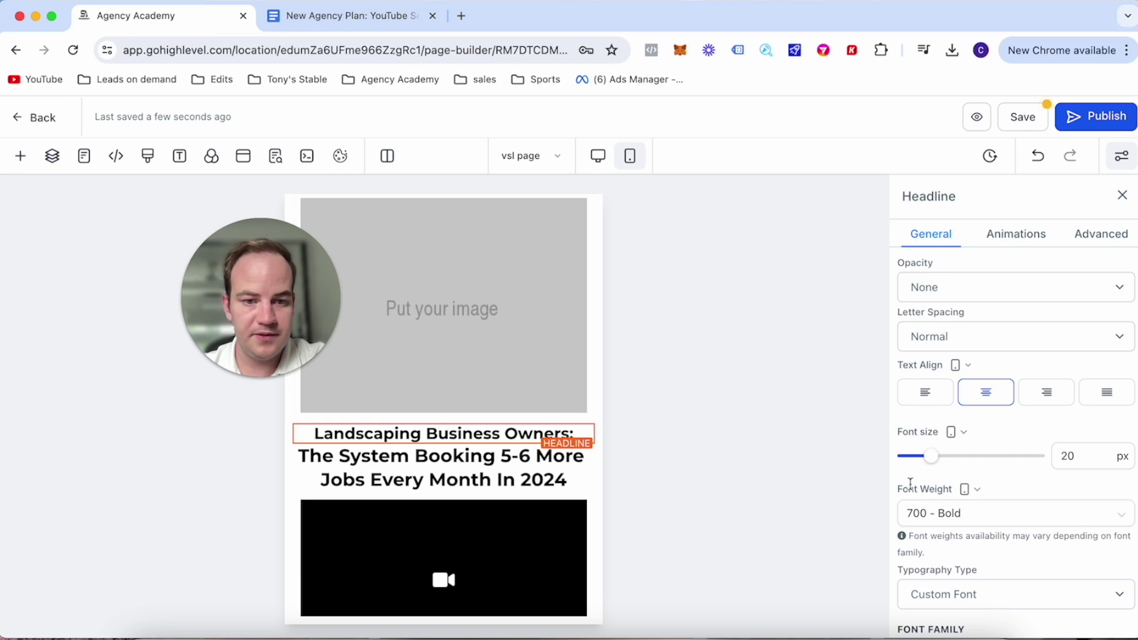
{"action": "left_click_drag", "start_coordinate": [934, 461], "coordinate": [928, 461]}
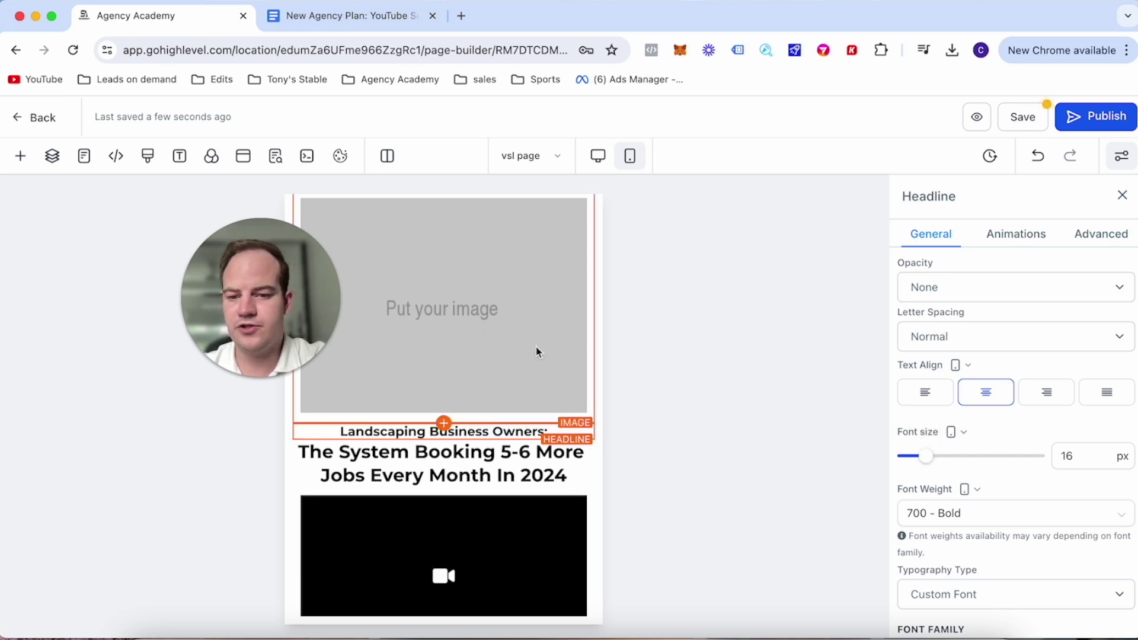
{"action": "scroll", "coordinate": [536, 347], "scroll_direction": "down", "scroll_amount": 3}
{"action": "left_click", "coordinate": [409, 547]}
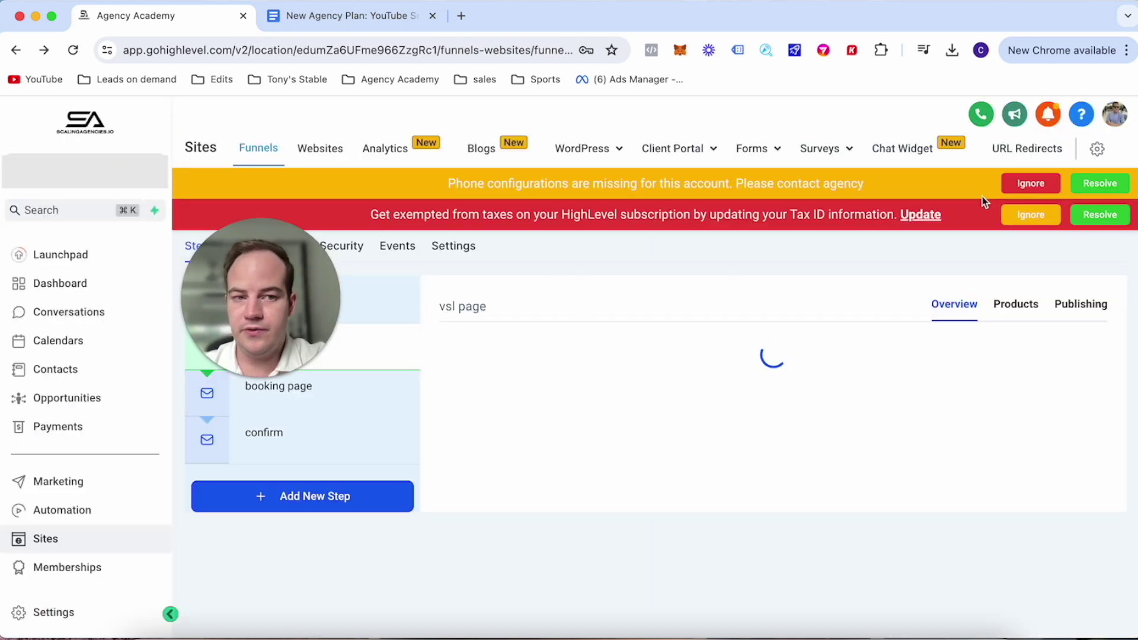
Ignore the phone configuration and tax exemption notices and reopen the vsl page in the page editor.
{"action": "left_click", "coordinate": [1031, 185]}
{"action": "left_click", "coordinate": [1030, 185]}
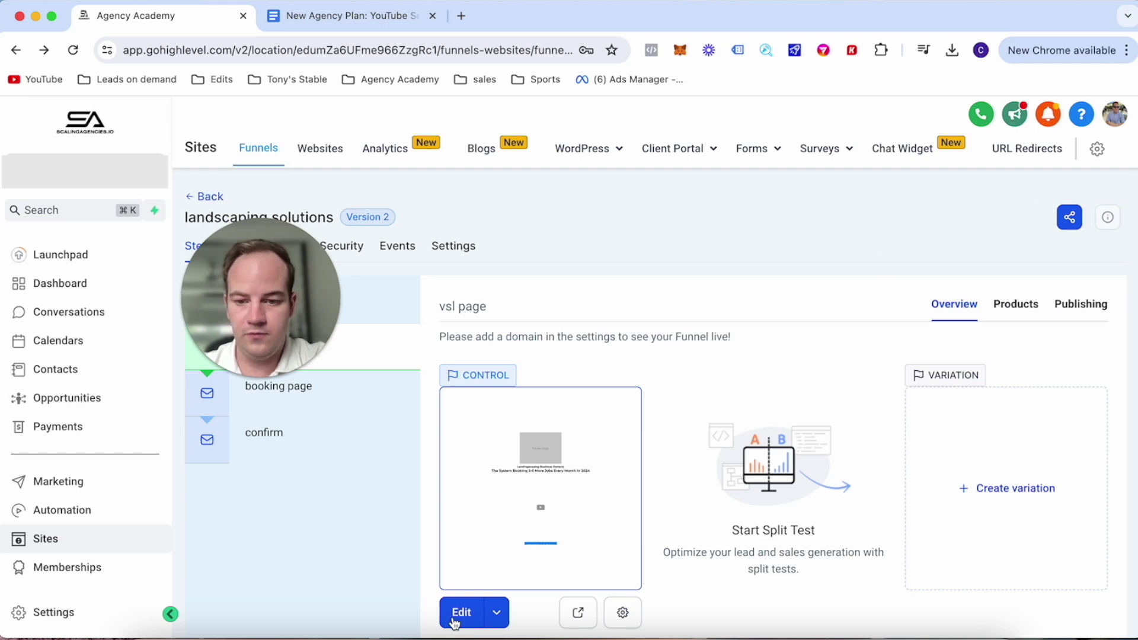
{"action": "left_click", "coordinate": [455, 378]}
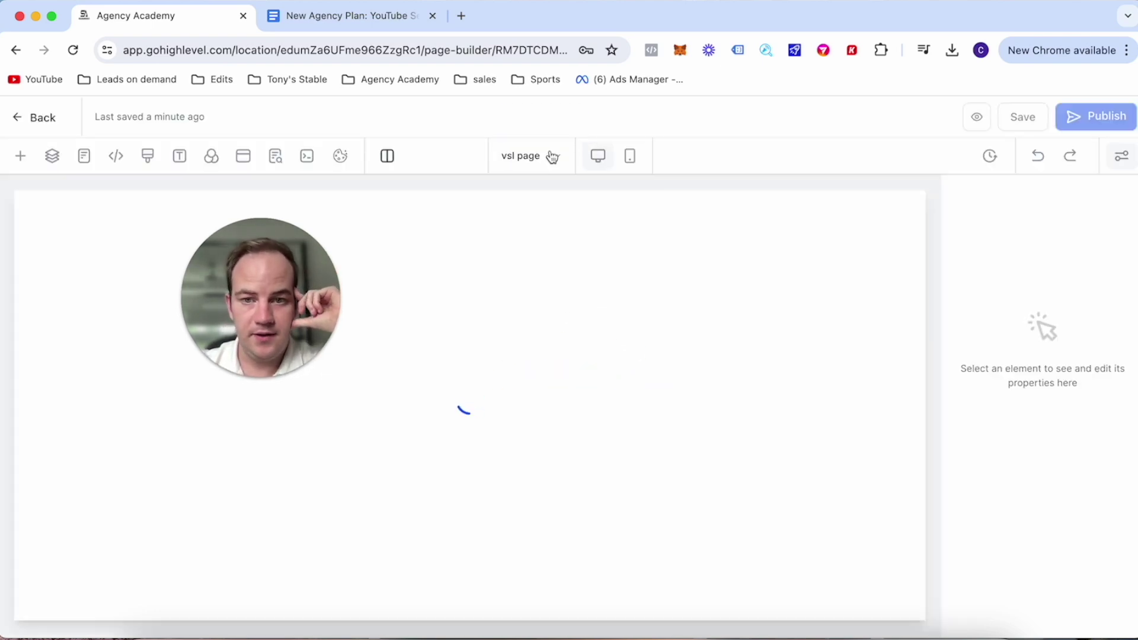
In mobile mode, correct the upper headline to "Landscaping Business Owners:" and set its font size to 16 px.
{"action": "left_click", "coordinate": [631, 159]}
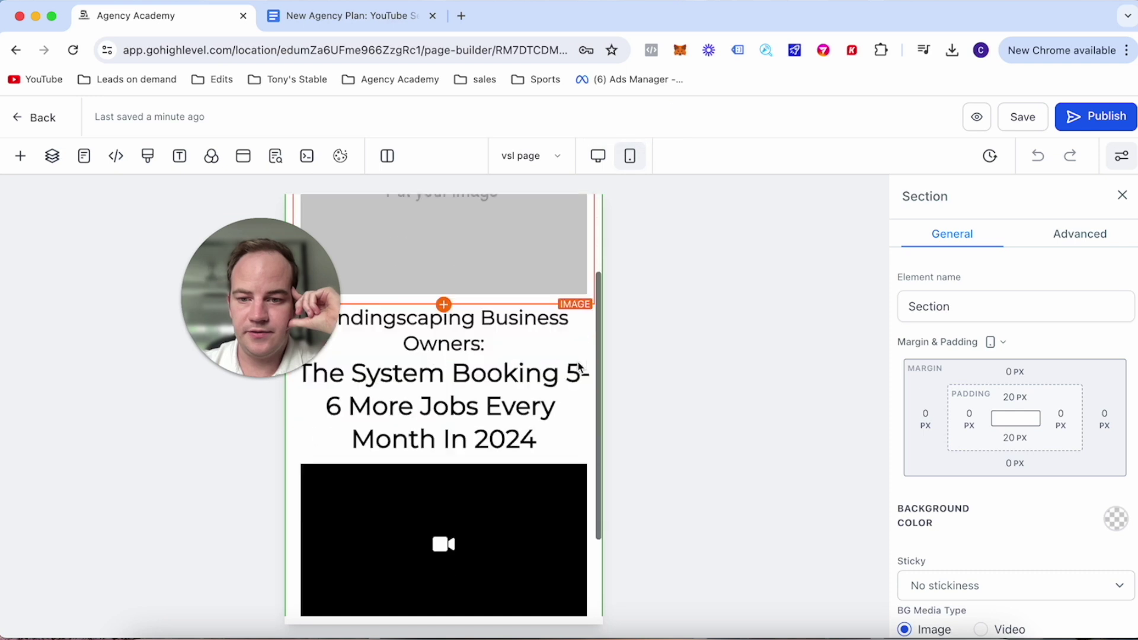
{"action": "scroll", "coordinate": [579, 368], "scroll_direction": "down", "scroll_amount": 3}
{"action": "scroll", "coordinate": [579, 368], "scroll_direction": "up", "scroll_amount": 5}
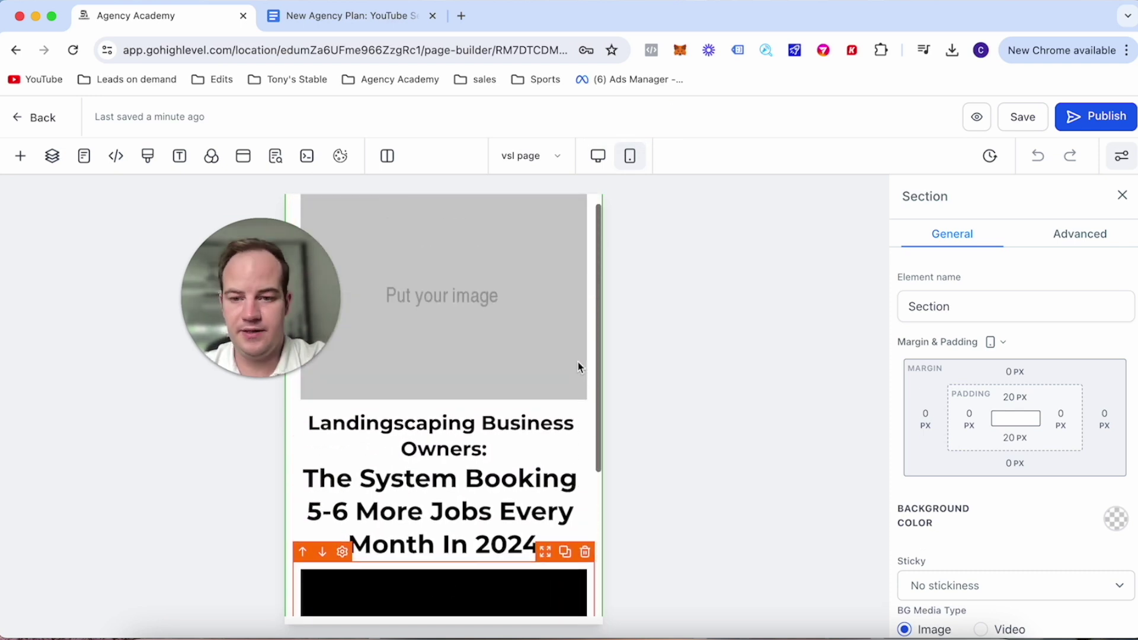
{"action": "left_click", "coordinate": [598, 157]}
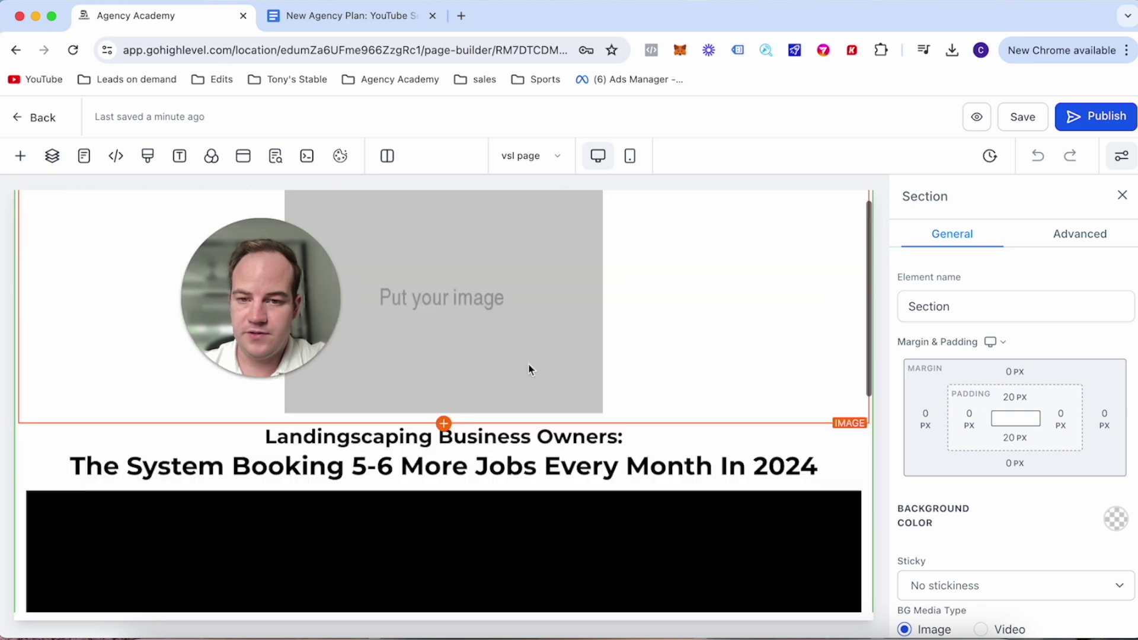
{"action": "left_click", "coordinate": [630, 156]}
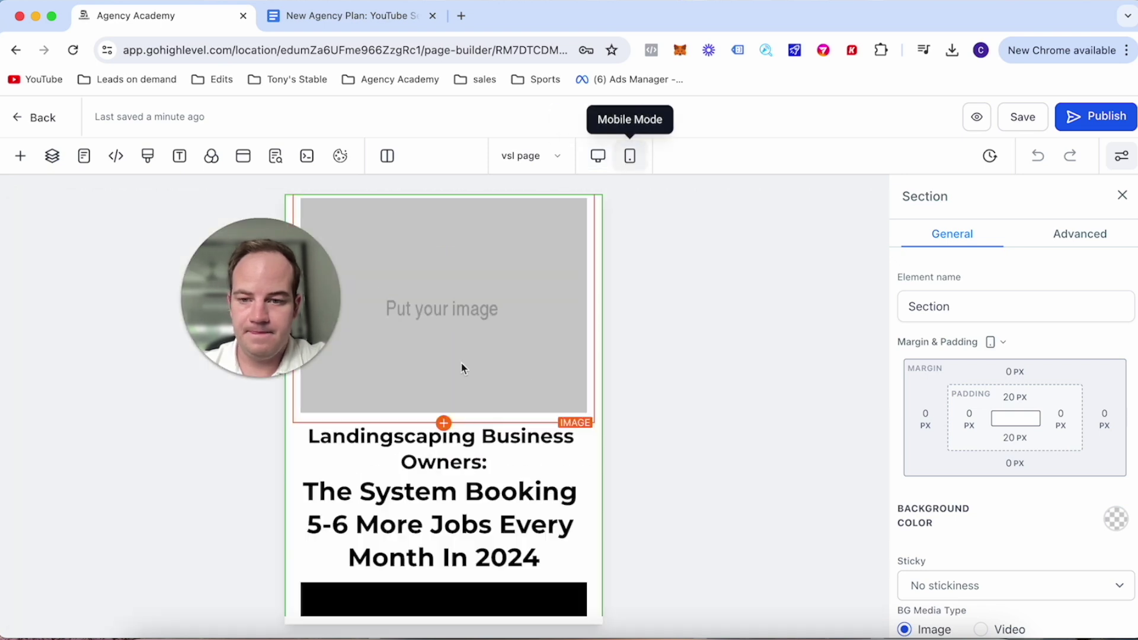
{"action": "left_click", "coordinate": [395, 438]}
{"action": "key", "text": "BackSpace"}
{"action": "key", "text": "BackSpace"}
{"action": "key", "text": "BackSpace"}
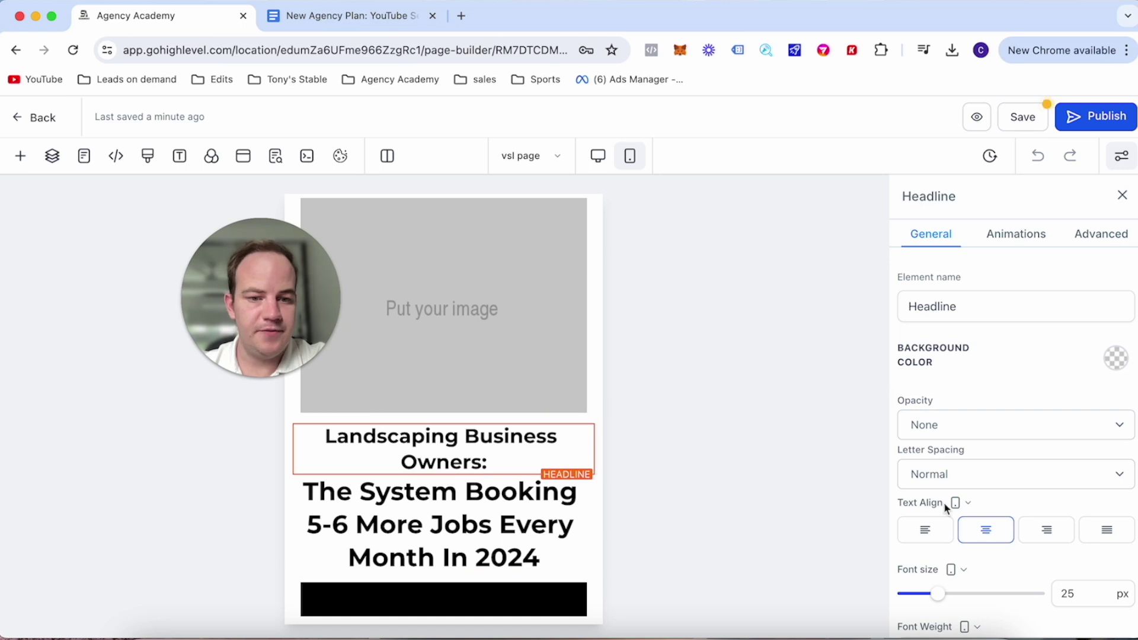
{"action": "left_click_drag", "start_coordinate": [933, 595], "coordinate": [927, 597]}
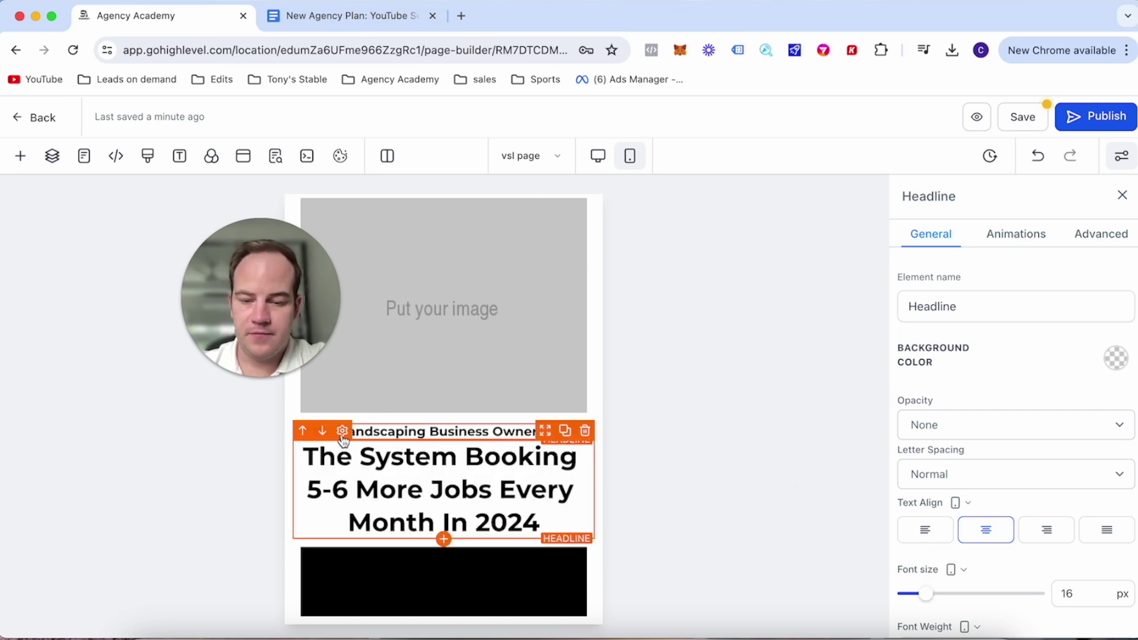
Set the SCHEDULE CALL button's mobile font size to 23 px.
{"action": "scroll", "coordinate": [314, 522], "scroll_direction": "down", "scroll_amount": 3}
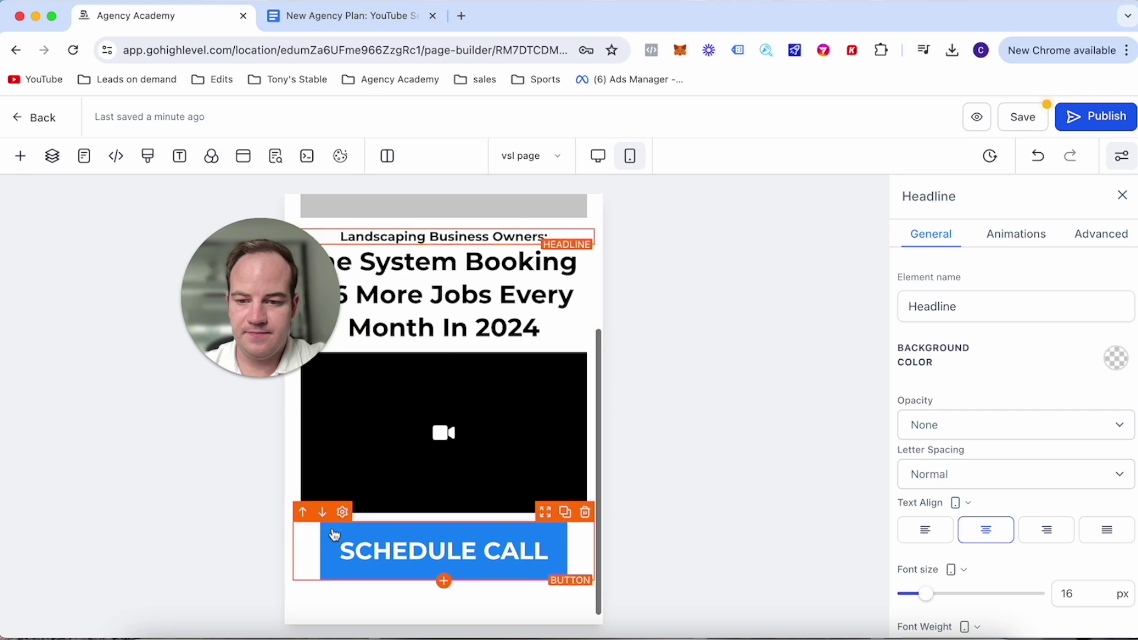
{"action": "left_click", "coordinate": [349, 521]}
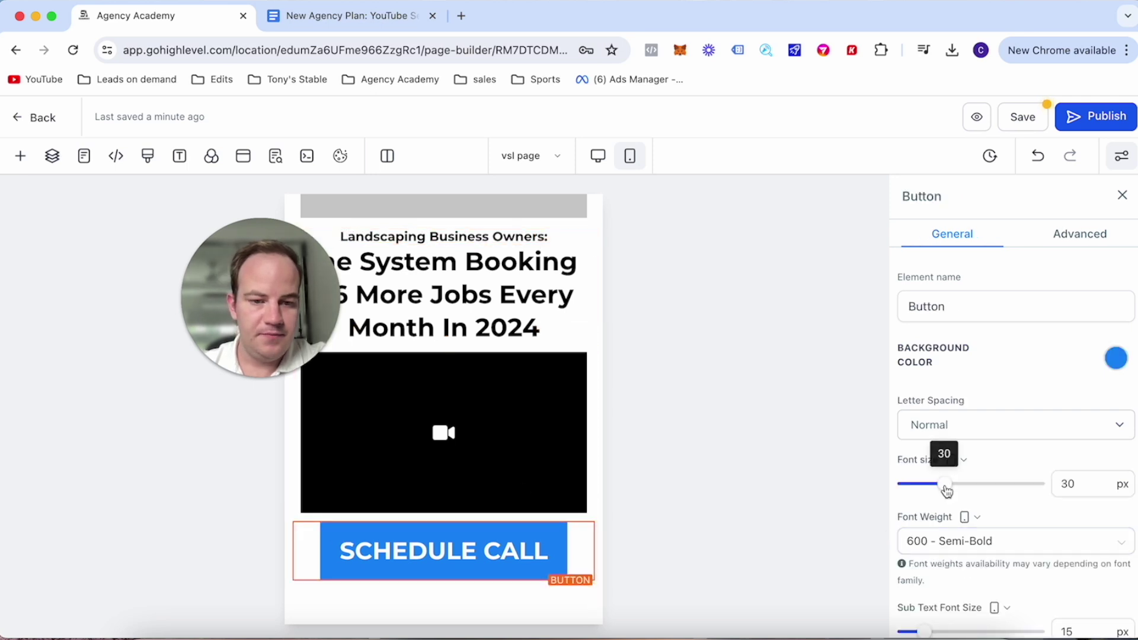
{"action": "left_click_drag", "start_coordinate": [946, 491], "coordinate": [937, 491]}
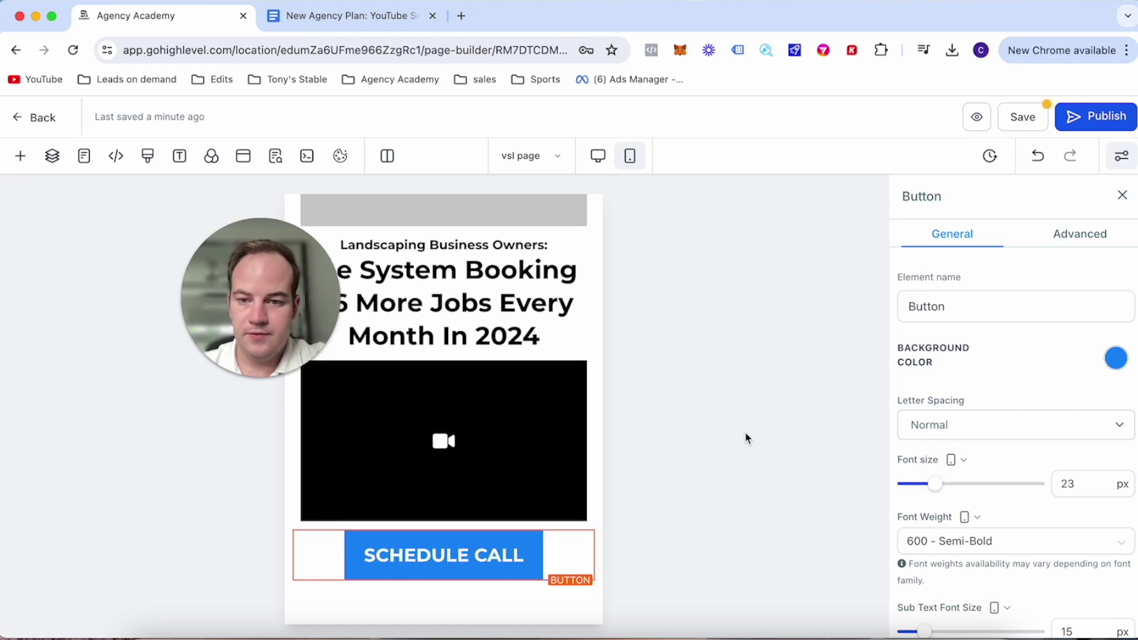
{"action": "scroll", "coordinate": [528, 435], "scroll_direction": "up", "scroll_amount": 3}
{"action": "scroll", "coordinate": [529, 435], "scroll_direction": "down", "scroll_amount": 4}
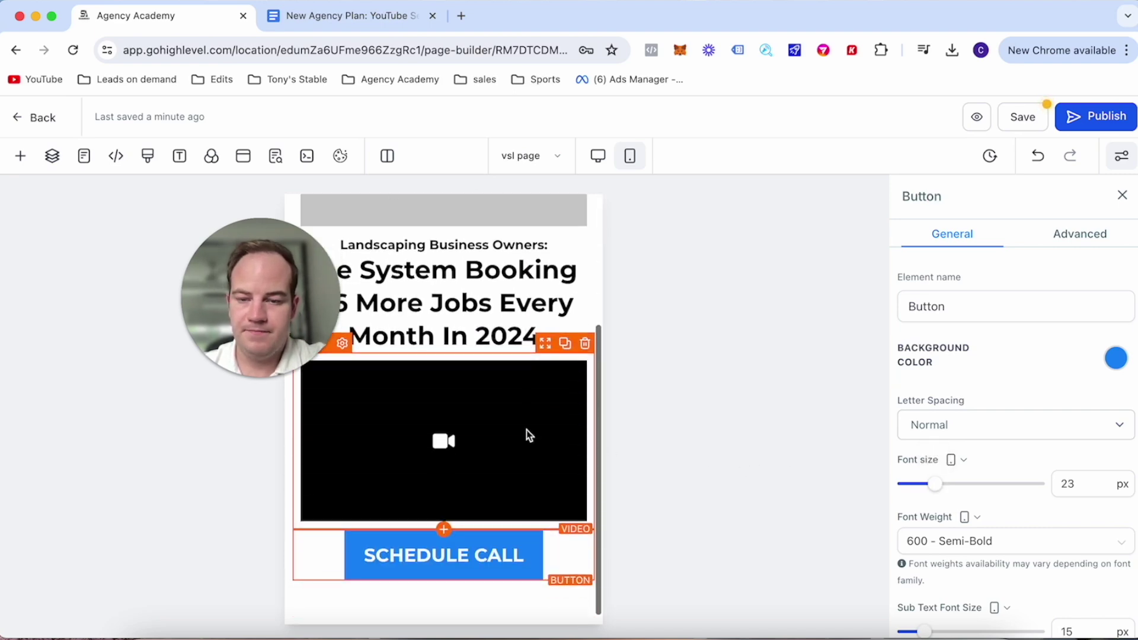
Save the vsl page, return the editor to desktop mode, and close the SEO meta data and button settings.
{"action": "scroll", "coordinate": [515, 409], "scroll_direction": "up", "scroll_amount": 4}
{"action": "left_click", "coordinate": [1040, 118]}
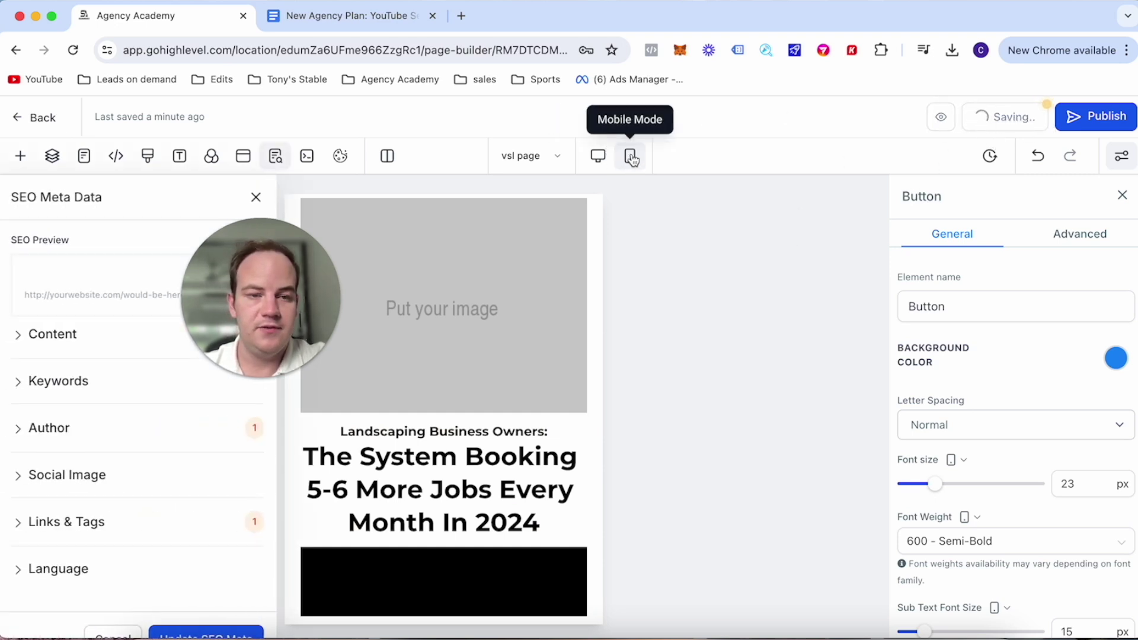
{"action": "left_click", "coordinate": [600, 161]}
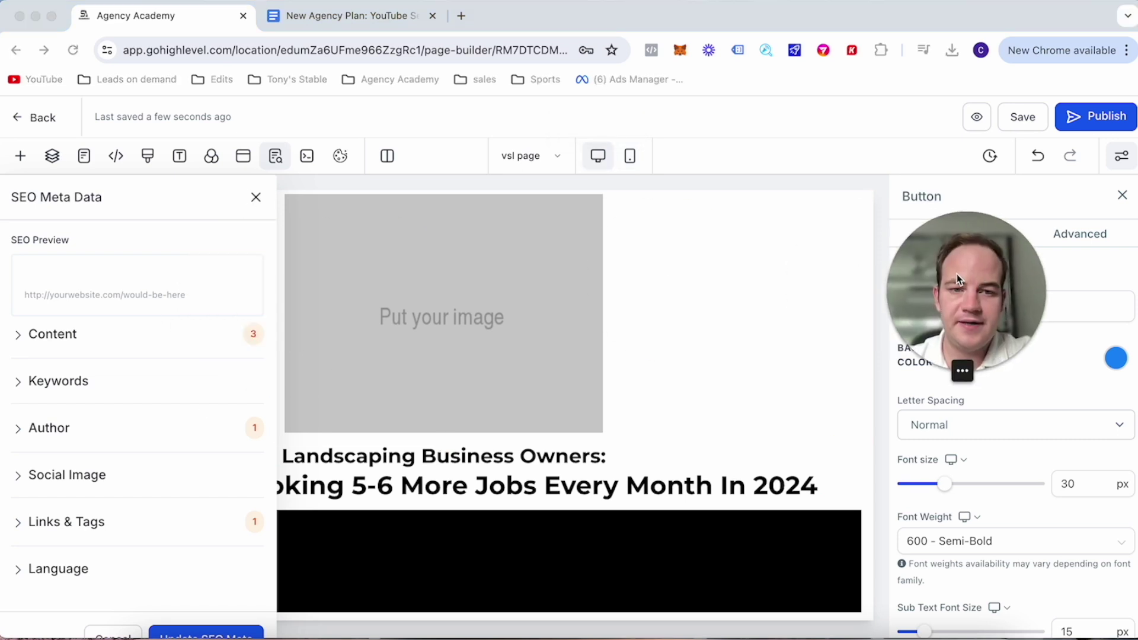
{"action": "left_click", "coordinate": [257, 199]}
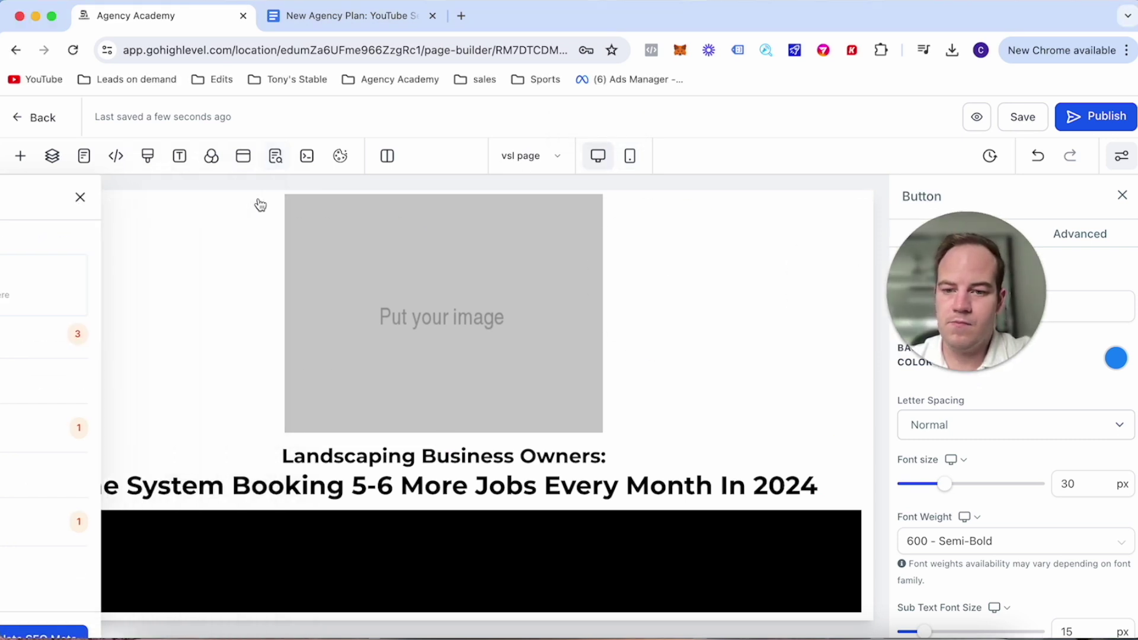
{"action": "scroll", "coordinate": [400, 445], "scroll_direction": "down", "scroll_amount": 3}
{"action": "scroll", "coordinate": [402, 445], "scroll_direction": "down", "scroll_amount": 5}
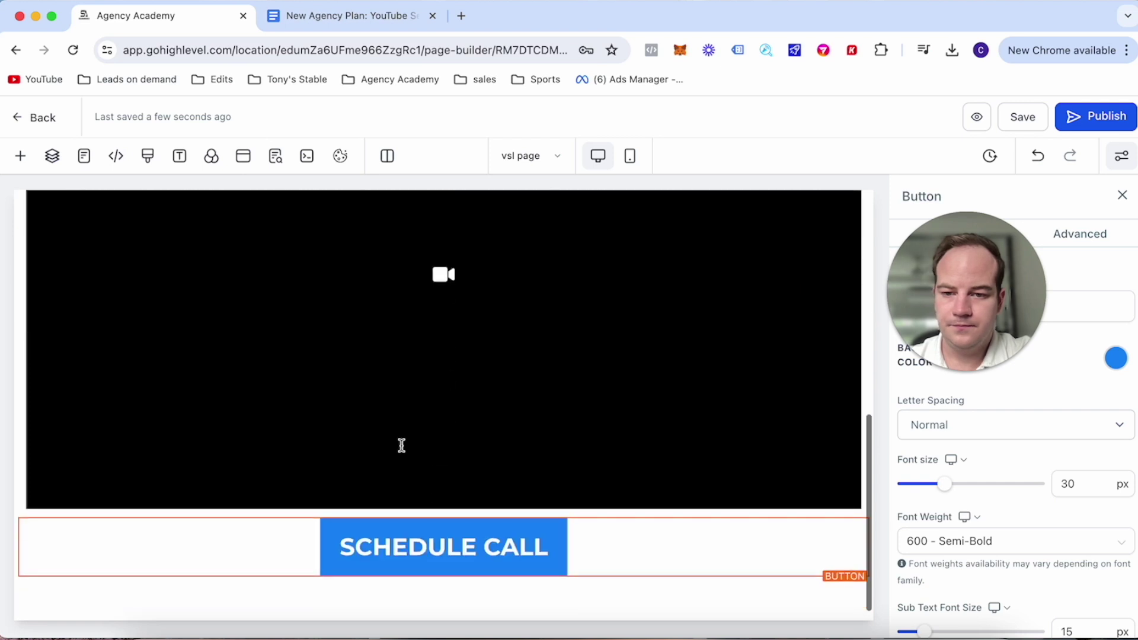
{"action": "scroll", "coordinate": [401, 445], "scroll_direction": "up", "scroll_amount": 7}
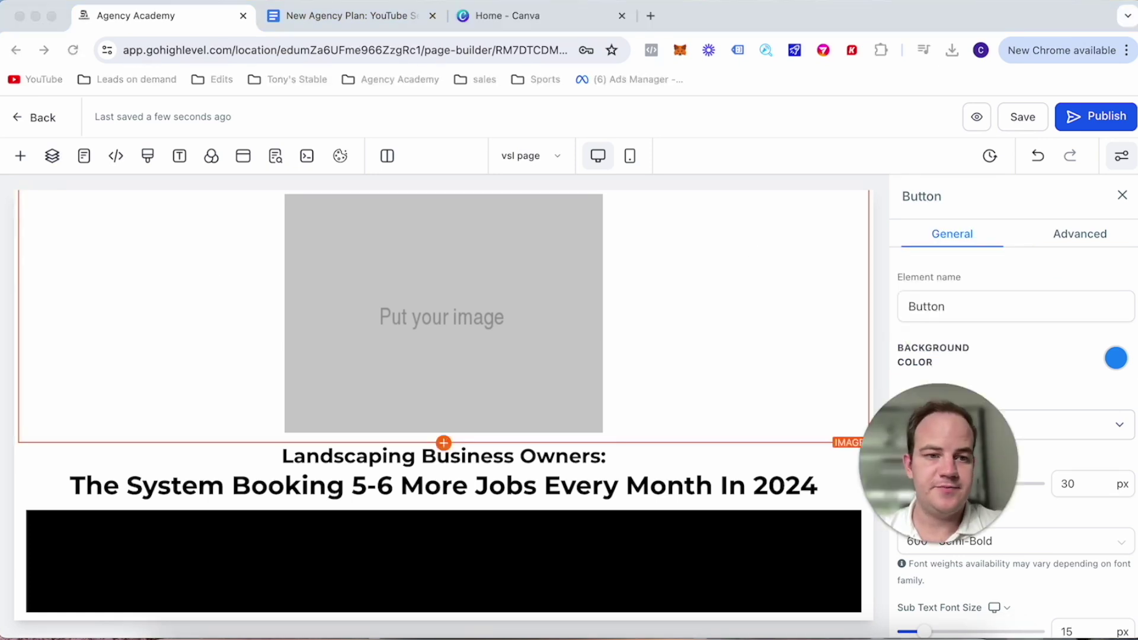
{"action": "left_click", "coordinate": [1122, 195]}
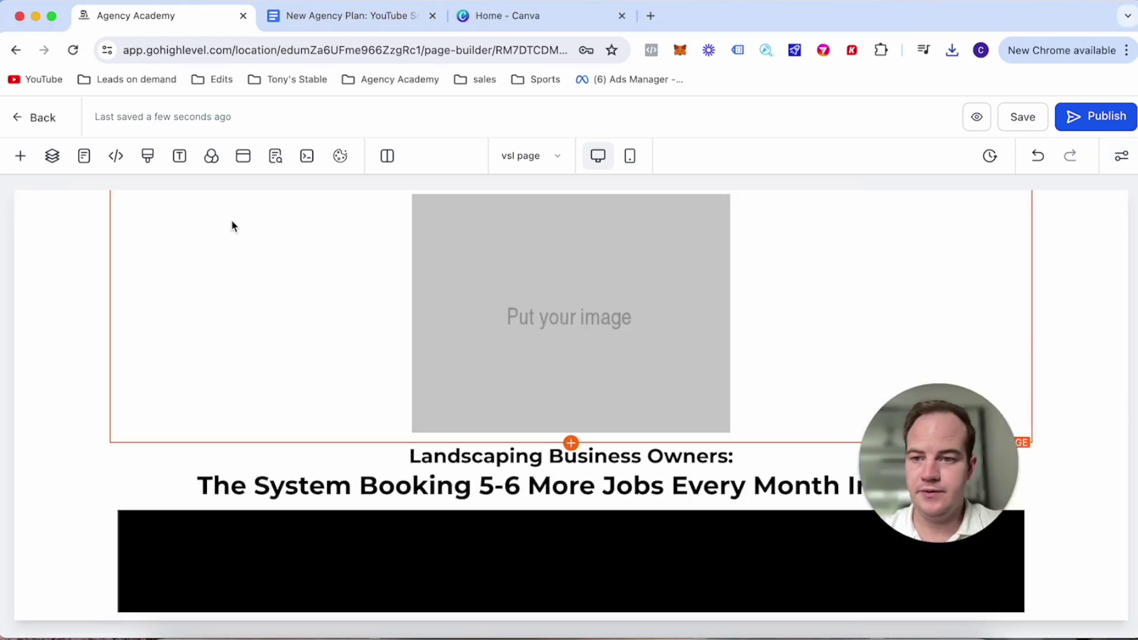
Set the placeholder image's top margin to -16 px.
{"action": "left_click", "coordinate": [222, 265]}
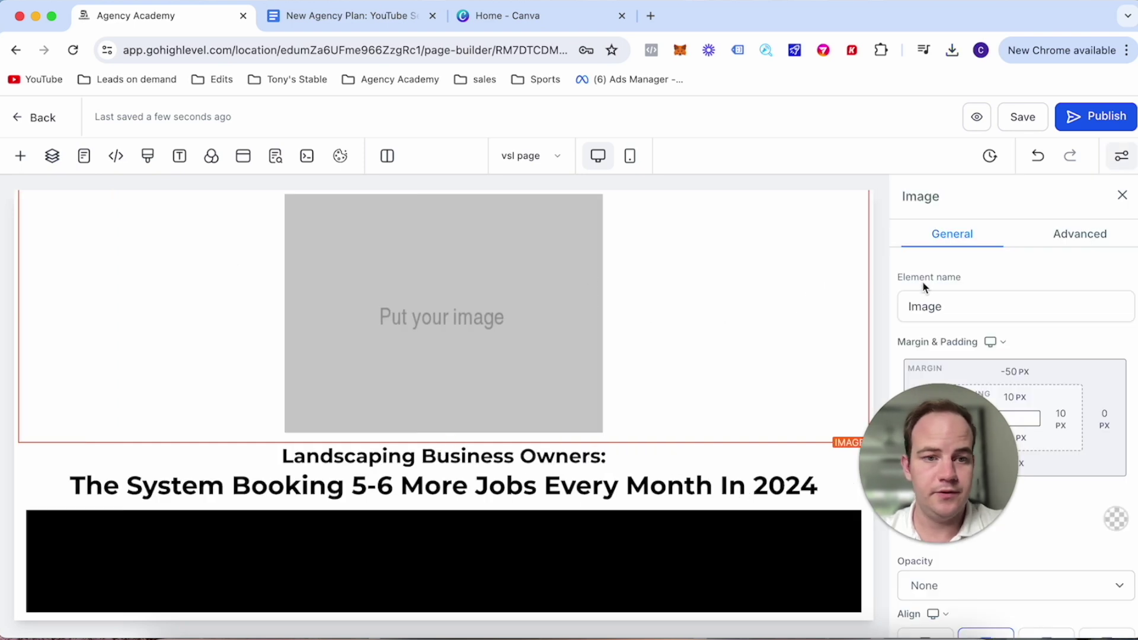
{"action": "left_click", "coordinate": [1013, 372]}
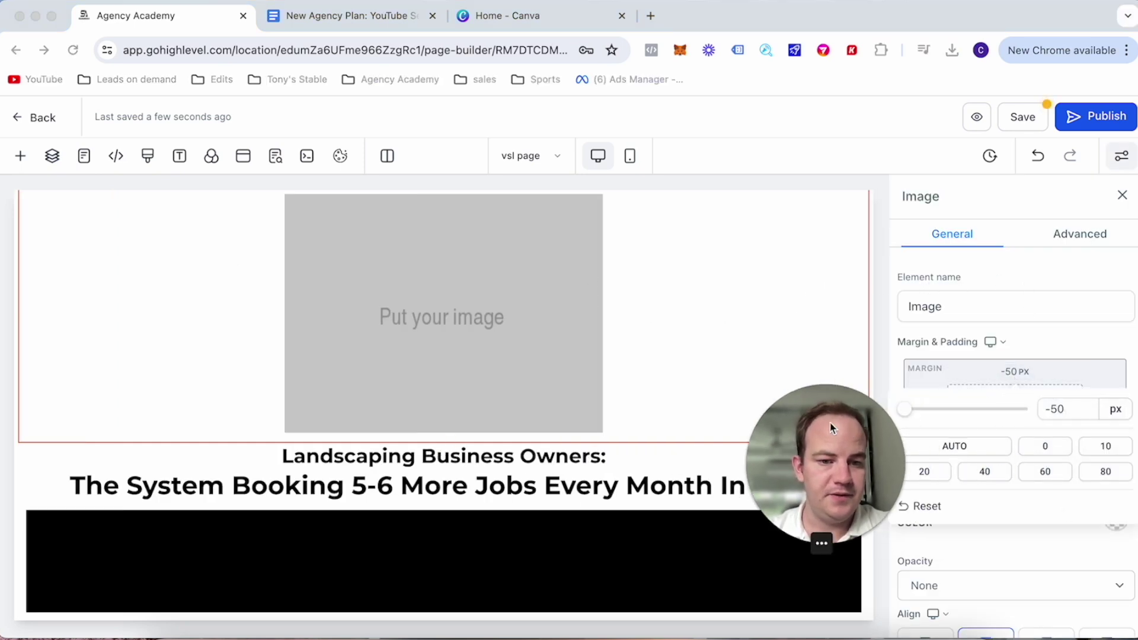
{"action": "left_click_drag", "start_coordinate": [919, 415], "coordinate": [943, 409]}
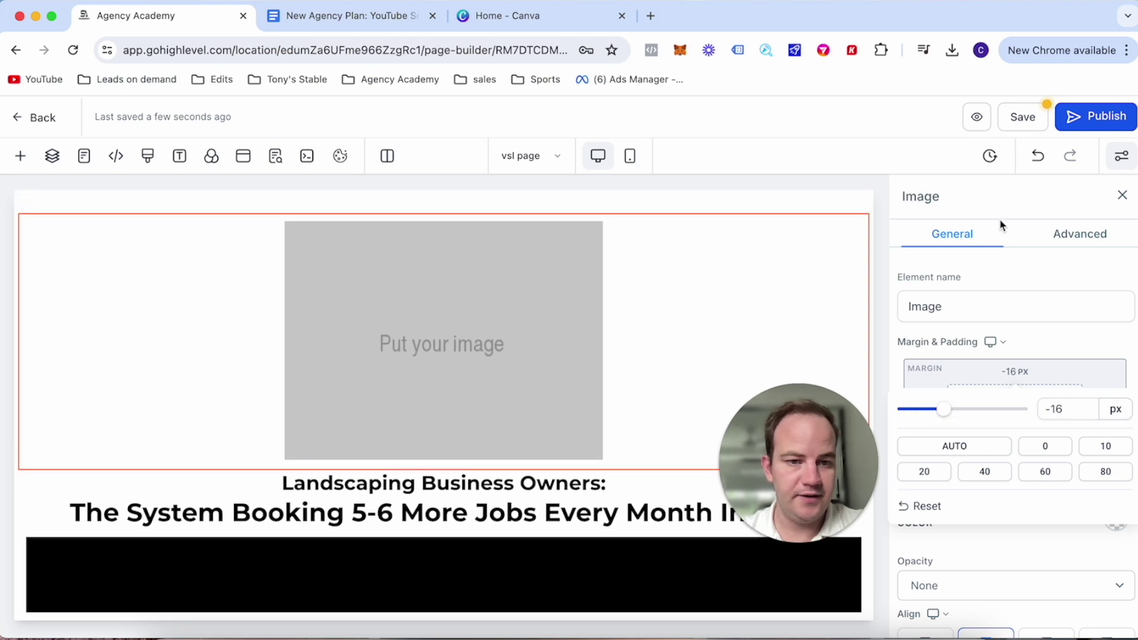
{"action": "left_click", "coordinate": [1122, 195]}
{"action": "left_click", "coordinate": [160, 205]}
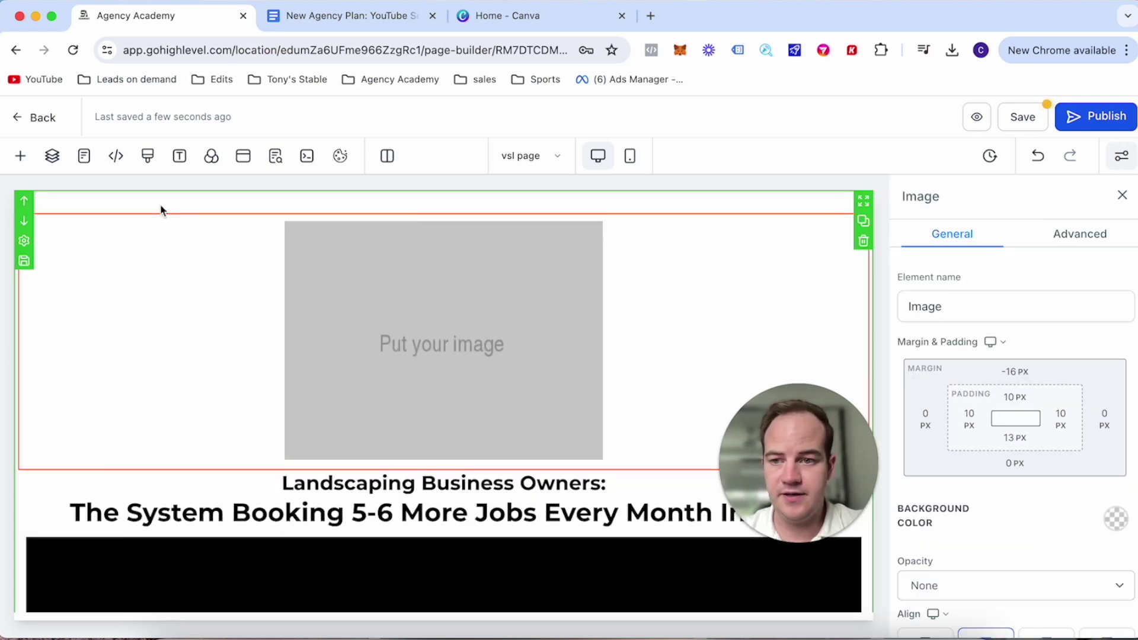
Replace the placeholder image with the Landscape Solutions logo from media storage and set its width to 300 px.
{"action": "scroll", "coordinate": [1034, 397], "scroll_direction": "down", "scroll_amount": 10}
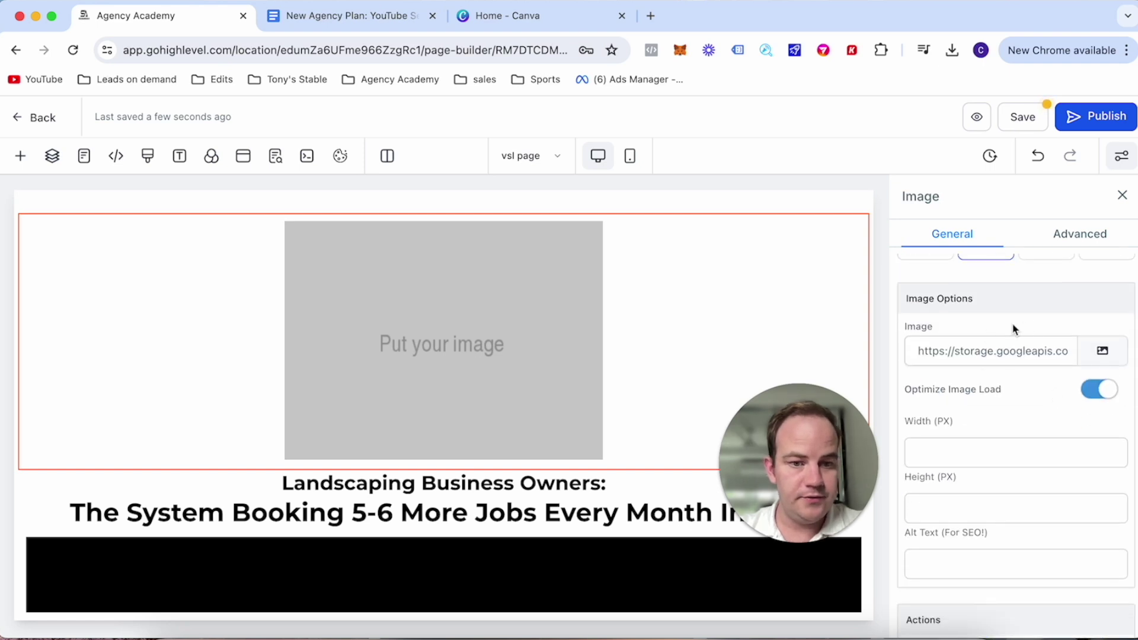
{"action": "left_click", "coordinate": [1103, 352]}
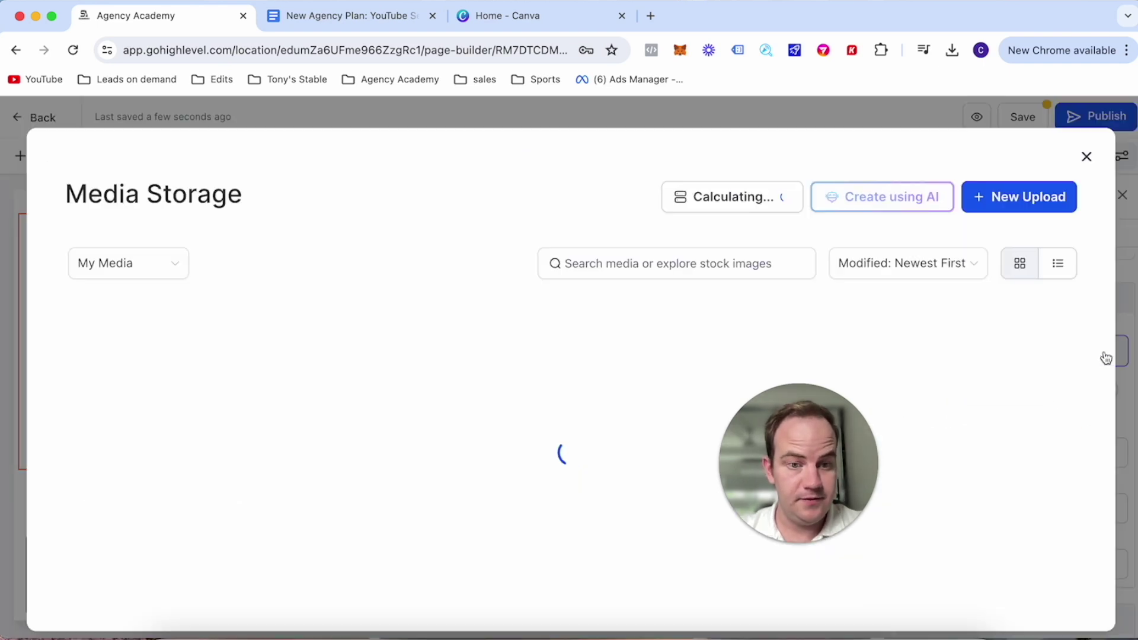
{"action": "left_click", "coordinate": [385, 354]}
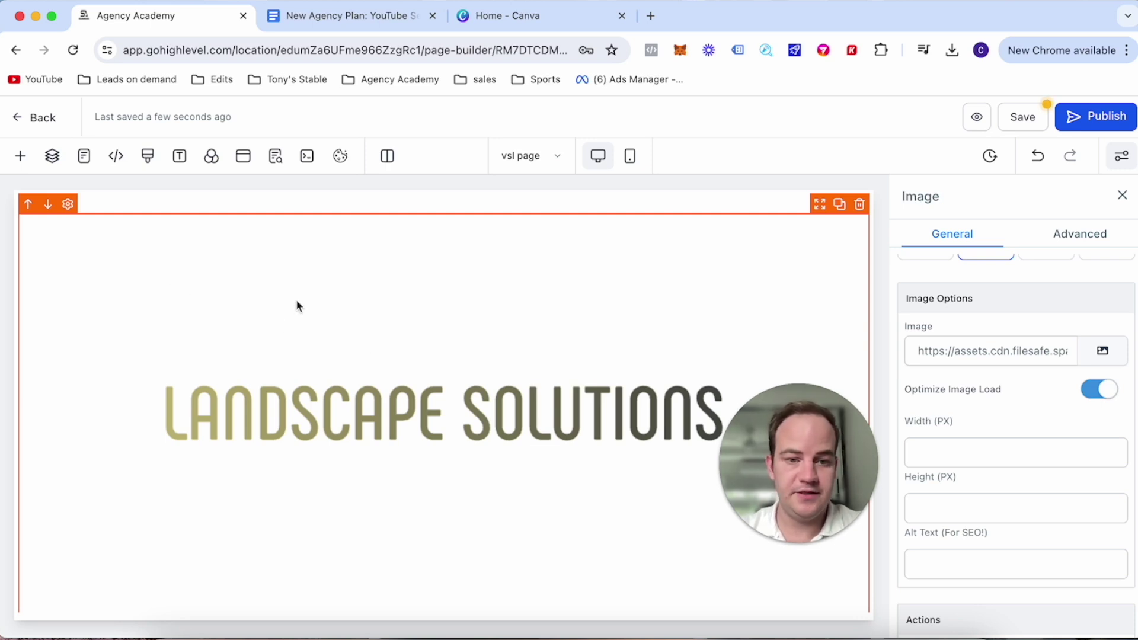
{"action": "left_click", "coordinate": [1018, 452]}
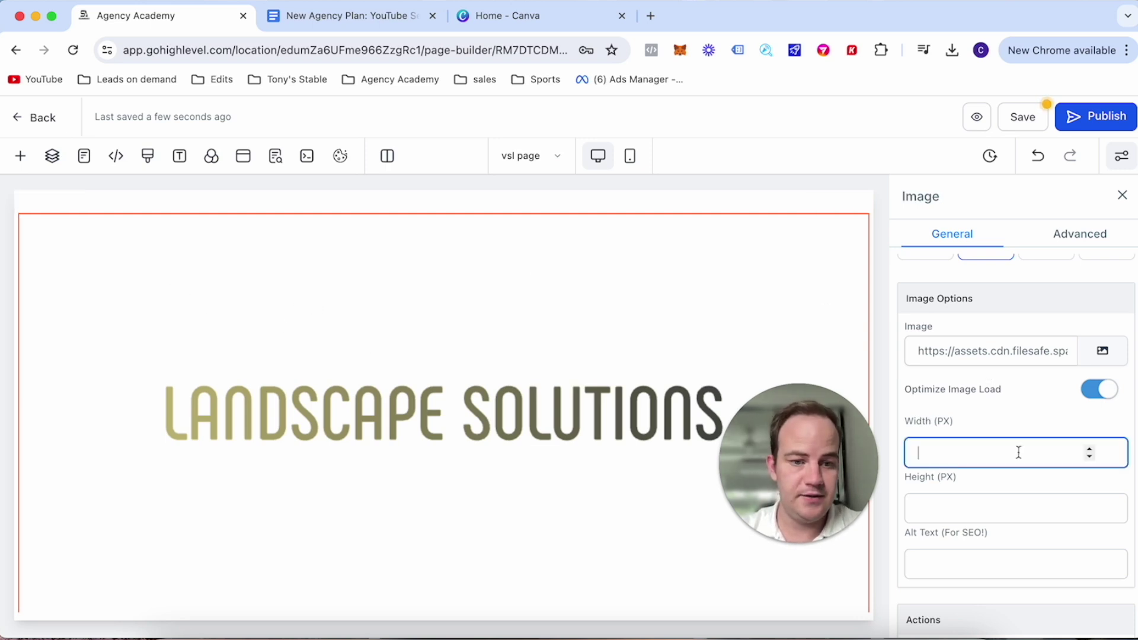
{"action": "type", "text": "300"}
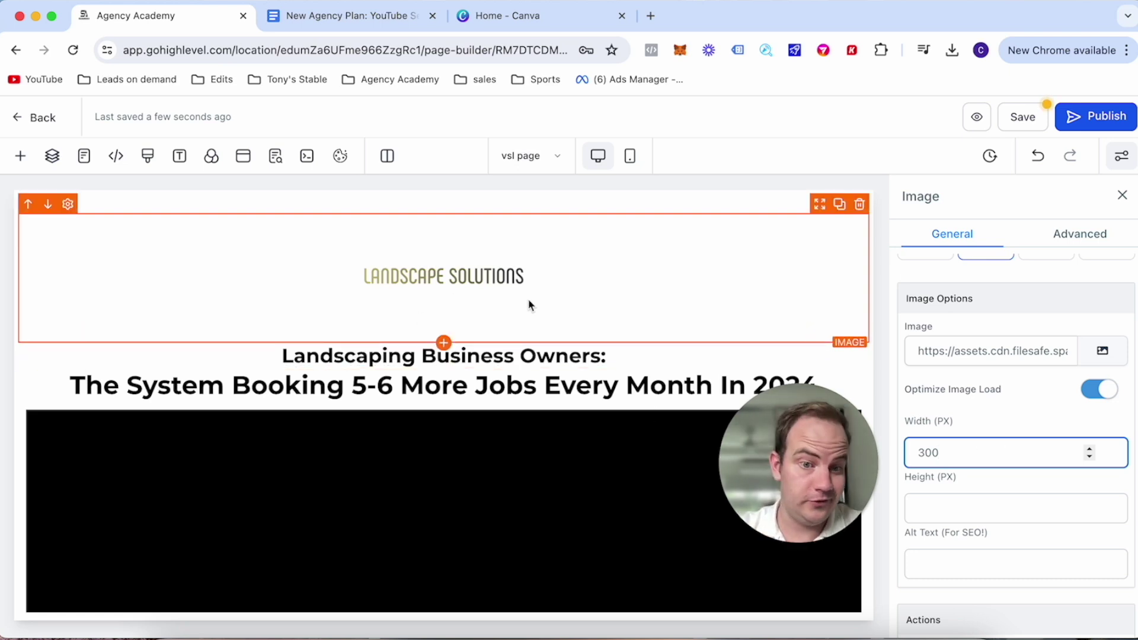
Set the logo image's top margin to -50 px.
{"action": "scroll", "coordinate": [949, 323], "scroll_direction": "up", "scroll_amount": 3}
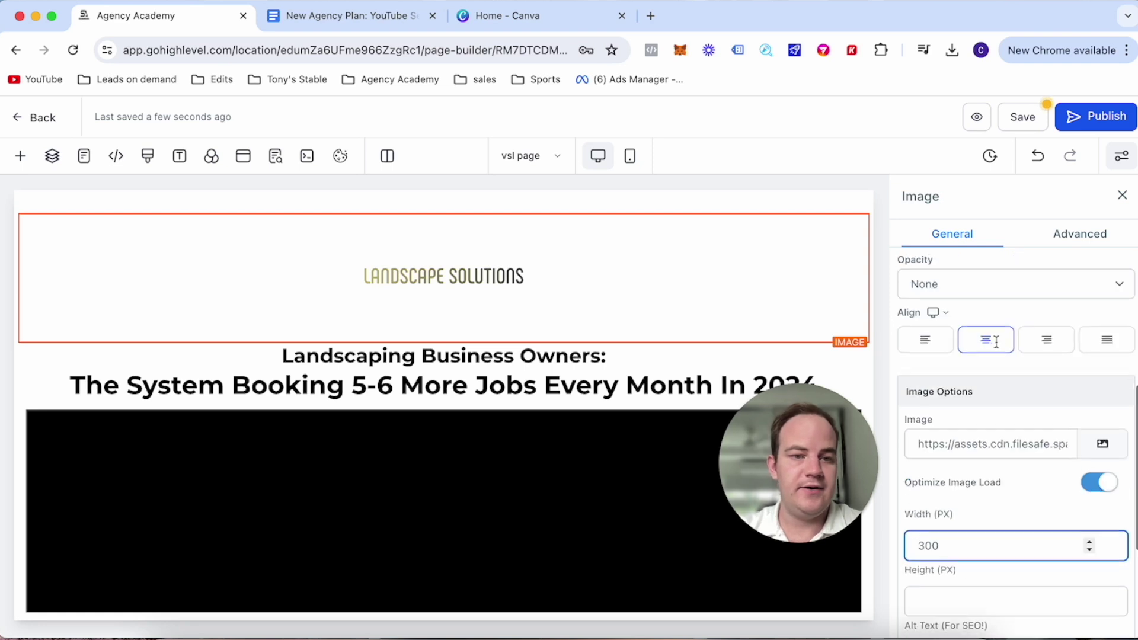
{"action": "left_click", "coordinate": [1048, 236]}
{"action": "left_click", "coordinate": [958, 237]}
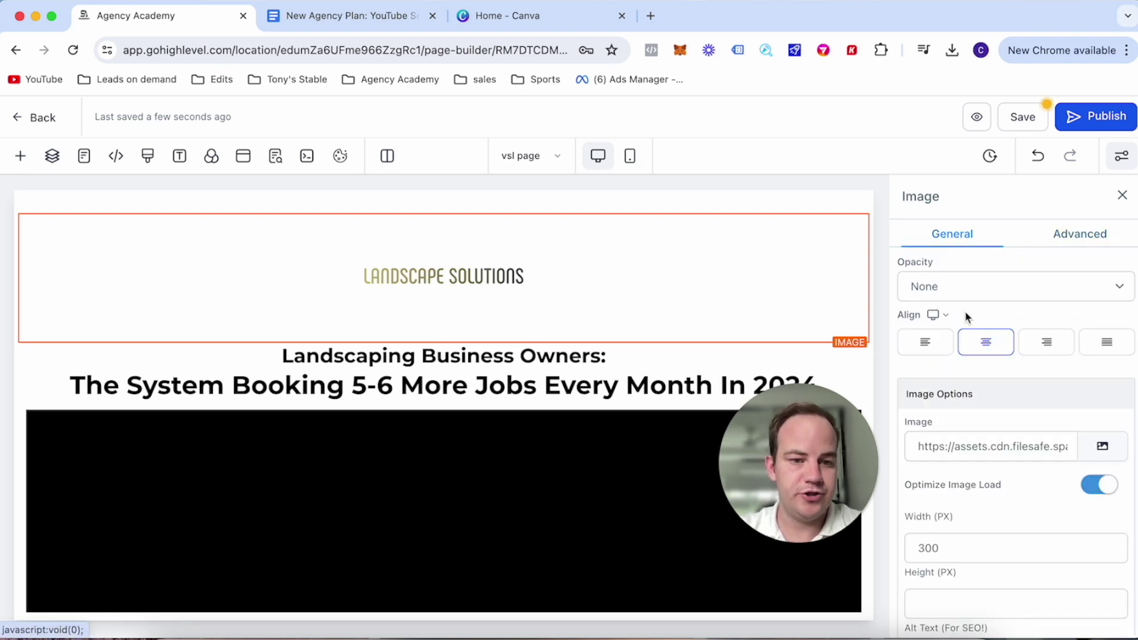
{"action": "scroll", "coordinate": [966, 315], "scroll_direction": "up", "scroll_amount": 5}
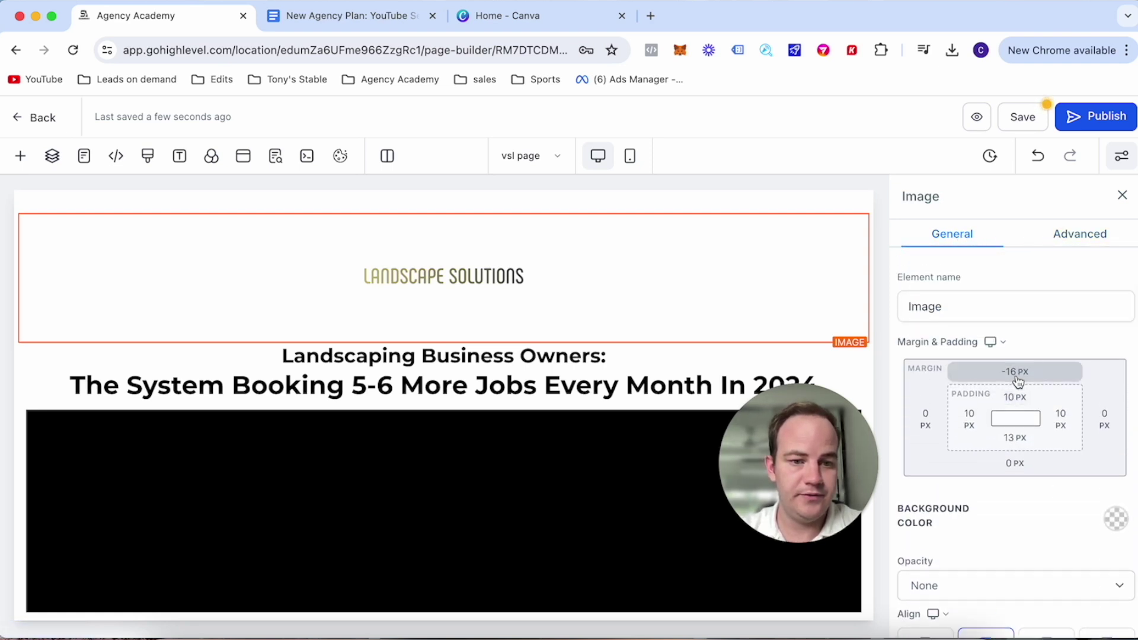
{"action": "left_click", "coordinate": [1015, 372]}
{"action": "left_click_drag", "start_coordinate": [942, 409], "coordinate": [865, 409]}
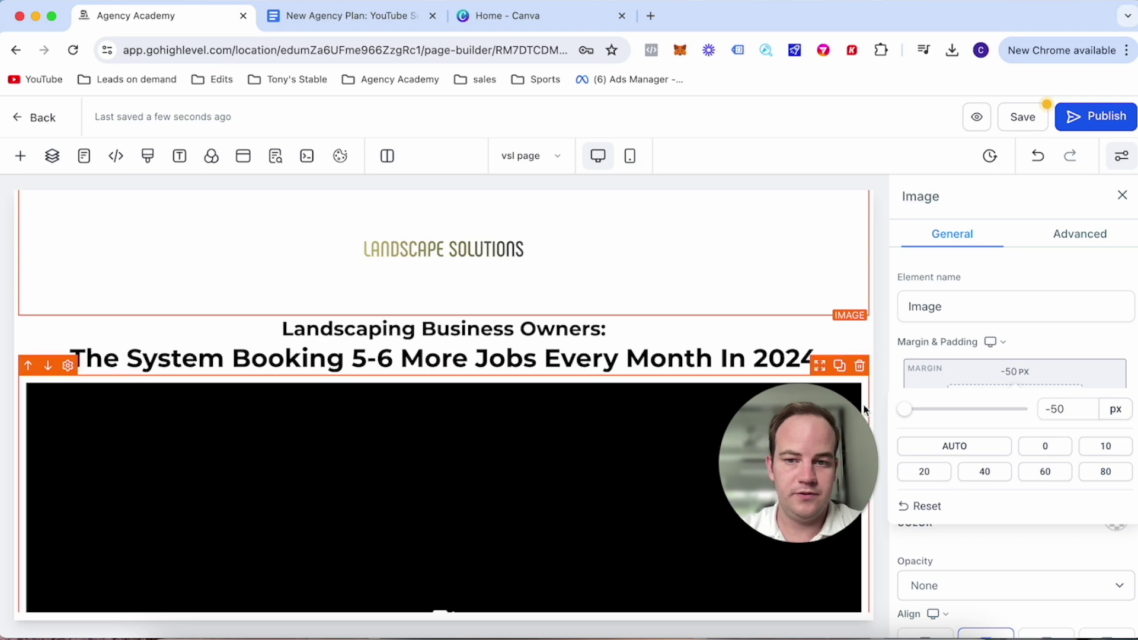
Set the logo image's bottom padding to 0 px.
{"action": "scroll", "coordinate": [987, 346], "scroll_direction": "down", "scroll_amount": 2}
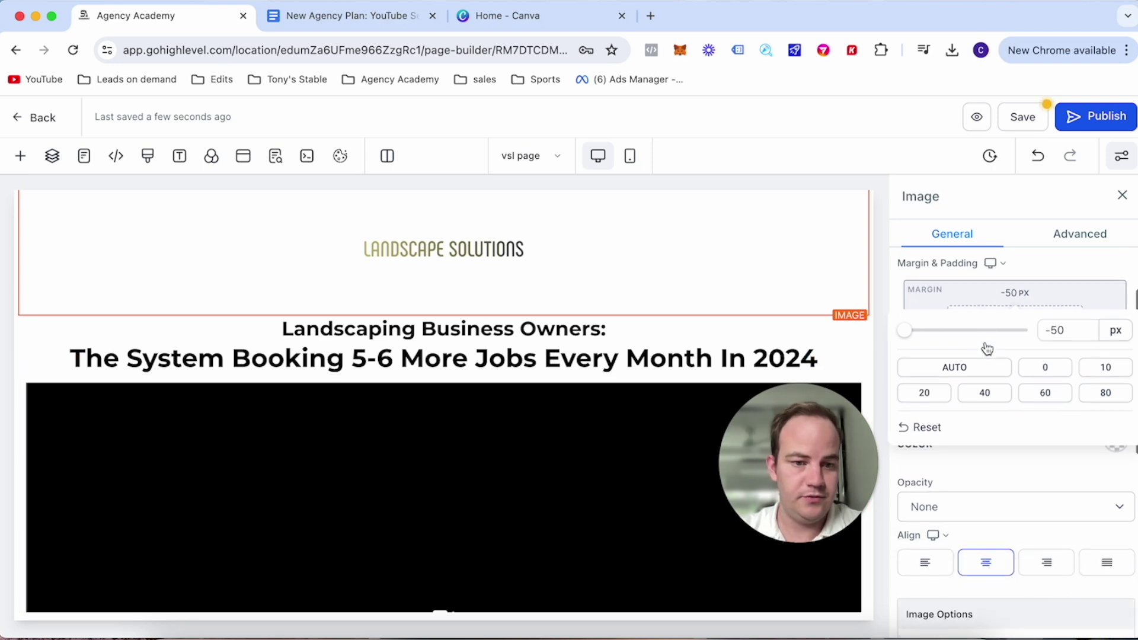
{"action": "left_click", "coordinate": [988, 358]}
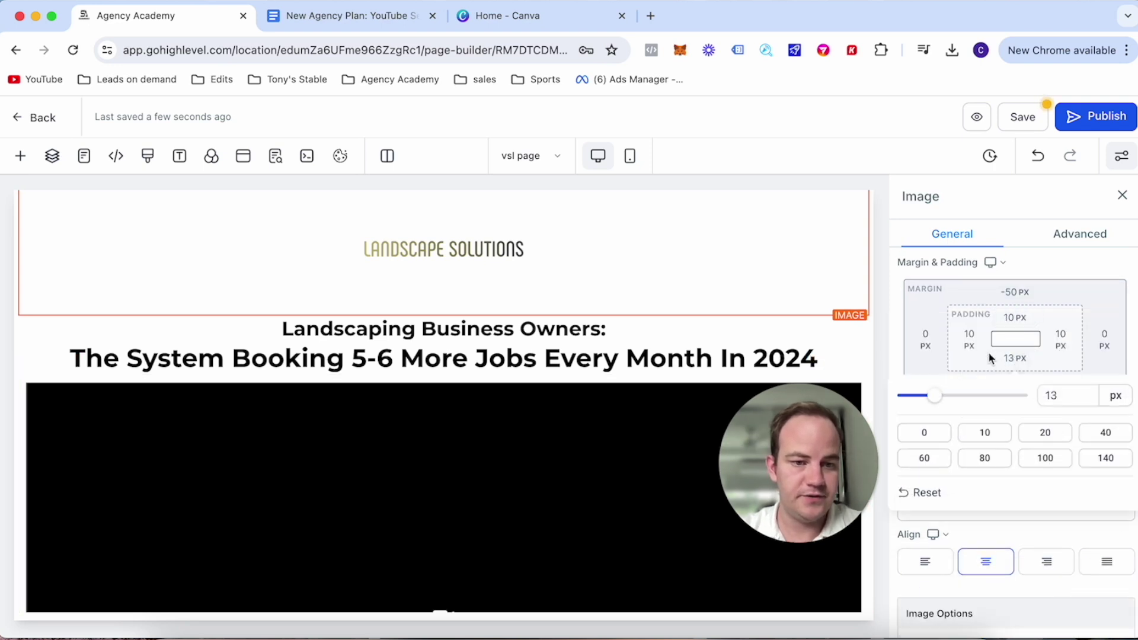
{"action": "left_click_drag", "start_coordinate": [926, 396], "coordinate": [887, 394]}
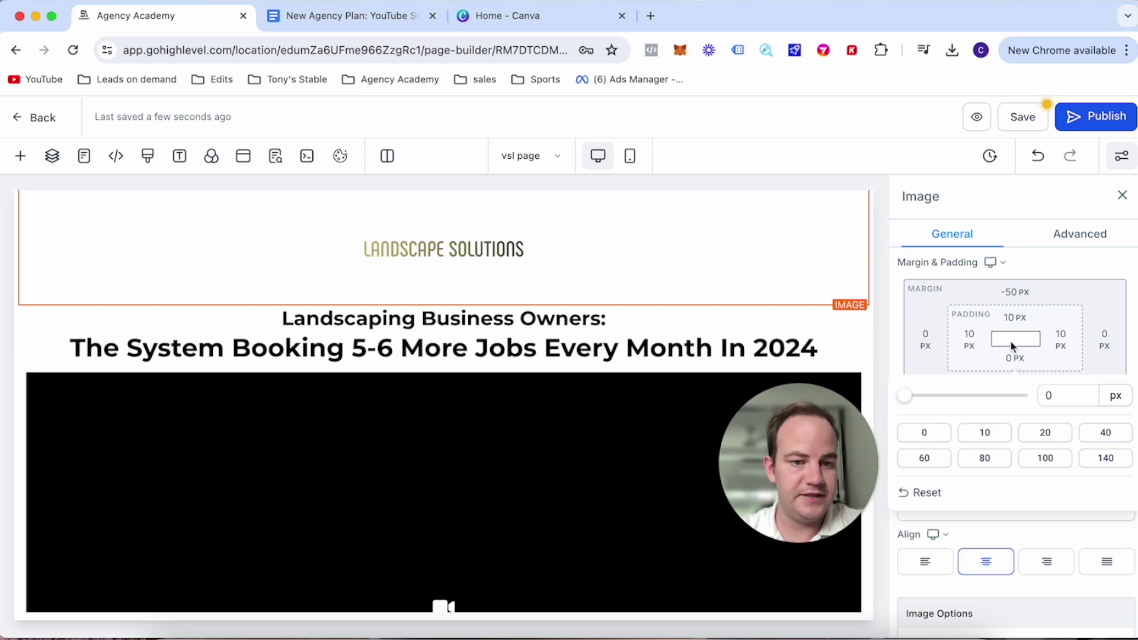
{"action": "left_click", "coordinate": [1018, 356]}
{"action": "scroll", "coordinate": [1015, 346], "scroll_direction": "down", "scroll_amount": 1}
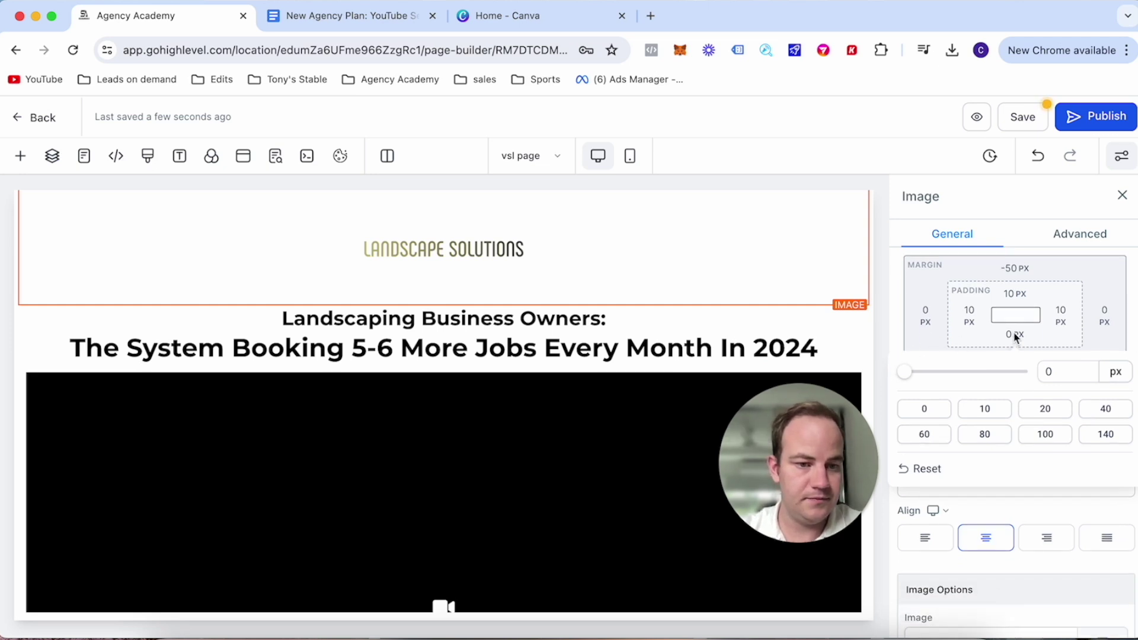
{"action": "left_click", "coordinate": [1016, 336]}
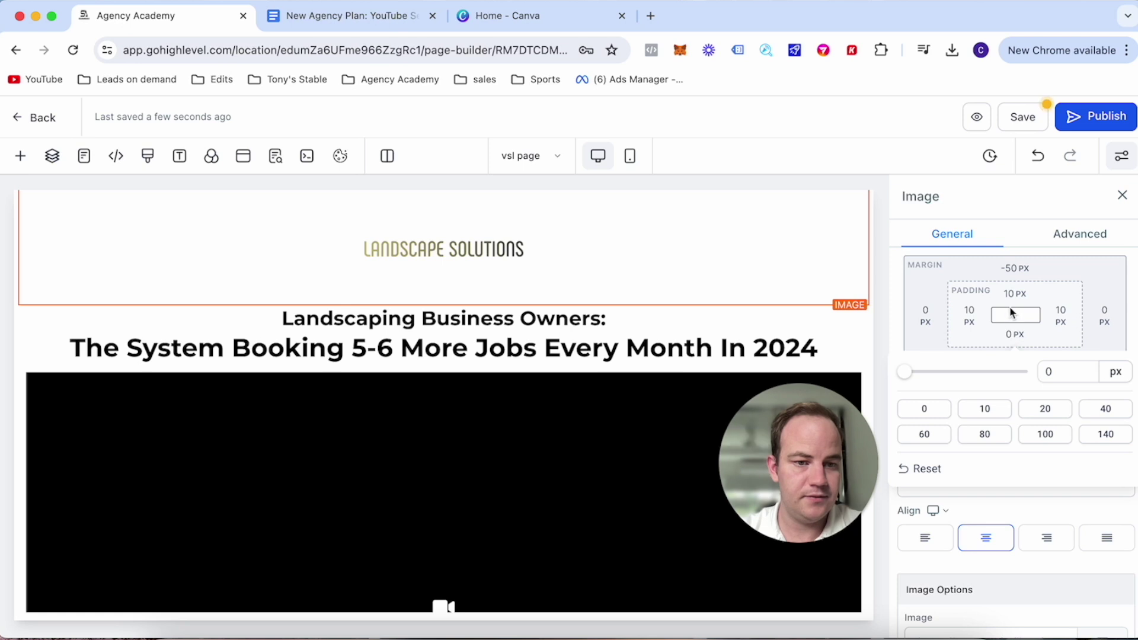
Set the logo image's bottom margin to -40 px and its top padding to 0 px.
{"action": "left_click", "coordinate": [1014, 359]}
{"action": "left_click_drag", "start_coordinate": [960, 407], "coordinate": [918, 408]}
{"action": "left_click", "coordinate": [1014, 294]}
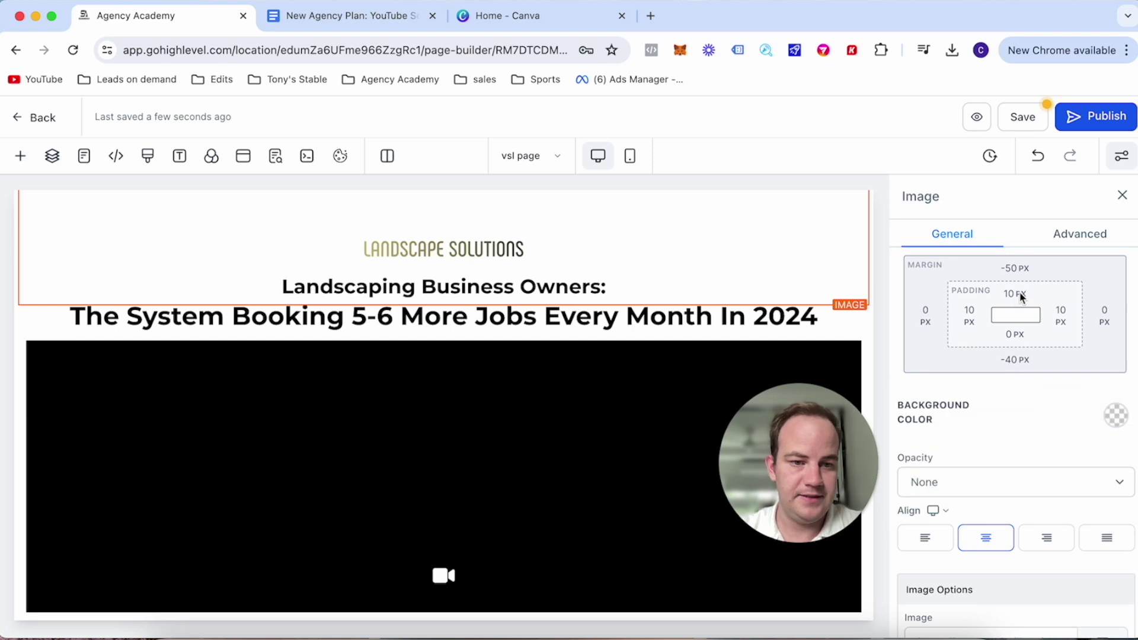
{"action": "left_click_drag", "start_coordinate": [932, 338], "coordinate": [899, 336]}
{"action": "left_click", "coordinate": [893, 307]}
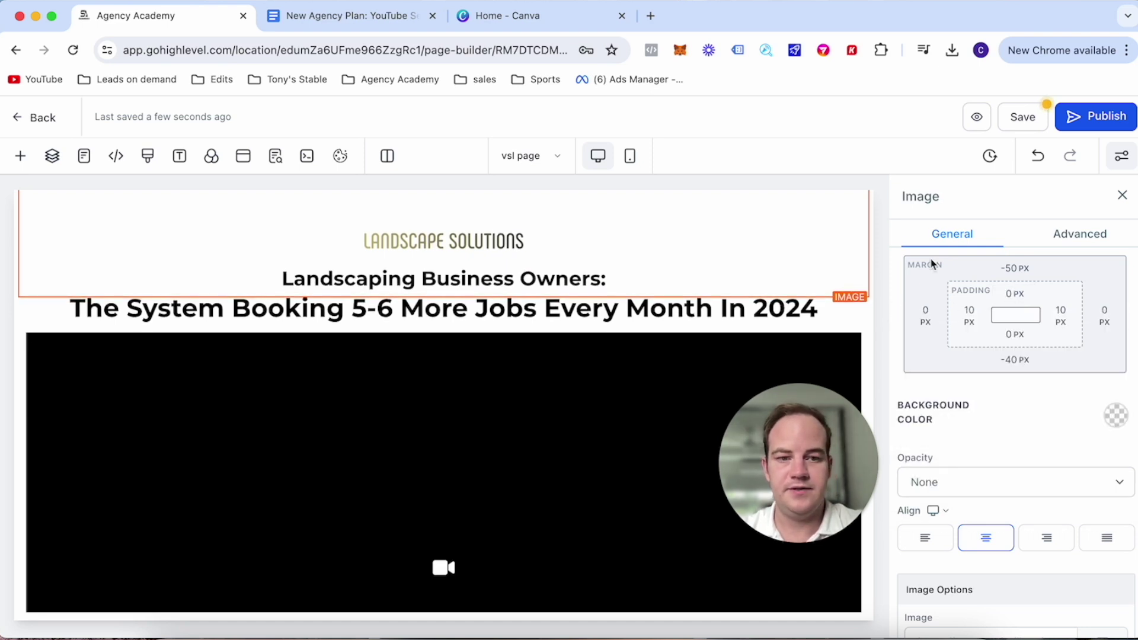
{"action": "left_click", "coordinate": [1122, 195]}
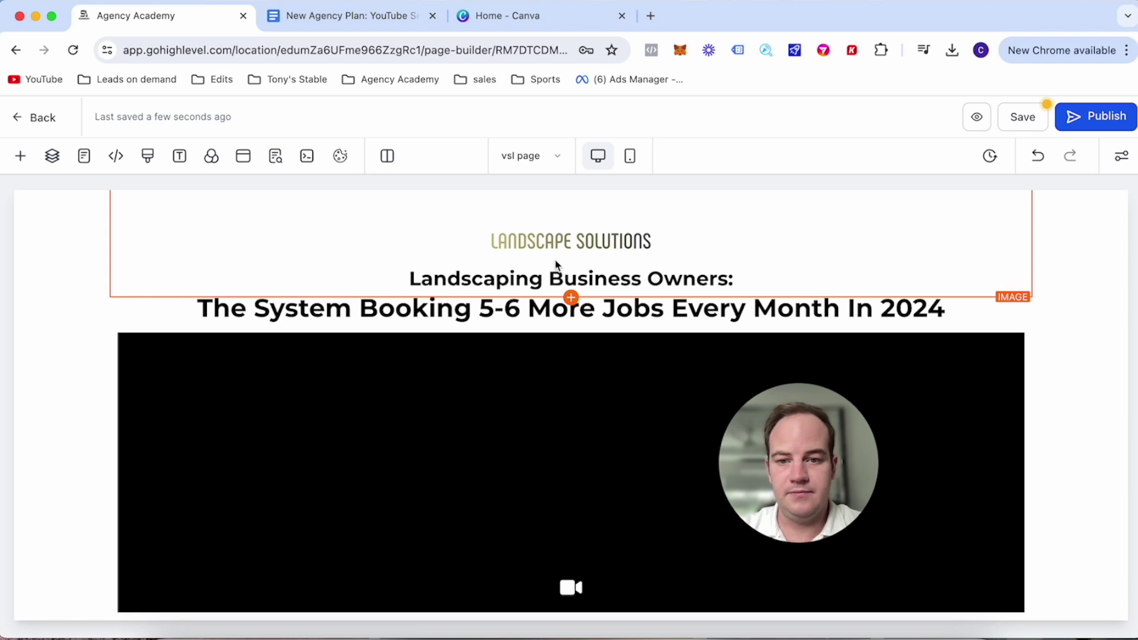
Add the custom color #c3b97a as the SCHEDULE CALL button's background color.
{"action": "scroll", "coordinate": [556, 263], "scroll_direction": "down", "scroll_amount": 5}
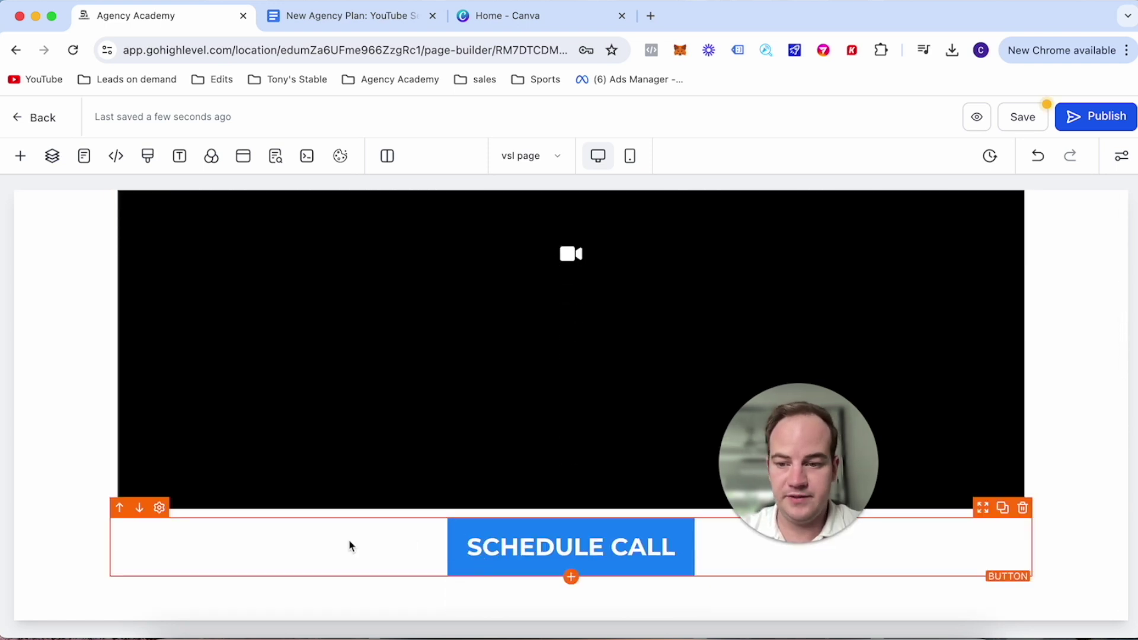
{"action": "left_click", "coordinate": [160, 511]}
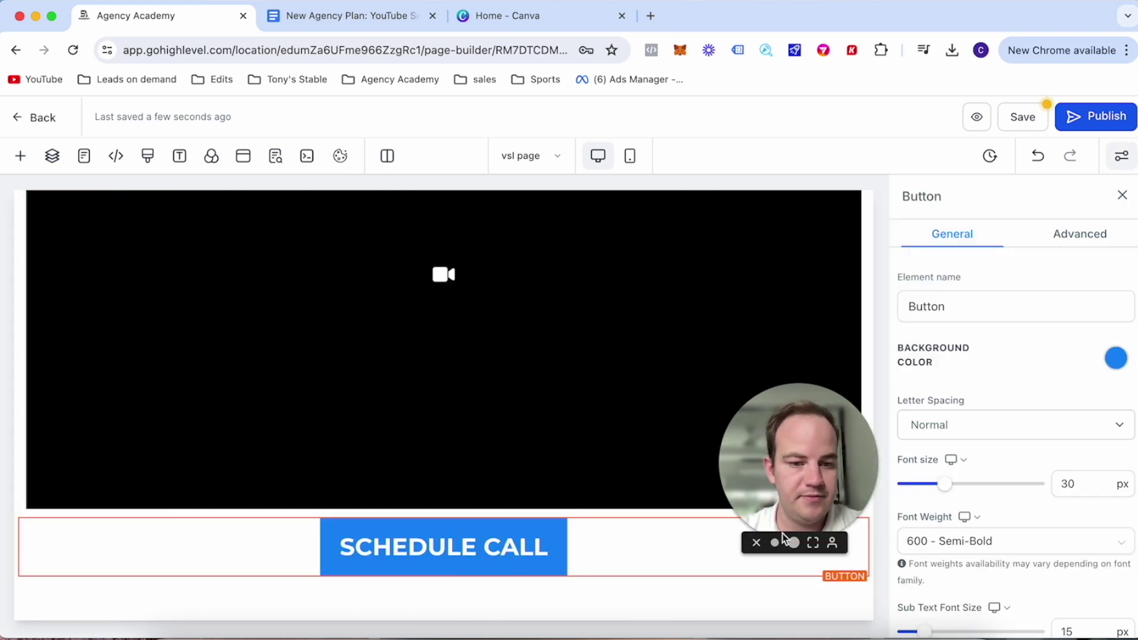
{"action": "scroll", "coordinate": [1000, 458], "scroll_direction": "down", "scroll_amount": 4}
{"action": "scroll", "coordinate": [1001, 428], "scroll_direction": "up", "scroll_amount": 4}
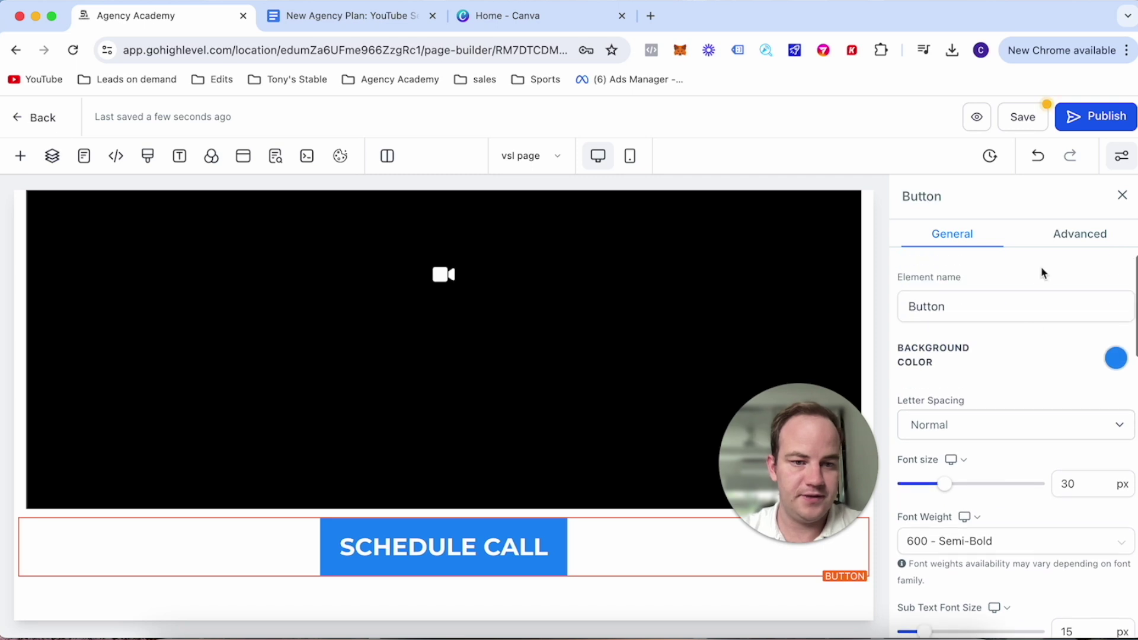
{"action": "left_click", "coordinate": [1115, 358]}
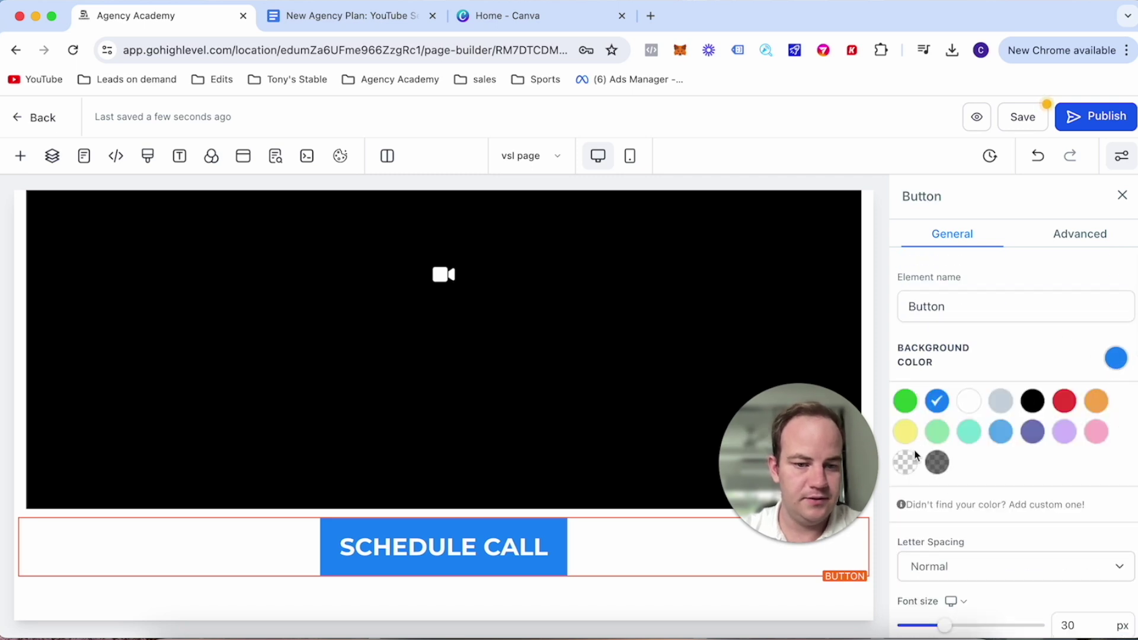
{"action": "left_click", "coordinate": [946, 508]}
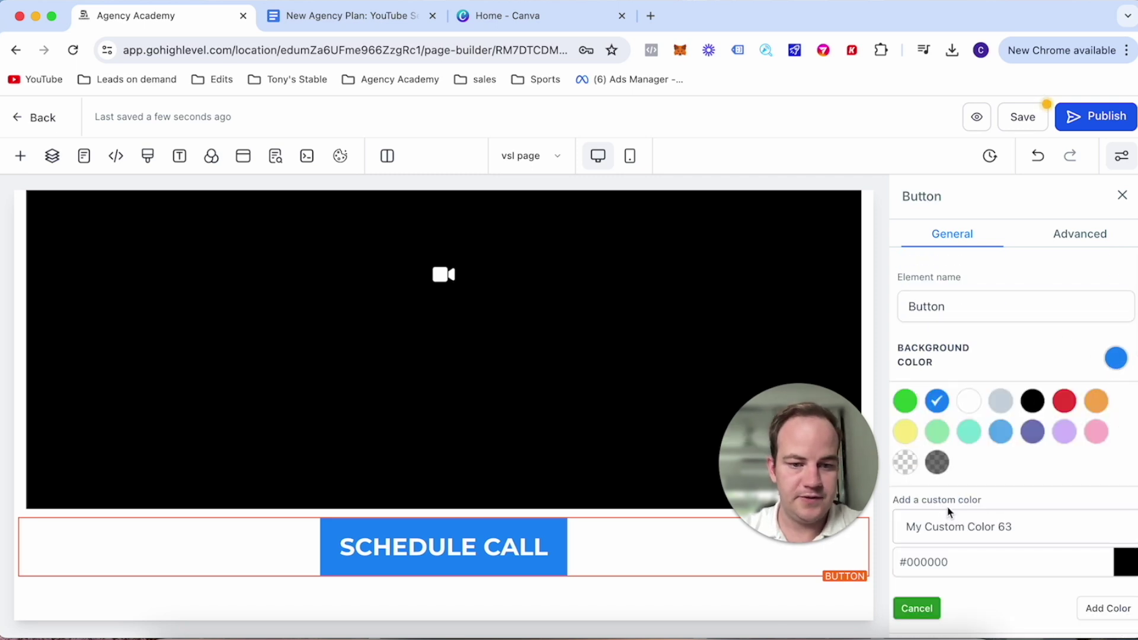
{"action": "scroll", "coordinate": [978, 513], "scroll_direction": "down", "scroll_amount": 4}
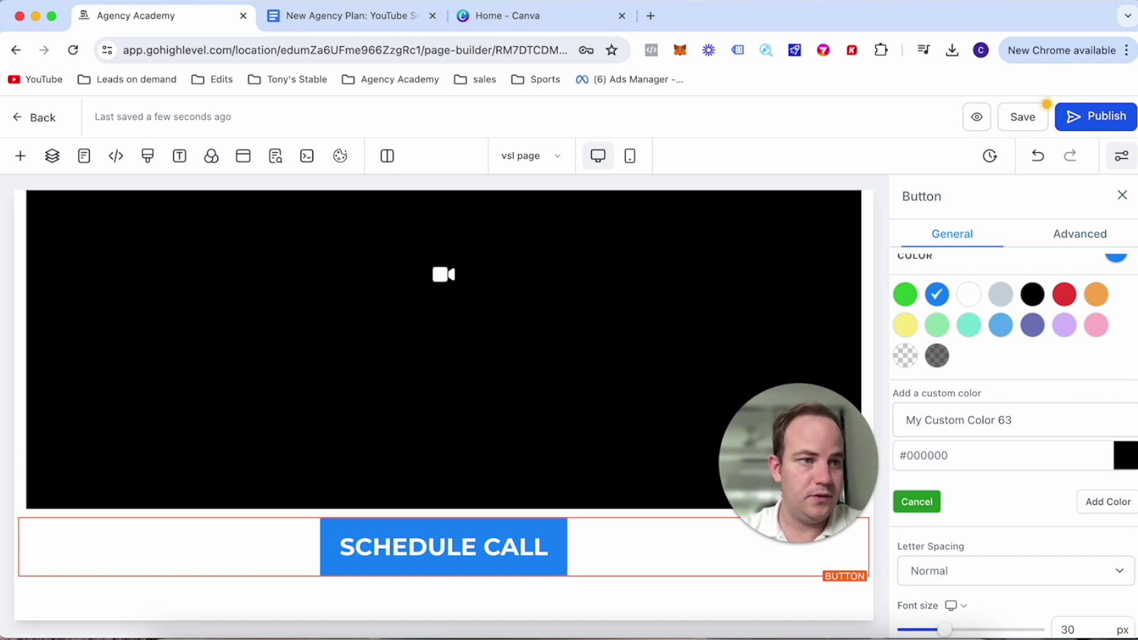
{"action": "triple_click", "coordinate": [894, 460]}
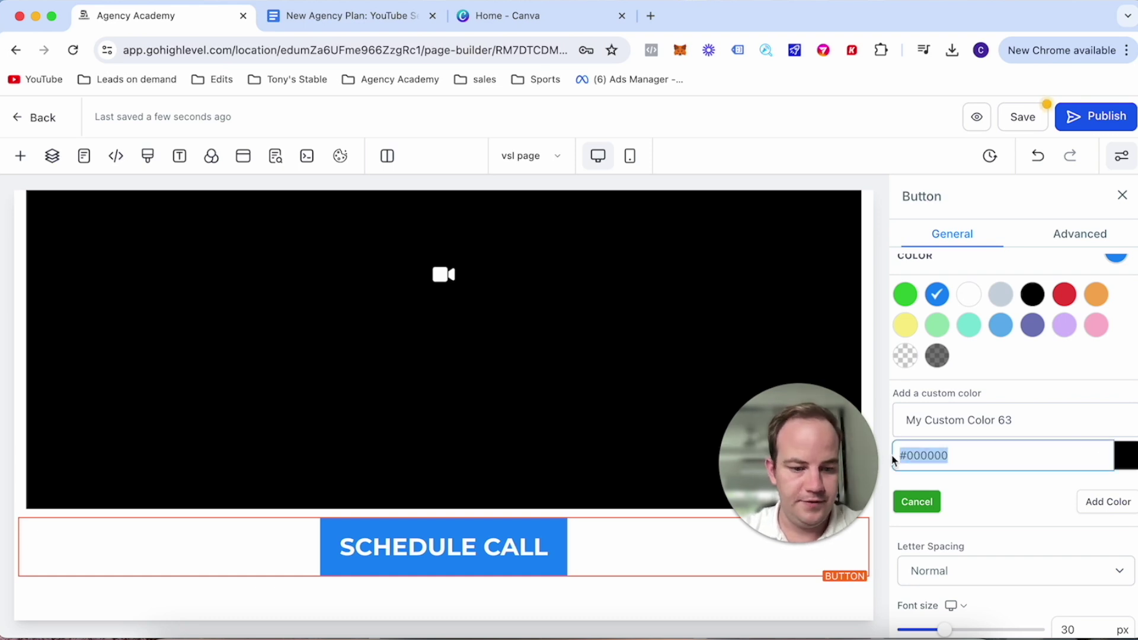
{"action": "key", "text": "BackSpace"}
{"action": "right_click", "coordinate": [928, 457]}
{"action": "left_click", "coordinate": [955, 446]}
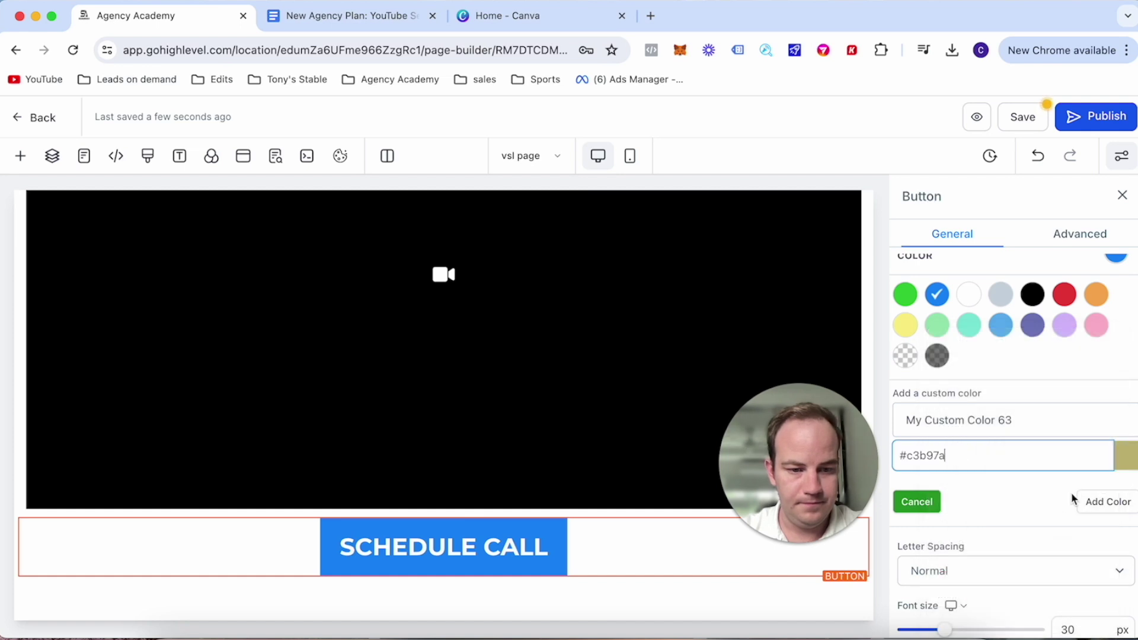
{"action": "left_click", "coordinate": [1093, 501]}
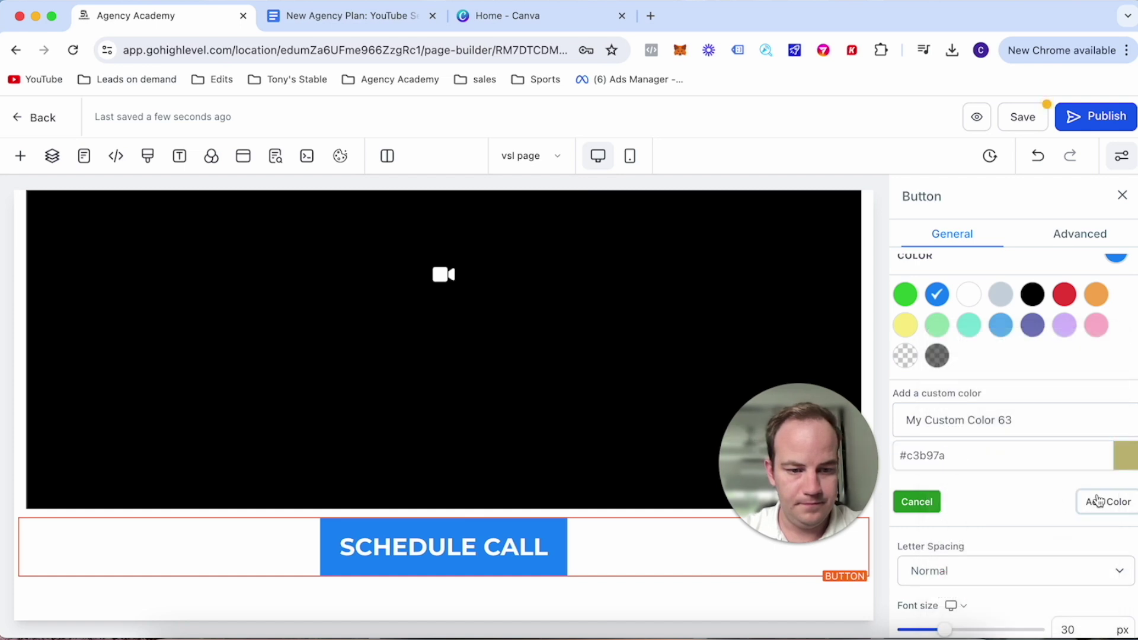
Add a custom dark navy color as the bold text color of the "Landscaping Business Owners:" headline.
{"action": "left_click", "coordinate": [641, 442]}
{"action": "scroll", "coordinate": [640, 442], "scroll_direction": "up", "scroll_amount": 5}
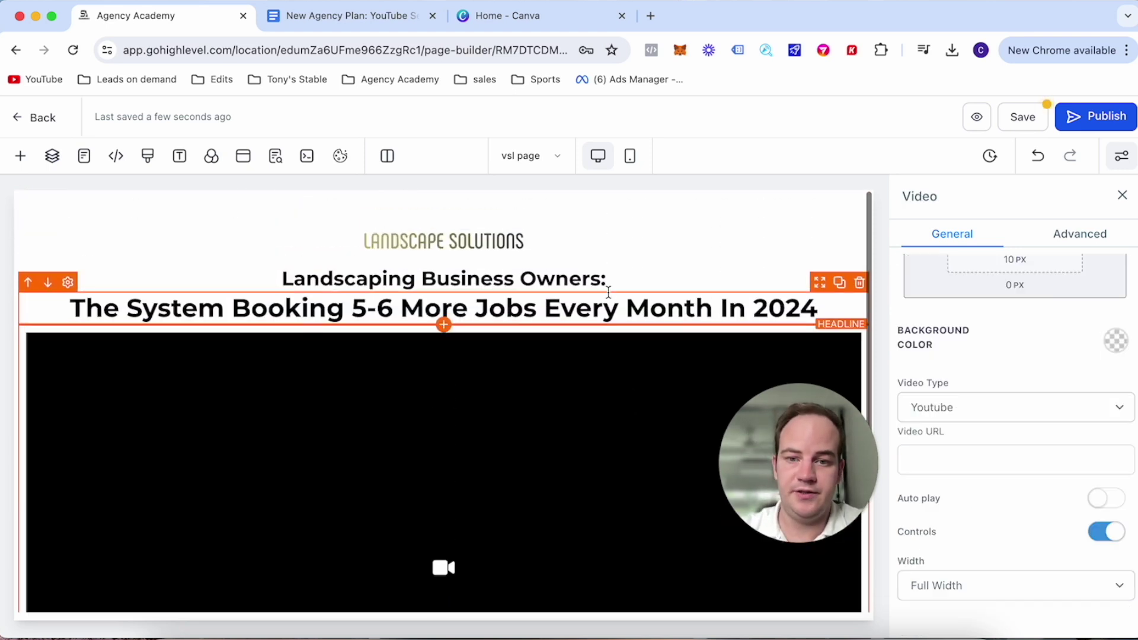
{"action": "left_click", "coordinate": [576, 279]}
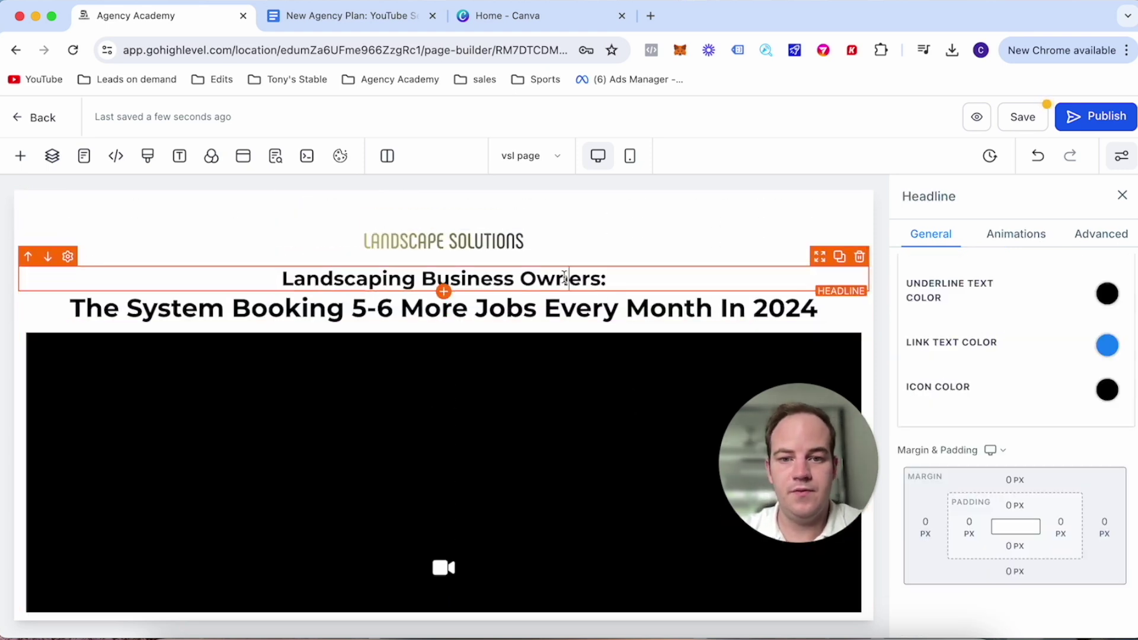
{"action": "triple_click", "coordinate": [613, 280]}
{"action": "scroll", "coordinate": [1033, 380], "scroll_direction": "up", "scroll_amount": 5}
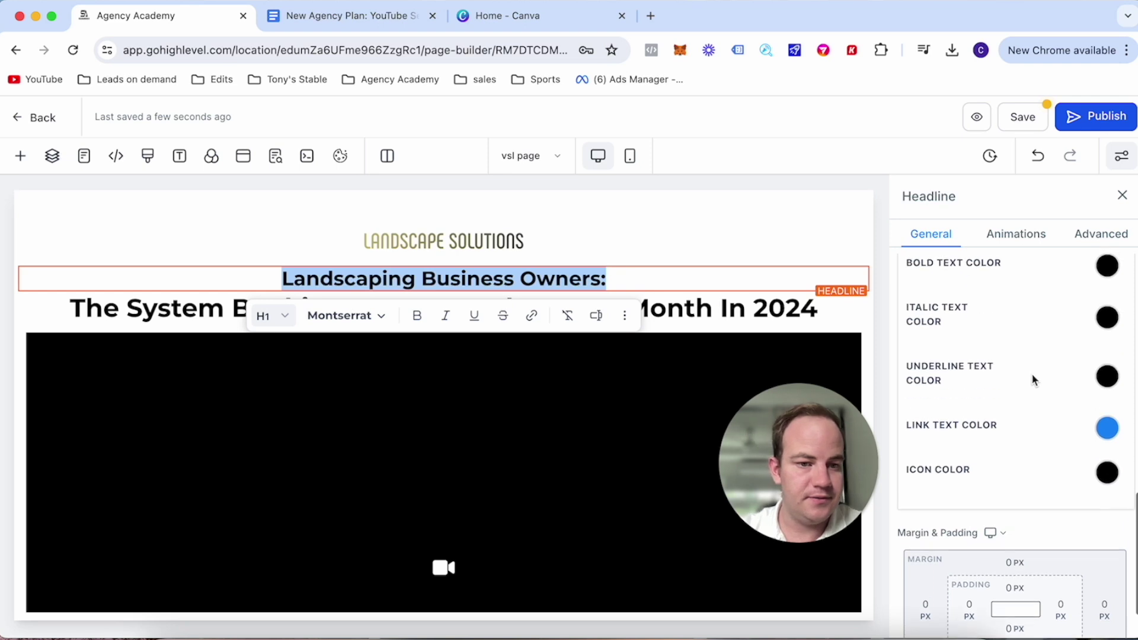
{"action": "left_click", "coordinate": [1108, 427]}
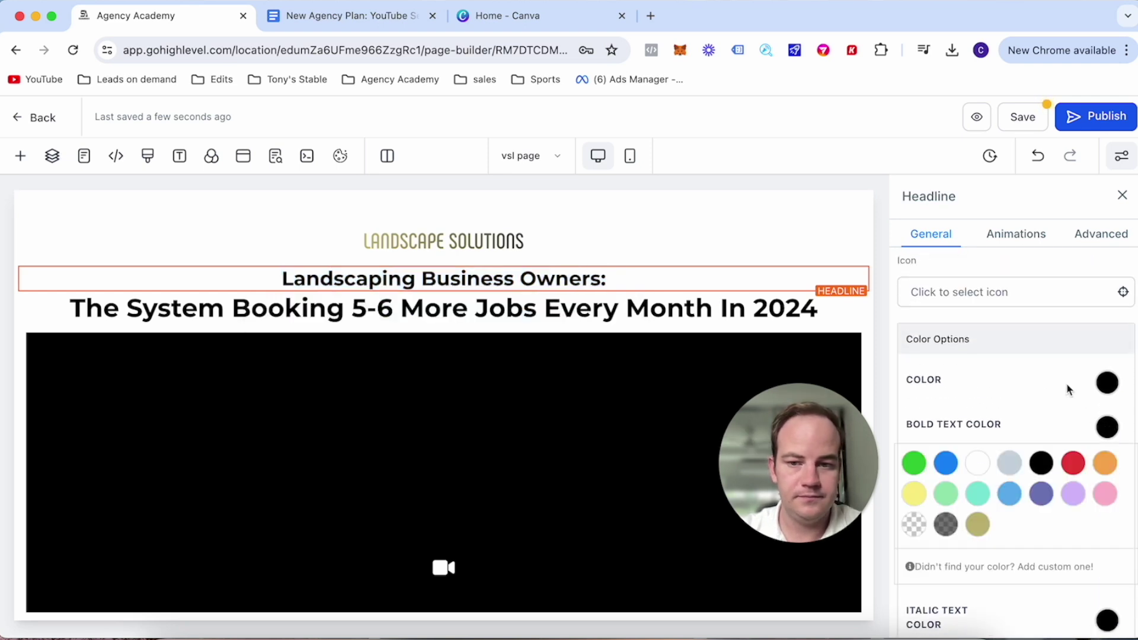
{"action": "scroll", "coordinate": [1065, 385], "scroll_direction": "down", "scroll_amount": 2}
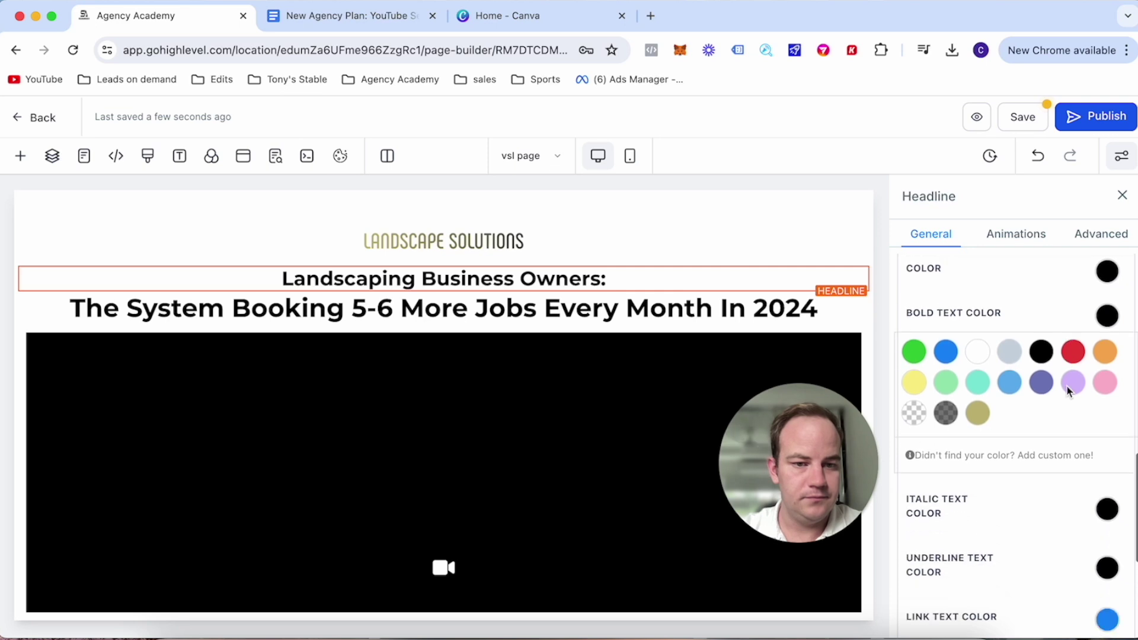
{"action": "left_click", "coordinate": [980, 455]}
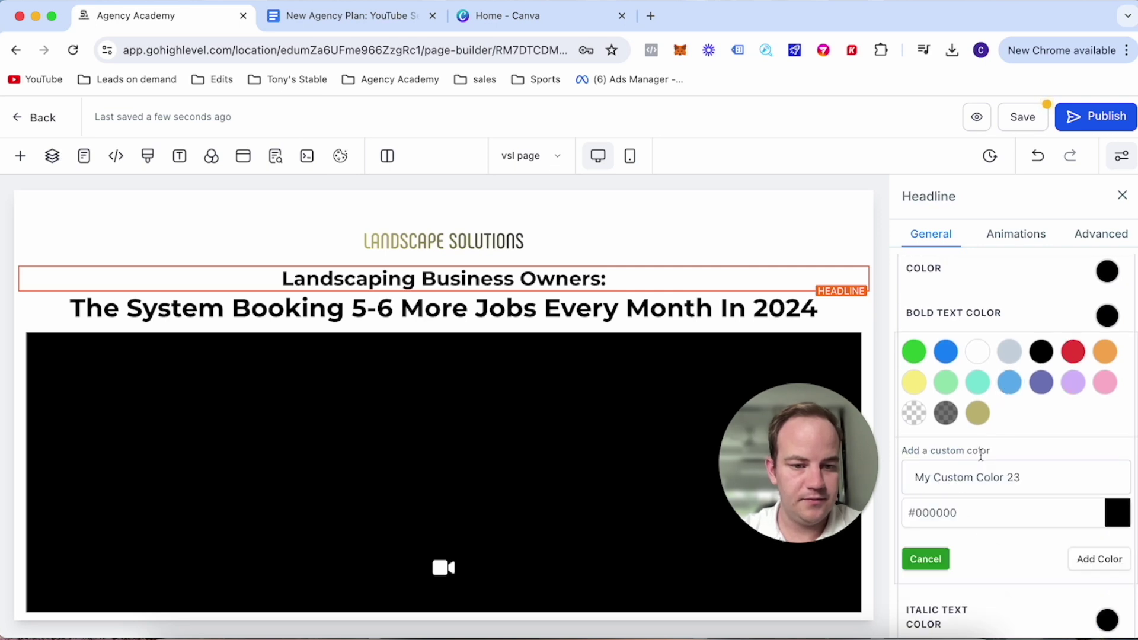
{"action": "left_click", "coordinate": [1008, 508]}
{"action": "left_click_drag", "start_coordinate": [1008, 508], "coordinate": [907, 508]}
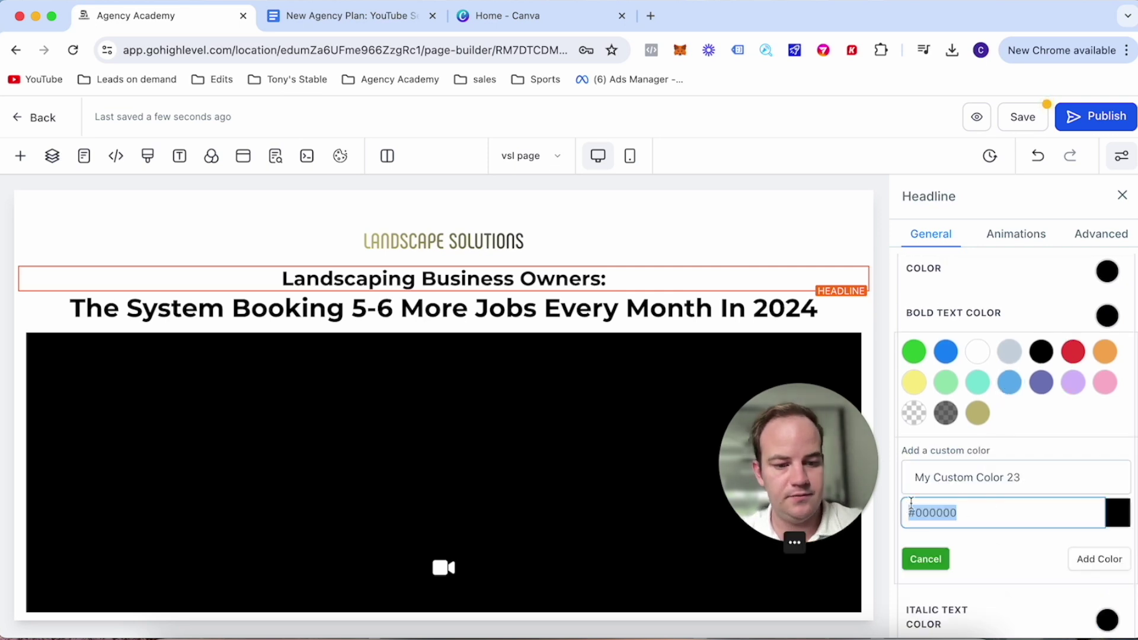
{"action": "key", "text": "BackSpace"}
{"action": "key", "text": "super+Tab"}
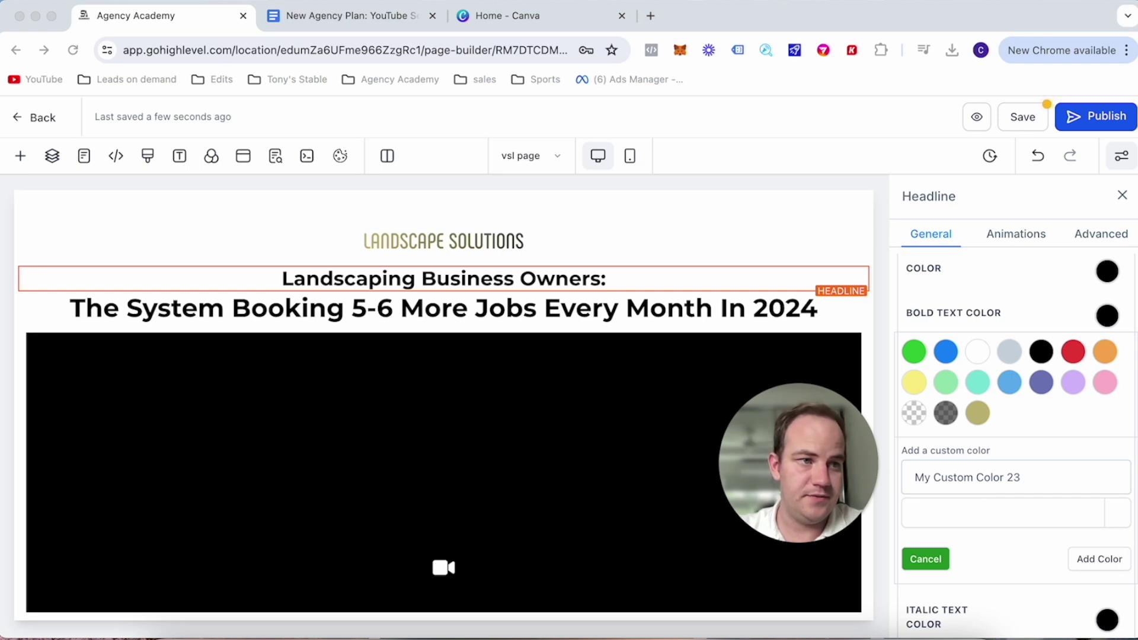
{"action": "left_click", "coordinate": [962, 506]}
{"action": "right_click", "coordinate": [964, 507]}
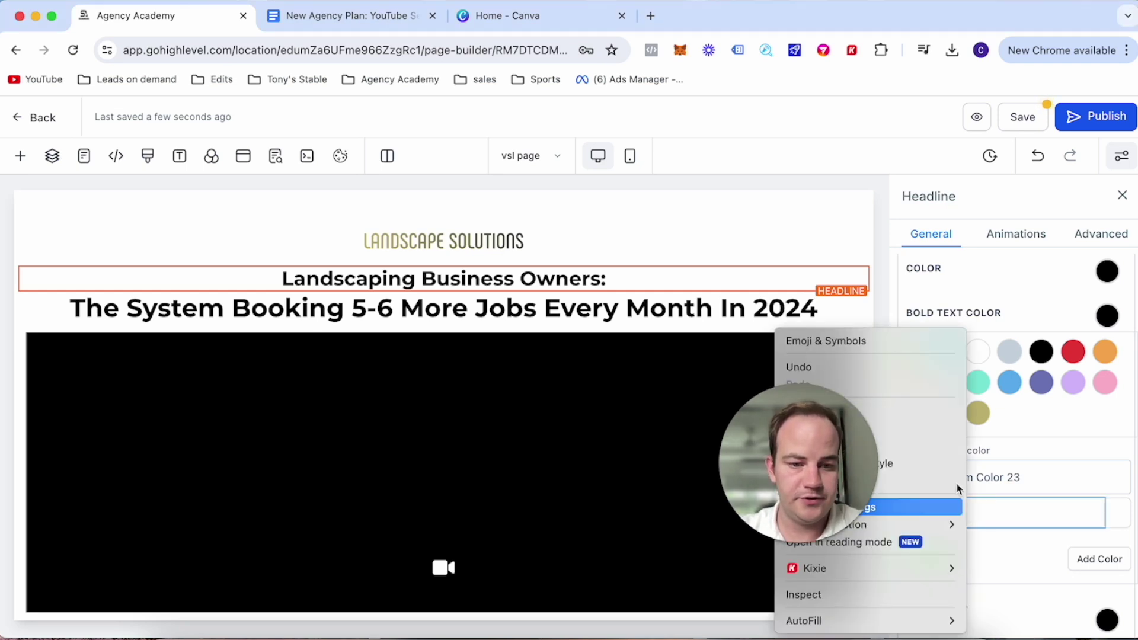
{"action": "left_click", "coordinate": [899, 448]}
{"action": "left_click", "coordinate": [1079, 559]}
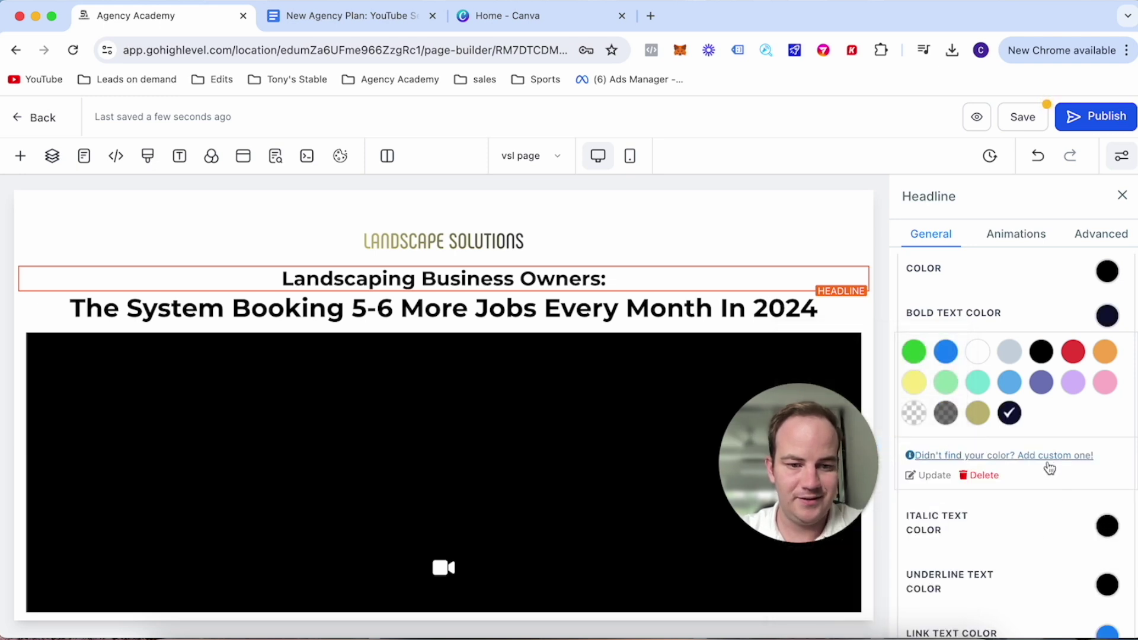
Save the VSL page and close the element settings.
{"action": "left_click", "coordinate": [821, 239]}
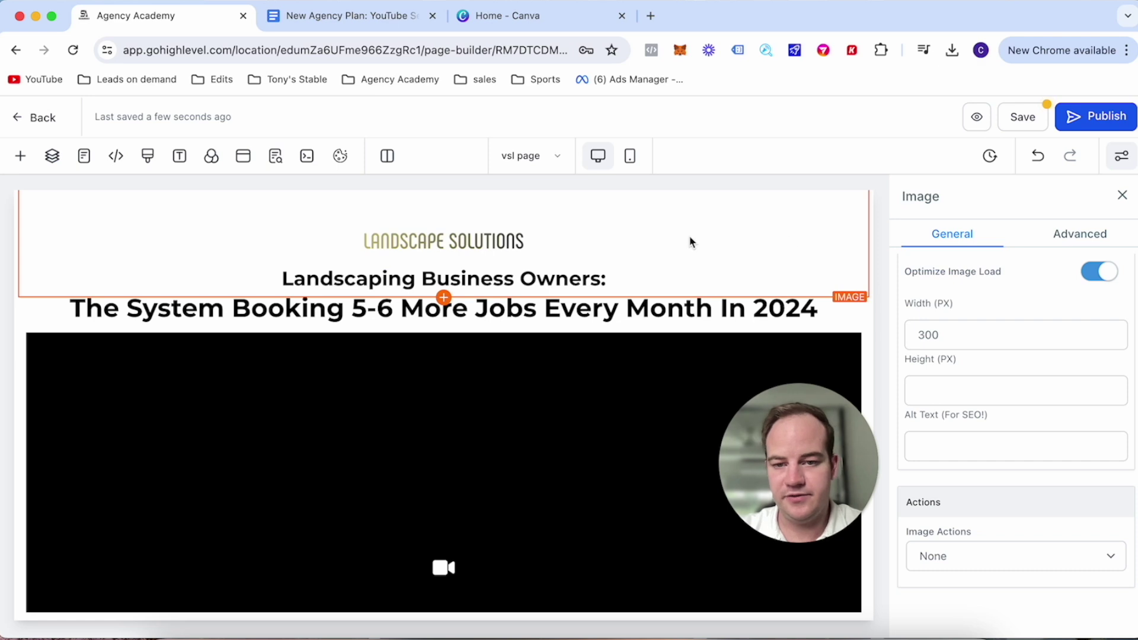
{"action": "left_click", "coordinate": [1020, 119]}
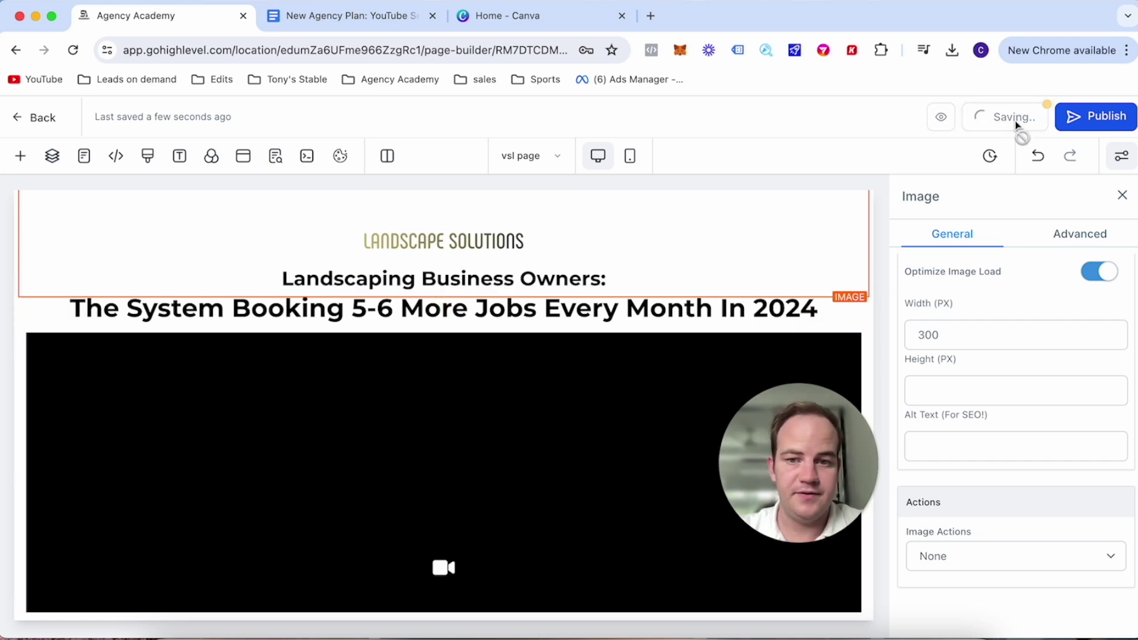
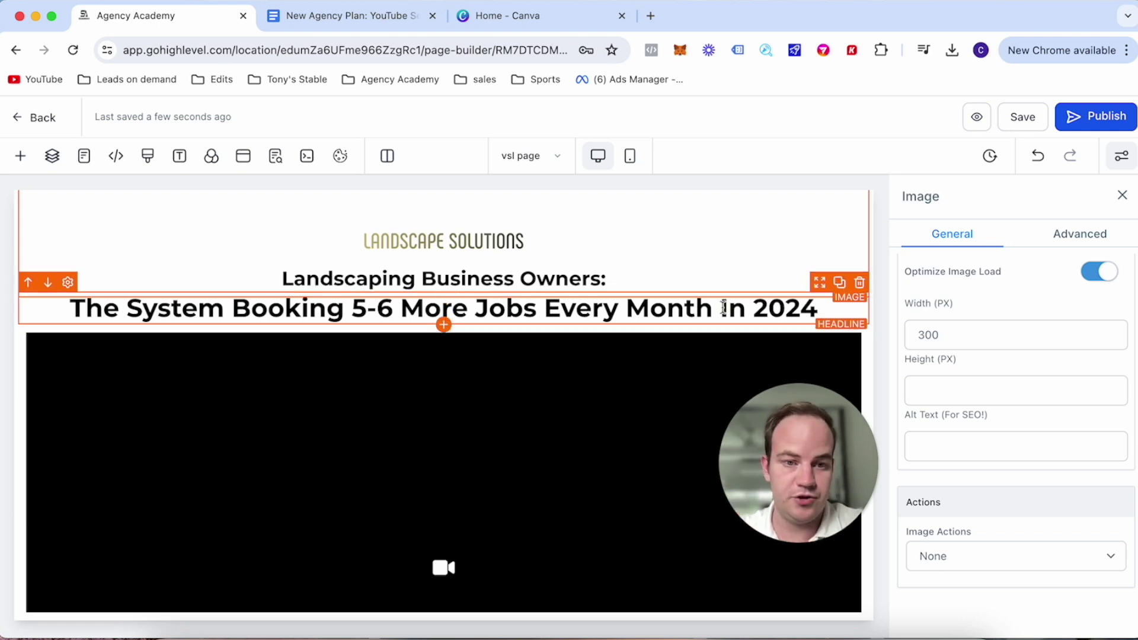
{"action": "left_click", "coordinate": [1123, 196]}
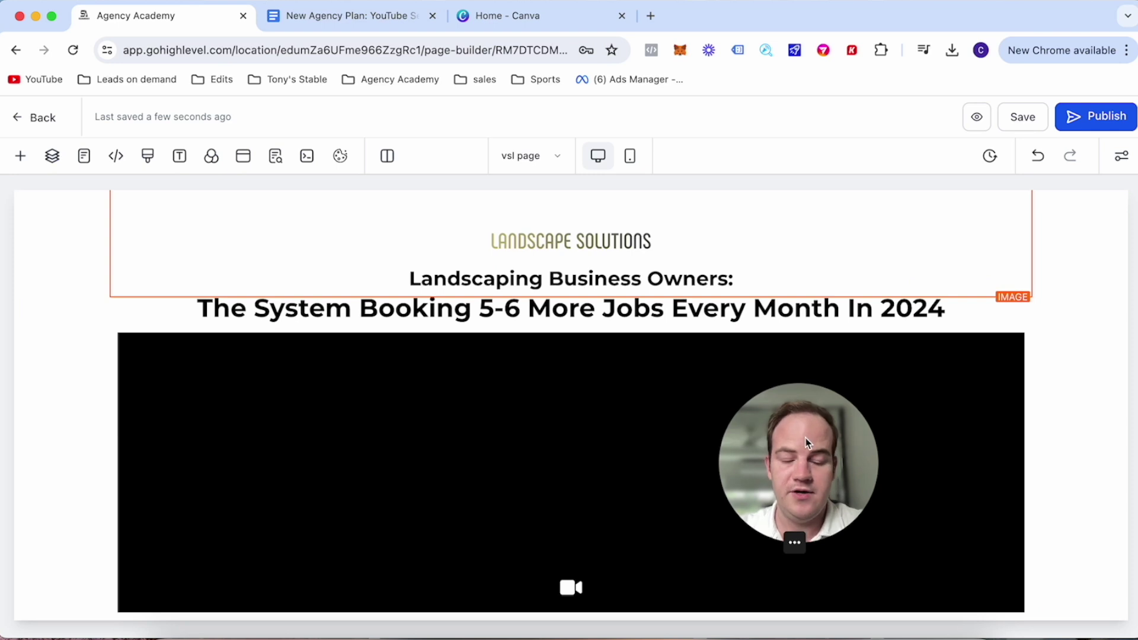
{"action": "left_click_drag", "start_coordinate": [806, 441], "coordinate": [1041, 441]}
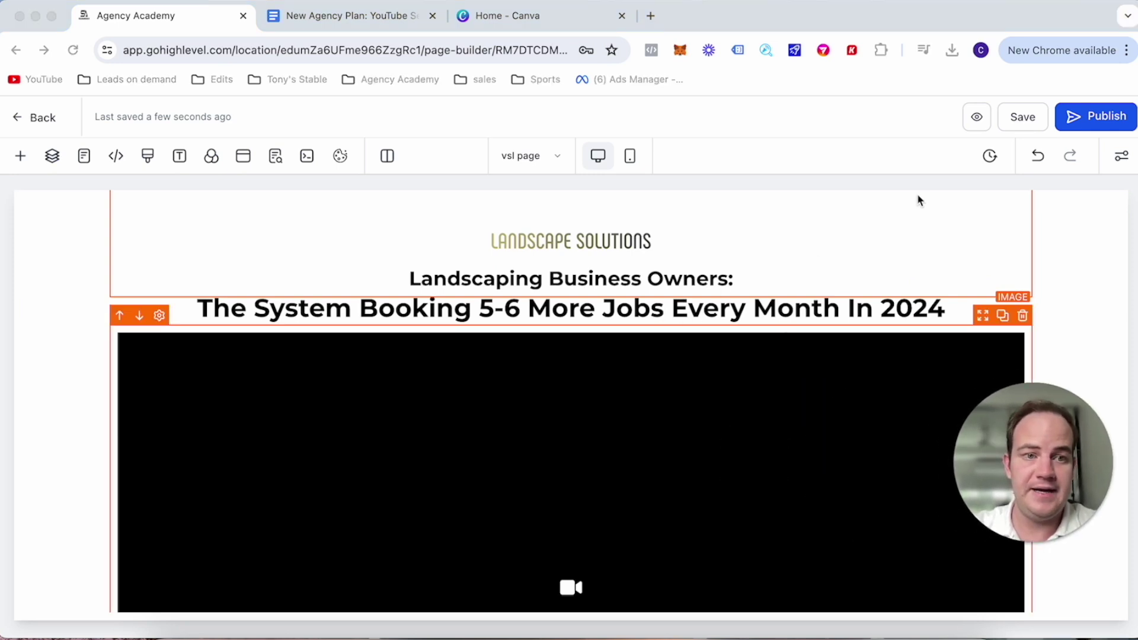
{"action": "left_click", "coordinate": [1019, 121]}
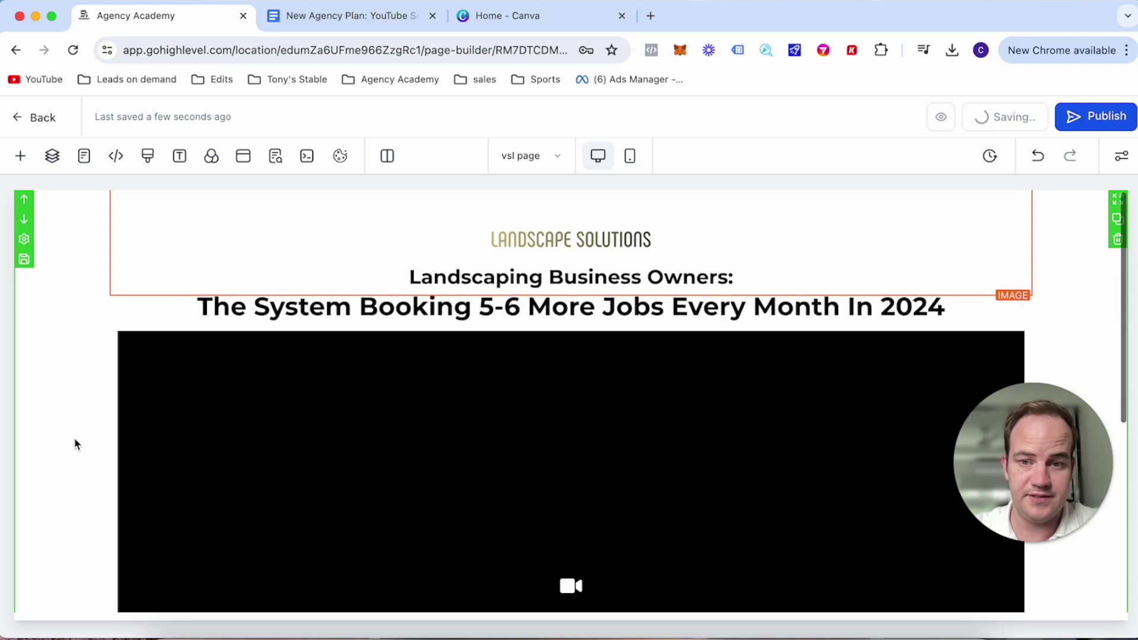
Check the VSL page down to its button, return to the funnel's steps and dismiss the phone configuration and tax ID notices.
{"action": "scroll", "coordinate": [73, 444], "scroll_direction": "down", "scroll_amount": 1}
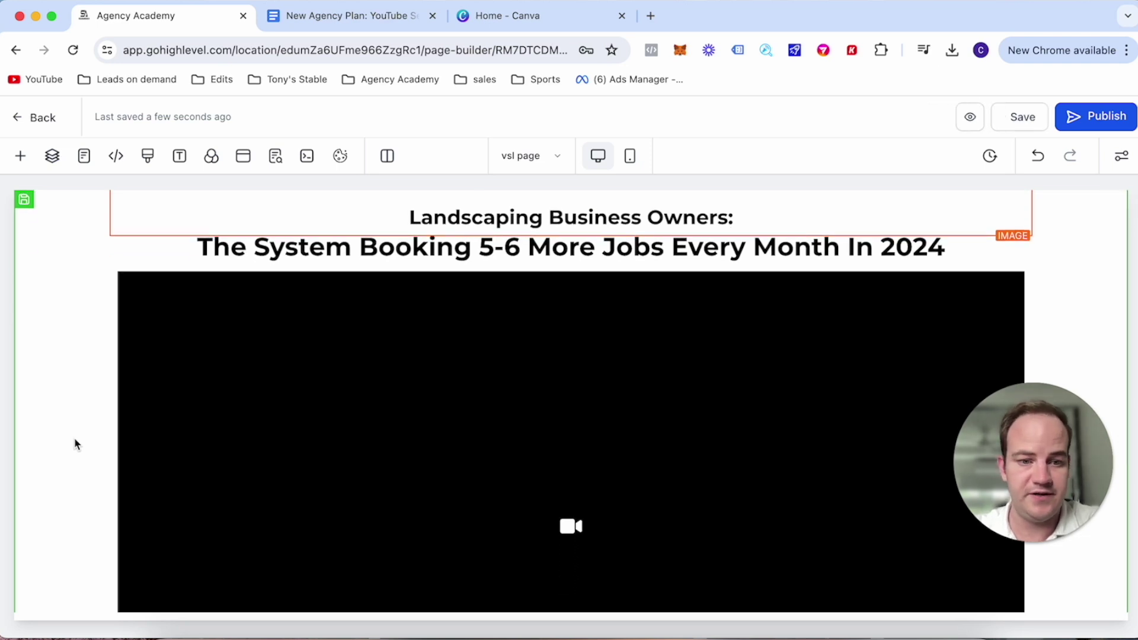
{"action": "scroll", "coordinate": [75, 443], "scroll_direction": "down", "scroll_amount": 2}
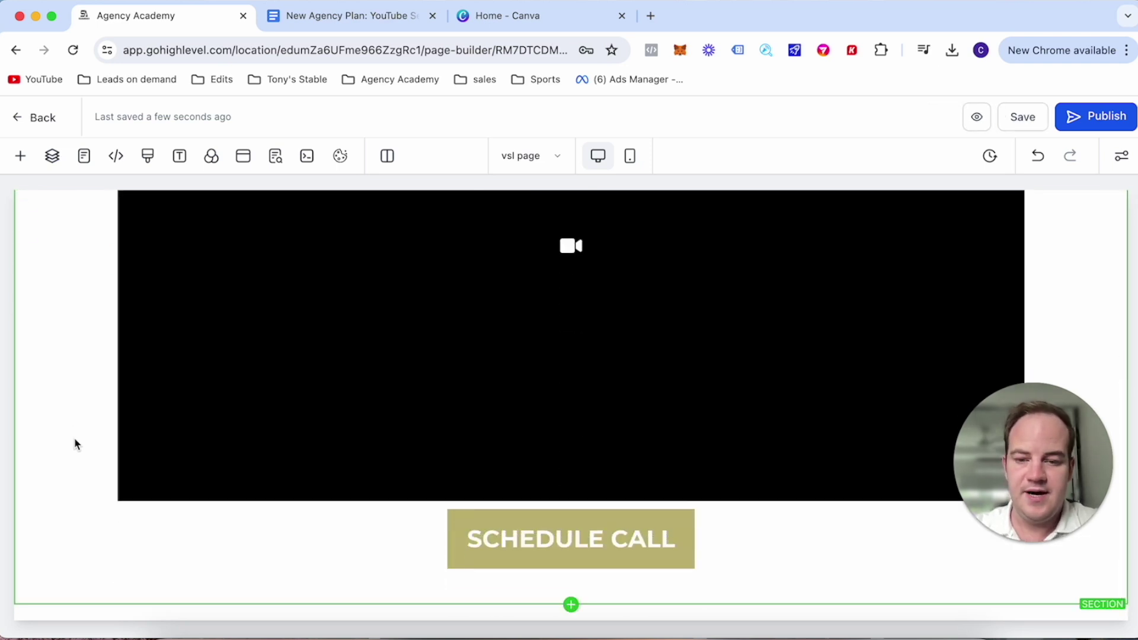
{"action": "scroll", "coordinate": [75, 441], "scroll_direction": "up", "scroll_amount": 2}
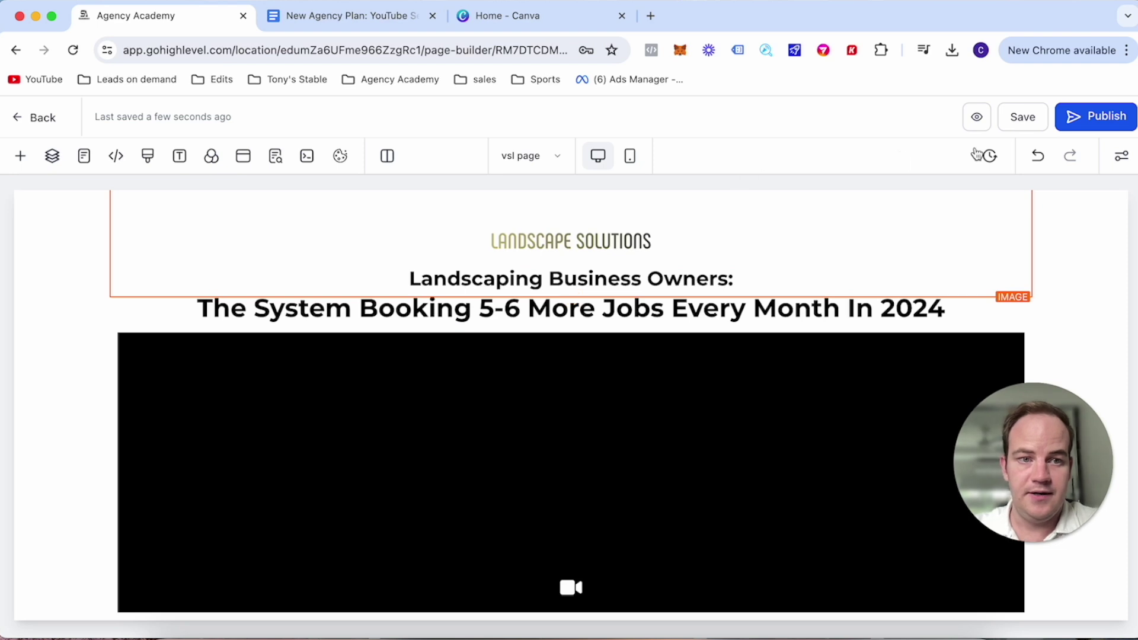
{"action": "left_click", "coordinate": [16, 122]}
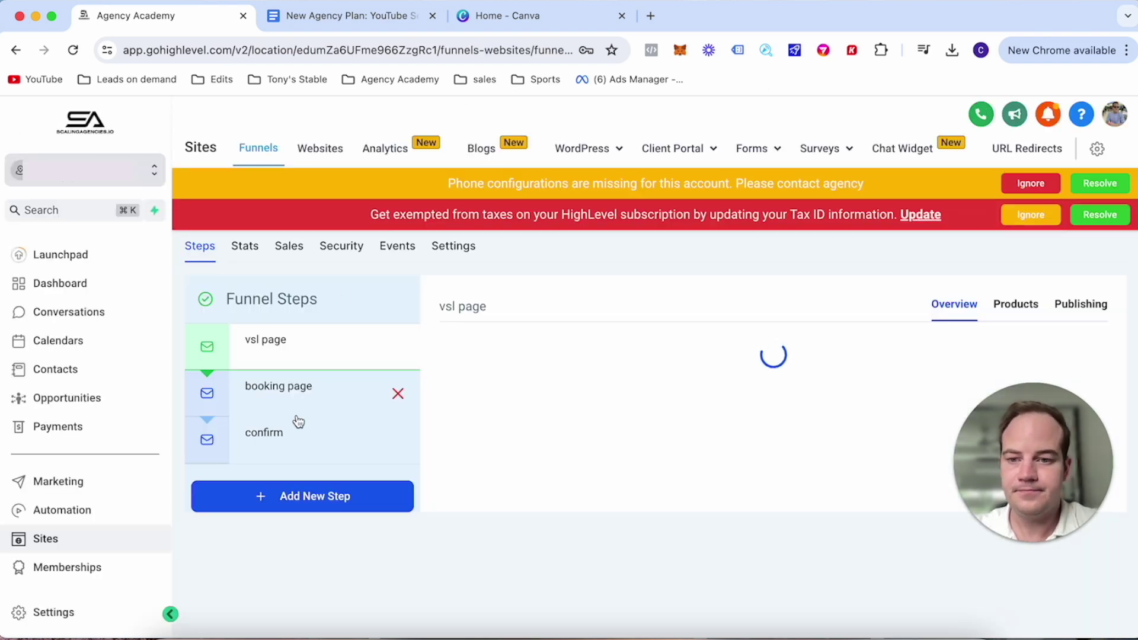
{"action": "left_click", "coordinate": [1030, 184]}
{"action": "left_click", "coordinate": [1031, 185]}
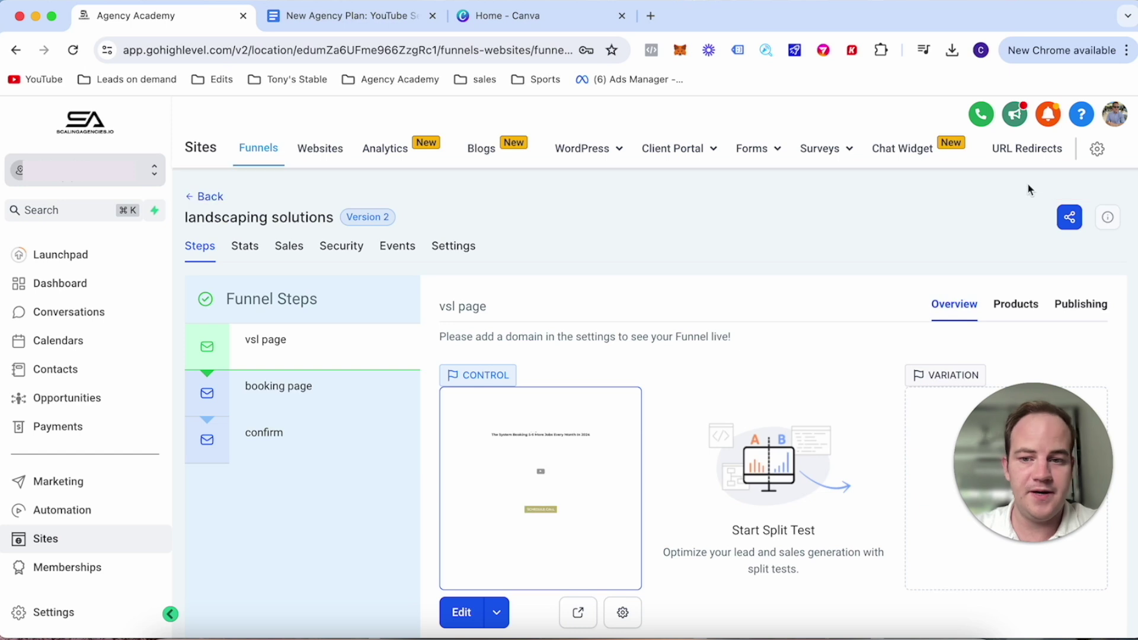
Create the confirm step's page from blank and add a first section to it.
{"action": "left_click", "coordinate": [306, 447]}
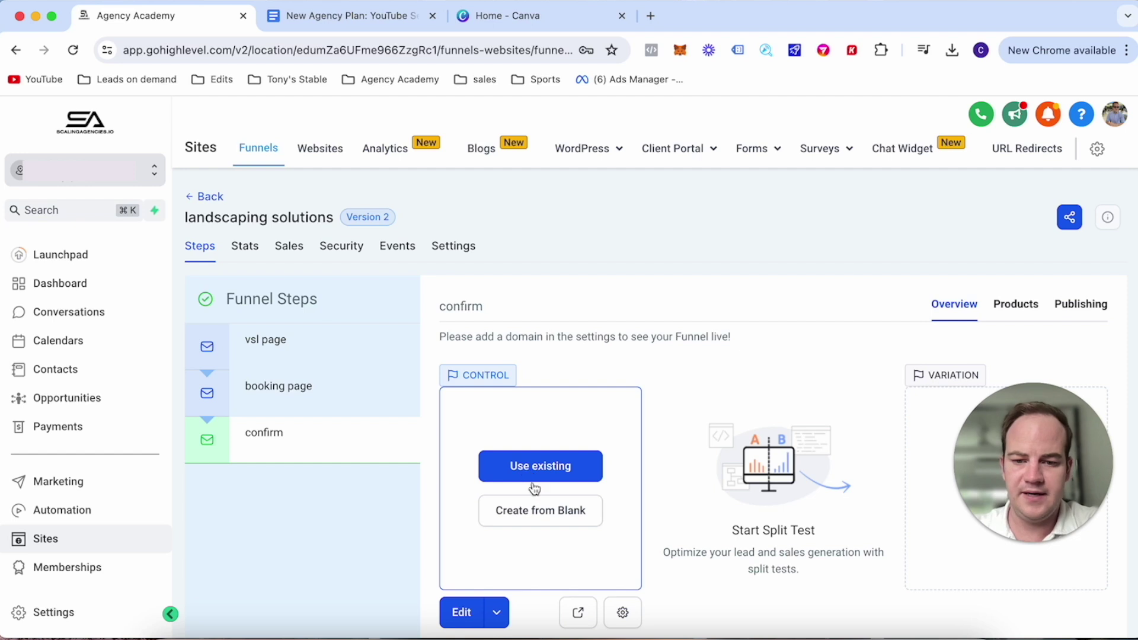
{"action": "left_click", "coordinate": [549, 511]}
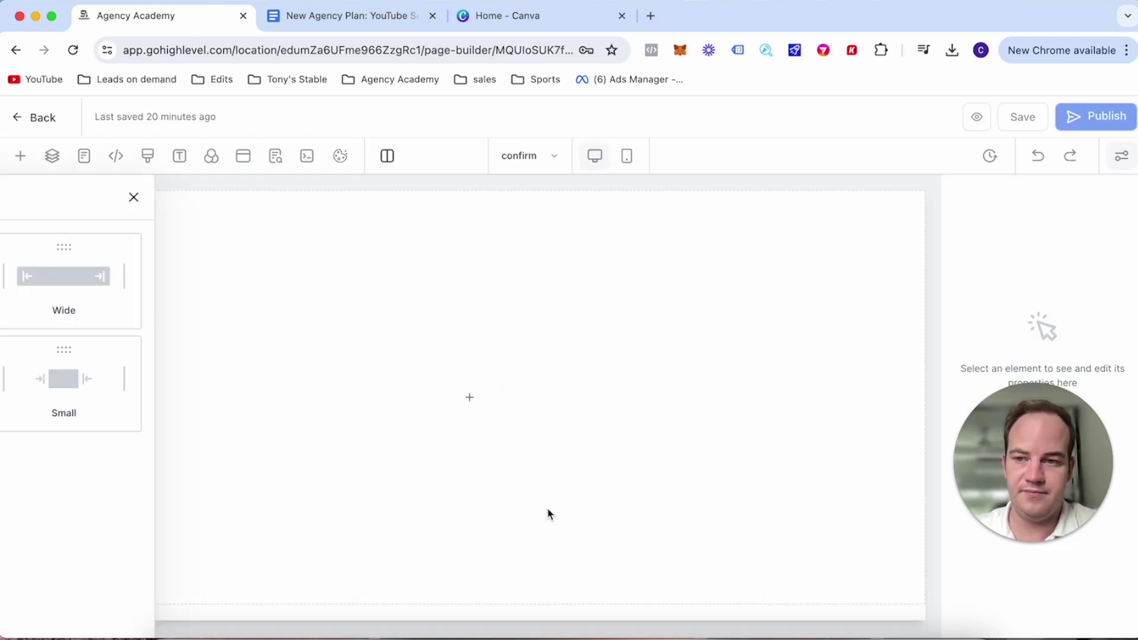
{"action": "left_click", "coordinate": [224, 283]}
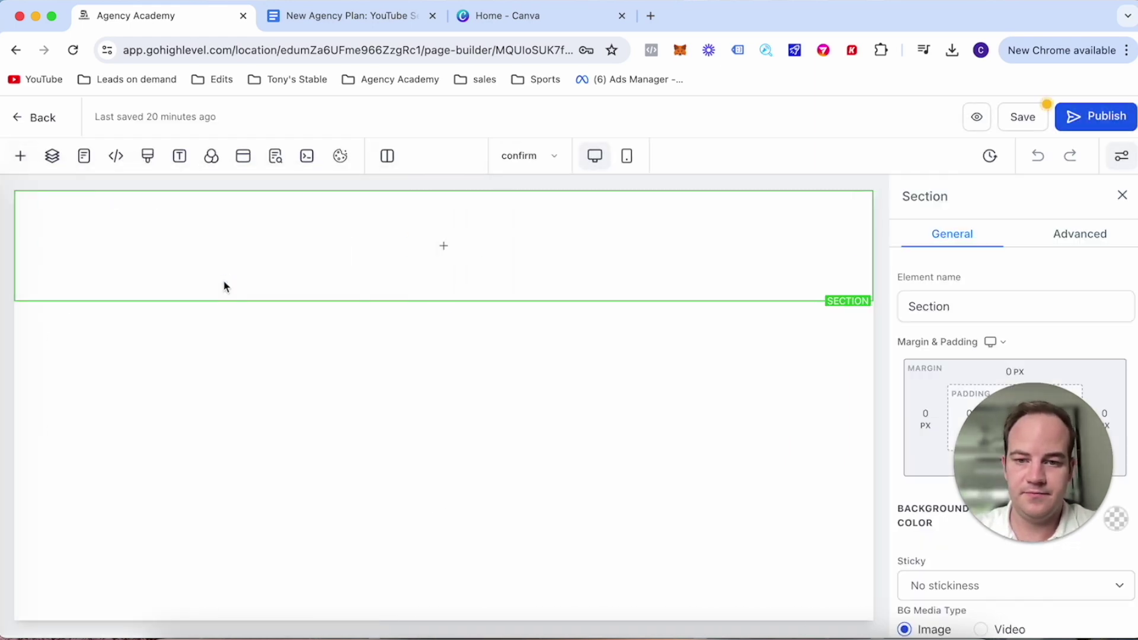
Add a one-column row to the section and place two headlines, one below the other, in it.
{"action": "left_click", "coordinate": [444, 252]}
{"action": "left_click", "coordinate": [249, 297]}
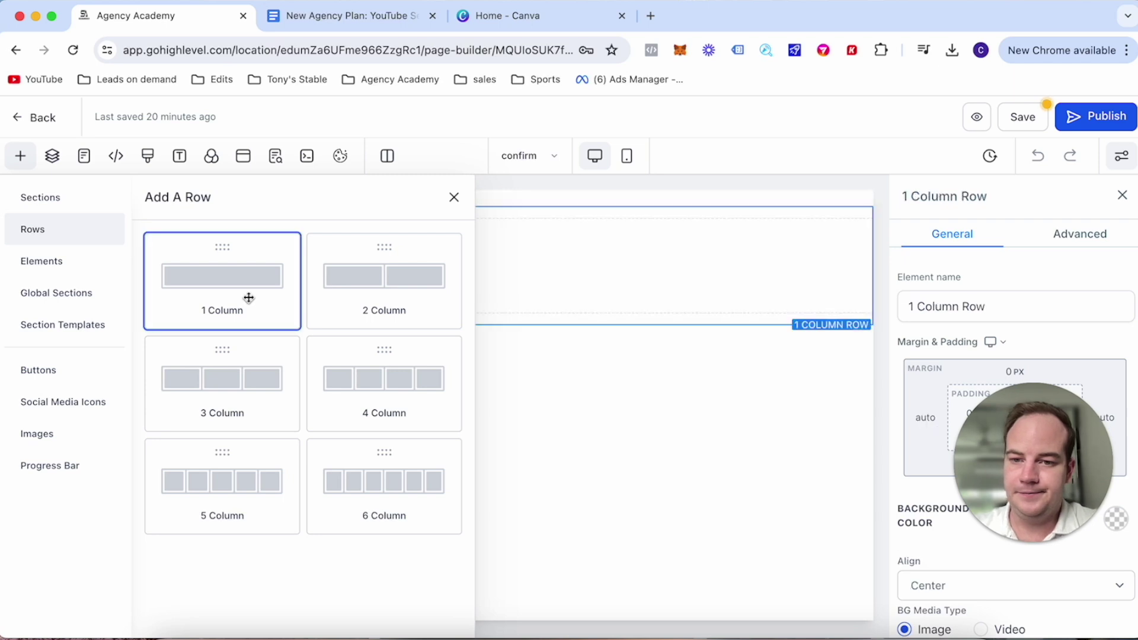
{"action": "left_click", "coordinate": [431, 264]}
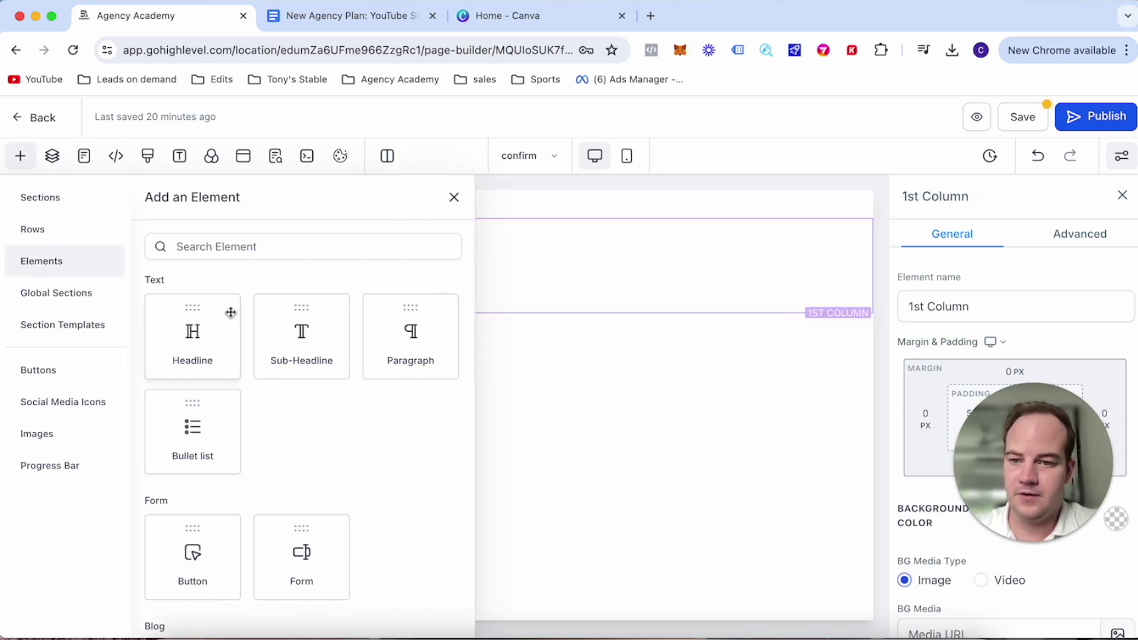
{"action": "left_click", "coordinate": [204, 328]}
{"action": "left_click", "coordinate": [442, 259]}
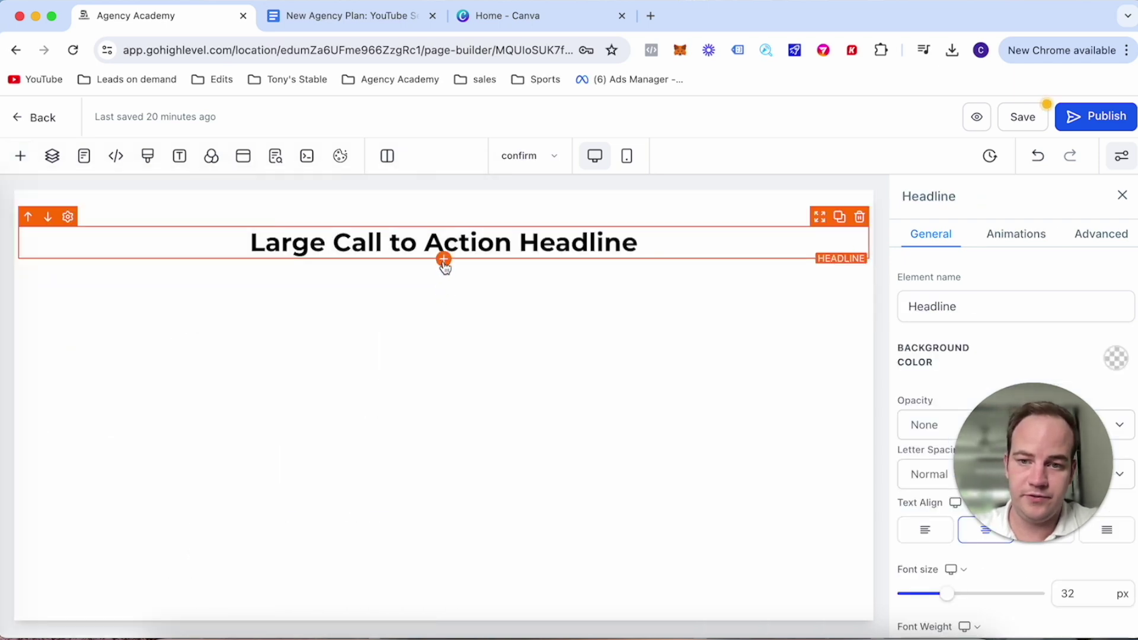
{"action": "left_click", "coordinate": [216, 339]}
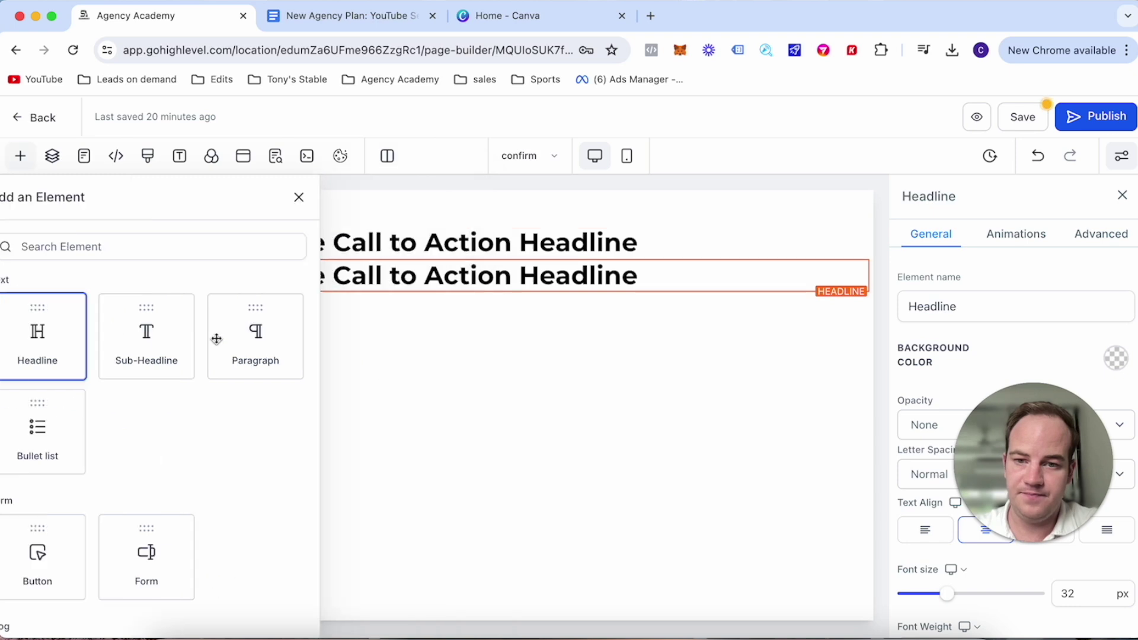
Add a second one-column row below the headlines, place a video element in it and close its settings.
{"action": "left_click", "coordinate": [444, 309]}
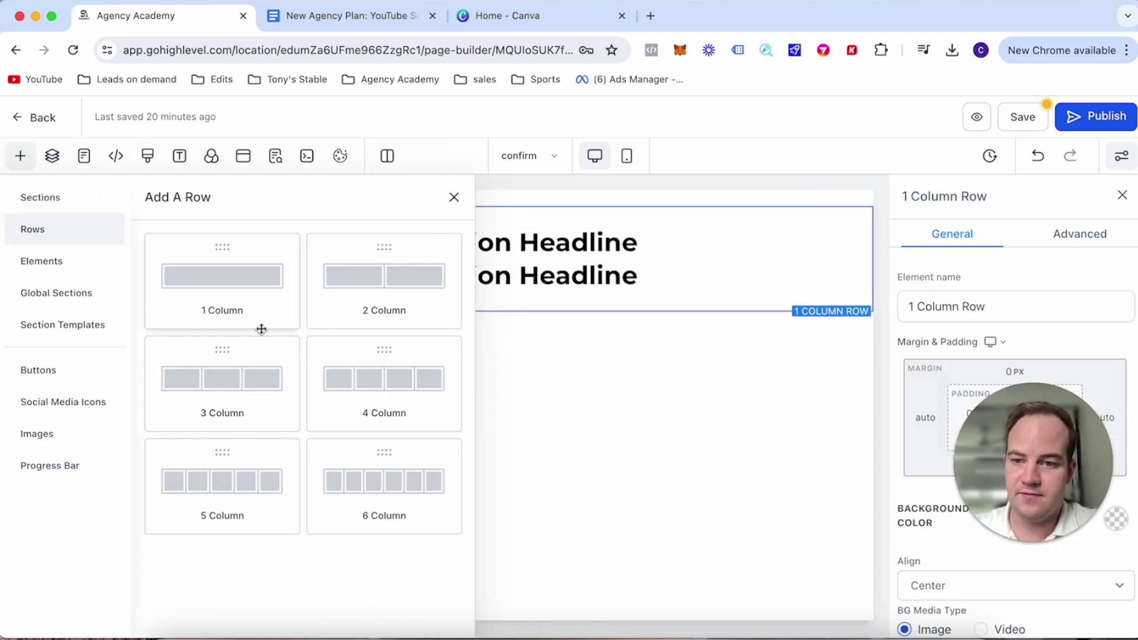
{"action": "left_click", "coordinate": [261, 328]}
{"action": "left_click", "coordinate": [427, 371]}
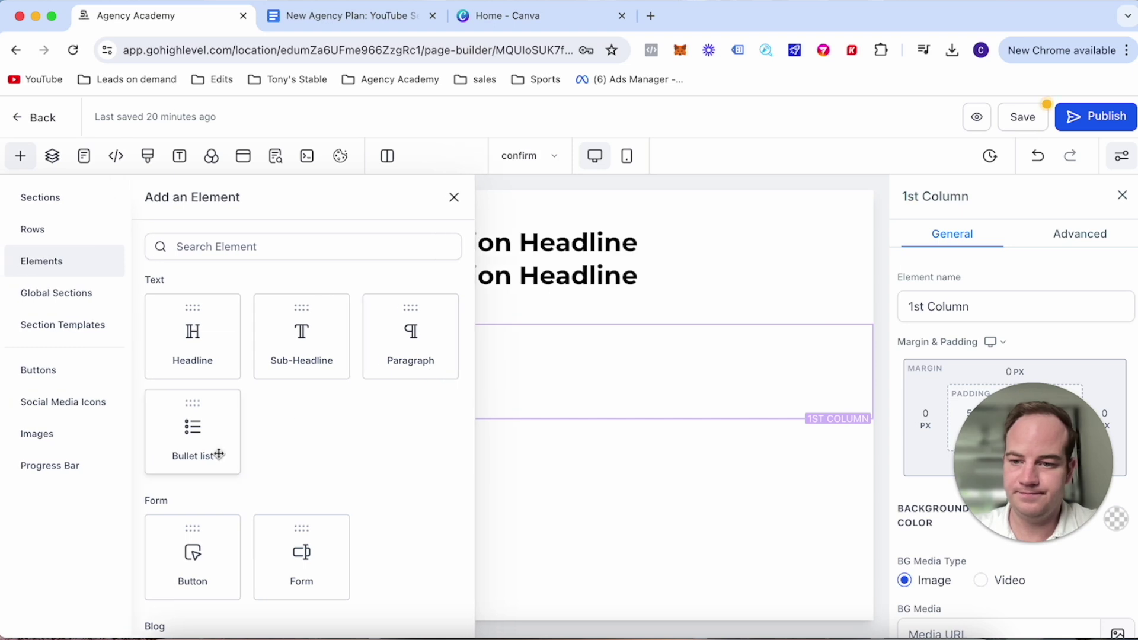
{"action": "scroll", "coordinate": [237, 453], "scroll_direction": "down", "scroll_amount": 5}
{"action": "scroll", "coordinate": [250, 450], "scroll_direction": "down", "scroll_amount": 4}
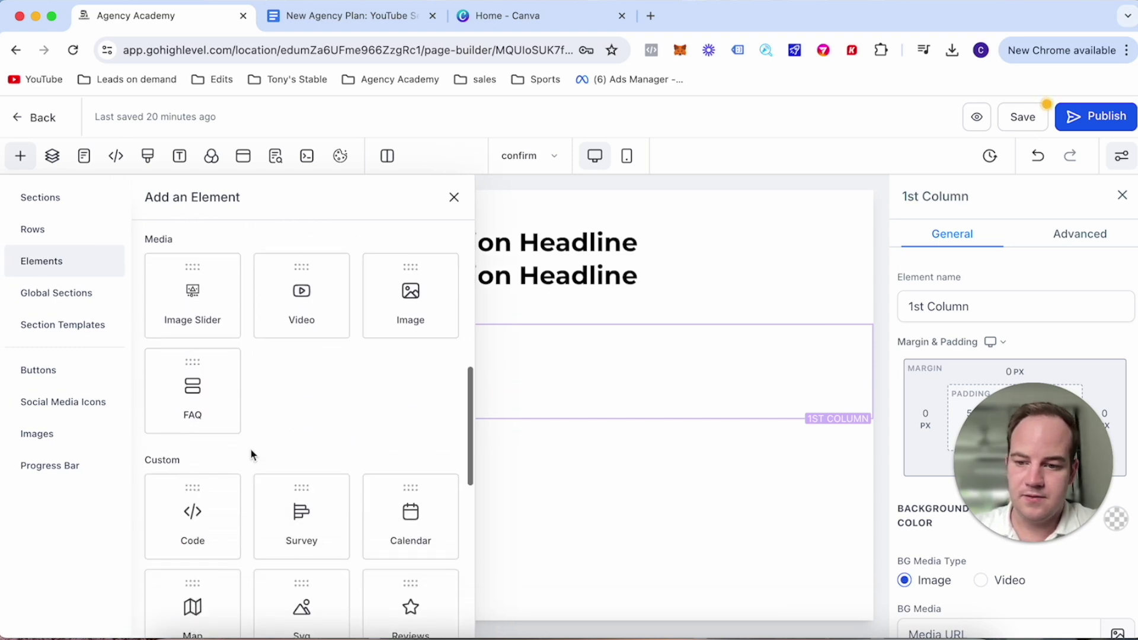
{"action": "scroll", "coordinate": [261, 439], "scroll_direction": "up", "scroll_amount": 2}
{"action": "left_click", "coordinate": [292, 411]}
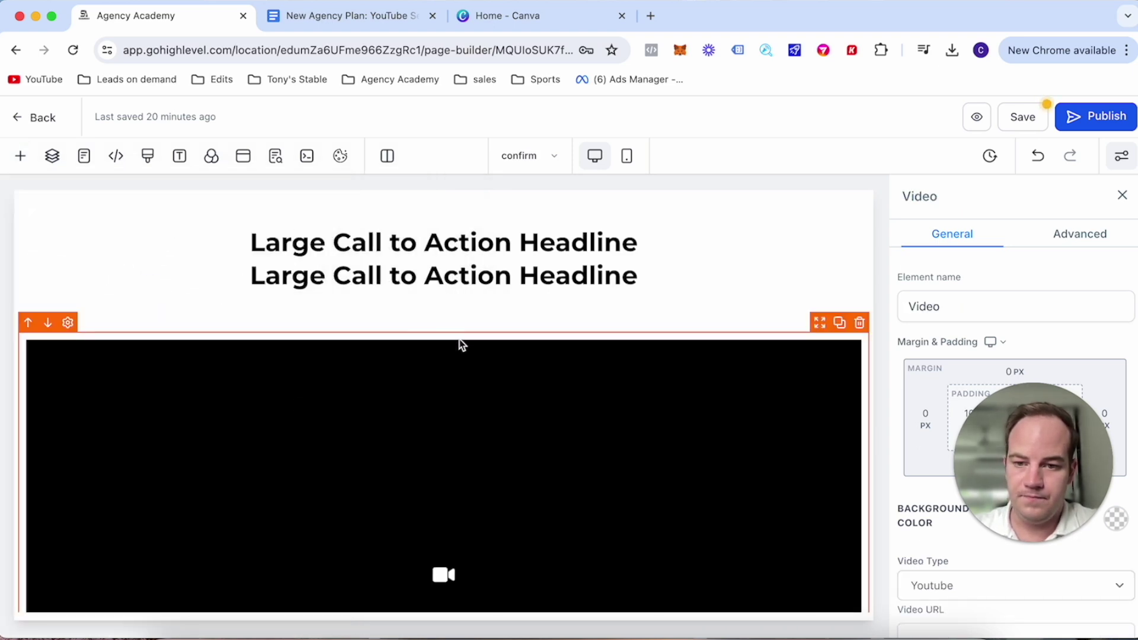
{"action": "left_click", "coordinate": [1122, 199]}
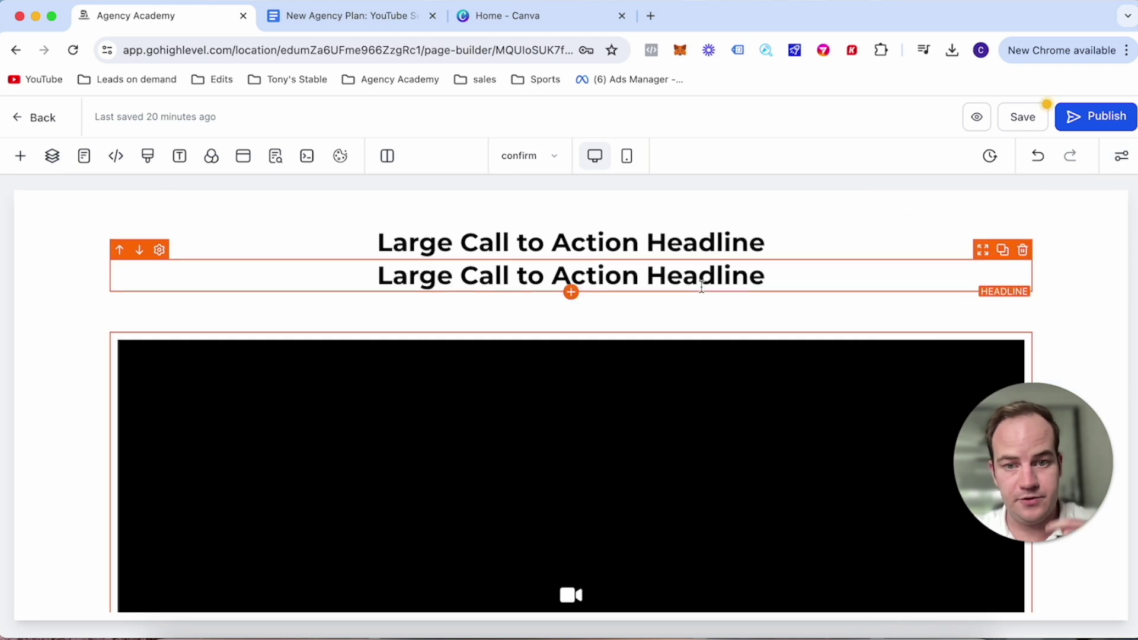
{"action": "left_click", "coordinate": [753, 252]}
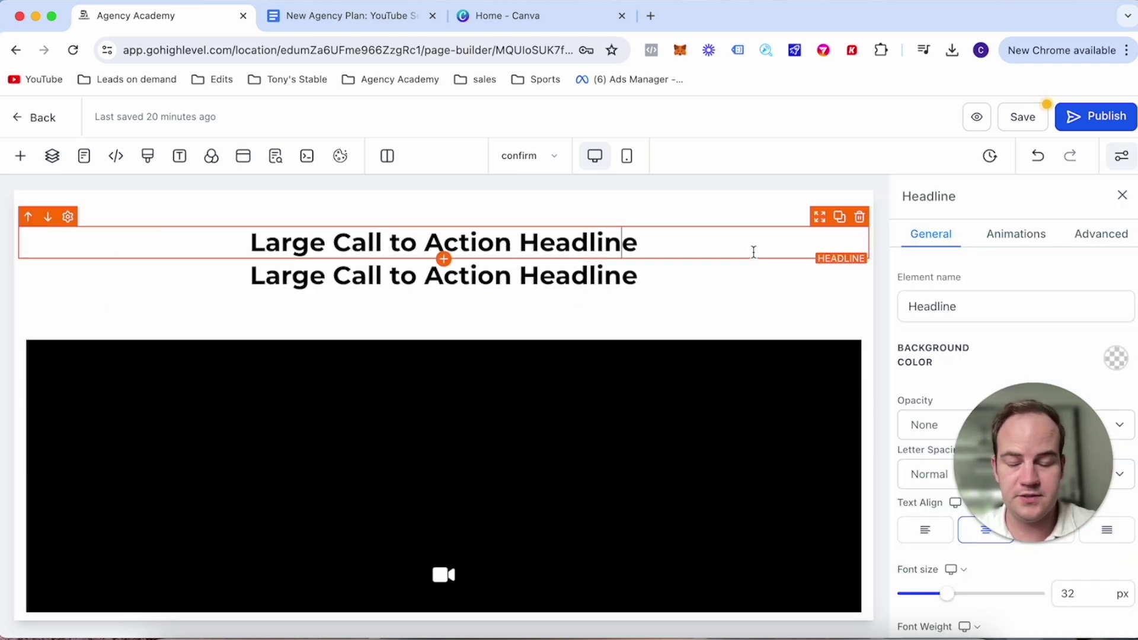
{"action": "left_click", "coordinate": [683, 277]}
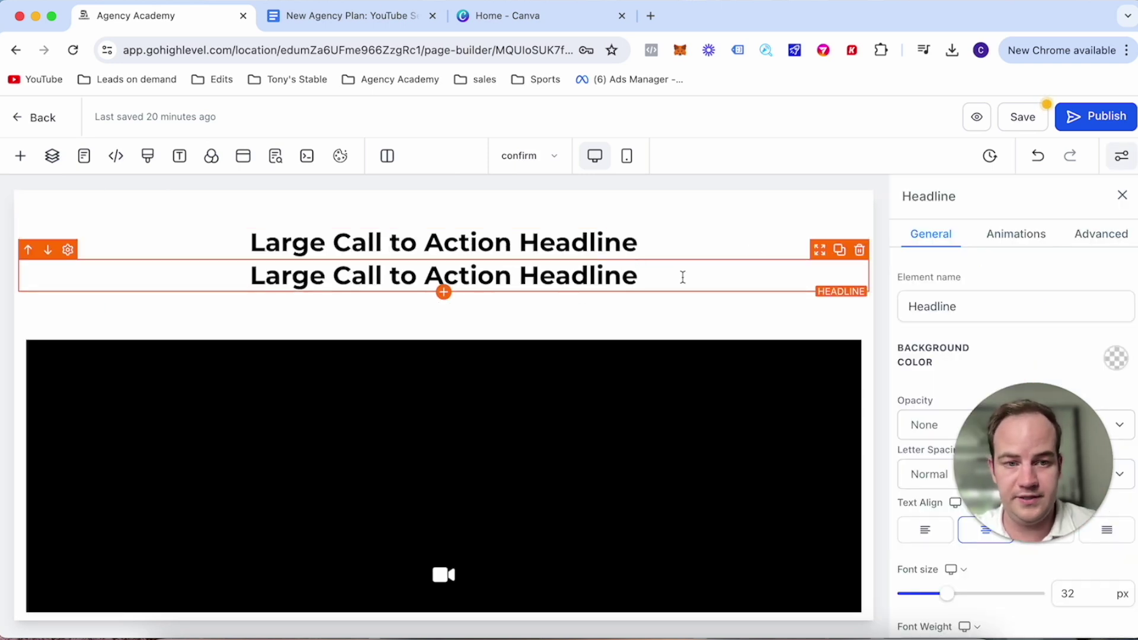
{"action": "left_click", "coordinate": [1122, 196]}
Replace the upper headline's placeholder text with "Your Call Is Not Confirmed".
{"action": "left_click", "coordinate": [797, 242]}
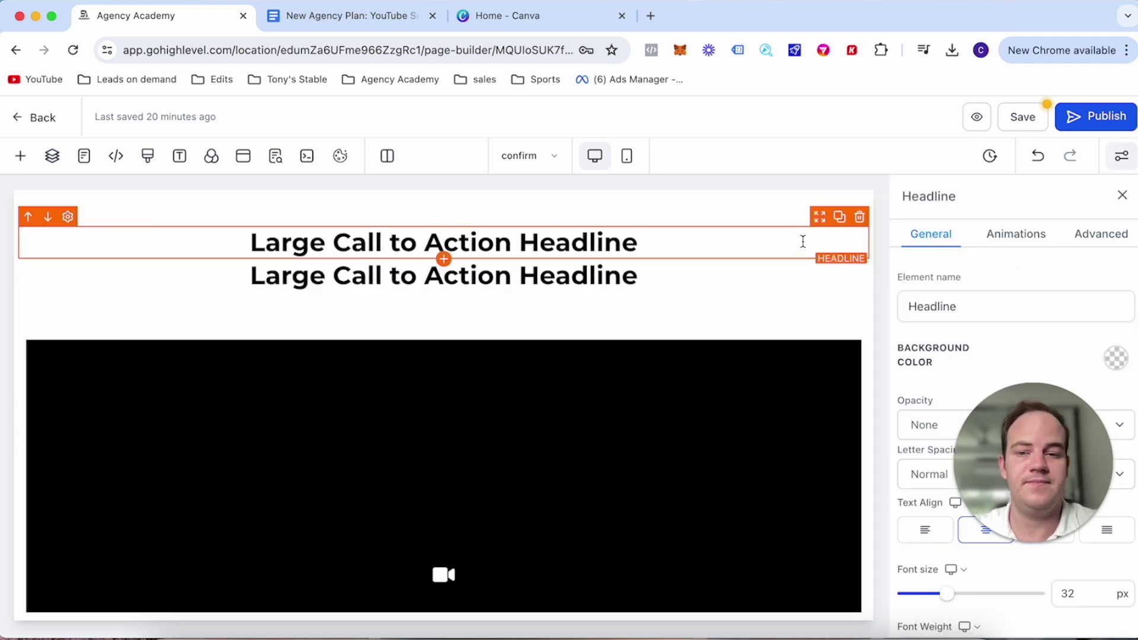
{"action": "left_click_drag", "start_coordinate": [638, 243], "coordinate": [254, 240]}
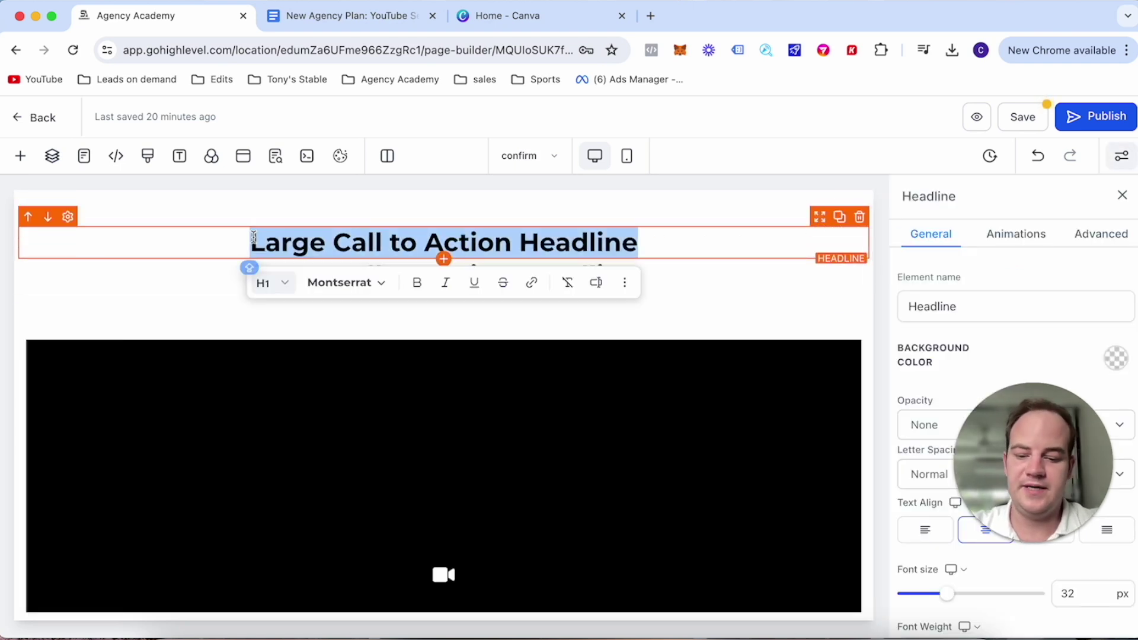
{"action": "type", "text": "Your"}
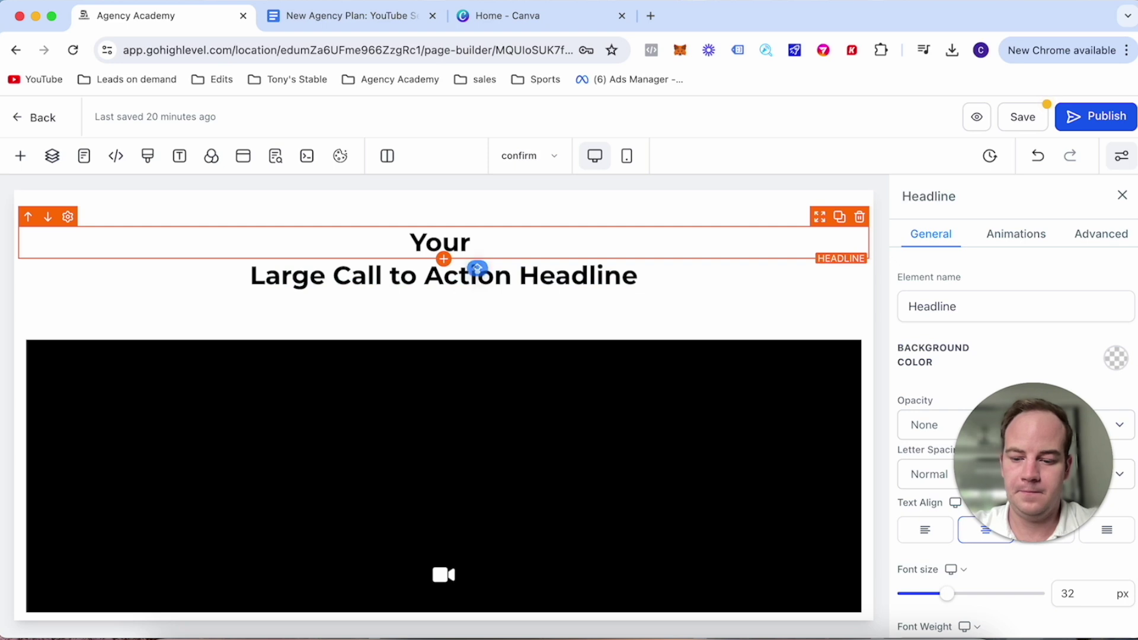
{"action": "type", "text": " Call Is"}
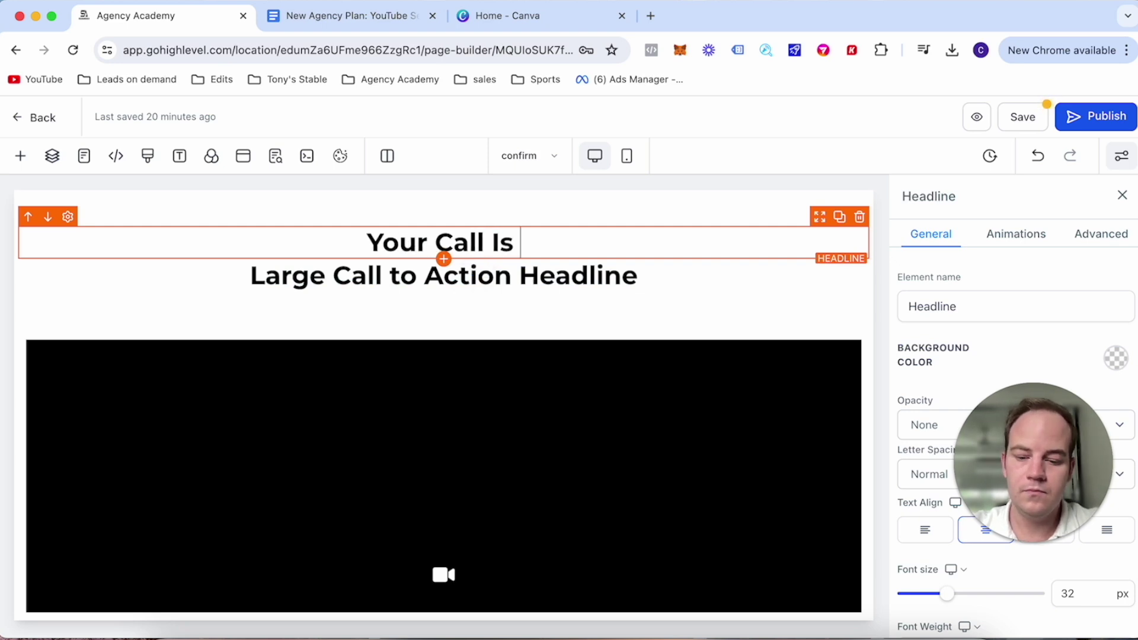
{"action": "type", "text": " Not C"}
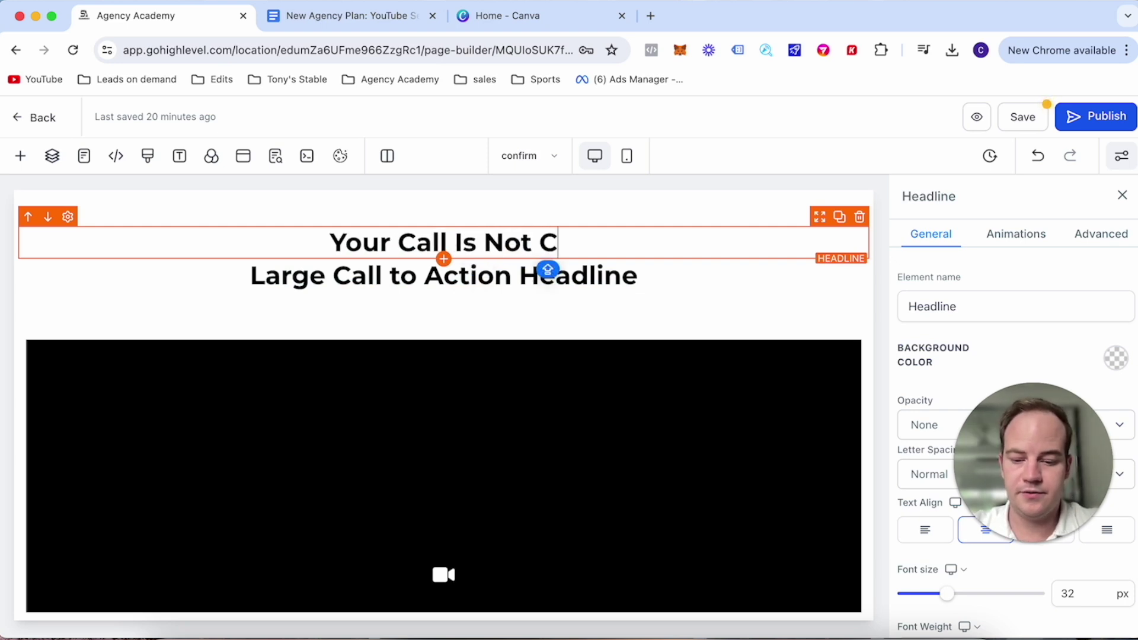
{"action": "type", "text": "onfirmed"}
{"action": "left_click", "coordinate": [412, 211]}
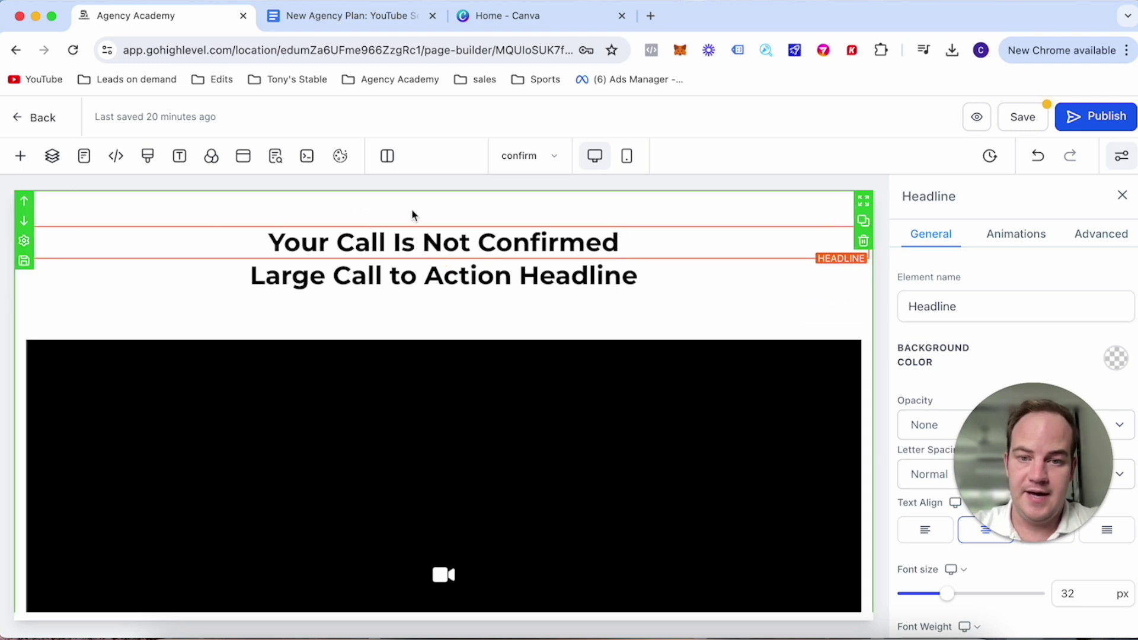
Set the text color of the "Your Call Is Not Confirmed" headline to red.
{"action": "left_click", "coordinate": [641, 246]}
{"action": "left_click_drag", "start_coordinate": [620, 243], "coordinate": [303, 246]}
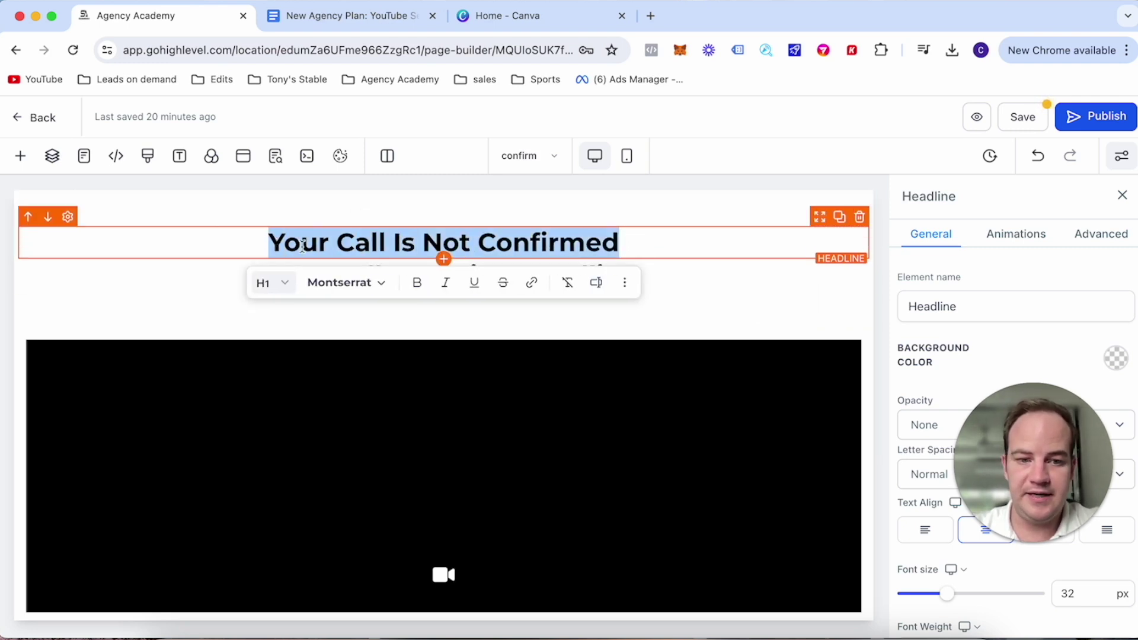
{"action": "left_click_drag", "start_coordinate": [1034, 462], "coordinate": [500, 431]}
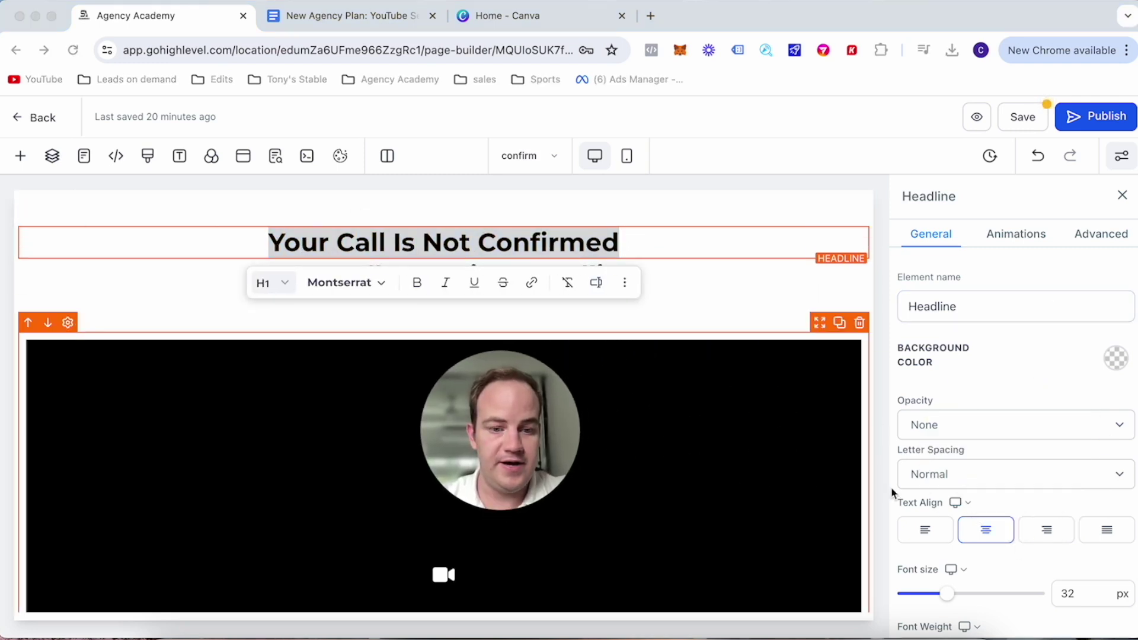
{"action": "scroll", "coordinate": [960, 486], "scroll_direction": "down", "scroll_amount": 7}
{"action": "left_click", "coordinate": [1107, 492]}
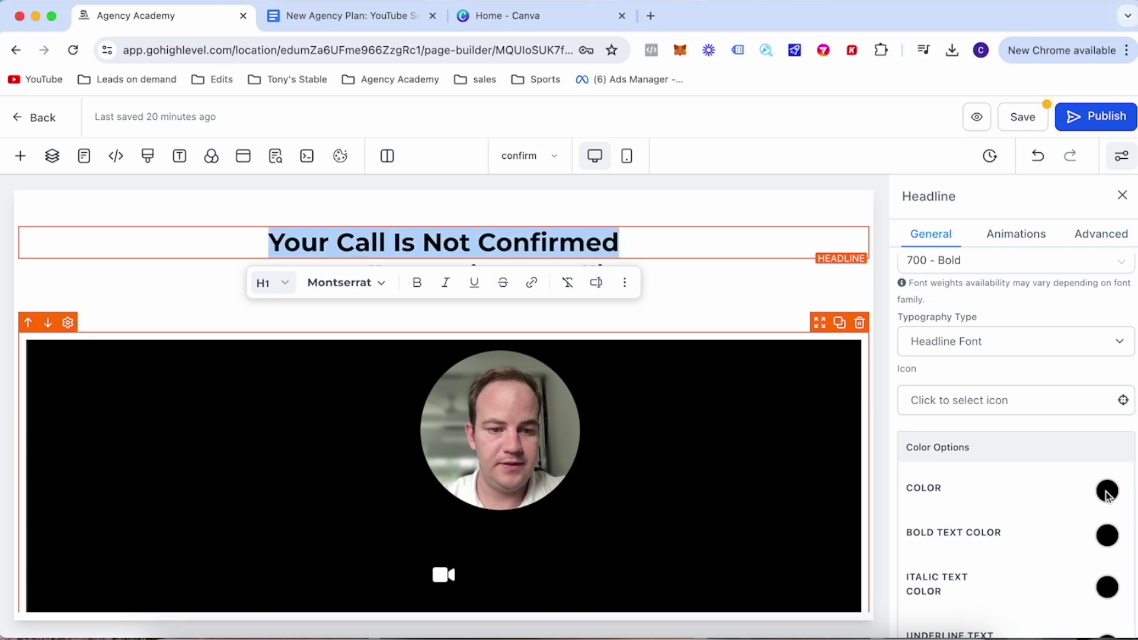
{"action": "left_click", "coordinate": [1107, 492]}
{"action": "left_click", "coordinate": [1073, 527]}
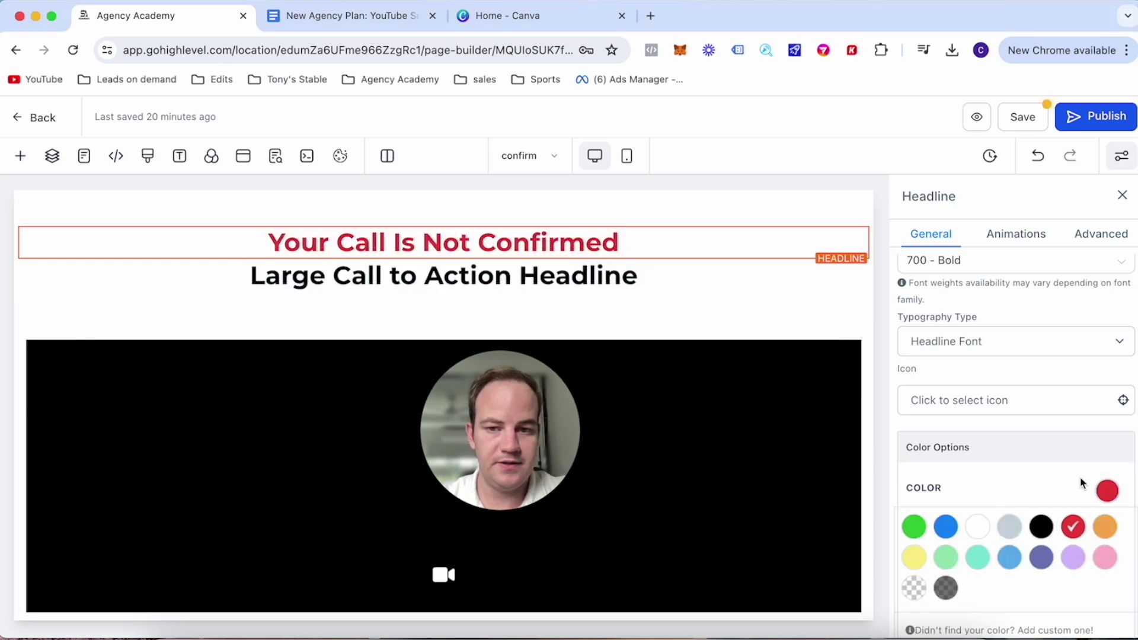
Replace the placeholder text of the second headline with "Step 1: Watch The Video Below".
{"action": "scroll", "coordinate": [1081, 483], "scroll_direction": "down", "scroll_amount": 2}
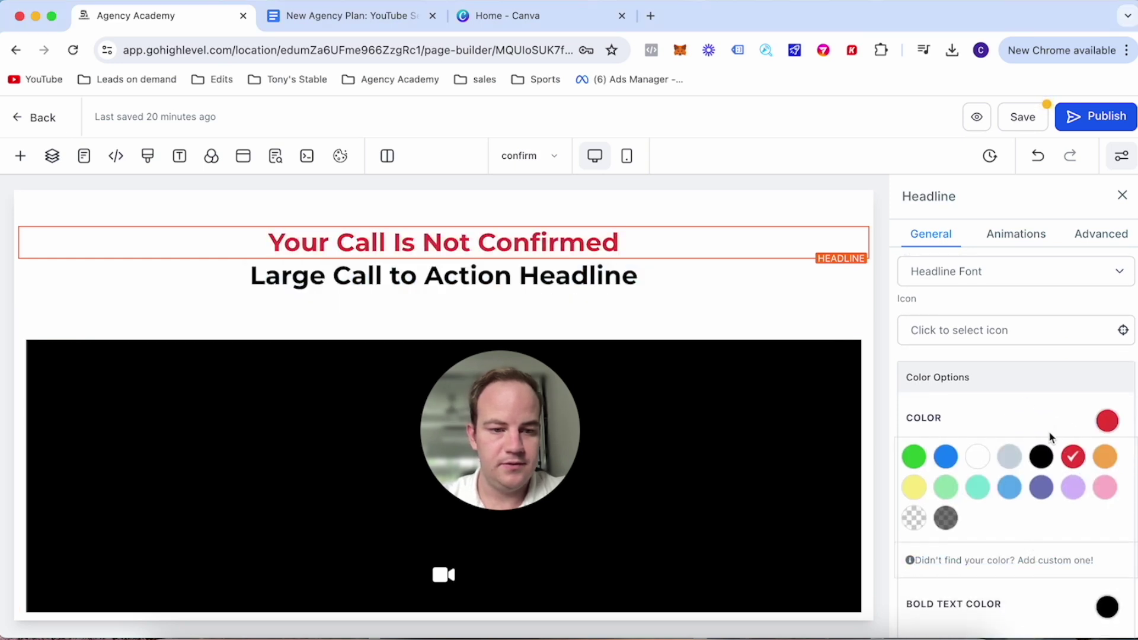
{"action": "left_click", "coordinate": [497, 263]}
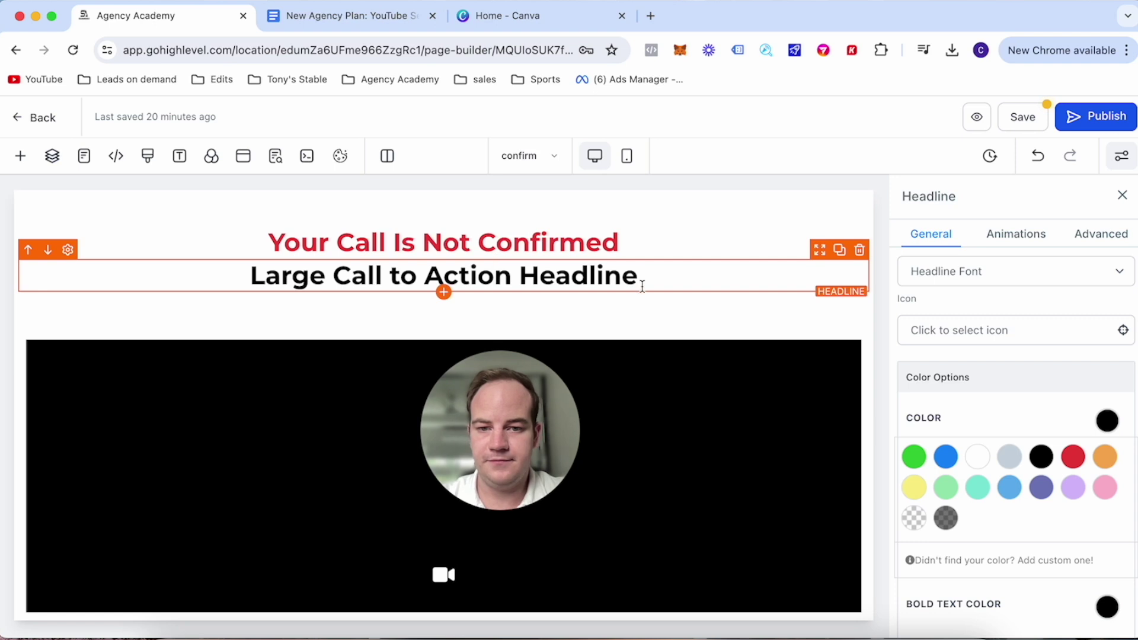
{"action": "left_click_drag", "start_coordinate": [652, 276], "coordinate": [254, 275]}
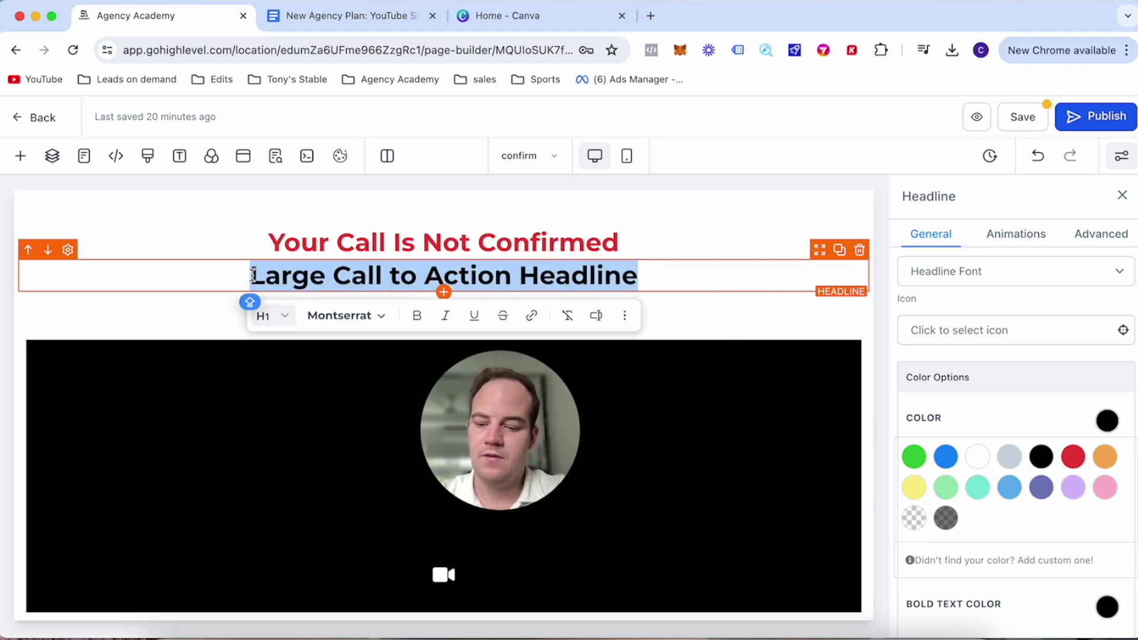
{"action": "type", "text": "Step 1"}
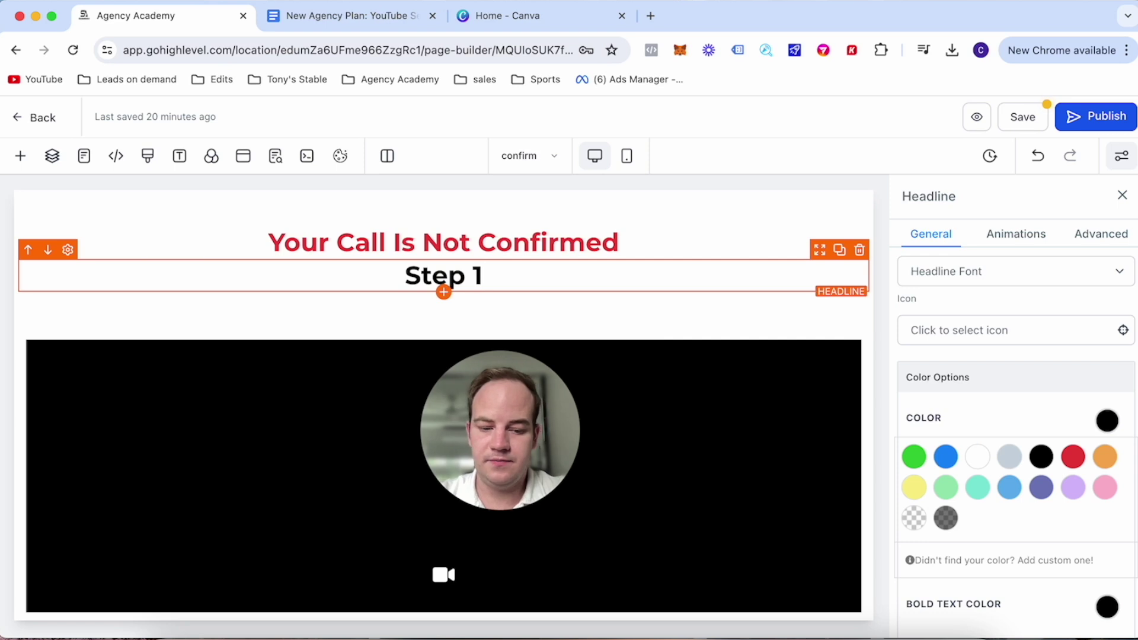
{"action": "type", "text": ": Watc"}
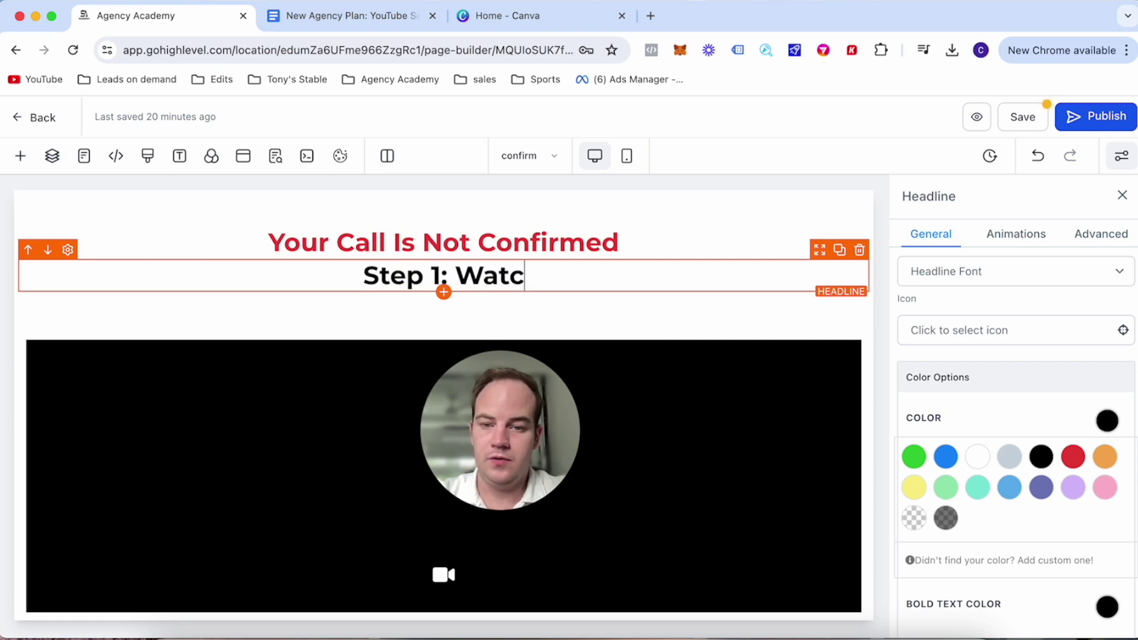
{"action": "type", "text": "h the"}
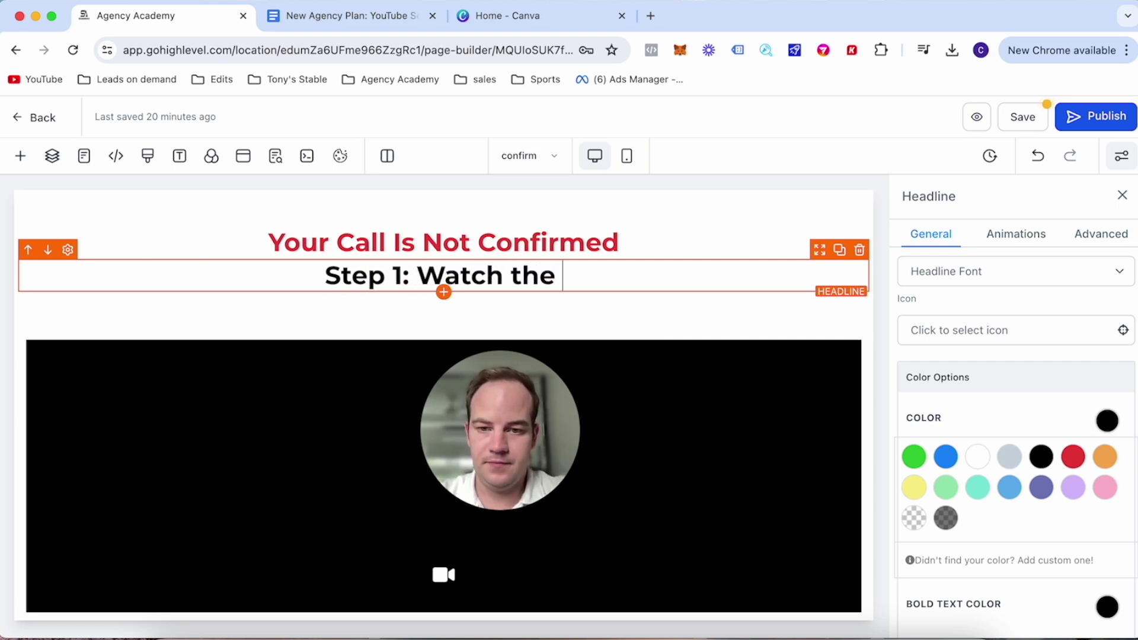
{"action": "key", "text": "BackSpace"}
{"action": "key", "text": "BackSpace"}
{"action": "key", "text": "BackSpace"}
{"action": "key", "text": "BackSpace"}
{"action": "type", "text": "The V"}
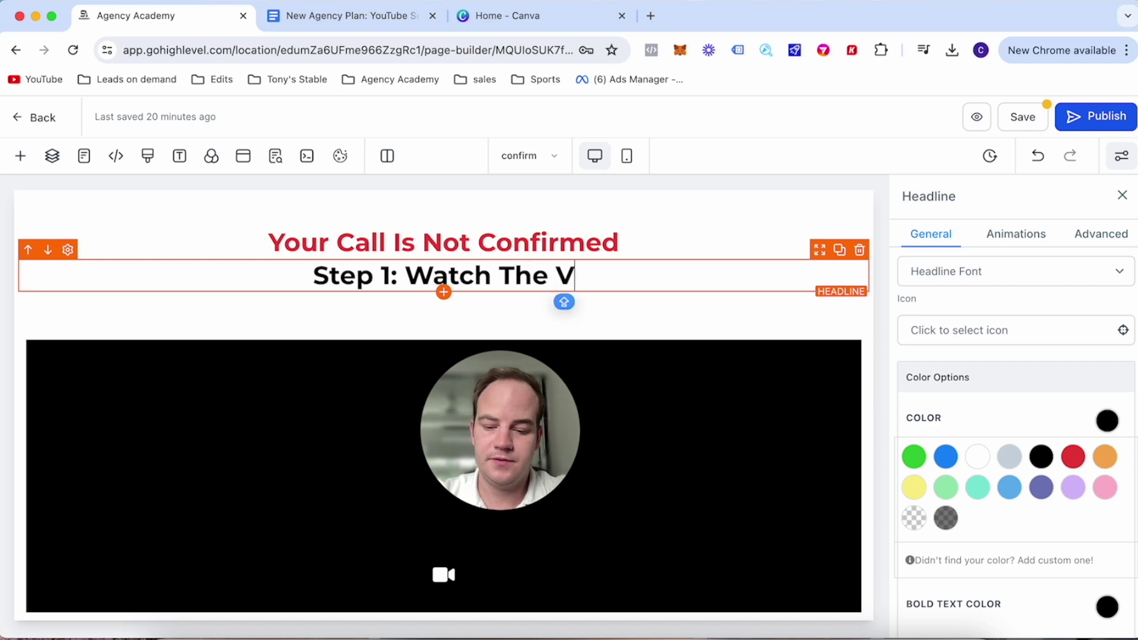
{"action": "type", "text": "ideo Belo"}
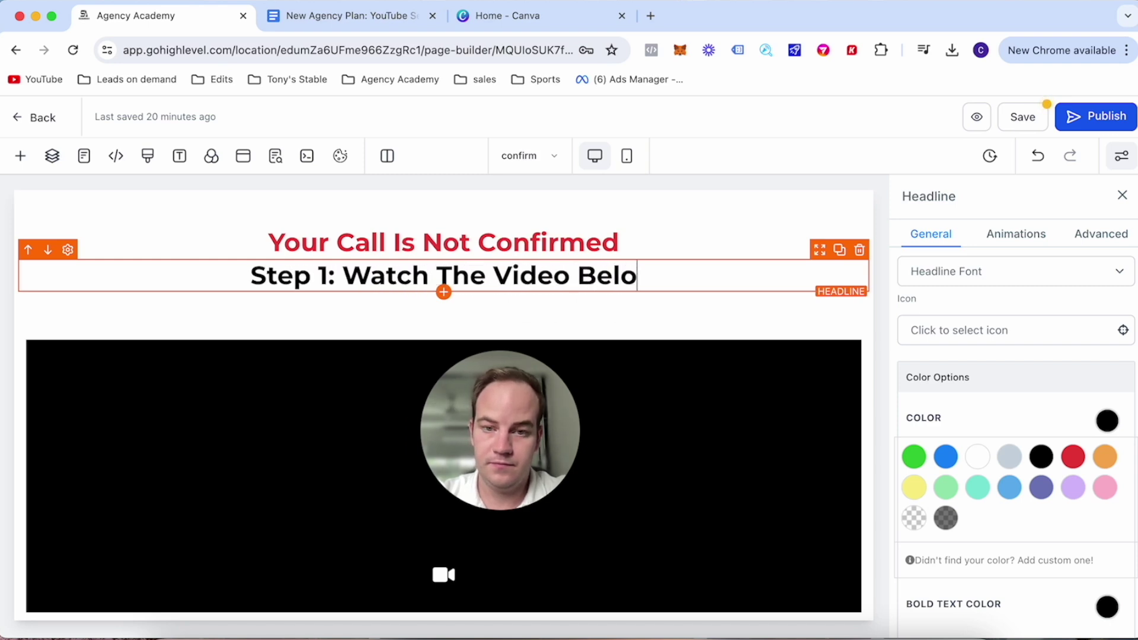
{"action": "type", "text": "w"}
Set the top padding of the one-column row holding the video to 0 px.
{"action": "left_click", "coordinate": [440, 320]}
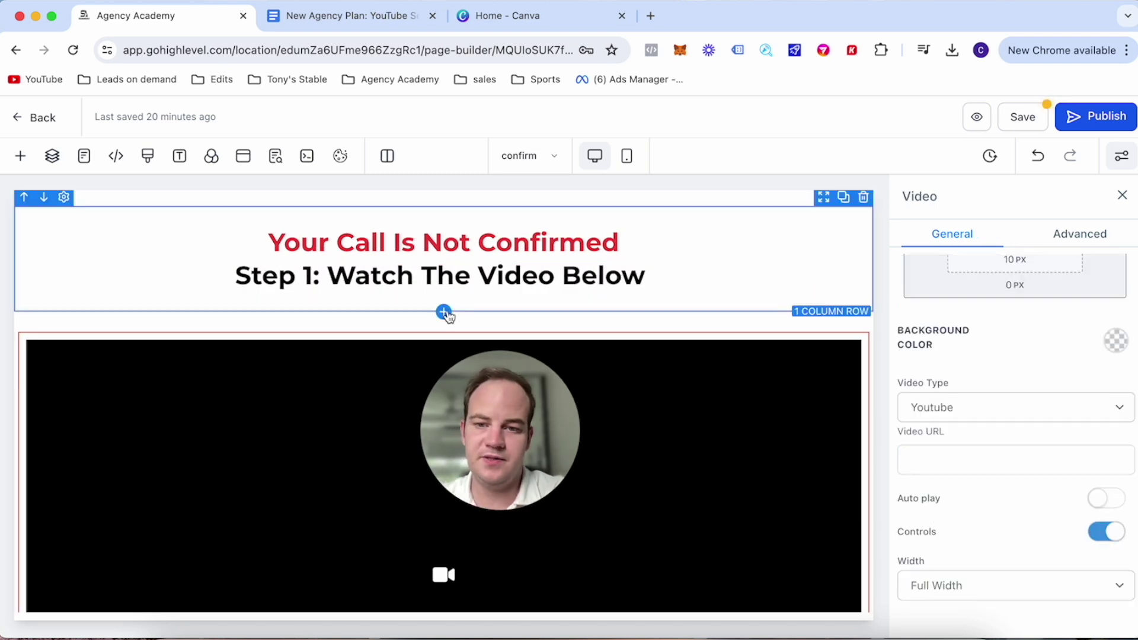
{"action": "left_click", "coordinate": [64, 304]}
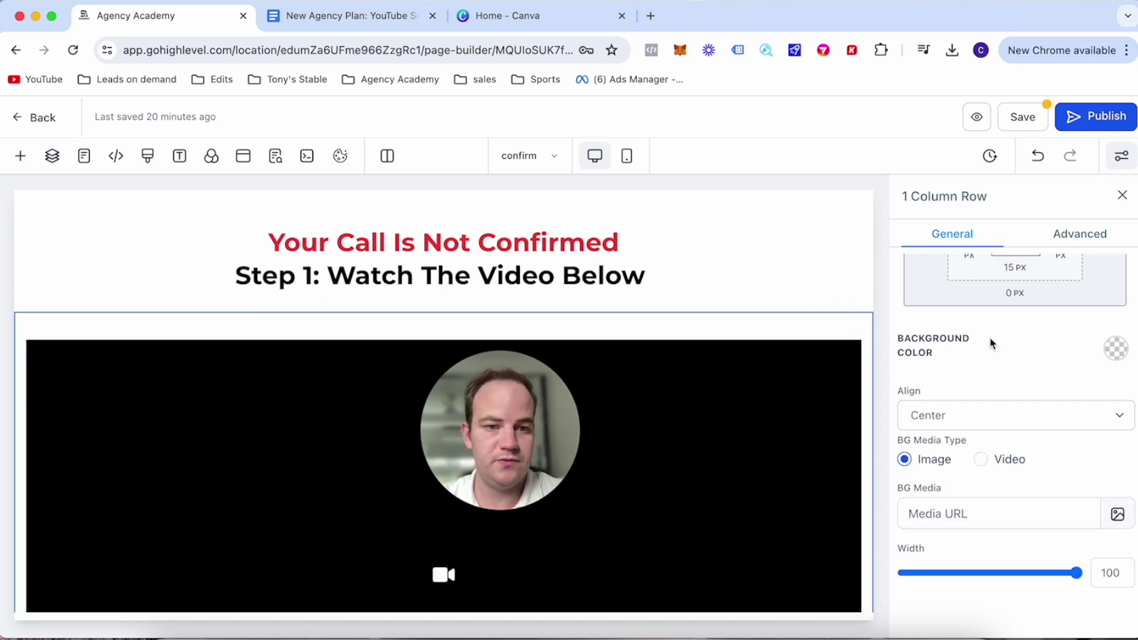
{"action": "scroll", "coordinate": [990, 337], "scroll_direction": "up", "scroll_amount": 5}
{"action": "left_click", "coordinate": [1028, 372]}
{"action": "left_click_drag", "start_coordinate": [942, 408], "coordinate": [896, 409]}
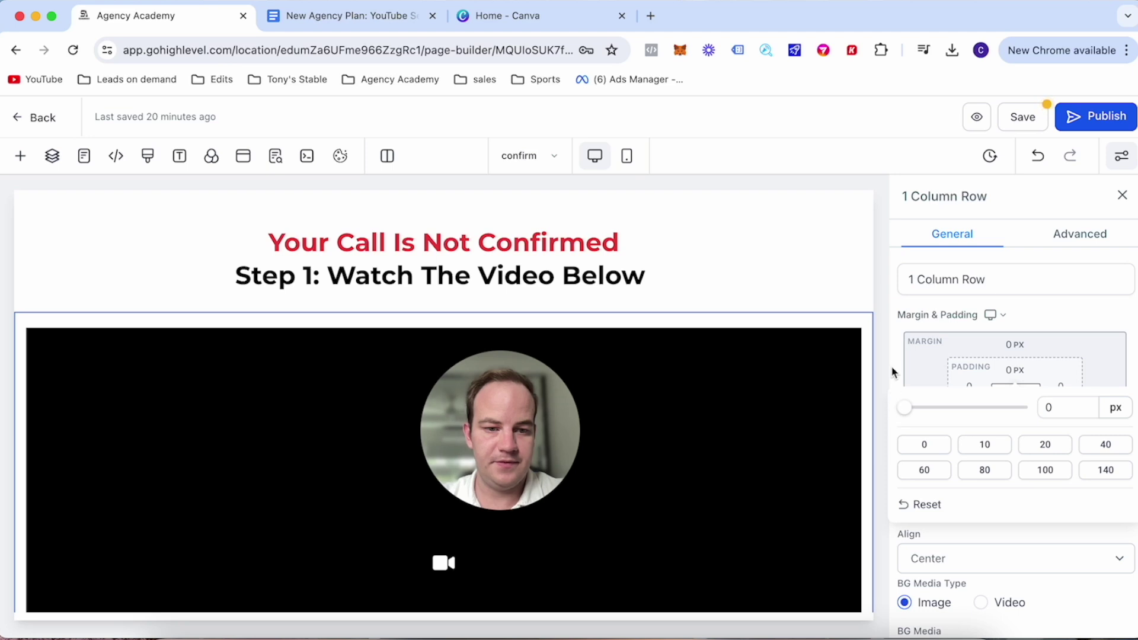
Change the "Step 1: Watch The Video Below" headline to heading level H2 and save the confirm page.
{"action": "left_click", "coordinate": [716, 284]}
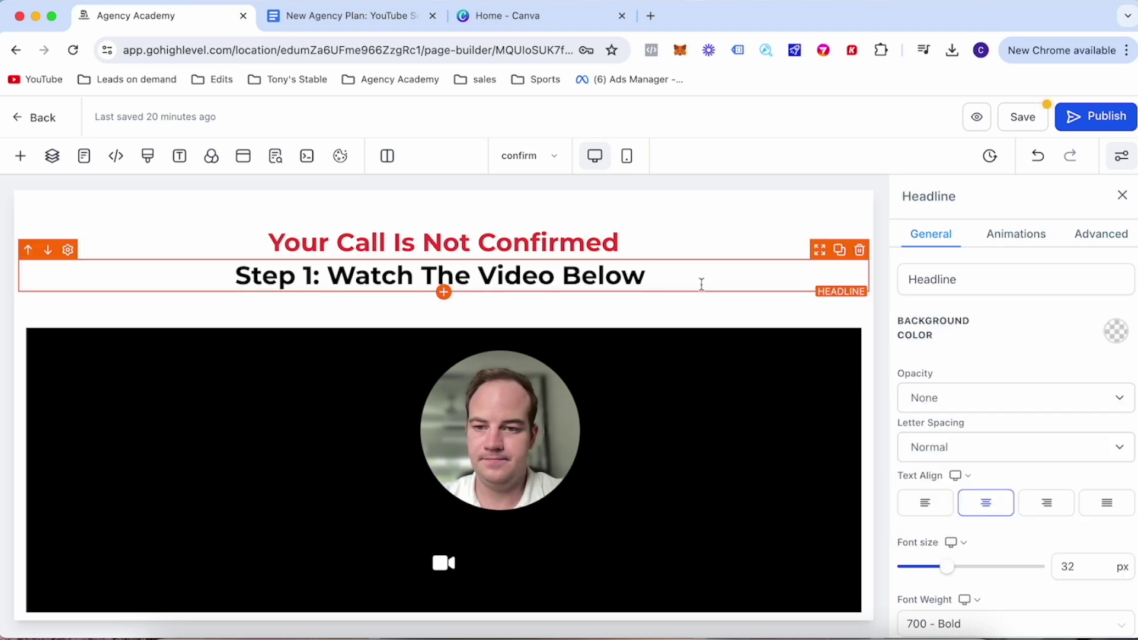
{"action": "left_click_drag", "start_coordinate": [656, 277], "coordinate": [232, 276]}
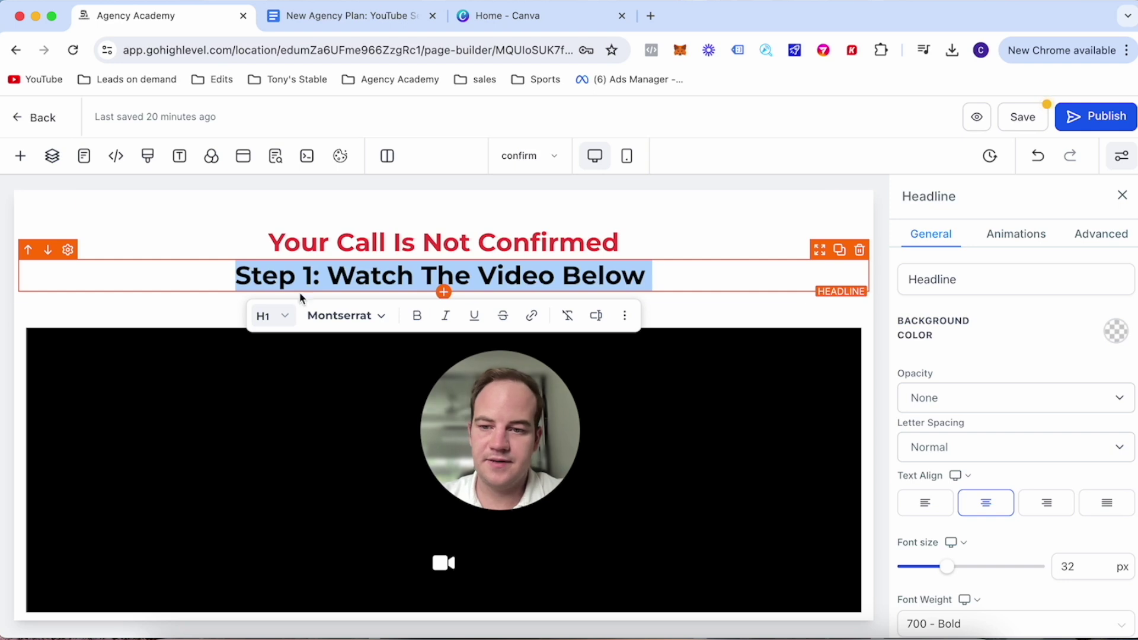
{"action": "left_click", "coordinate": [285, 316]}
{"action": "left_click", "coordinate": [298, 385]}
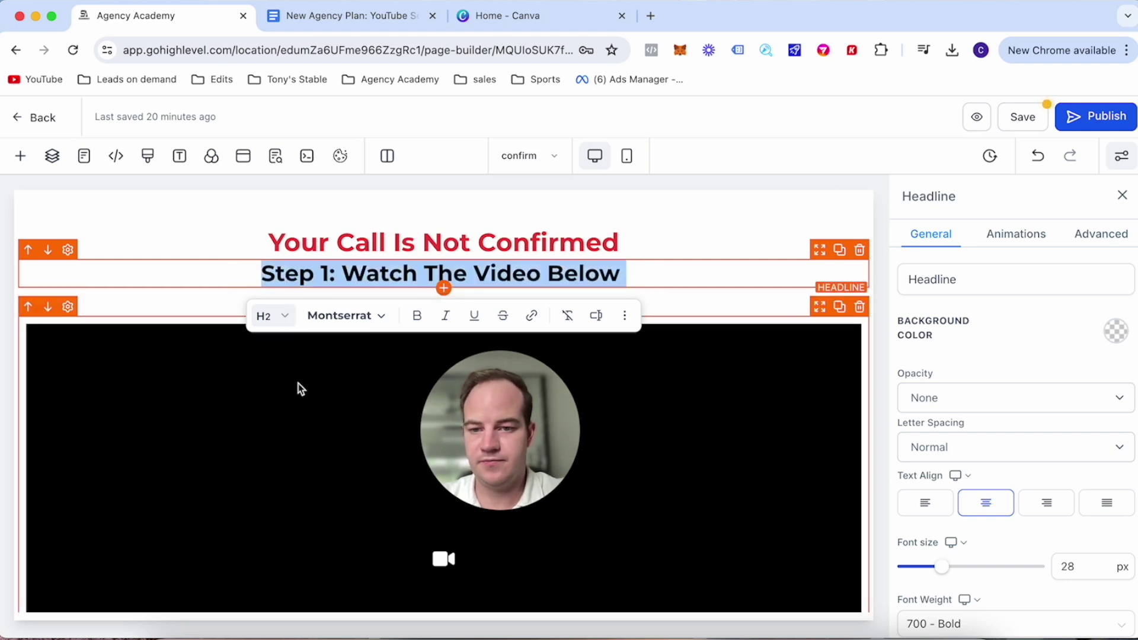
{"action": "left_click", "coordinate": [239, 249]}
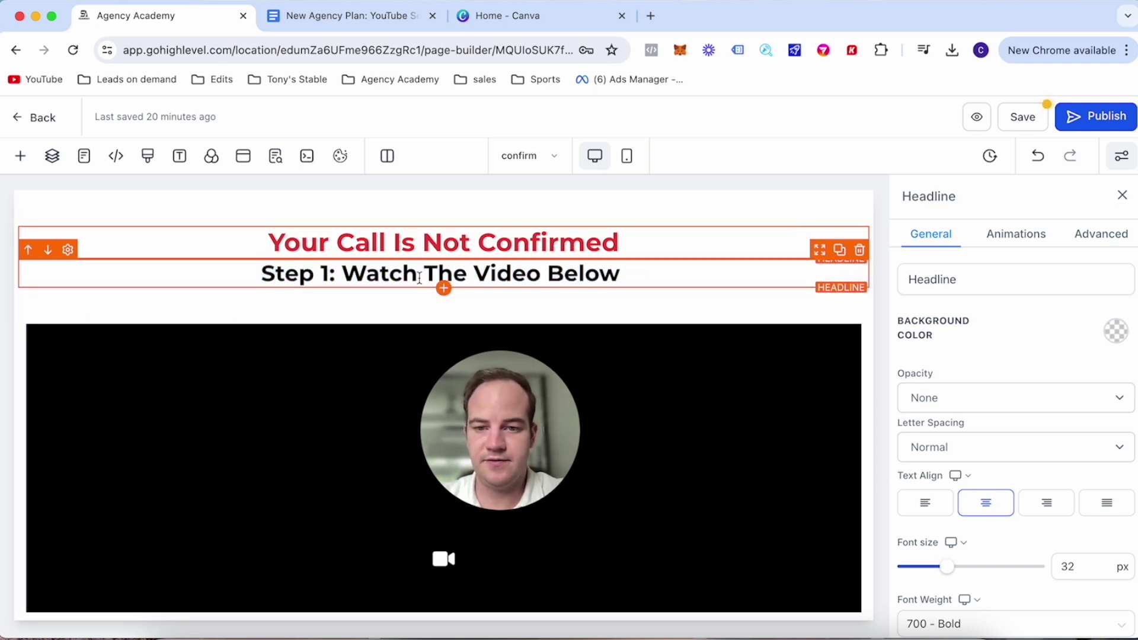
{"action": "left_click", "coordinate": [617, 356]}
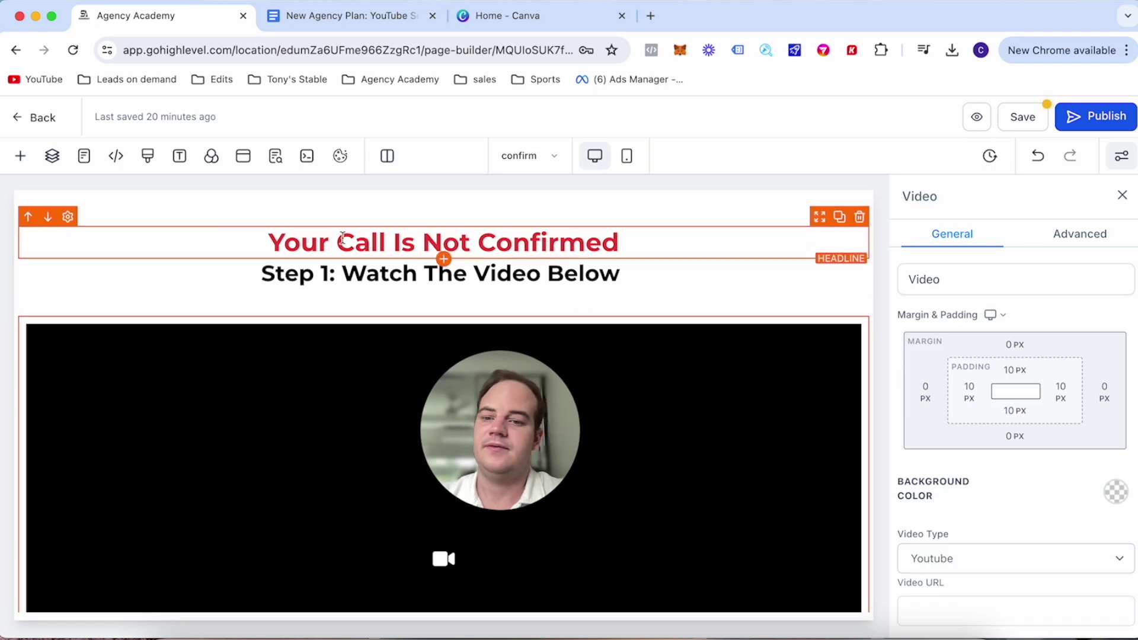
{"action": "key", "text": "super+s"}
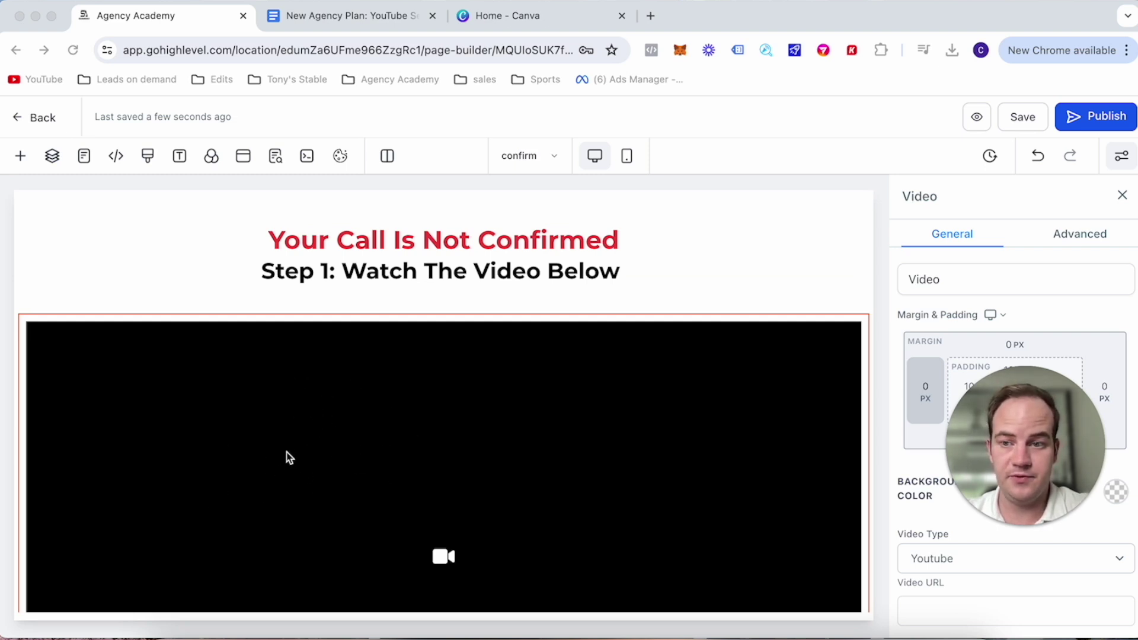
Leave the confirm page and open the funnel's booking page for editing, ignoring the tax ID notice.
{"action": "left_click", "coordinate": [21, 118]}
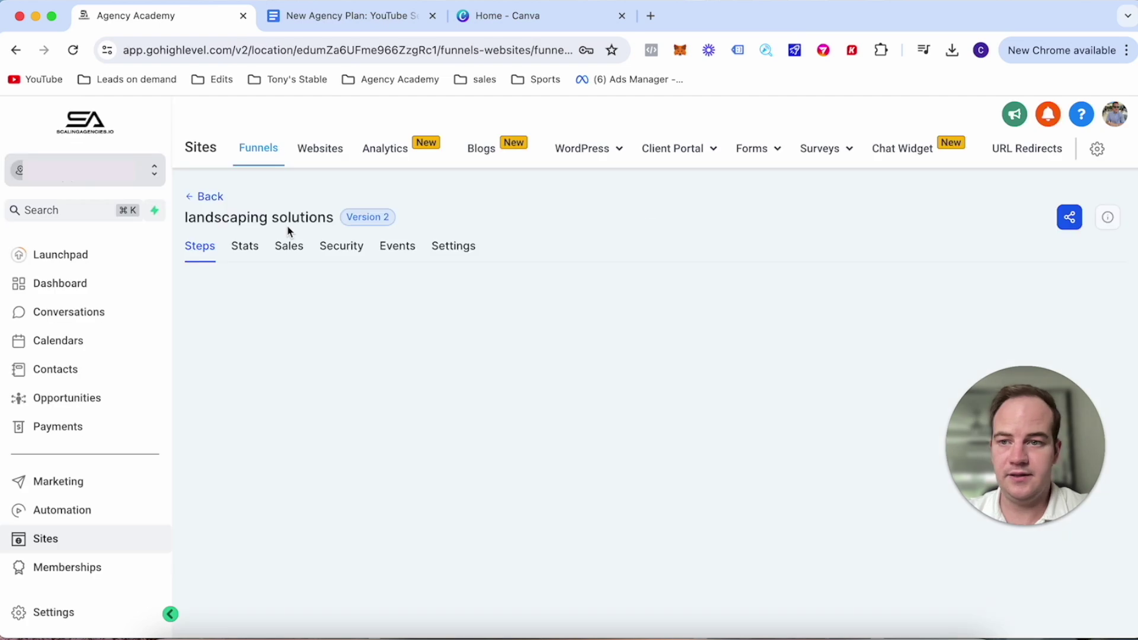
{"action": "left_click", "coordinate": [1023, 188]}
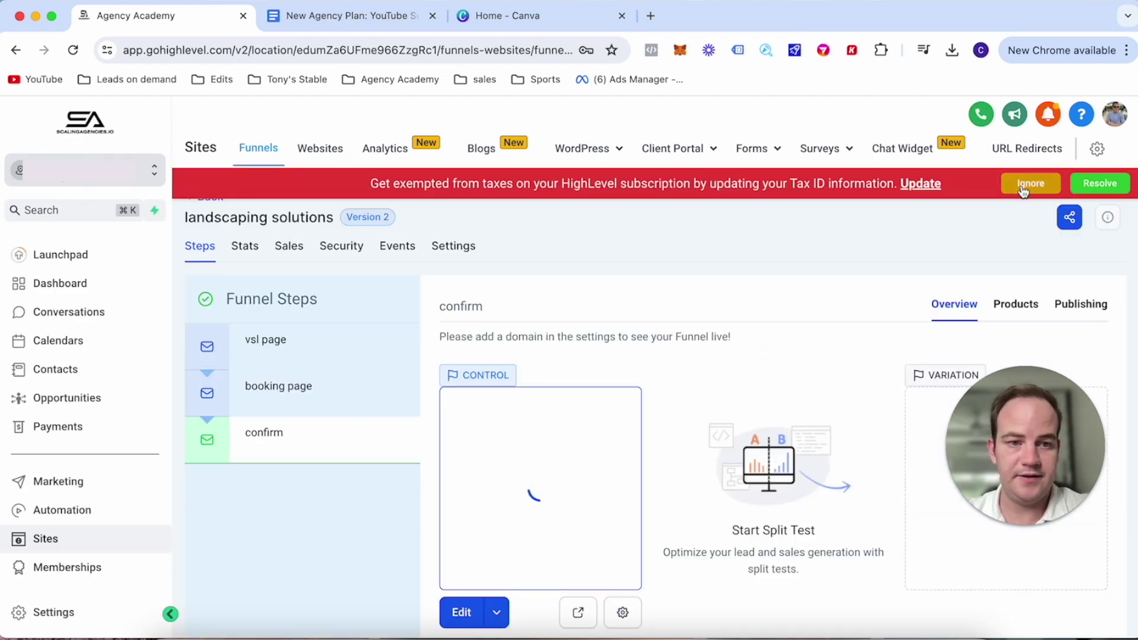
{"action": "left_click", "coordinate": [1023, 183]}
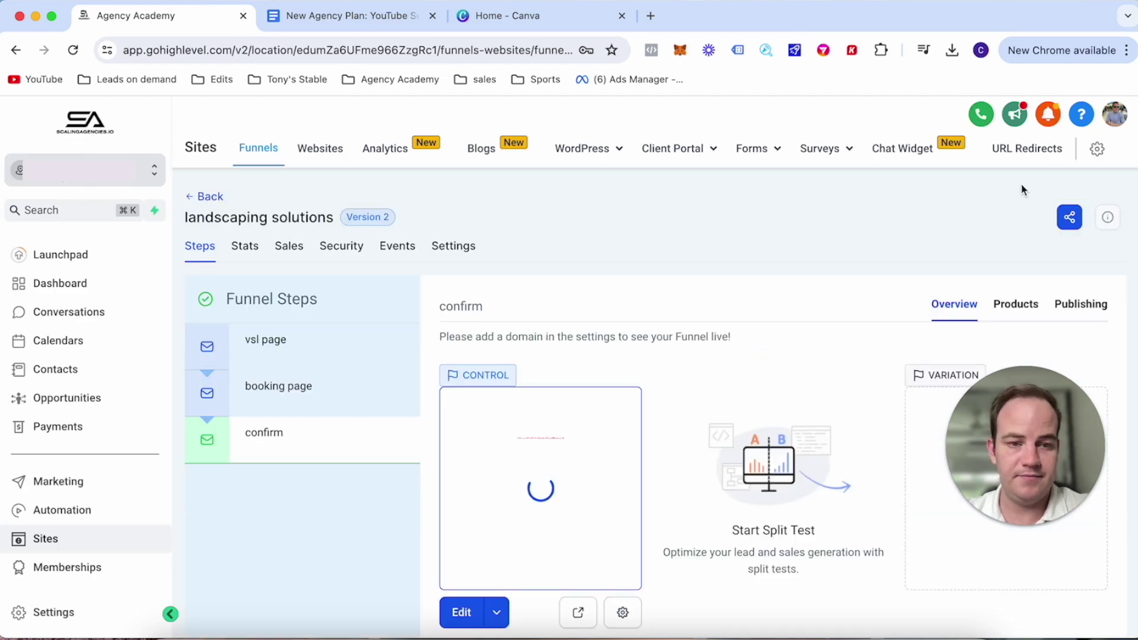
{"action": "left_click", "coordinate": [268, 379]}
{"action": "left_click", "coordinate": [553, 513]}
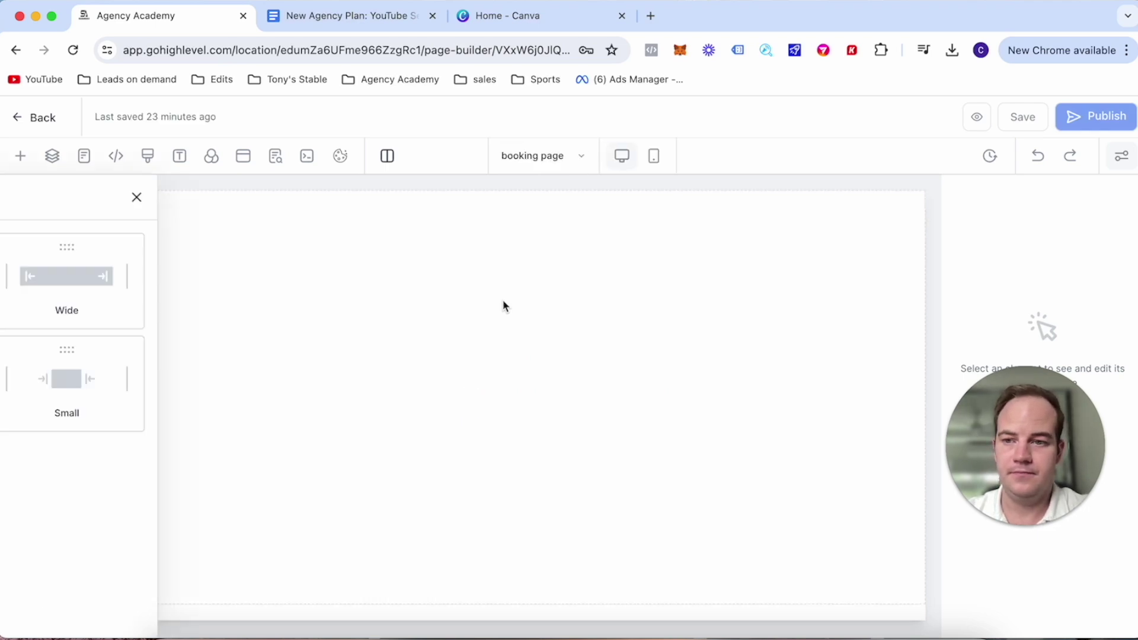
Add a section with a one-column row and a headline element to the empty booking page.
{"action": "left_click", "coordinate": [213, 279]}
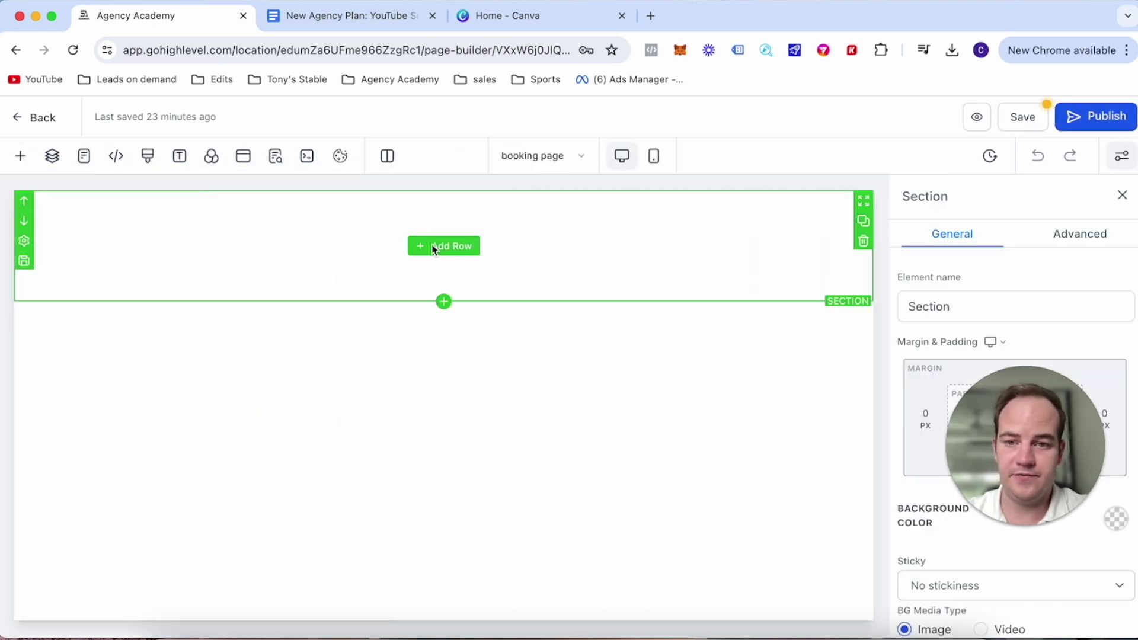
{"action": "left_click", "coordinate": [463, 240]}
{"action": "left_click", "coordinate": [261, 294]}
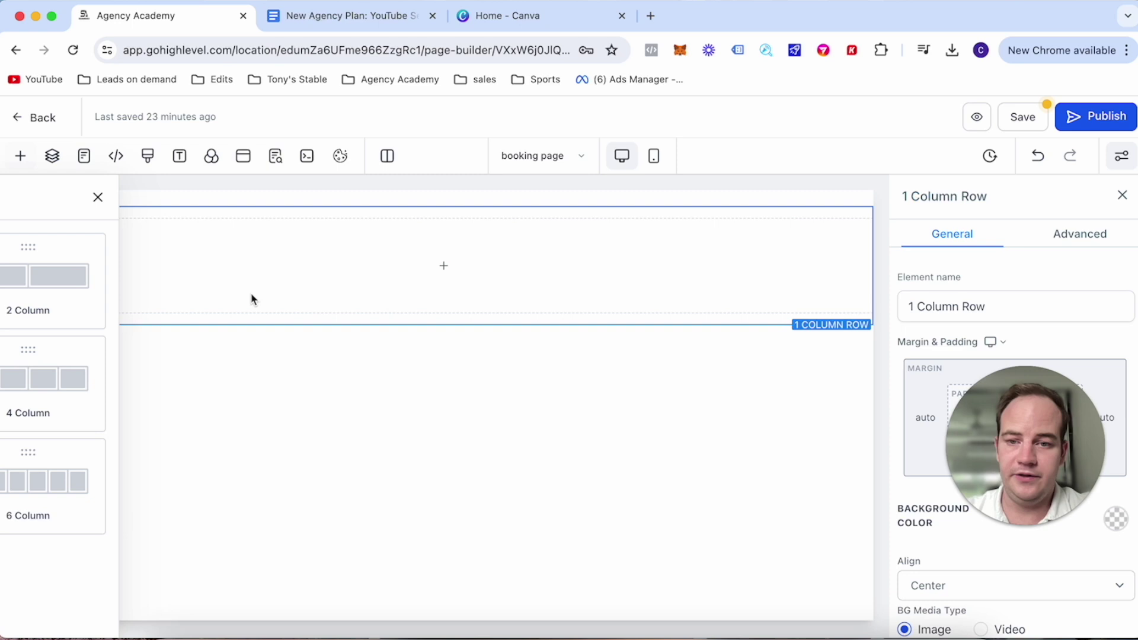
{"action": "left_click", "coordinate": [443, 266]}
{"action": "left_click", "coordinate": [184, 349]}
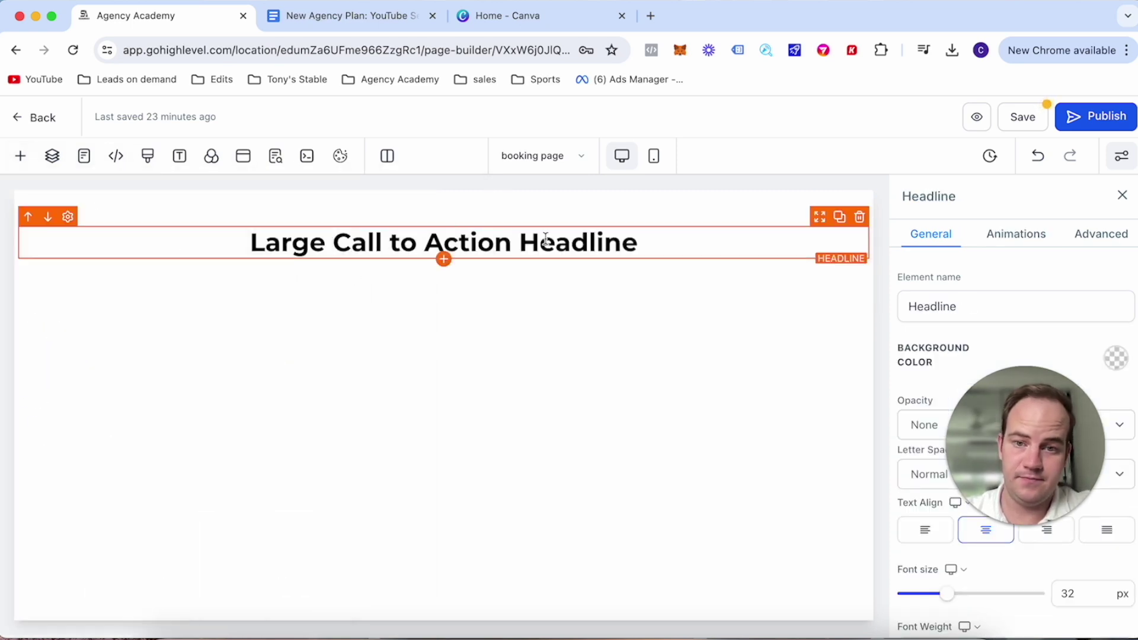
Replace the booking page headline's placeholder text with "Book A Call Below".
{"action": "left_click_drag", "start_coordinate": [638, 243], "coordinate": [226, 237]}
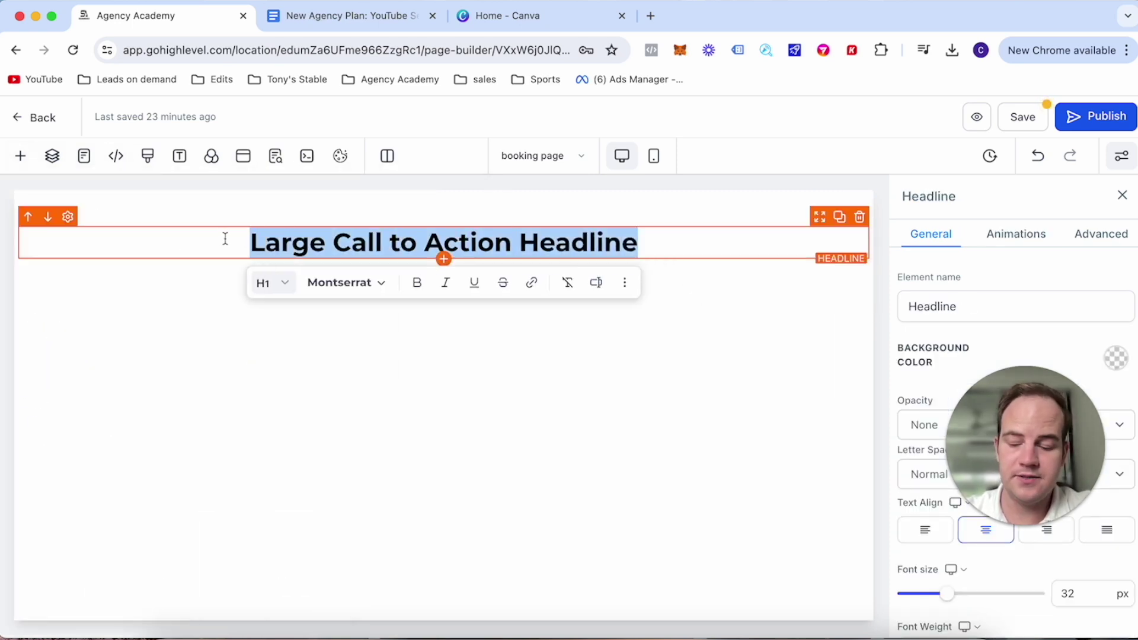
{"action": "type", "text": "Book"}
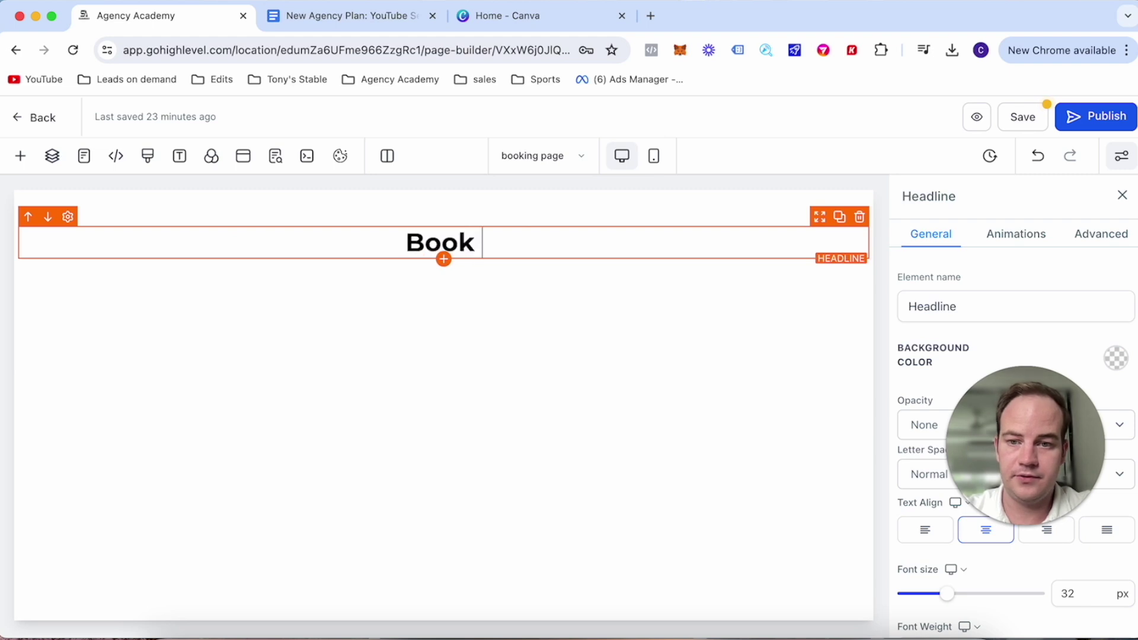
{"action": "type", "text": " A Ca"}
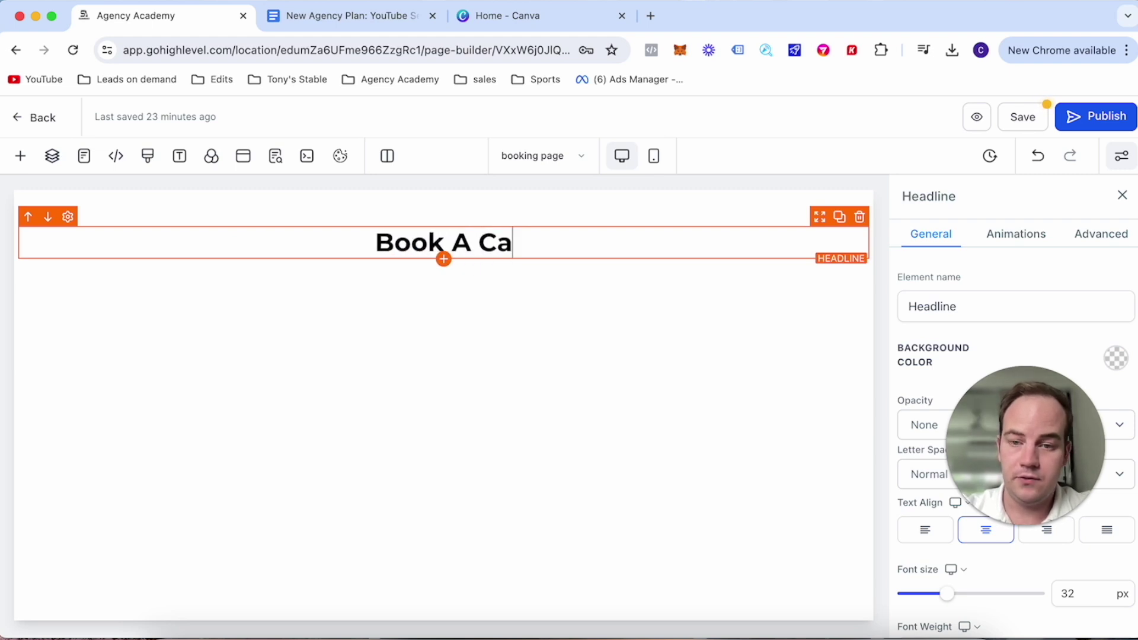
{"action": "type", "text": "ll Below"}
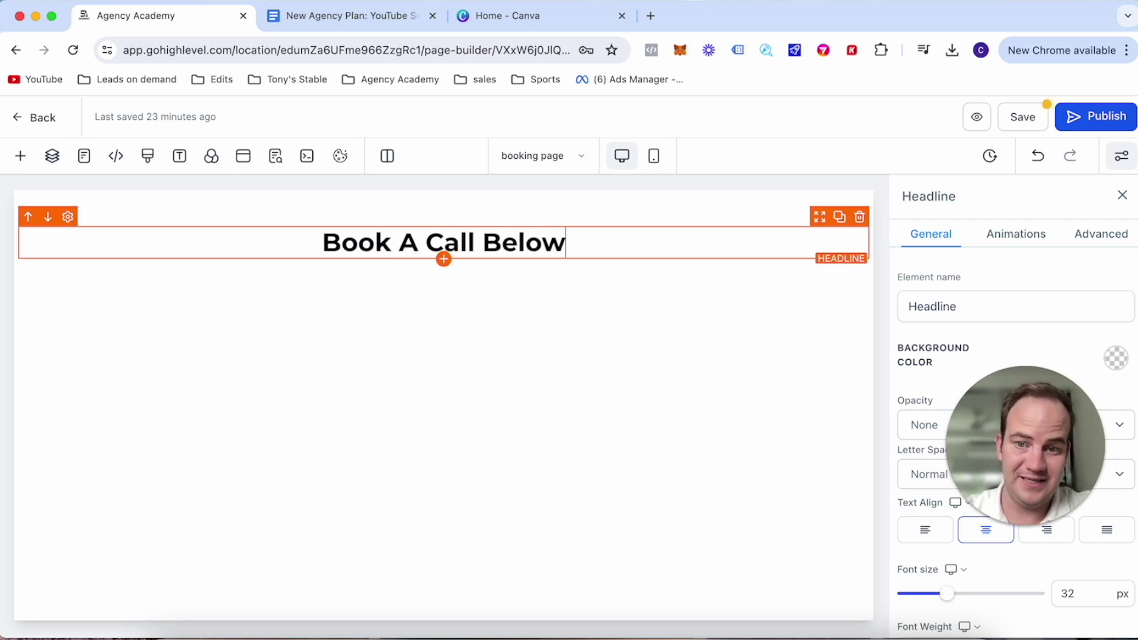
Add a calendar element below the booking page headline without choosing a calendar, and save the page.
{"action": "left_click", "coordinate": [444, 259]}
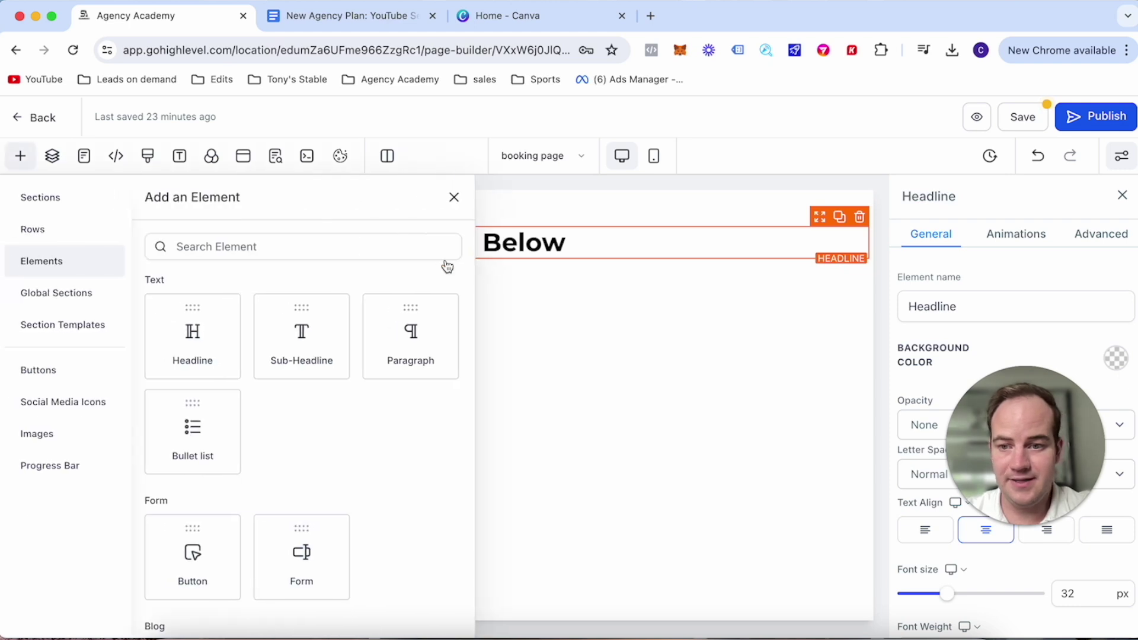
{"action": "scroll", "coordinate": [270, 359], "scroll_direction": "down", "scroll_amount": 10}
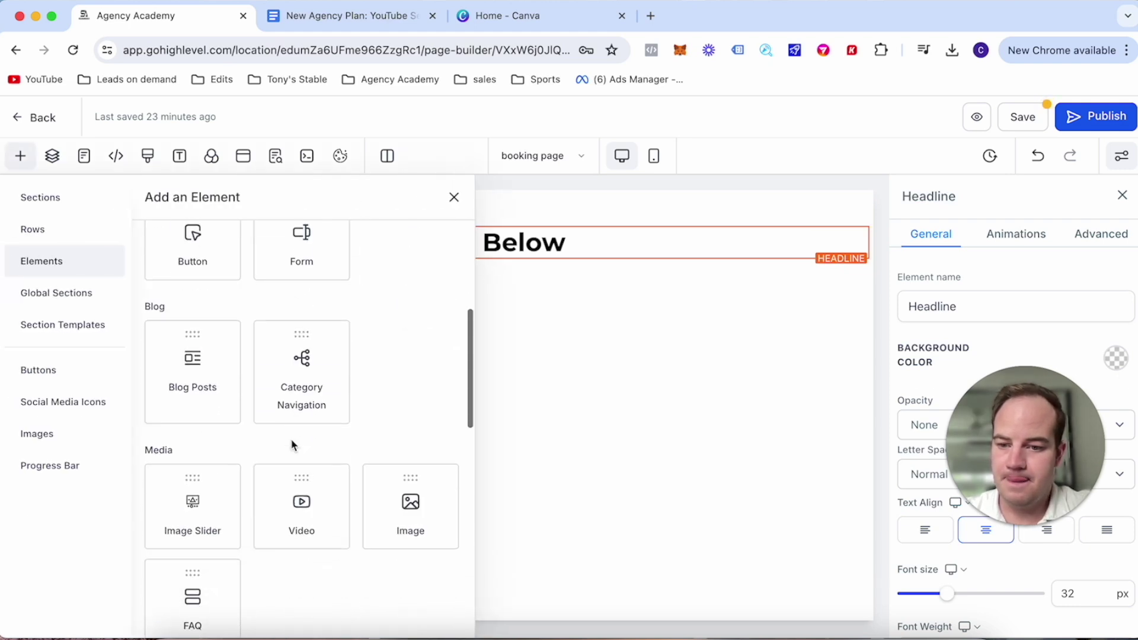
{"action": "scroll", "coordinate": [291, 445], "scroll_direction": "down", "scroll_amount": 5}
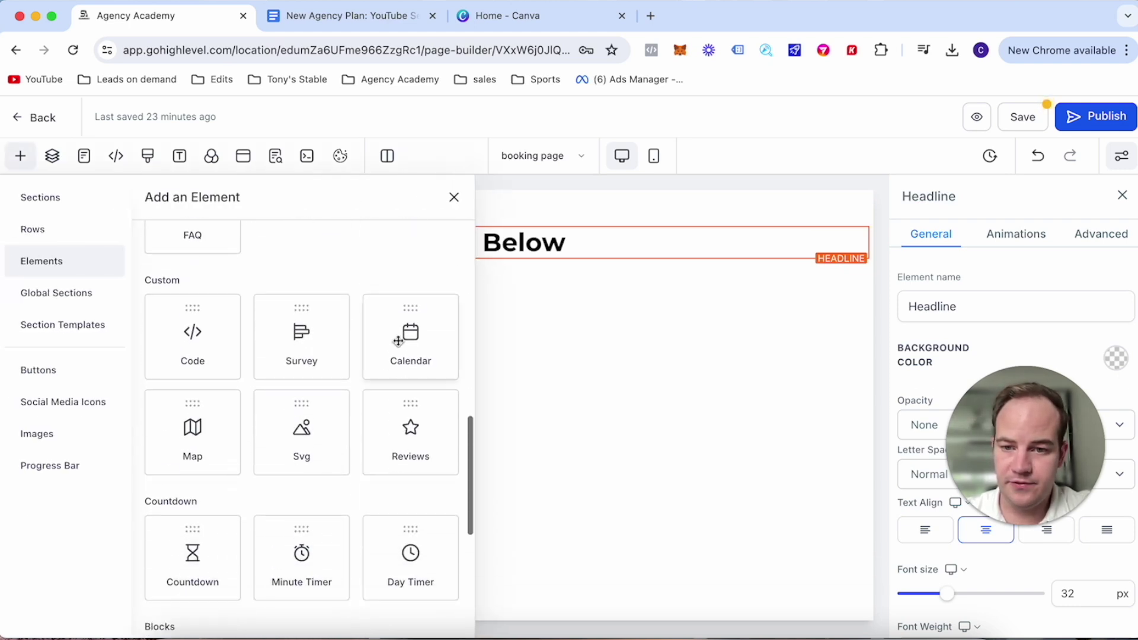
{"action": "left_click", "coordinate": [404, 337]}
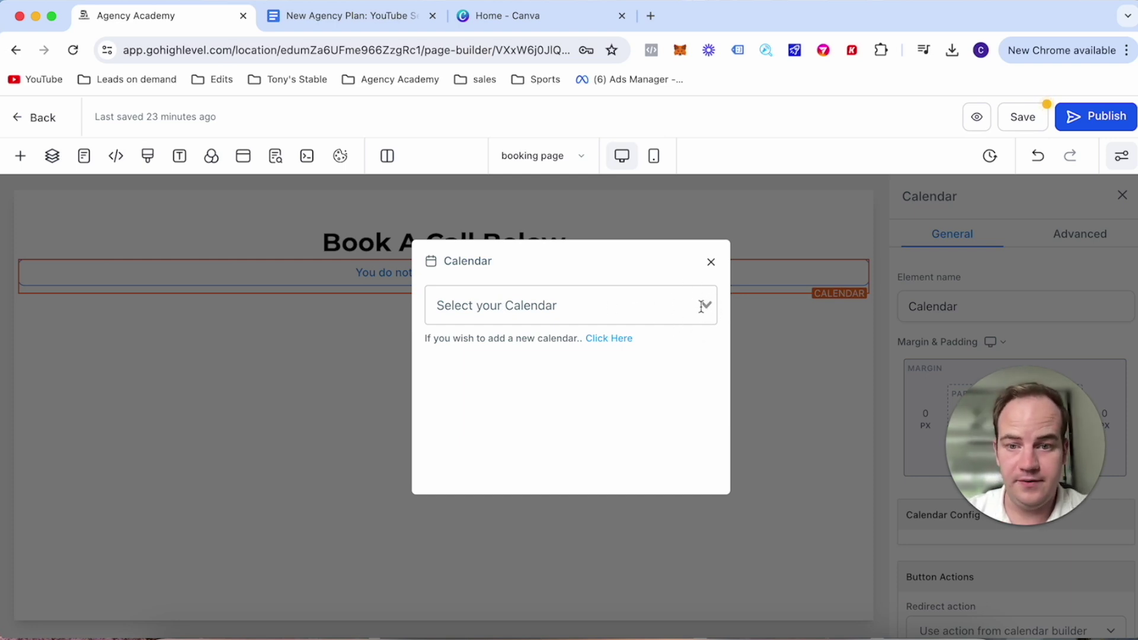
{"action": "left_click", "coordinate": [712, 267]}
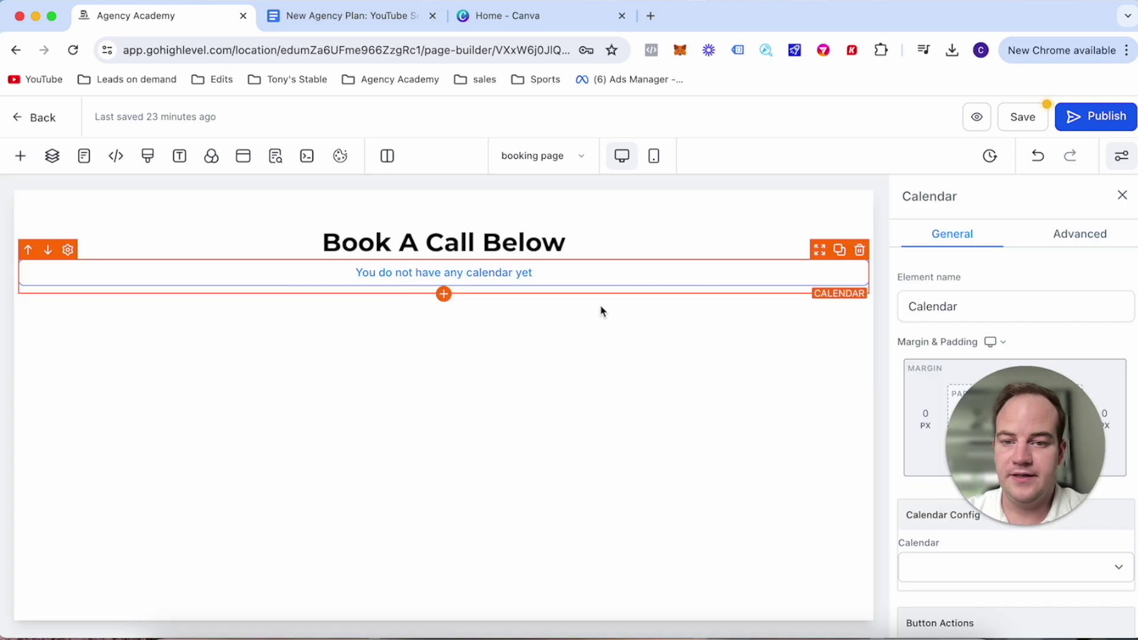
{"action": "left_click", "coordinate": [1020, 118]}
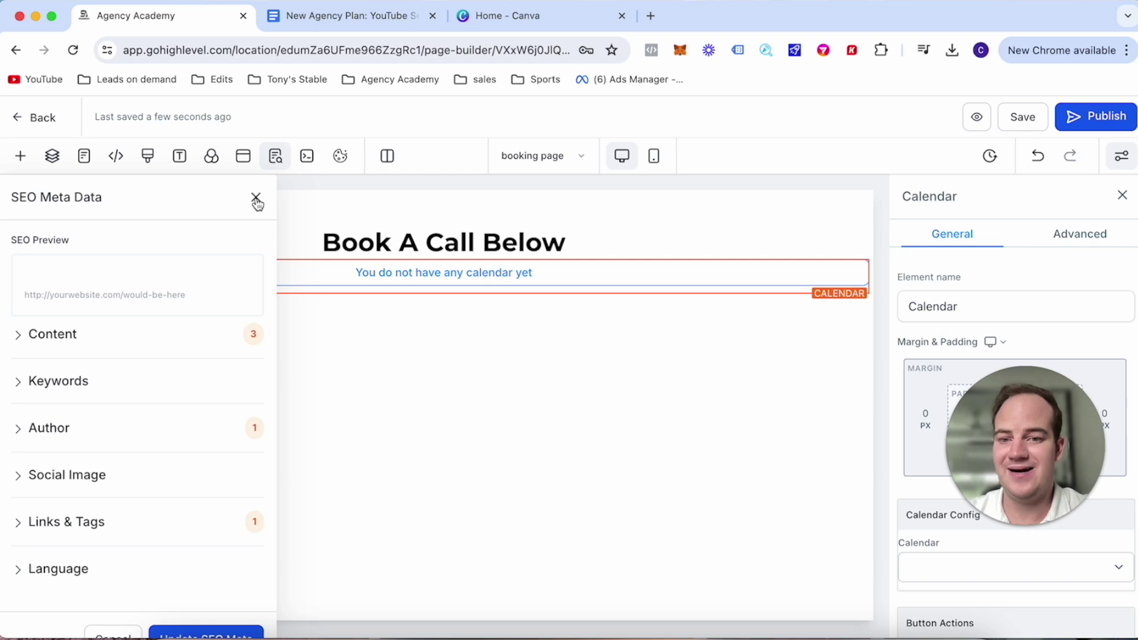
{"action": "left_click", "coordinate": [256, 200]}
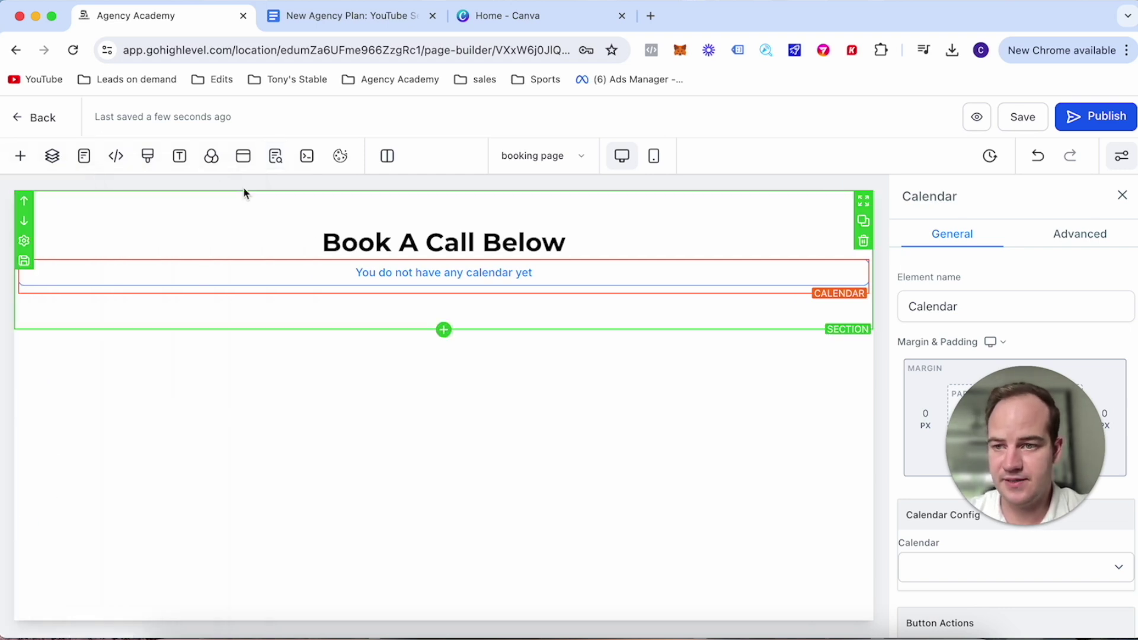
Leave the booking page editor, ignore the tax ID notice, and open the calendar settings.
{"action": "left_click", "coordinate": [21, 118]}
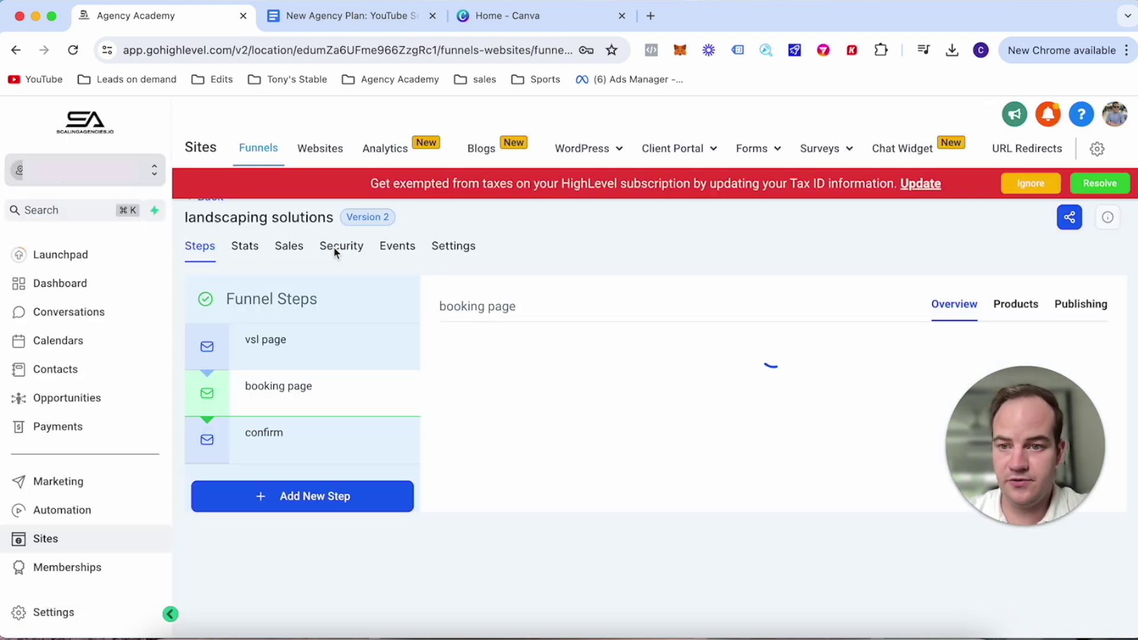
{"action": "left_click", "coordinate": [1015, 183]}
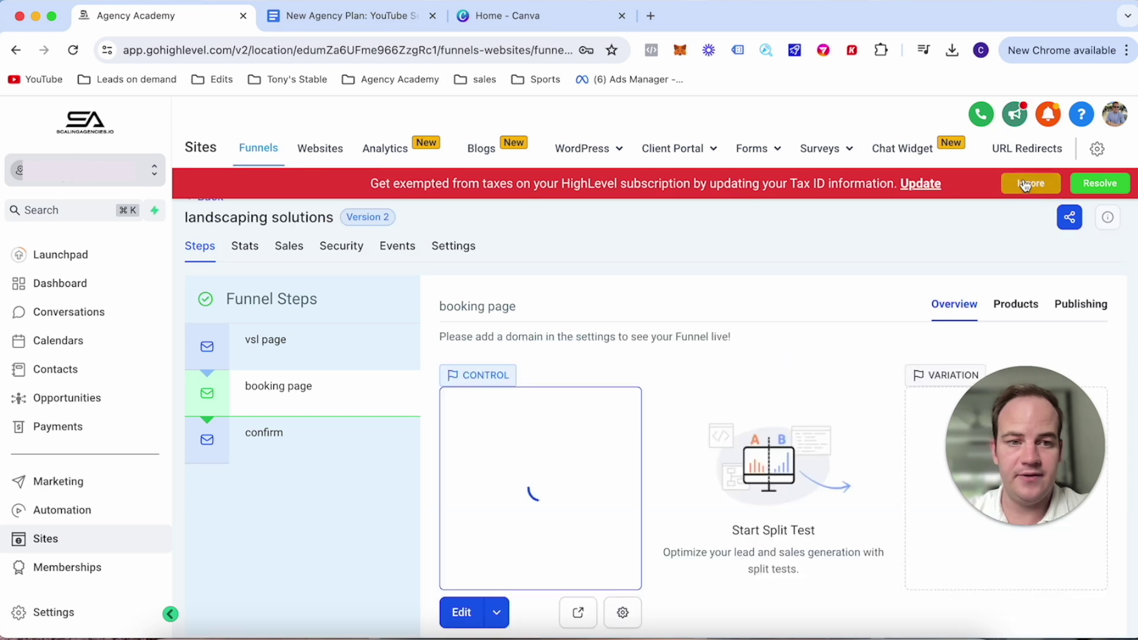
{"action": "left_click", "coordinate": [1015, 184]}
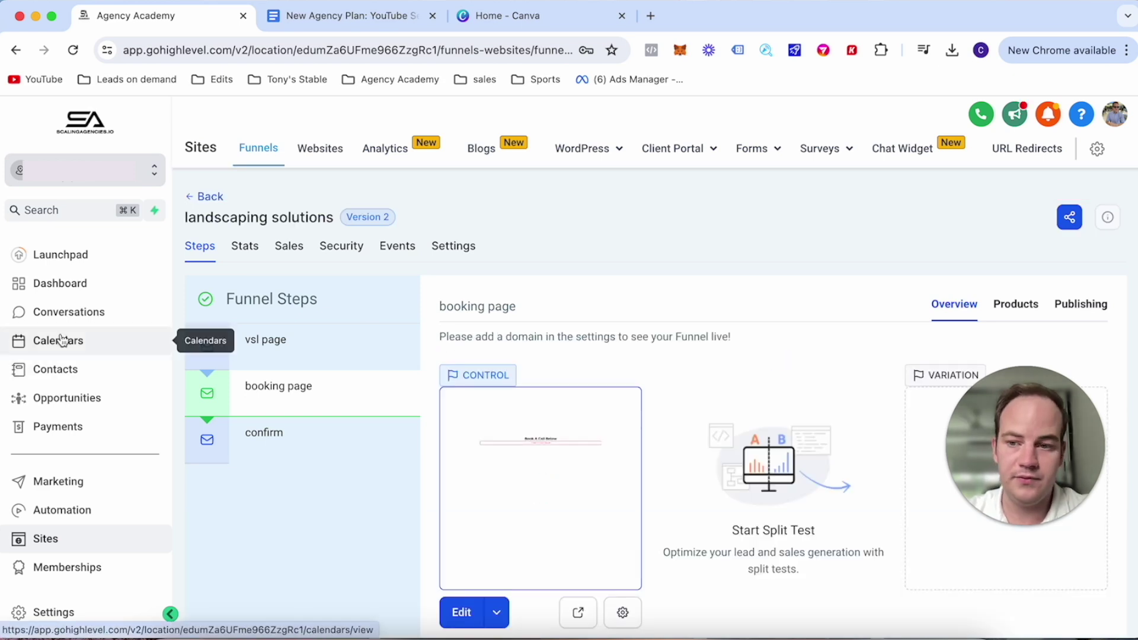
{"action": "left_click", "coordinate": [99, 349]}
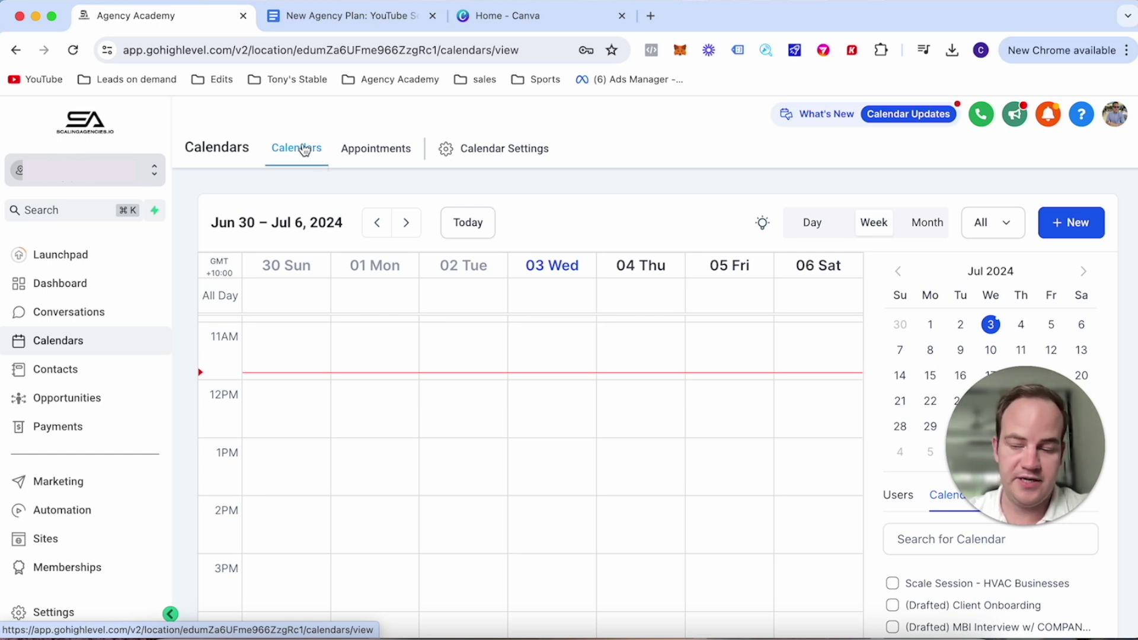
{"action": "left_click", "coordinate": [484, 149]}
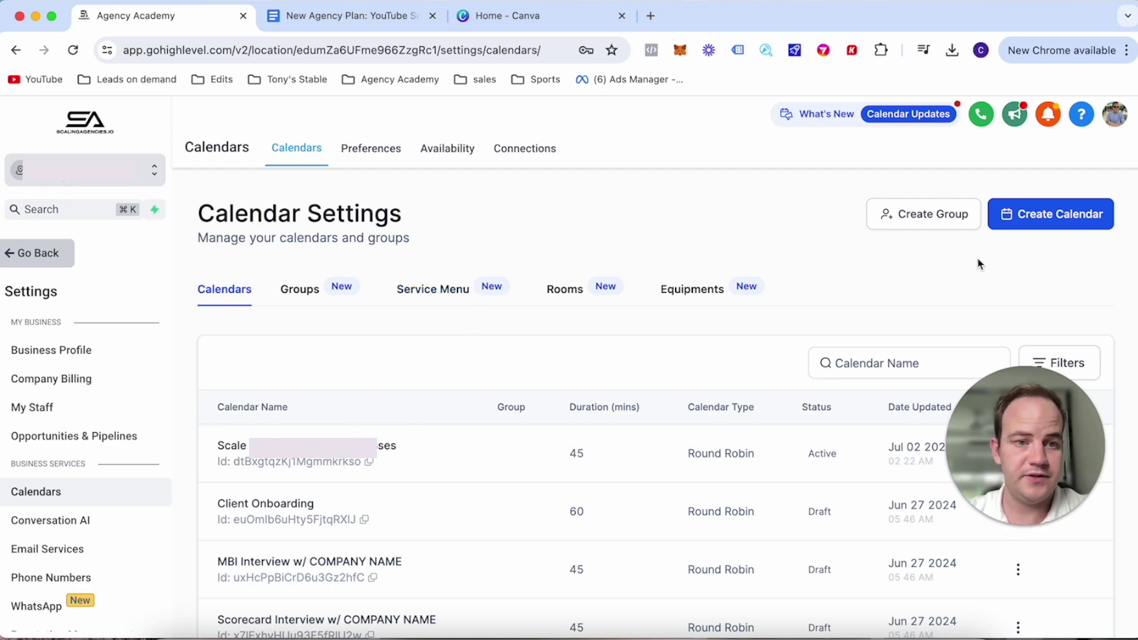
Create a new calendar of the Service Calendar type and name the service "Landscape Solutions".
{"action": "left_click", "coordinate": [1009, 224]}
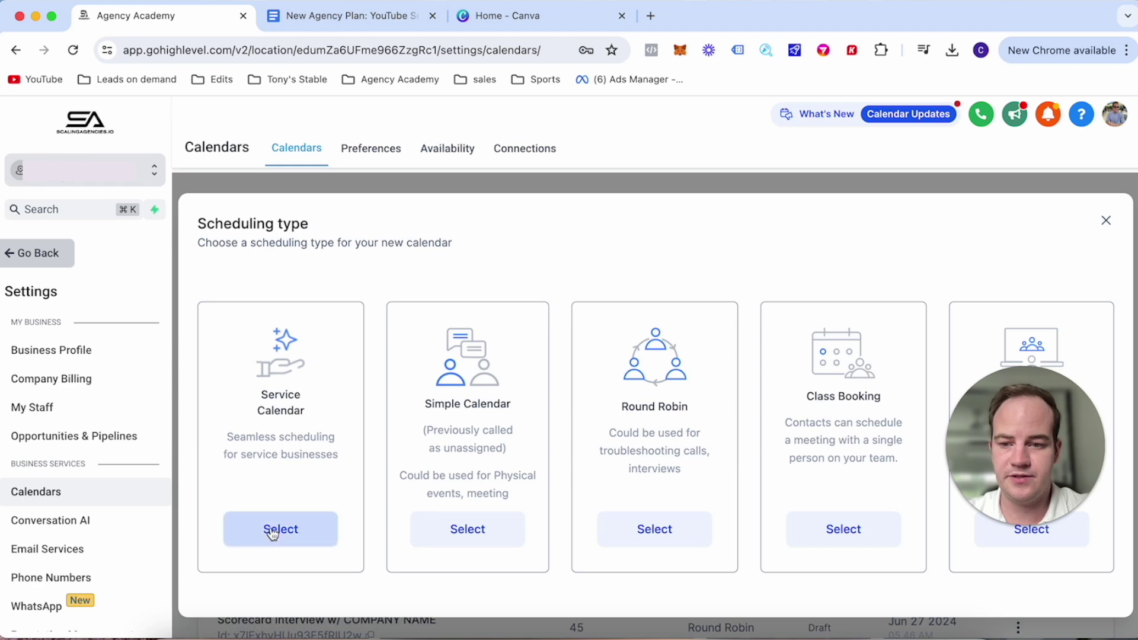
{"action": "left_click", "coordinate": [289, 533]}
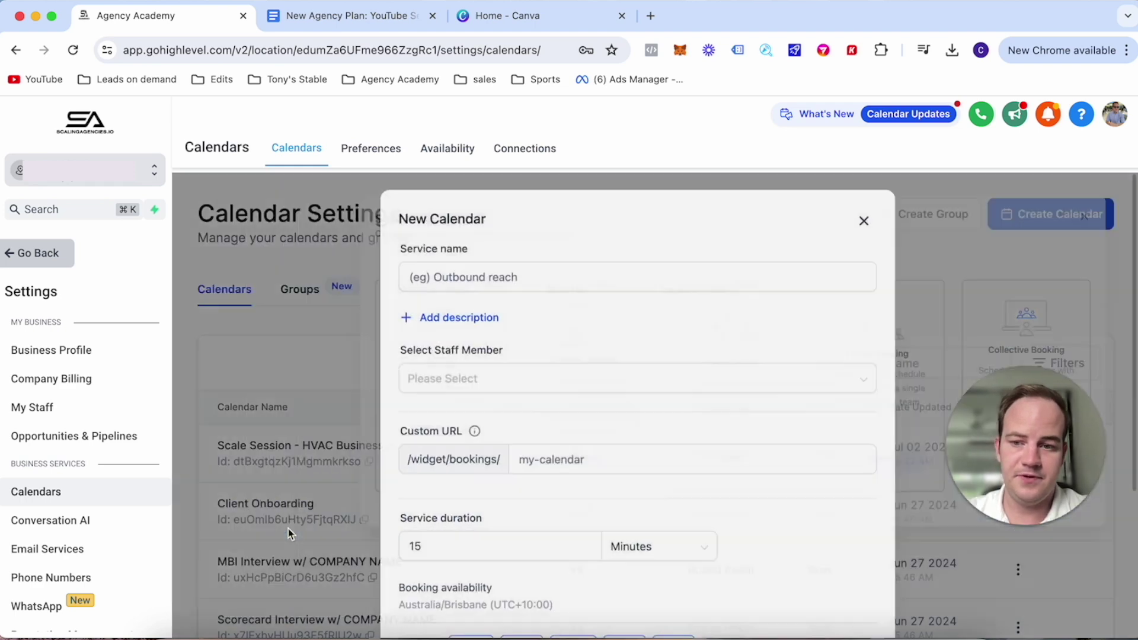
{"action": "left_click", "coordinate": [490, 268]}
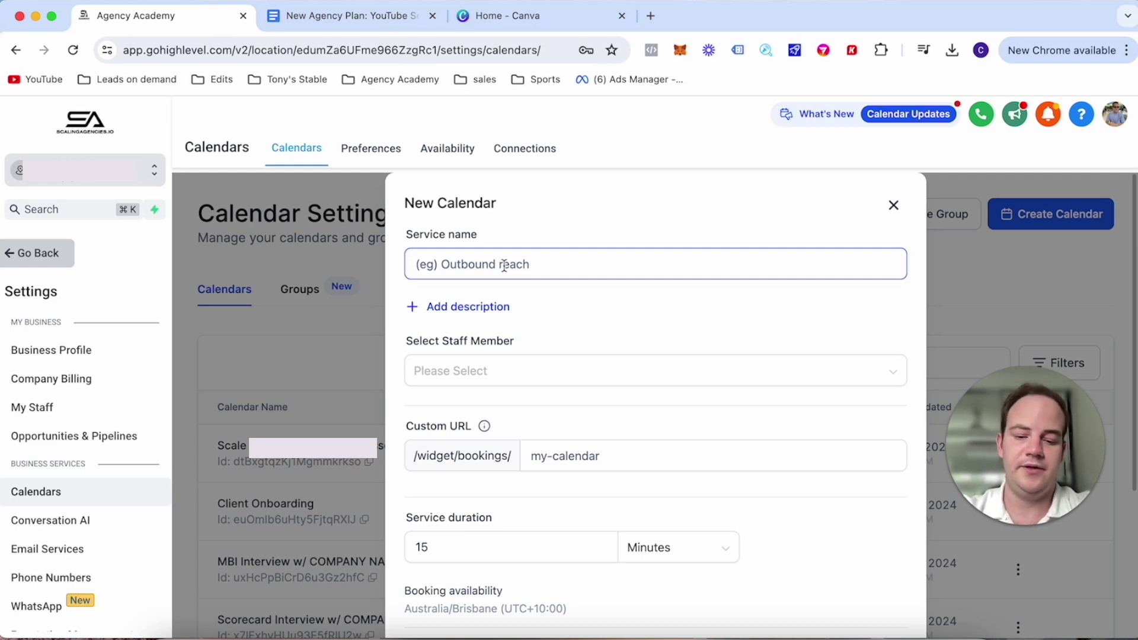
{"action": "type", "text": "Landsc"}
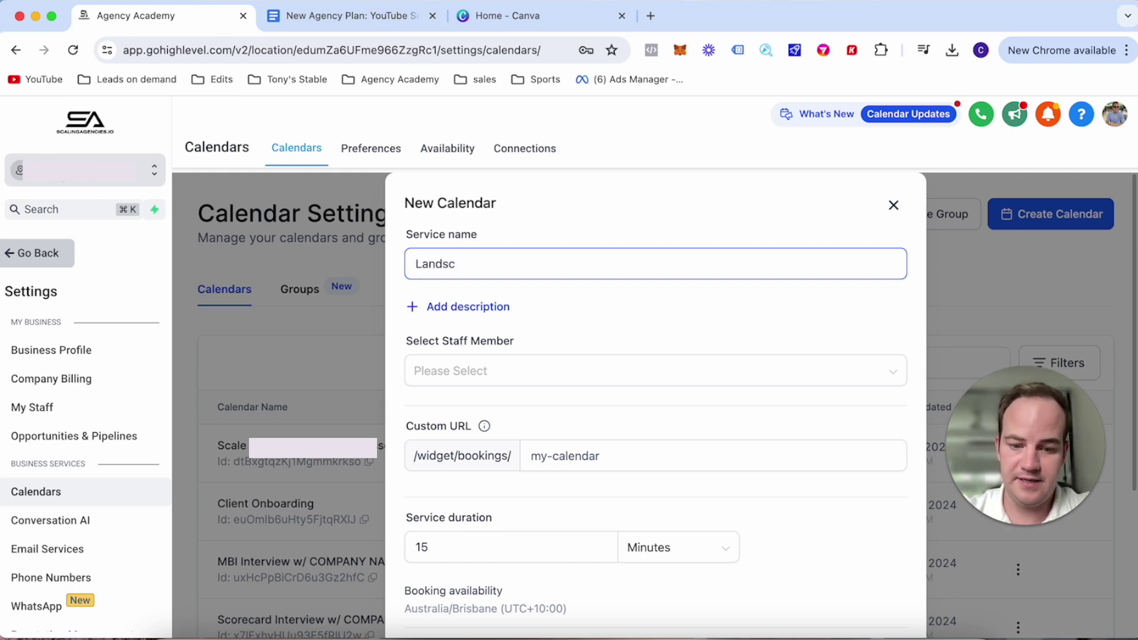
{"action": "type", "text": "ape So"}
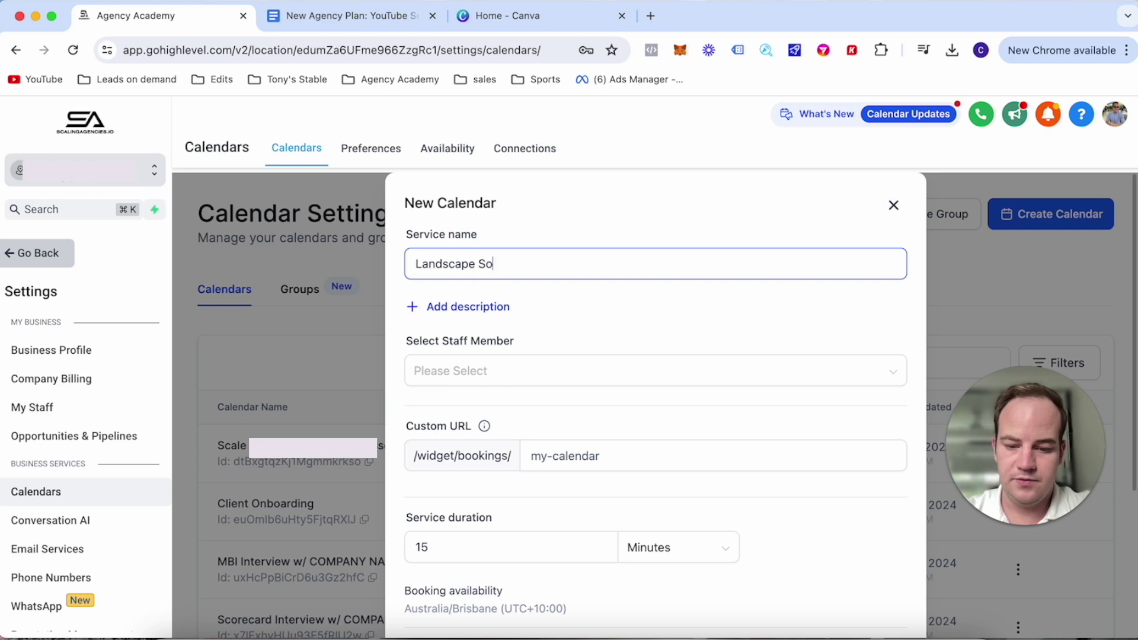
{"action": "type", "text": "lutions"}
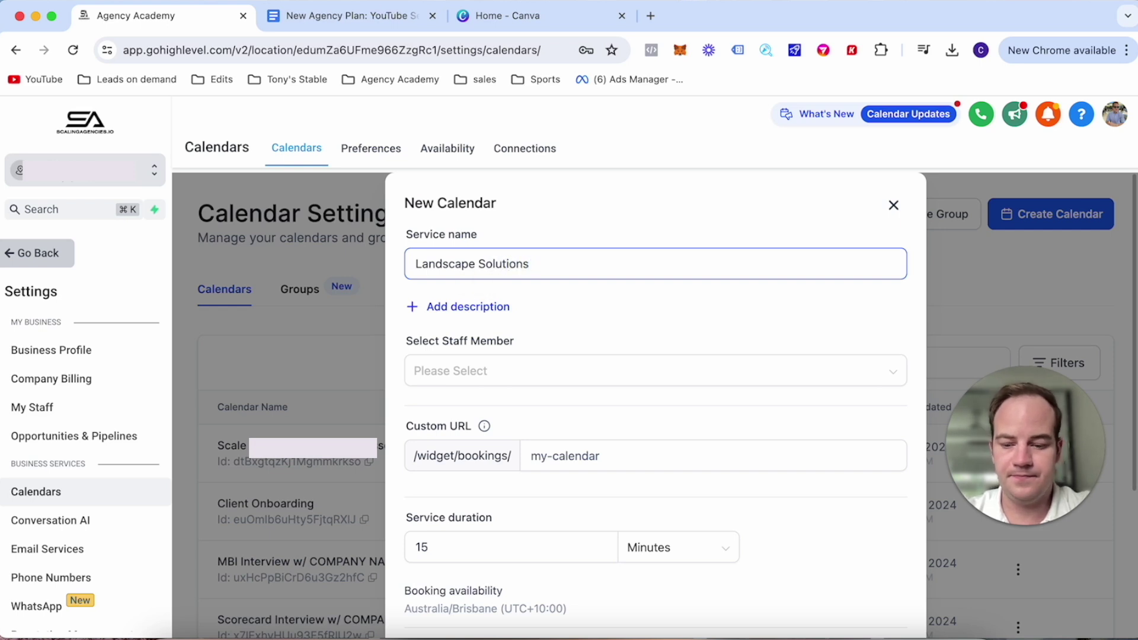
Assign the second listed staff member to the new Landscape Solutions calendar.
{"action": "left_click", "coordinate": [523, 373]}
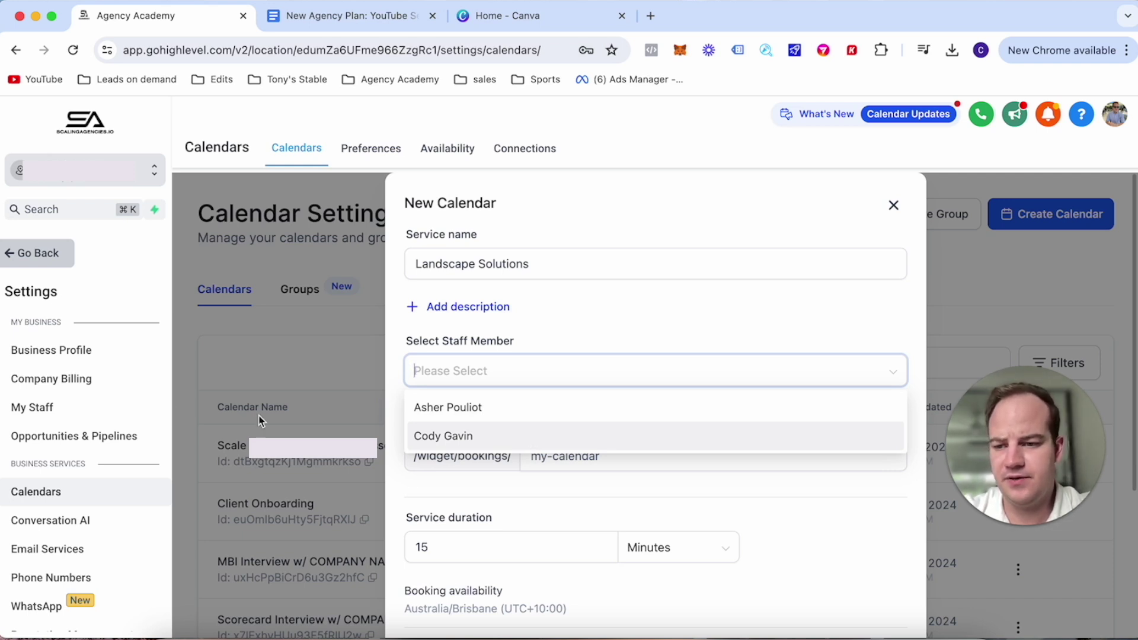
{"action": "left_click", "coordinate": [575, 435]}
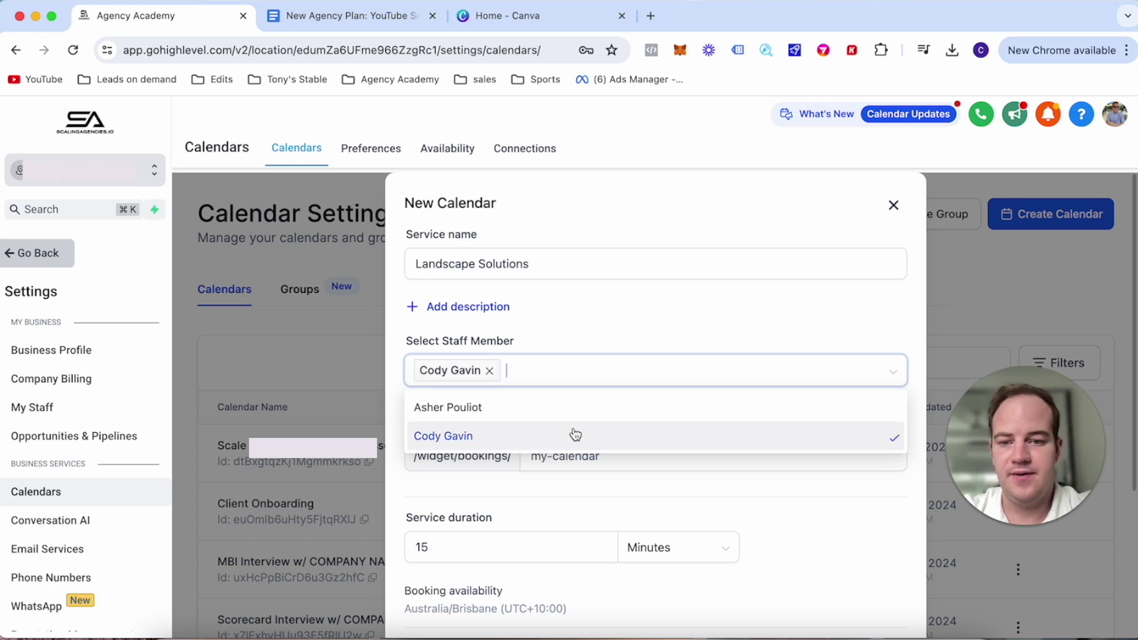
{"action": "left_click", "coordinate": [621, 306]}
Set the new calendar's service duration to 45 minutes.
{"action": "scroll", "coordinate": [621, 306], "scroll_direction": "down", "scroll_amount": 3}
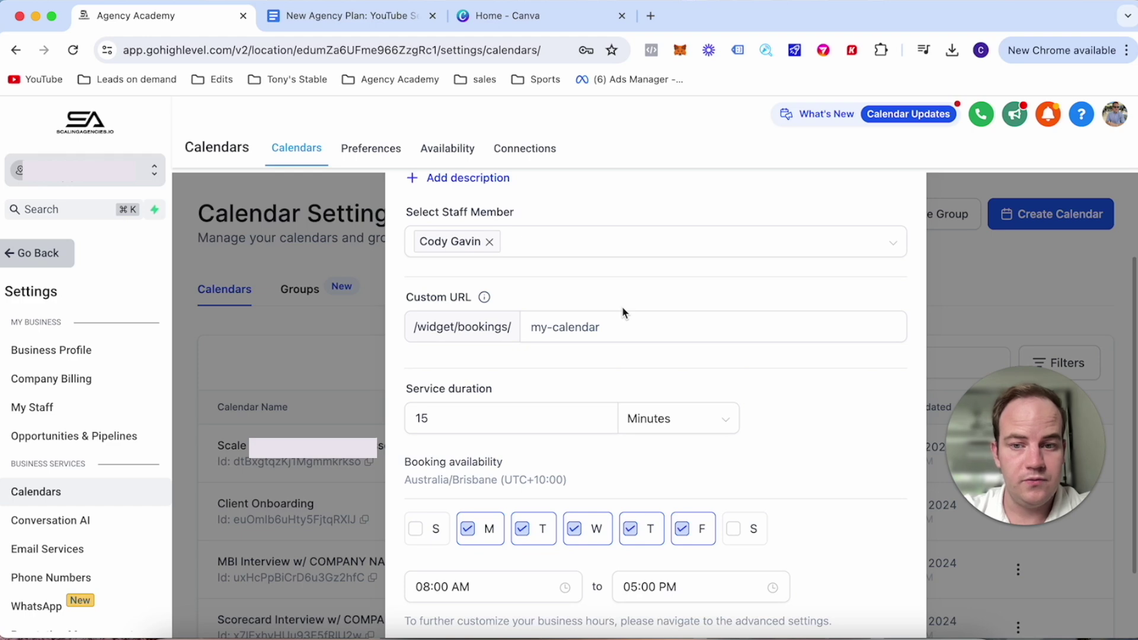
{"action": "scroll", "coordinate": [621, 306], "scroll_direction": "down", "scroll_amount": 2}
{"action": "left_click", "coordinate": [610, 309]}
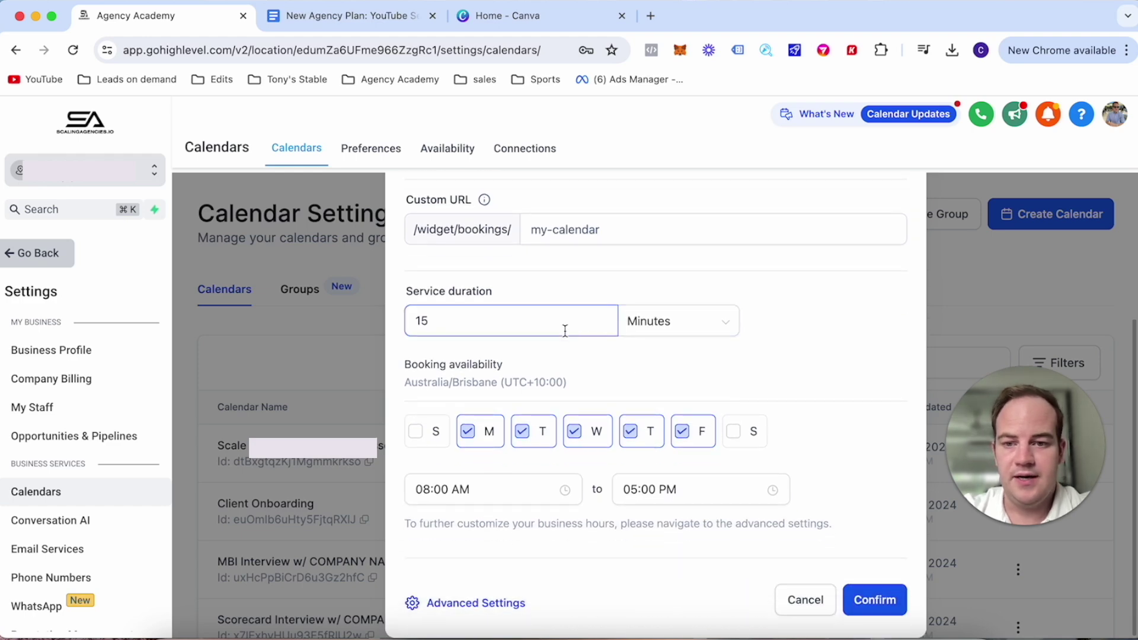
{"action": "key", "text": "BackSpace"}
{"action": "key", "text": "BackSpace"}
{"action": "type", "text": "45"}
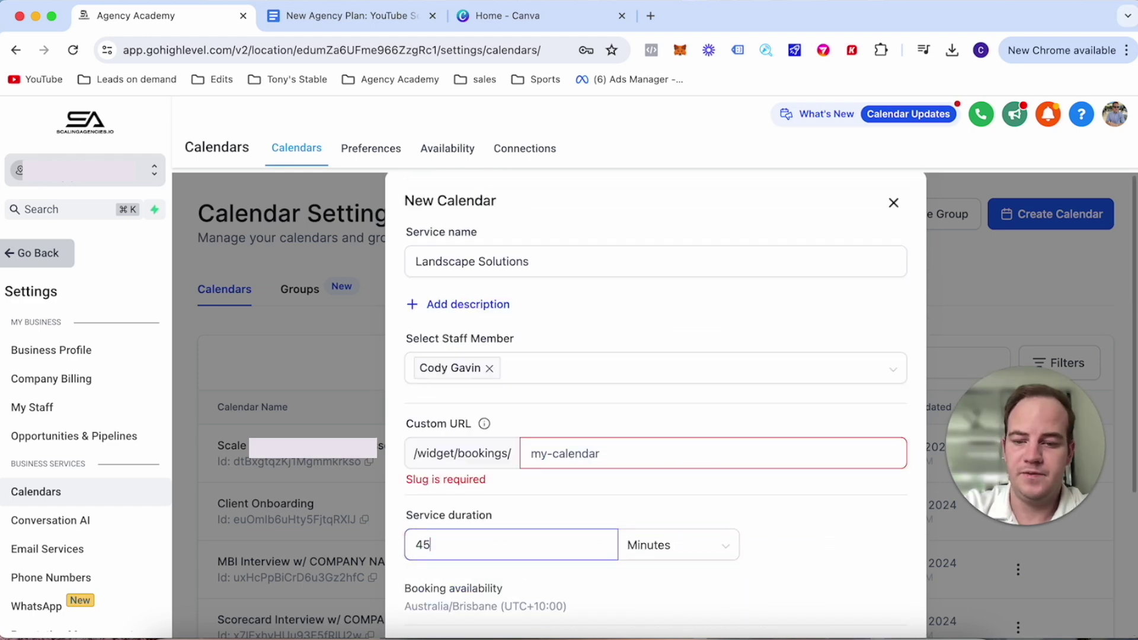
{"action": "scroll", "coordinate": [573, 323], "scroll_direction": "down", "scroll_amount": 5}
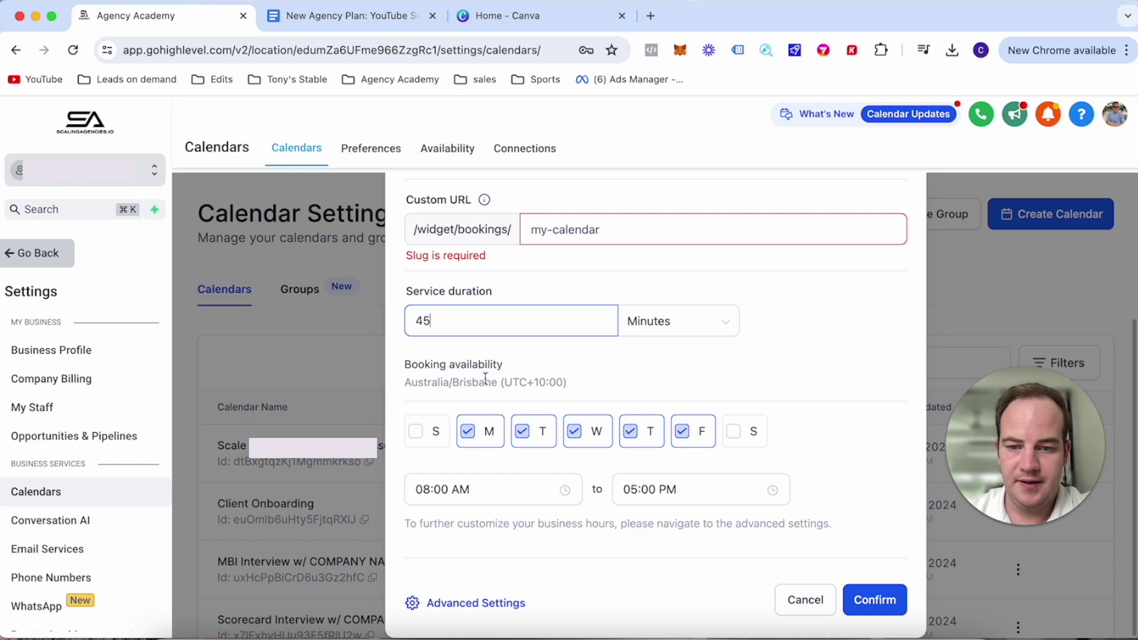
{"action": "left_click", "coordinate": [520, 375]}
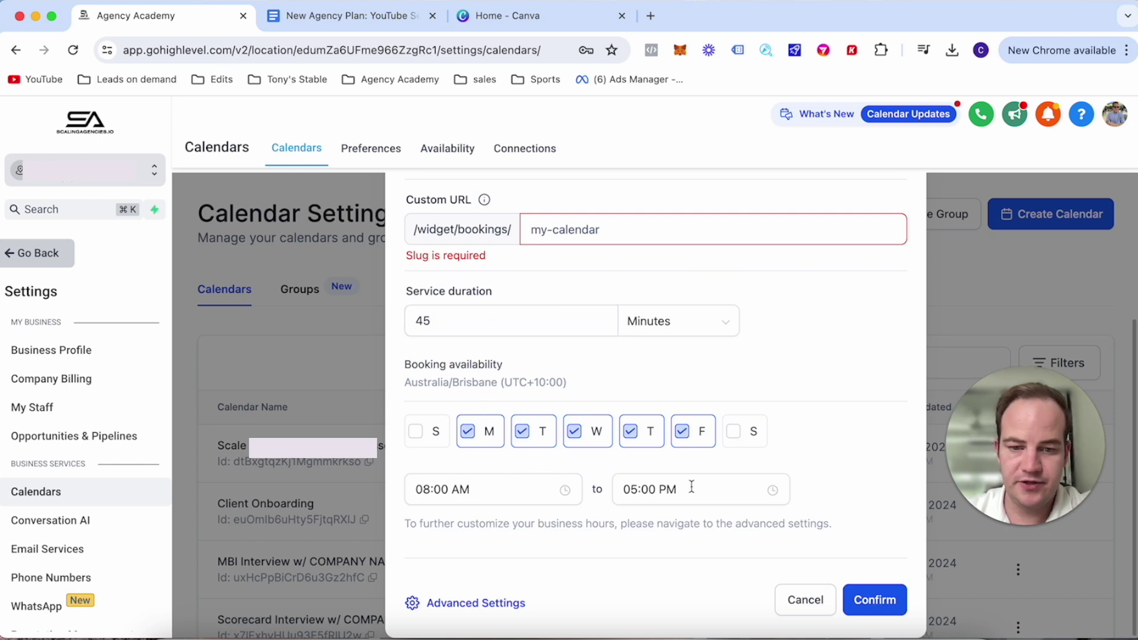
Set the calendar's custom URL slug to "landscapesolutions" and confirm the new calendar.
{"action": "left_click", "coordinate": [705, 234]}
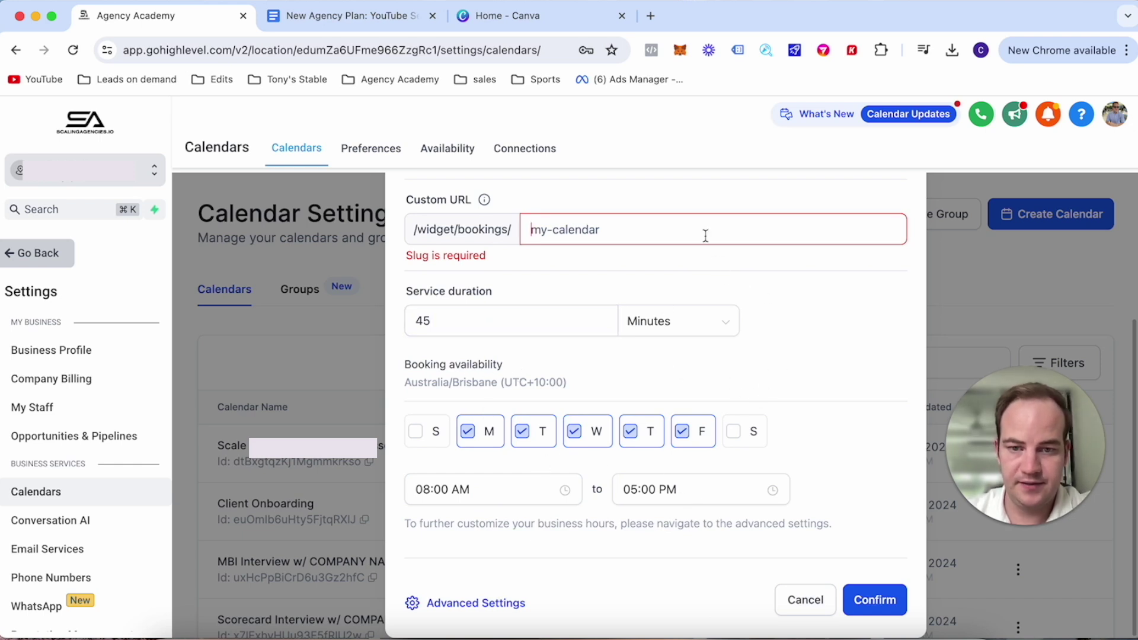
{"action": "type", "text": "landsc"}
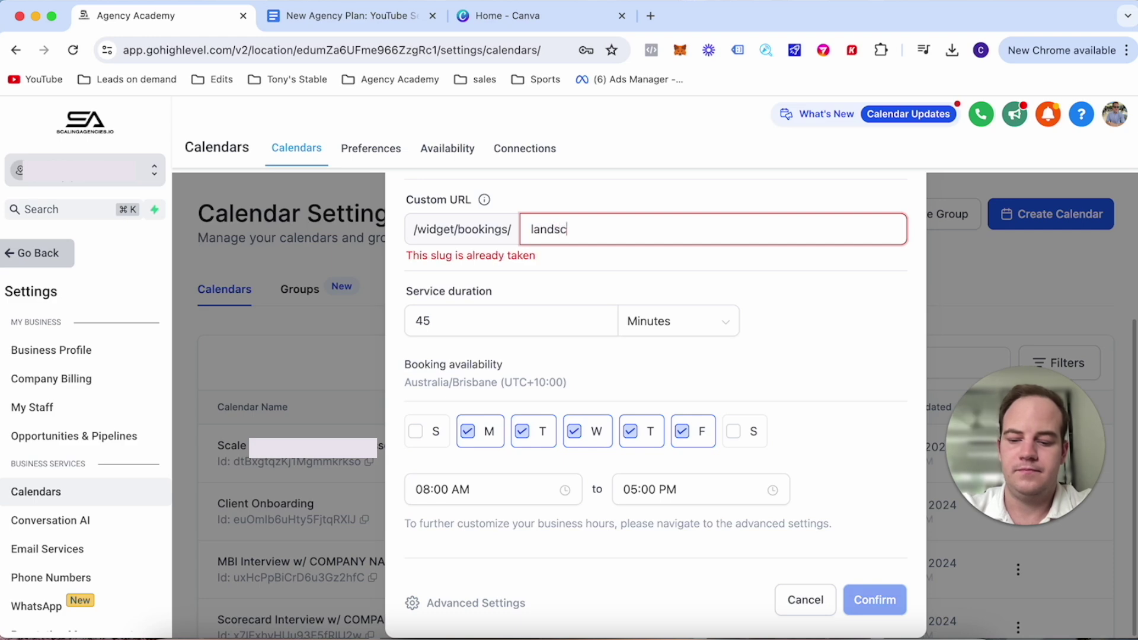
{"action": "type", "text": "apesolutions"}
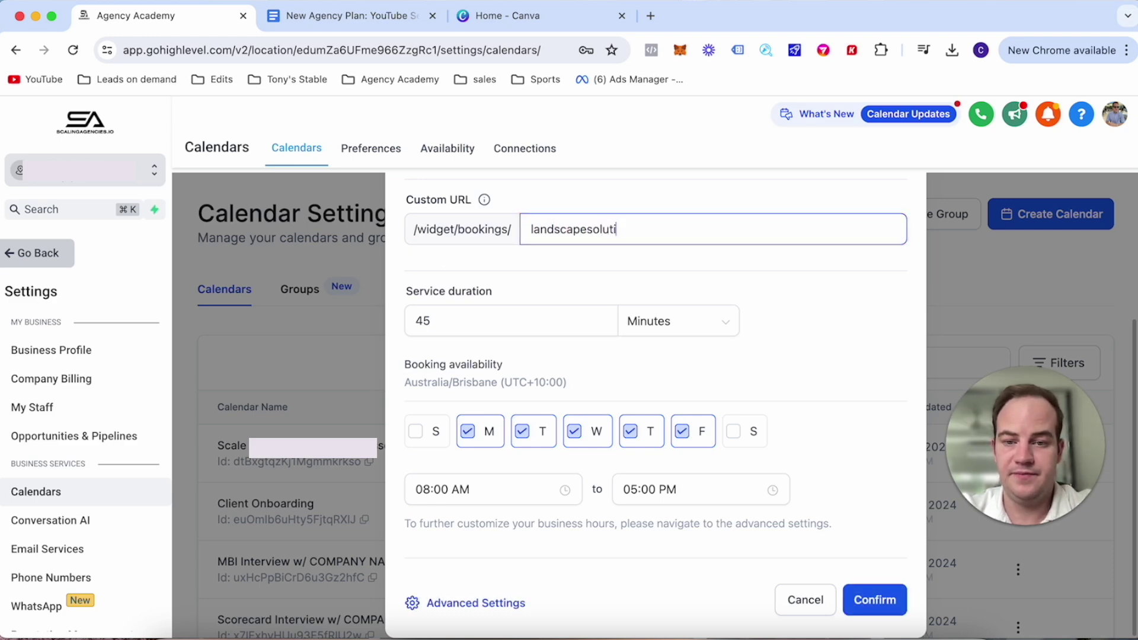
{"action": "left_click", "coordinate": [860, 611]}
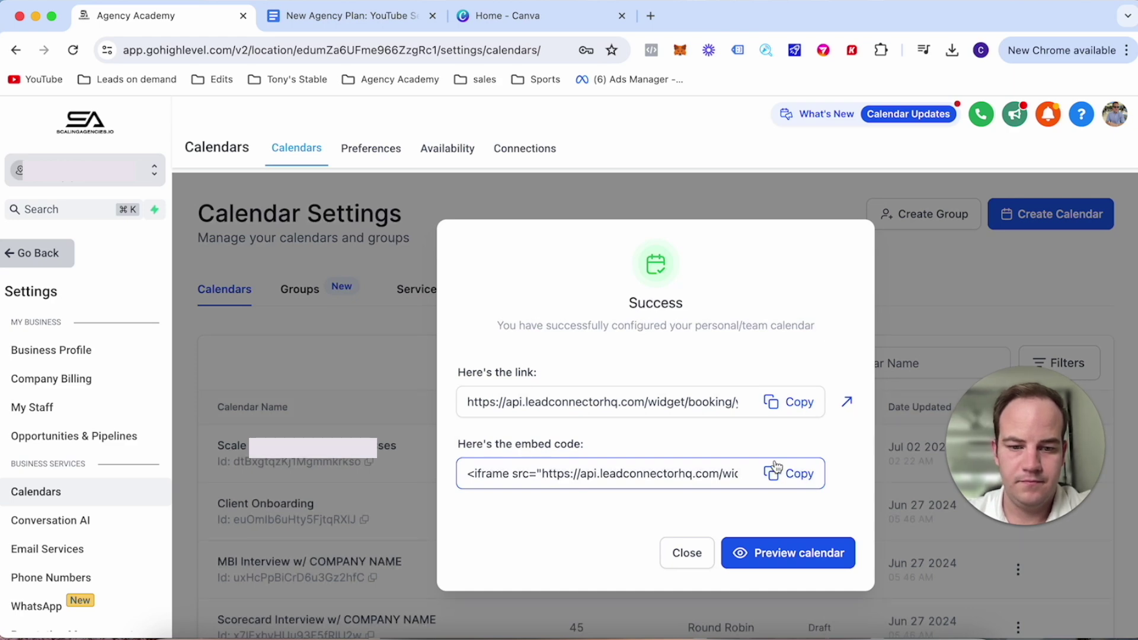
Preview the new calendar in the browser, then close the preview and the success dialog.
{"action": "left_click", "coordinate": [766, 550]}
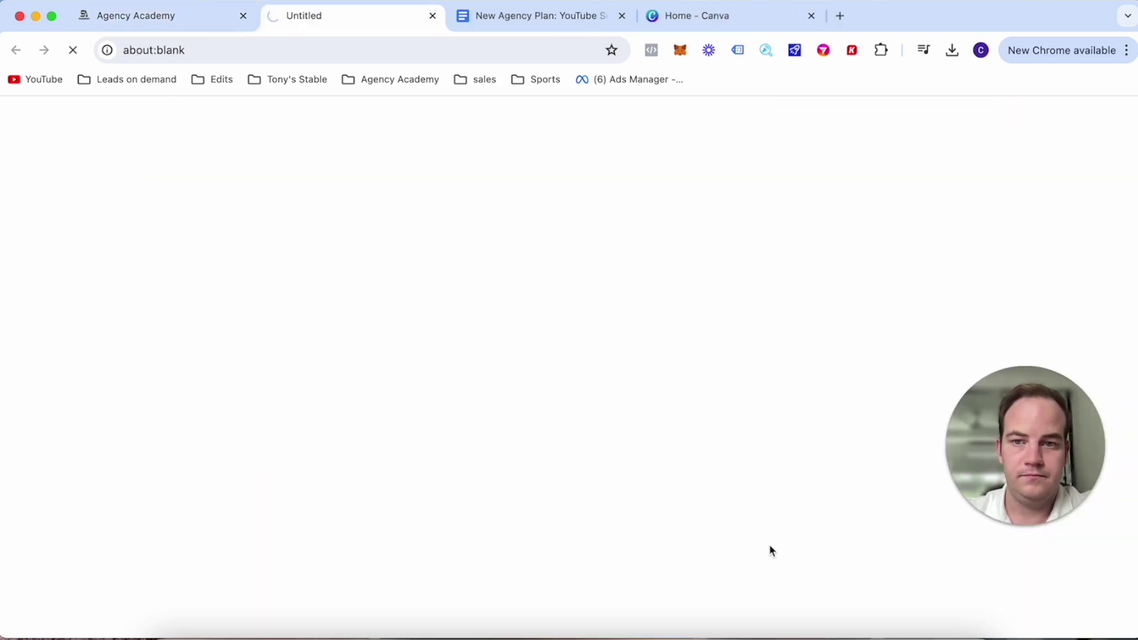
{"action": "left_click", "coordinate": [433, 16]}
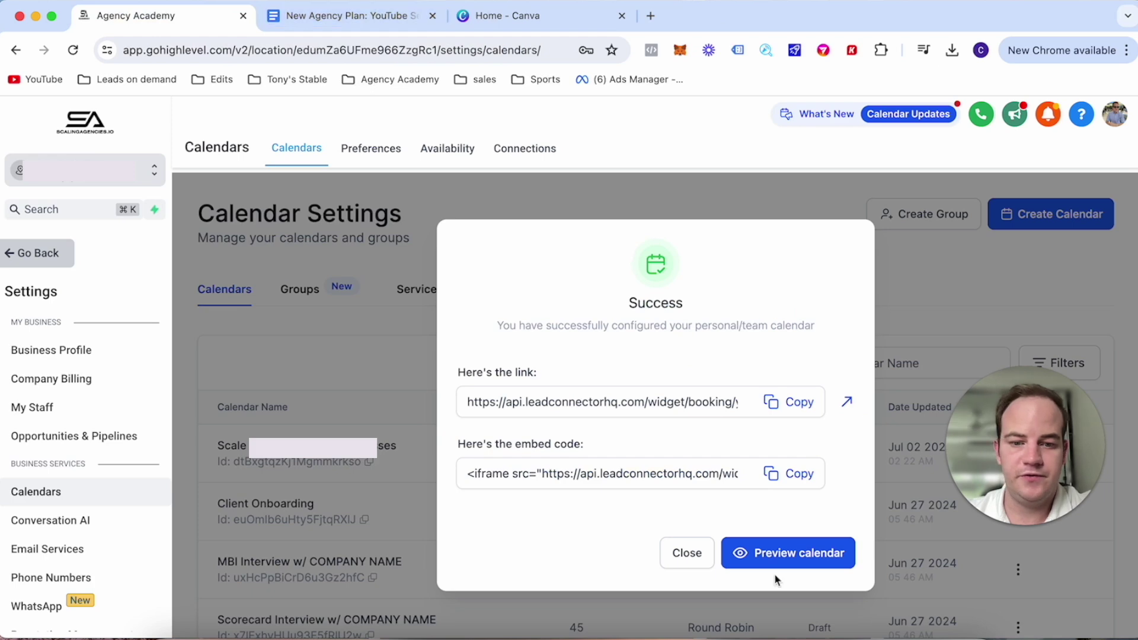
{"action": "left_click", "coordinate": [688, 553]}
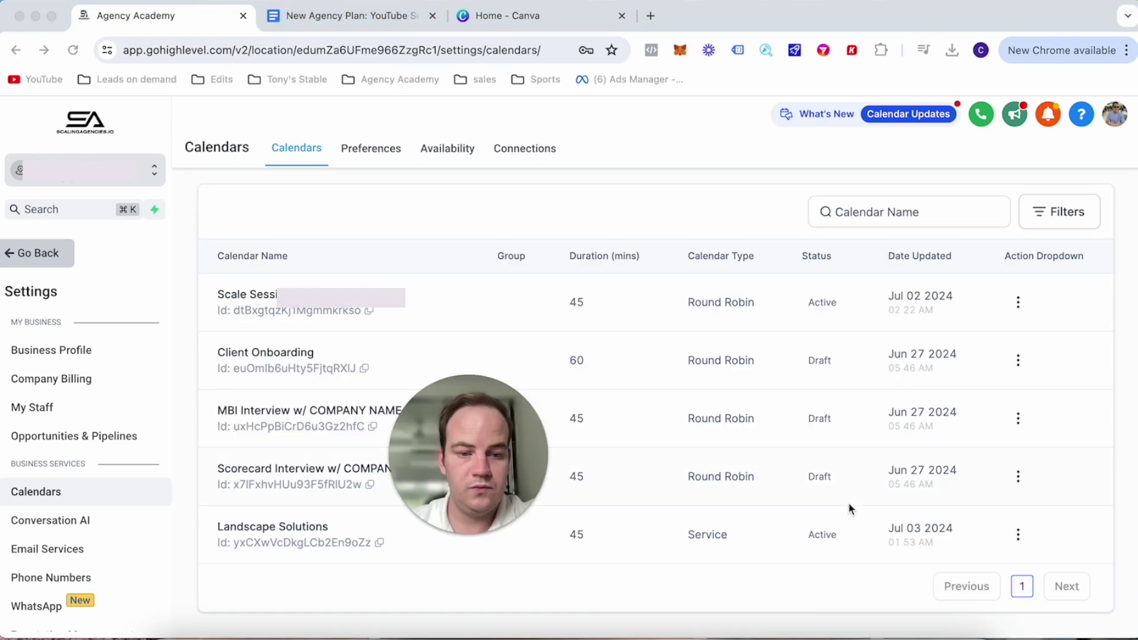
Open the Landscape Solutions calendar for editing and upload "Untitled design copy.png" as its service logo.
{"action": "left_click", "coordinate": [1019, 535]}
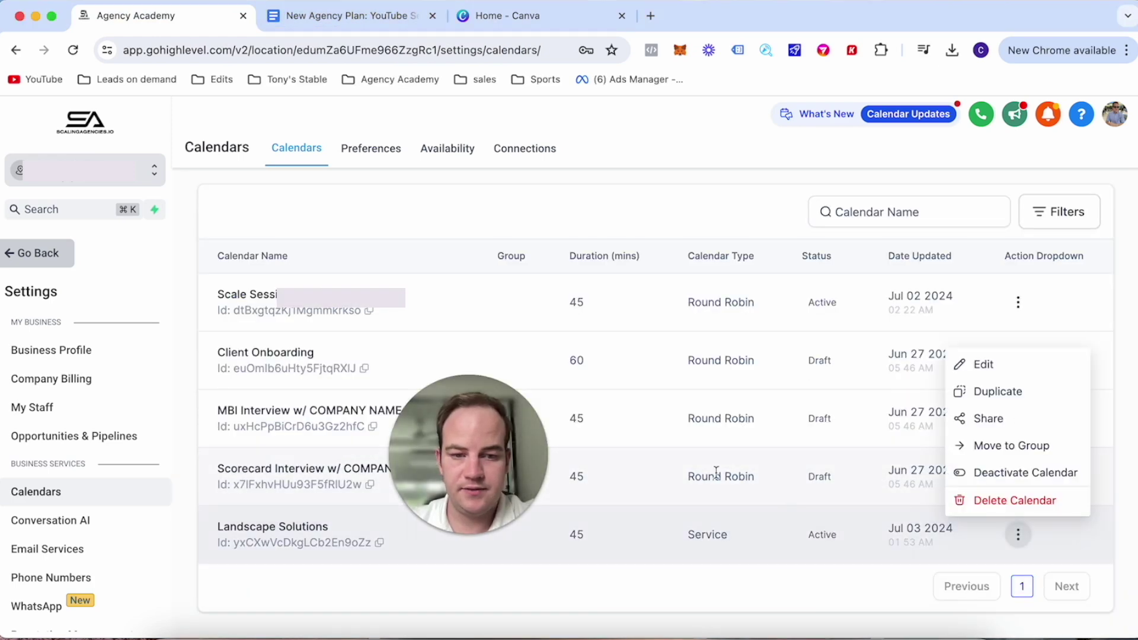
{"action": "left_click", "coordinate": [981, 364]}
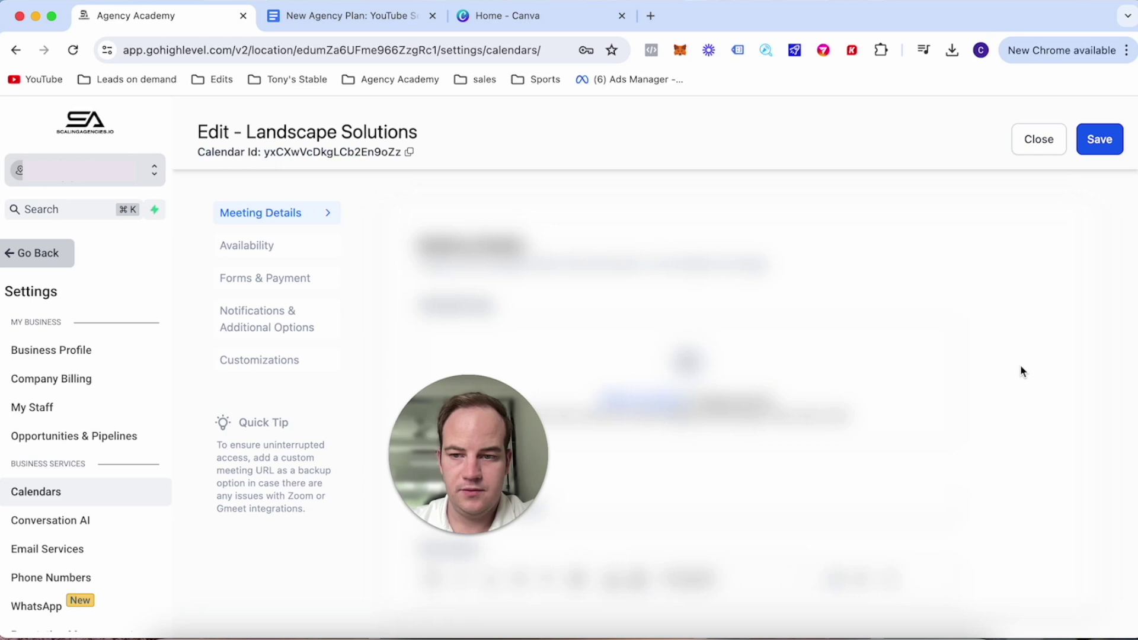
{"action": "left_click_drag", "start_coordinate": [471, 446], "coordinate": [1016, 238]}
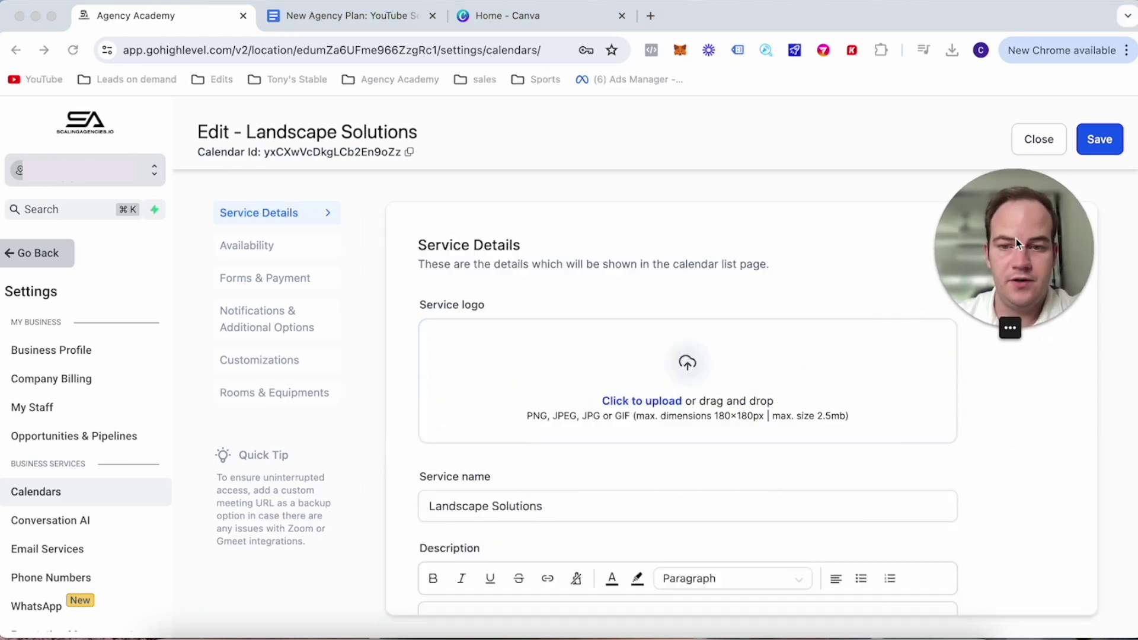
{"action": "left_click", "coordinate": [657, 406]}
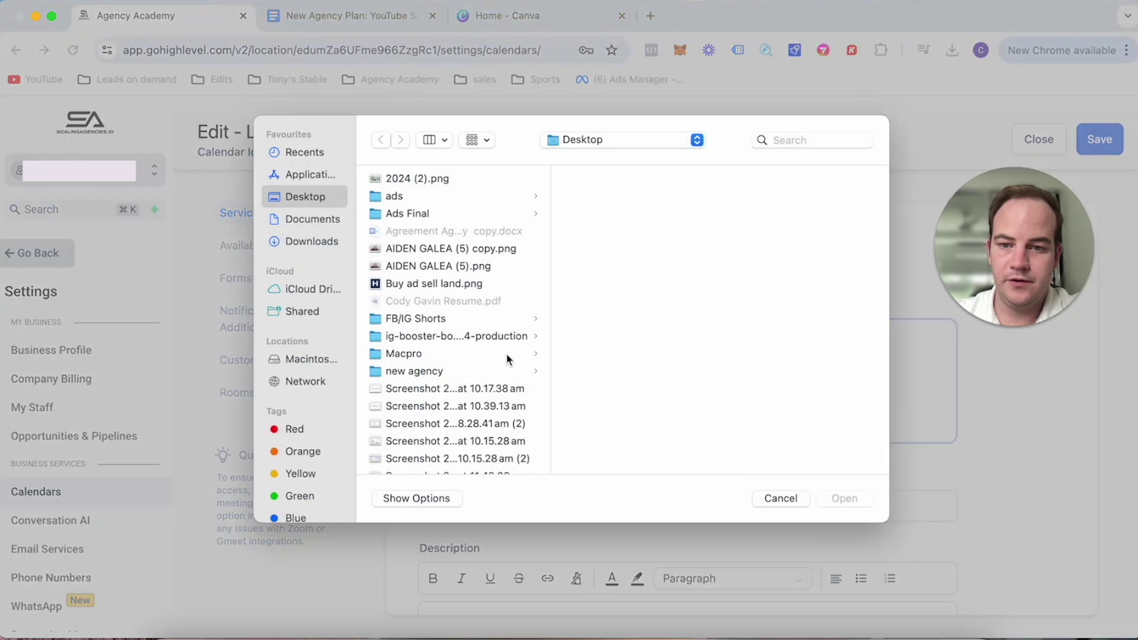
{"action": "scroll", "coordinate": [506, 359], "scroll_direction": "down", "scroll_amount": 5}
{"action": "left_click", "coordinate": [452, 423]}
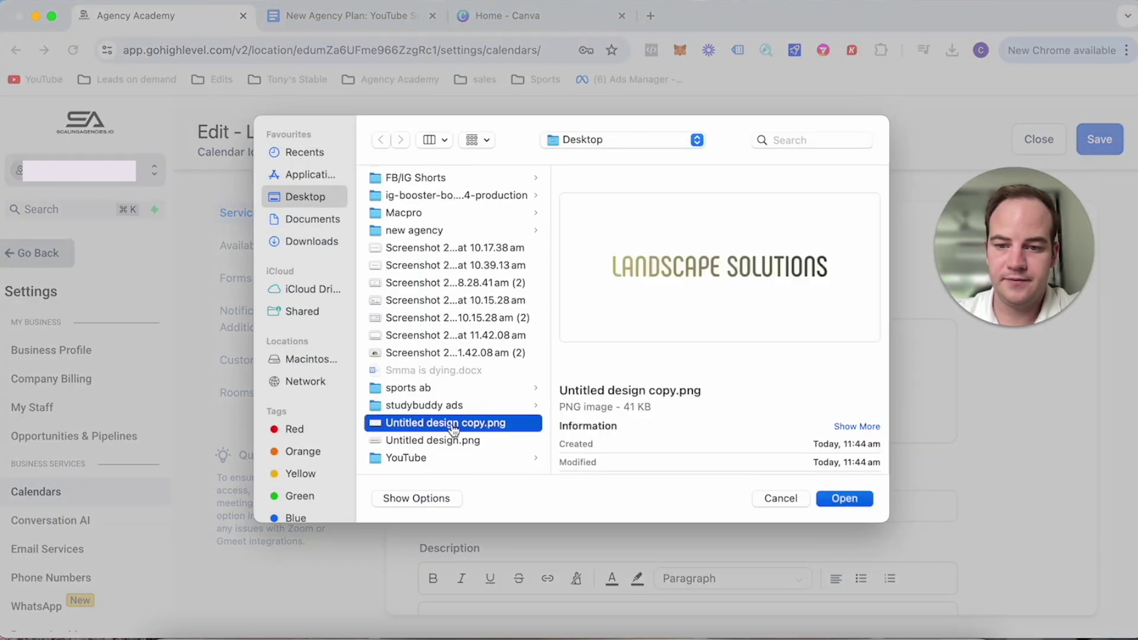
{"action": "double_click", "coordinate": [452, 425]}
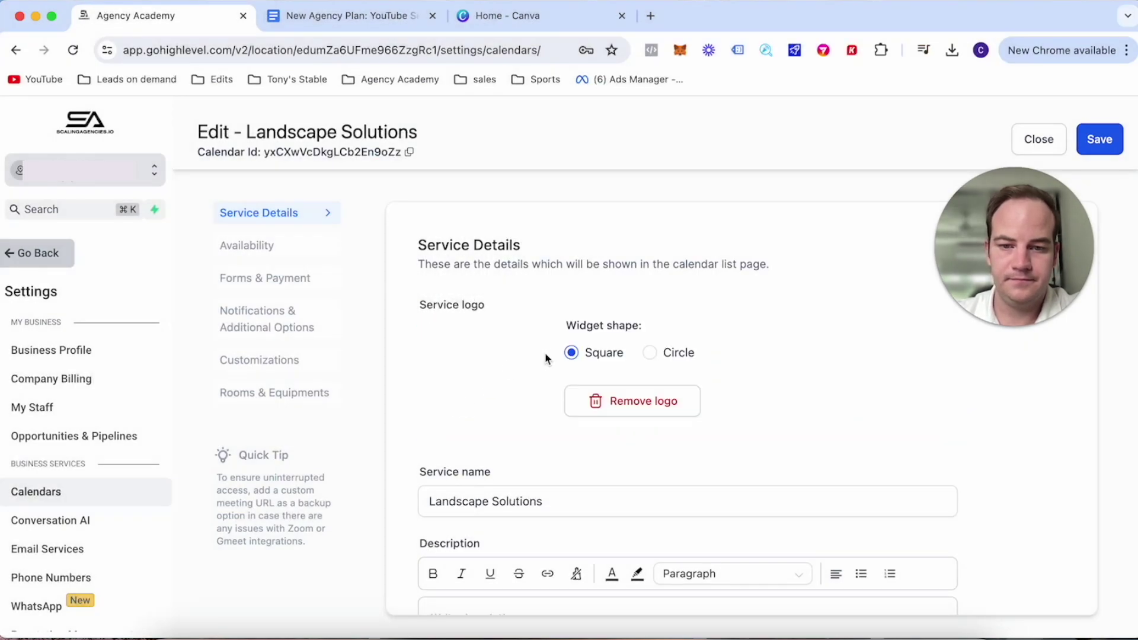
Switch to the New Agency Plan document in Google Docs and copy the DFY sentence from "we will create" through "install now.".
{"action": "scroll", "coordinate": [555, 489], "scroll_direction": "down", "scroll_amount": 3}
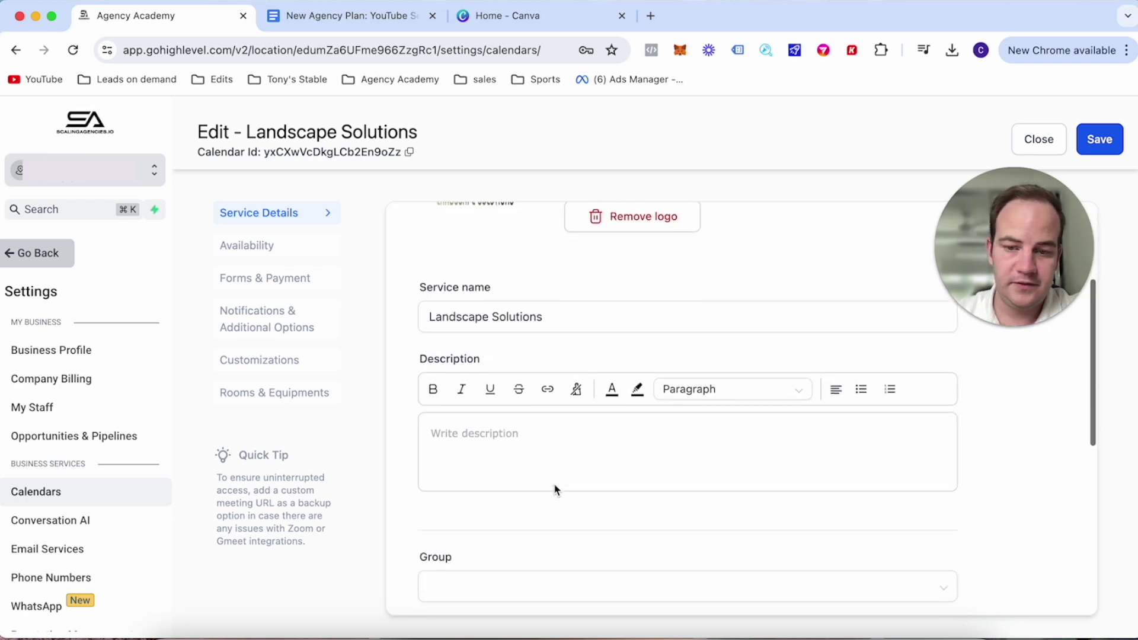
{"action": "left_click", "coordinate": [538, 432]}
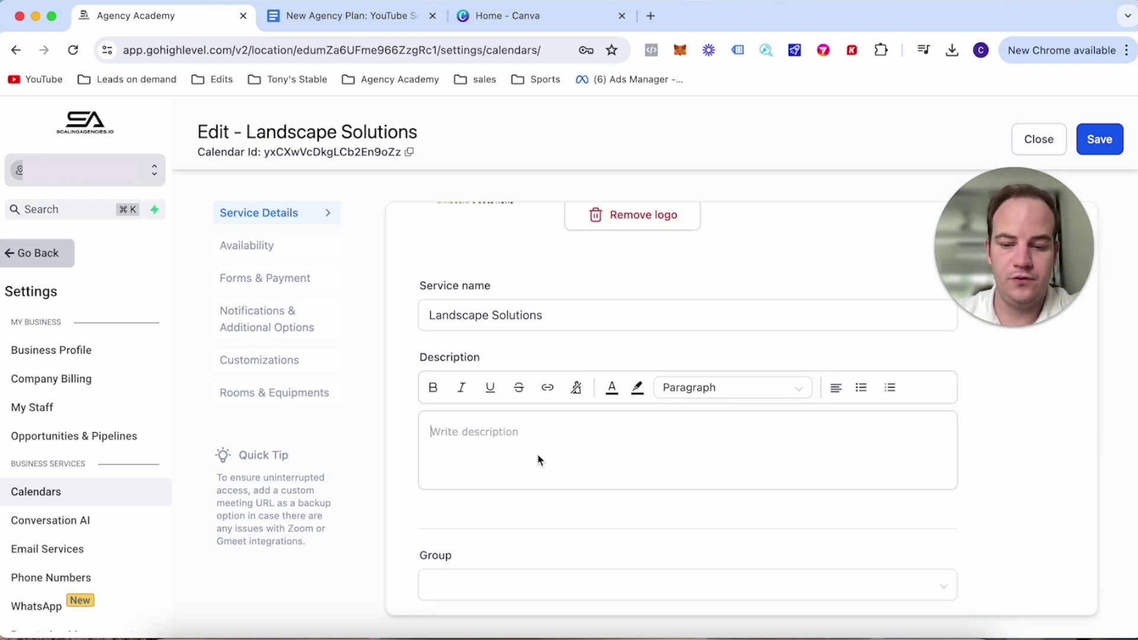
{"action": "left_click", "coordinate": [350, 16]}
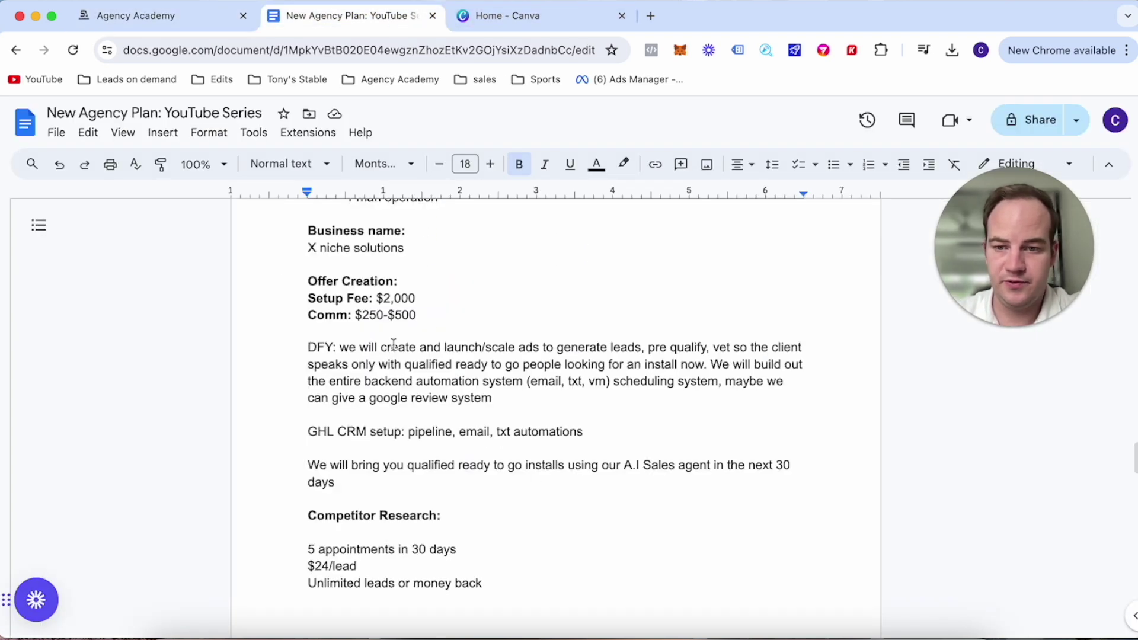
{"action": "left_click_drag", "start_coordinate": [340, 347], "coordinate": [708, 362]}
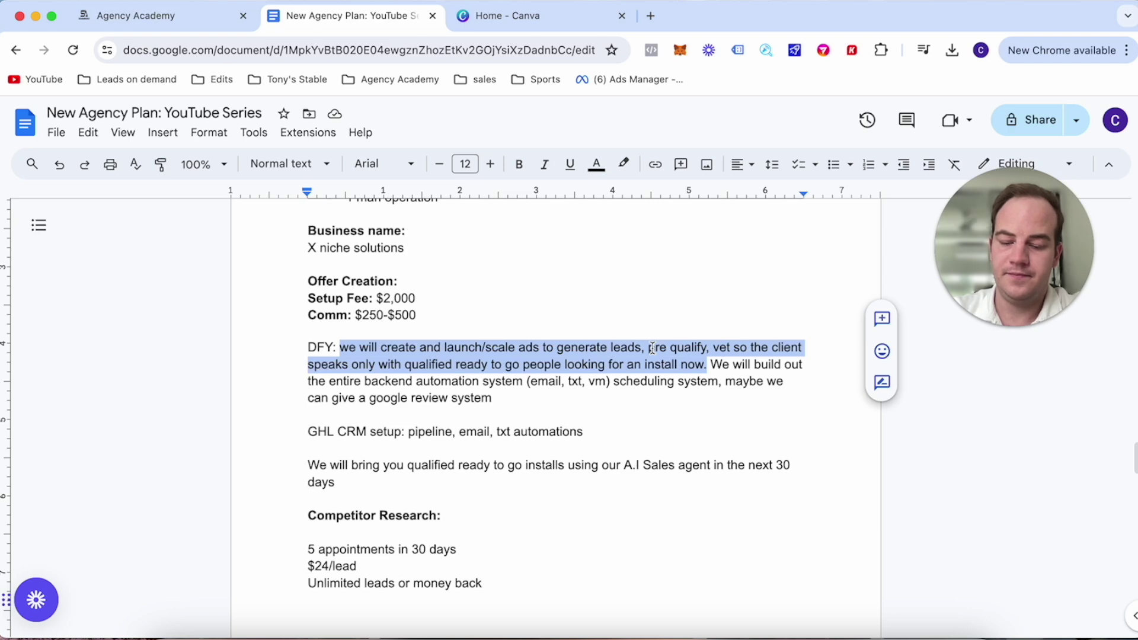
{"action": "right_click", "coordinate": [604, 358]}
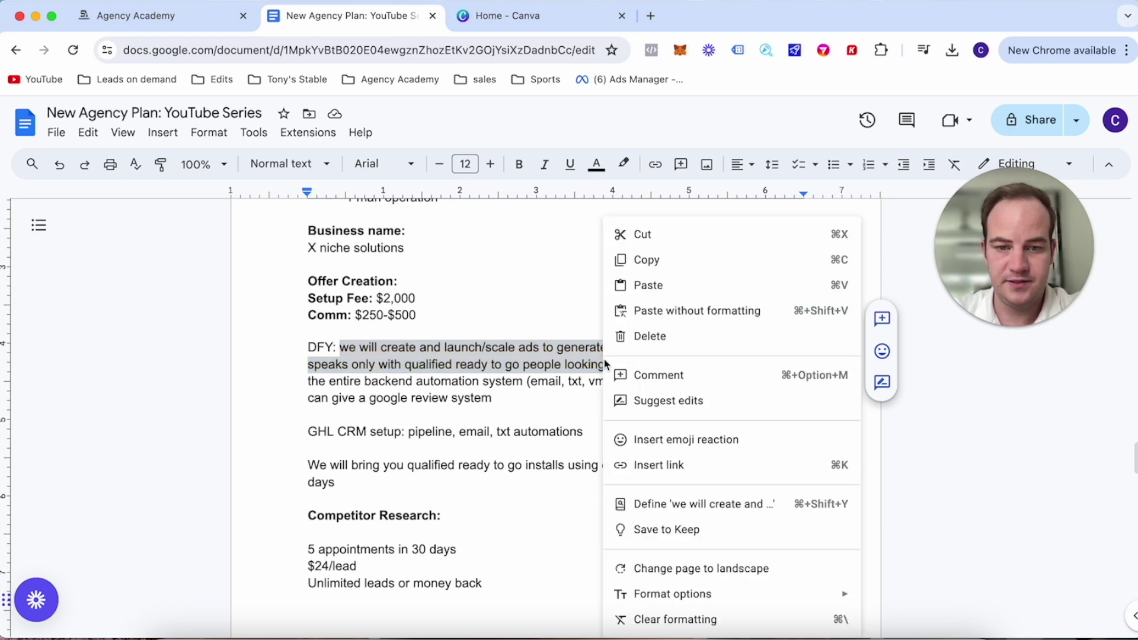
{"action": "left_click", "coordinate": [650, 257]}
Return to the Landscape Solutions calendar, paste the copied sentence as its description and capitalize the opening "We".
{"action": "left_click", "coordinate": [174, 17]}
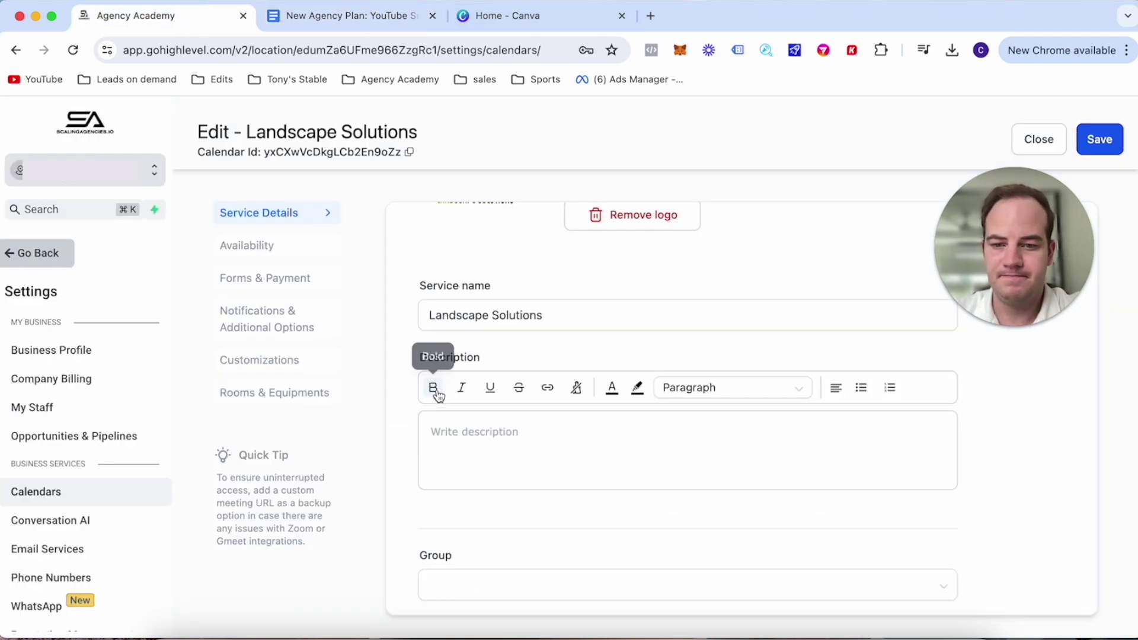
{"action": "left_click", "coordinate": [472, 435]}
{"action": "key", "text": "super+v"}
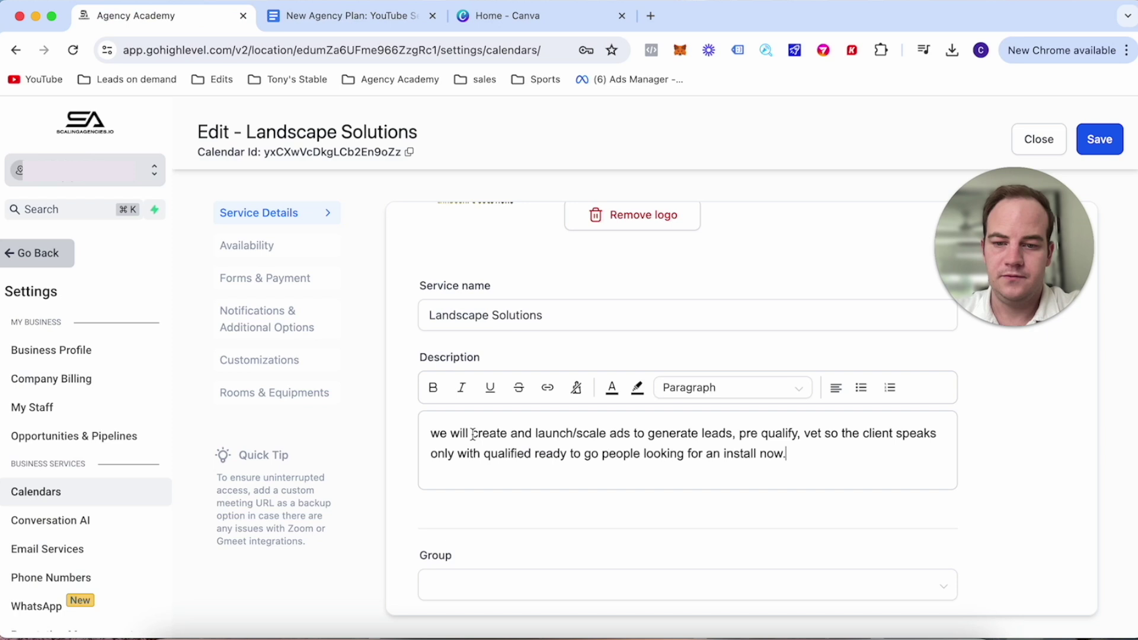
{"action": "left_click", "coordinate": [440, 433]}
{"action": "key", "text": "BackSpace"}
{"action": "type", "text": "W"}
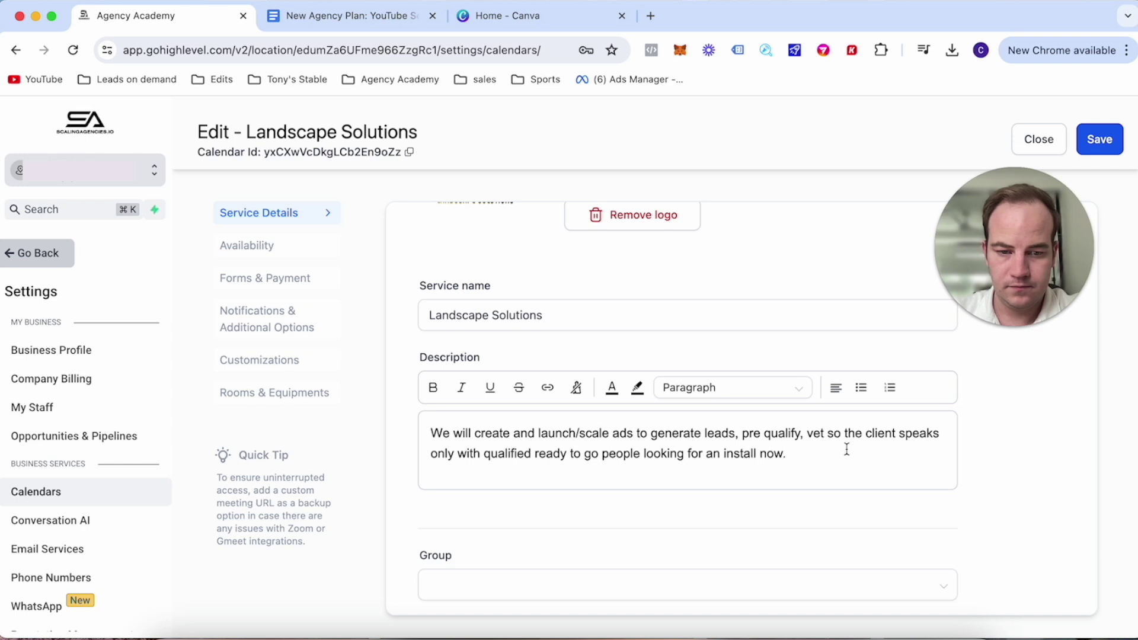
Reword the description's "the client speaks only with" so that it reads "you only speak with".
{"action": "left_click_drag", "start_coordinate": [813, 457], "coordinate": [846, 439]}
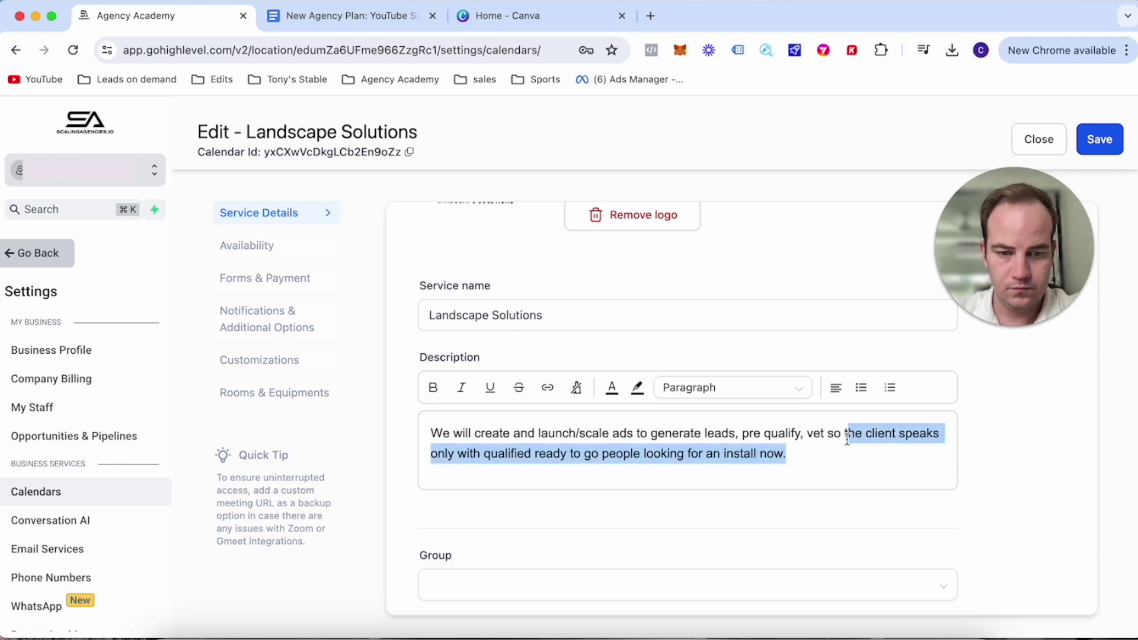
{"action": "left_click", "coordinate": [846, 438]}
{"action": "type", "text": "you"}
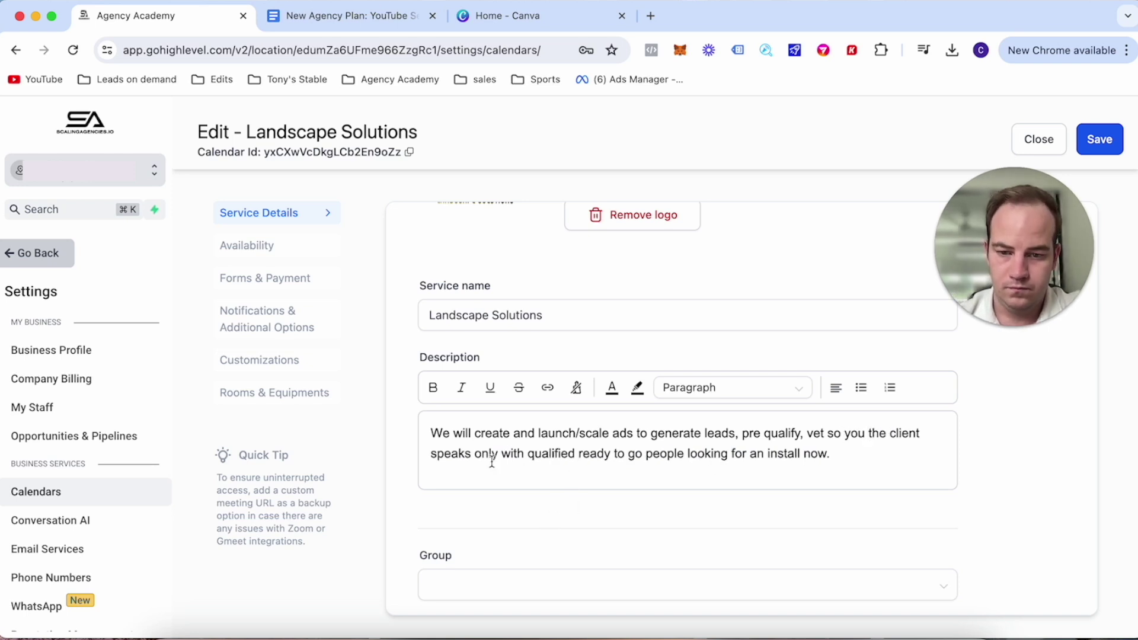
{"action": "left_click_drag", "start_coordinate": [475, 455], "coordinate": [869, 433]}
{"action": "key", "text": "BackSpace"}
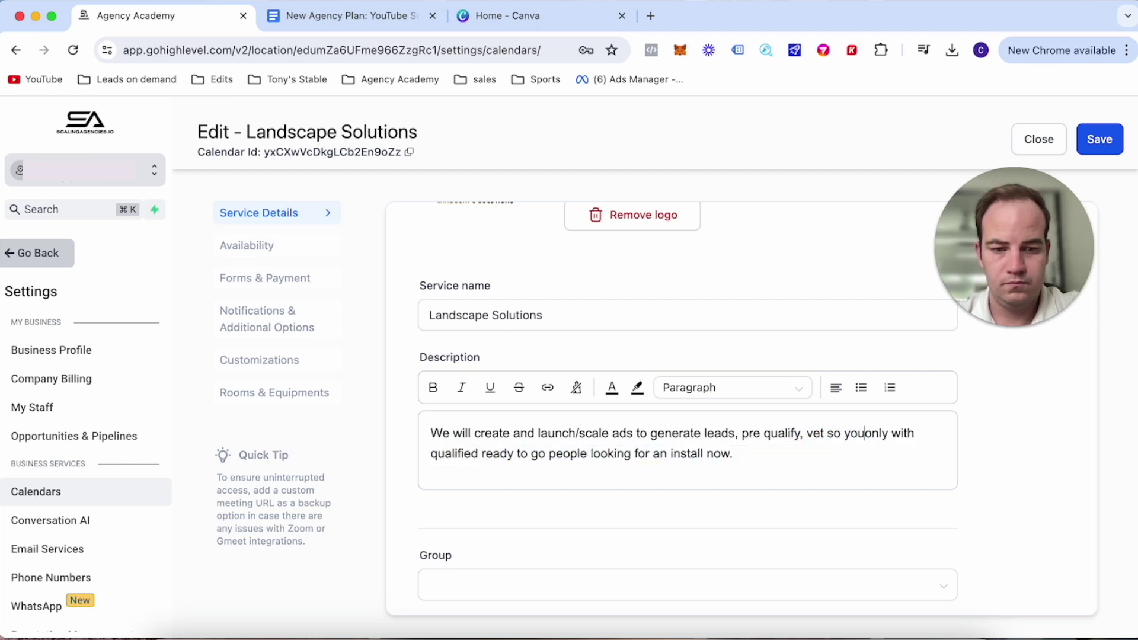
{"action": "left_click", "coordinate": [890, 434]}
{"action": "type", "text": "sp "}
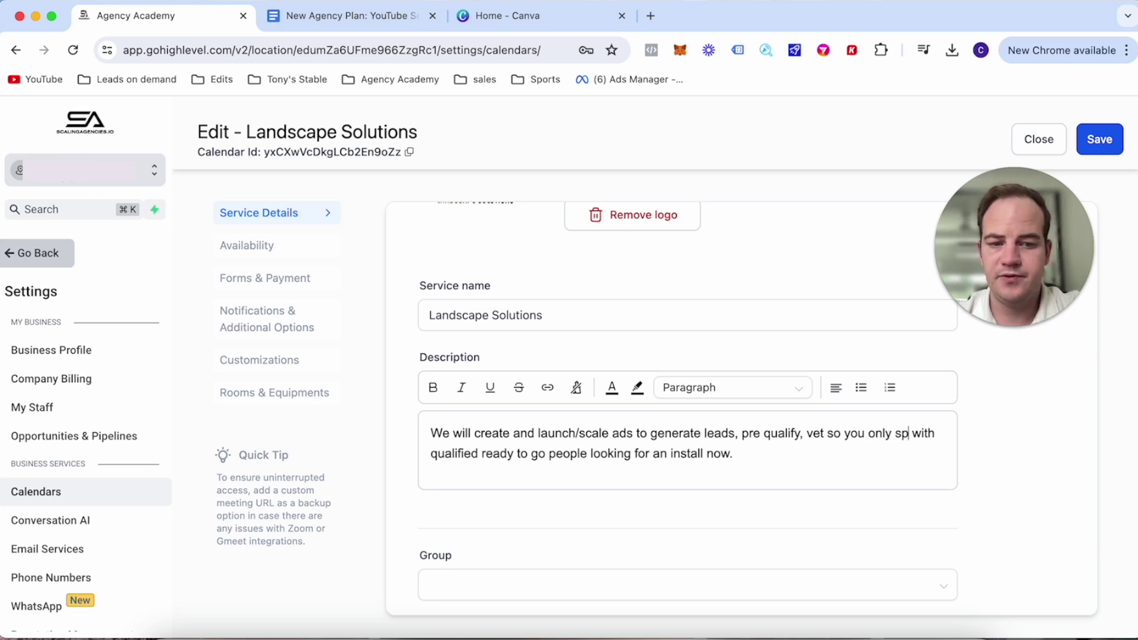
{"action": "type", "text": "eak"}
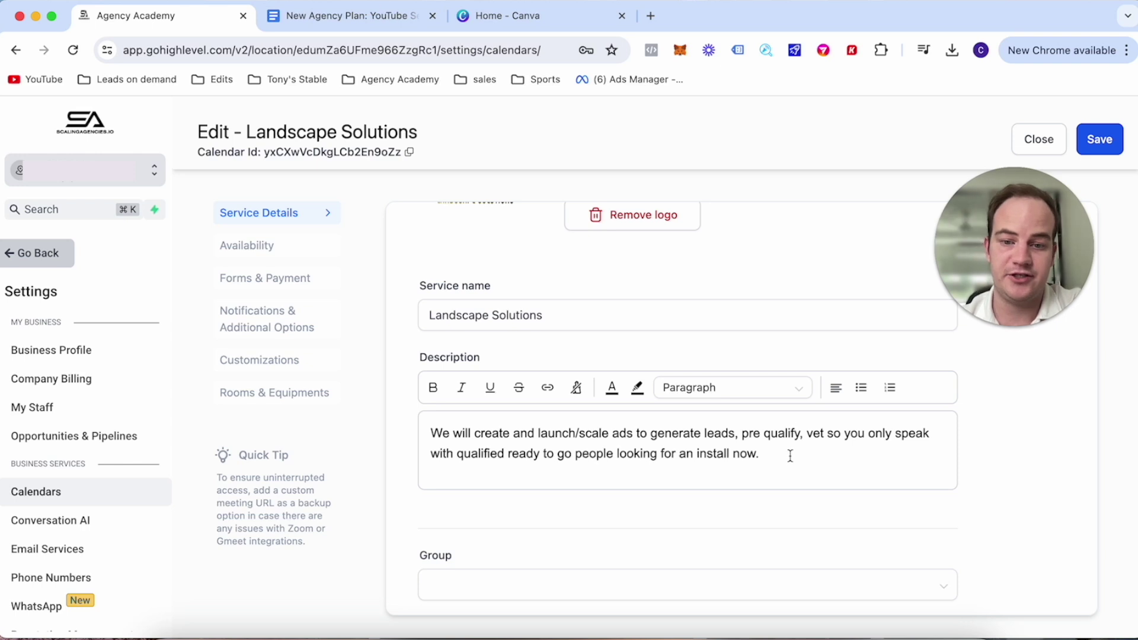
{"action": "left_click_drag", "start_coordinate": [790, 455], "coordinate": [531, 452]}
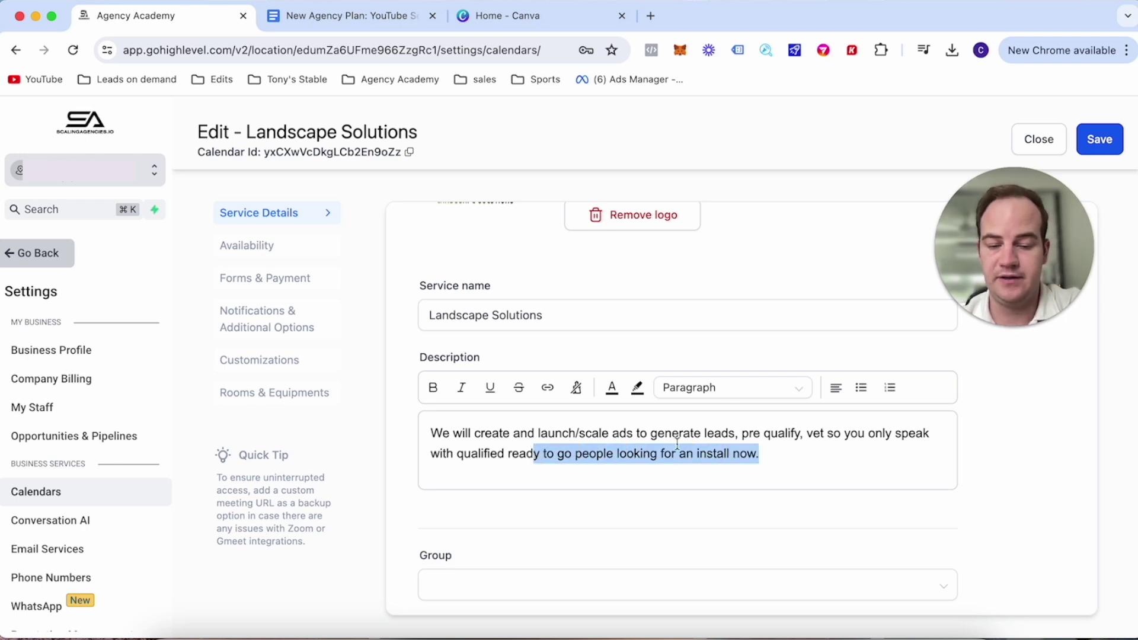
{"action": "left_click", "coordinate": [381, 433]}
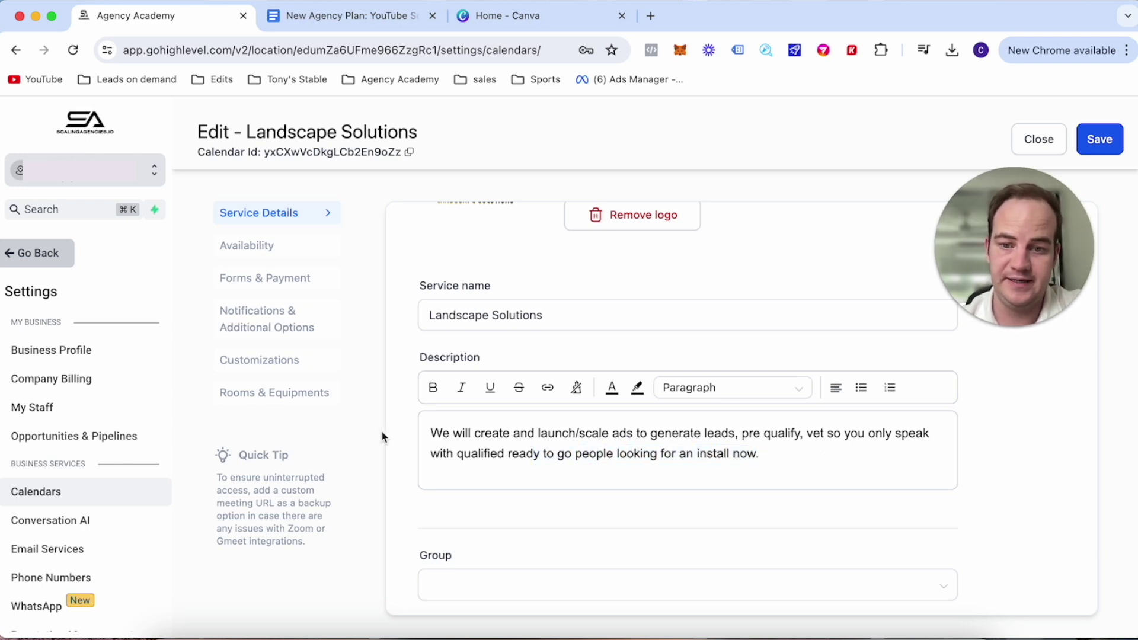
Extend the appointment invite title to "{{contact.name}} guaranteed jobs", correcting the spelling of "guaranteed".
{"action": "scroll", "coordinate": [428, 448], "scroll_direction": "down", "scroll_amount": 6}
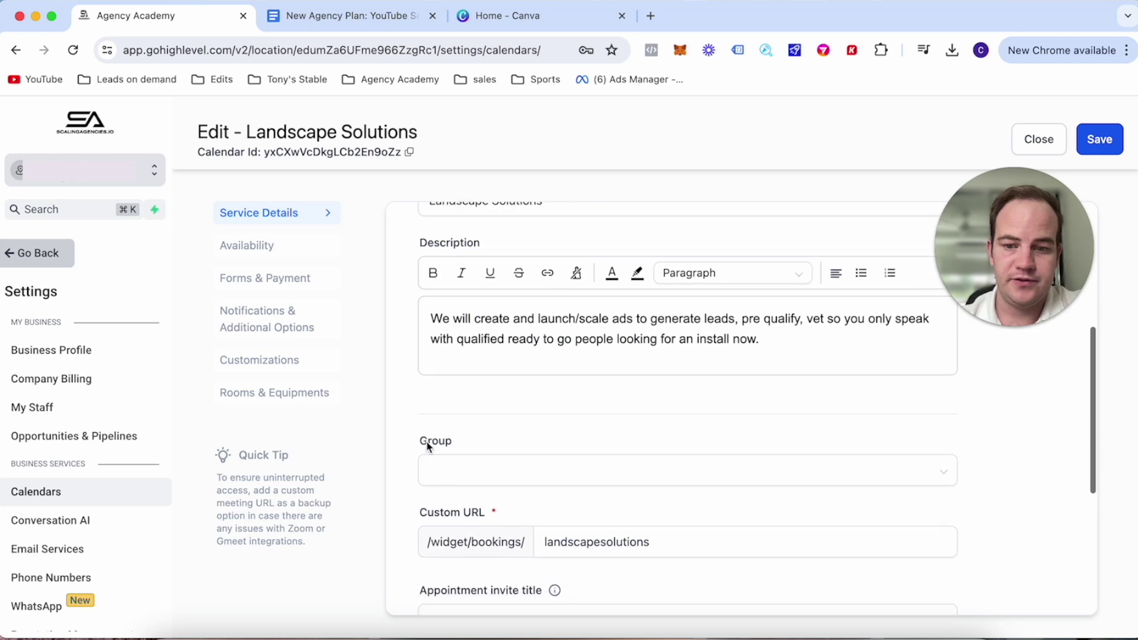
{"action": "scroll", "coordinate": [614, 367], "scroll_direction": "down", "scroll_amount": 1}
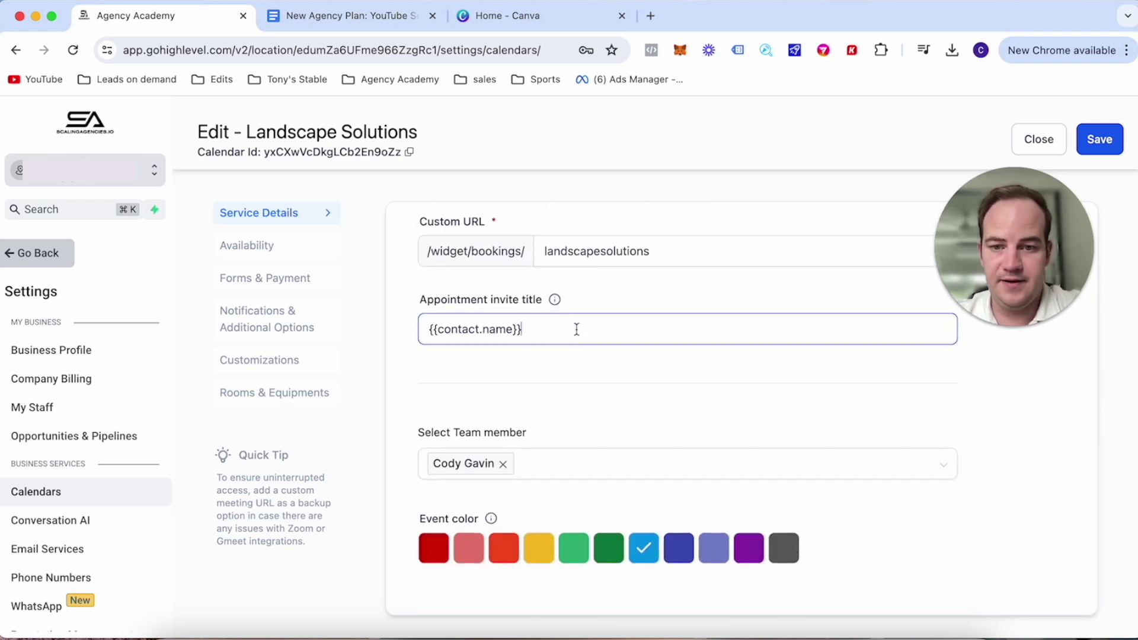
{"action": "scroll", "coordinate": [688, 408], "scroll_direction": "up", "scroll_amount": 3}
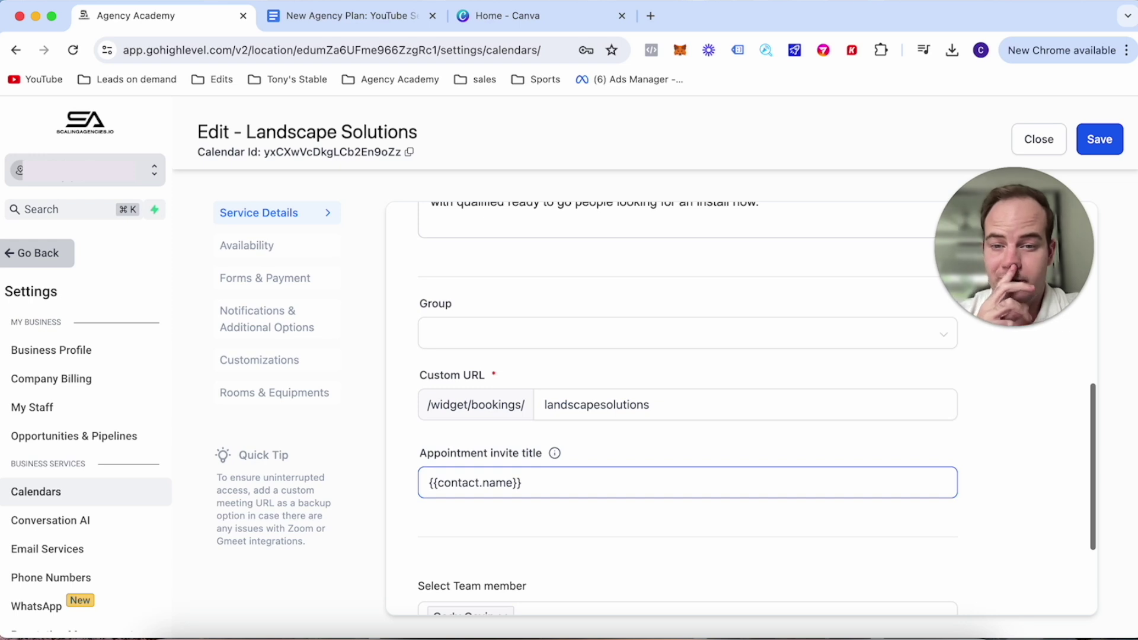
{"action": "scroll", "coordinate": [687, 409], "scroll_direction": "up", "scroll_amount": 2}
{"action": "scroll", "coordinate": [687, 409], "scroll_direction": "down", "scroll_amount": 2}
{"action": "scroll", "coordinate": [688, 409], "scroll_direction": "up", "scroll_amount": 1}
{"action": "scroll", "coordinate": [688, 409], "scroll_direction": "down", "scroll_amount": 1}
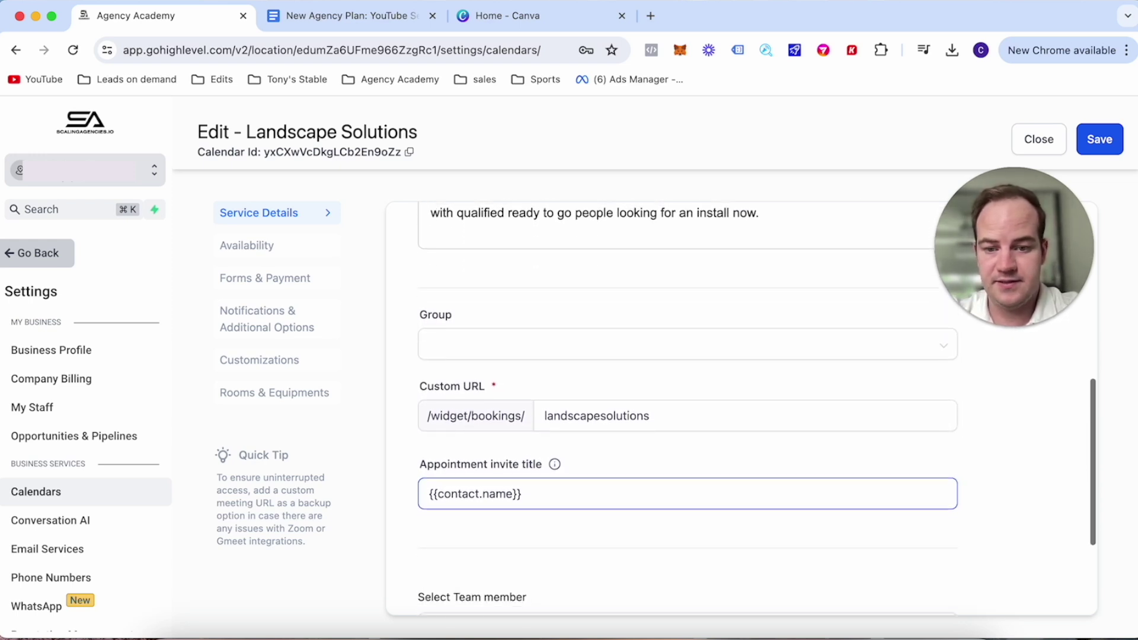
{"action": "type", "text": "gauran"}
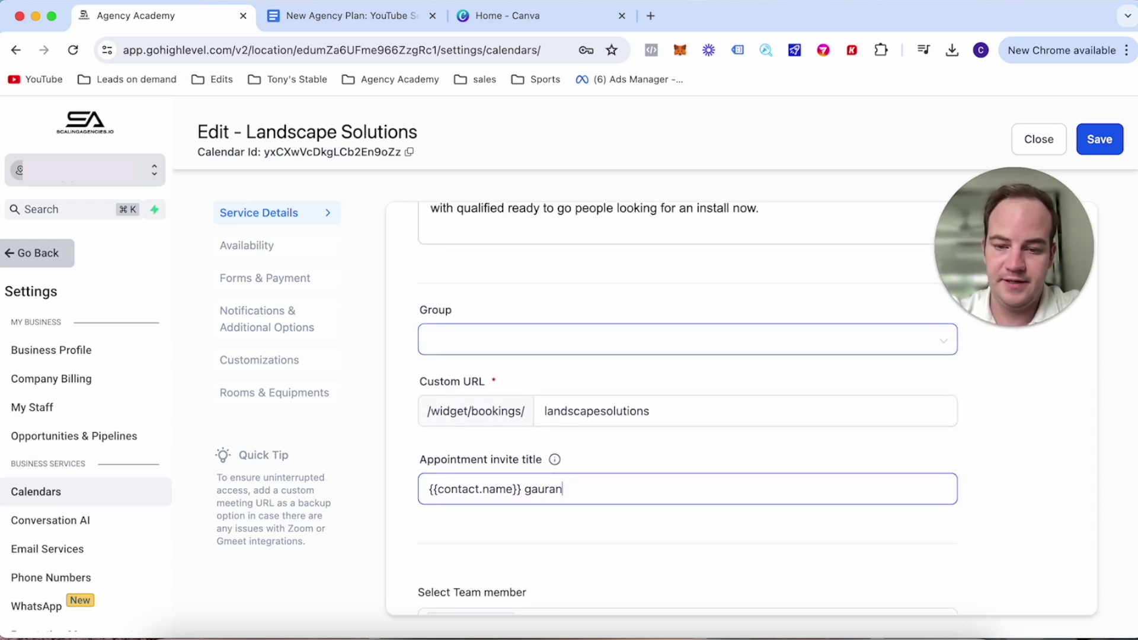
{"action": "type", "text": "teed jobs"}
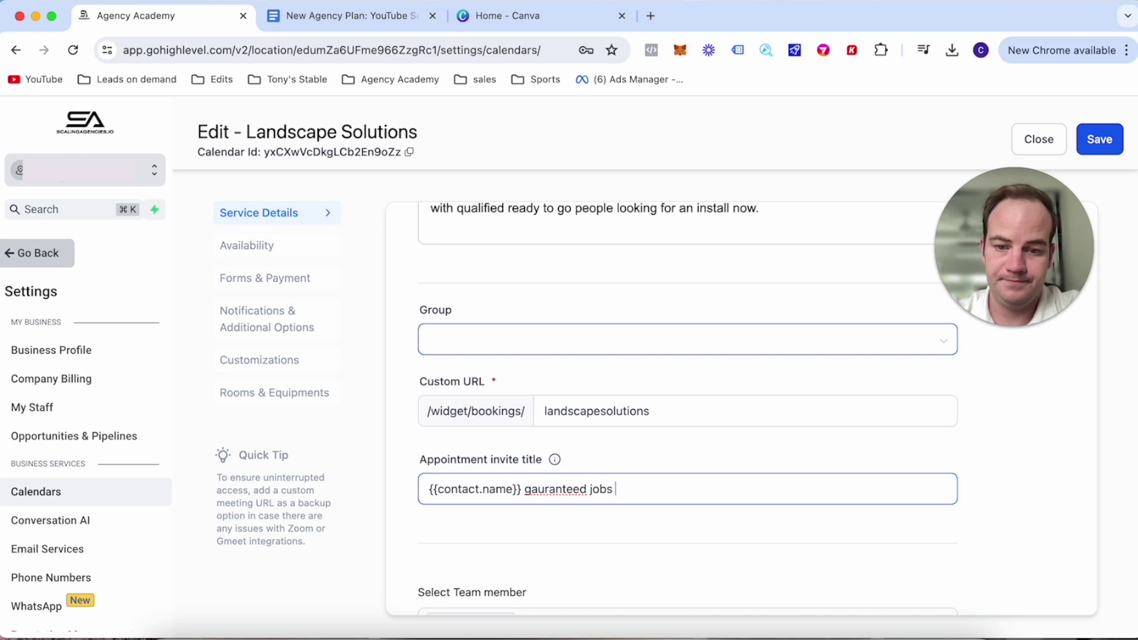
{"action": "right_click", "coordinate": [562, 485]}
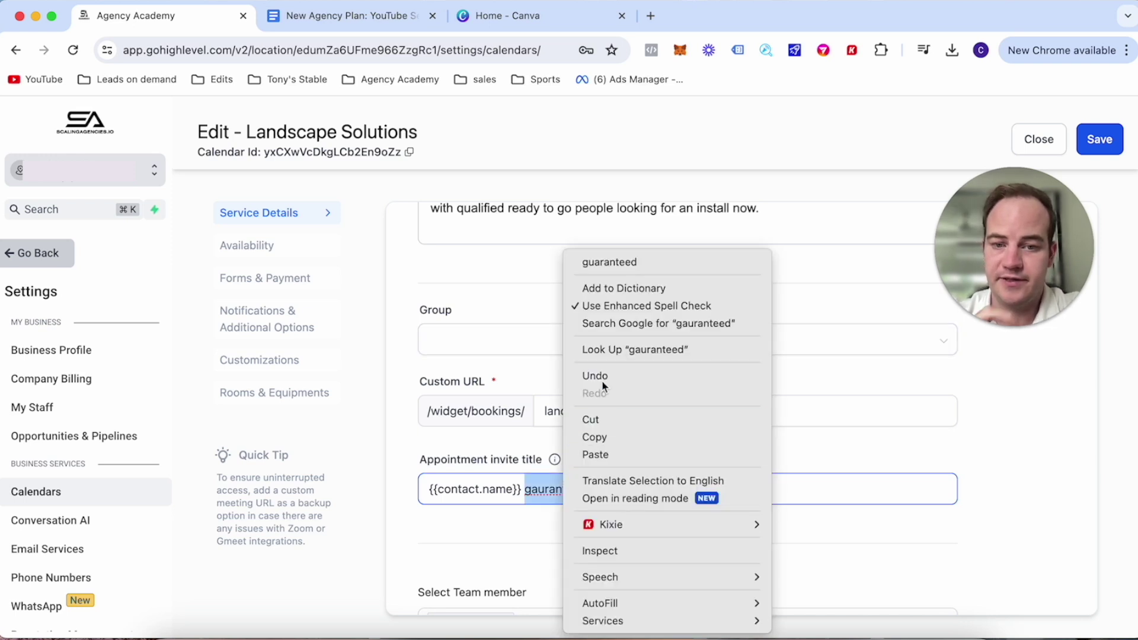
{"action": "left_click", "coordinate": [642, 257]}
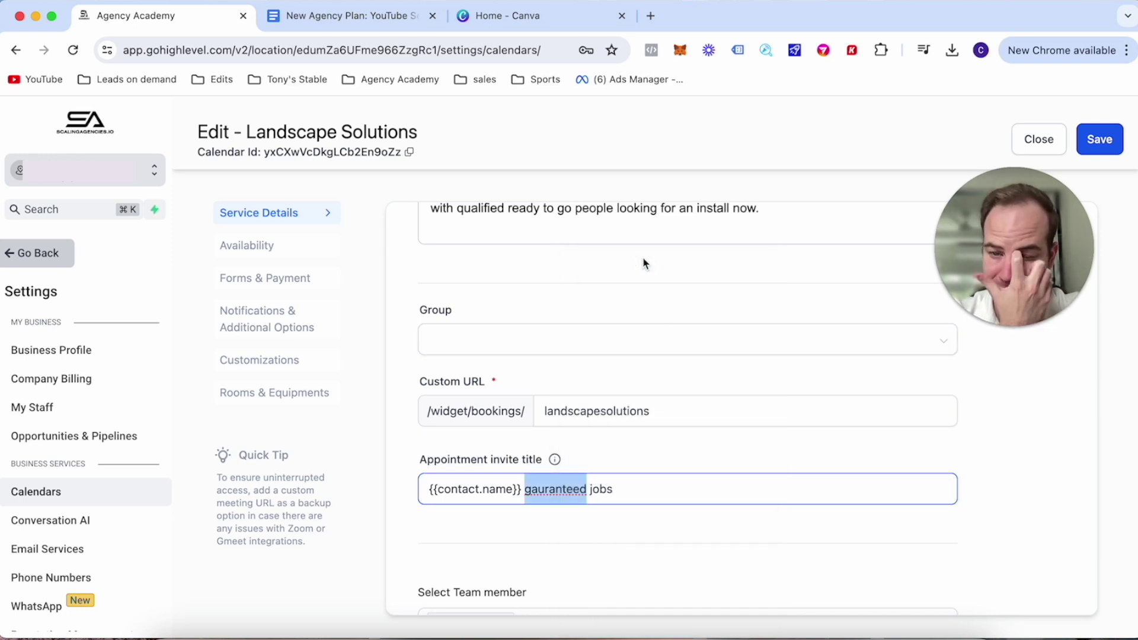
{"action": "left_click", "coordinate": [407, 449]}
Set the calendar's event color to dark blue.
{"action": "scroll", "coordinate": [407, 449], "scroll_direction": "down", "scroll_amount": 3}
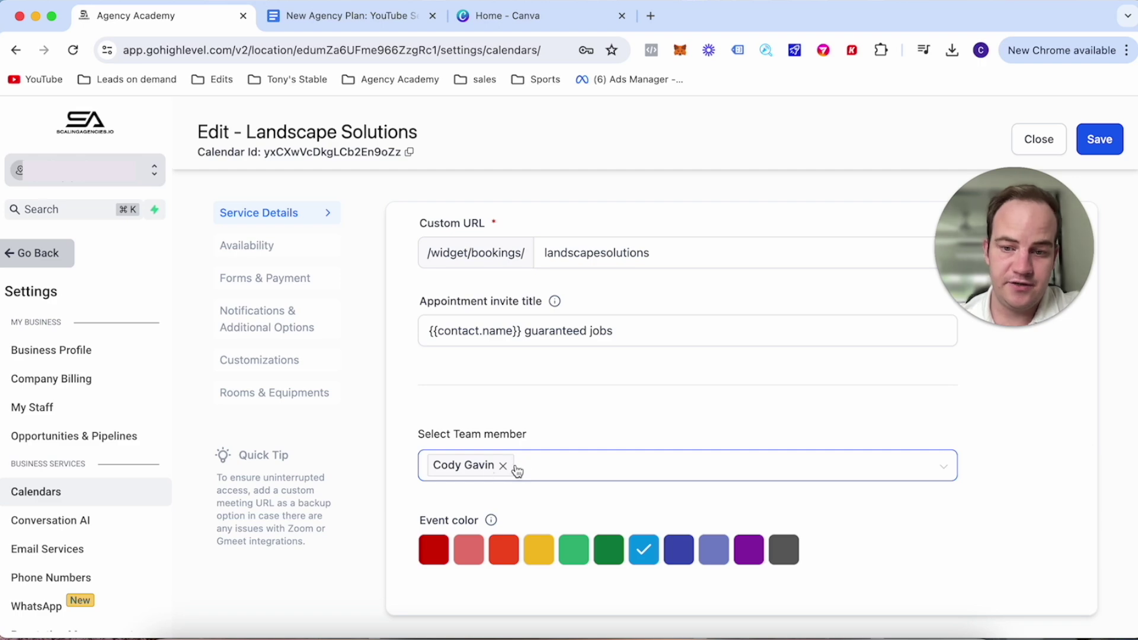
{"action": "left_click", "coordinate": [686, 560]}
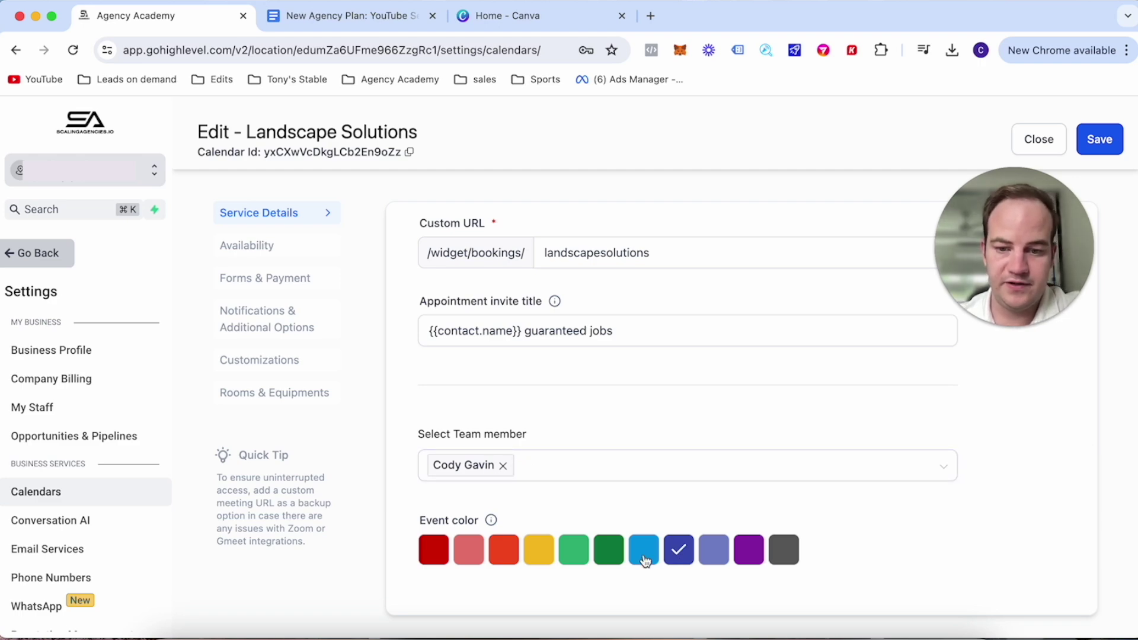
{"action": "scroll", "coordinate": [539, 553], "scroll_direction": "up", "scroll_amount": 10}
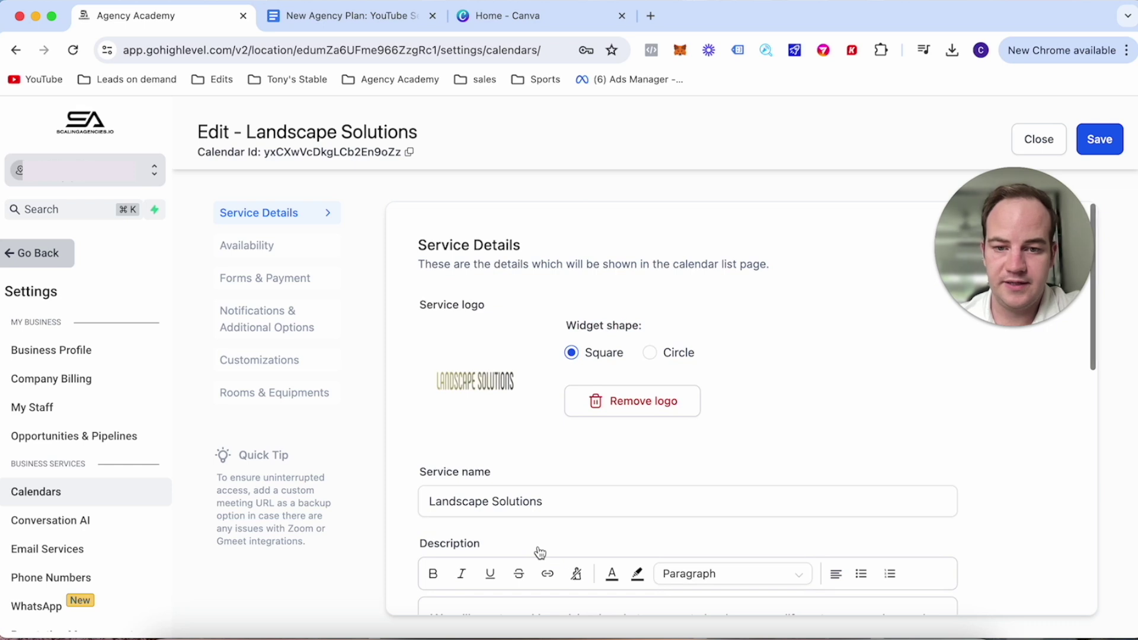
In the calendar's availability settings, set the minimum scheduling notice to 1 day and the date range to 4 days.
{"action": "left_click", "coordinate": [290, 256]}
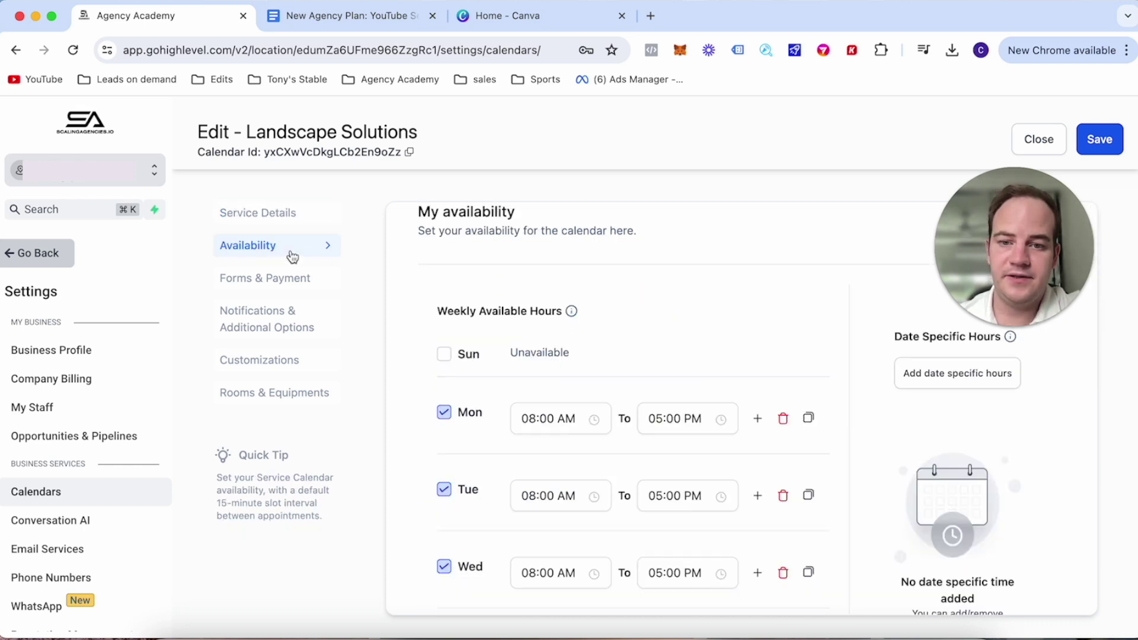
{"action": "scroll", "coordinate": [524, 332], "scroll_direction": "down", "scroll_amount": 10}
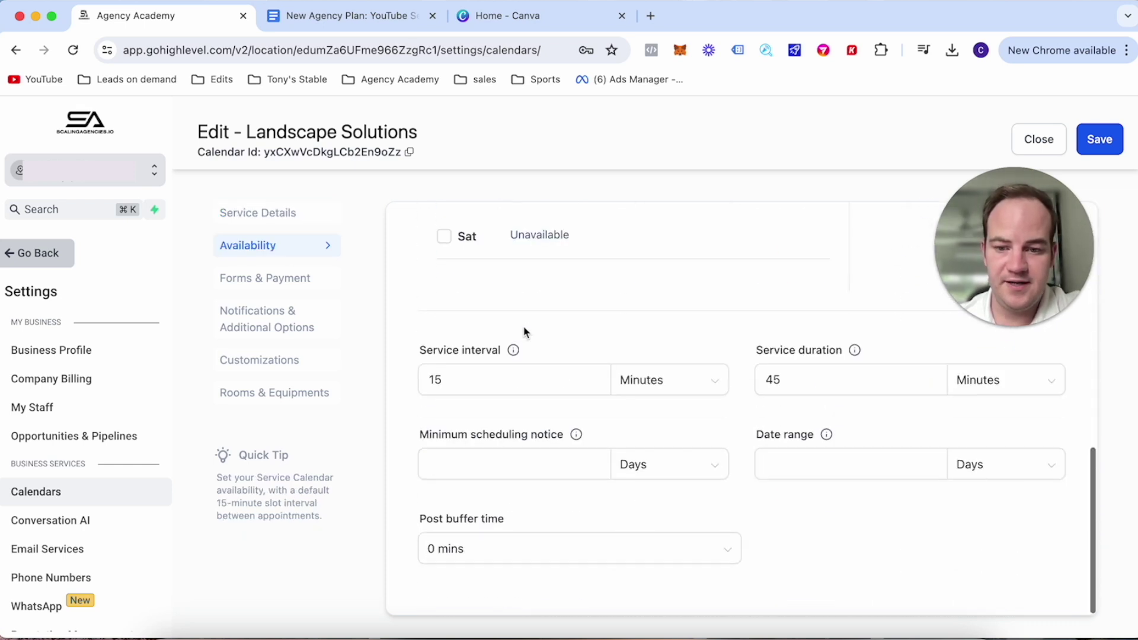
{"action": "left_click", "coordinate": [481, 380]}
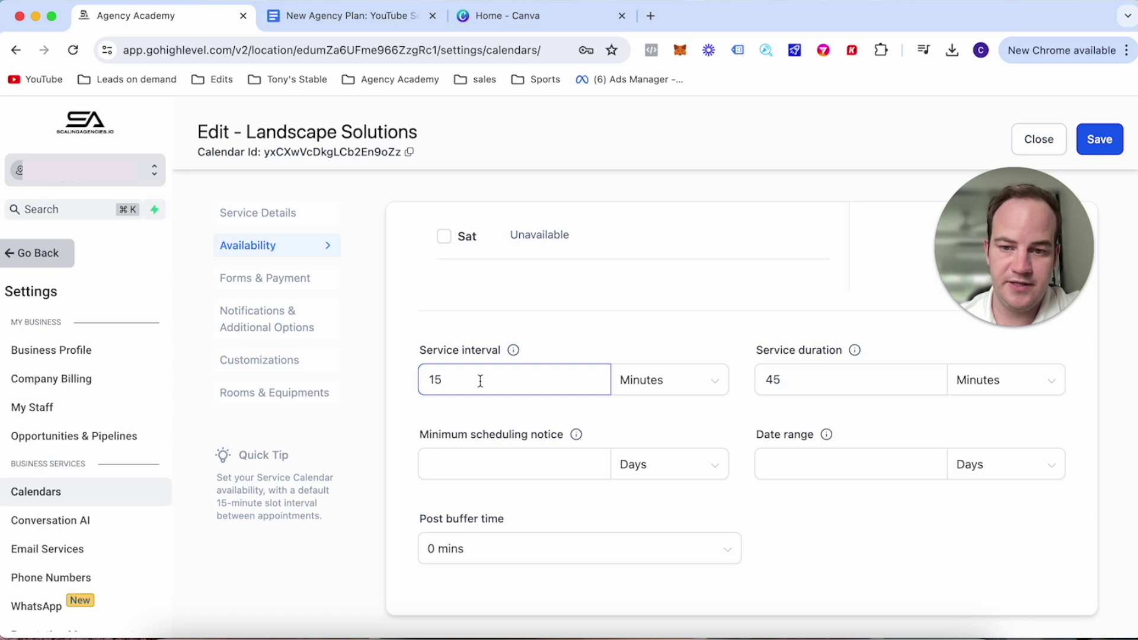
{"action": "left_click", "coordinate": [846, 373]}
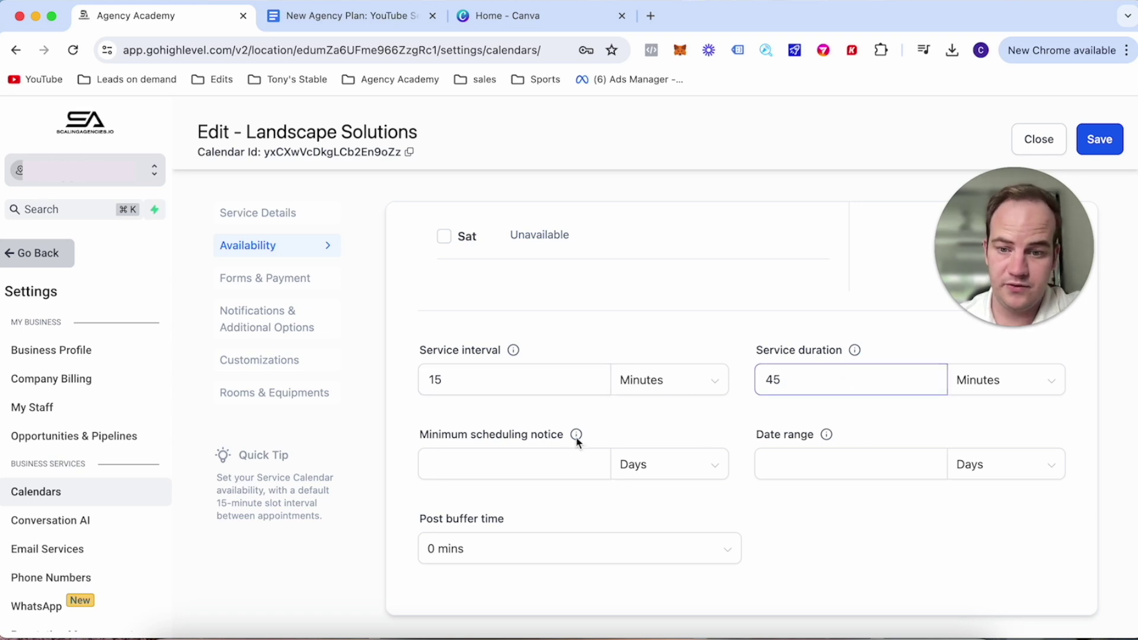
{"action": "left_click", "coordinate": [529, 464]}
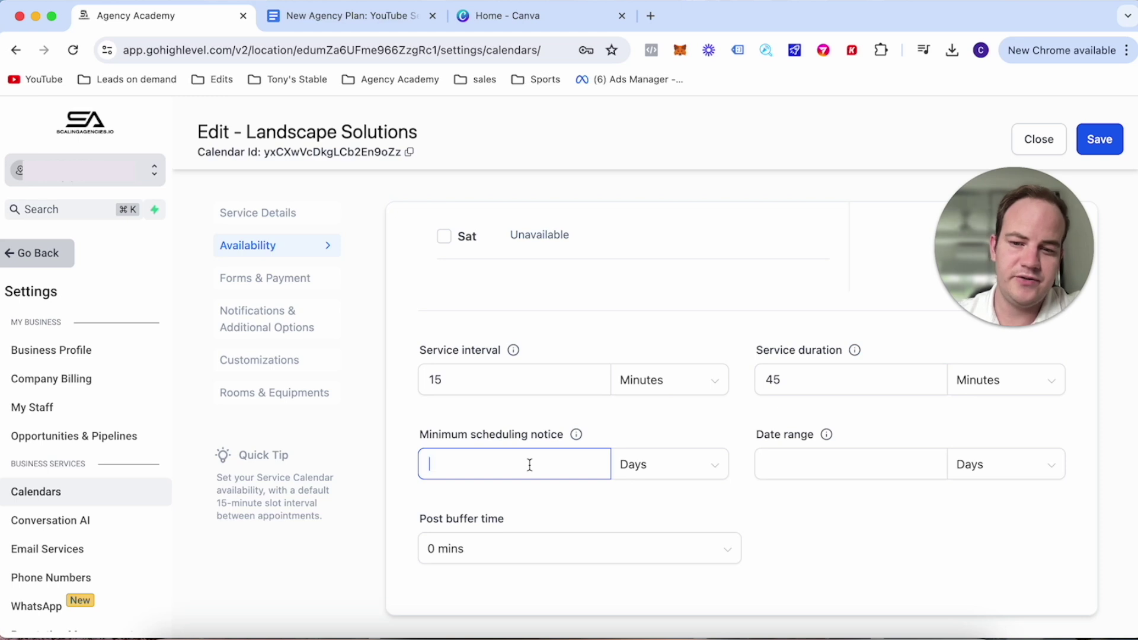
{"action": "type", "text": "1"}
{"action": "left_click", "coordinate": [852, 472]}
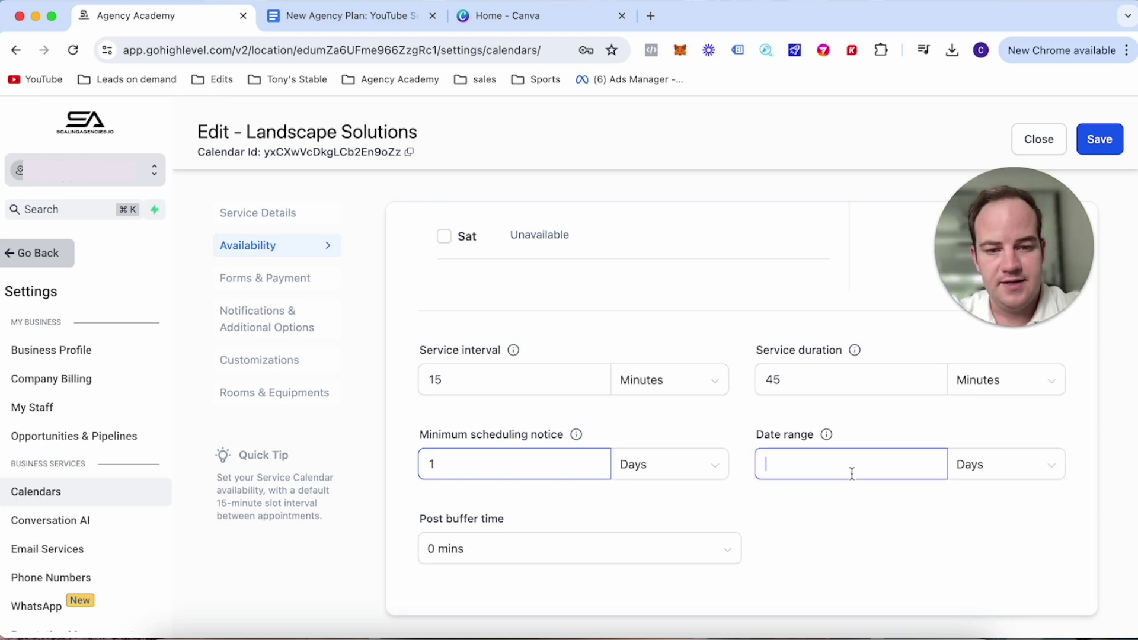
{"action": "type", "text": "4"}
{"action": "left_click", "coordinate": [882, 427]}
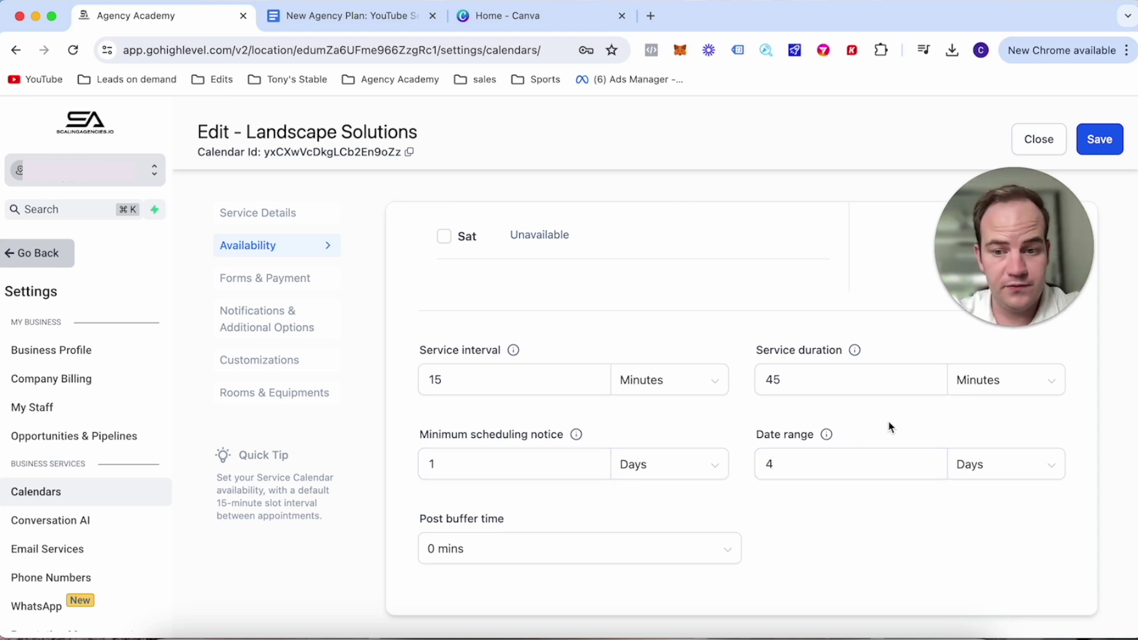
Review the calendar's form, consent, confirmation and payment settings under Forms & Payment, and save the calendar.
{"action": "left_click", "coordinate": [279, 287]}
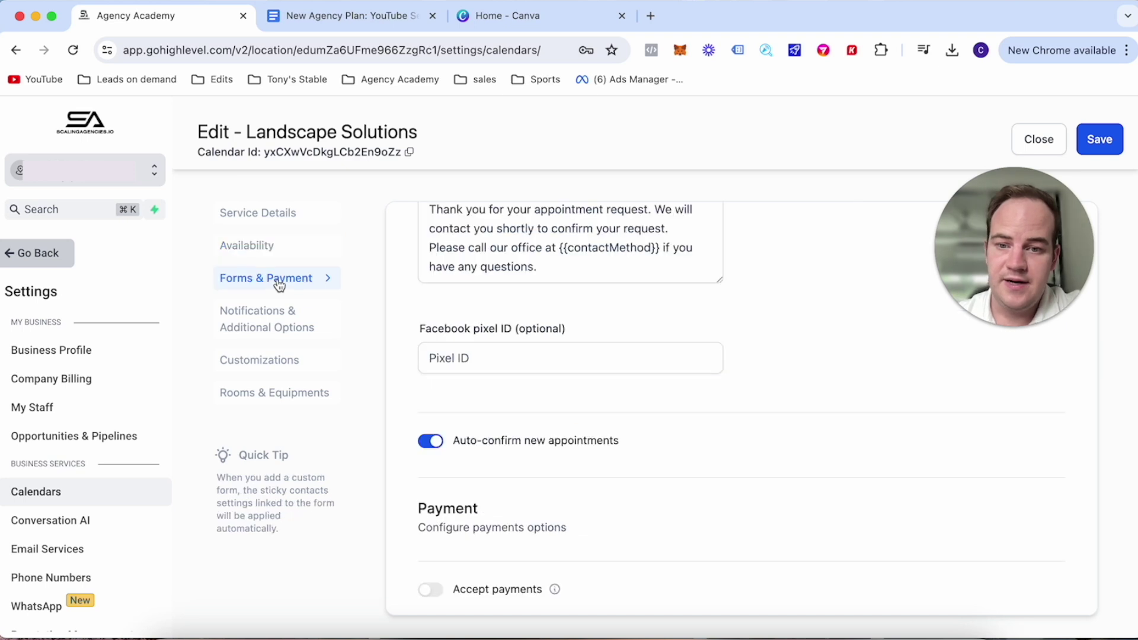
{"action": "scroll", "coordinate": [563, 401], "scroll_direction": "up", "scroll_amount": 6}
{"action": "scroll", "coordinate": [565, 405], "scroll_direction": "up", "scroll_amount": 3}
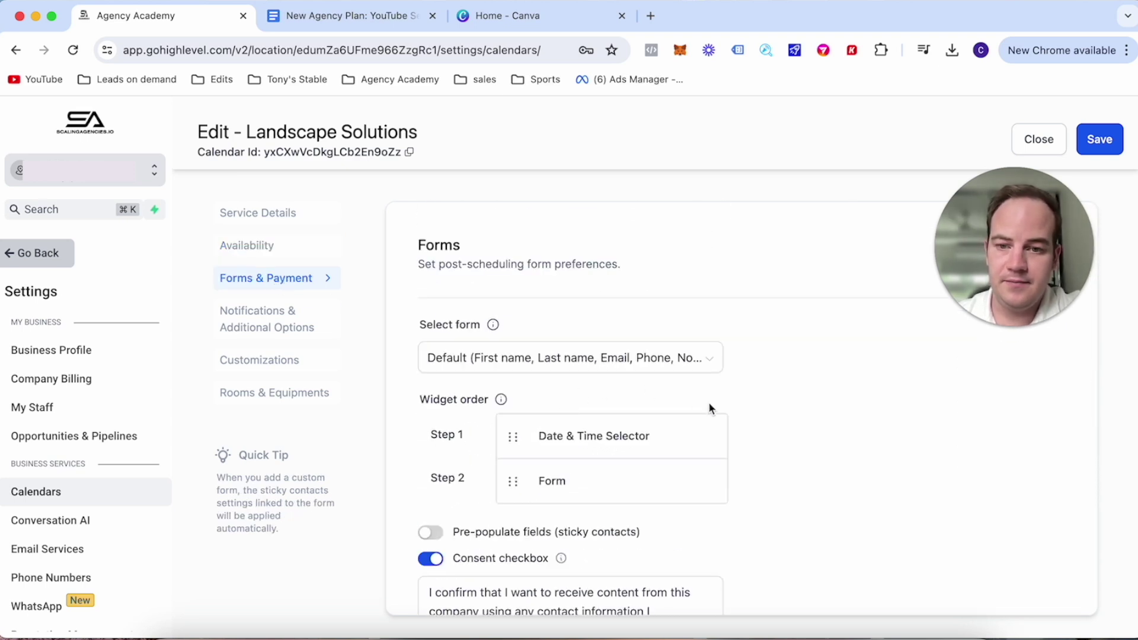
{"action": "scroll", "coordinate": [709, 405], "scroll_direction": "down", "scroll_amount": 3}
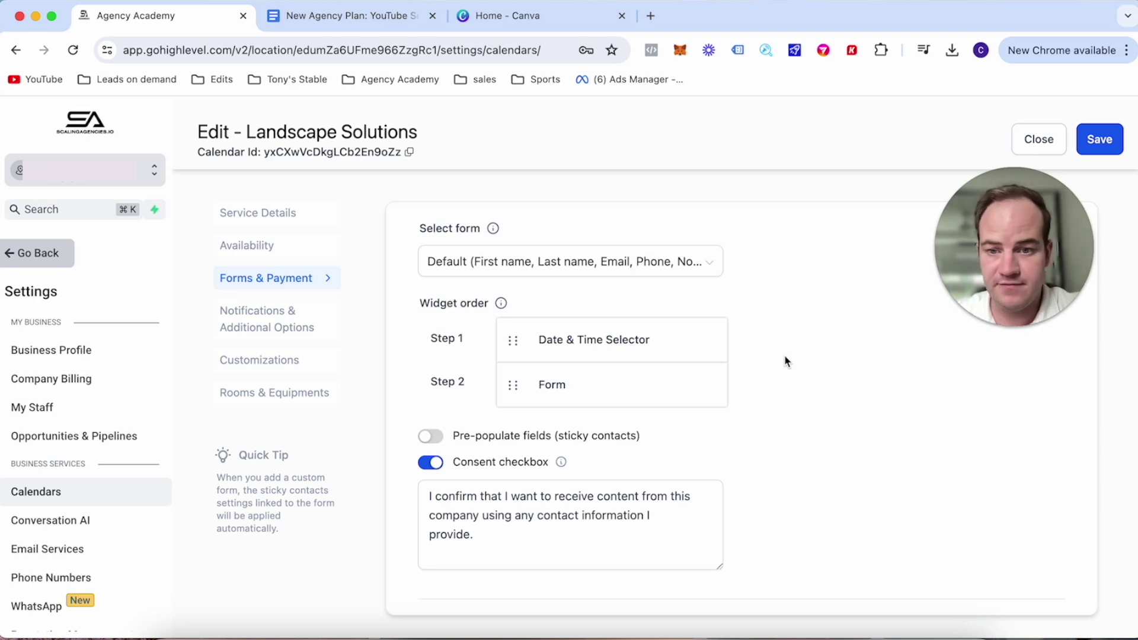
{"action": "scroll", "coordinate": [787, 362], "scroll_direction": "down", "scroll_amount": 3}
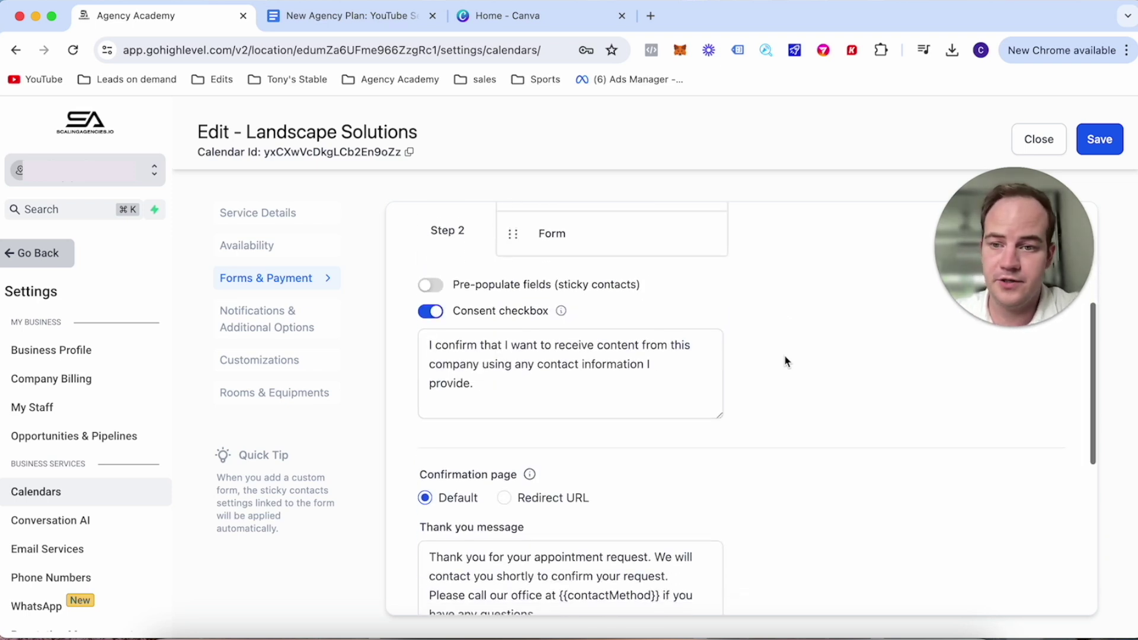
{"action": "scroll", "coordinate": [787, 362], "scroll_direction": "up", "scroll_amount": 1}
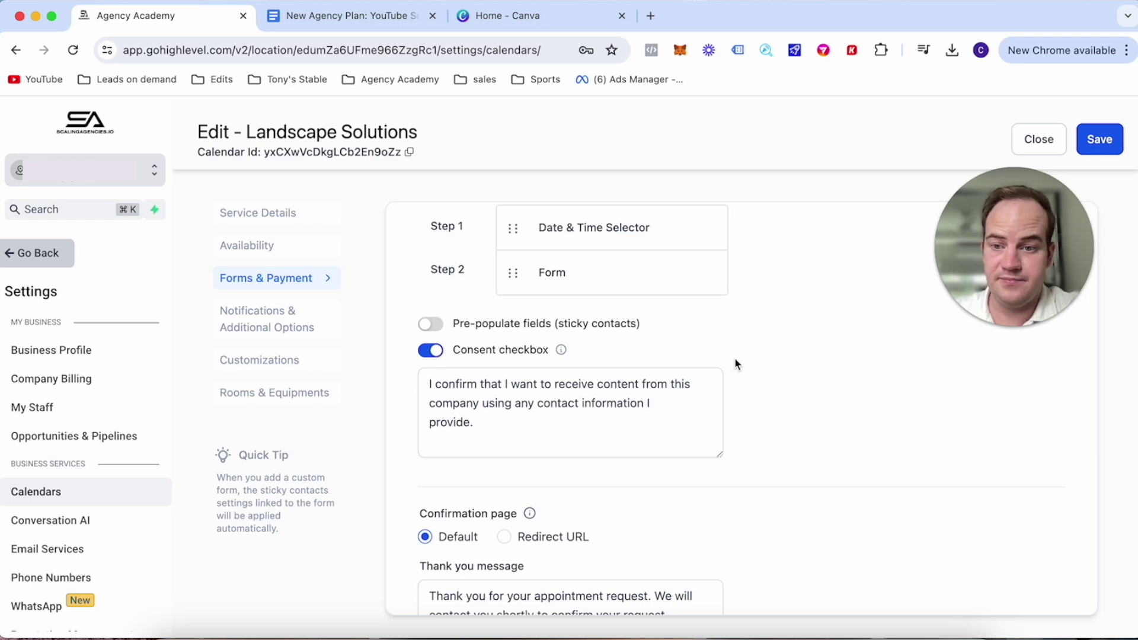
{"action": "scroll", "coordinate": [733, 362], "scroll_direction": "down", "scroll_amount": 7}
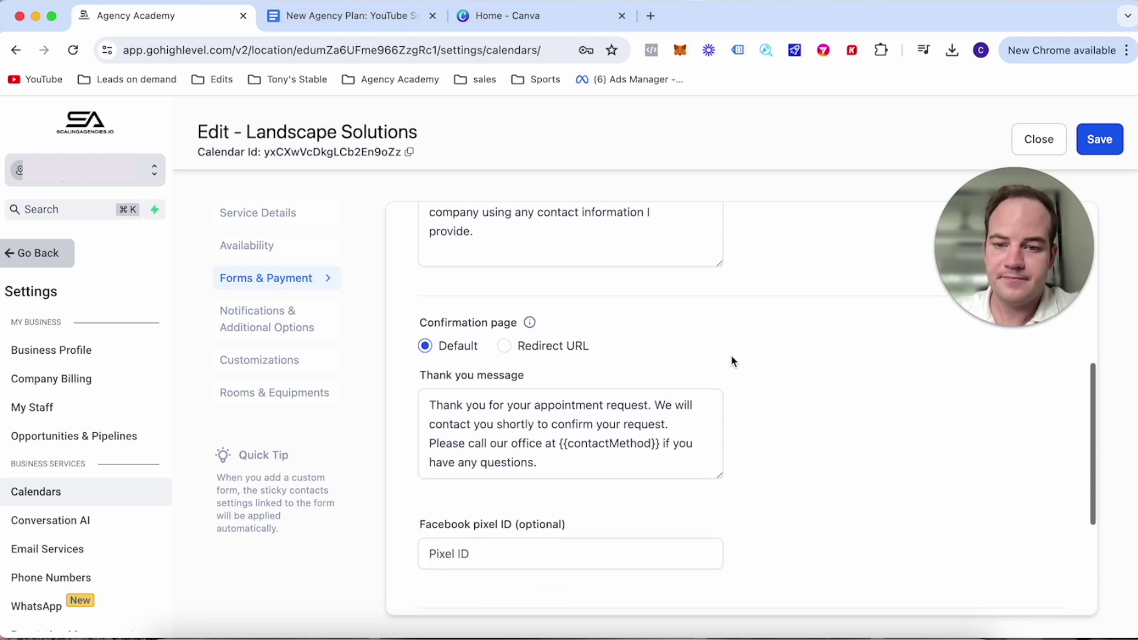
{"action": "scroll", "coordinate": [734, 360], "scroll_direction": "up", "scroll_amount": 10}
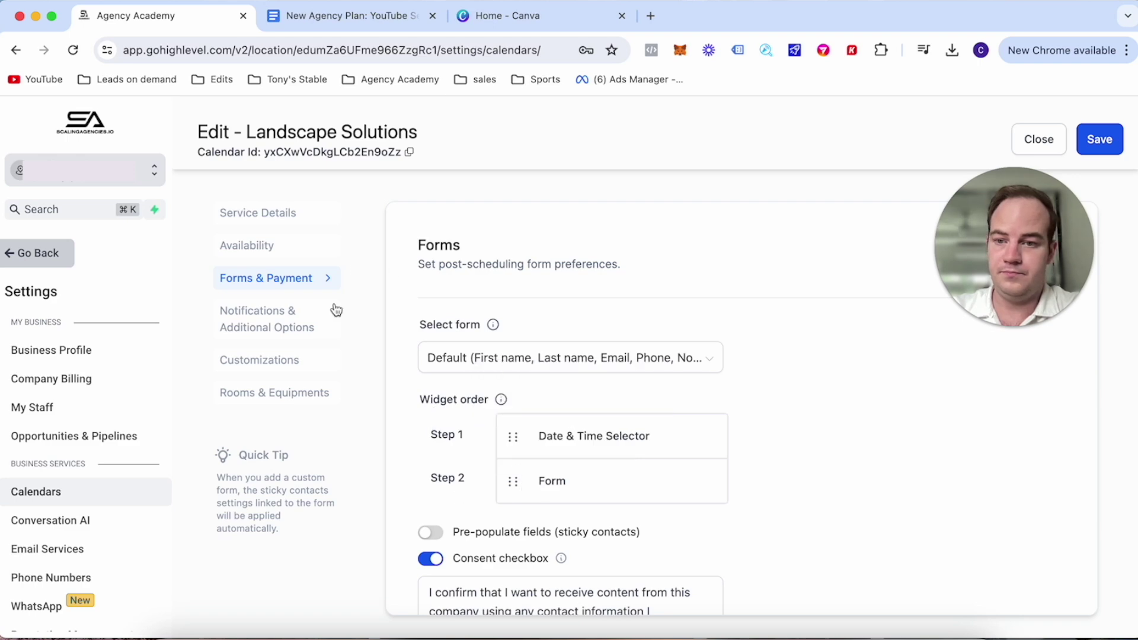
{"action": "scroll", "coordinate": [537, 426], "scroll_direction": "down", "scroll_amount": 7}
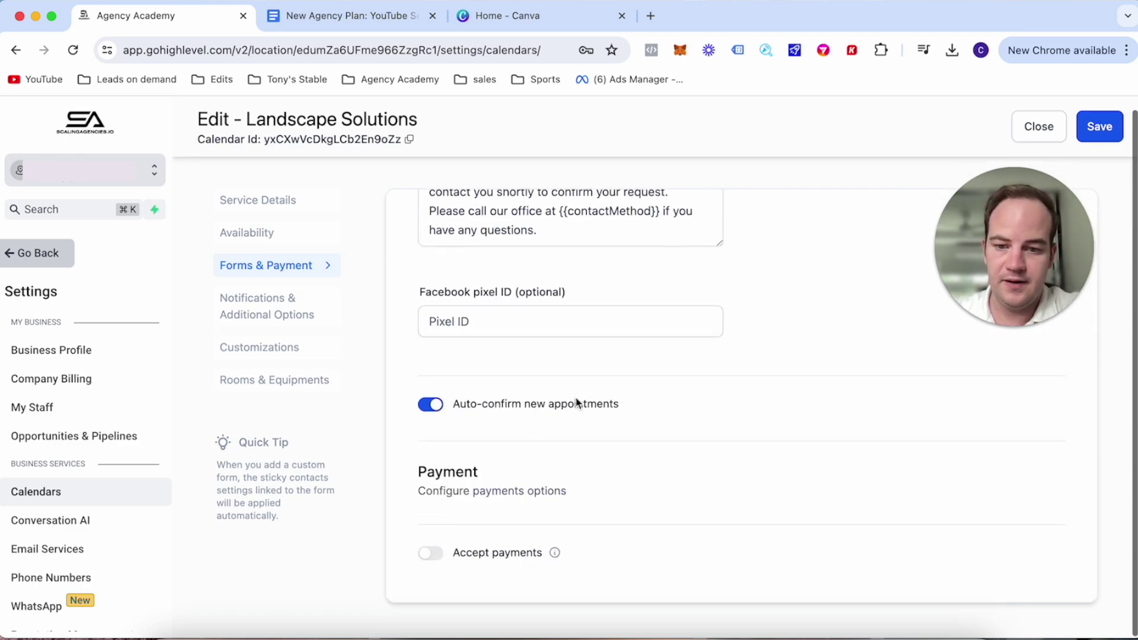
{"action": "scroll", "coordinate": [575, 400], "scroll_direction": "up", "scroll_amount": 6}
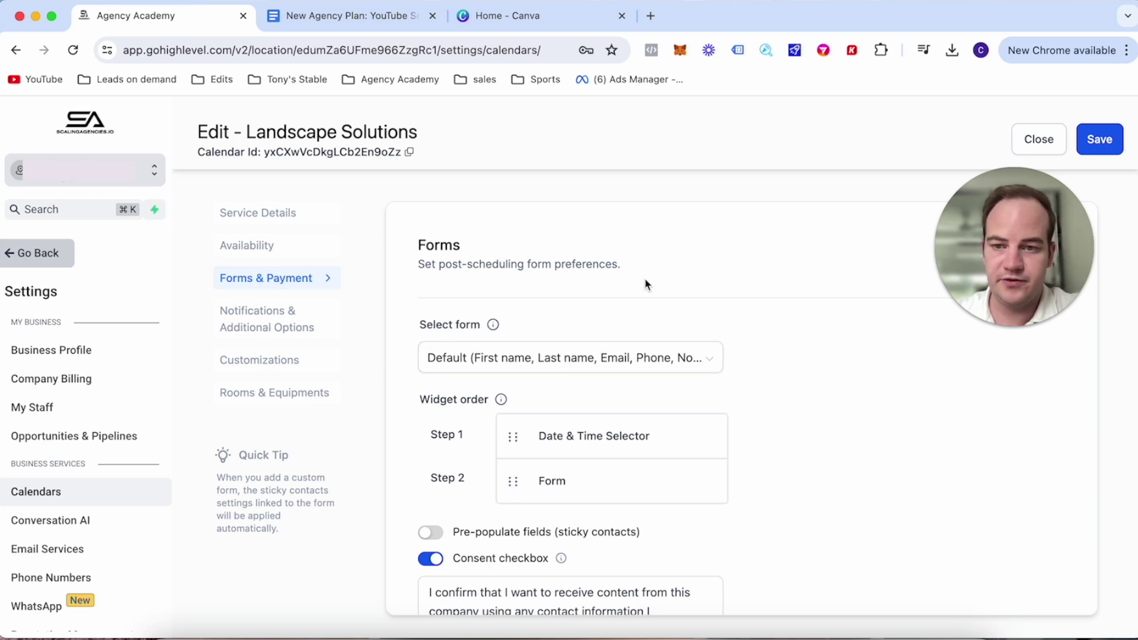
{"action": "left_click", "coordinate": [1099, 155]}
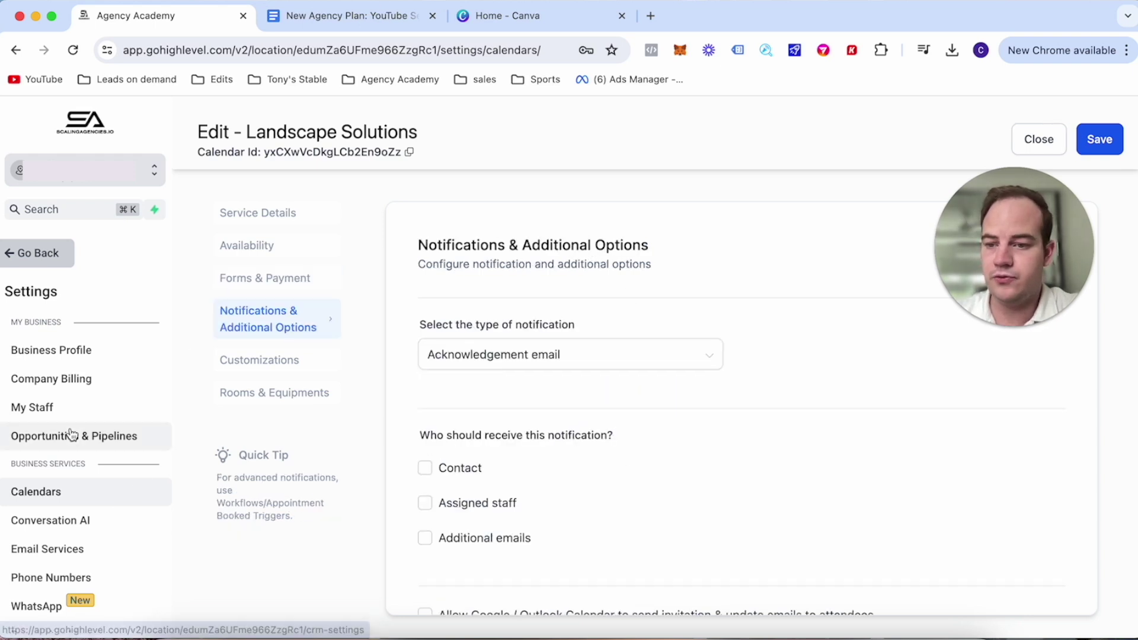
Leave the calendar settings and open the form builder's list of forms in the Sites area.
{"action": "left_click", "coordinate": [34, 253]}
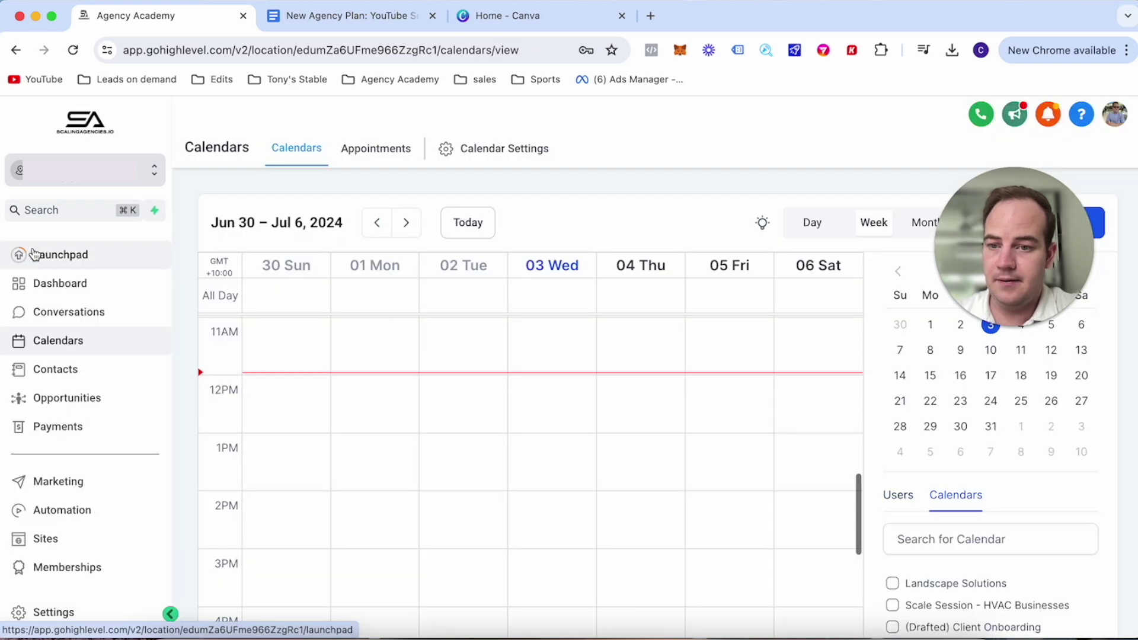
{"action": "left_click", "coordinate": [81, 538]}
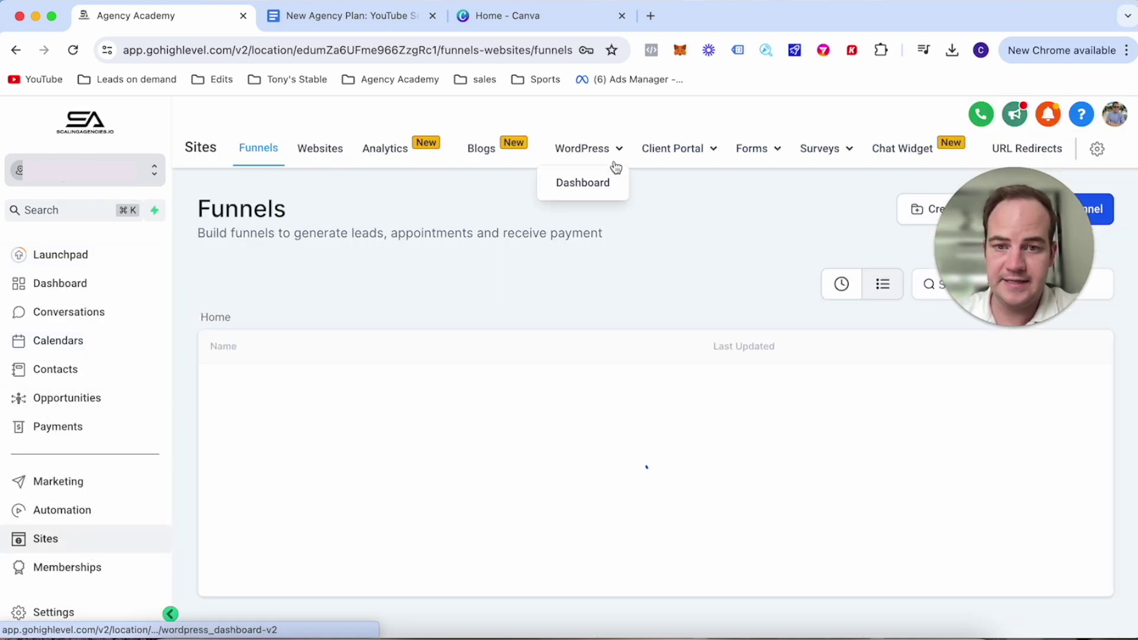
{"action": "mouse_move", "coordinate": [770, 151]}
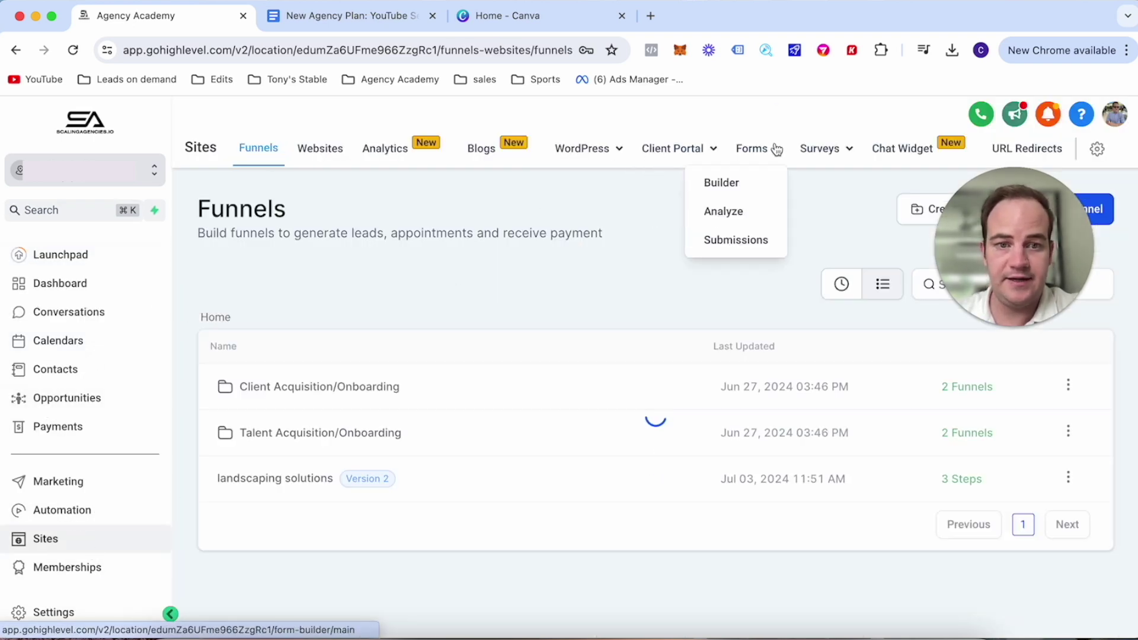
{"action": "left_click", "coordinate": [745, 187]}
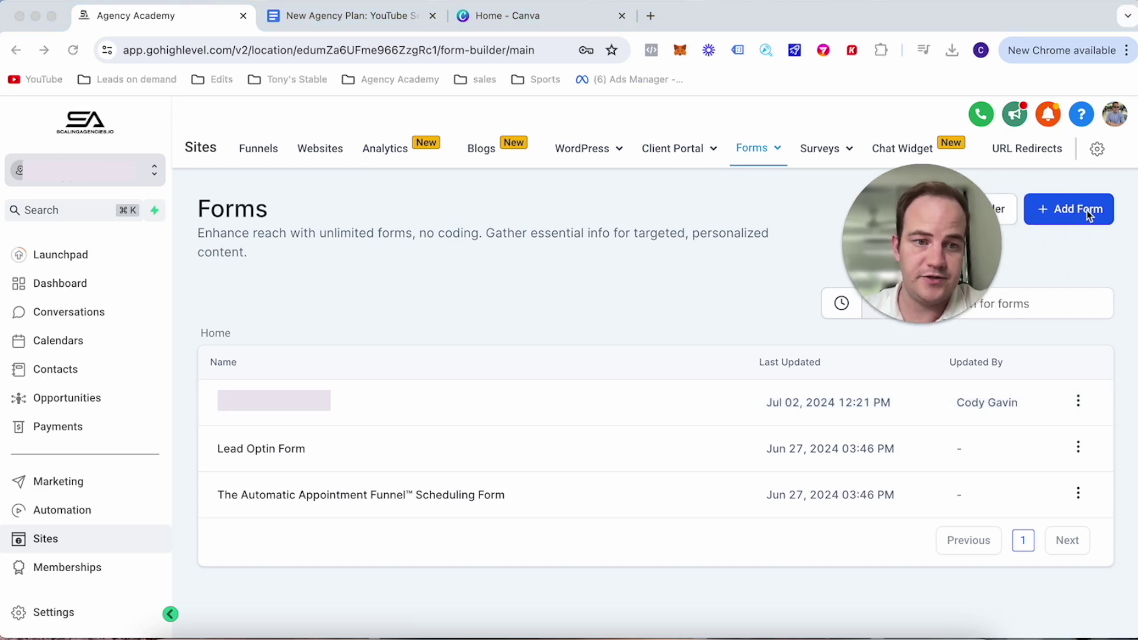
{"action": "left_click", "coordinate": [664, 281]}
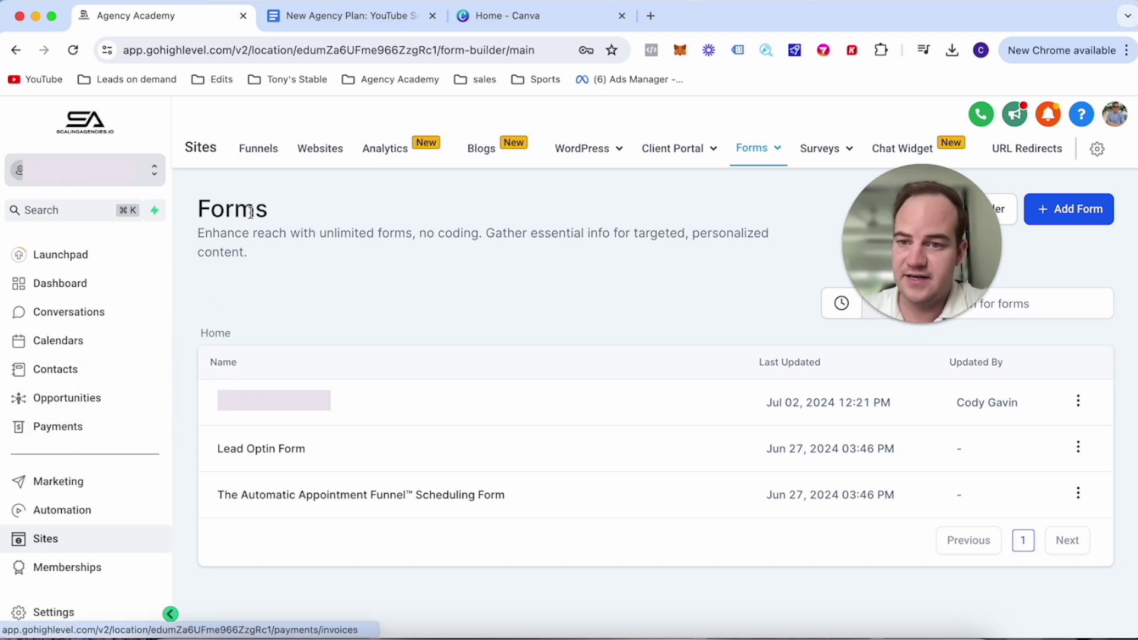
Open the booking page of the landscaping solutions funnel in the page editor.
{"action": "left_click", "coordinate": [259, 160]}
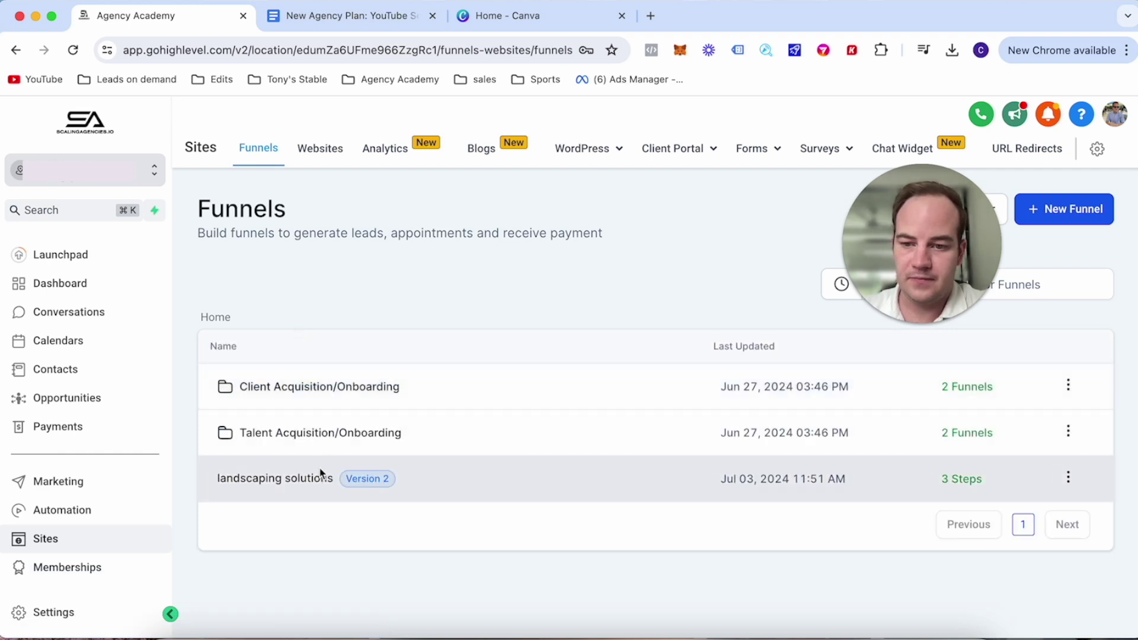
{"action": "left_click", "coordinate": [313, 478]}
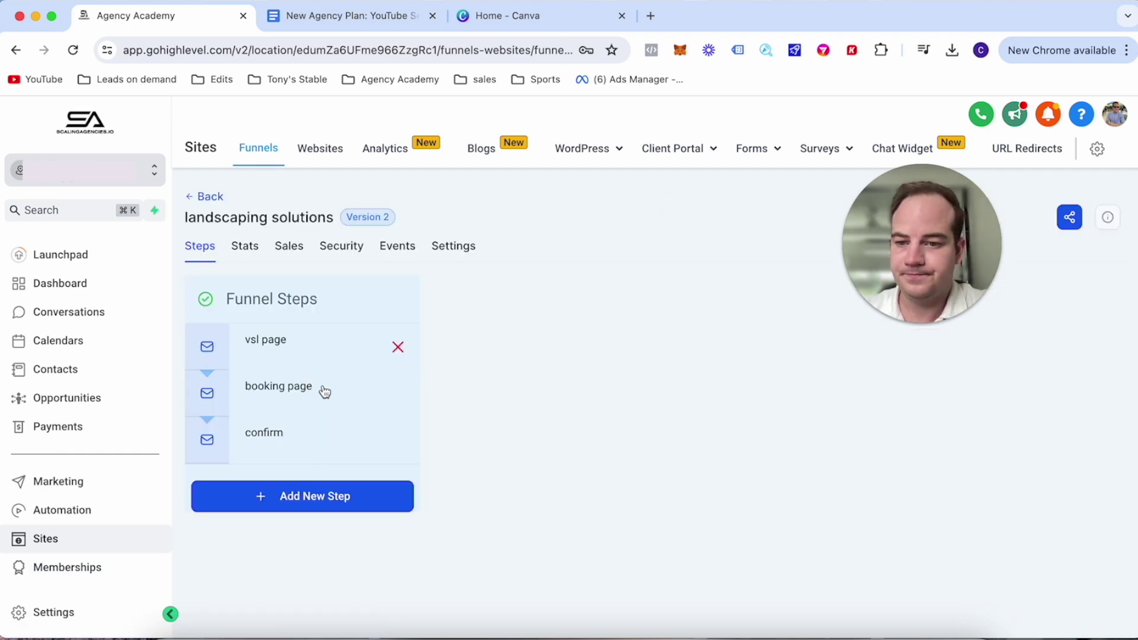
{"action": "left_click", "coordinate": [317, 394]}
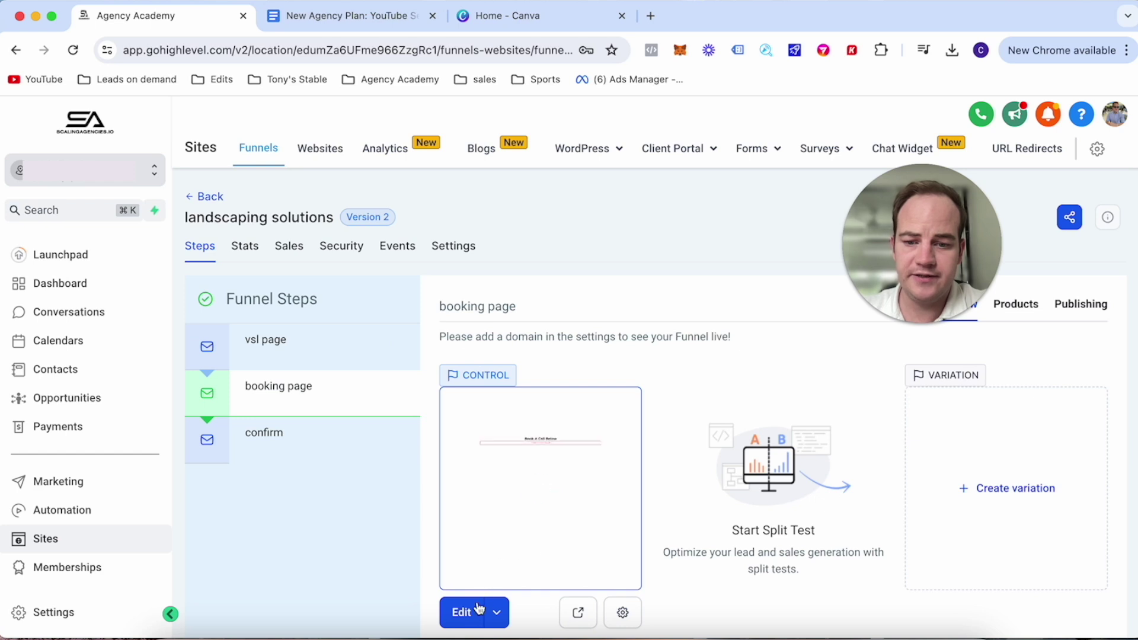
{"action": "left_click", "coordinate": [463, 610]}
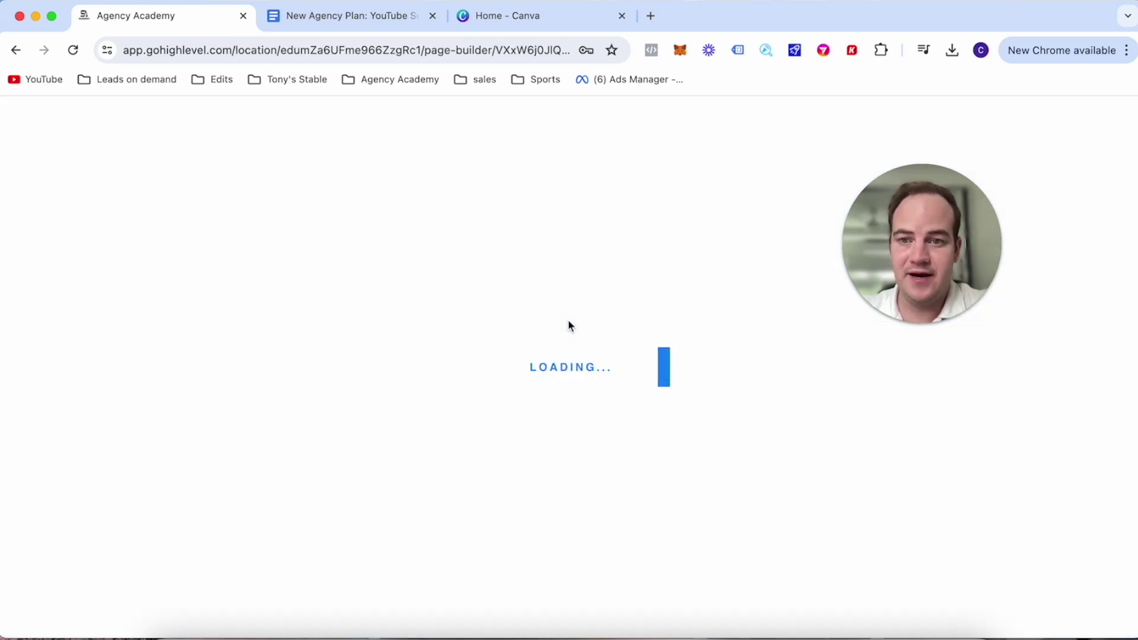
Assign the Landscape Solutions calendar to the calendar element below the "Book A Call Below" heading.
{"action": "left_click", "coordinate": [415, 321]}
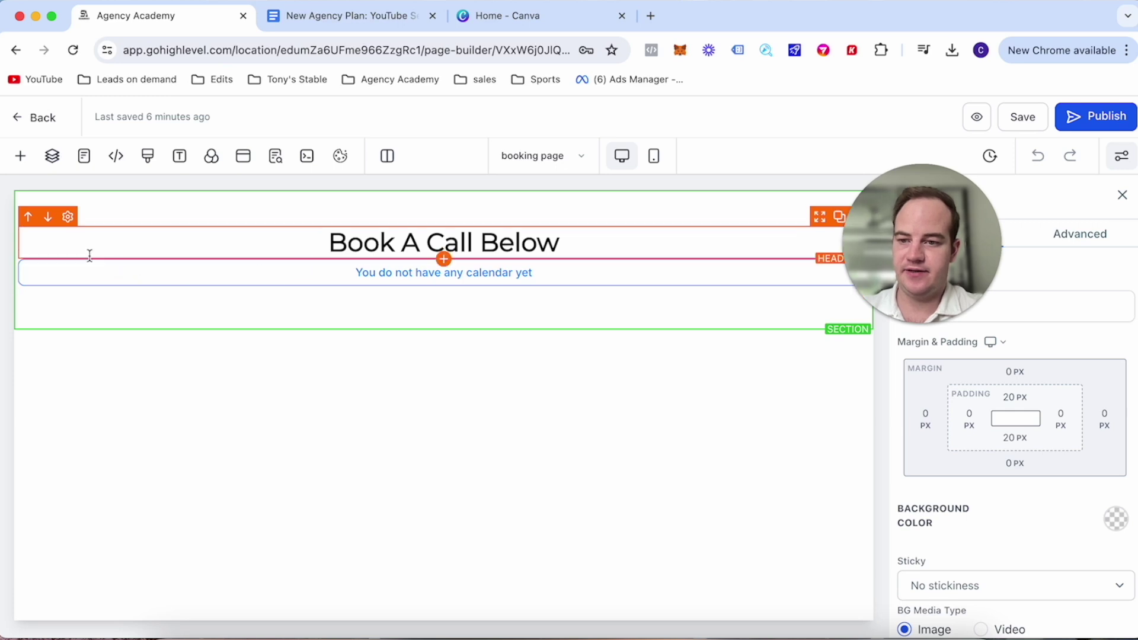
{"action": "left_click", "coordinate": [70, 251]}
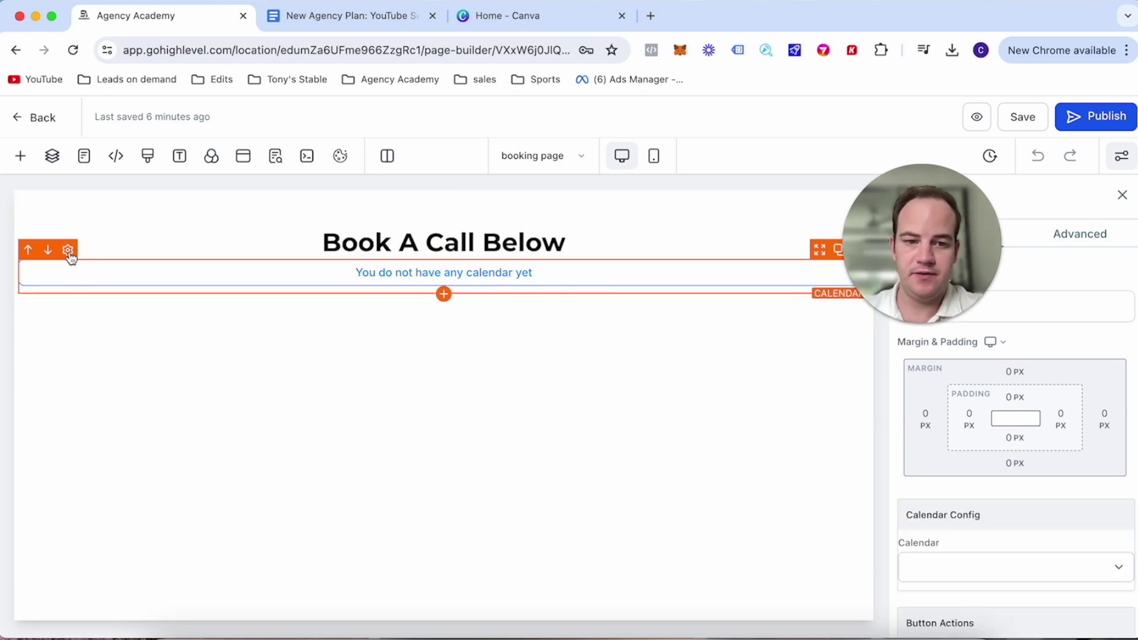
{"action": "left_click", "coordinate": [969, 572]}
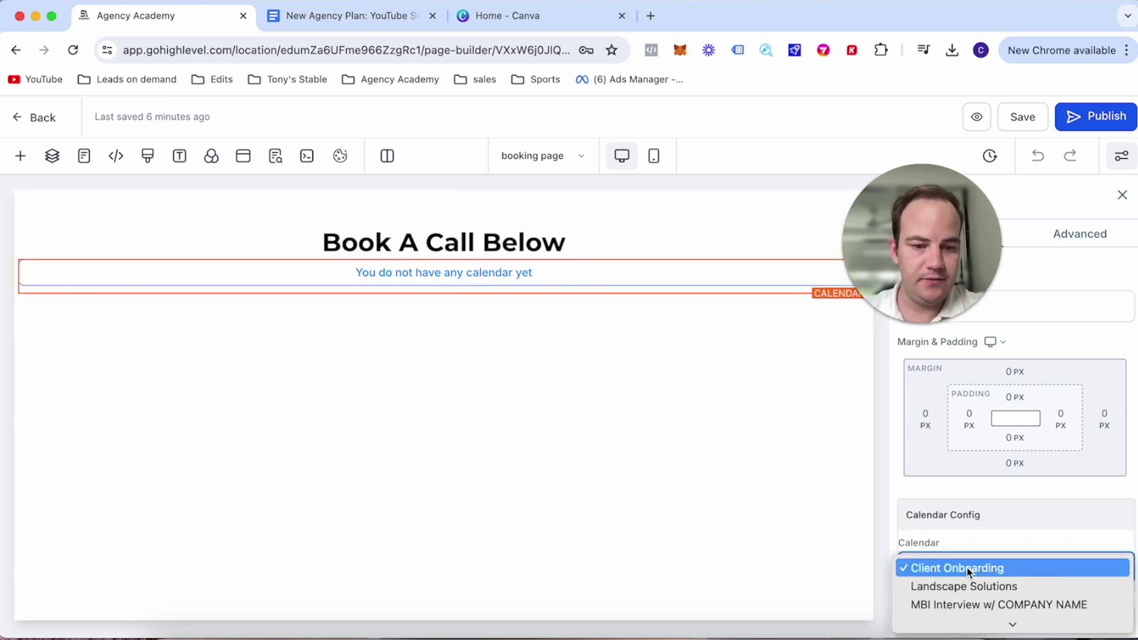
{"action": "left_click", "coordinate": [978, 585]}
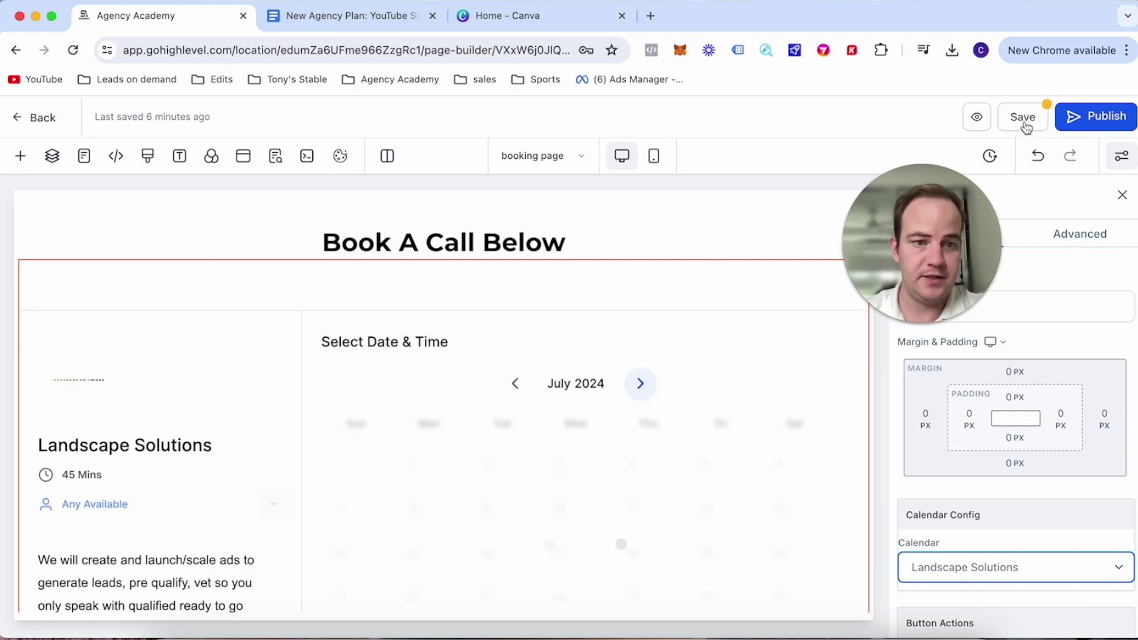
Check the embedded calendar's layout and description on the booking page, save the page, and close the SEO Meta Data settings.
{"action": "scroll", "coordinate": [632, 401], "scroll_direction": "down", "scroll_amount": 3}
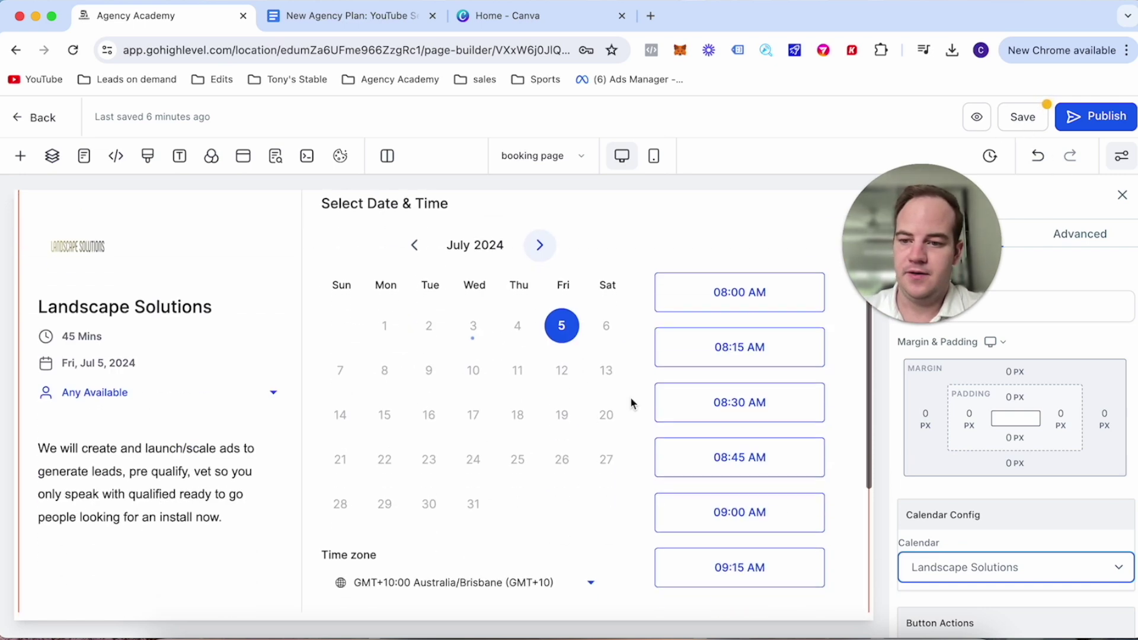
{"action": "scroll", "coordinate": [113, 499], "scroll_direction": "down", "scroll_amount": 1}
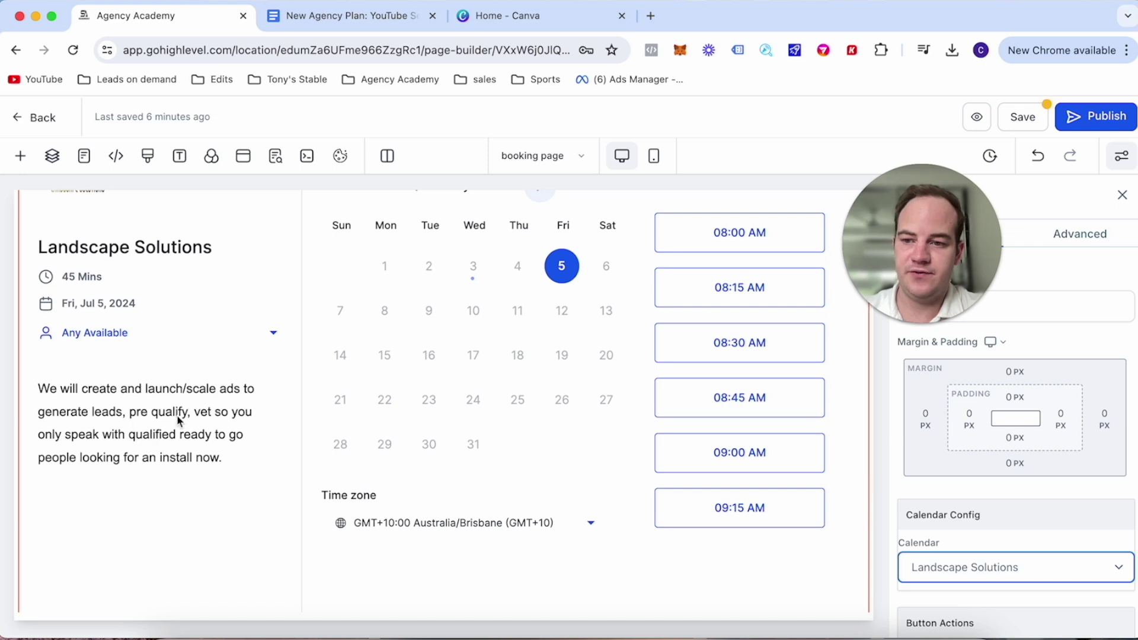
{"action": "scroll", "coordinate": [148, 436], "scroll_direction": "up", "scroll_amount": 4}
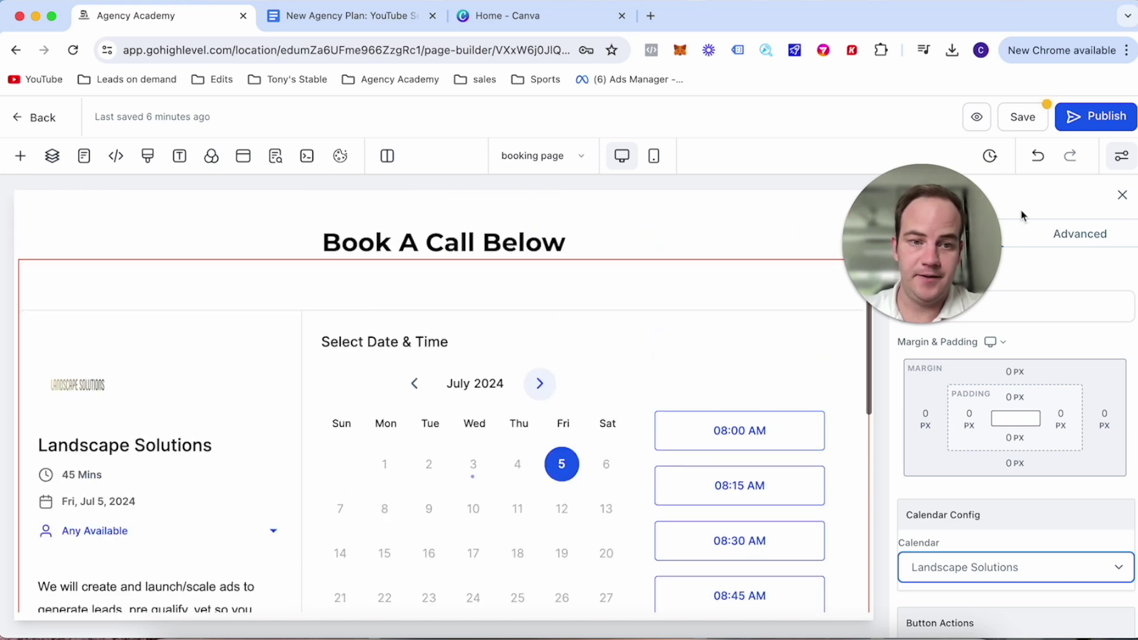
{"action": "left_click", "coordinate": [1027, 118]}
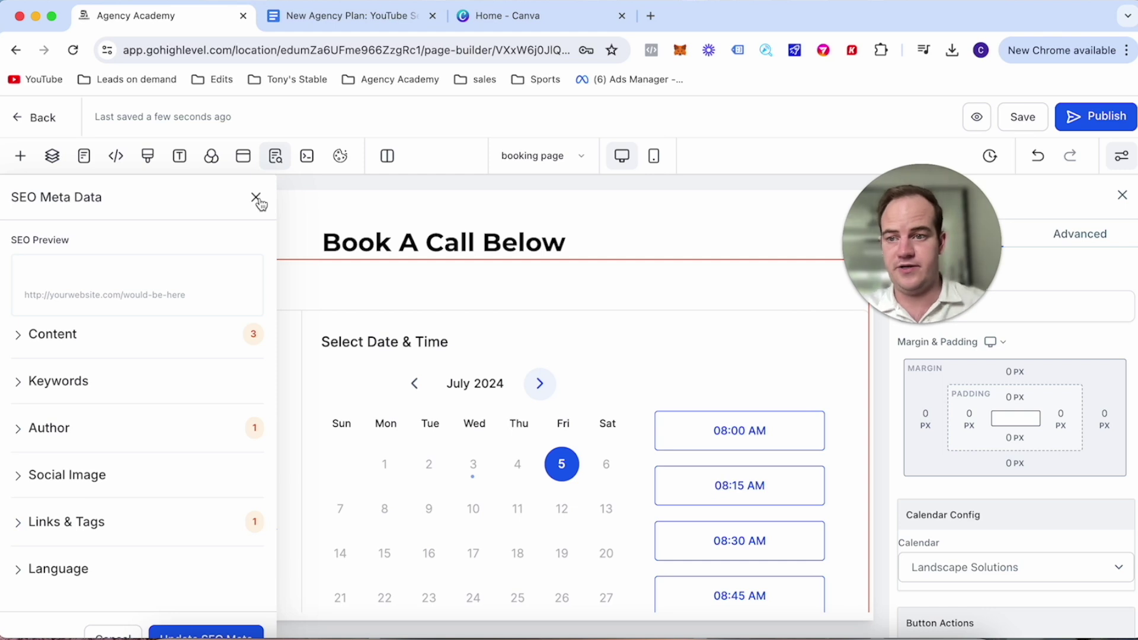
{"action": "left_click", "coordinate": [256, 198]}
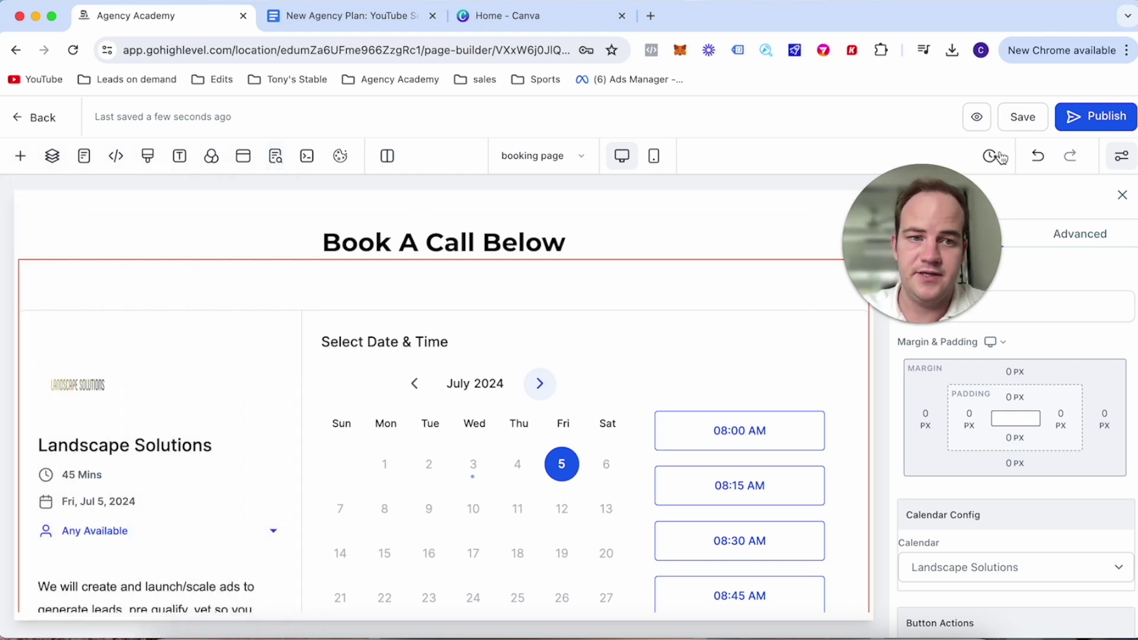
Return to the landscaping solutions funnel's steps and dismiss the phone configuration and tax exemption banners.
{"action": "left_click", "coordinate": [13, 117]}
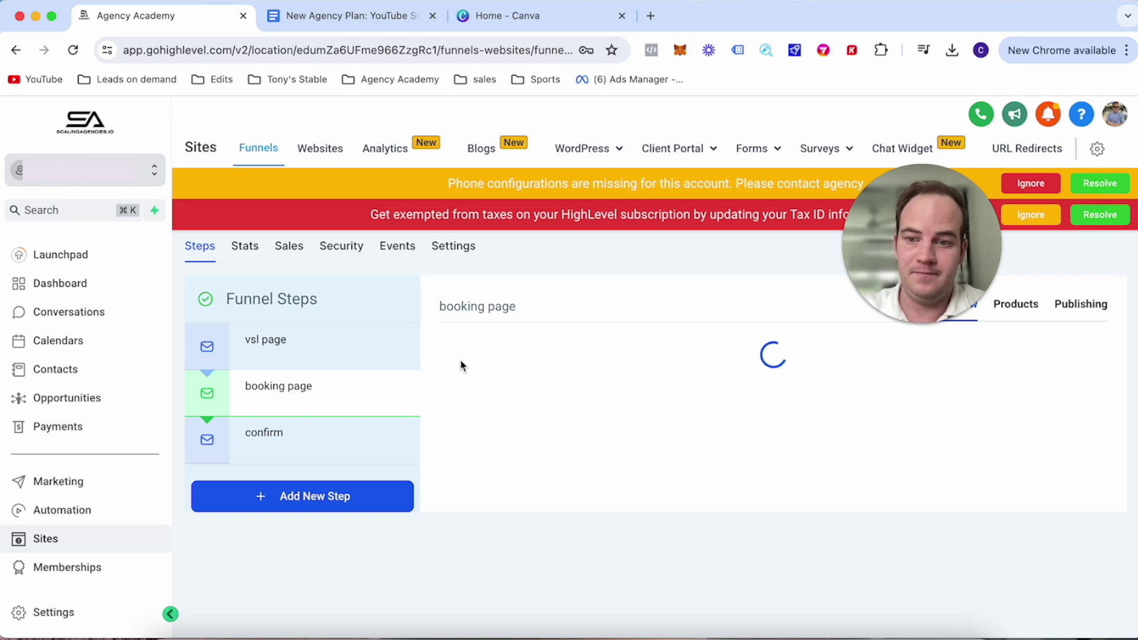
{"action": "left_click", "coordinate": [1030, 183]}
{"action": "left_click", "coordinate": [1027, 185]}
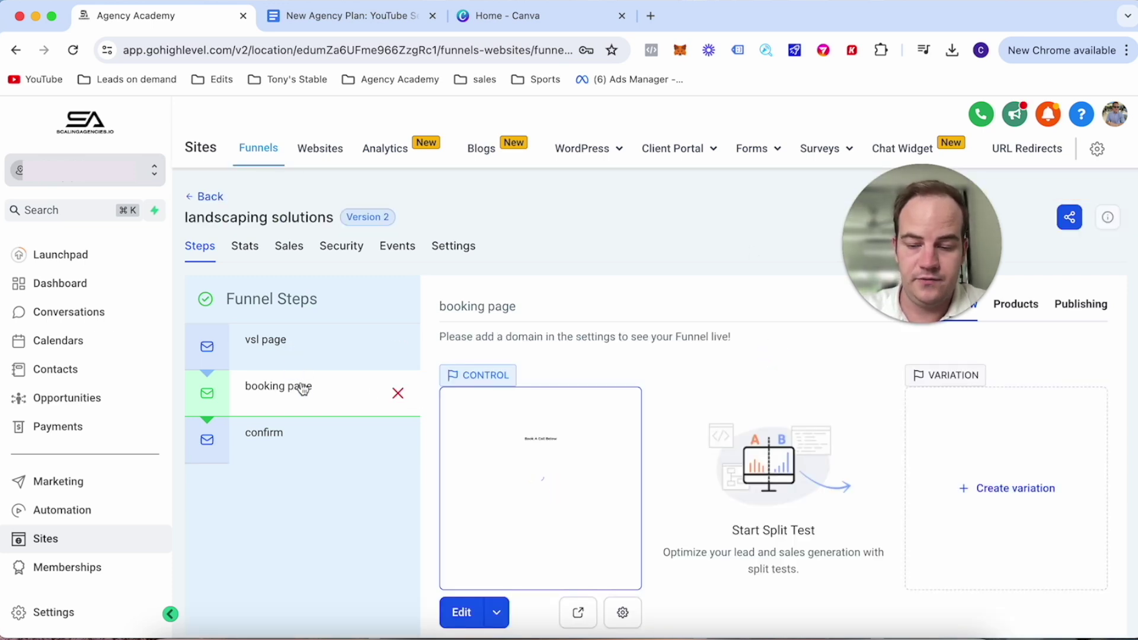
Look at the confirm step, and preview the vsl page from its logo down to the Schedule Call button.
{"action": "left_click", "coordinate": [317, 434]}
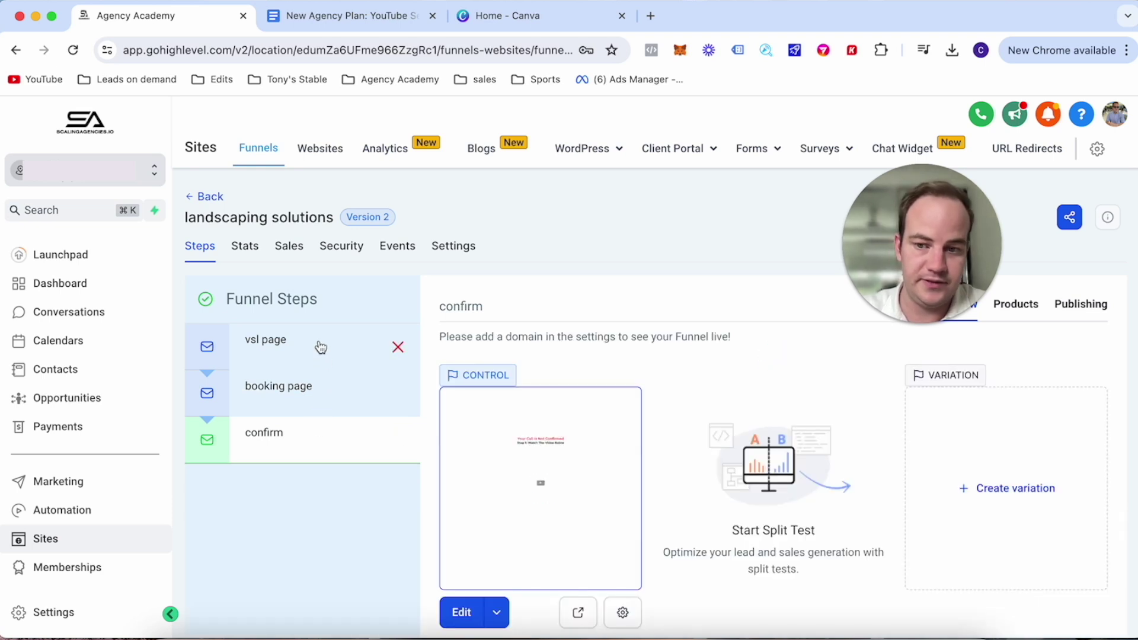
{"action": "left_click", "coordinate": [321, 347]}
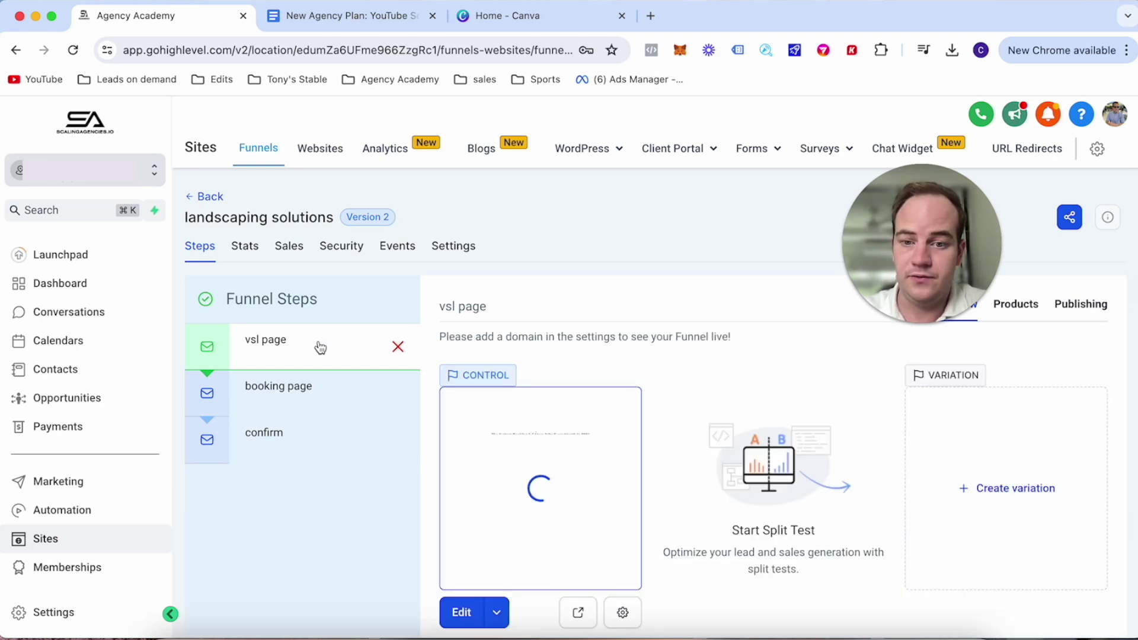
{"action": "left_click", "coordinate": [578, 613]}
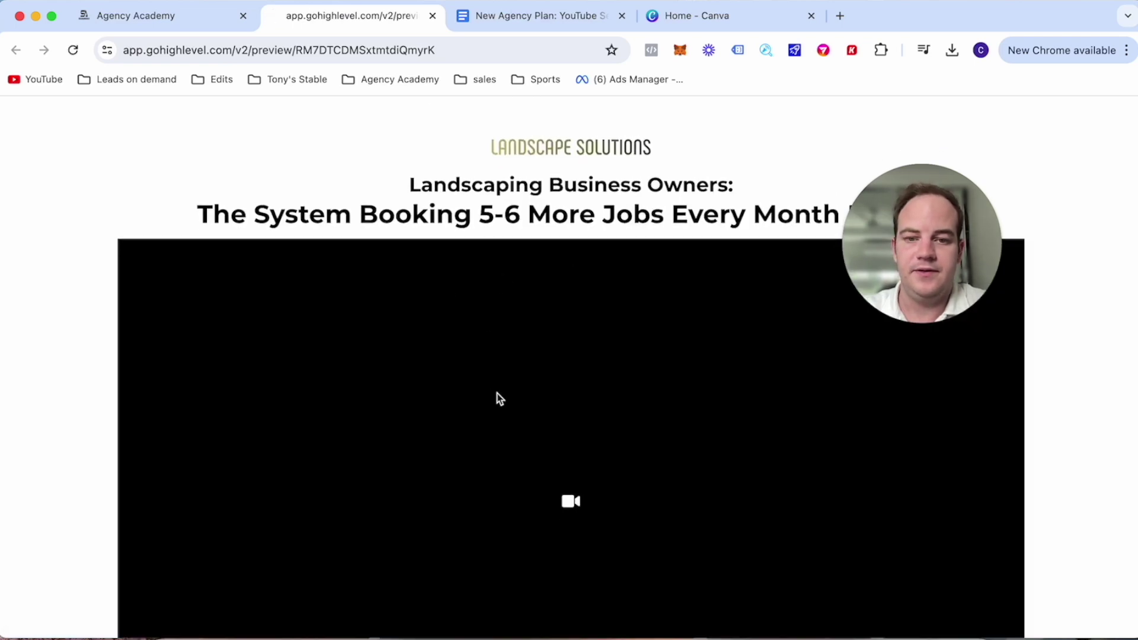
{"action": "scroll", "coordinate": [498, 396], "scroll_direction": "down", "scroll_amount": 3}
{"action": "scroll", "coordinate": [497, 397], "scroll_direction": "up", "scroll_amount": 3}
{"action": "scroll", "coordinate": [500, 398], "scroll_direction": "down", "scroll_amount": 3}
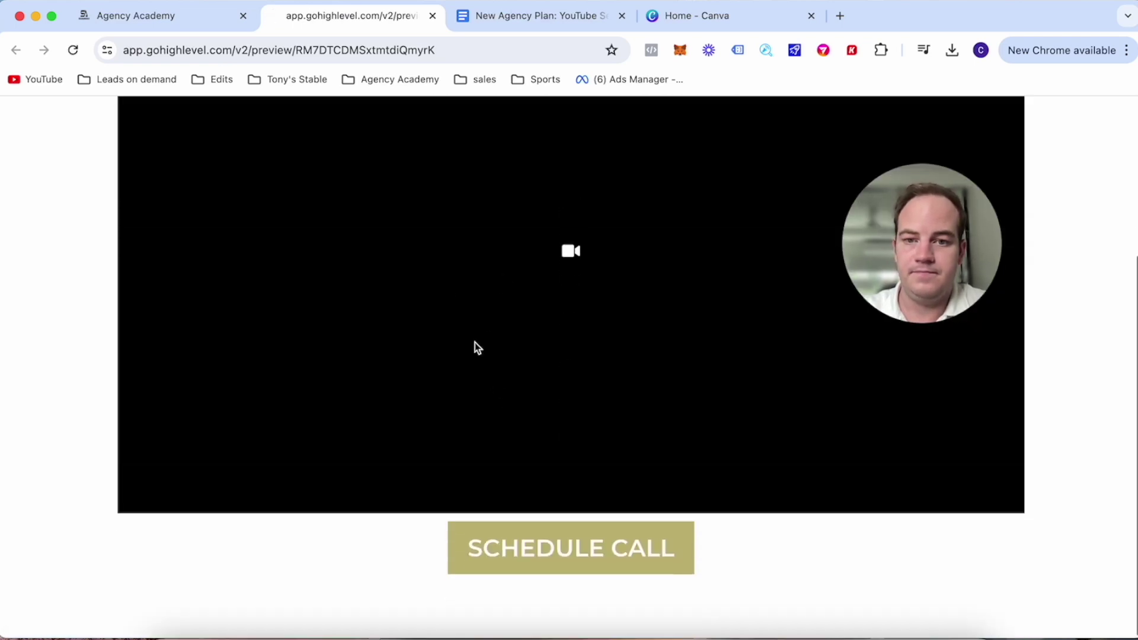
Preview the booking page and select the 08:30 AM slot on Fri, Jul 5 to inspect the calendar's details form.
{"action": "left_click", "coordinate": [157, 16]}
{"action": "left_click", "coordinate": [301, 398]}
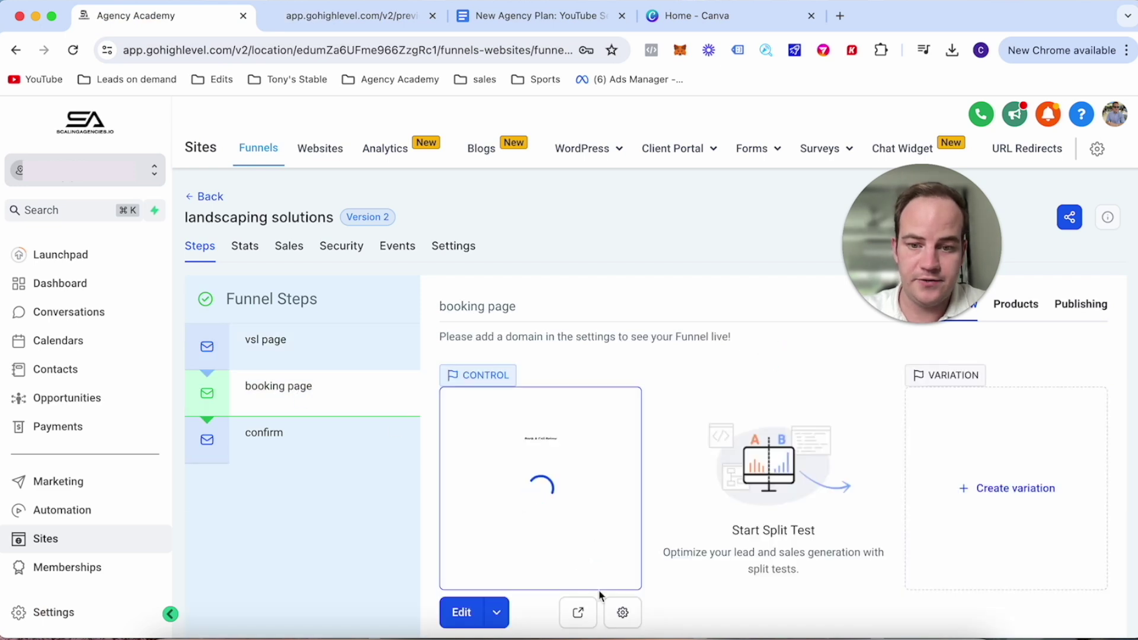
{"action": "left_click", "coordinate": [580, 613]}
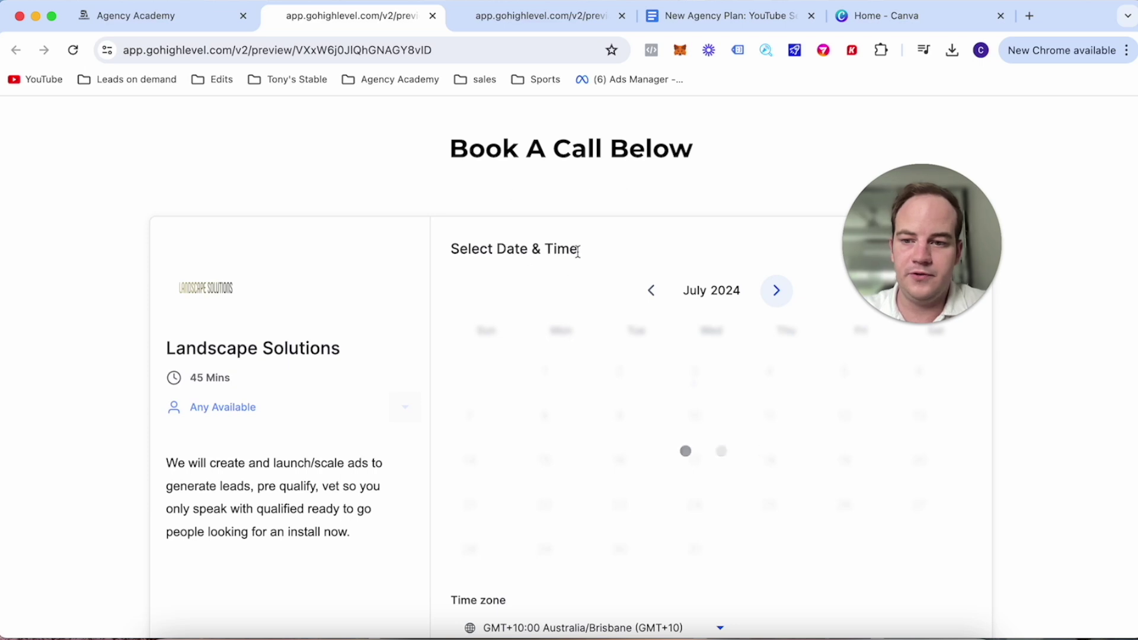
{"action": "scroll", "coordinate": [578, 251], "scroll_direction": "down", "scroll_amount": 2}
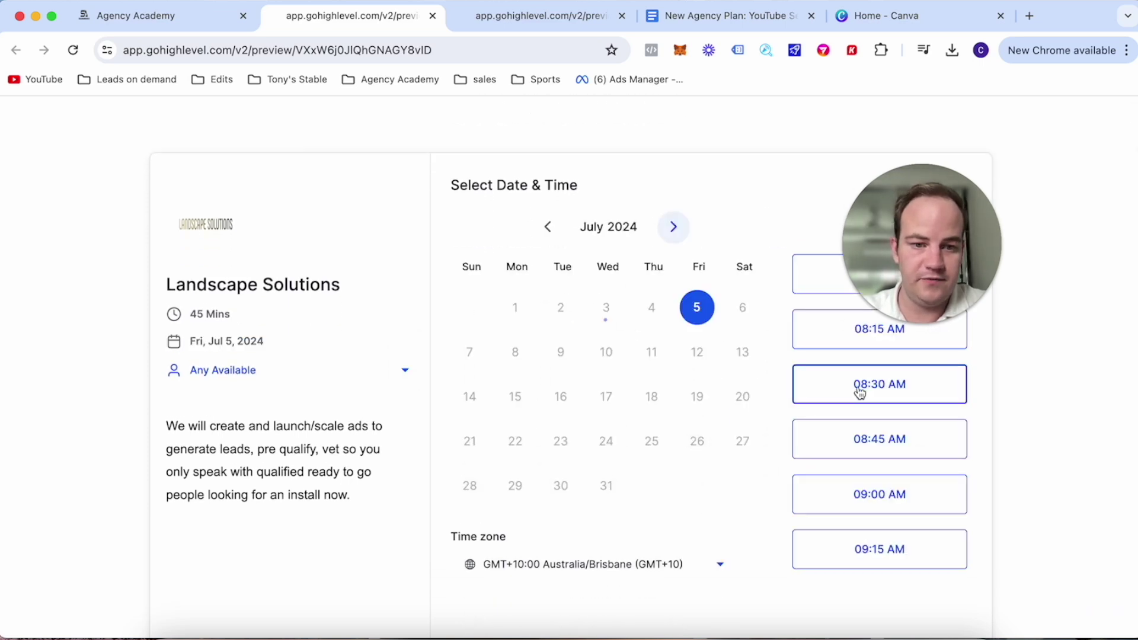
{"action": "left_click", "coordinate": [857, 386]}
{"action": "left_click", "coordinate": [925, 385]}
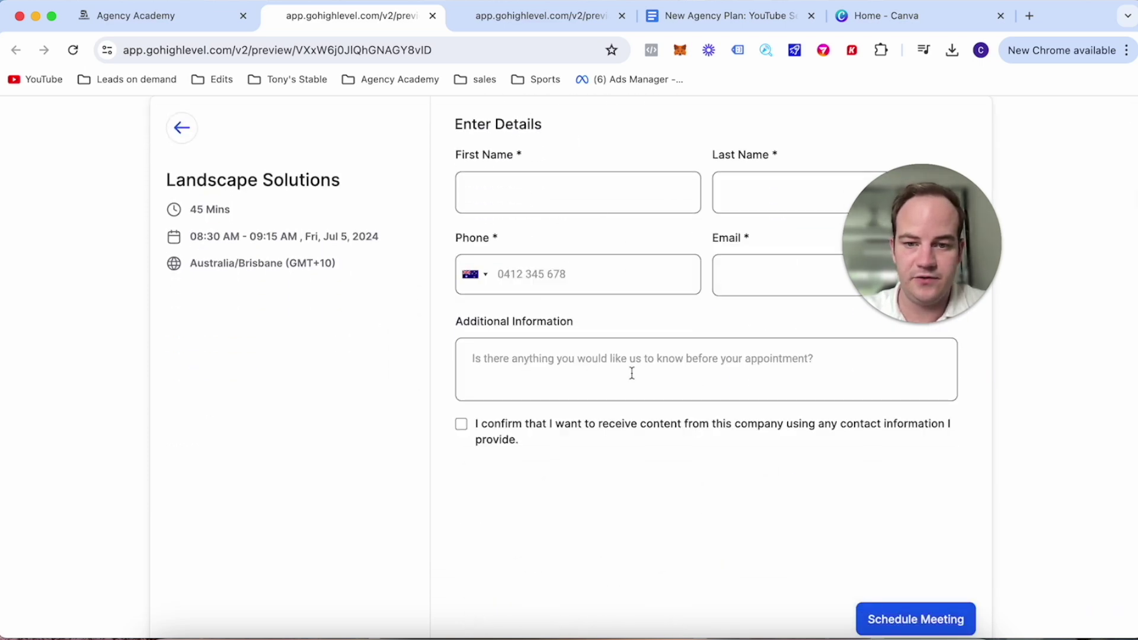
{"action": "scroll", "coordinate": [766, 299], "scroll_direction": "up", "scroll_amount": 3}
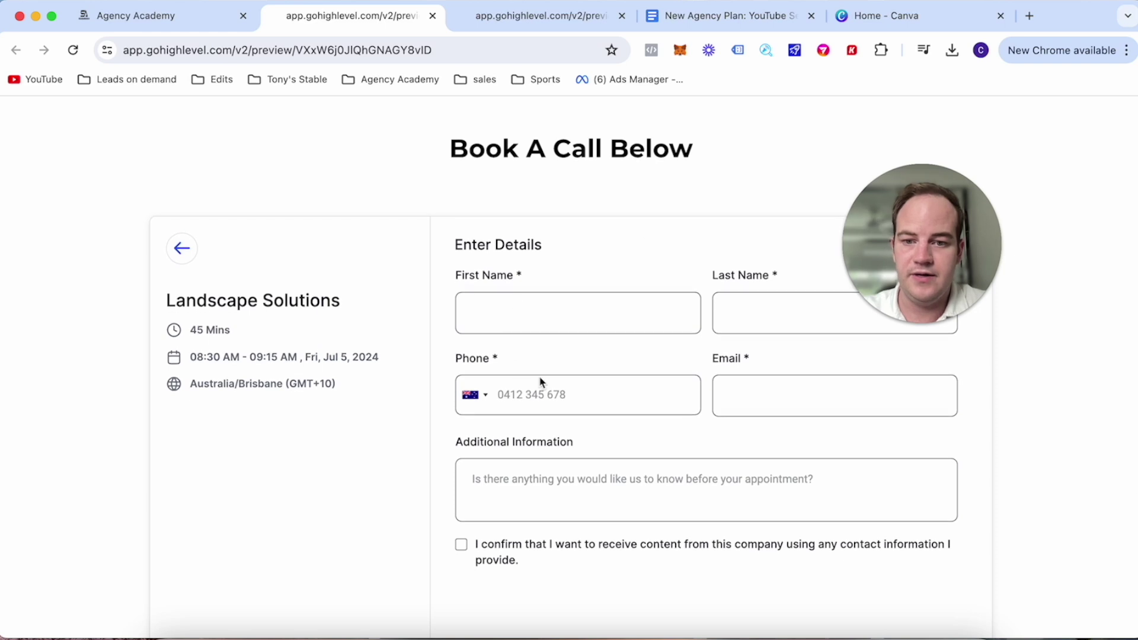
Preview the confirm page and examine its "Your Call Is Not Confirmed" heading and the video section below.
{"action": "left_click", "coordinate": [154, 7]}
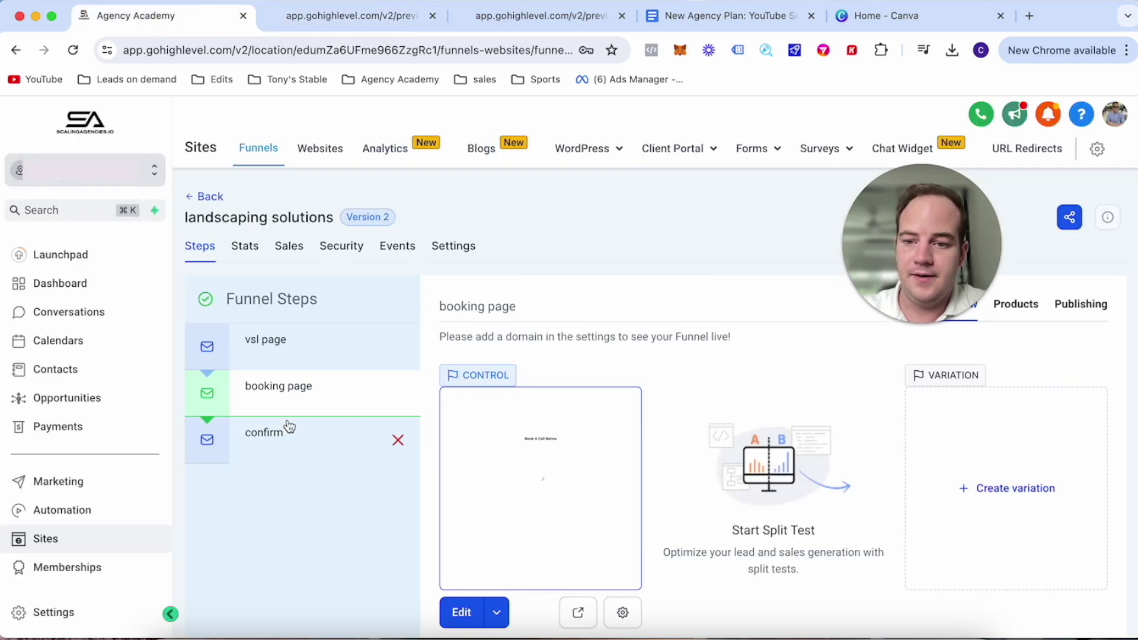
{"action": "left_click", "coordinate": [300, 444]}
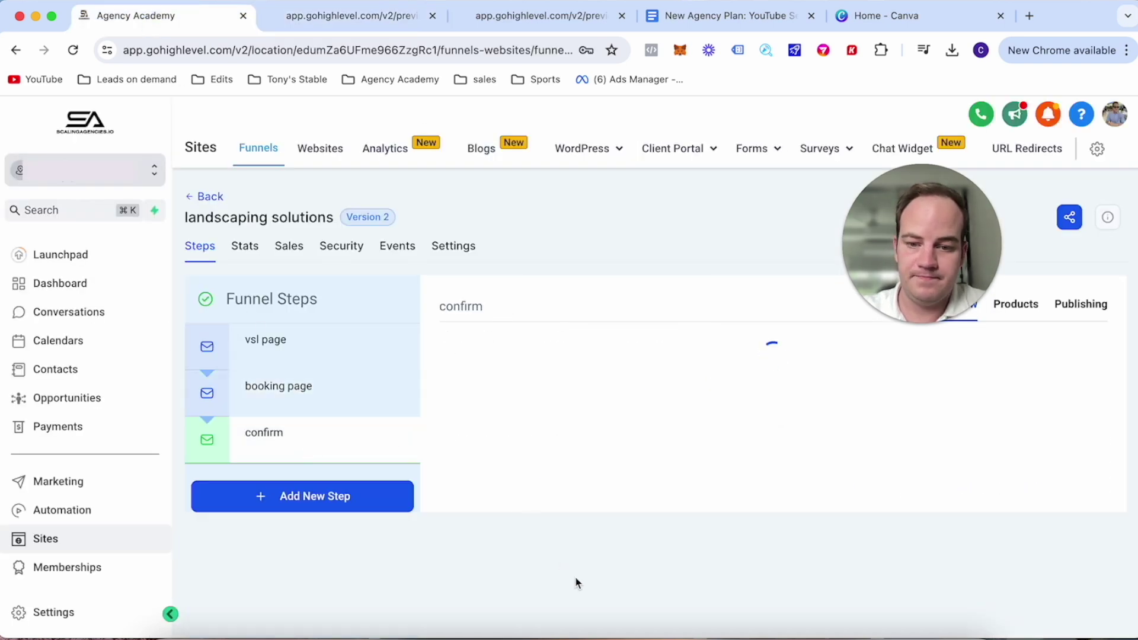
{"action": "left_click", "coordinate": [580, 611]}
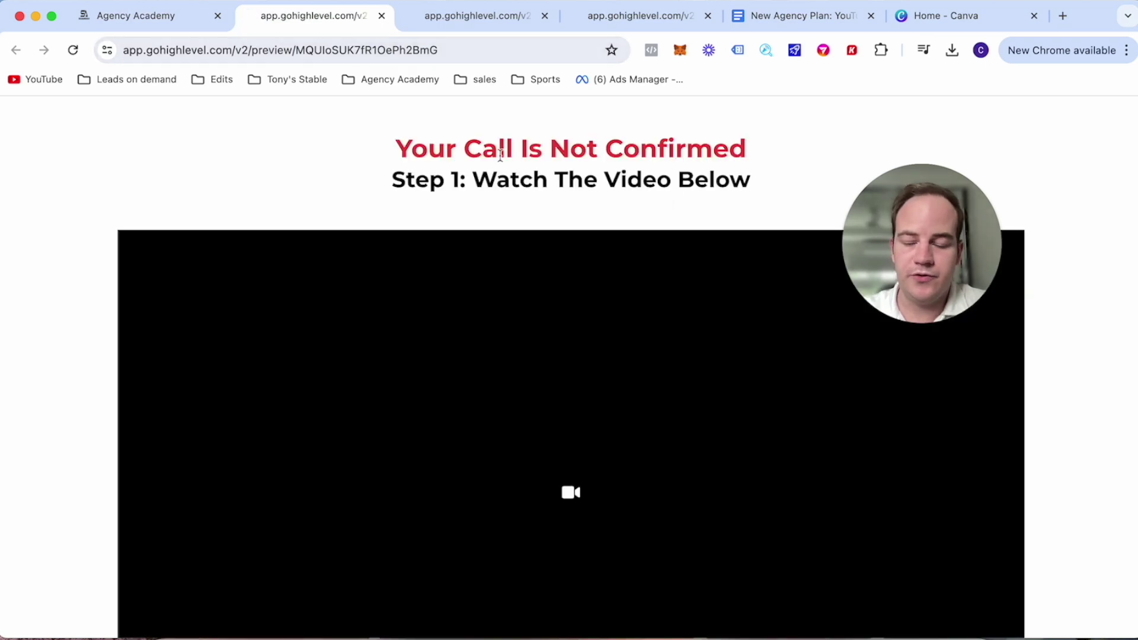
{"action": "left_click_drag", "start_coordinate": [393, 149], "coordinate": [749, 179]}
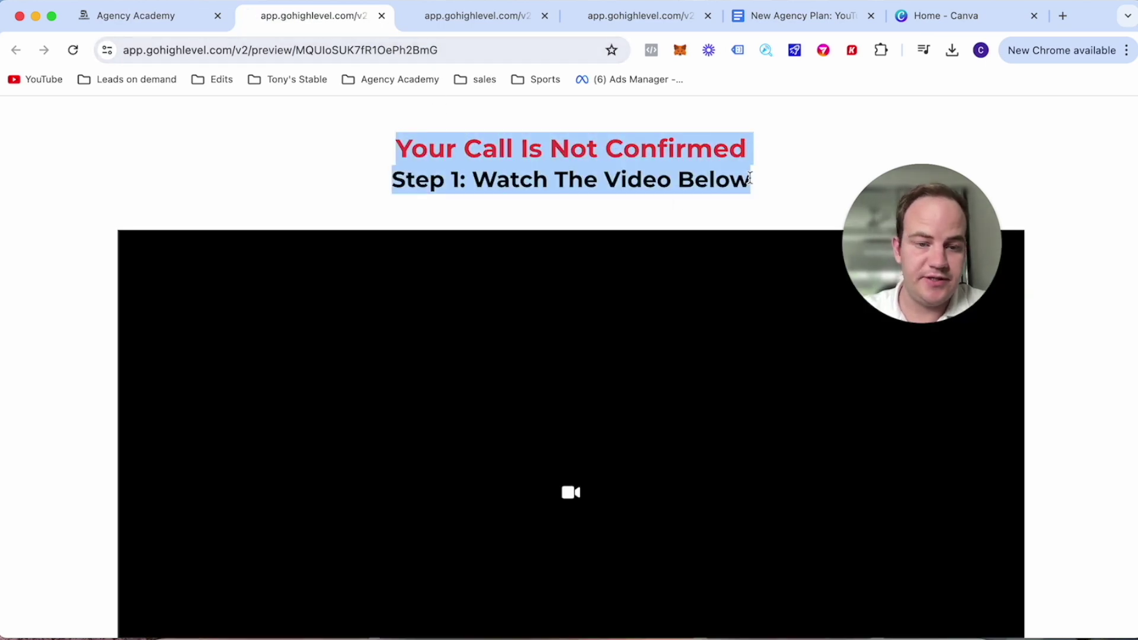
{"action": "left_click", "coordinate": [764, 179]}
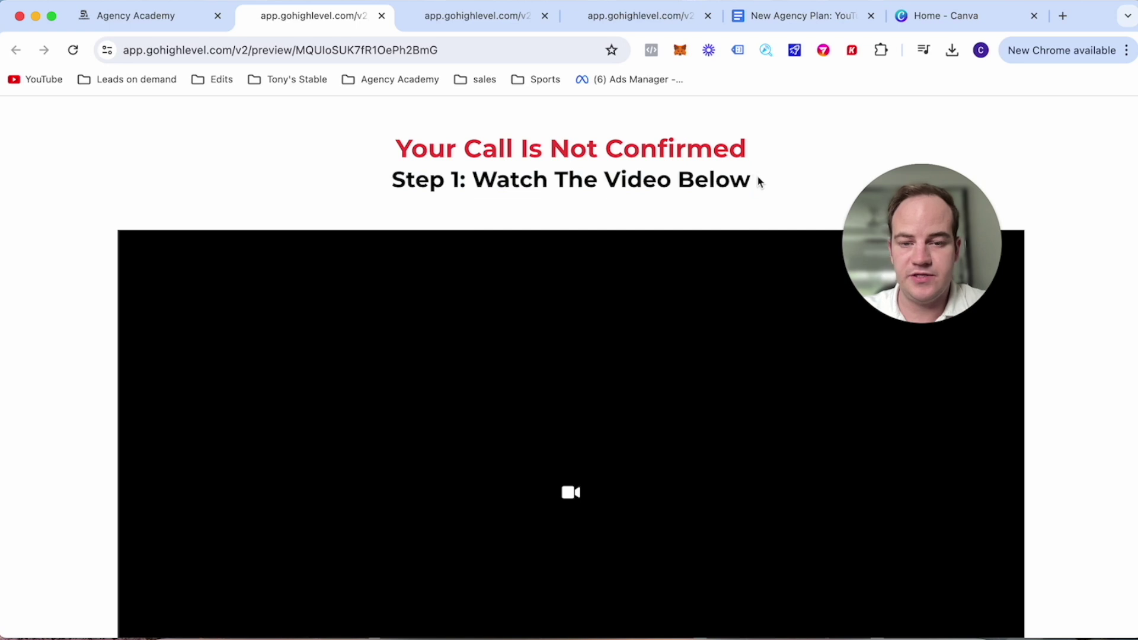
{"action": "left_click_drag", "start_coordinate": [757, 180], "coordinate": [369, 146]}
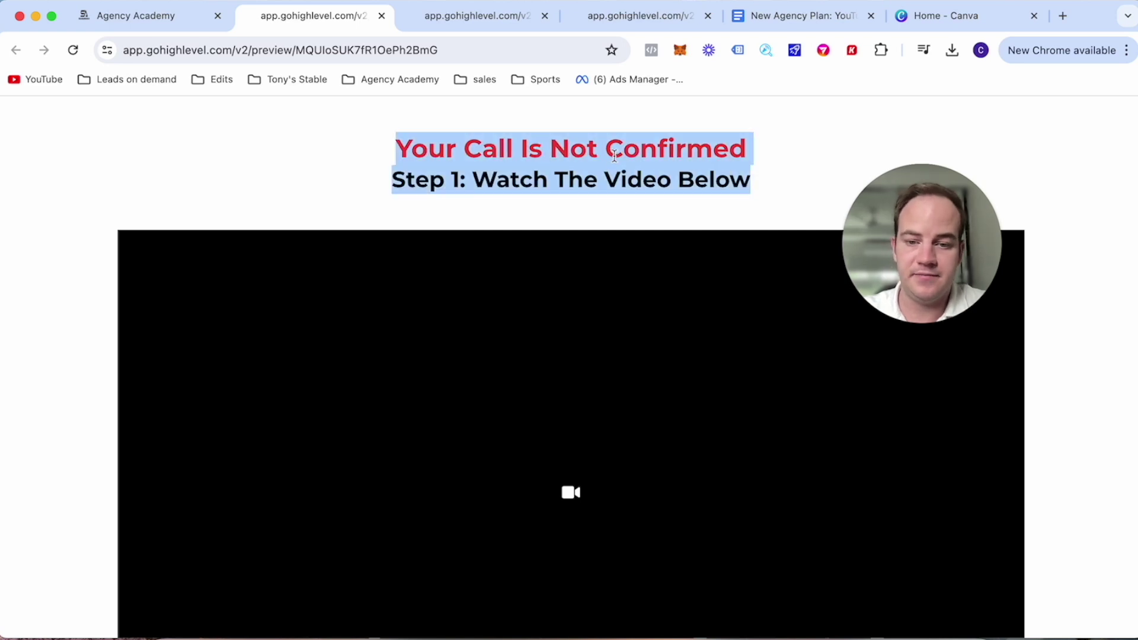
{"action": "scroll", "coordinate": [571, 435], "scroll_direction": "down", "scroll_amount": 3}
{"action": "scroll", "coordinate": [571, 434], "scroll_direction": "up", "scroll_amount": 3}
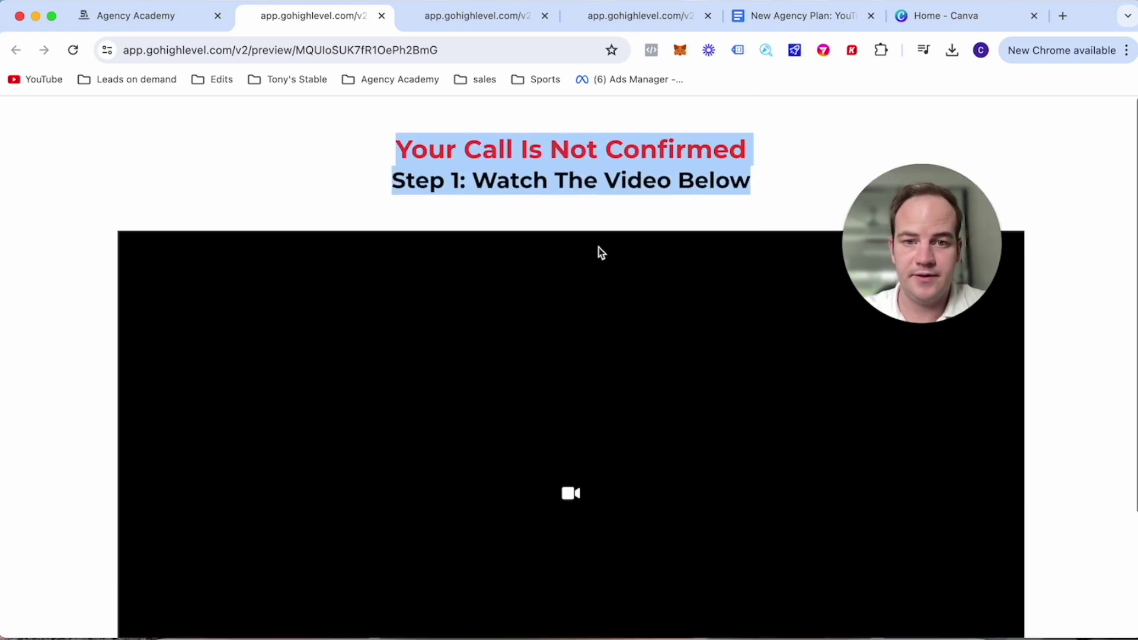
{"action": "left_click", "coordinate": [560, 149]}
Review the open vsl, booking and confirm page previews in funnel order.
{"action": "left_click", "coordinate": [610, 22]}
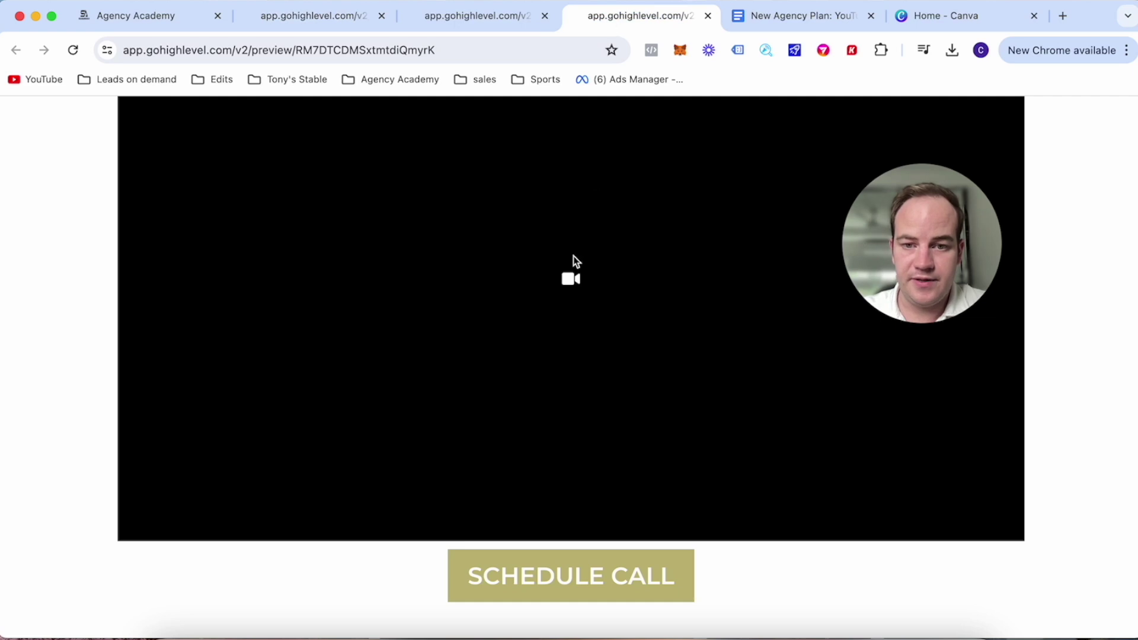
{"action": "scroll", "coordinate": [575, 258], "scroll_direction": "up", "scroll_amount": 3}
{"action": "left_click", "coordinate": [492, 20]}
{"action": "left_click", "coordinate": [329, 16]}
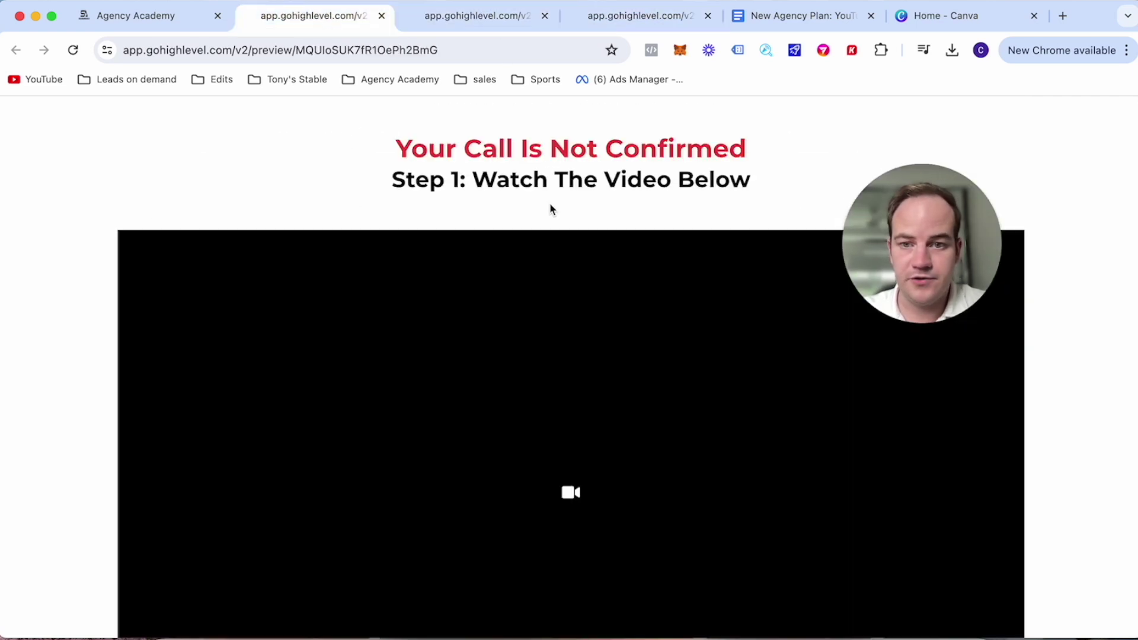
Close the three page previews and return to the vsl page step of the landscaping solutions funnel.
{"action": "left_click", "coordinate": [382, 16]}
{"action": "left_click", "coordinate": [382, 16]}
{"action": "left_click", "coordinate": [382, 16]}
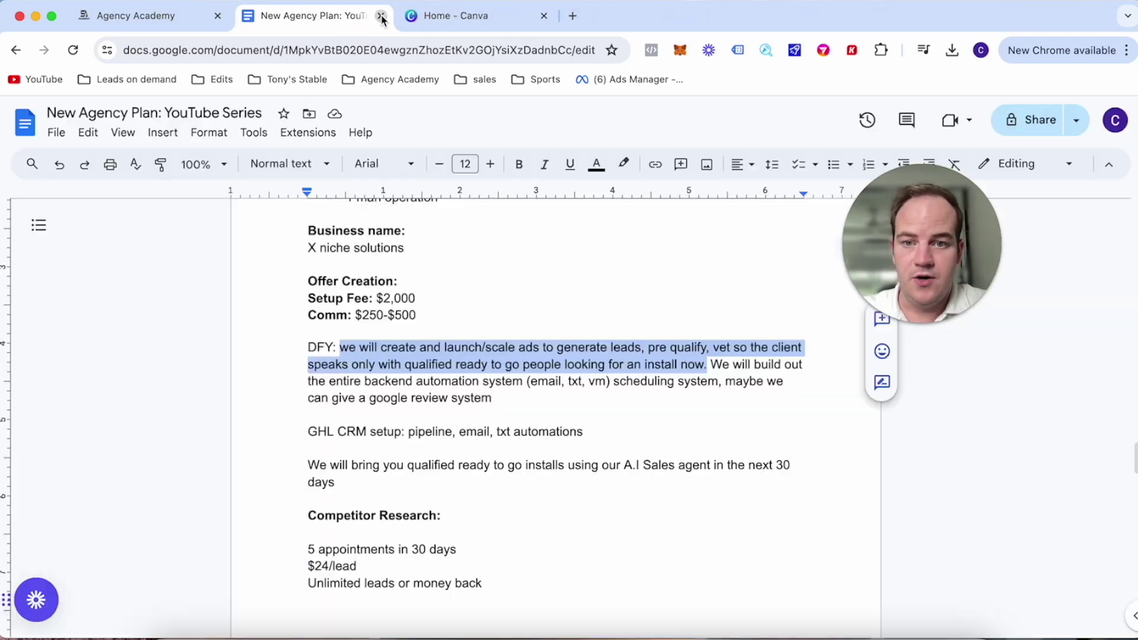
{"action": "left_click", "coordinate": [200, 24]}
{"action": "left_click", "coordinate": [330, 363]}
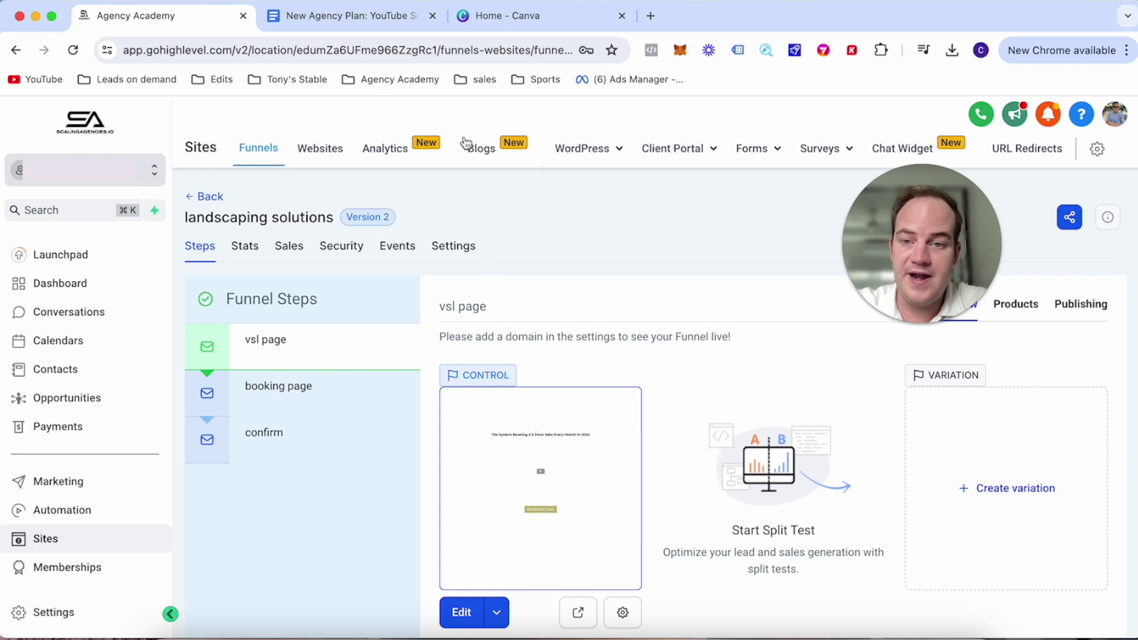
Switch to Google Docs and skim the How To Write Your VSL guide, including its worked real estate example.
{"action": "left_click", "coordinate": [364, 19]}
{"action": "left_click", "coordinate": [379, 415]}
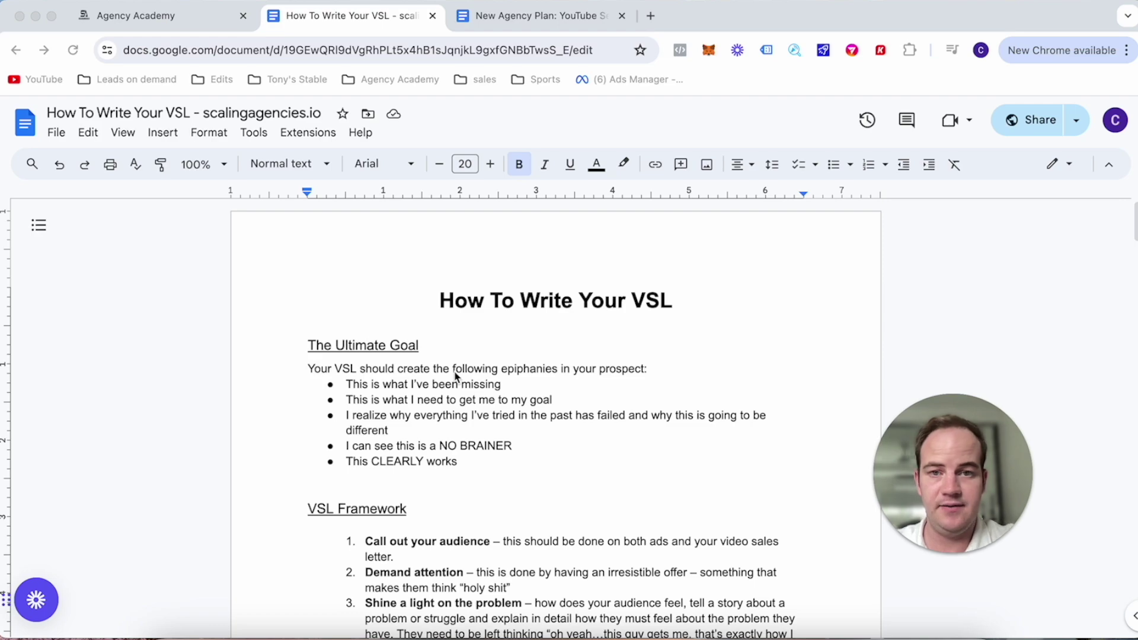
{"action": "scroll", "coordinate": [455, 377], "scroll_direction": "down", "scroll_amount": 20}
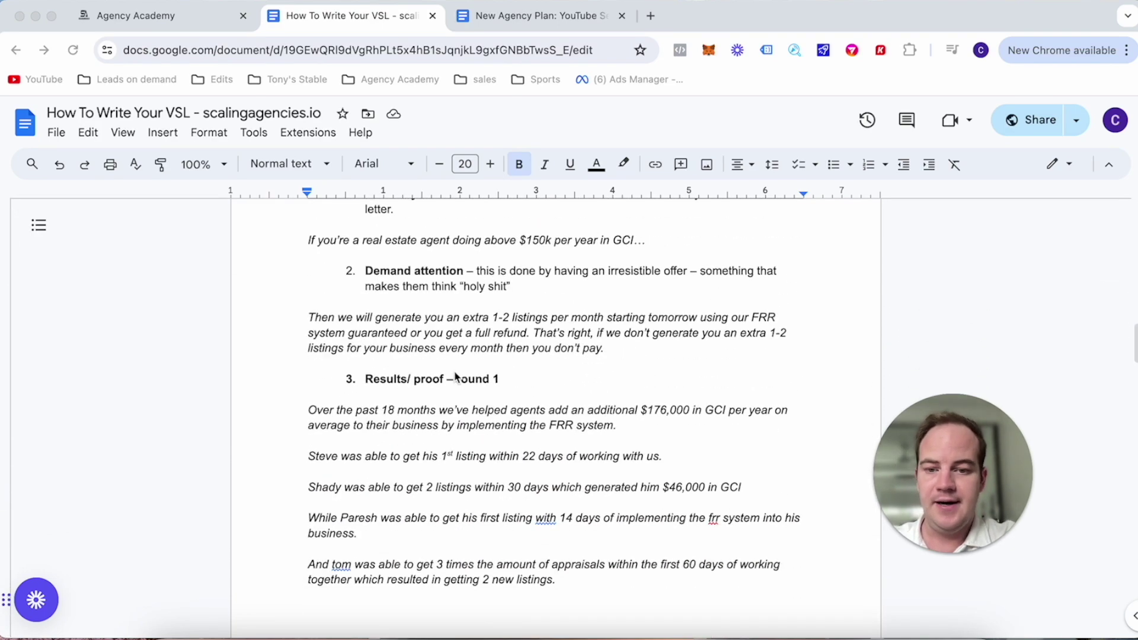
{"action": "scroll", "coordinate": [455, 376], "scroll_direction": "down", "scroll_amount": 12}
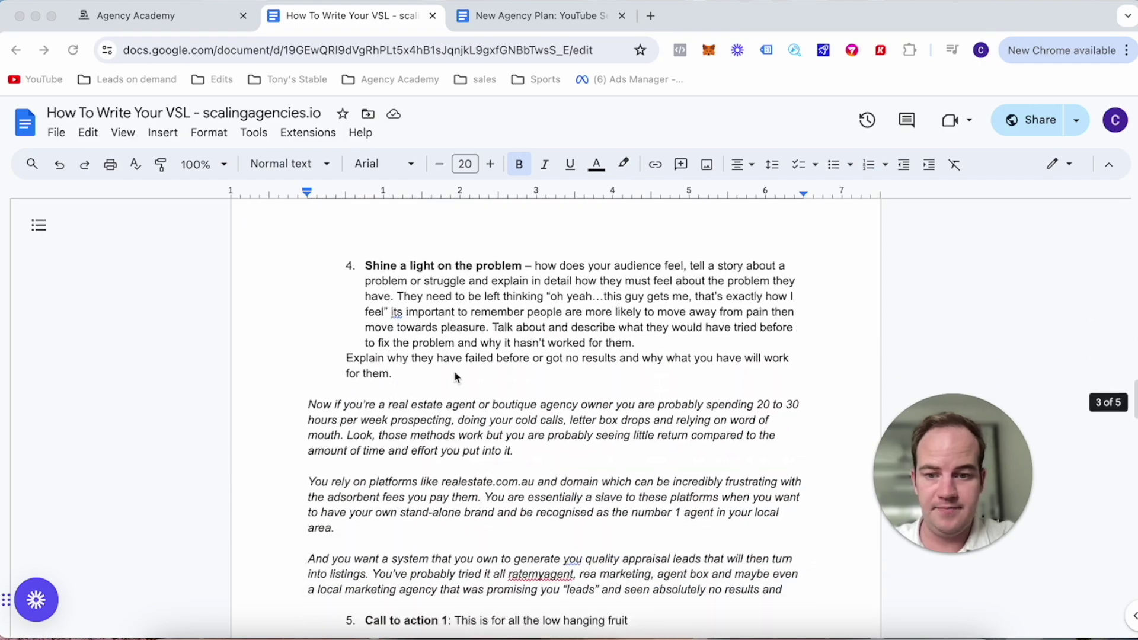
{"action": "scroll", "coordinate": [456, 376], "scroll_direction": "down", "scroll_amount": 3}
{"action": "scroll", "coordinate": [455, 377], "scroll_direction": "up", "scroll_amount": 20}
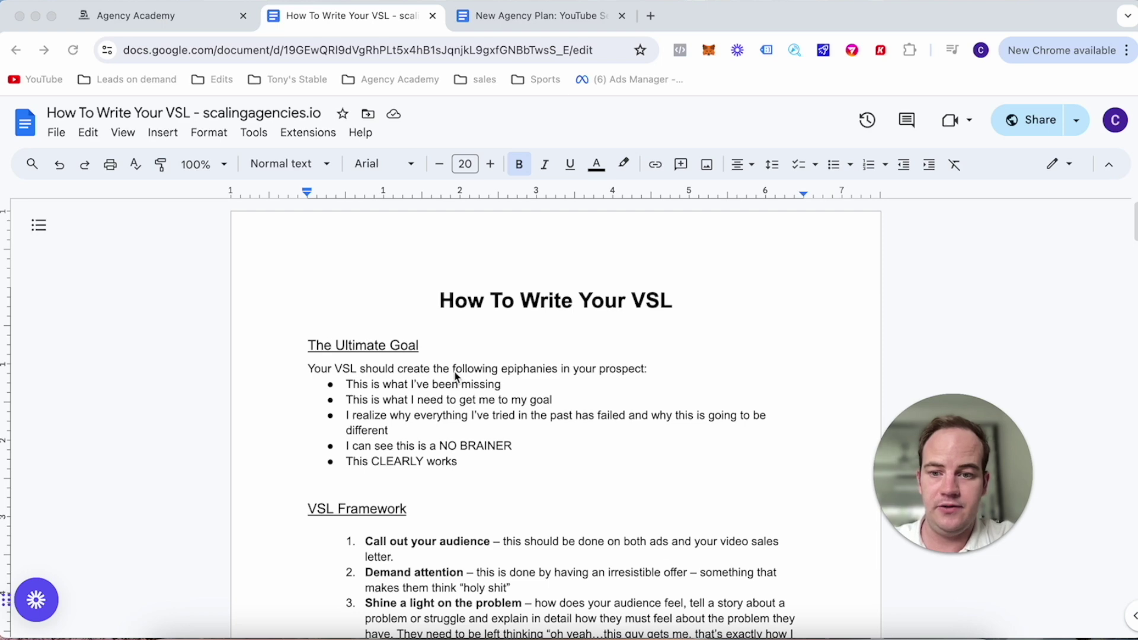
Read the VSL Framework's numbered points, from calling out the audience to the clear offer and call to action.
{"action": "scroll", "coordinate": [456, 376], "scroll_direction": "down", "scroll_amount": 5}
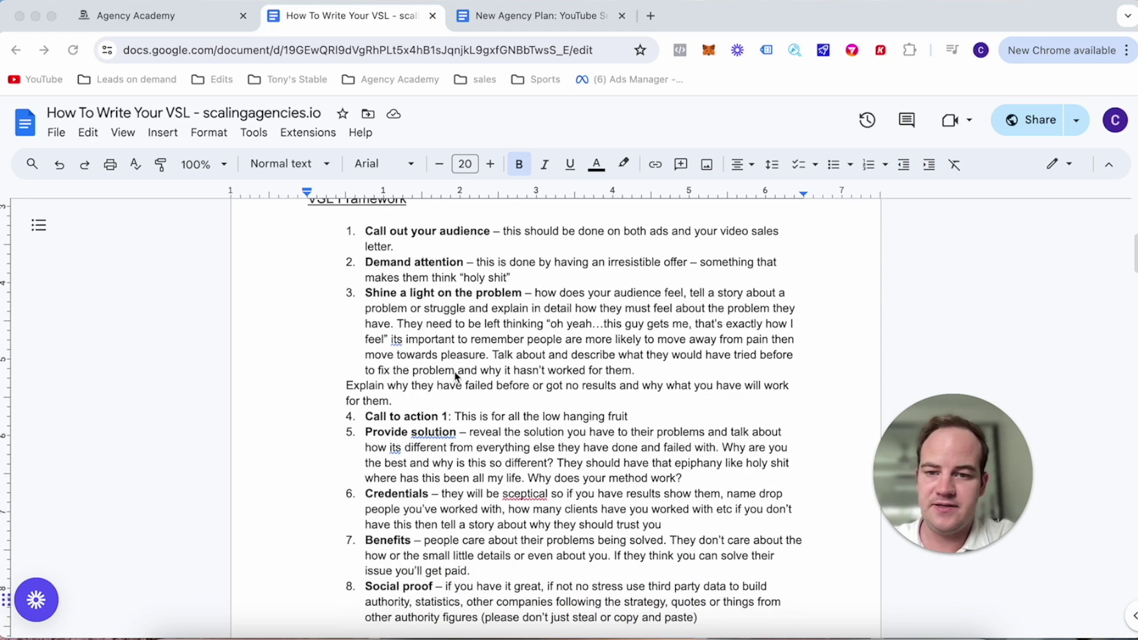
{"action": "scroll", "coordinate": [457, 376], "scroll_direction": "up", "scroll_amount": 1}
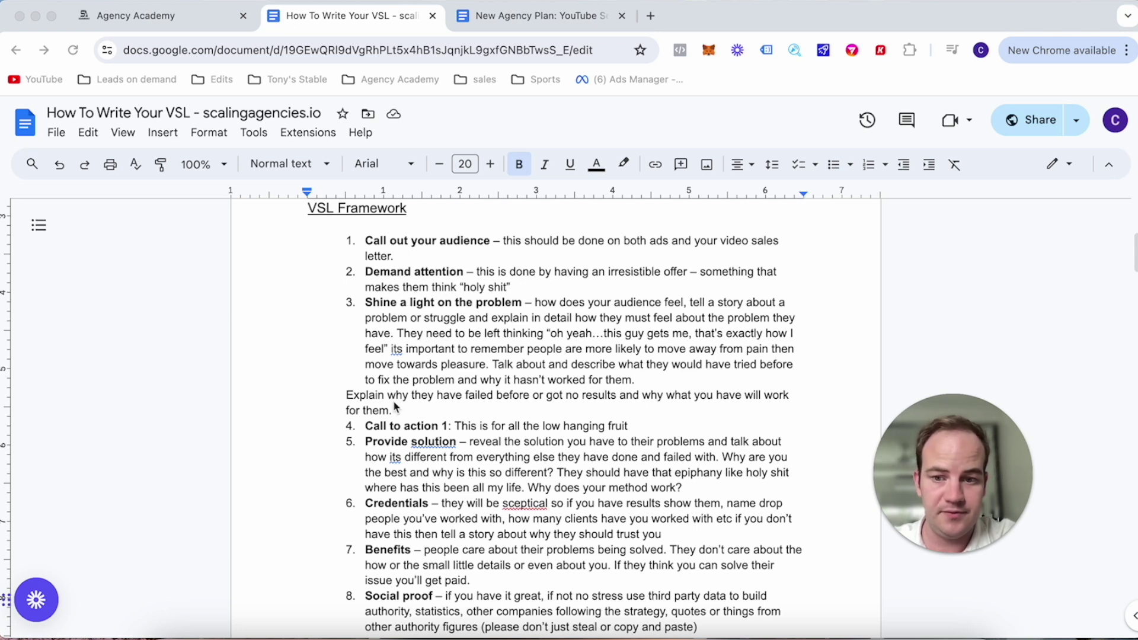
{"action": "scroll", "coordinate": [396, 405], "scroll_direction": "down", "scroll_amount": 1}
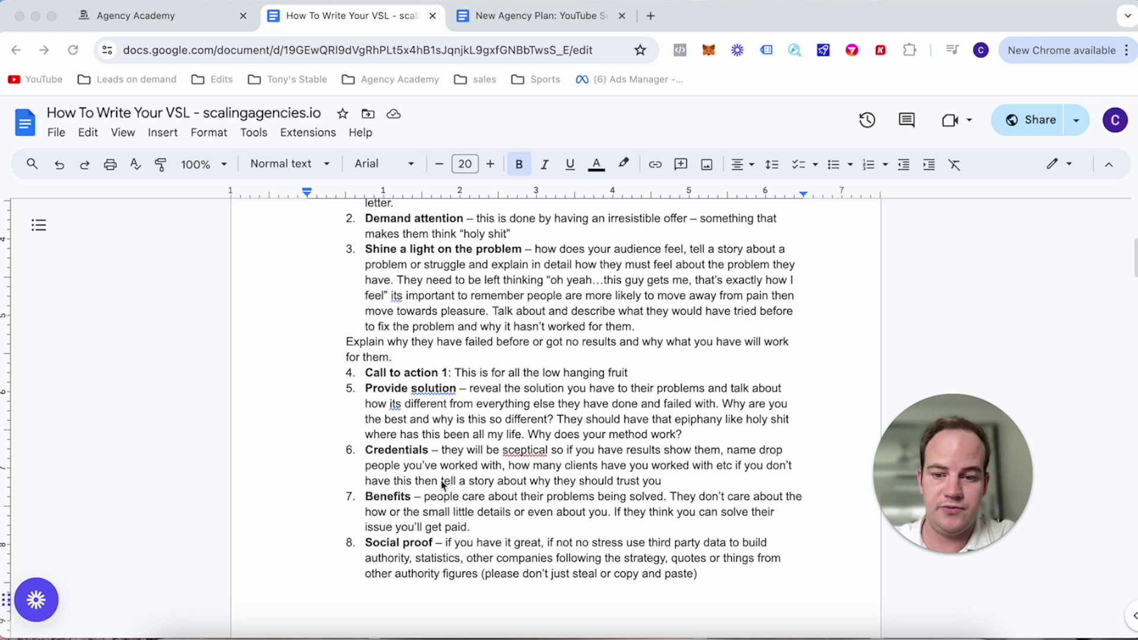
{"action": "scroll", "coordinate": [463, 472], "scroll_direction": "up", "scroll_amount": 2}
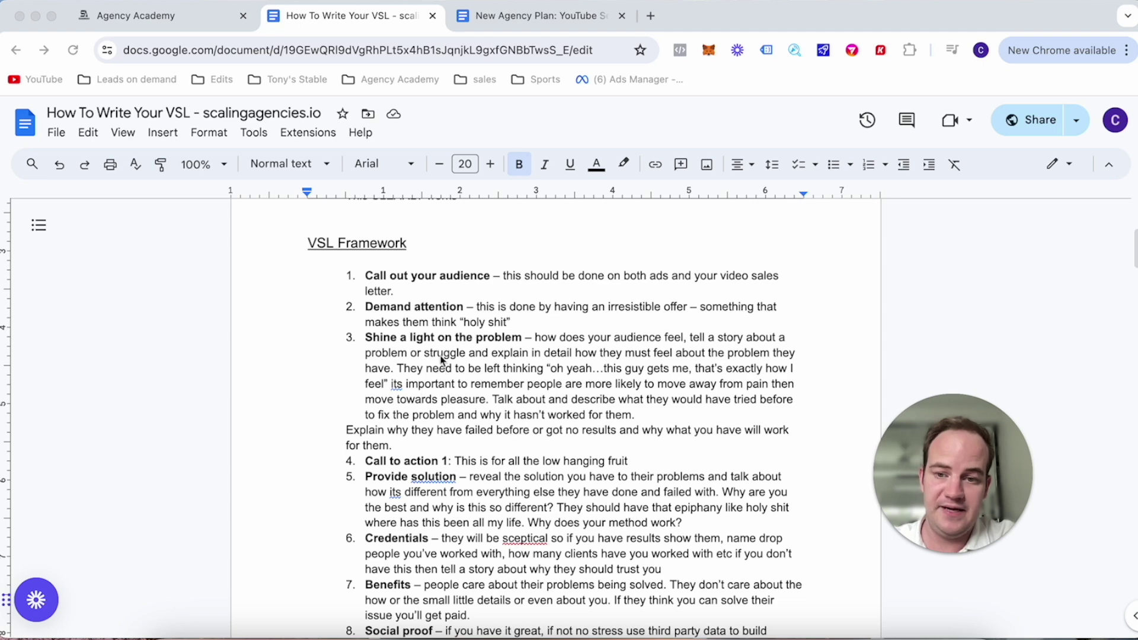
{"action": "scroll", "coordinate": [432, 474], "scroll_direction": "down", "scroll_amount": 5}
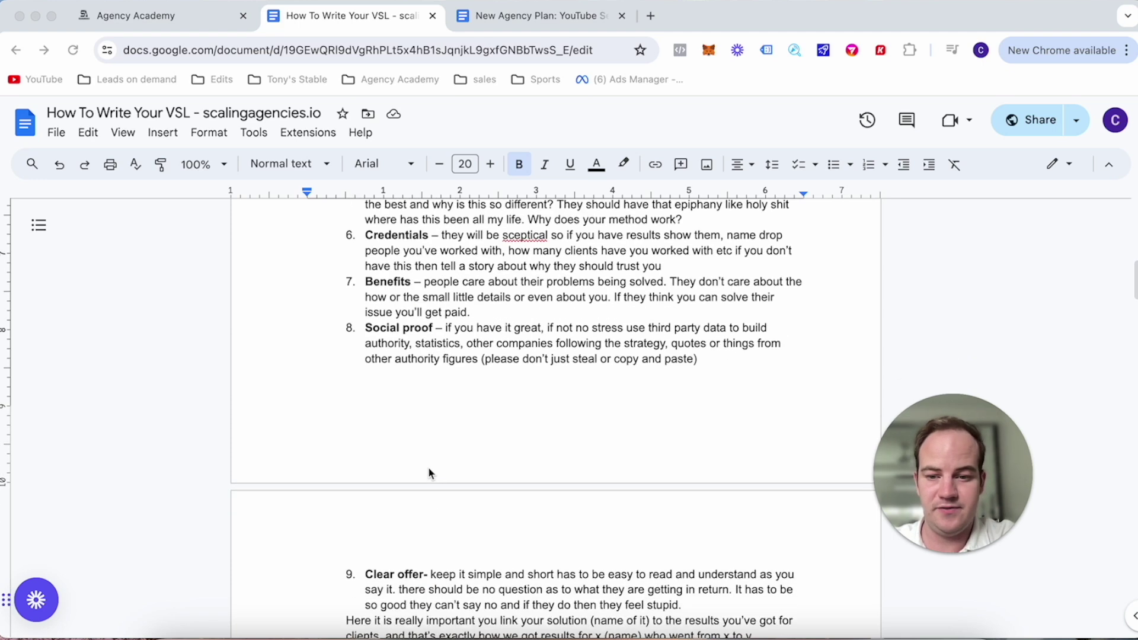
{"action": "scroll", "coordinate": [409, 408], "scroll_direction": "down", "scroll_amount": 4}
{"action": "scroll", "coordinate": [408, 409], "scroll_direction": "up", "scroll_amount": 5}
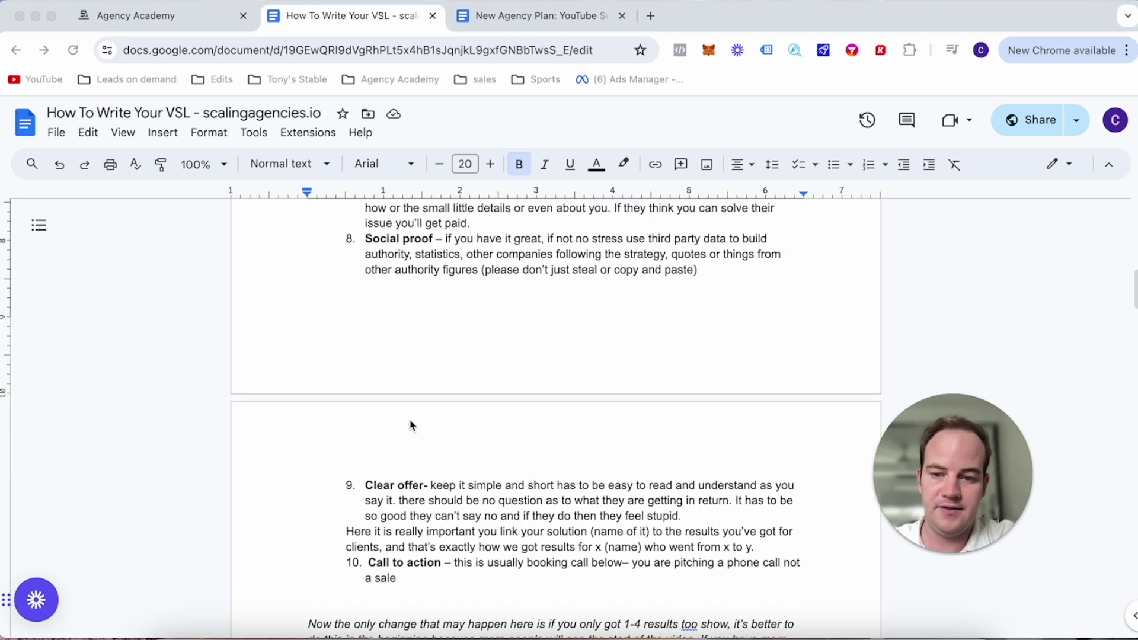
{"action": "scroll", "coordinate": [411, 425], "scroll_direction": "down", "scroll_amount": 3}
{"action": "scroll", "coordinate": [411, 425], "scroll_direction": "up", "scroll_amount": 6}
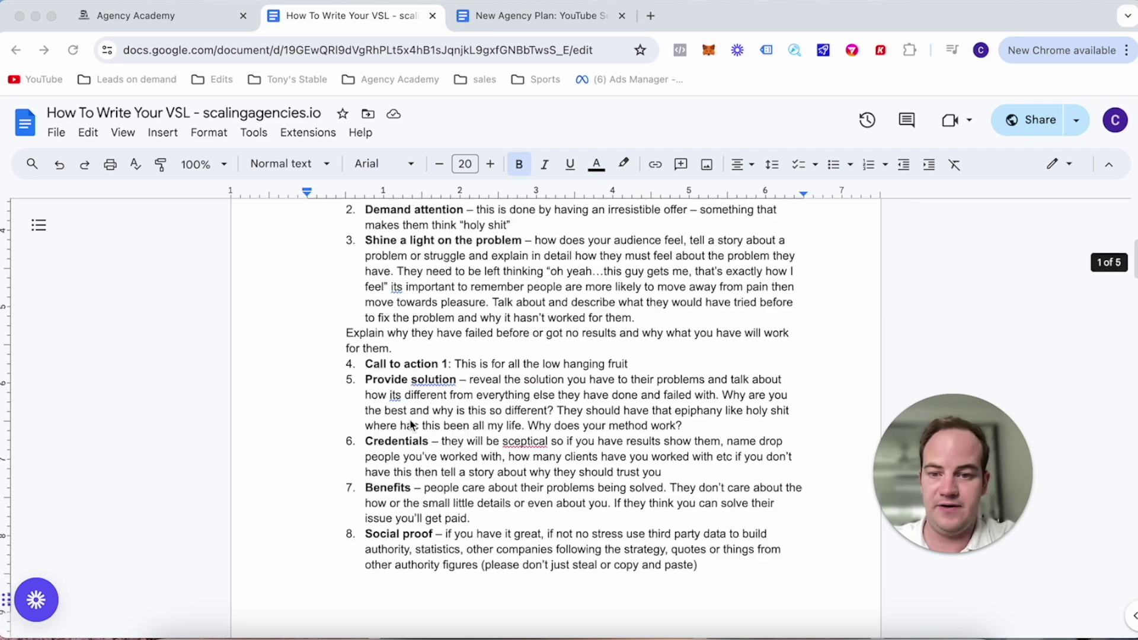
{"action": "scroll", "coordinate": [412, 424], "scroll_direction": "down", "scroll_amount": 5}
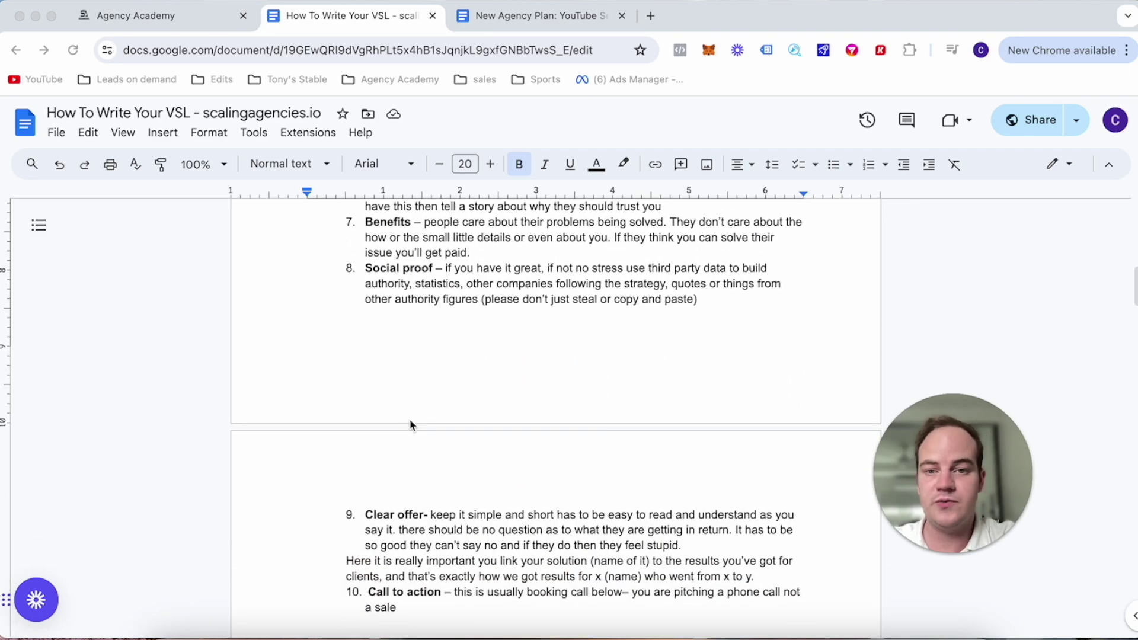
Examine the guide's note on placing results and its example script, and compare them with the VSL Framework list.
{"action": "scroll", "coordinate": [412, 425], "scroll_direction": "down", "scroll_amount": 7}
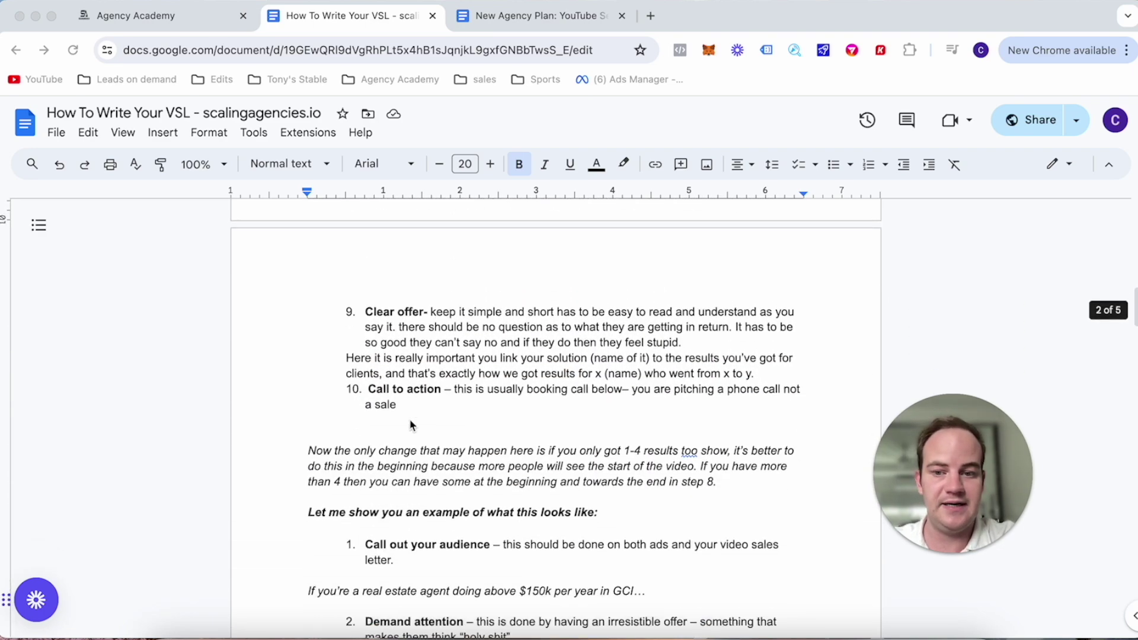
{"action": "scroll", "coordinate": [411, 425], "scroll_direction": "down", "scroll_amount": 2}
{"action": "scroll", "coordinate": [410, 422], "scroll_direction": "up", "scroll_amount": 15}
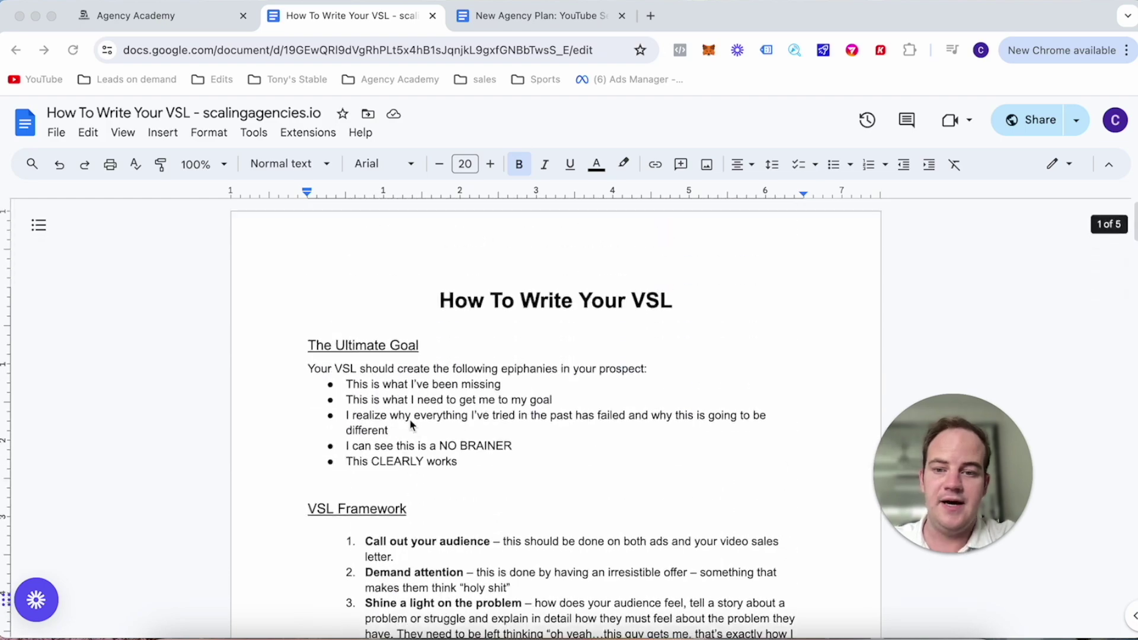
{"action": "scroll", "coordinate": [408, 450], "scroll_direction": "down", "scroll_amount": 20}
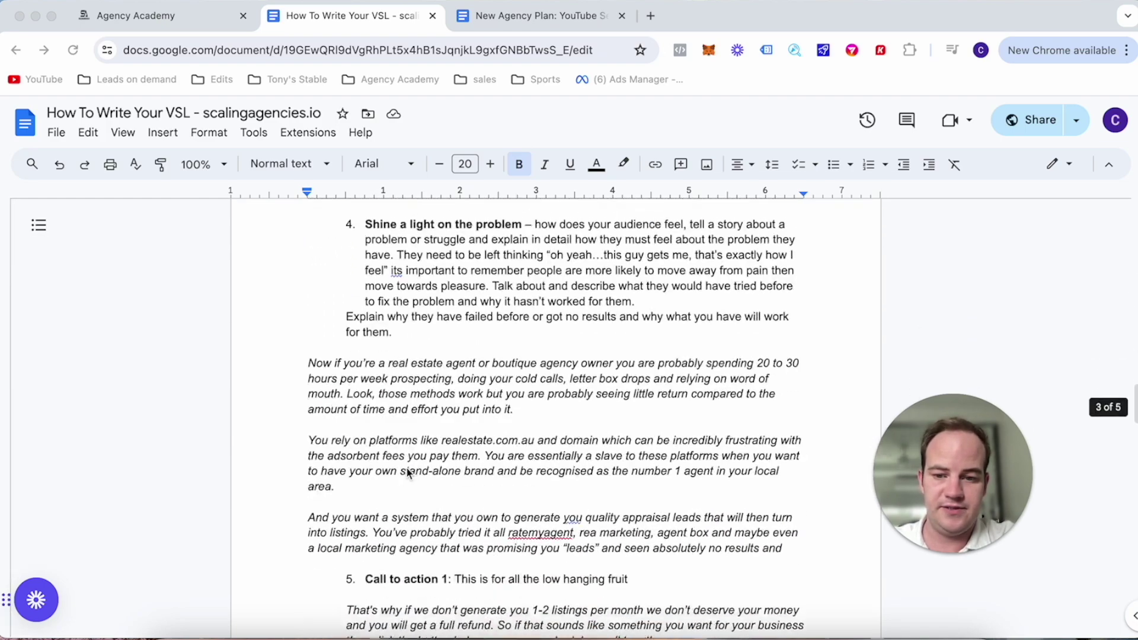
{"action": "scroll", "coordinate": [408, 472], "scroll_direction": "up", "scroll_amount": 20}
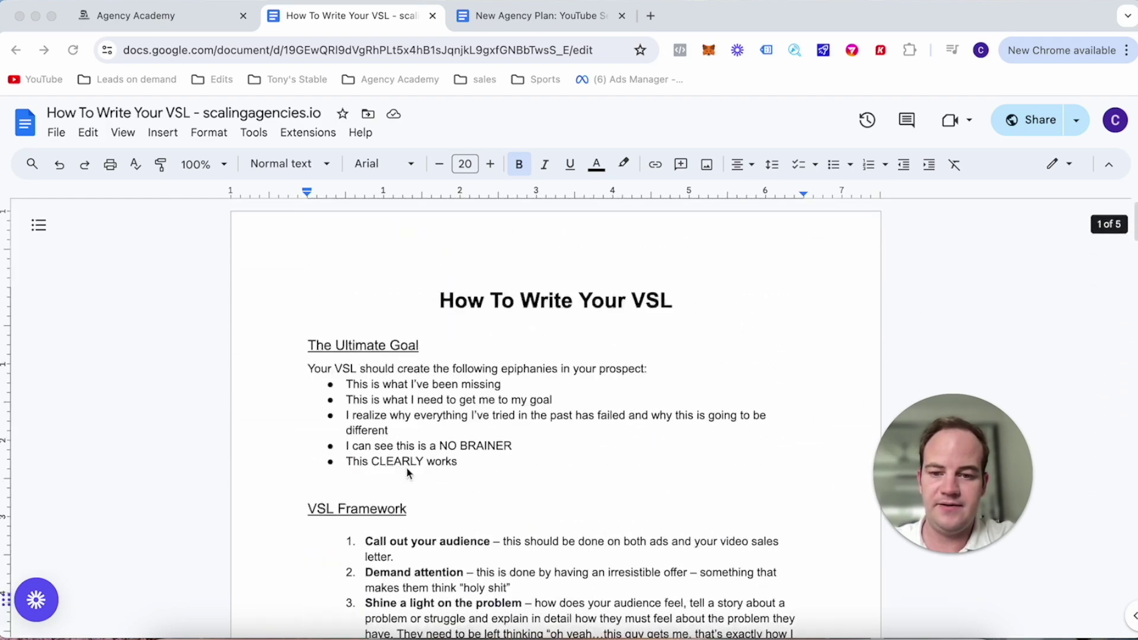
{"action": "scroll", "coordinate": [407, 473], "scroll_direction": "down", "scroll_amount": 2}
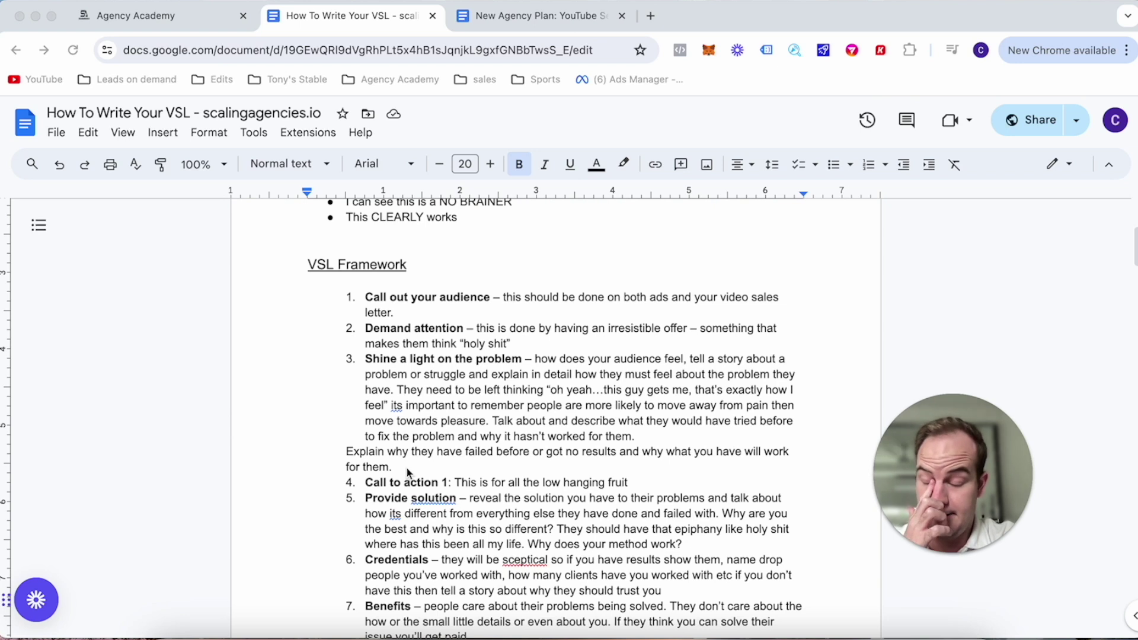
Switch to the New Agency Plan: YouTube Series document and go to the blank space under the VSL Script heading.
{"action": "left_click", "coordinate": [518, 22]}
{"action": "scroll", "coordinate": [378, 446], "scroll_direction": "down", "scroll_amount": 1}
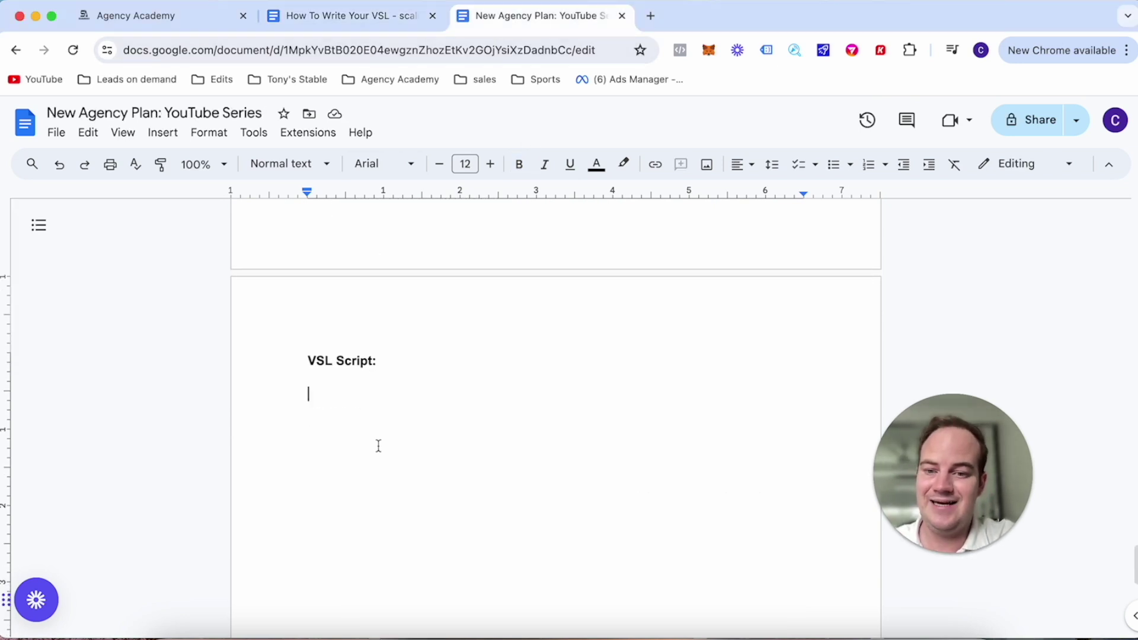
{"action": "scroll", "coordinate": [378, 446], "scroll_direction": "down", "scroll_amount": 1}
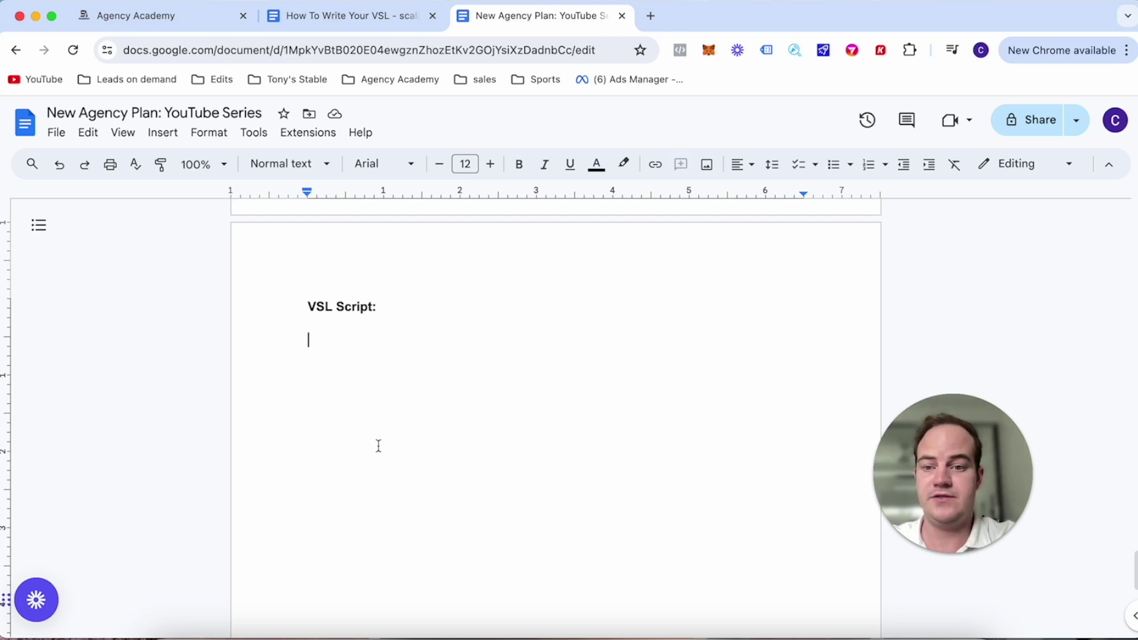
Begin the script under the VSL Script heading with "If you are a landscape business owner".
{"action": "type", "text": "If "}
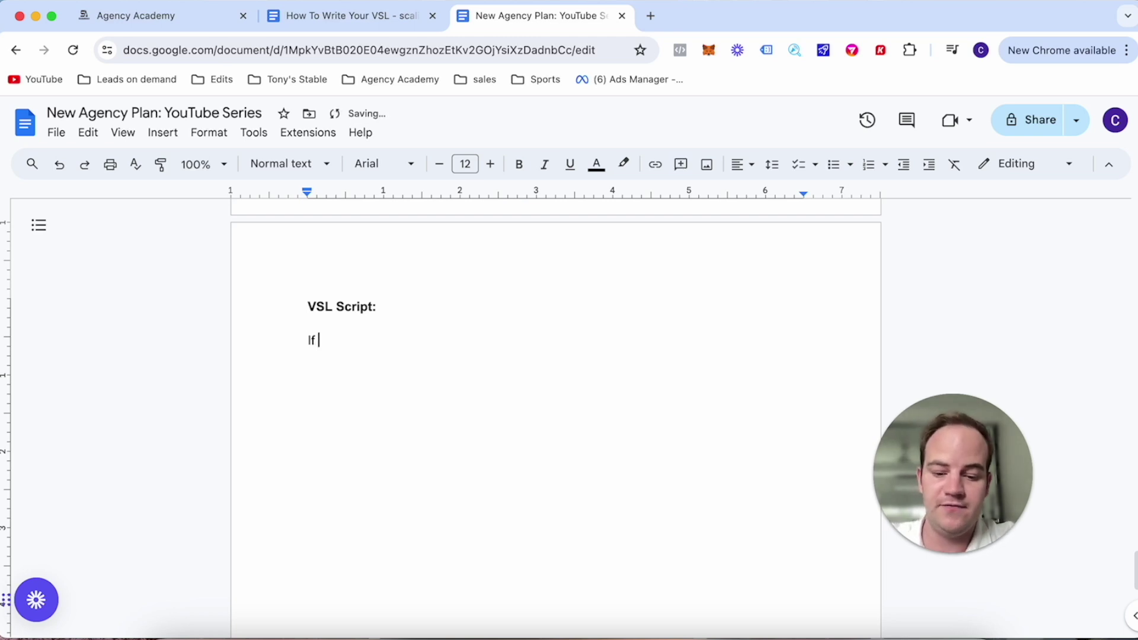
{"action": "type", "text": "you are a landing"}
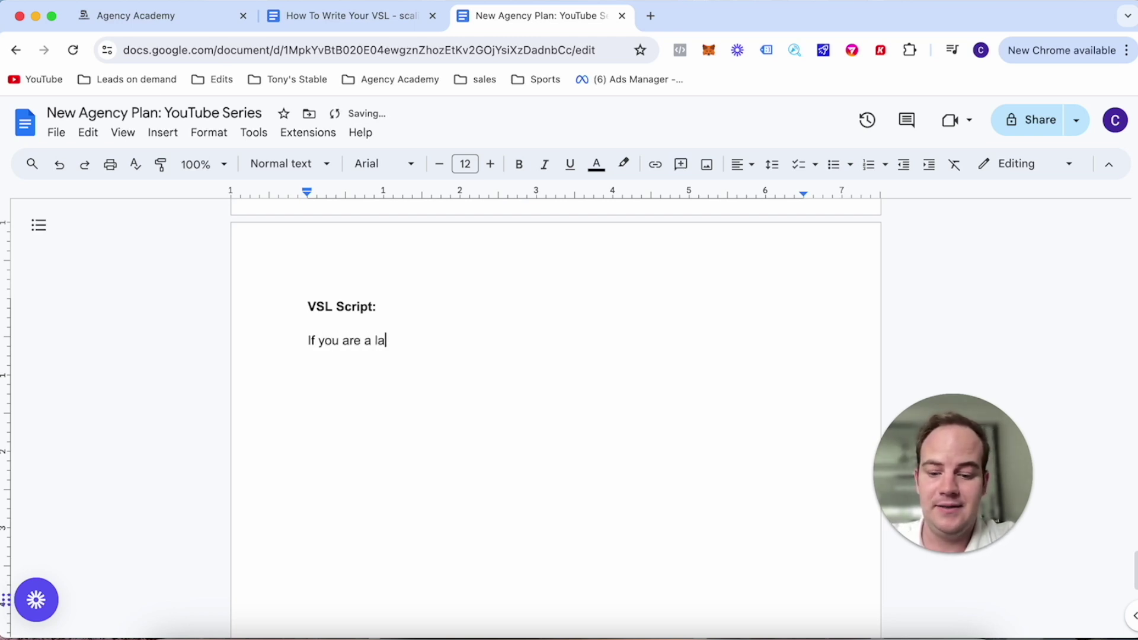
{"action": "key", "text": "BackSpace"}
{"action": "key", "text": "BackSpace"}
{"action": "key", "text": "BackSpace"}
{"action": "type", "text": "sc"}
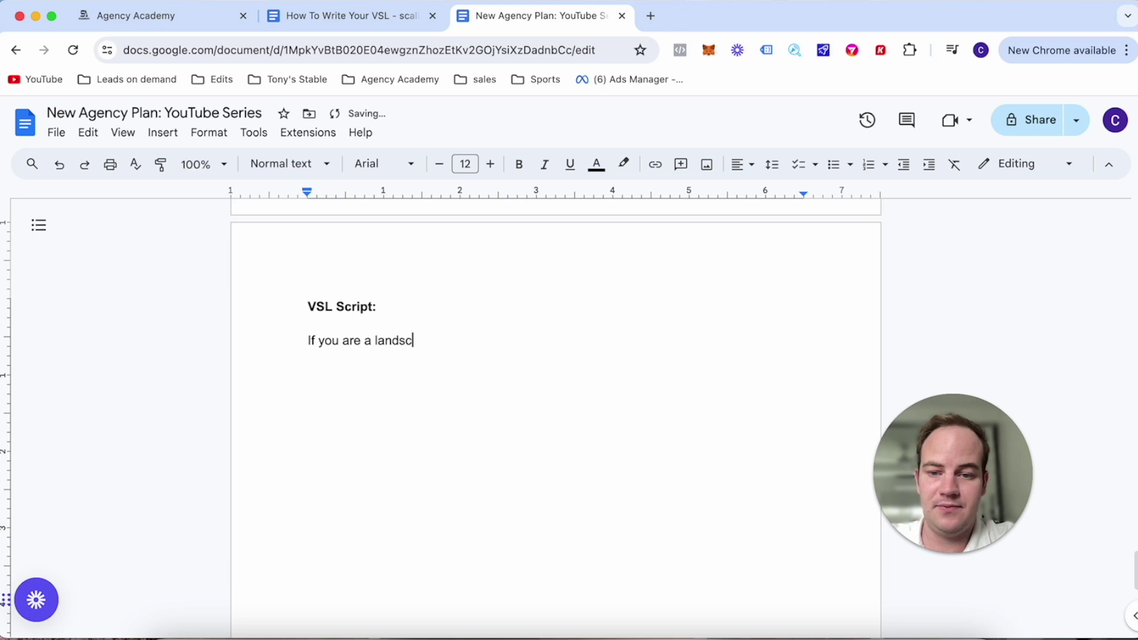
{"action": "type", "text": "ape businee"}
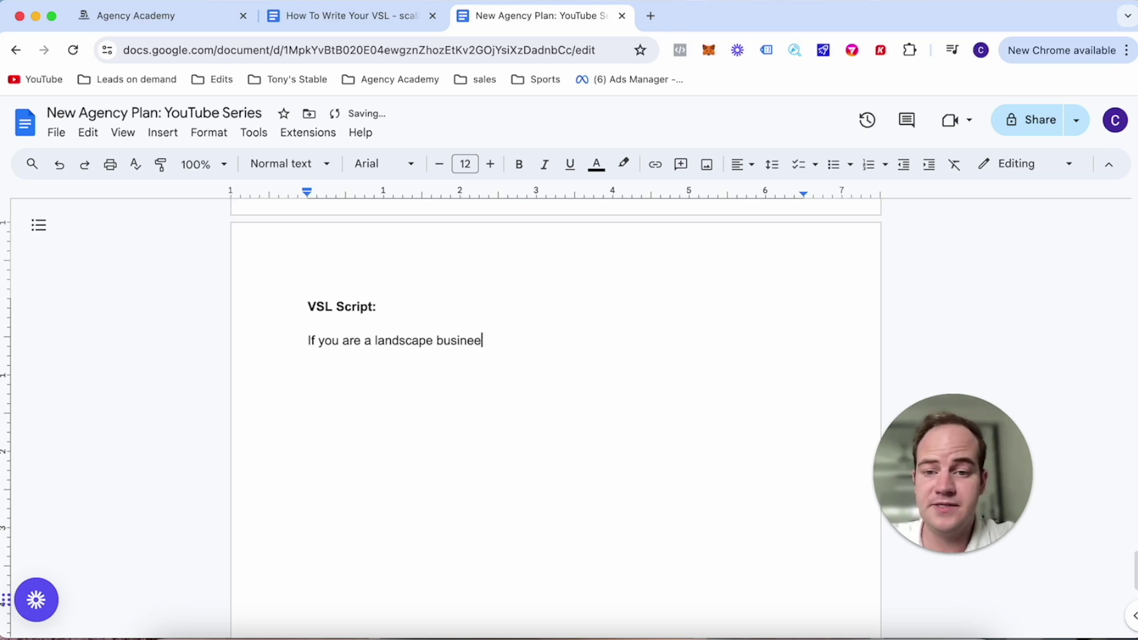
{"action": "type", "text": " owne"}
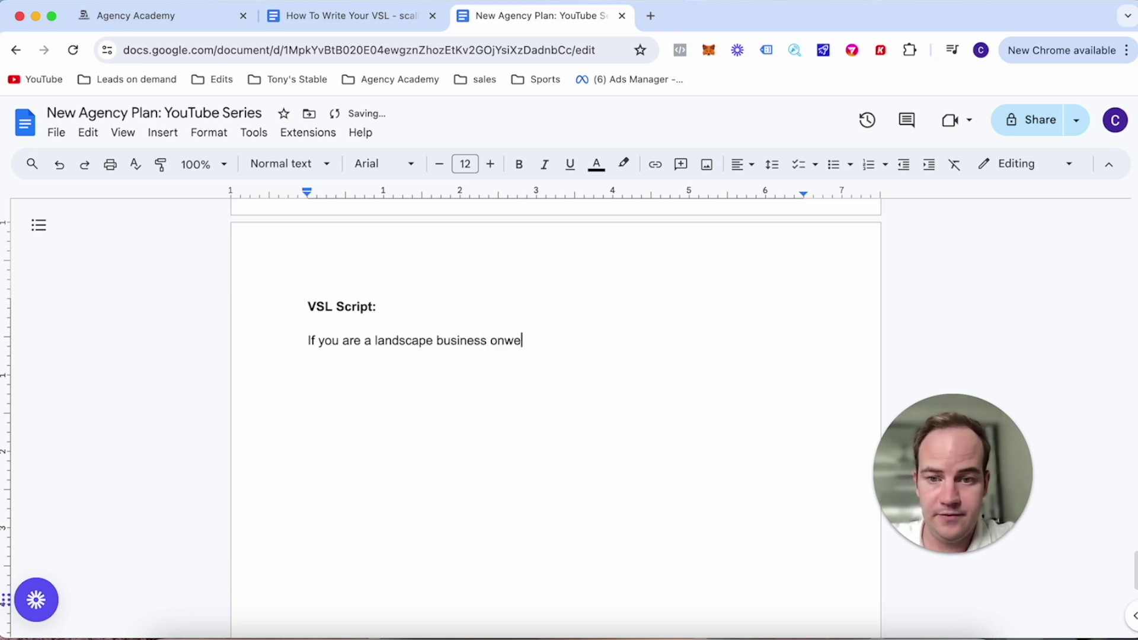
{"action": "key", "text": "BackSpace"}
{"action": "key", "text": "BackSpace"}
{"action": "key", "text": "BackSpace"}
{"action": "type", "text": "wner"}
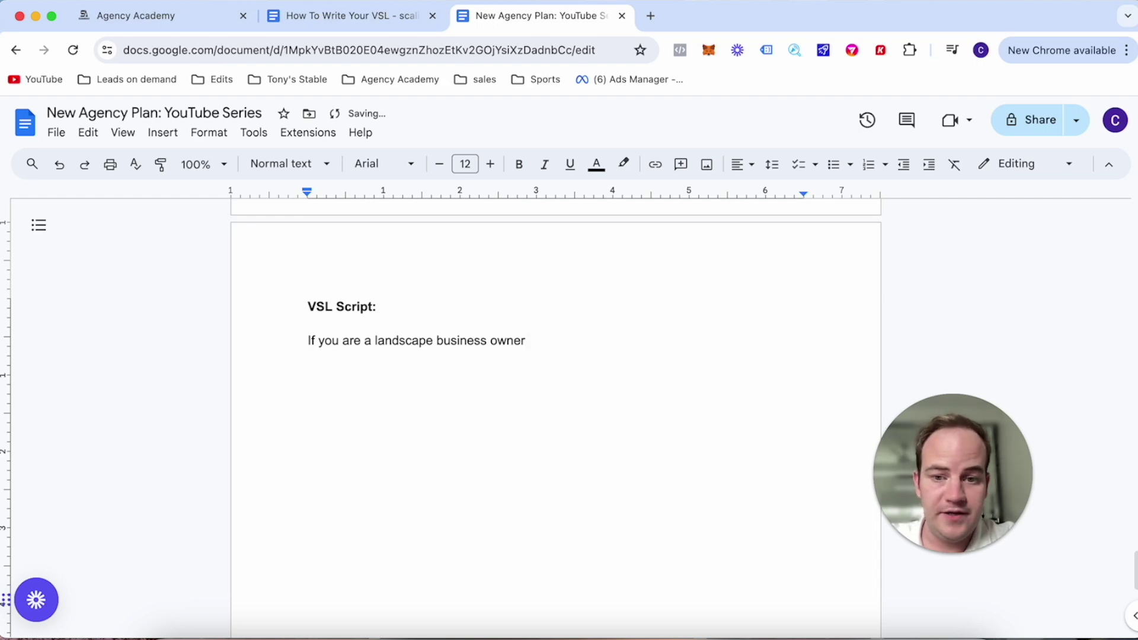
Using the audience problems noted earlier in the document, continue the opening sentence with "then say goodbye to bs leads from angieslist, homeadvisor and thumbtack".
{"action": "scroll", "coordinate": [556, 415], "scroll_direction": "up", "scroll_amount": 15}
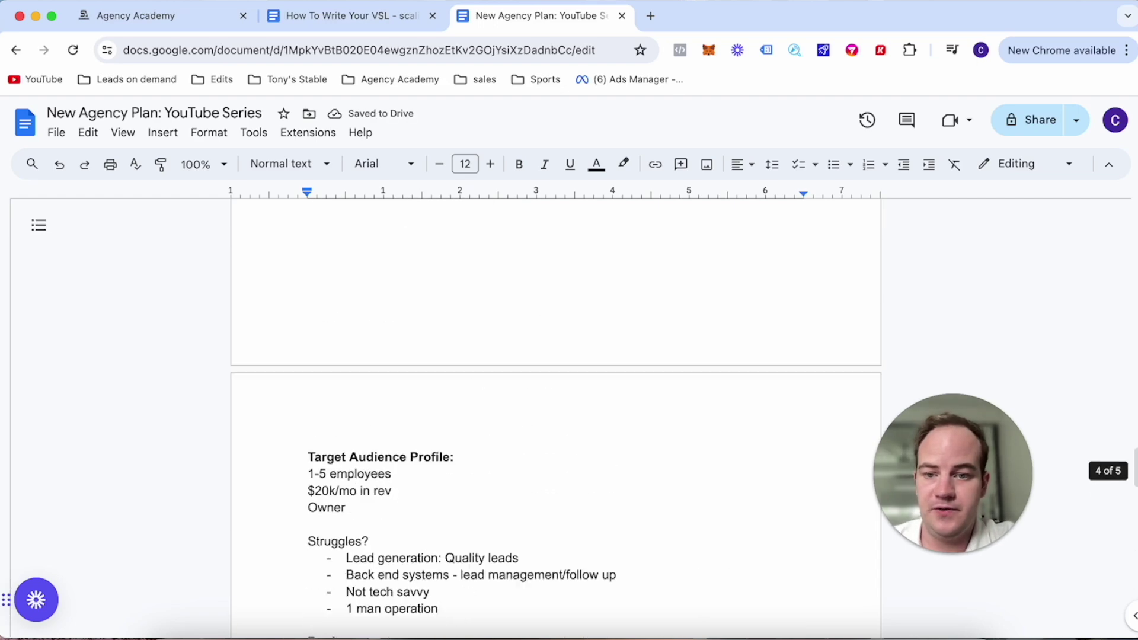
{"action": "scroll", "coordinate": [313, 389], "scroll_direction": "up", "scroll_amount": 3}
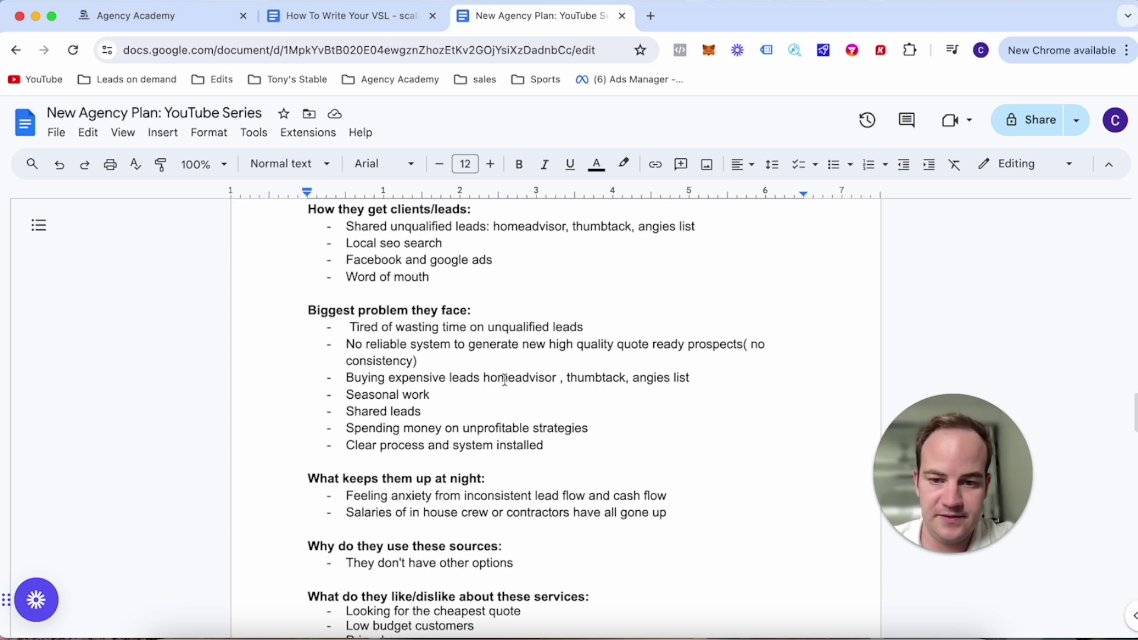
{"action": "scroll", "coordinate": [541, 386], "scroll_direction": "down", "scroll_amount": 10}
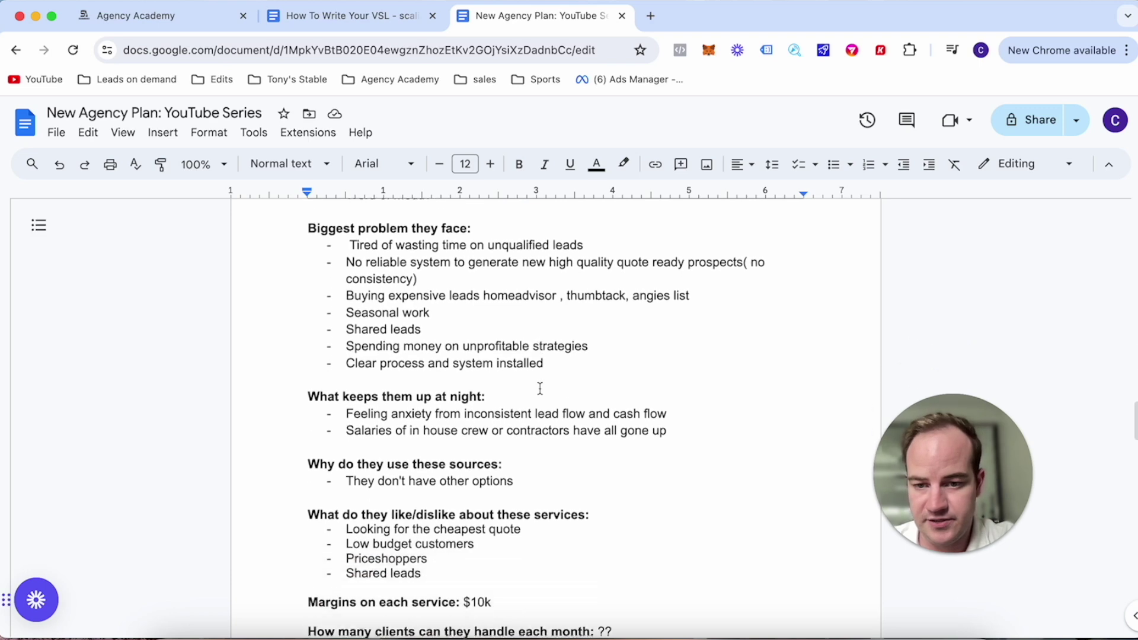
{"action": "scroll", "coordinate": [458, 351], "scroll_direction": "down", "scroll_amount": 10}
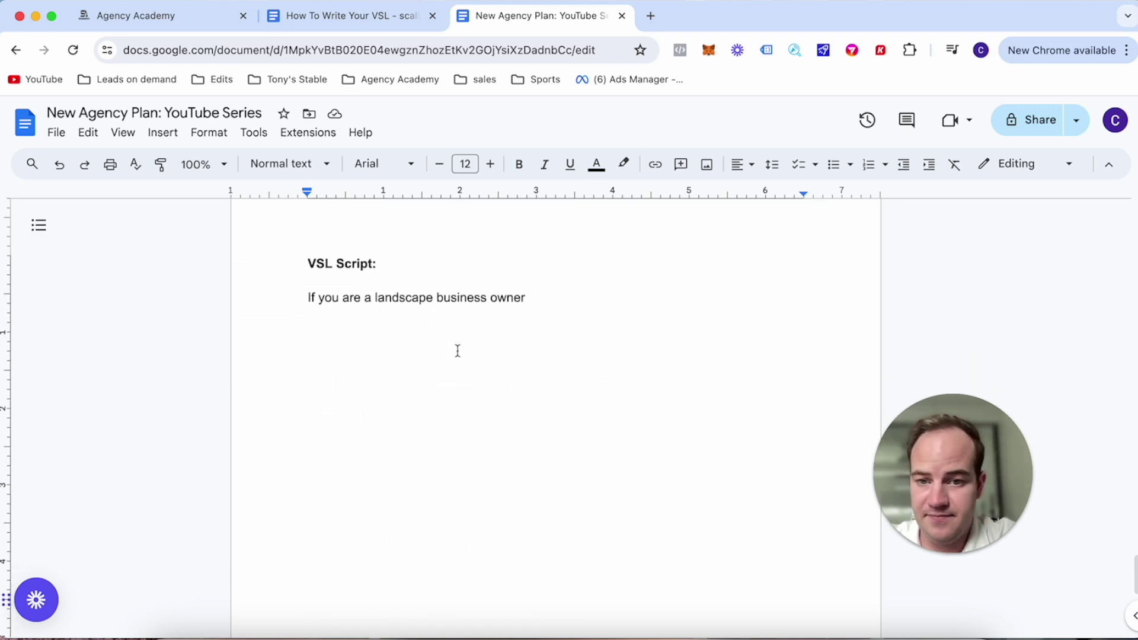
{"action": "type", "text": "then say "}
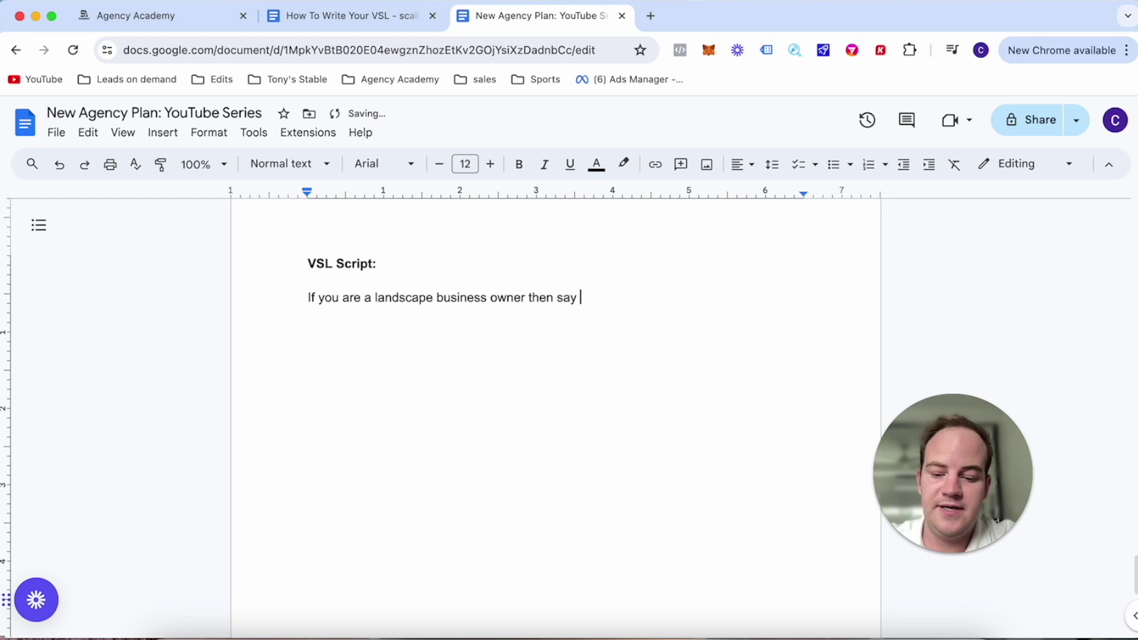
{"action": "type", "text": "goodbye t"}
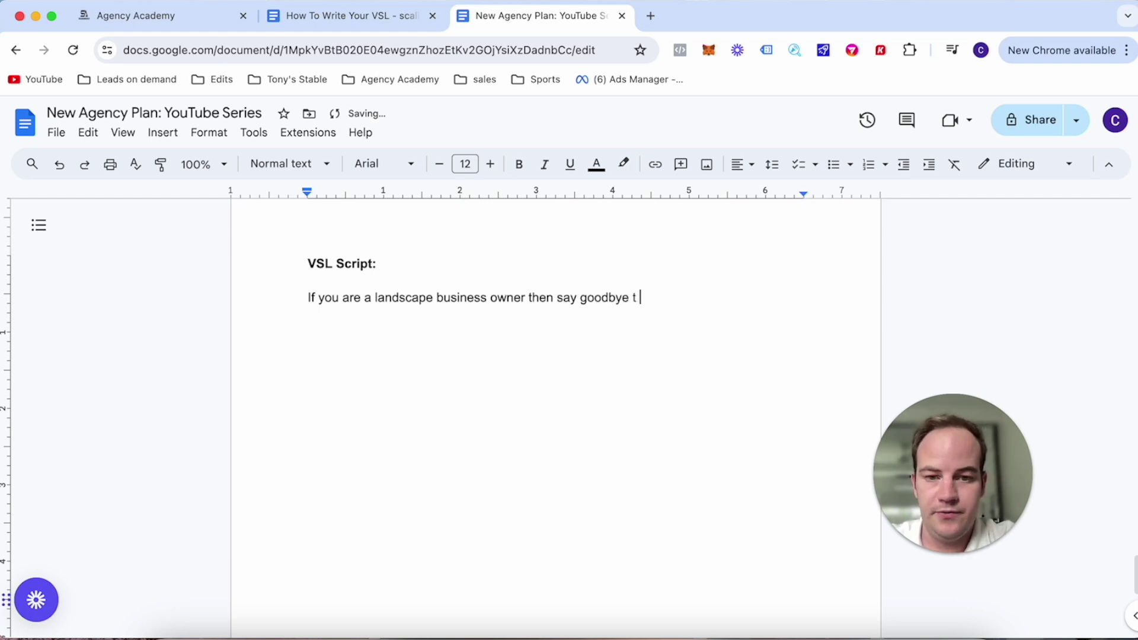
{"action": "type", "text": "o bs leads from "}
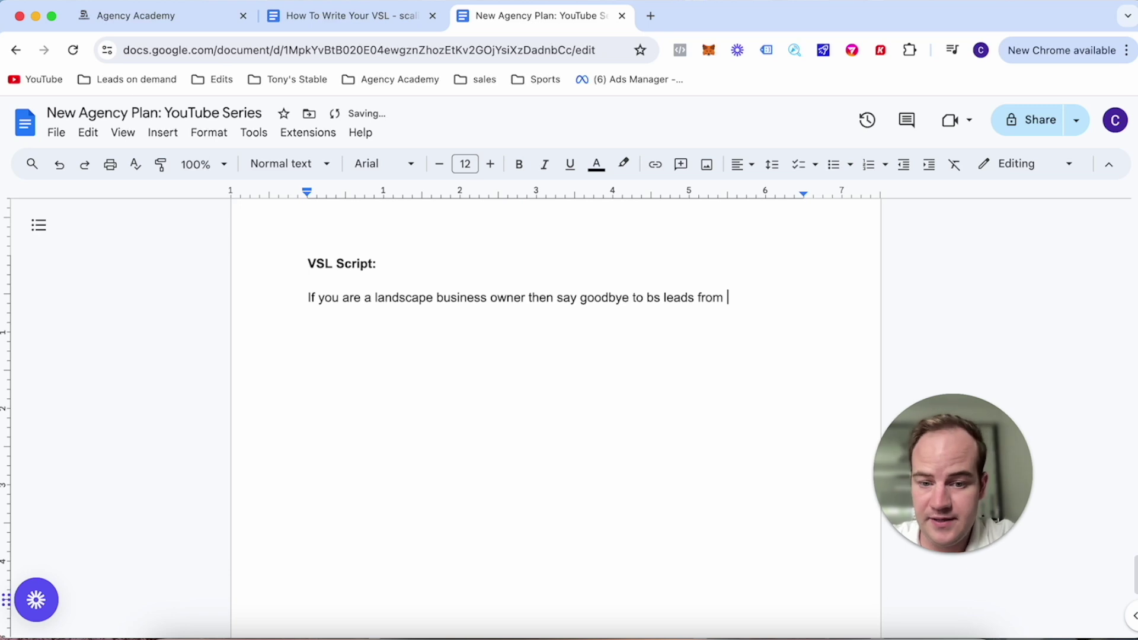
{"action": "type", "text": "angieslist"}
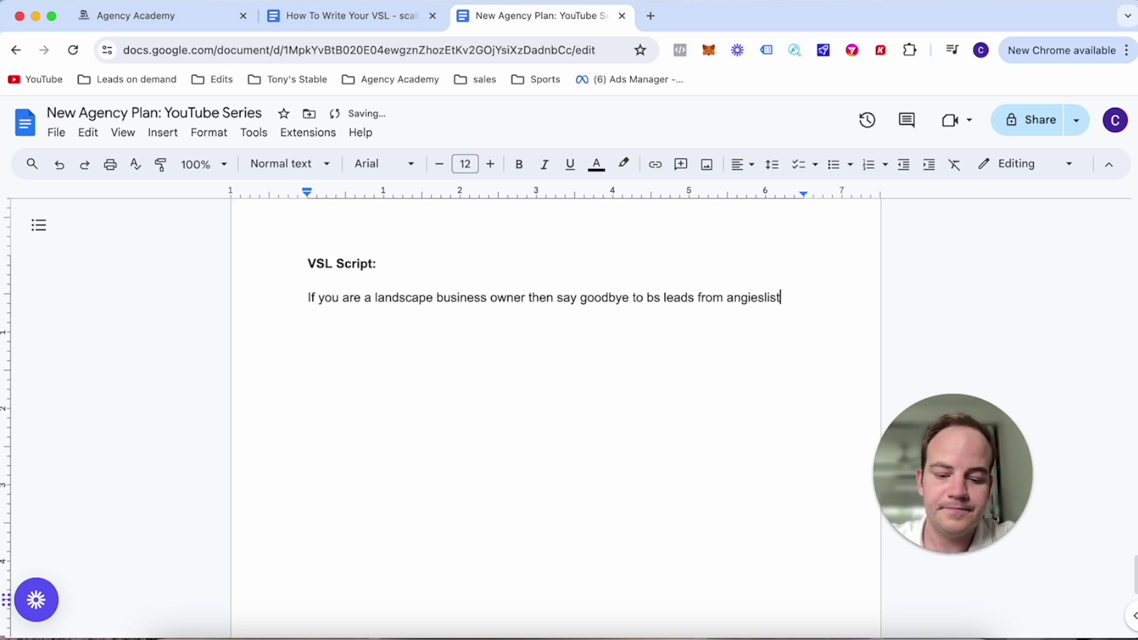
{"action": "type", "text": ", homead"}
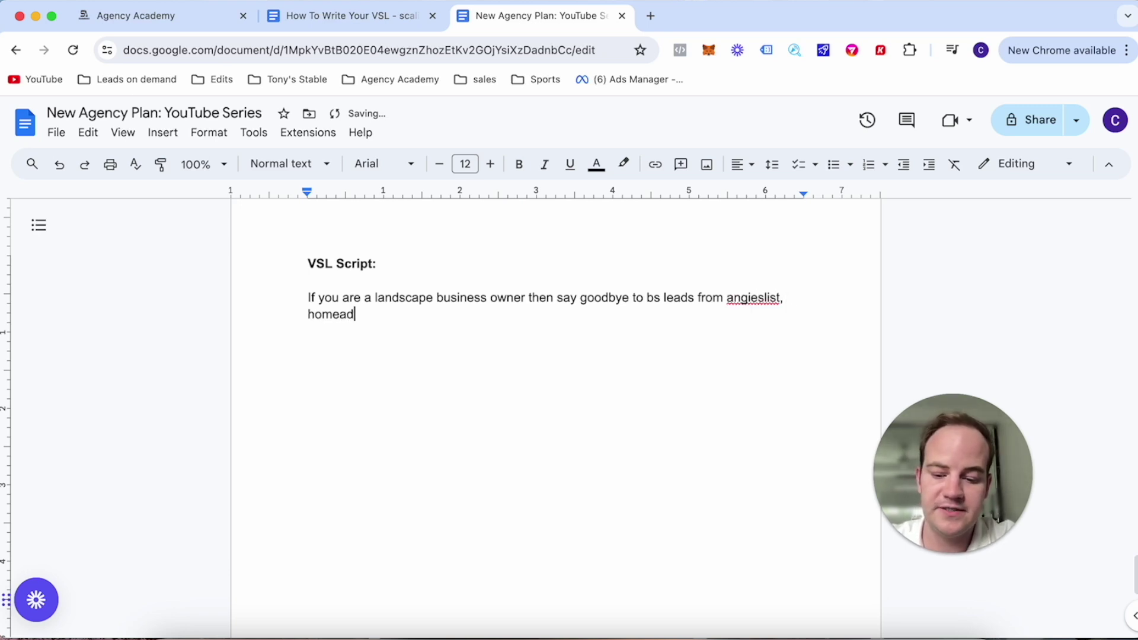
{"action": "type", "text": "visor and "}
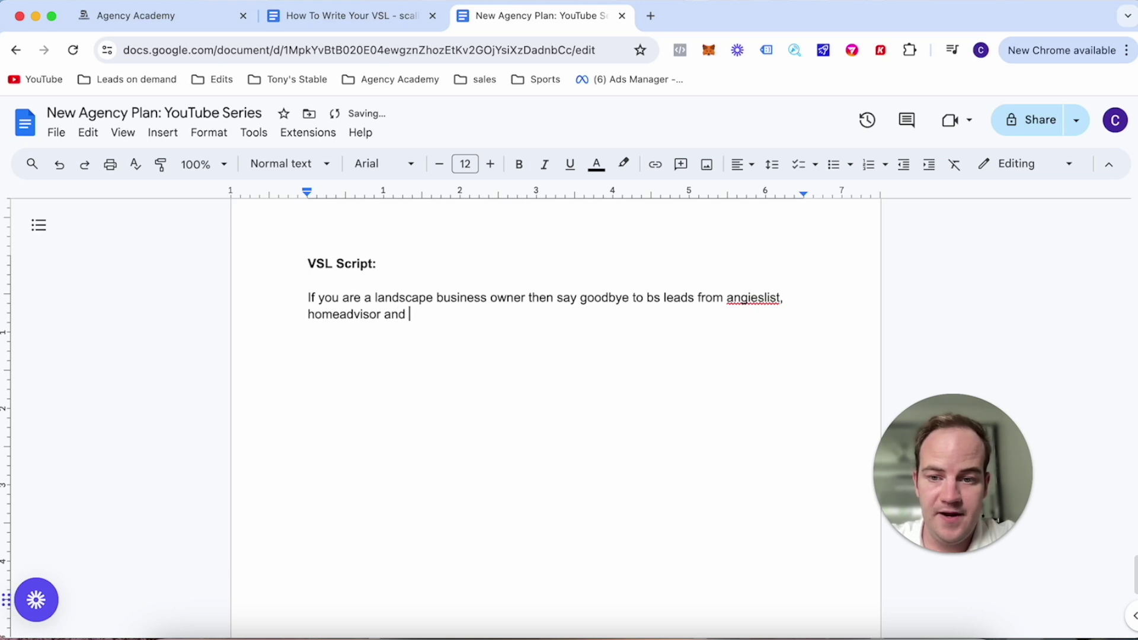
{"action": "type", "text": "thumbta"}
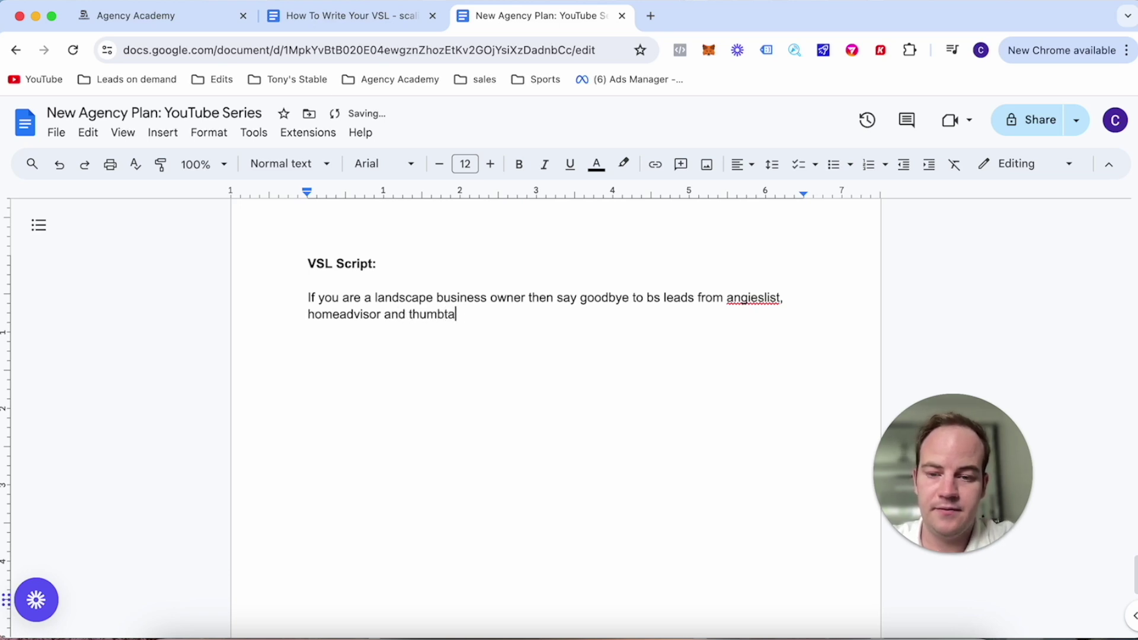
{"action": "type", "text": "ck,"}
{"action": "key", "text": "BackSpace"}
Finish the opening sentence with "and say hello to pre qualified, pre vetted ready to go appointments in your calender.".
{"action": "type", "text": "and say"}
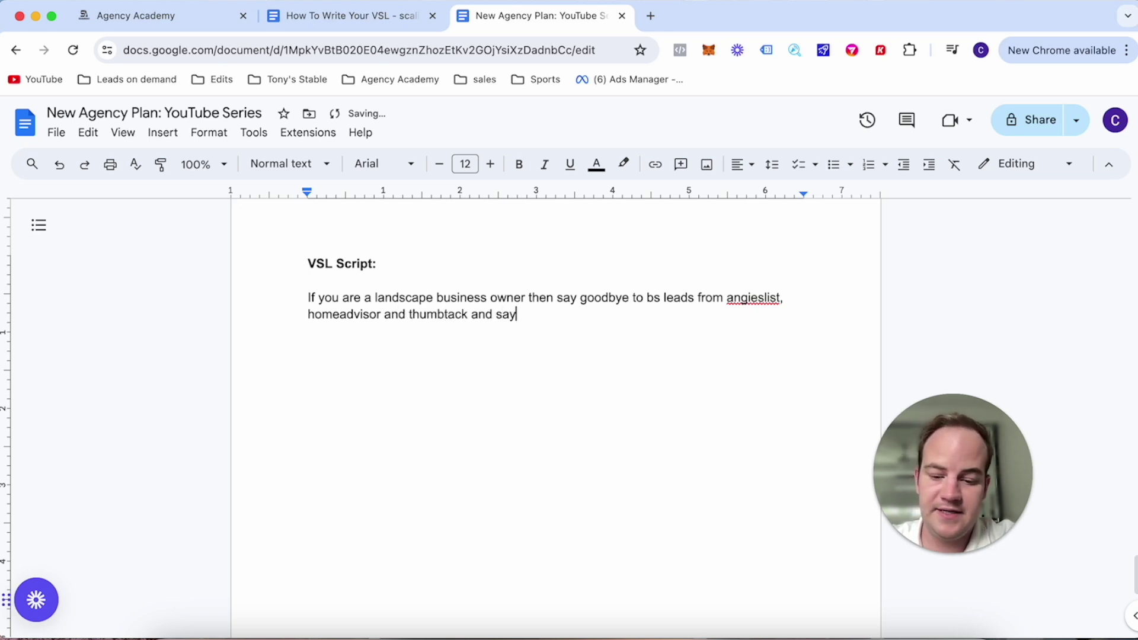
{"action": "type", "text": " hello to pre"}
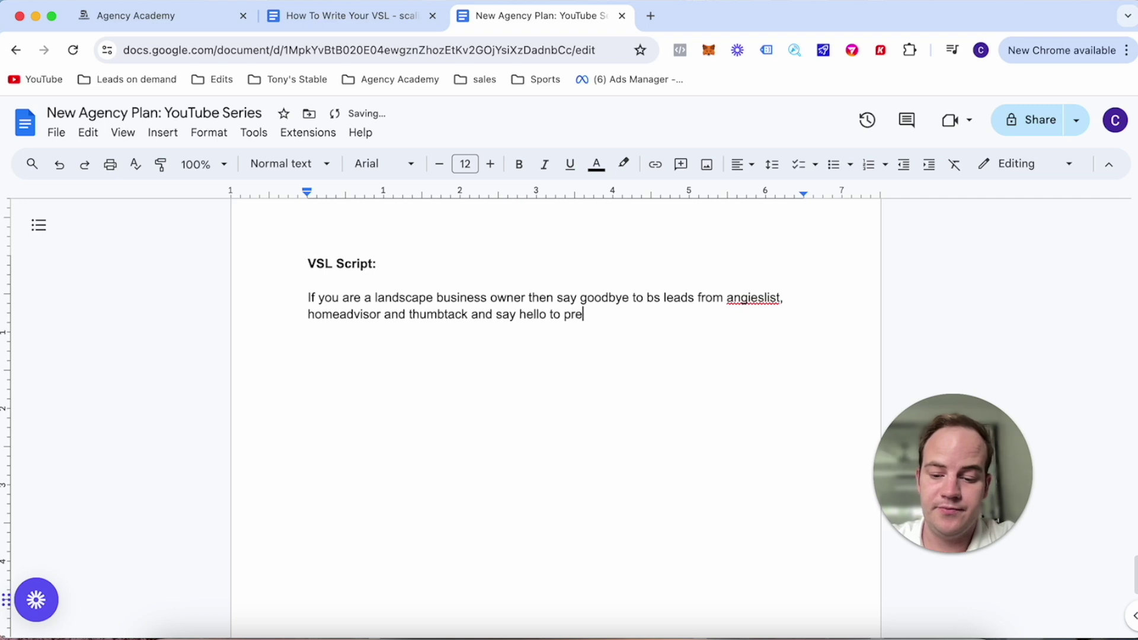
{"action": "type", "text": " qualified,"}
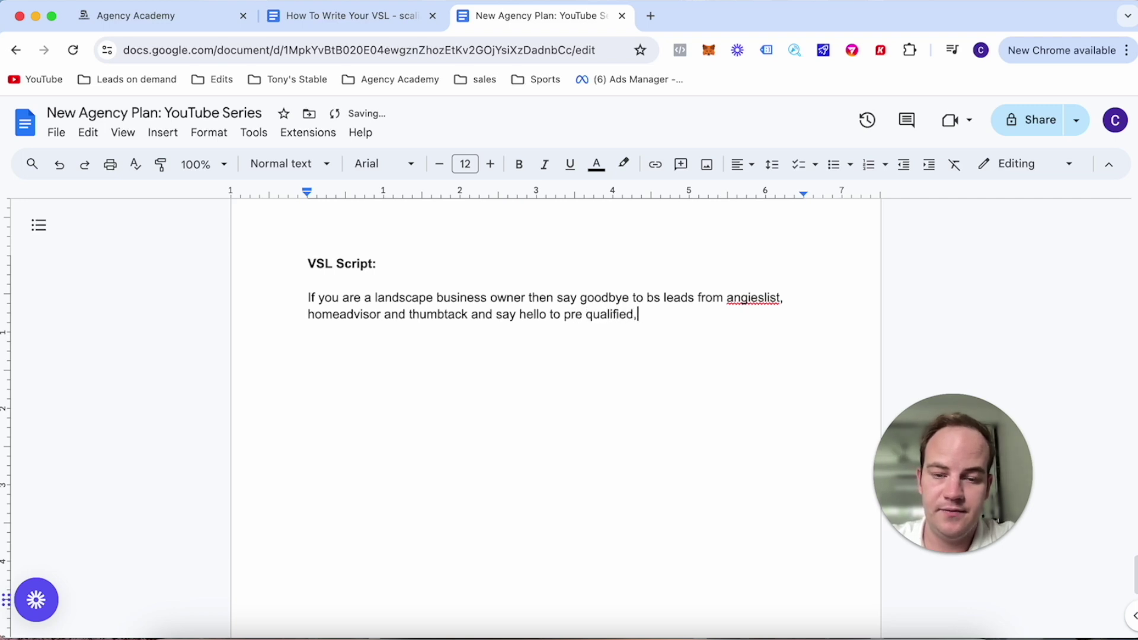
{"action": "type", "text": " pre vett"}
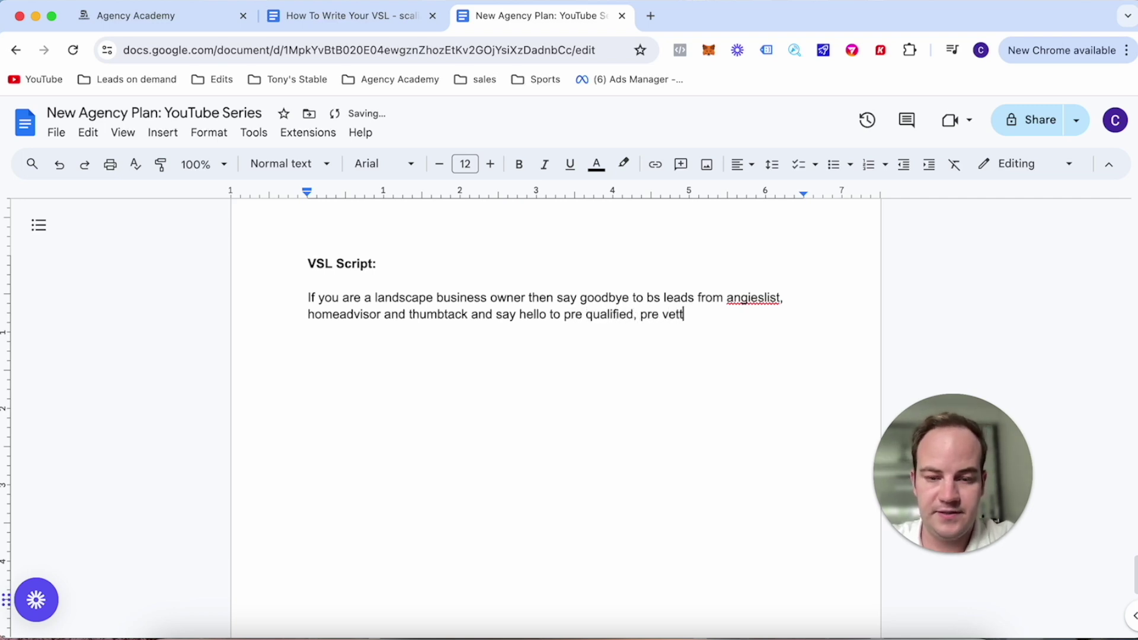
{"action": "type", "text": "ed read"}
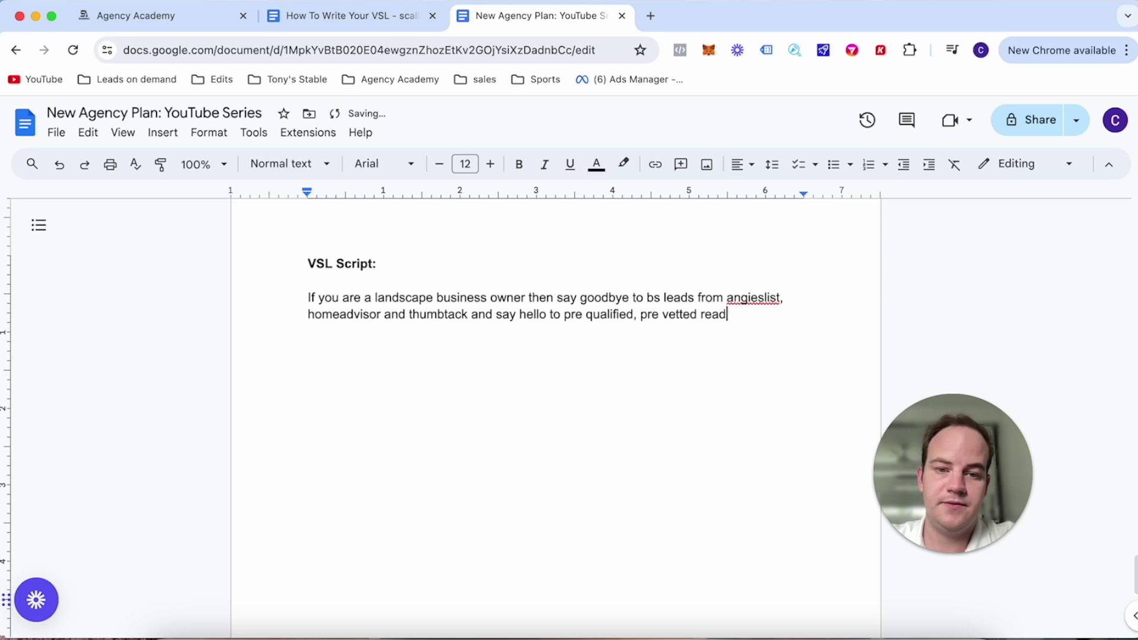
{"action": "type", "text": "y to go appo"}
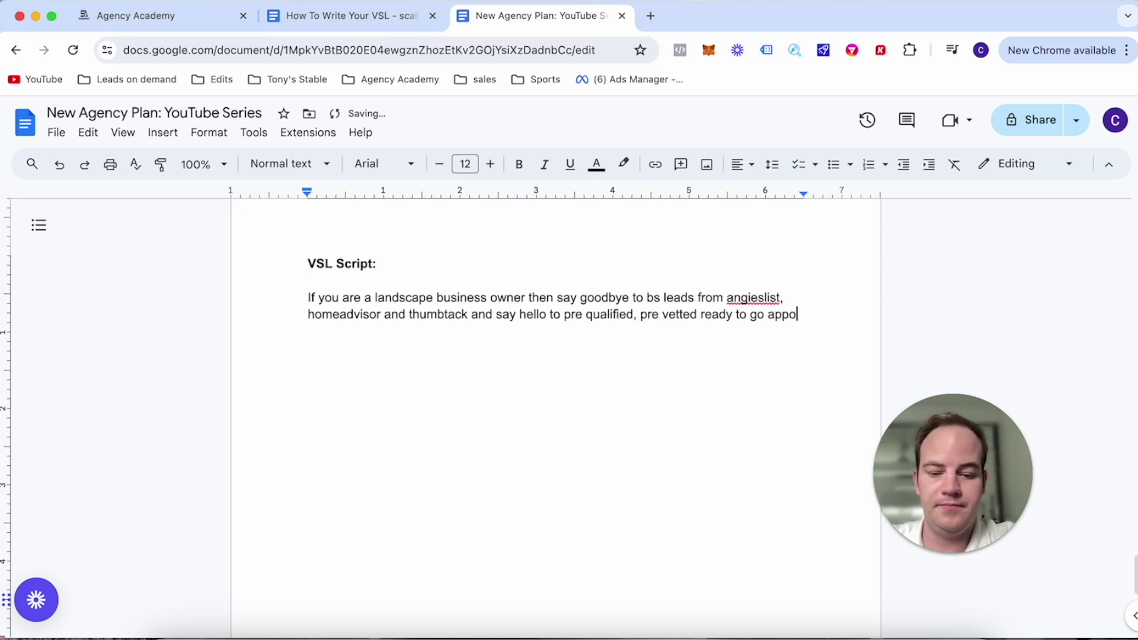
{"action": "type", "text": "intments "}
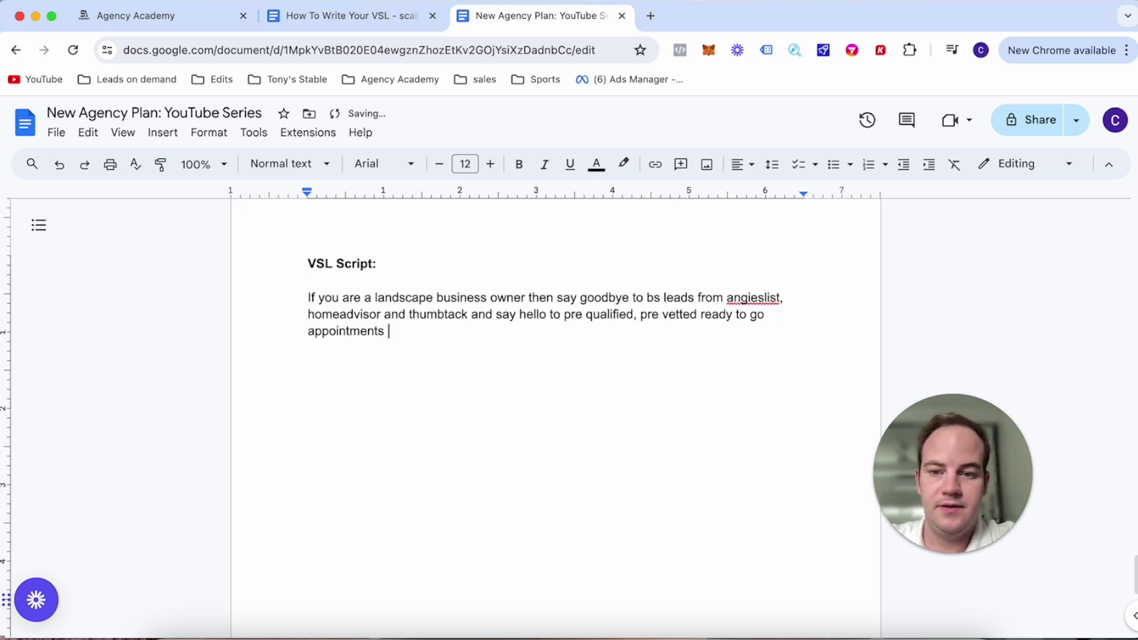
{"action": "type", "text": "in your cale"}
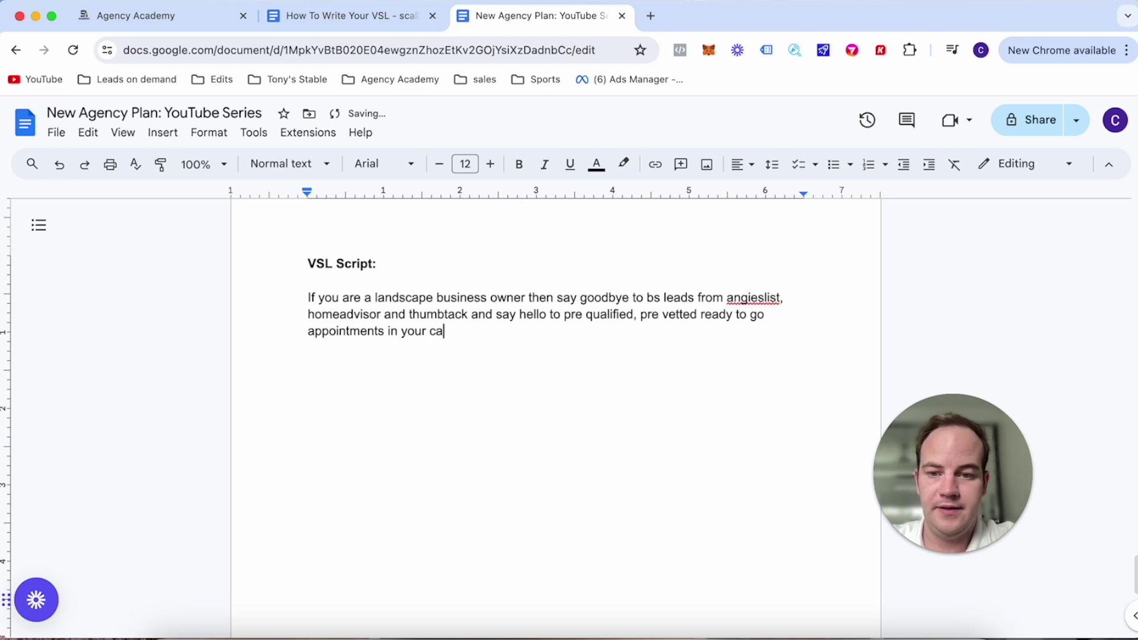
{"action": "key", "text": "BackSpace"}
{"action": "key", "text": "BackSpace"}
{"action": "type", "text": "lene"}
{"action": "key", "text": "BackSpace"}
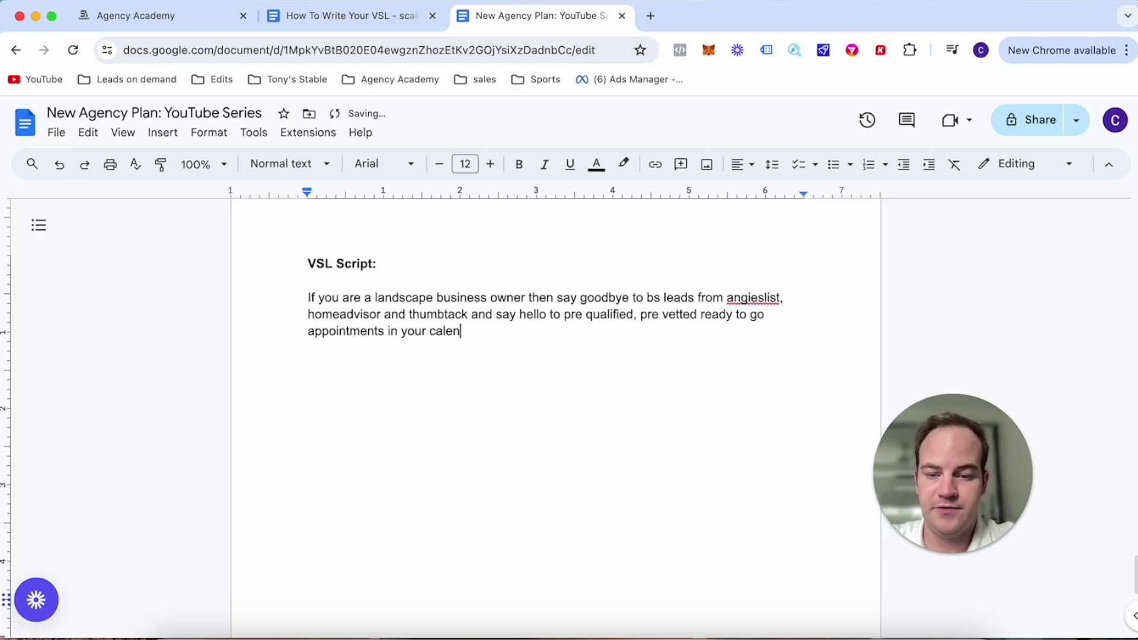
{"action": "type", "text": "der"}
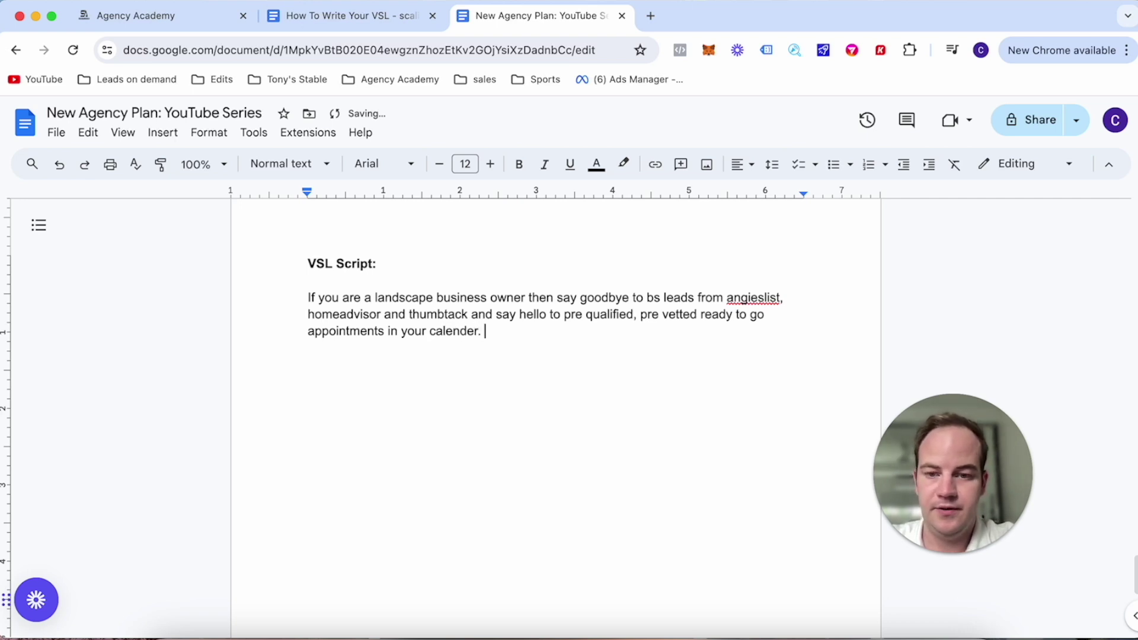
{"action": "type", "text": "."}
Correct the flagged word at the end of the opening paragraph to "calendar" and start a new paragraph below a blank line.
{"action": "key", "text": "Return"}
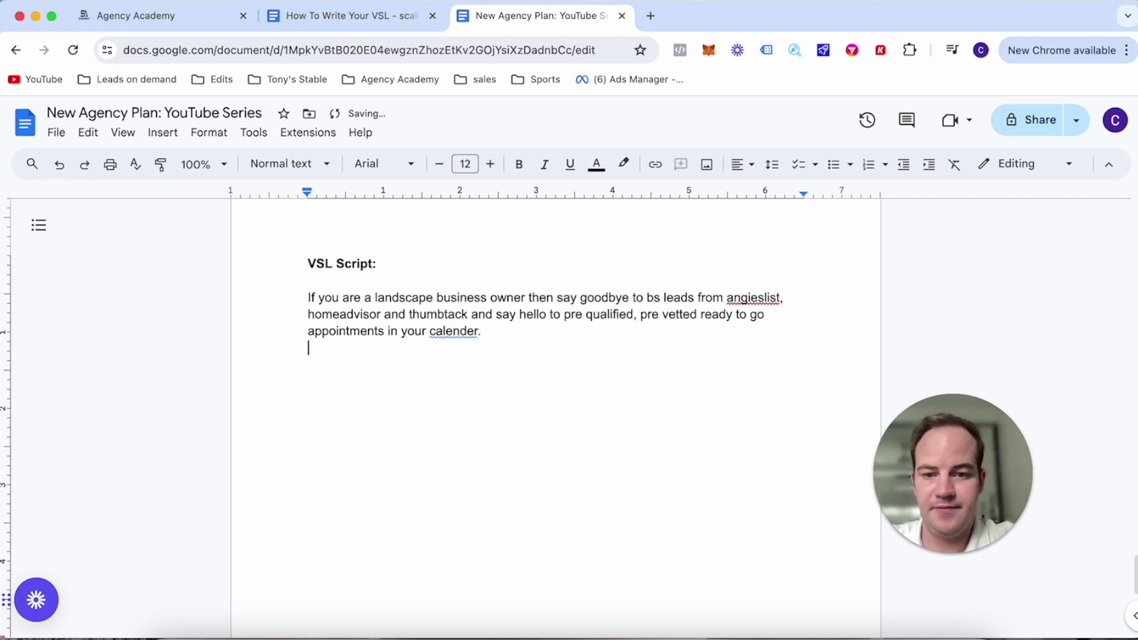
{"action": "left_click", "coordinate": [463, 342]}
{"action": "left_click", "coordinate": [460, 307]}
{"action": "left_click", "coordinate": [414, 364]}
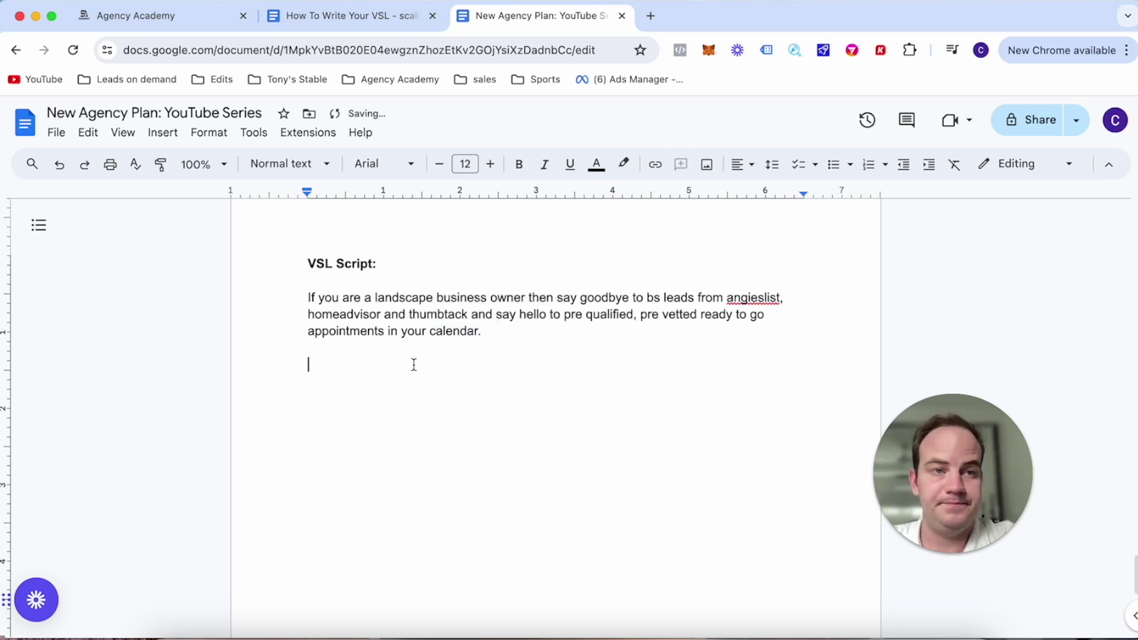
Begin the script's second paragraph with "look , i get it. You are seeing an influx of fly by night agencies".
{"action": "type", "text": "Look"}
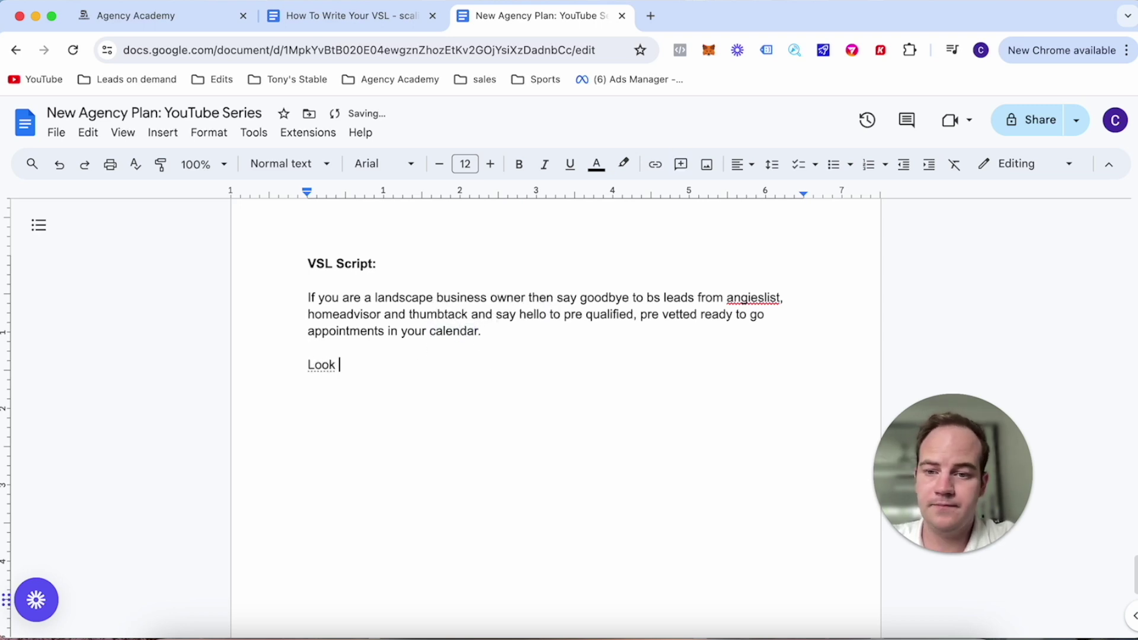
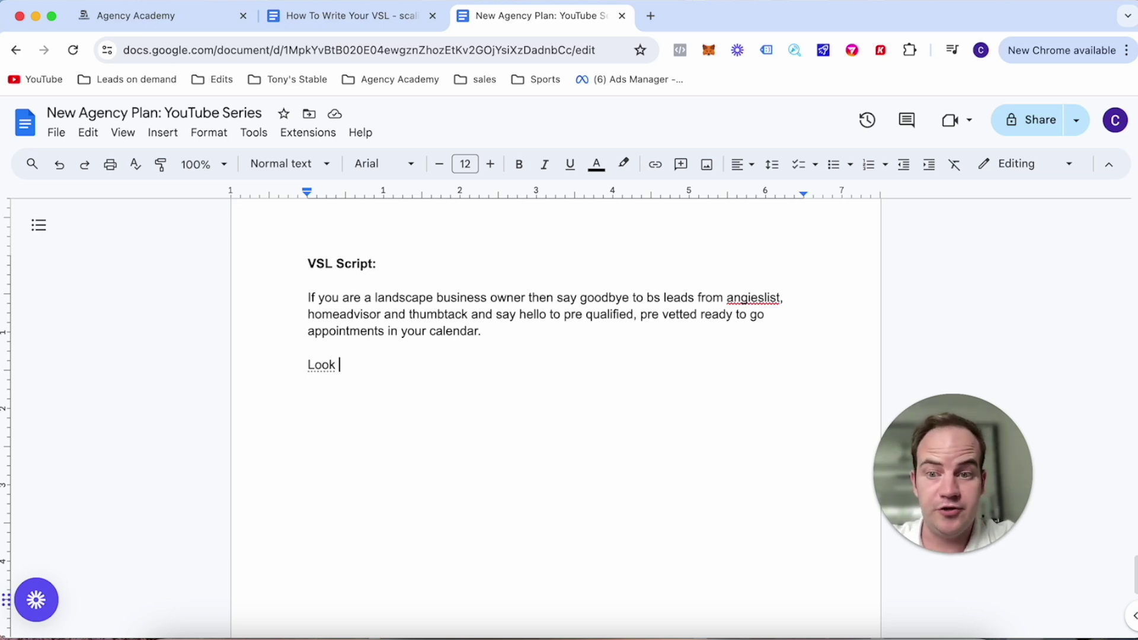
{"action": "key", "text": "ctrl+z"}
{"action": "type", "text": "ge"}
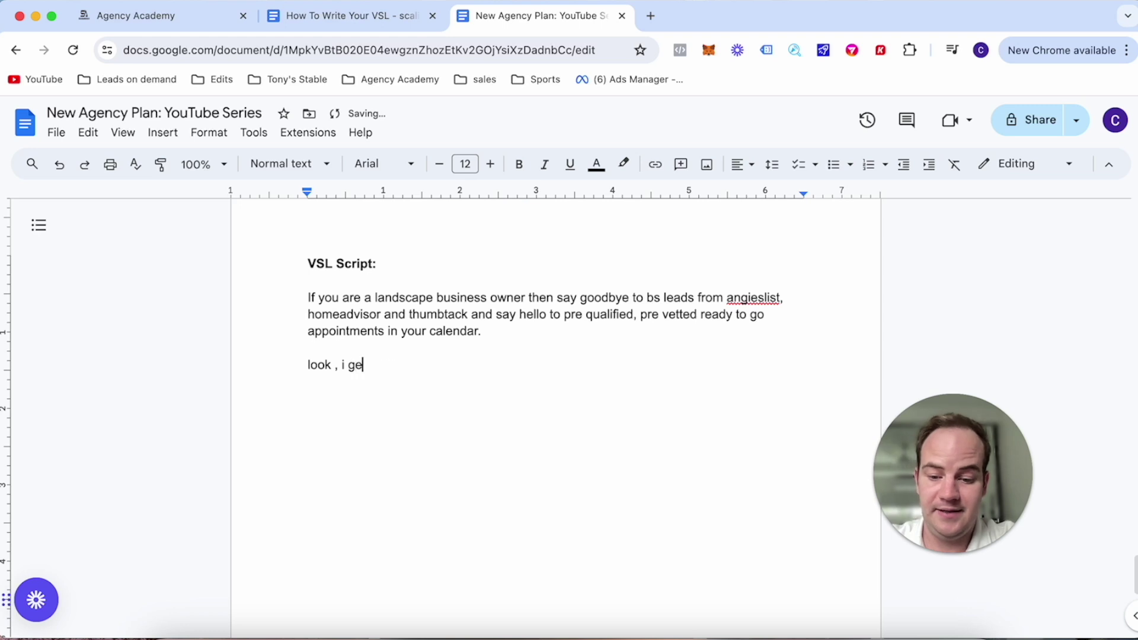
{"action": "type", "text": "t it. You are seeing "}
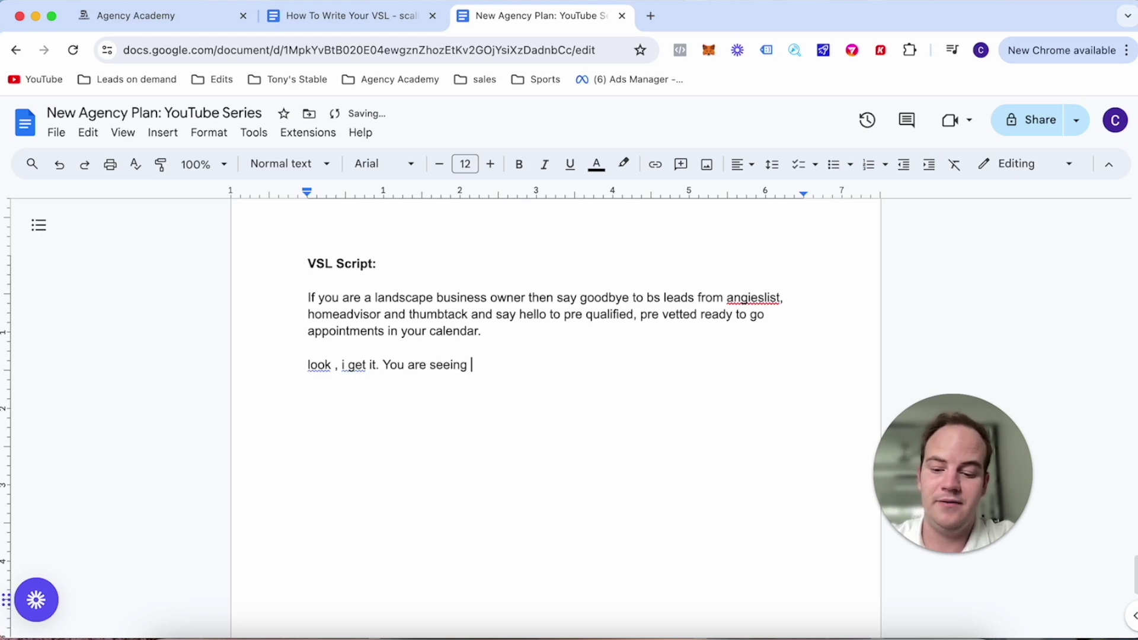
{"action": "type", "text": "an influx of"}
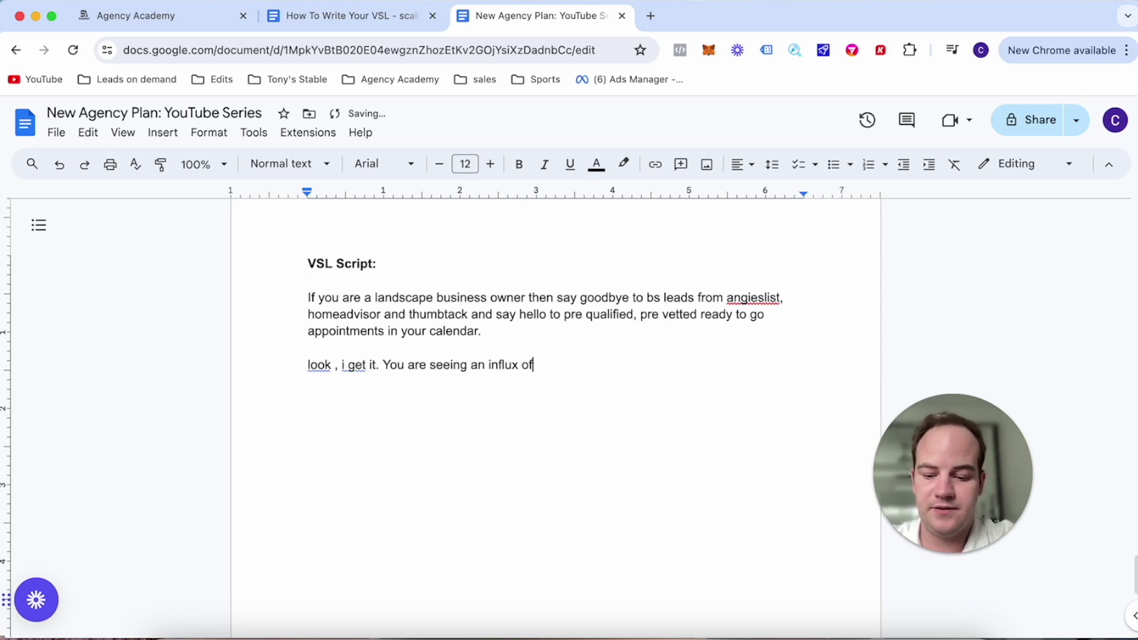
{"action": "type", "text": " fl"}
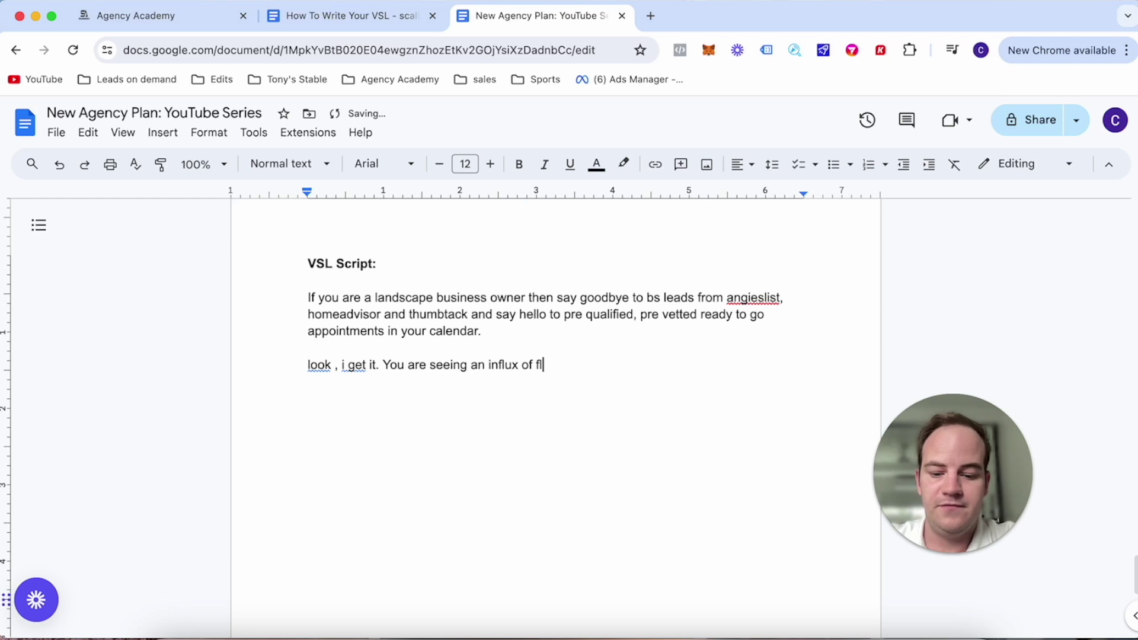
{"action": "type", "text": "y by n"}
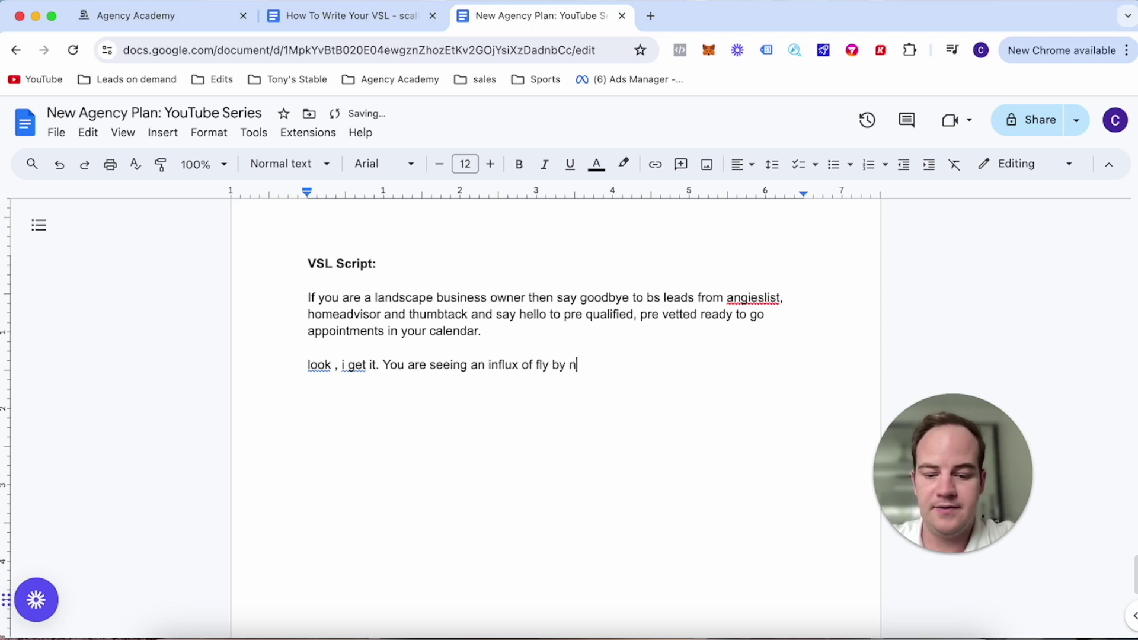
{"action": "type", "text": "ight agencies"}
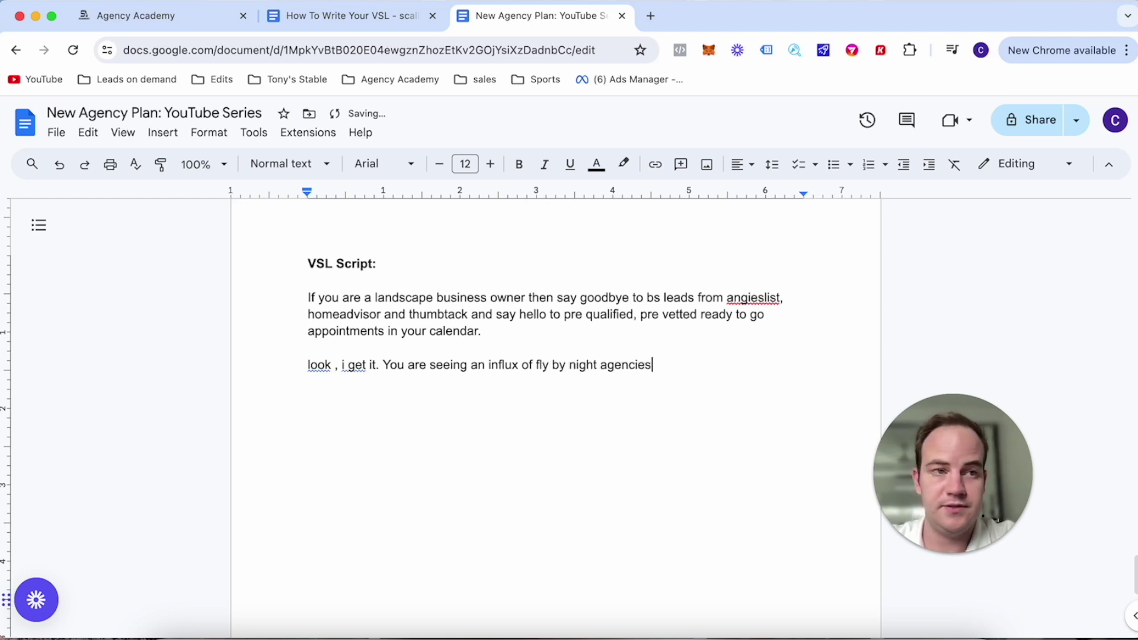
Continue the agencies sentence with "with bold claims and promises only to underdeliver", correcting the misspelled last word.
{"action": "type", "text": " with bold cla"}
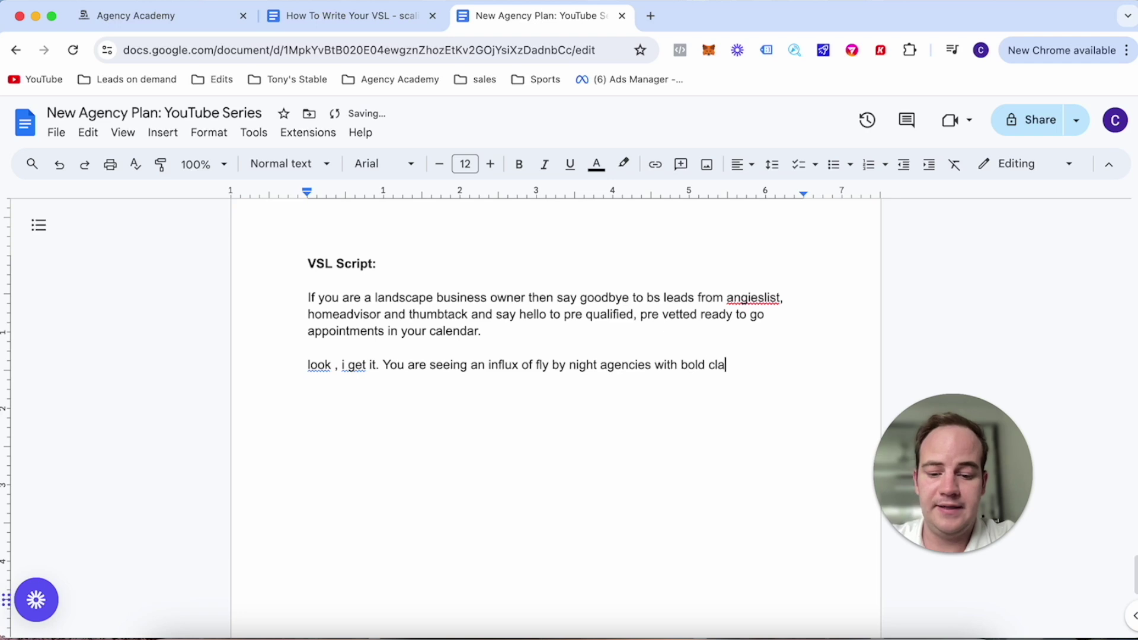
{"action": "type", "text": "ims and promis"}
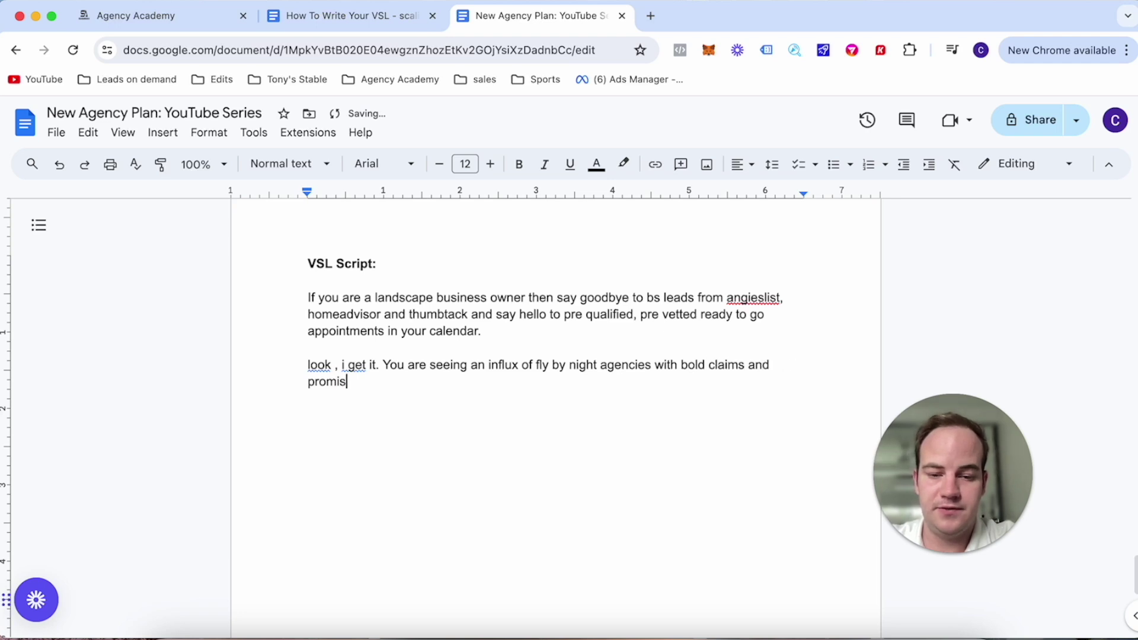
{"action": "type", "text": "es only to und"}
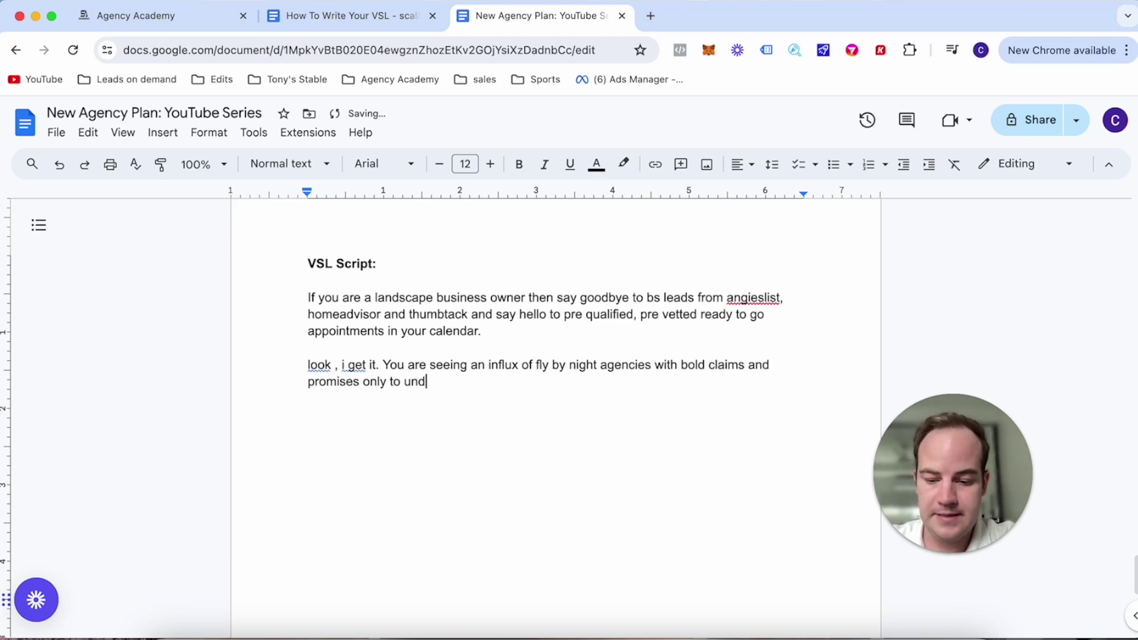
{"action": "type", "text": "erdelvier"}
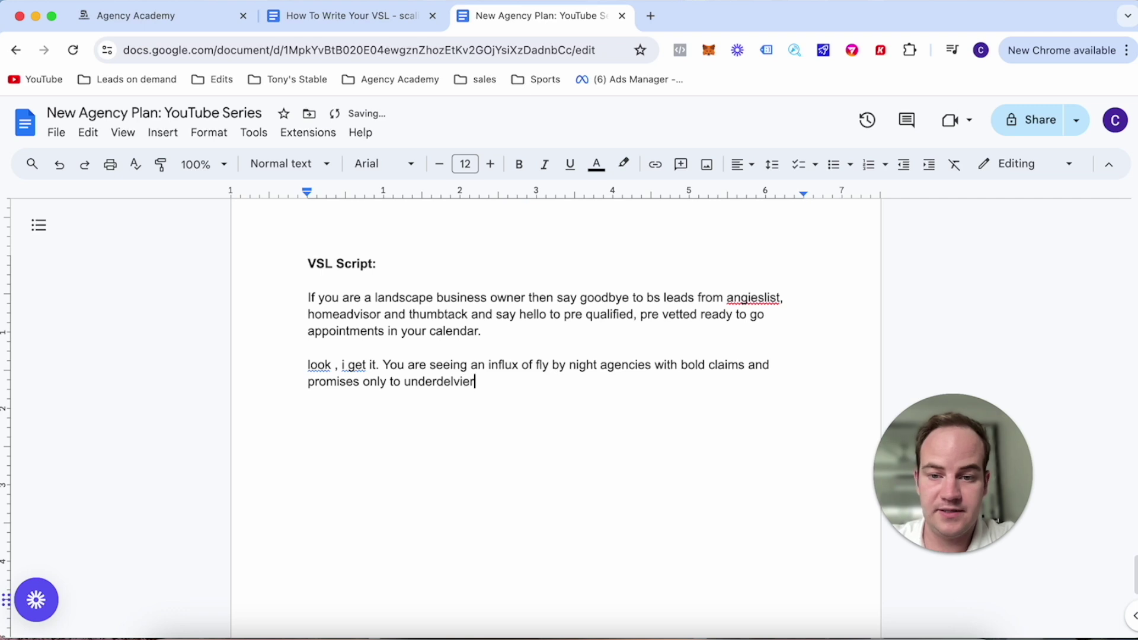
{"action": "key", "text": "BackSpace"}
{"action": "key", "text": "BackSpace"}
{"action": "key", "text": "BackSpace"}
{"action": "key", "text": "BackSpace"}
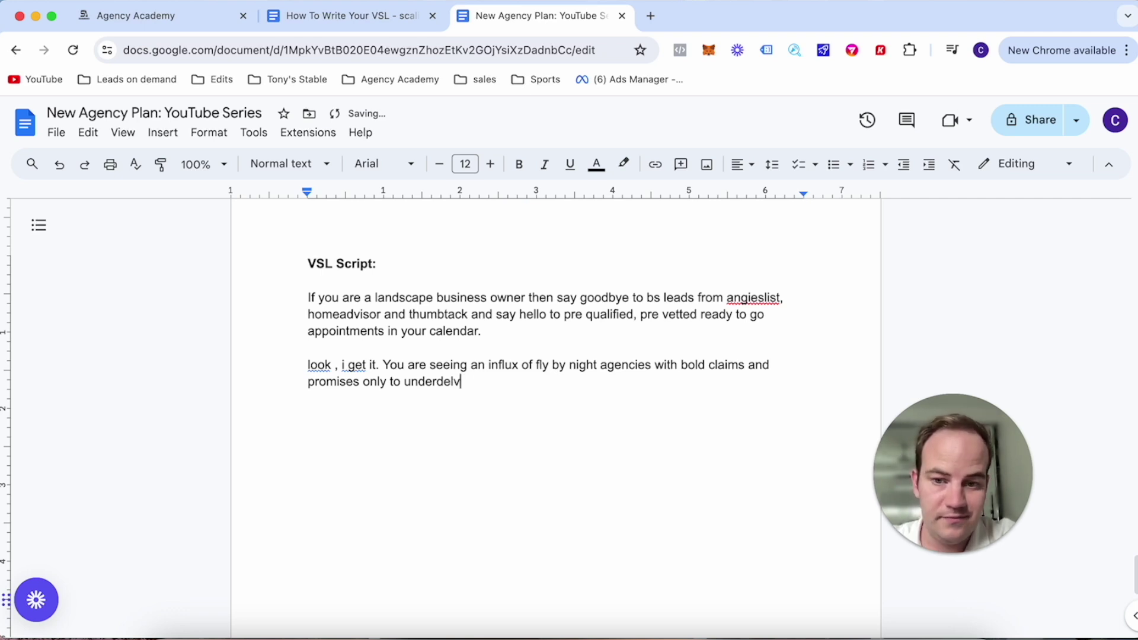
{"action": "key", "text": "BackSpace"}
{"action": "key", "text": "BackSpace"}
{"action": "type", "text": "liver"}
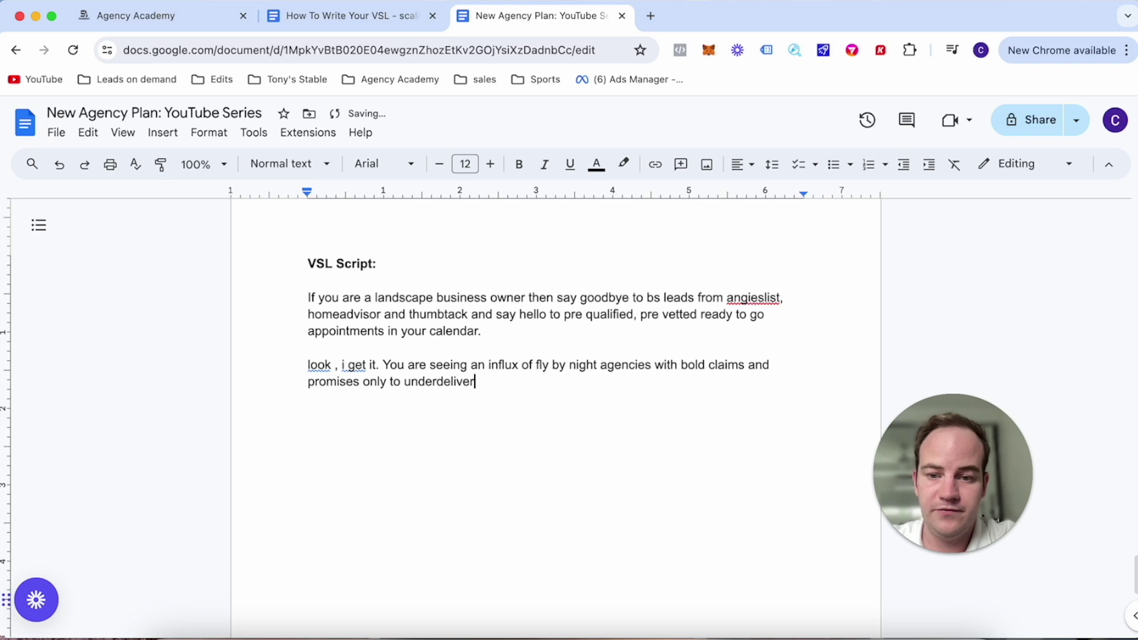
End that sentence with a period and start another with "Stop relying on agencies and lead service providers".
{"action": "type", "text": ". Stop rel"}
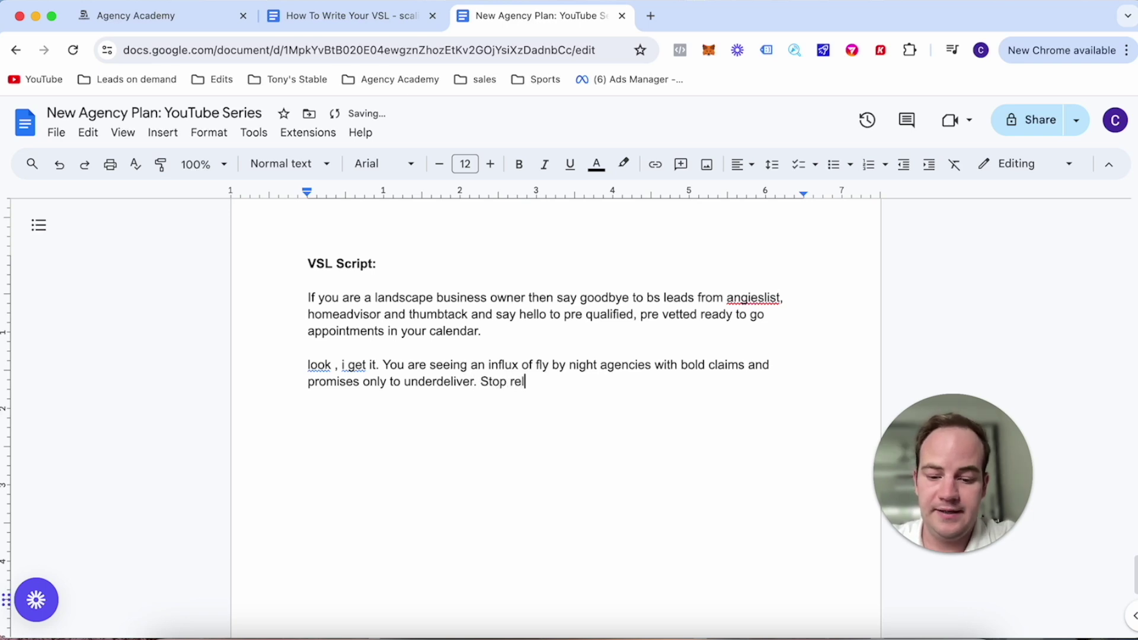
{"action": "type", "text": "ying on agencie"}
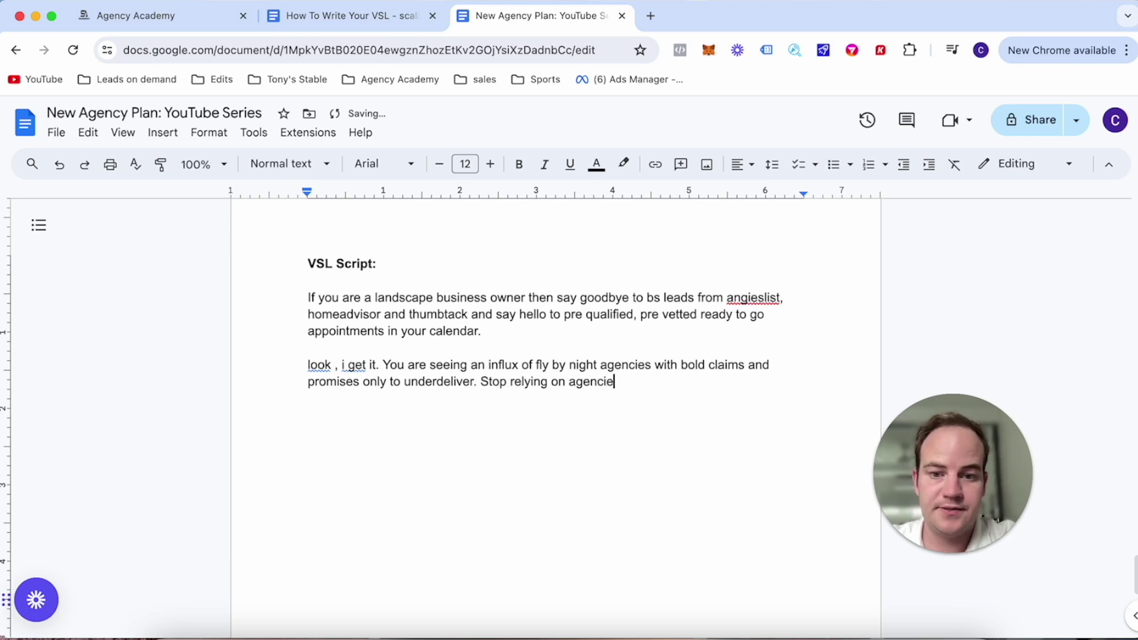
{"action": "type", "text": "s and lea"}
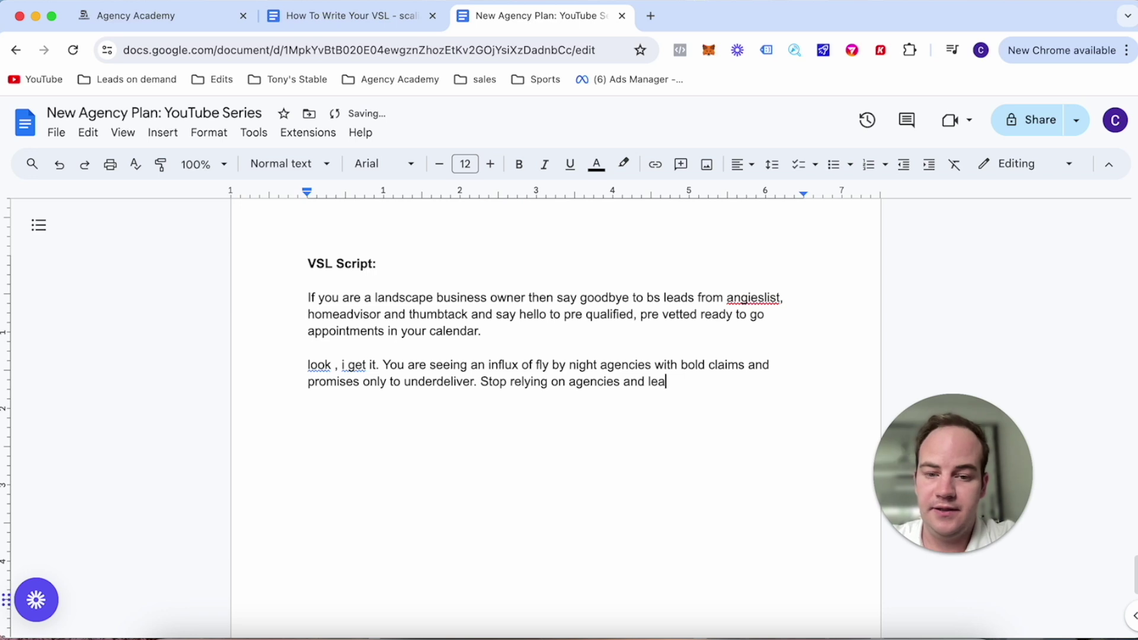
{"action": "type", "text": "d service p"}
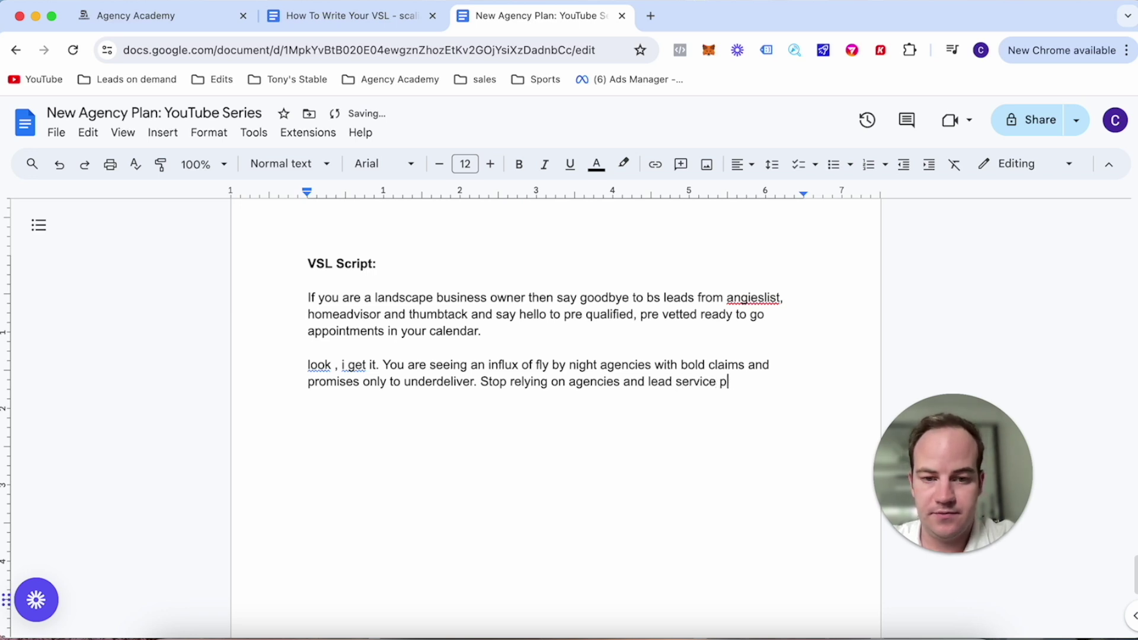
{"action": "type", "text": "rovidor"}
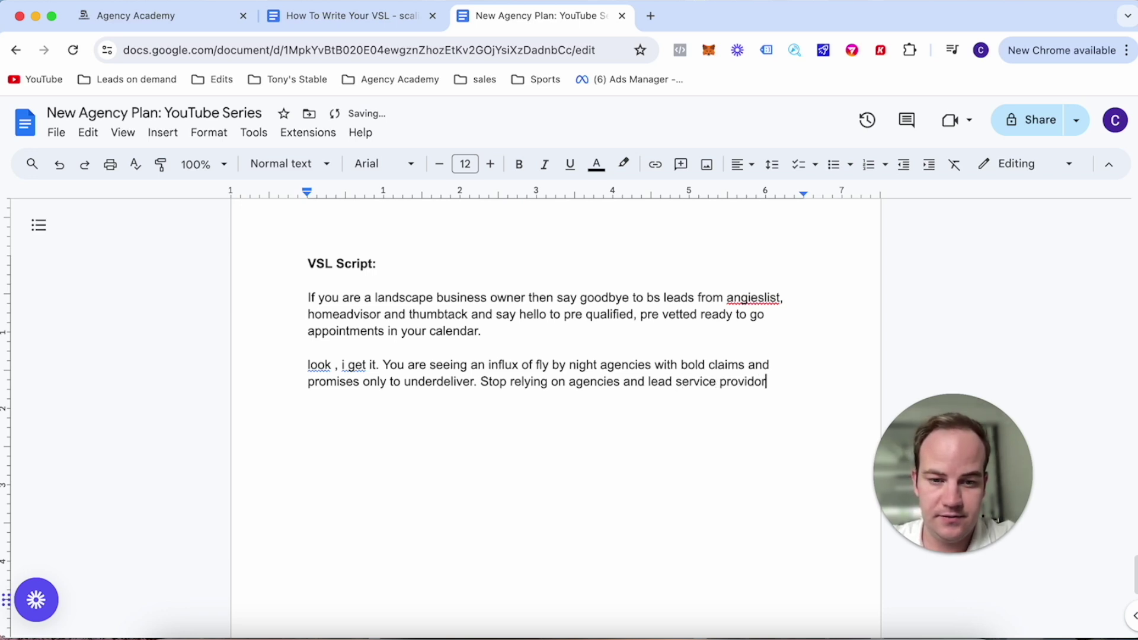
{"action": "type", "text": "s"}
{"action": "key", "text": "BackSpace"}
{"action": "key", "text": "BackSpace"}
{"action": "key", "text": "BackSpace"}
{"action": "type", "text": "ers "}
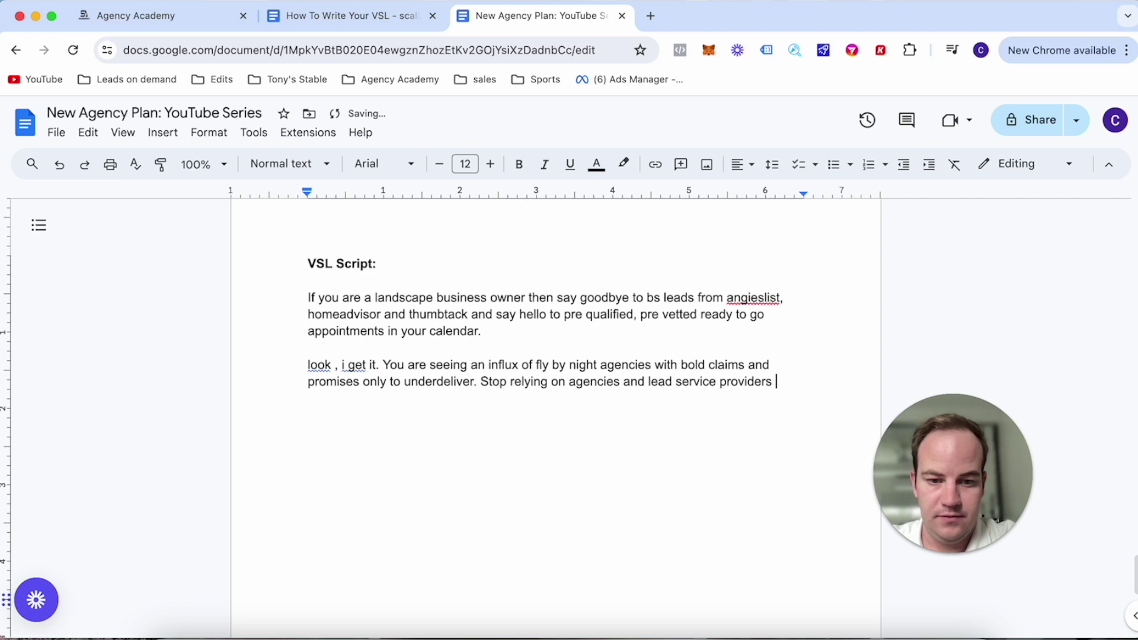
Continue the sentence with "and let us come into your business, build the entire system out for you, and".
{"action": "type", "text": "and let us "}
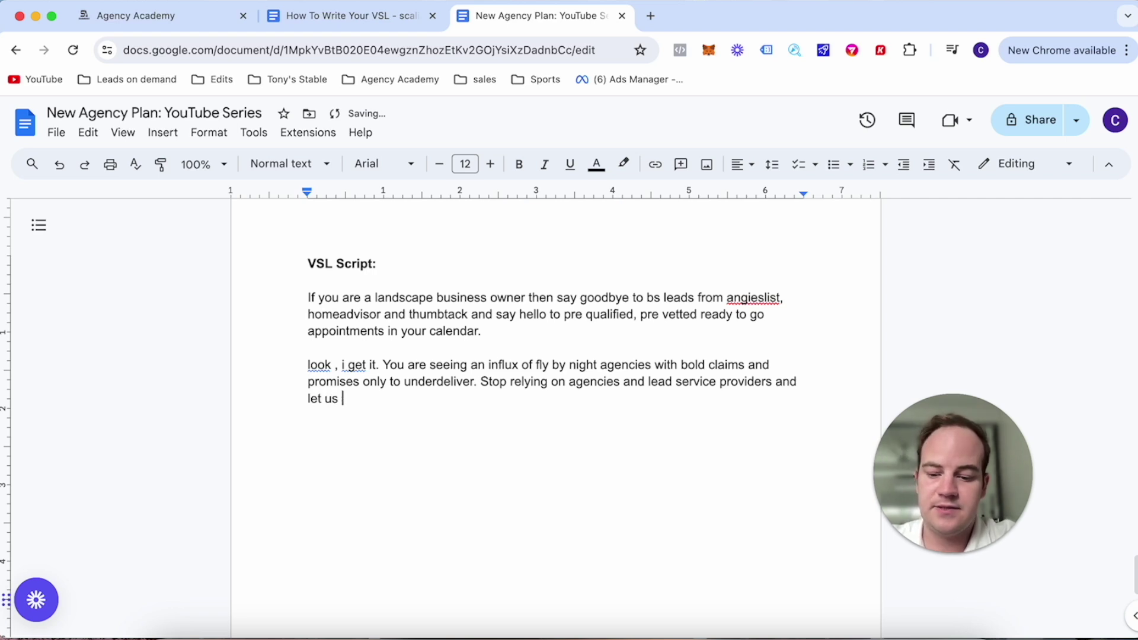
{"action": "type", "text": "come into your "}
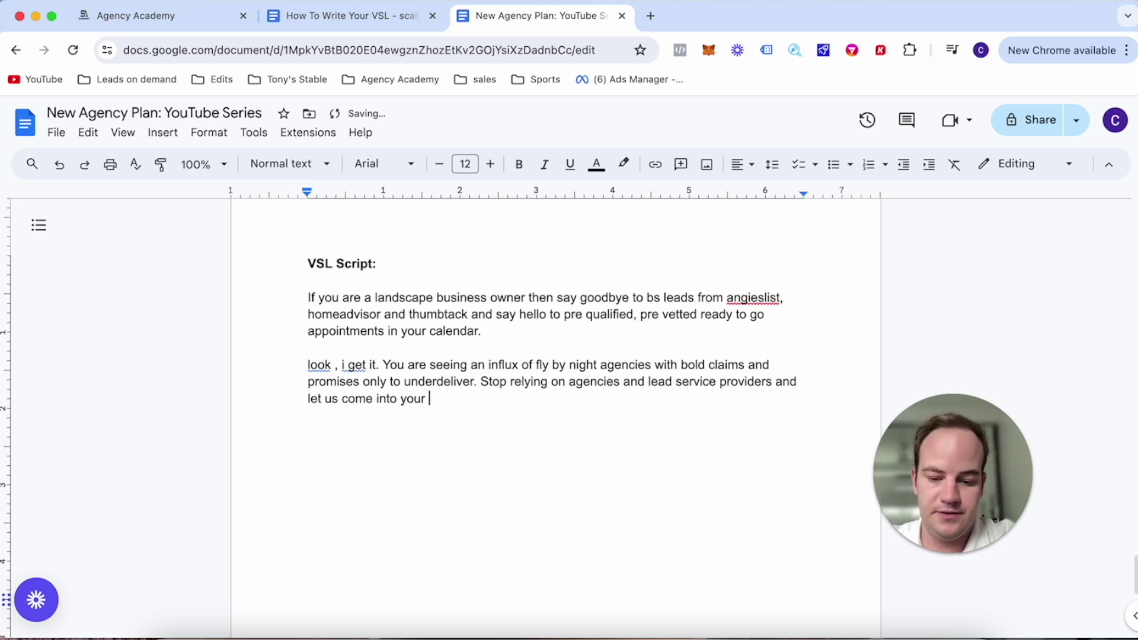
{"action": "type", "text": "business, build the"}
{"action": "type", "text": "ent"}
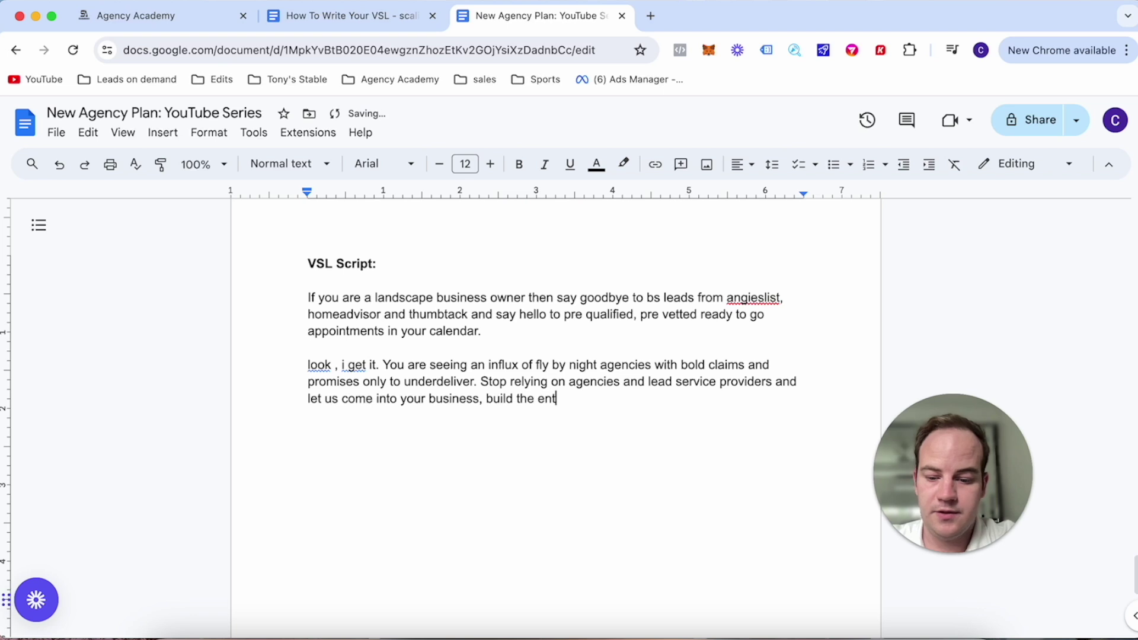
{"action": "type", "text": "ire syst"}
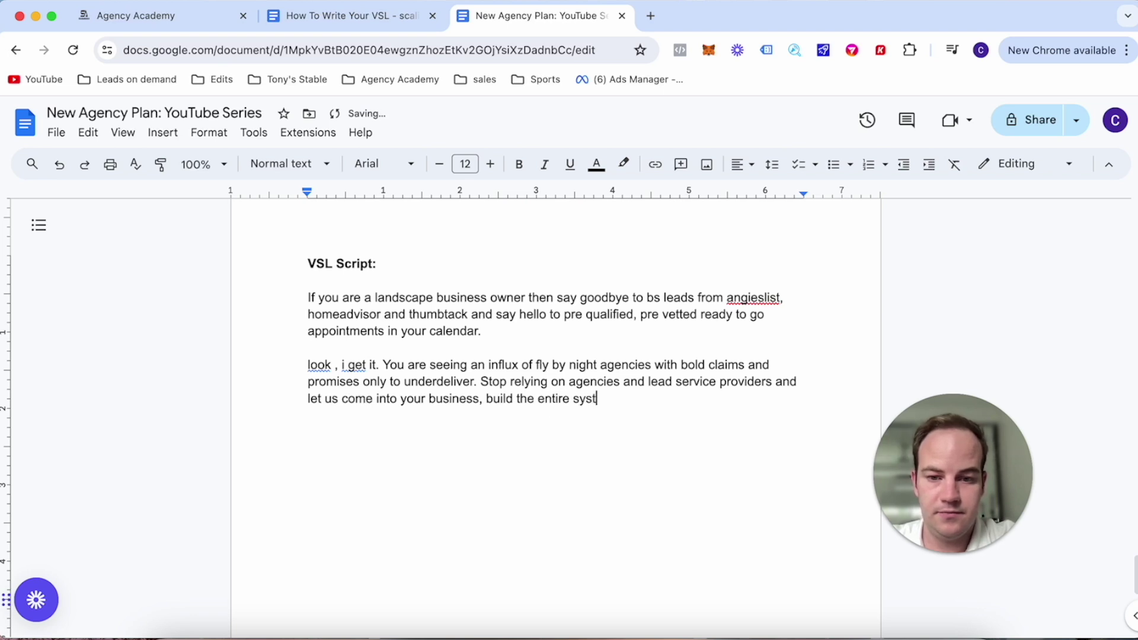
{"action": "type", "text": "em out for yo"}
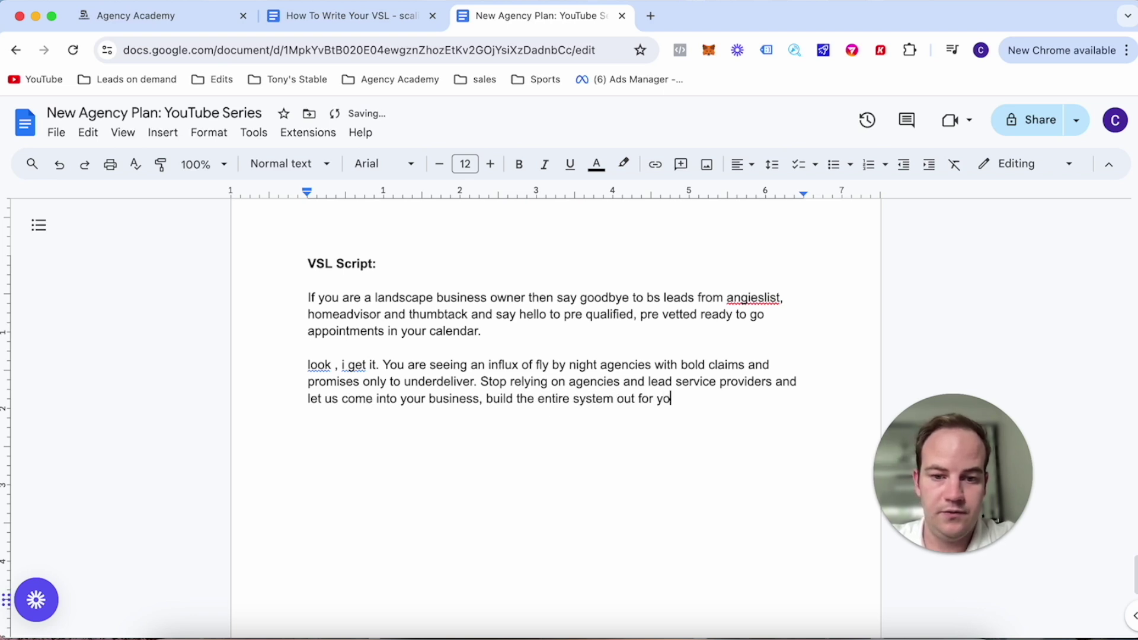
{"action": "type", "text": "u, and l"}
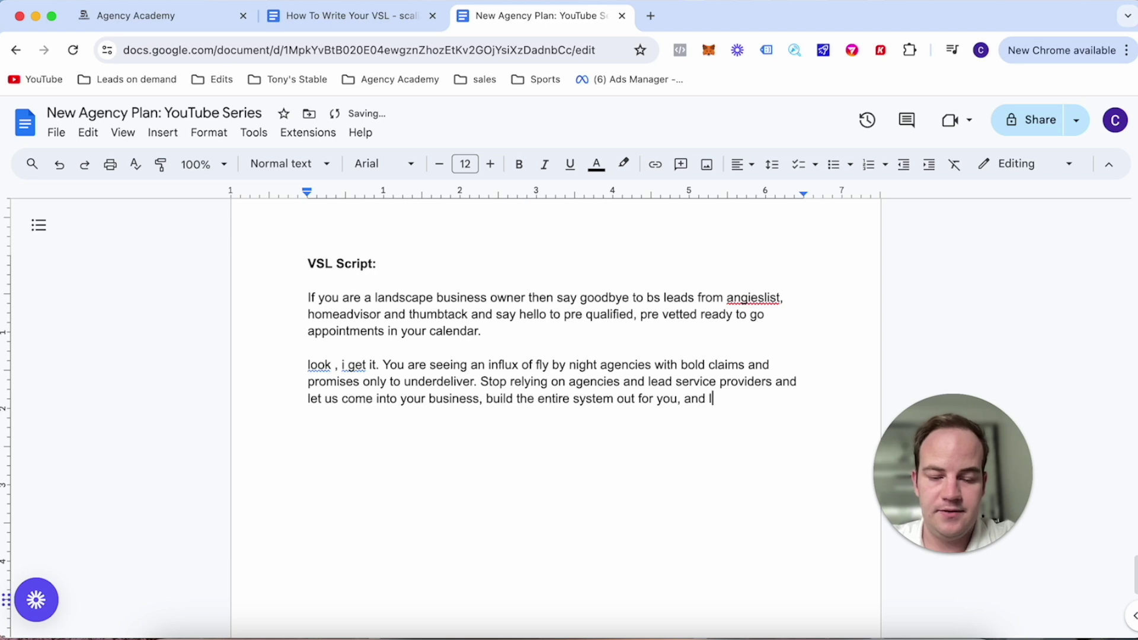
Continue the sentence in the second paragraph with "let us handle each enquiry so you only speak with".
{"action": "type", "text": "et us handle"}
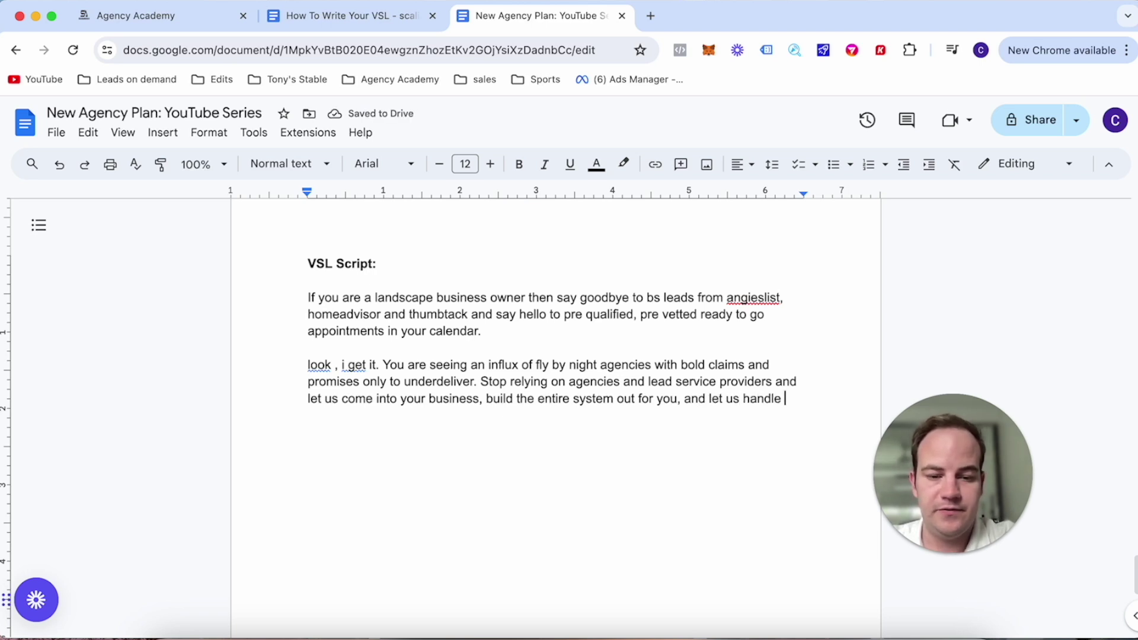
{"action": "type", "text": " eac"}
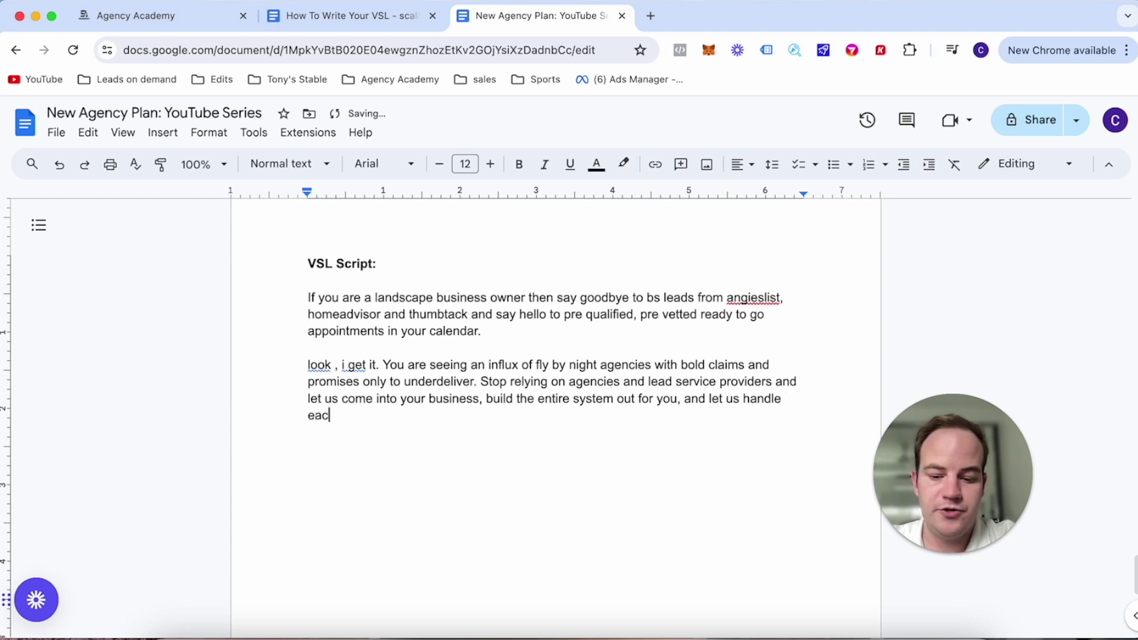
{"action": "type", "text": "h enquiry "}
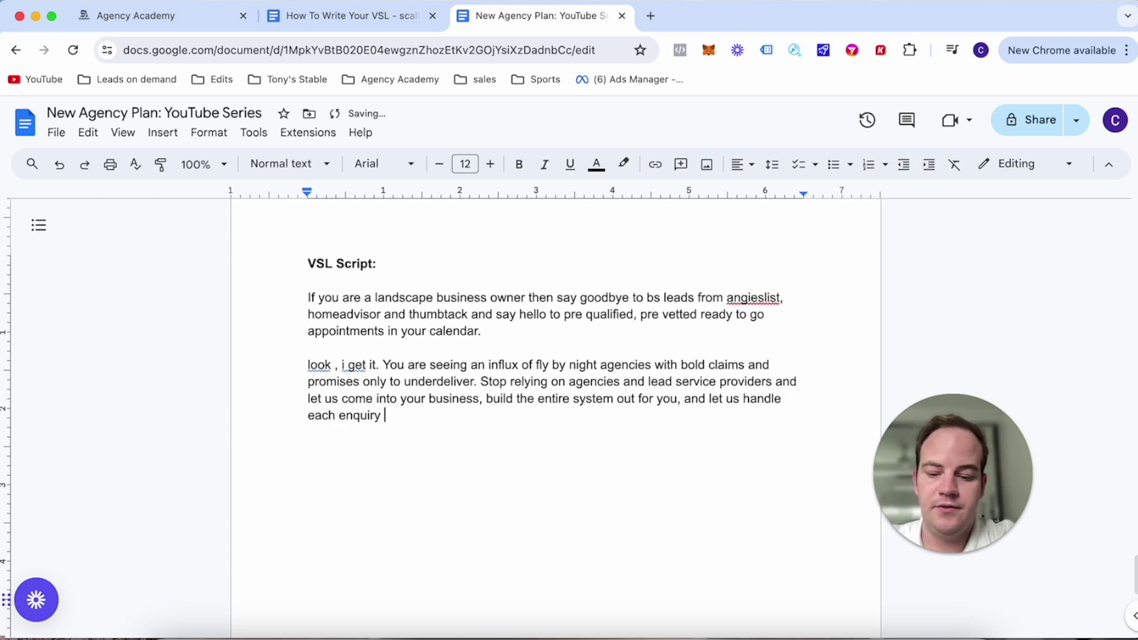
{"action": "type", "text": "so you only "}
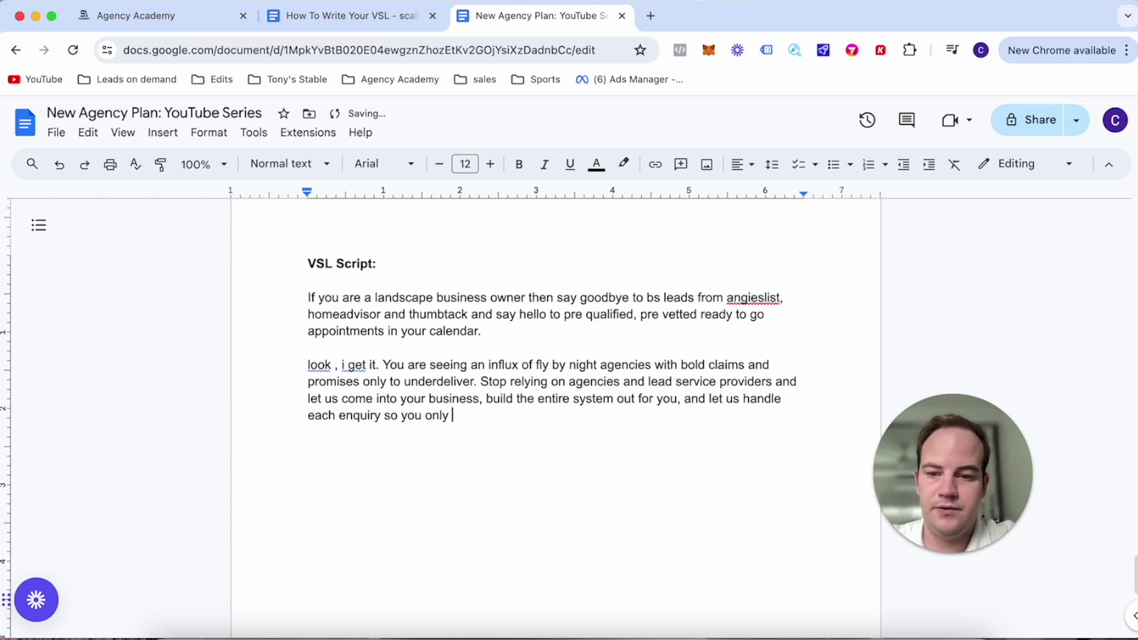
{"action": "type", "text": "speak with "}
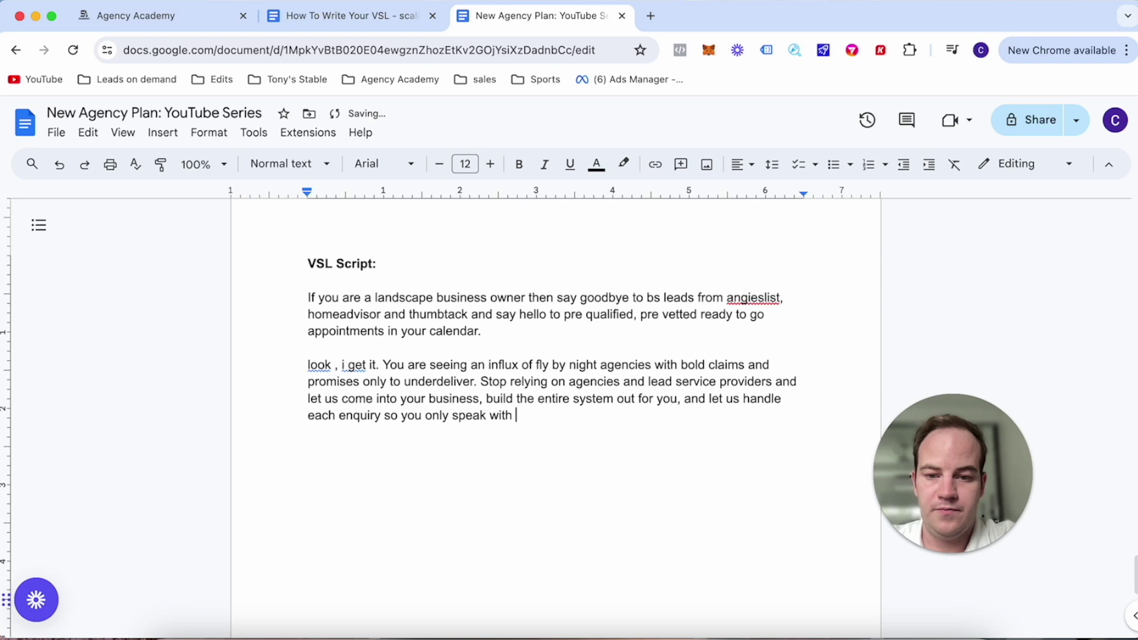
Extend the sentence with "prequalifed people ready to book with you".
{"action": "type", "text": "prequalif"}
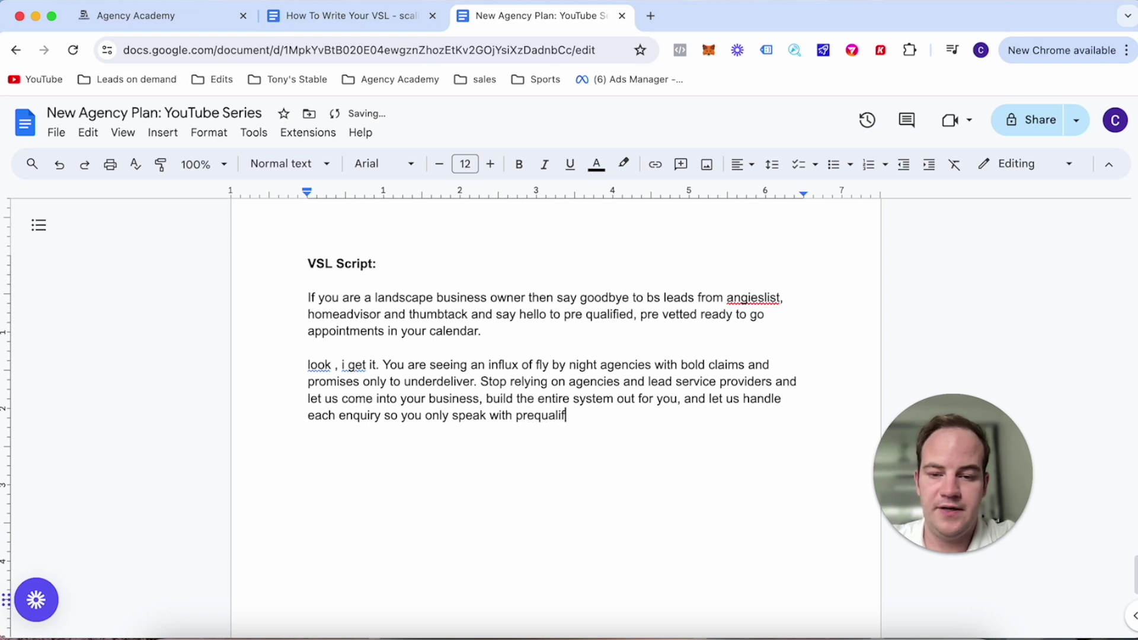
{"action": "type", "text": "ed peo"}
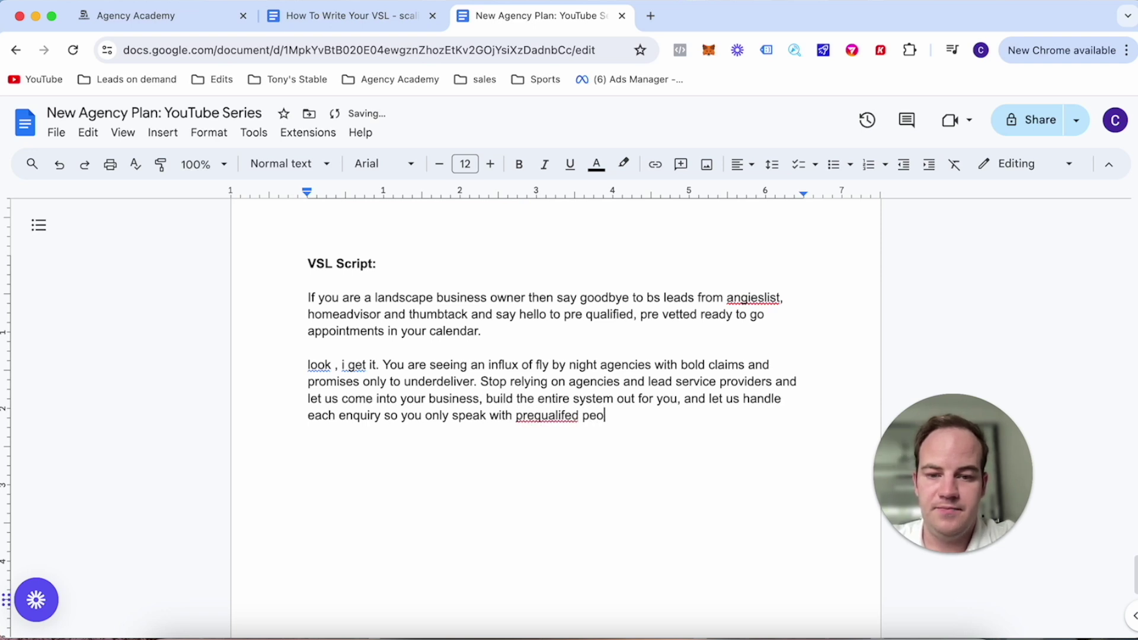
{"action": "type", "text": "ple ready to "}
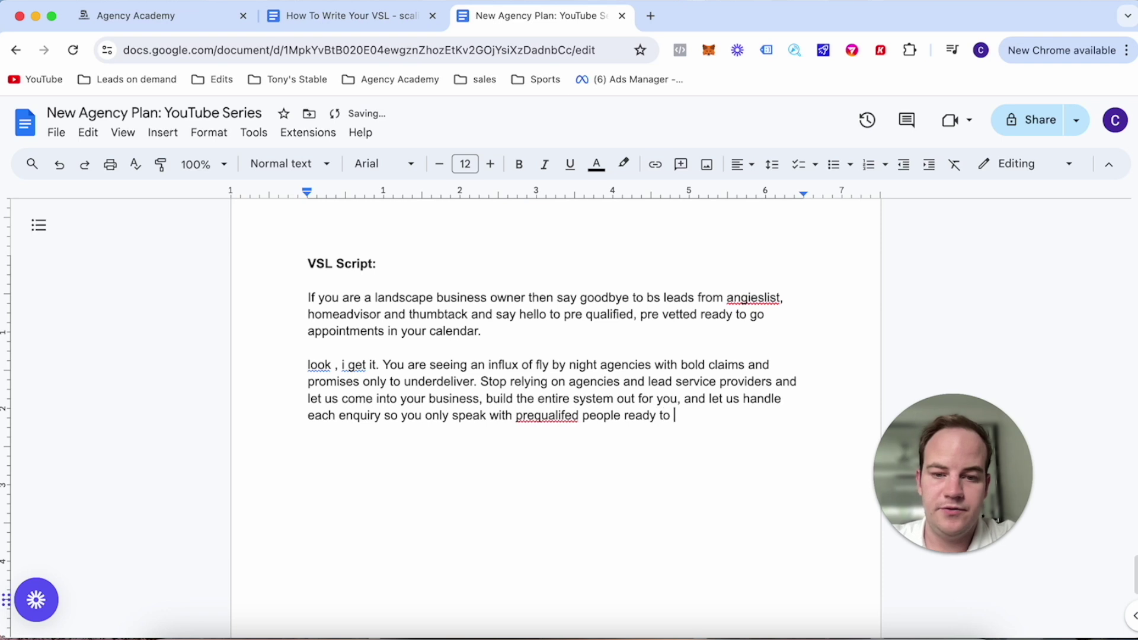
{"action": "type", "text": "book "}
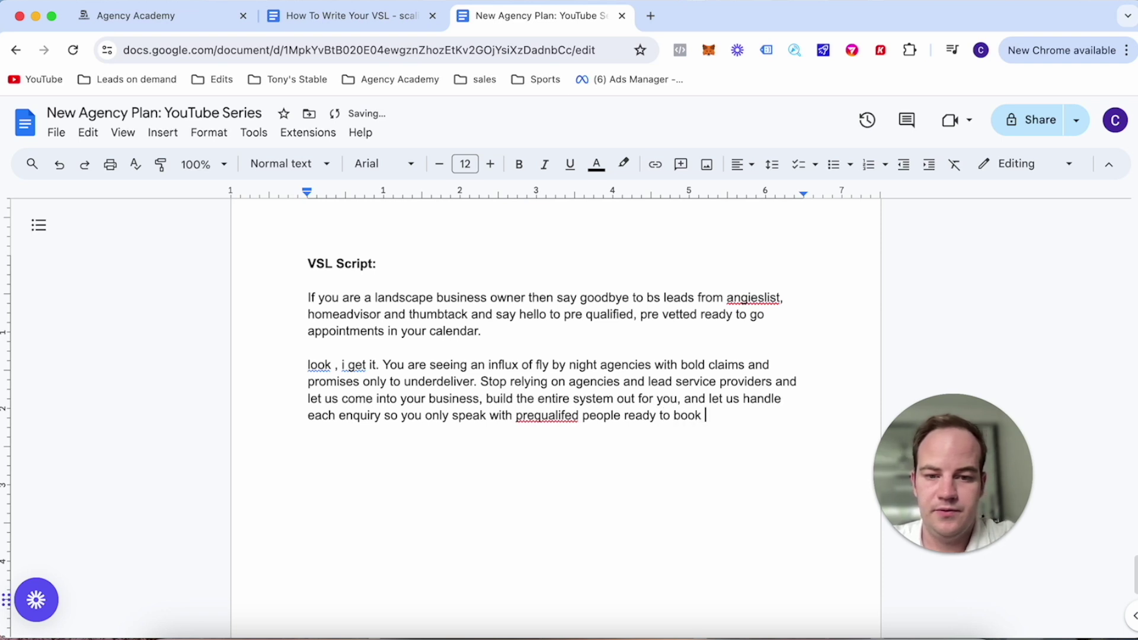
{"action": "type", "text": "with you"}
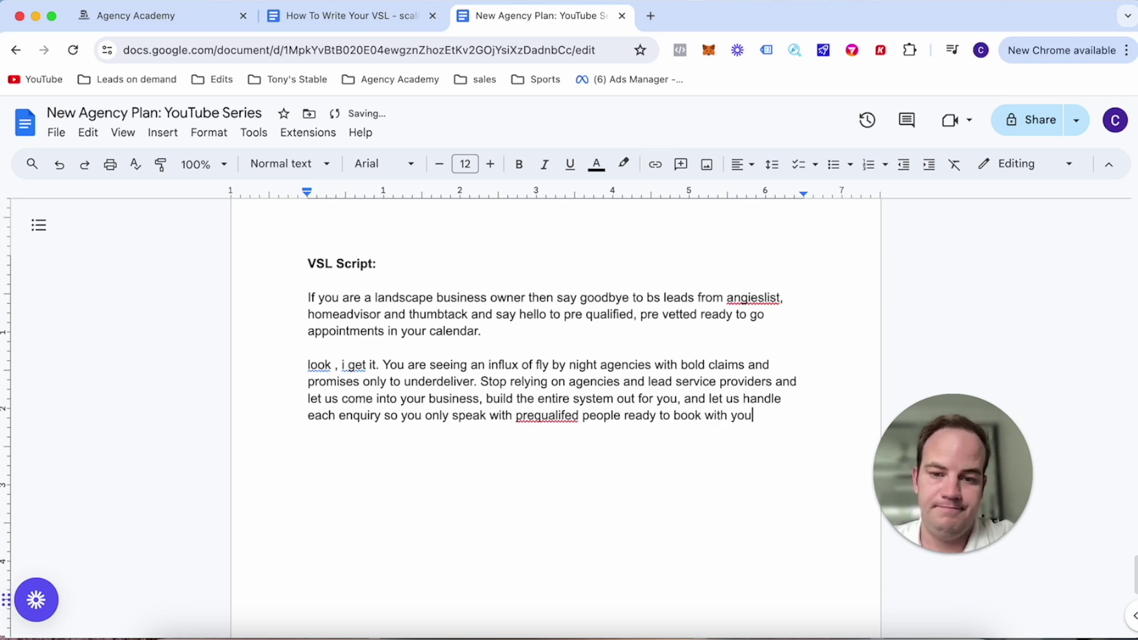
Correct "prequalifed" to "pre qualified", capitalize the "i" in "i get it", and remove the space before it.
{"action": "left_click", "coordinate": [566, 415]}
{"action": "left_click", "coordinate": [574, 394]}
{"action": "left_click", "coordinate": [345, 366]}
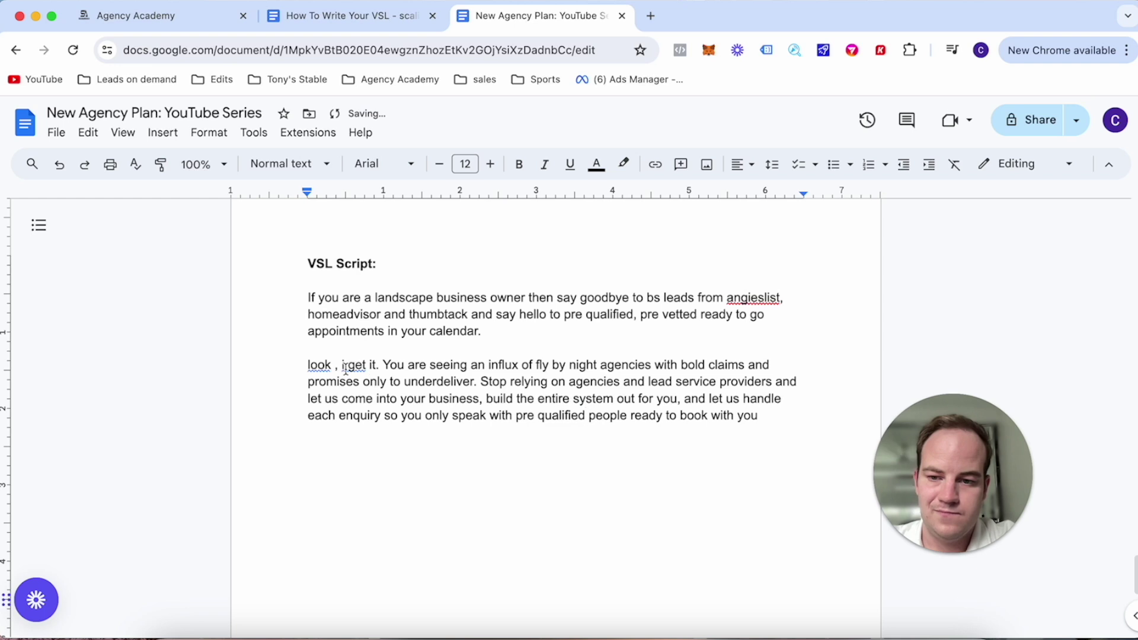
{"action": "left_click", "coordinate": [355, 346]}
{"action": "left_click", "coordinate": [344, 362]}
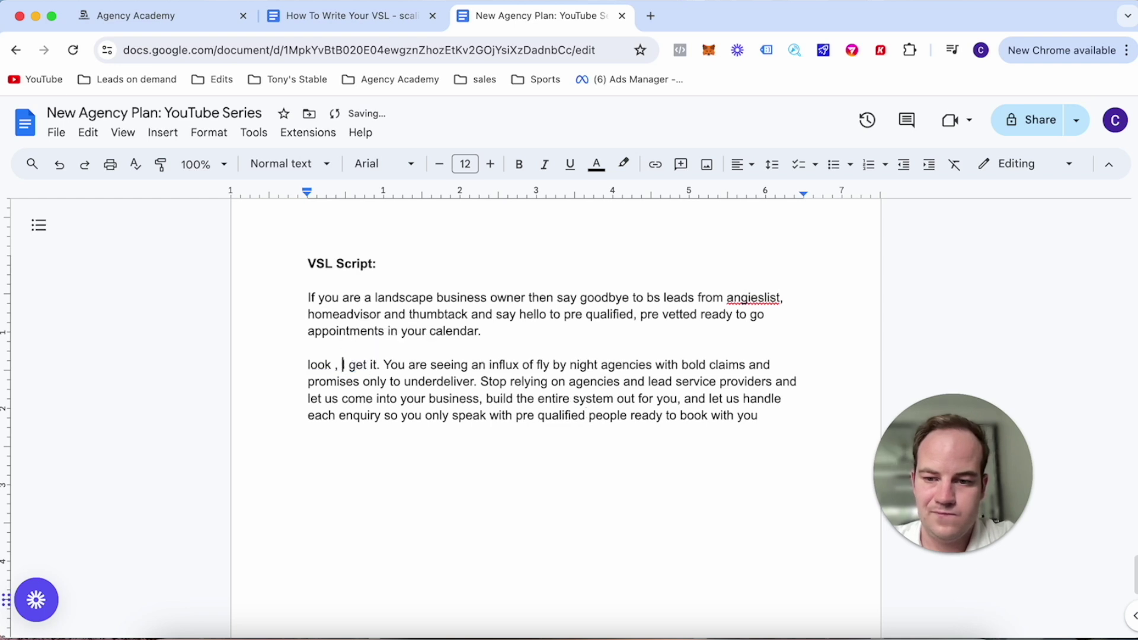
{"action": "key", "text": "BackSpace"}
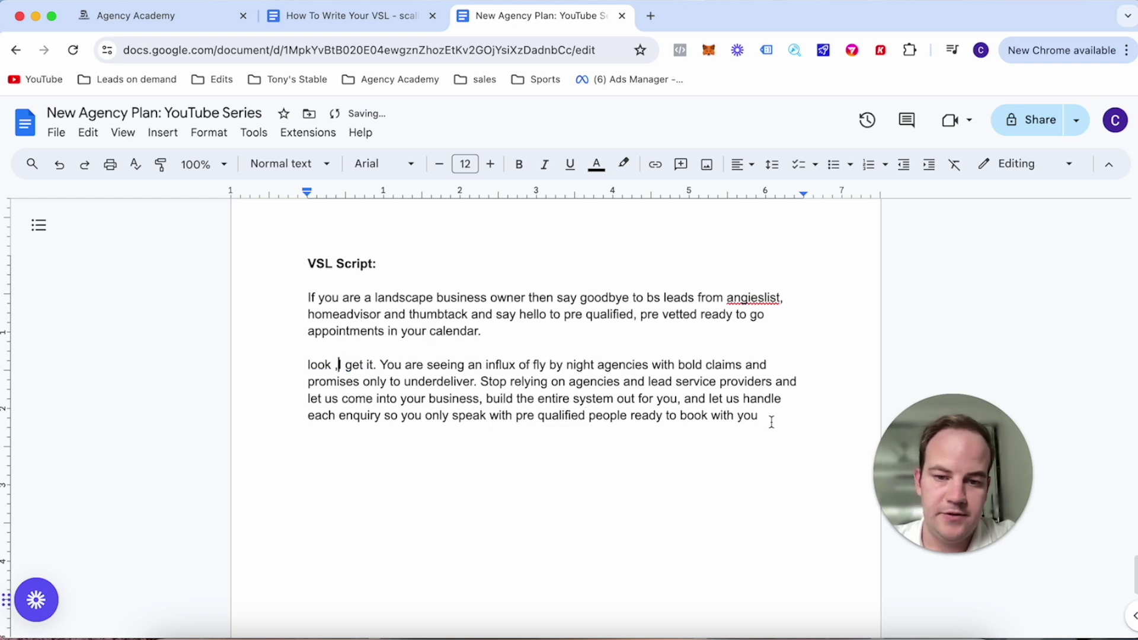
End the second paragraph with a period and change its wording to "prequalified" and "inquiry".
{"action": "type", "text": "."}
{"action": "key", "text": "Return"}
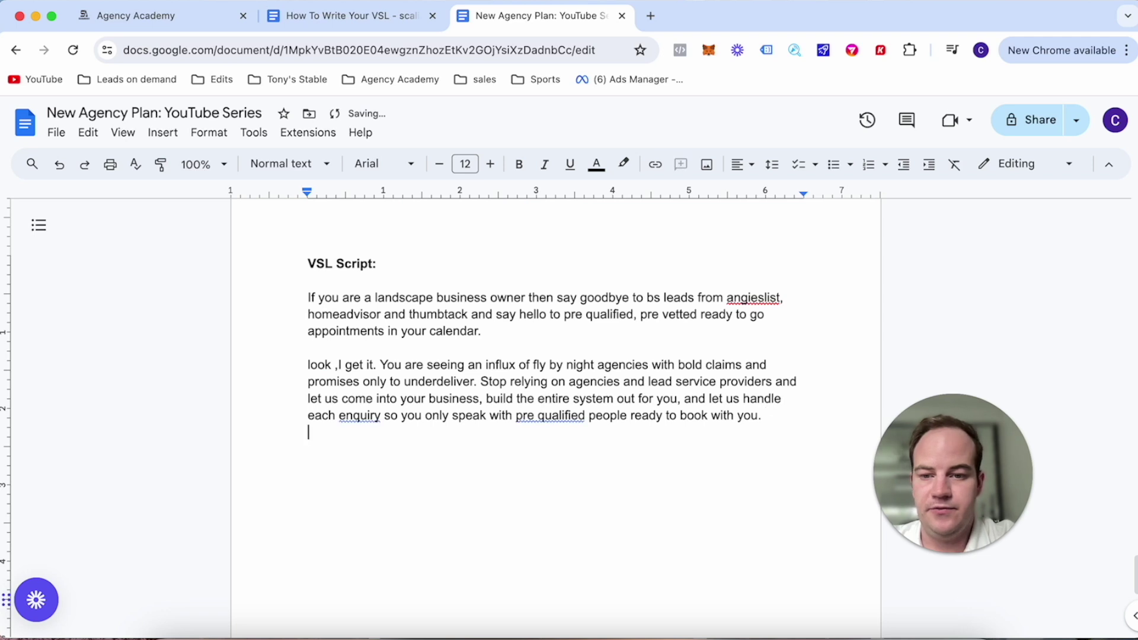
{"action": "left_click", "coordinate": [552, 414]}
{"action": "left_click", "coordinate": [542, 393]}
{"action": "left_click", "coordinate": [370, 415]}
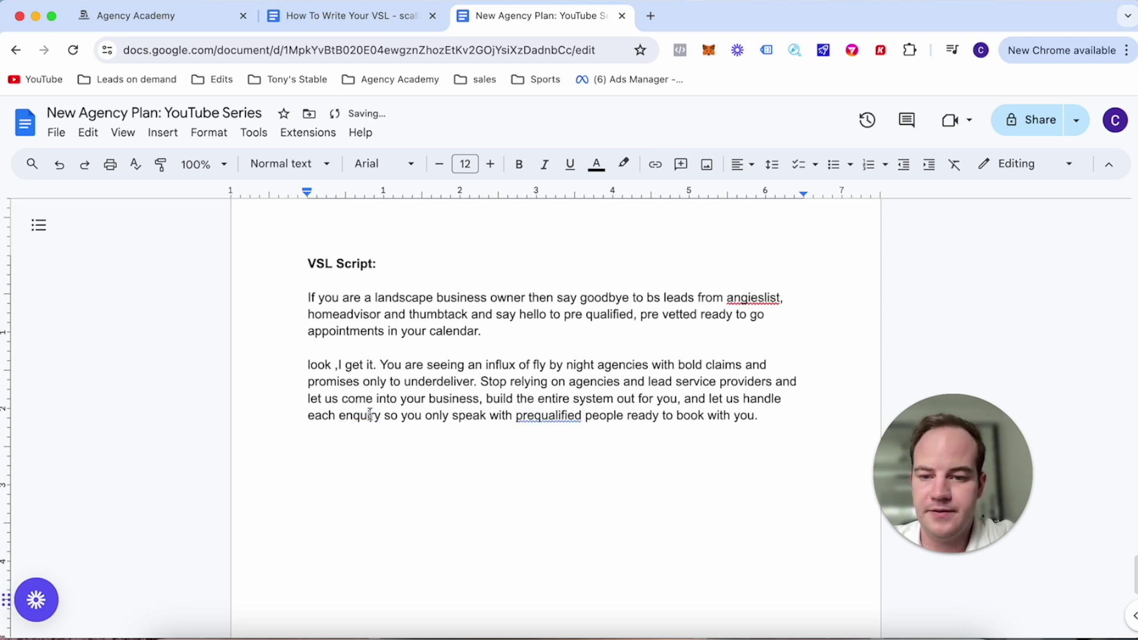
{"action": "left_click", "coordinate": [347, 414]}
{"action": "key", "text": "BackSpace"}
{"action": "type", "text": "i"}
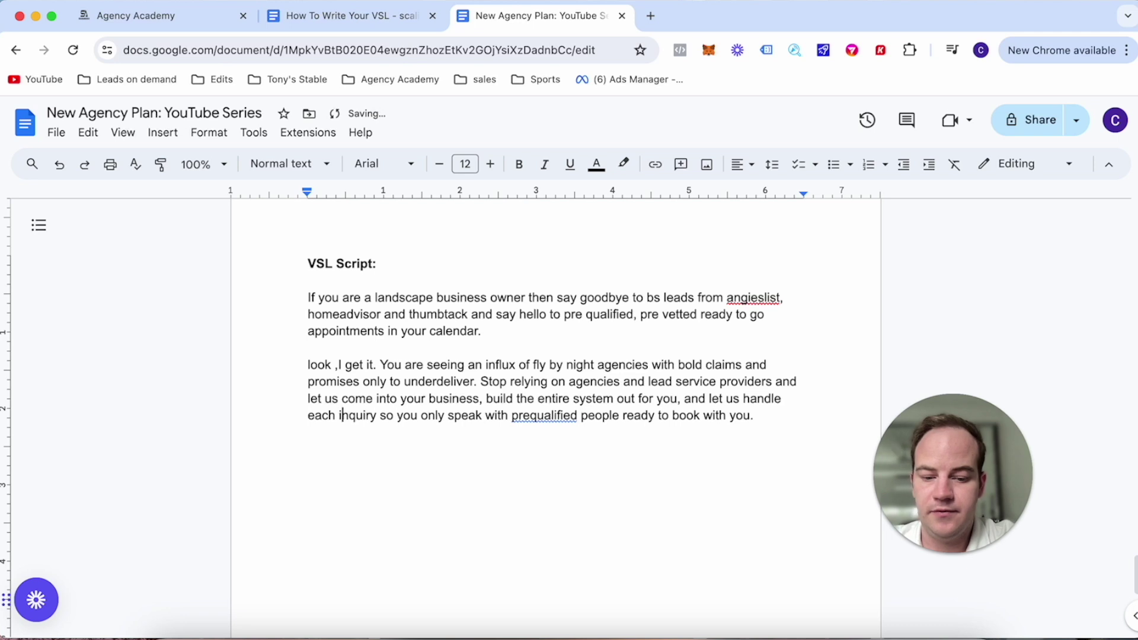
Begin the script's third paragraph with "The way people are finding your business".
{"action": "left_click", "coordinate": [371, 454]}
{"action": "type", "text": "The "}
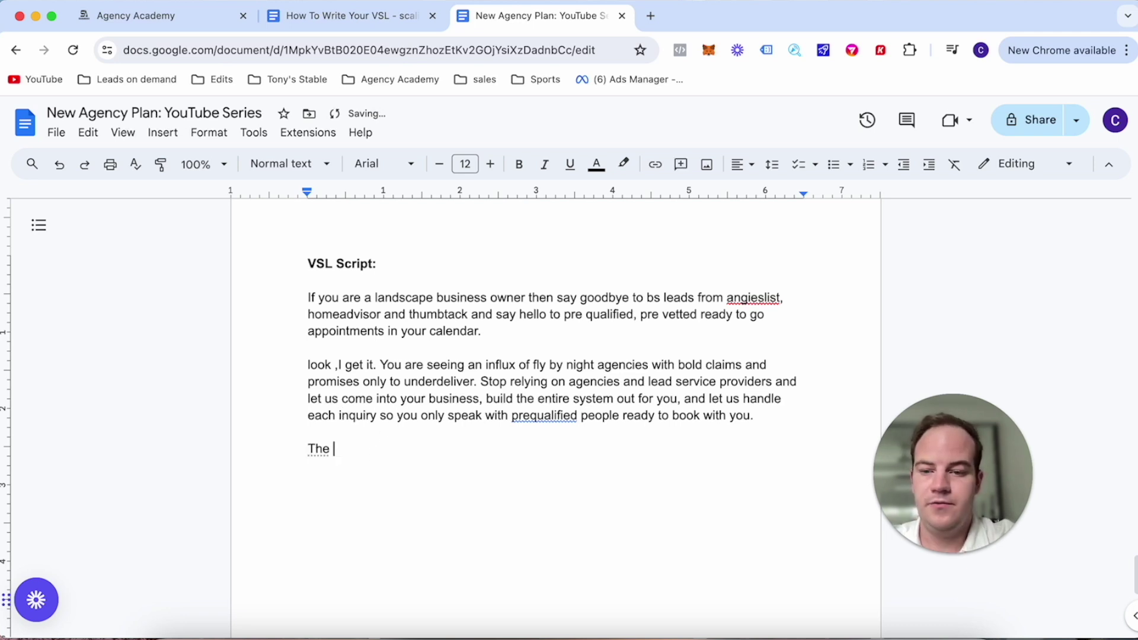
{"action": "type", "text": "way people are fi"}
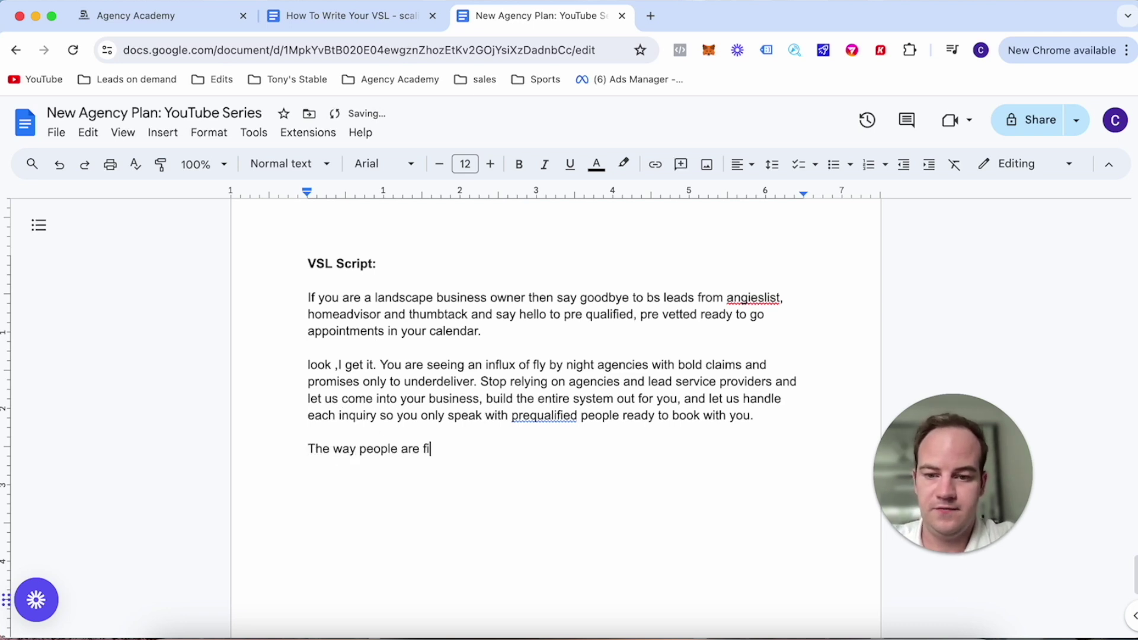
{"action": "type", "text": "nding you"}
{"action": "key", "text": "BackSpace"}
{"action": "key", "text": "BackSpace"}
{"action": "type", "text": "yo"}
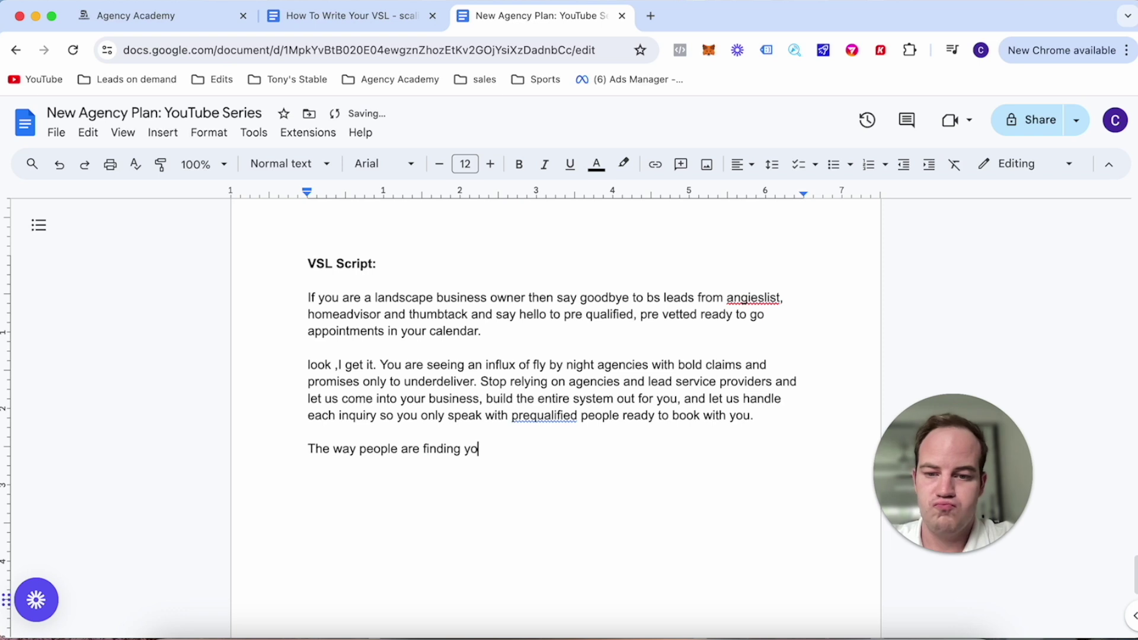
{"action": "type", "text": "ur busines"}
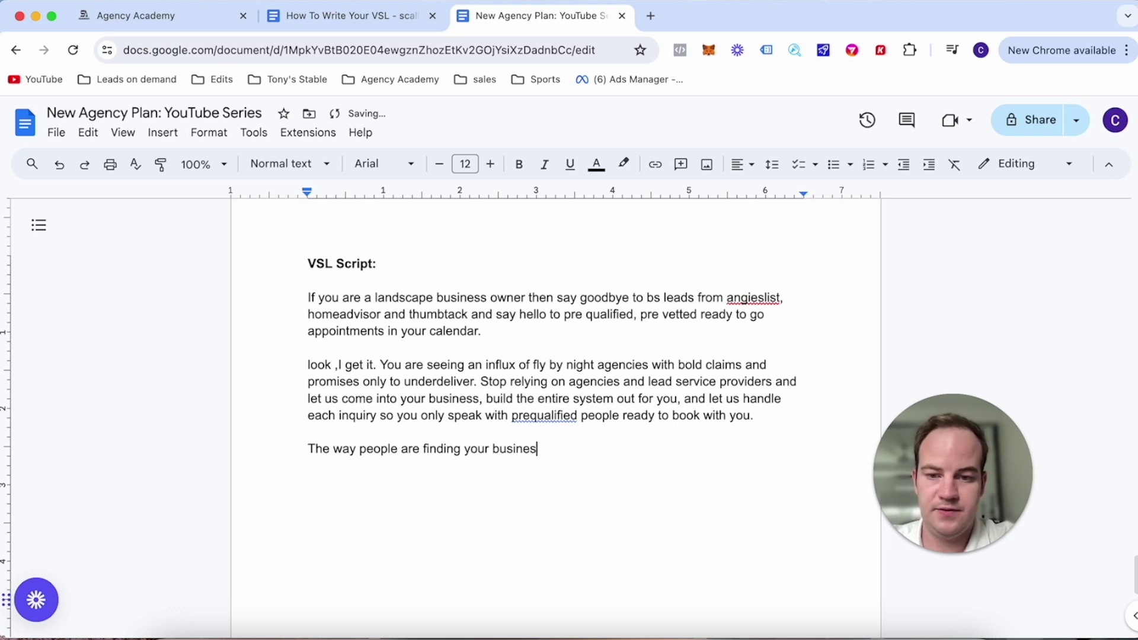
Complete the sentence with "and choosing who to work with is changing." and start another with "You need to own".
{"action": "type", "text": "s and choos"}
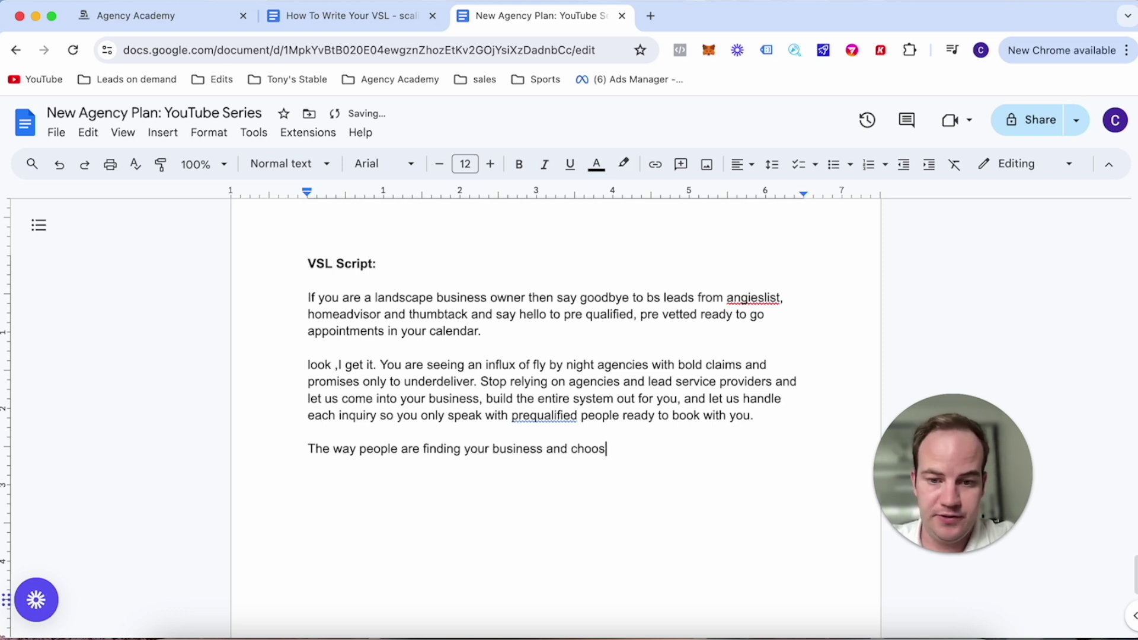
{"action": "type", "text": "ing who to w"}
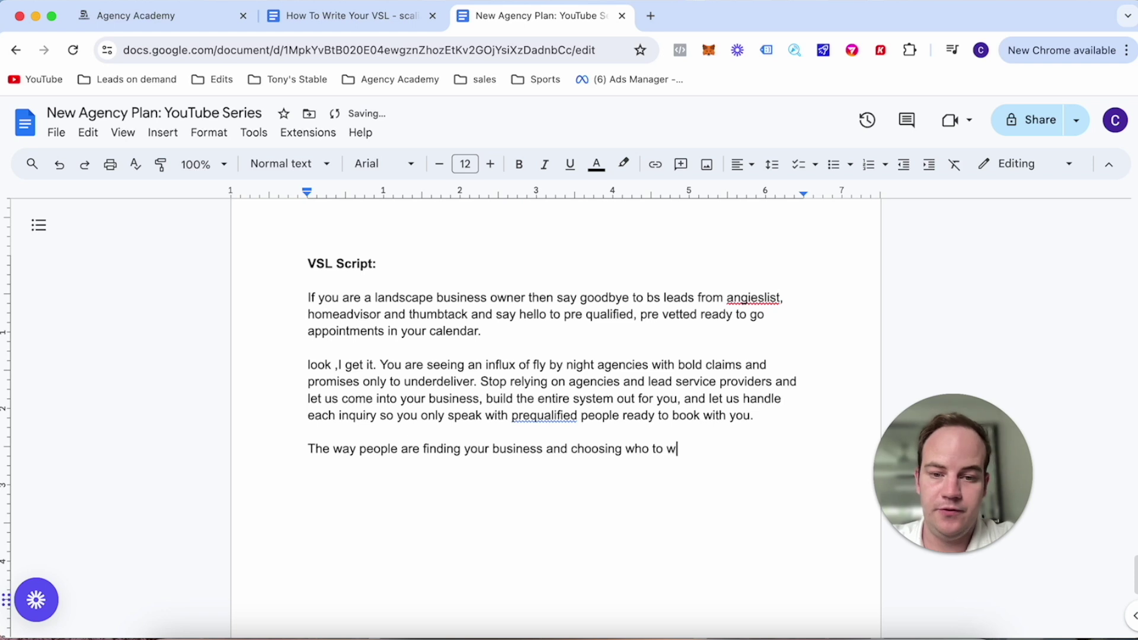
{"action": "type", "text": "ork with is "}
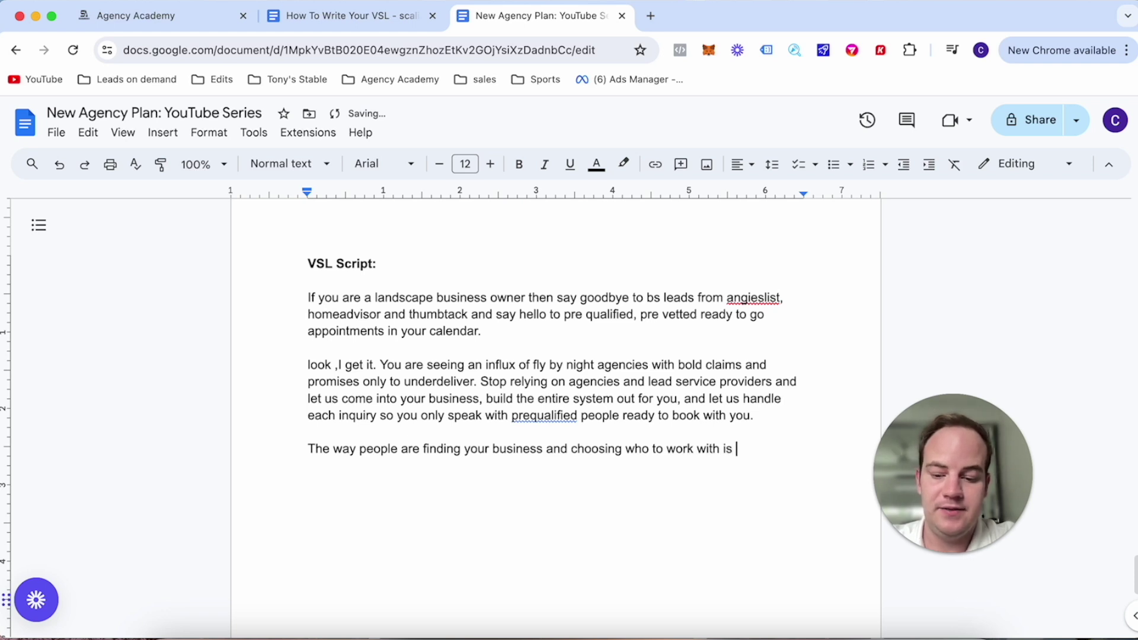
{"action": "type", "text": "chan"}
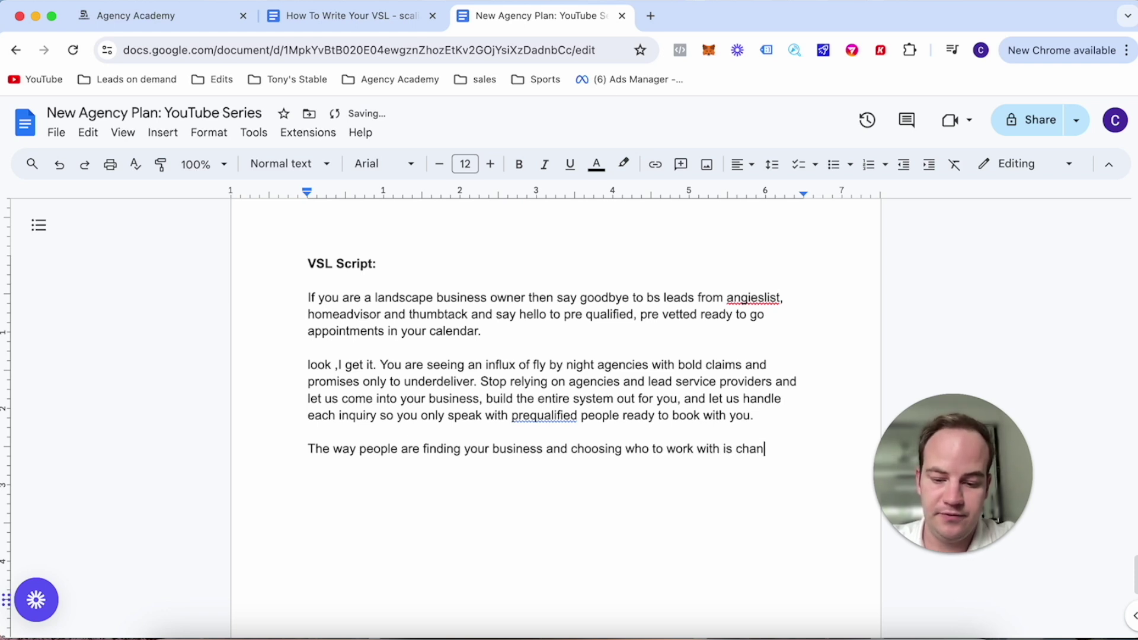
{"action": "type", "text": "ging. You need to own t"}
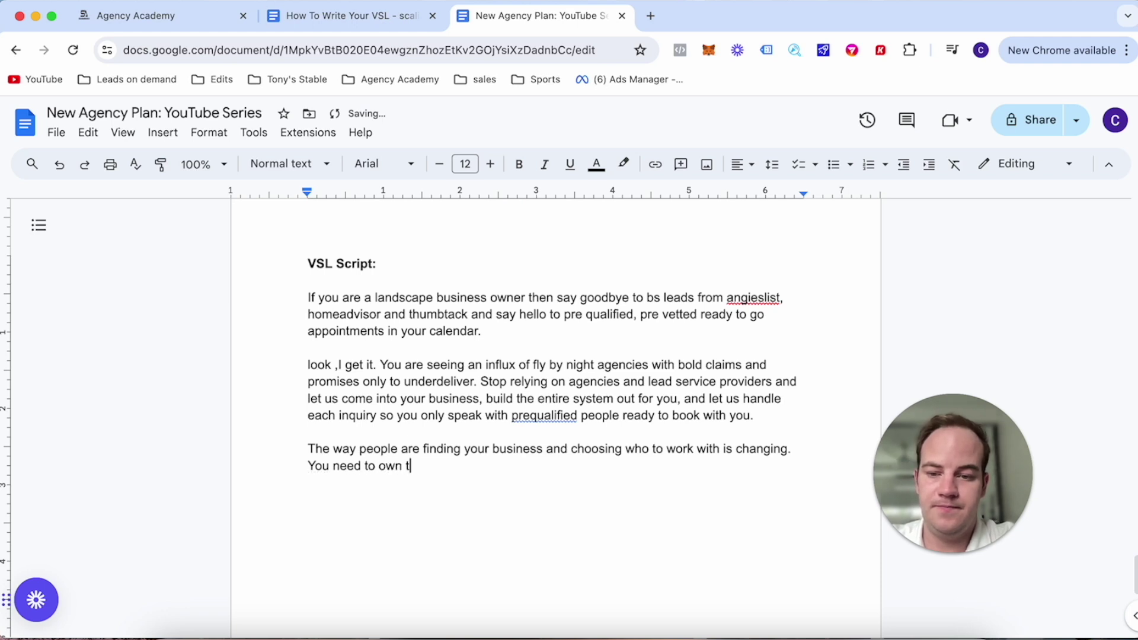
Finish the third paragraph with "the traffic and systems to get clients into your business consistently.".
{"action": "type", "text": "e he traffi"}
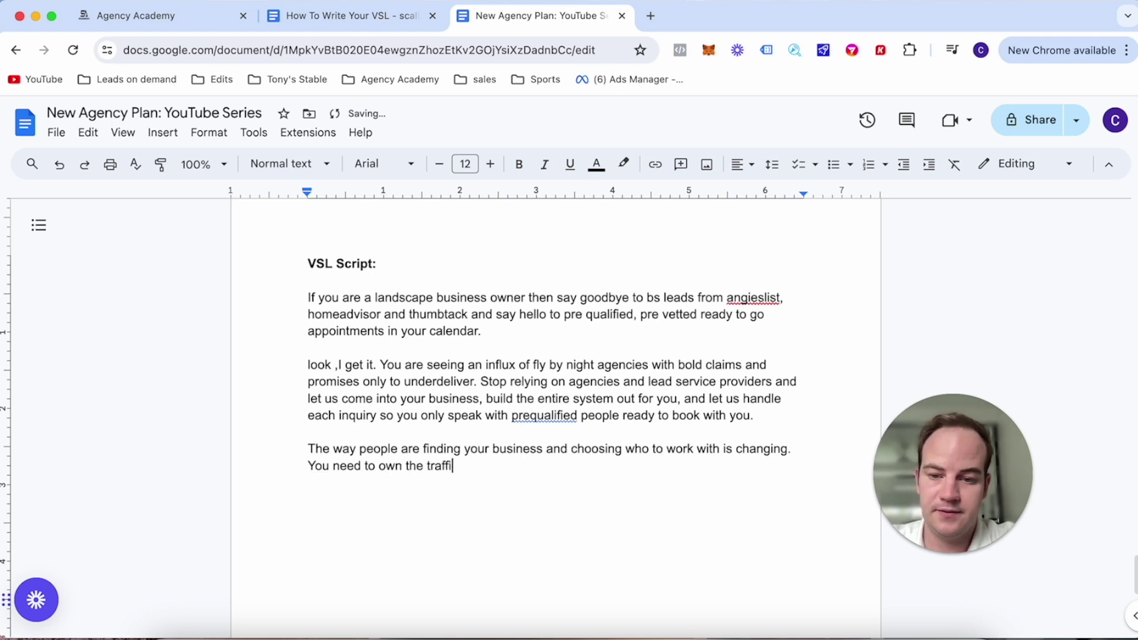
{"action": "type", "text": "c and systems "}
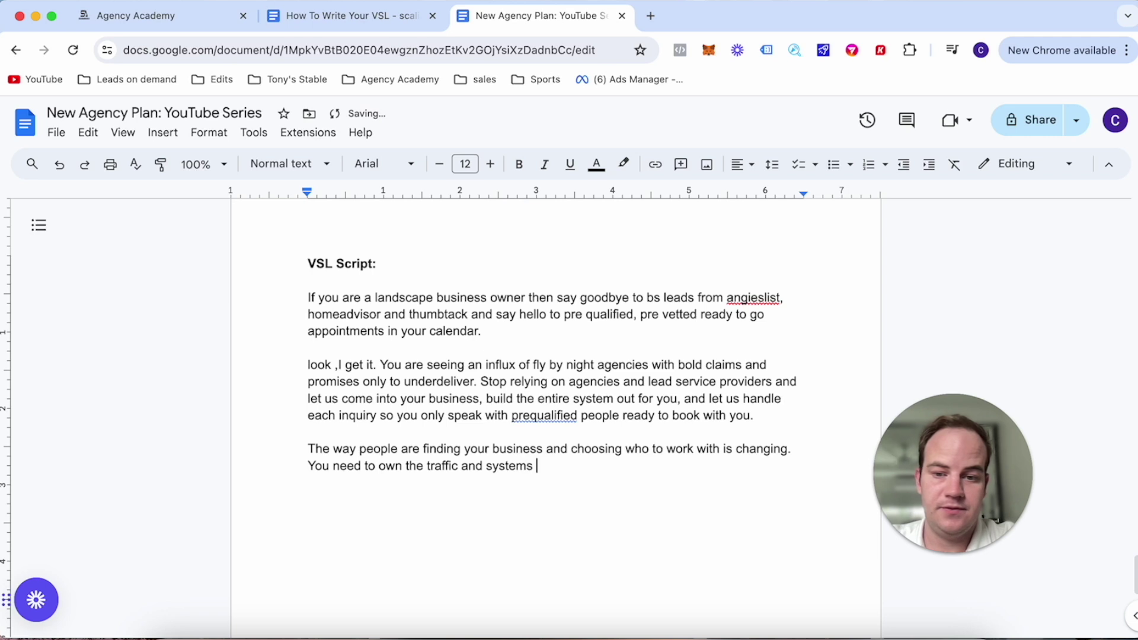
{"action": "type", "text": "to get clients i"}
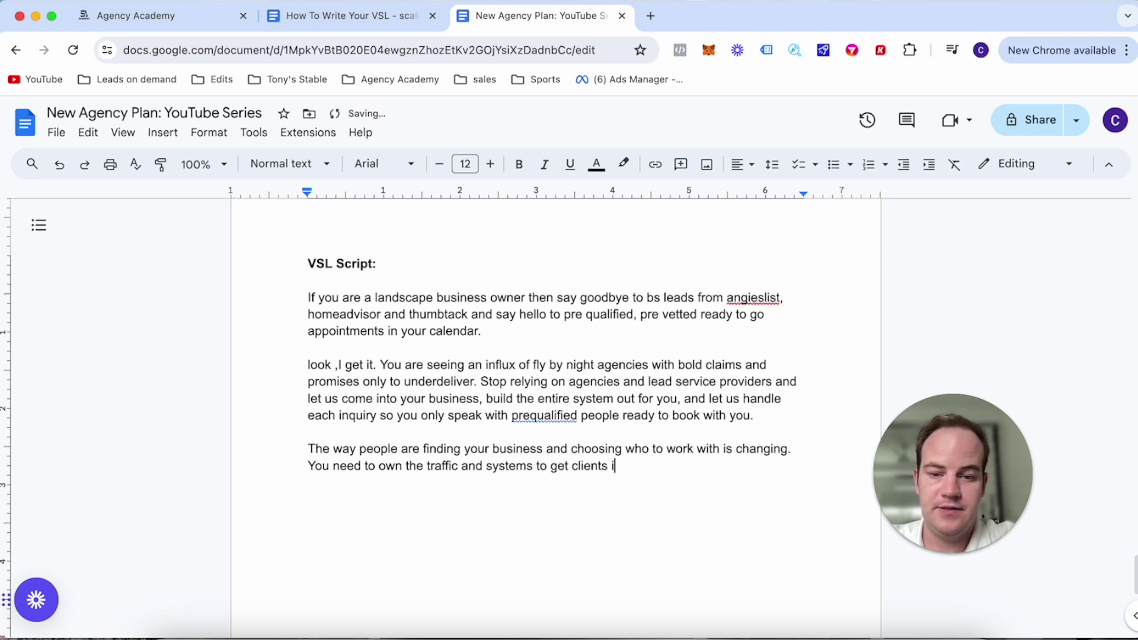
{"action": "type", "text": "nto your bus"}
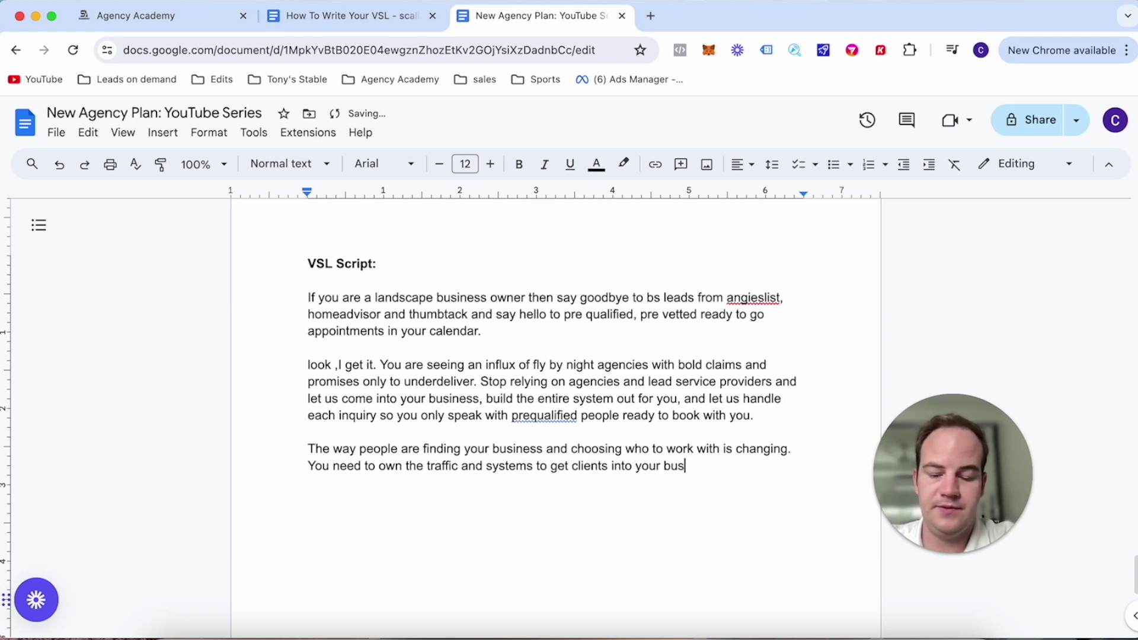
{"action": "type", "text": "iness cons"}
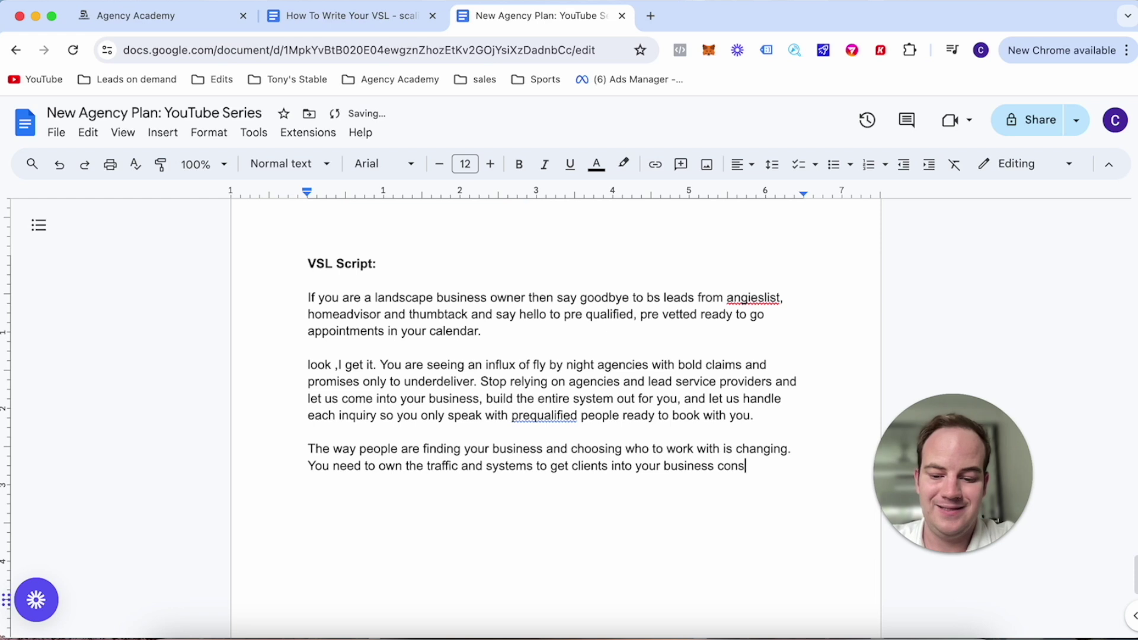
{"action": "type", "text": "istently."}
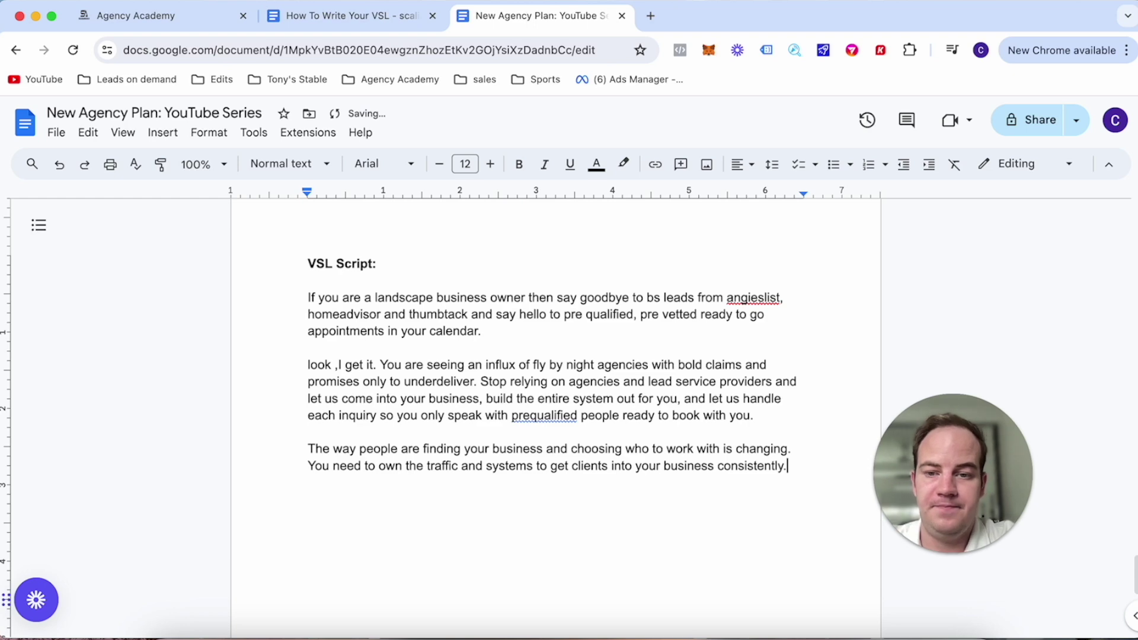
Review the VSL Framework steps in the How To Write Your VSL document, then return to the New Agency Plan script.
{"action": "scroll", "coordinate": [556, 414], "scroll_direction": "down", "scroll_amount": 1}
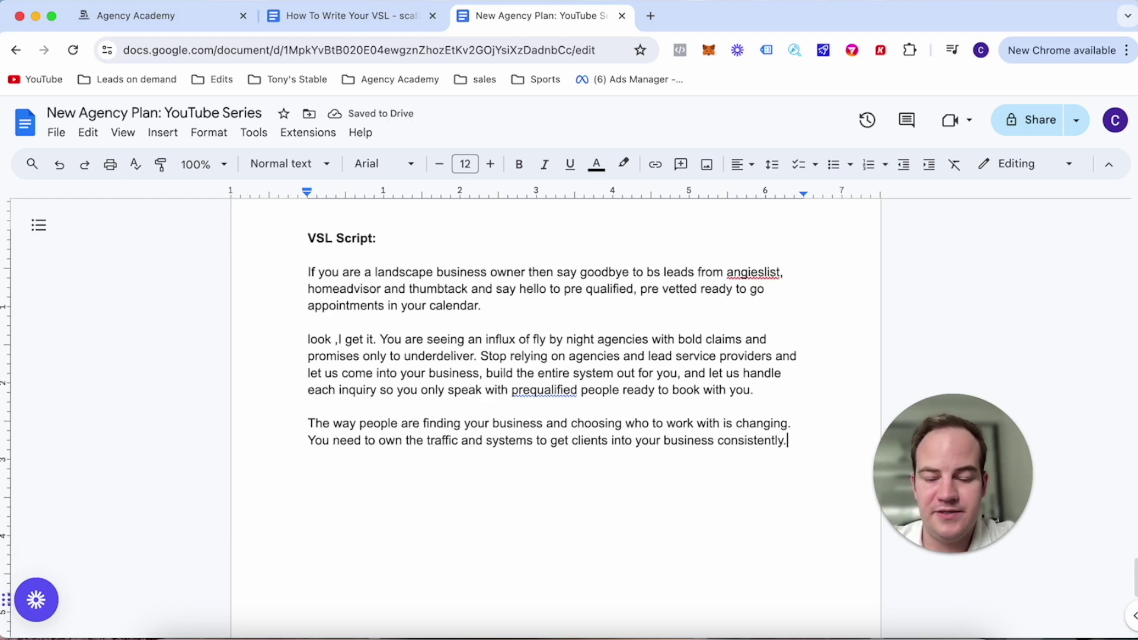
{"action": "left_click", "coordinate": [350, 15]}
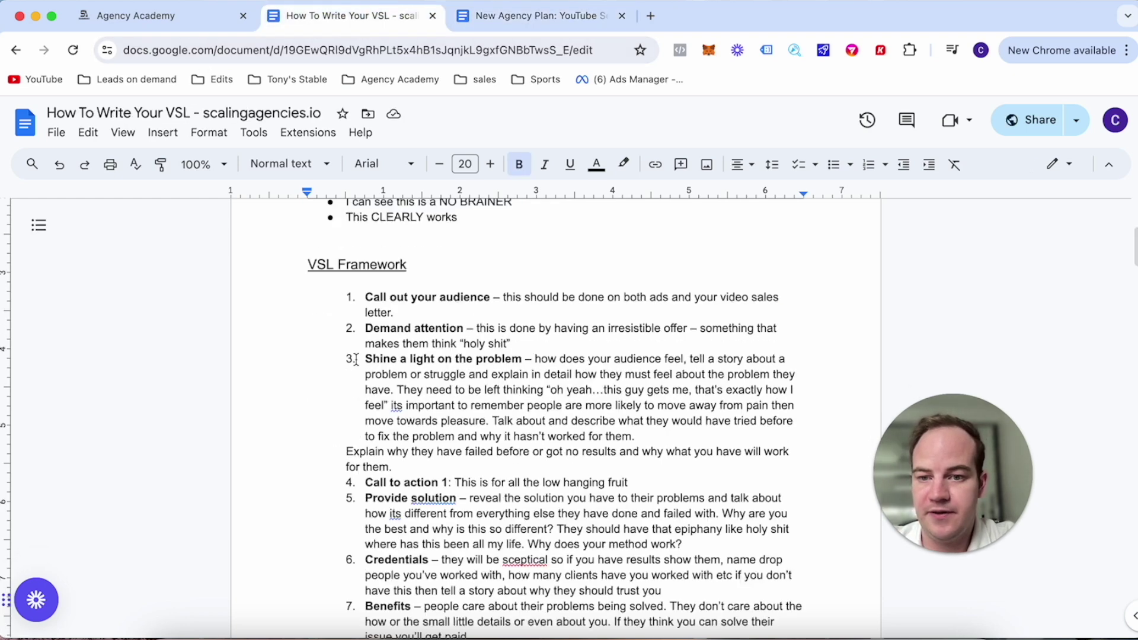
{"action": "scroll", "coordinate": [355, 360], "scroll_direction": "down", "scroll_amount": 3}
{"action": "scroll", "coordinate": [356, 359], "scroll_direction": "down", "scroll_amount": 1}
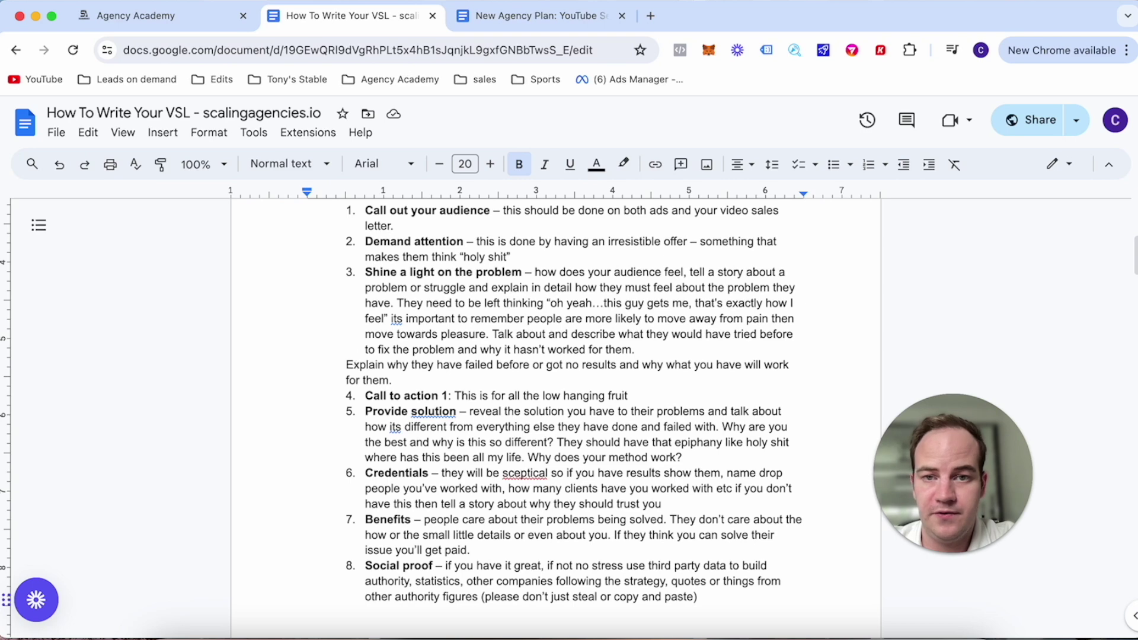
{"action": "left_click", "coordinate": [523, 18]}
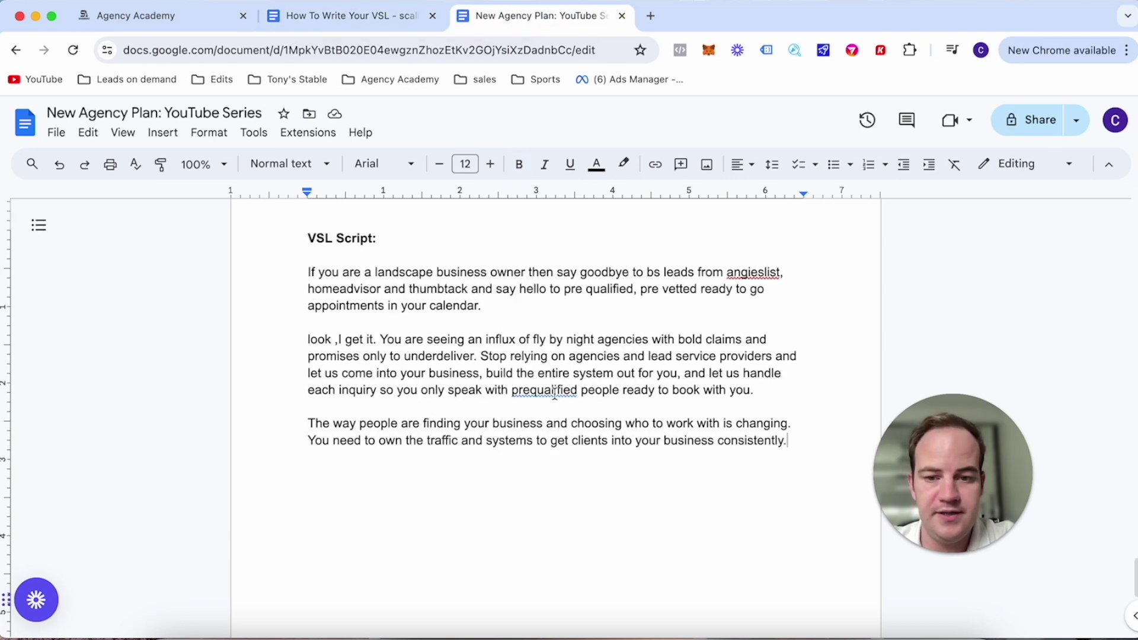
Correct "prequalified" to "pre qualified" in the script's second paragraph and place the cursor at the end of the third paragraph.
{"action": "left_click", "coordinate": [555, 392]}
{"action": "left_click", "coordinate": [555, 368]}
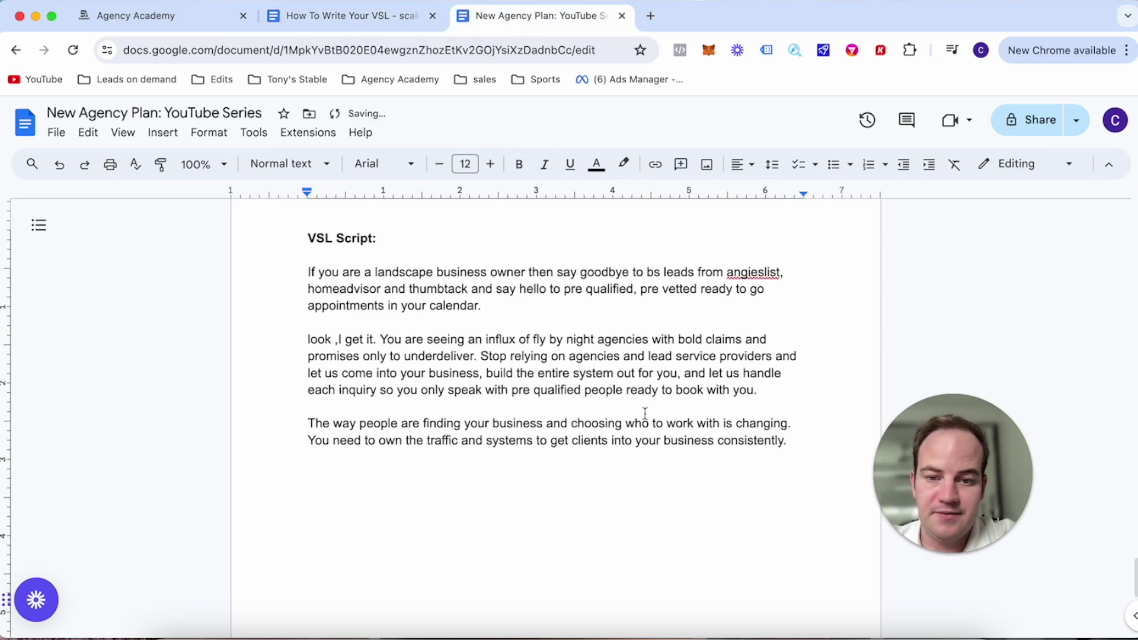
{"action": "left_click", "coordinate": [798, 440]}
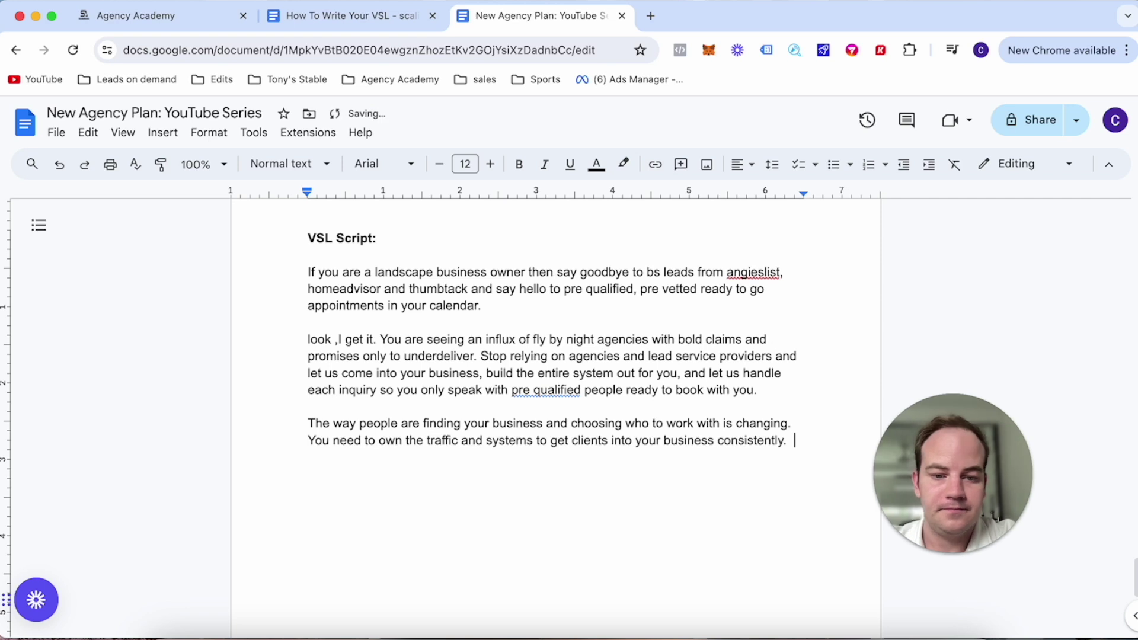
Continue the third paragraph with "If you don't youll always be at the mercy of these 3rd party directories and agencies".
{"action": "type", "text": "if you do"}
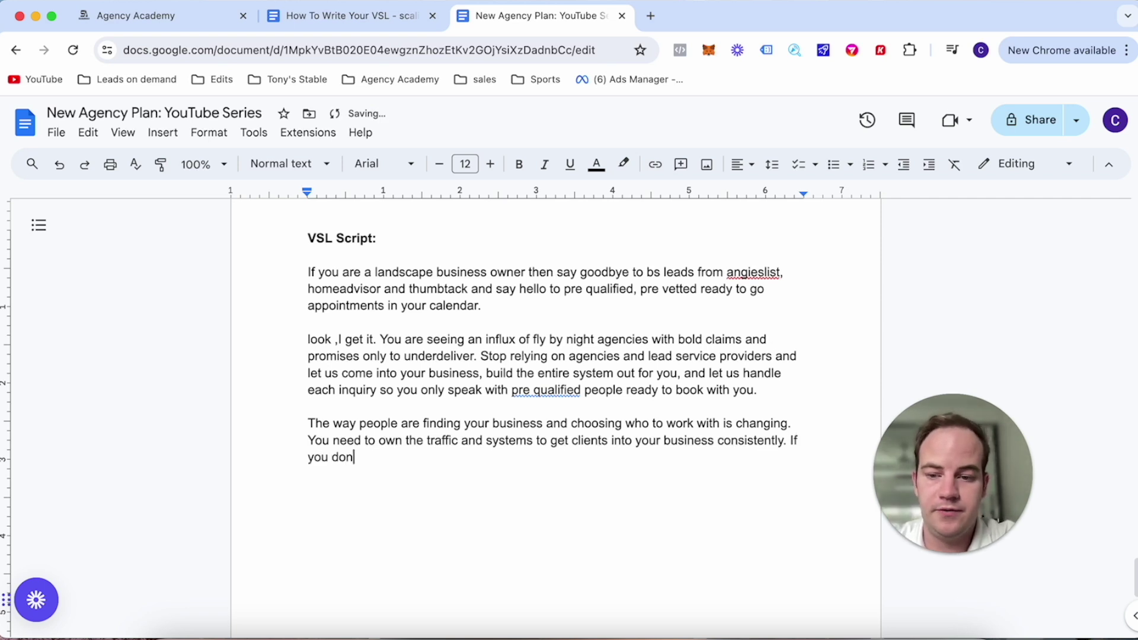
{"action": "type", "text": "n't you"}
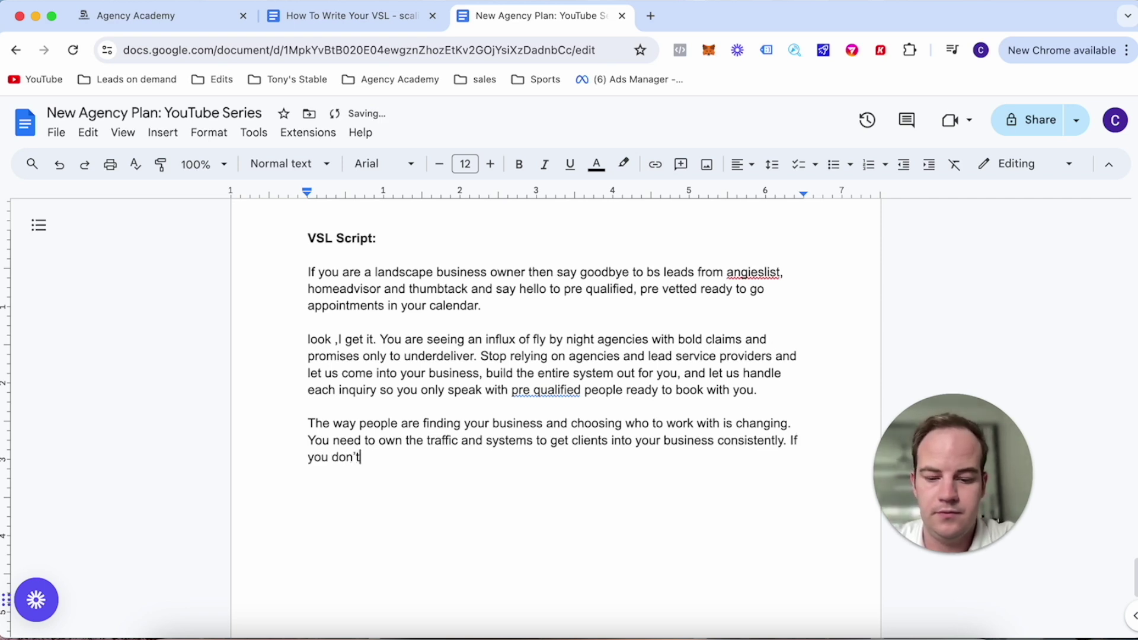
{"action": "type", "text": "ll alw"}
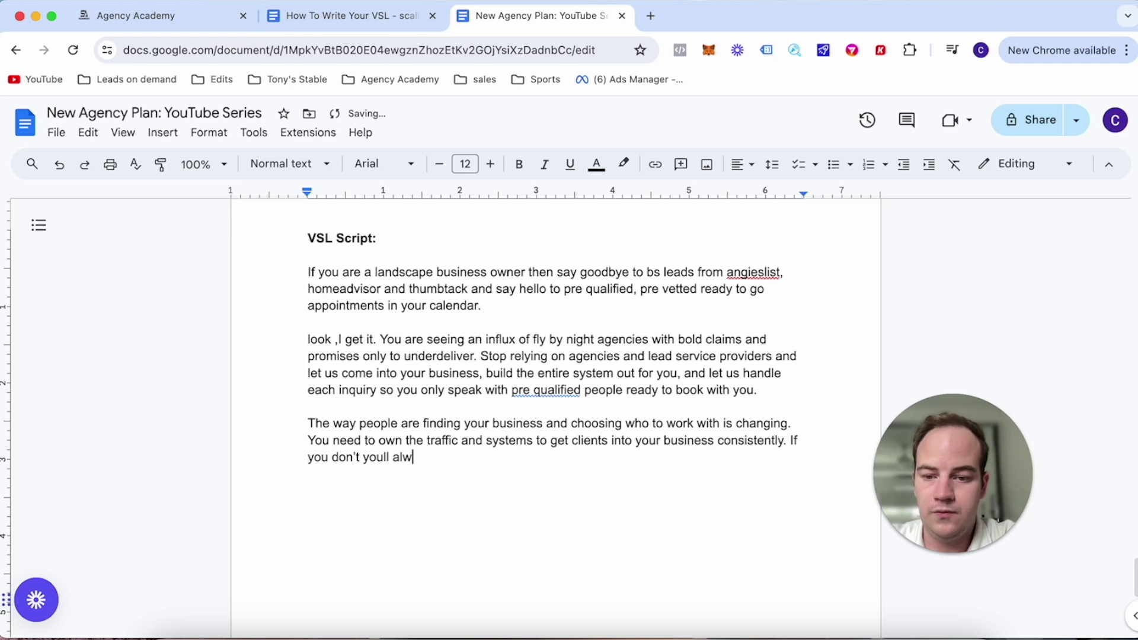
{"action": "type", "text": "ay  be"}
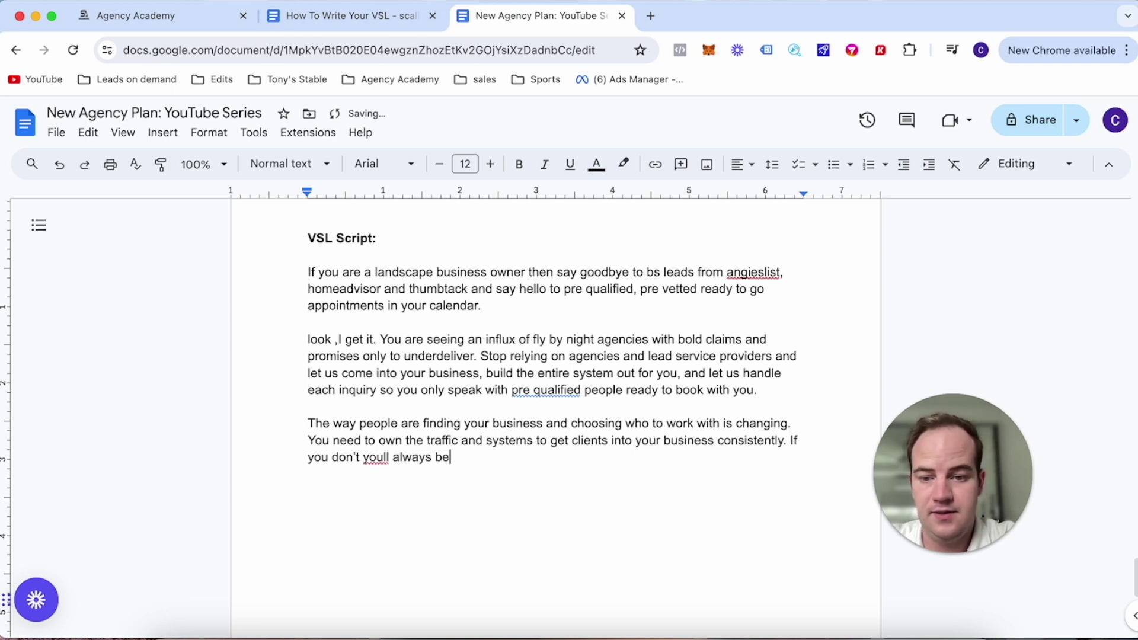
{"action": "type", "text": " at the"}
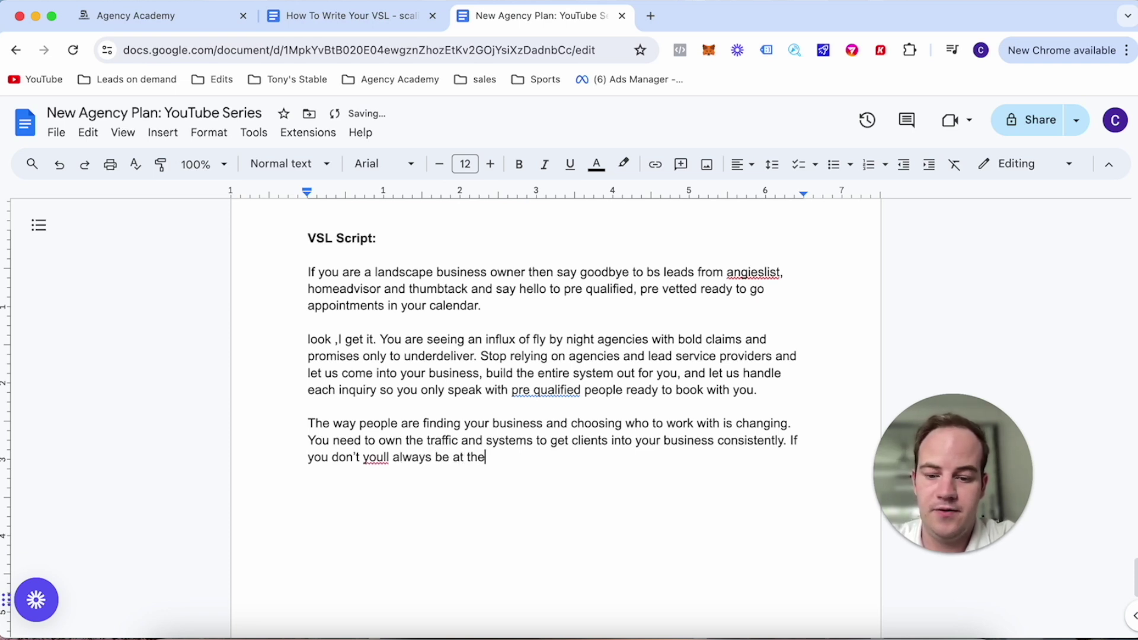
{"action": "type", "text": " mercy of thes"}
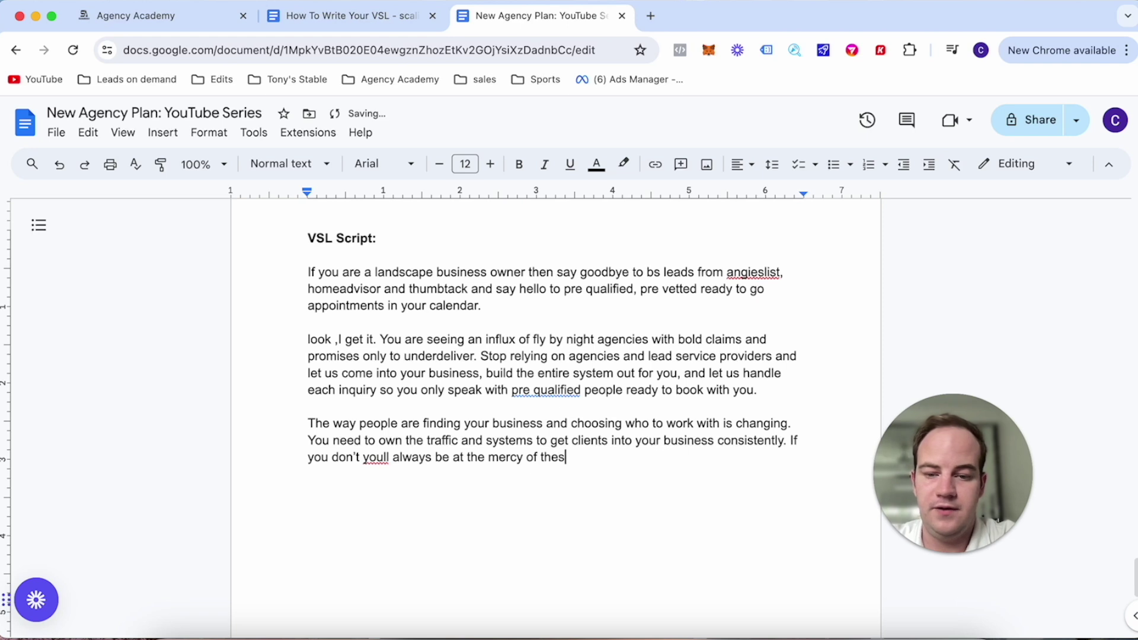
{"action": "type", "text": "e 3rd par"}
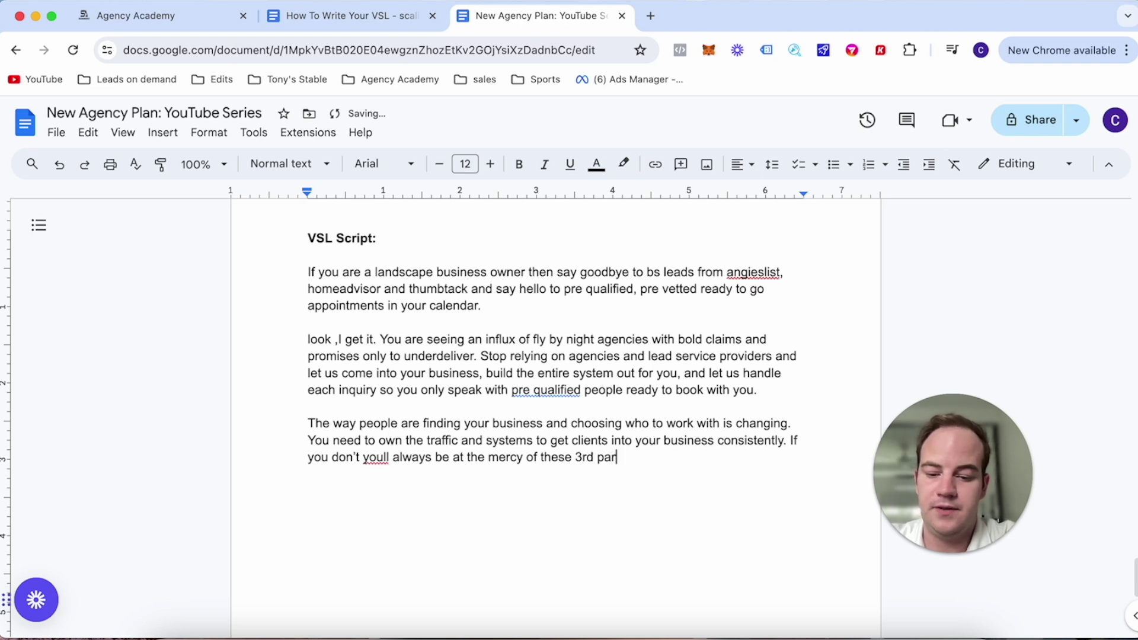
{"action": "type", "text": "ty dirc"}
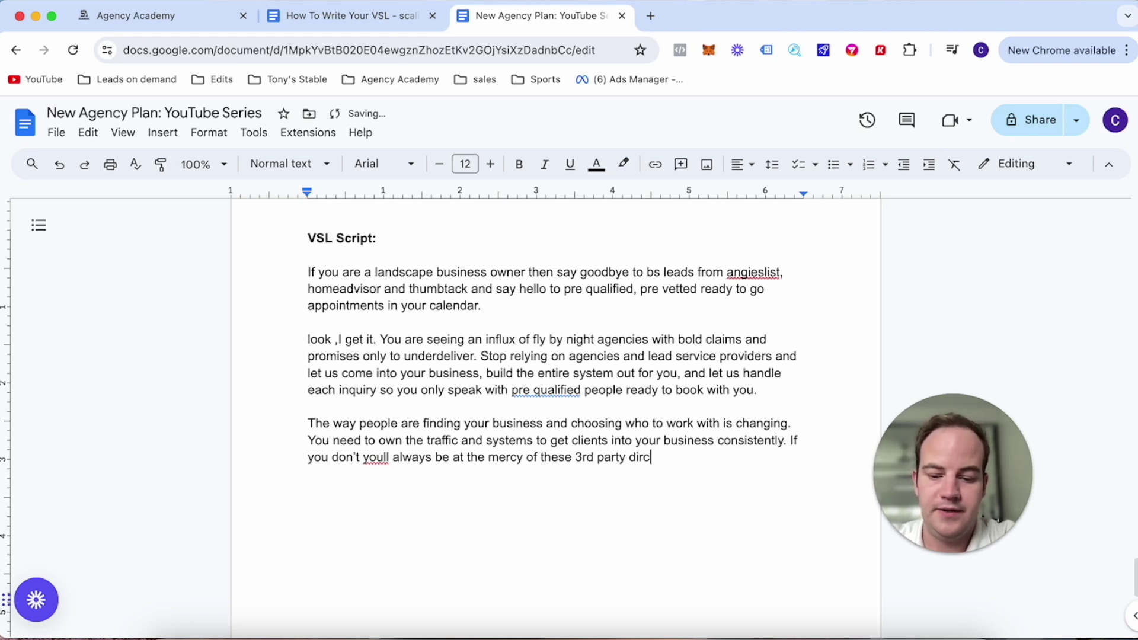
{"action": "key", "text": "BackSpace"}
{"action": "type", "text": "ectorie"}
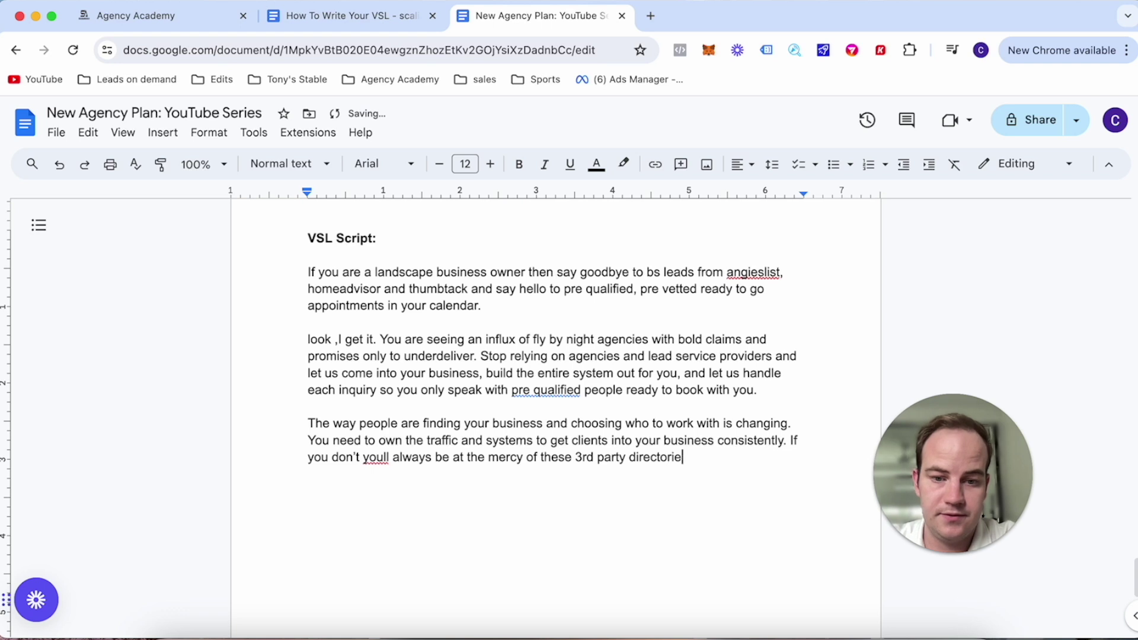
{"action": "type", "text": "s and agencies wh"}
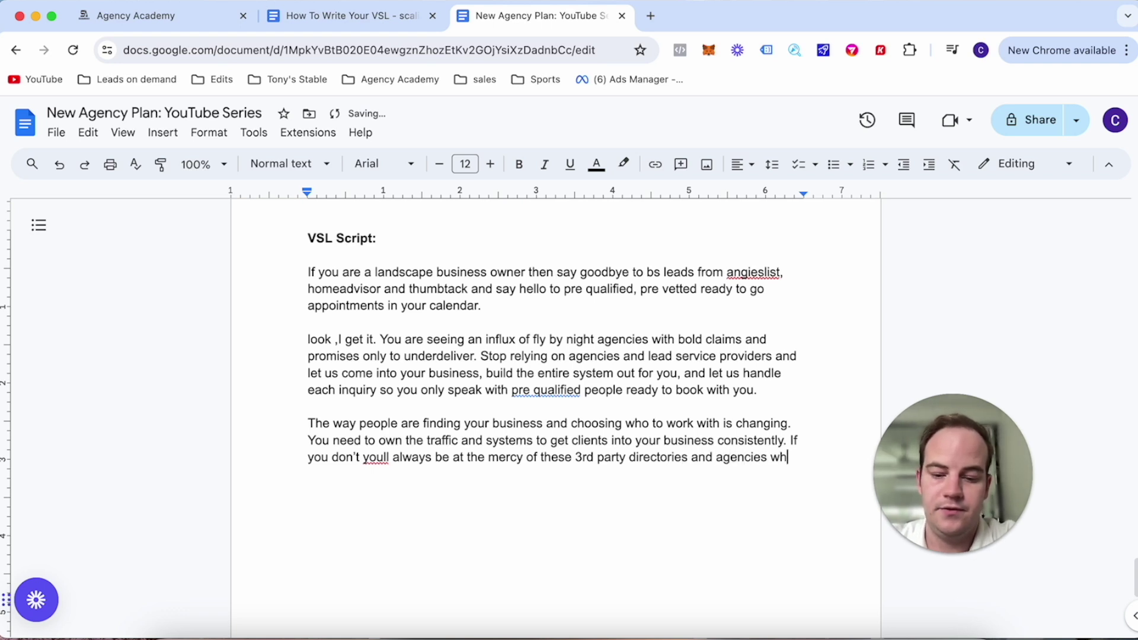
Finish the sentence with "who quite frankly dont care about your business only the money you pay them.".
{"action": "type", "text": "o quite f"}
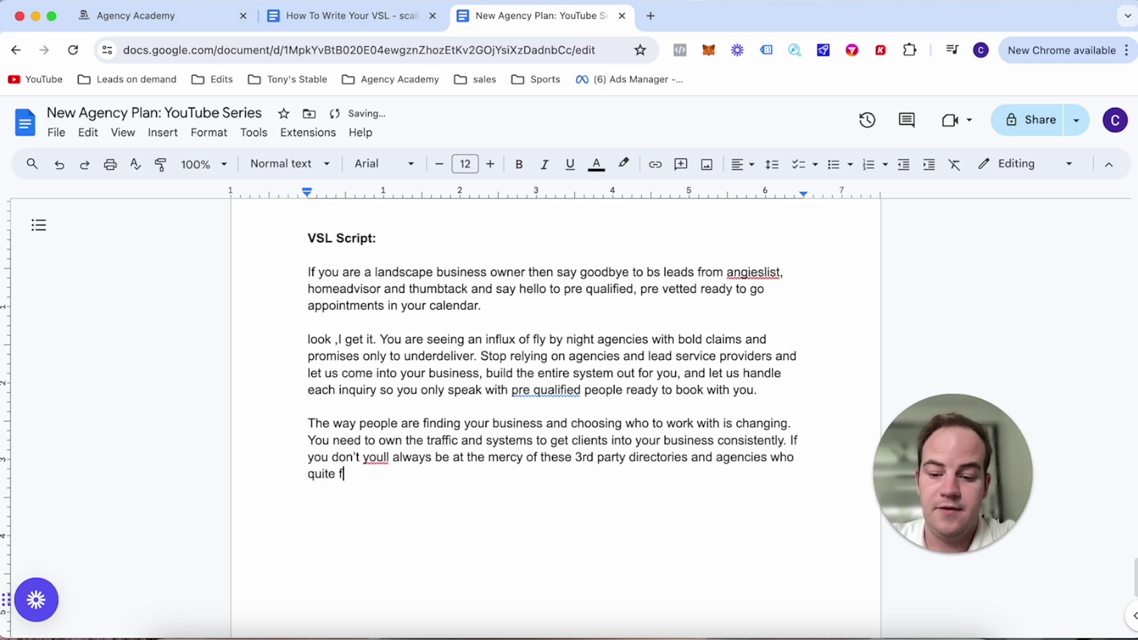
{"action": "type", "text": "rankly "}
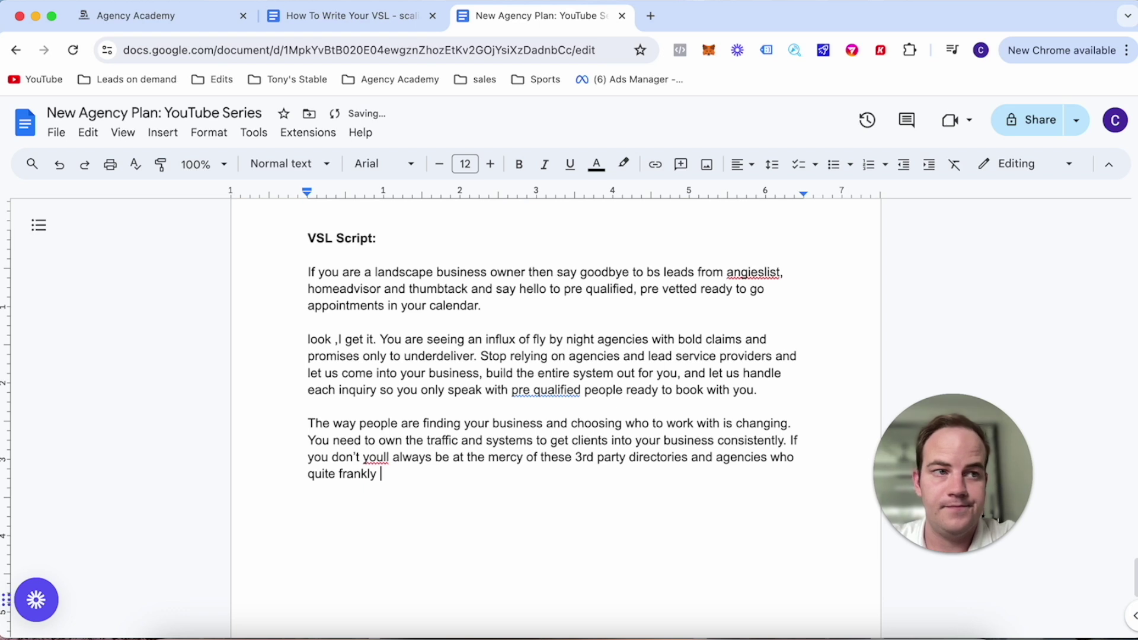
{"action": "type", "text": "dont care"}
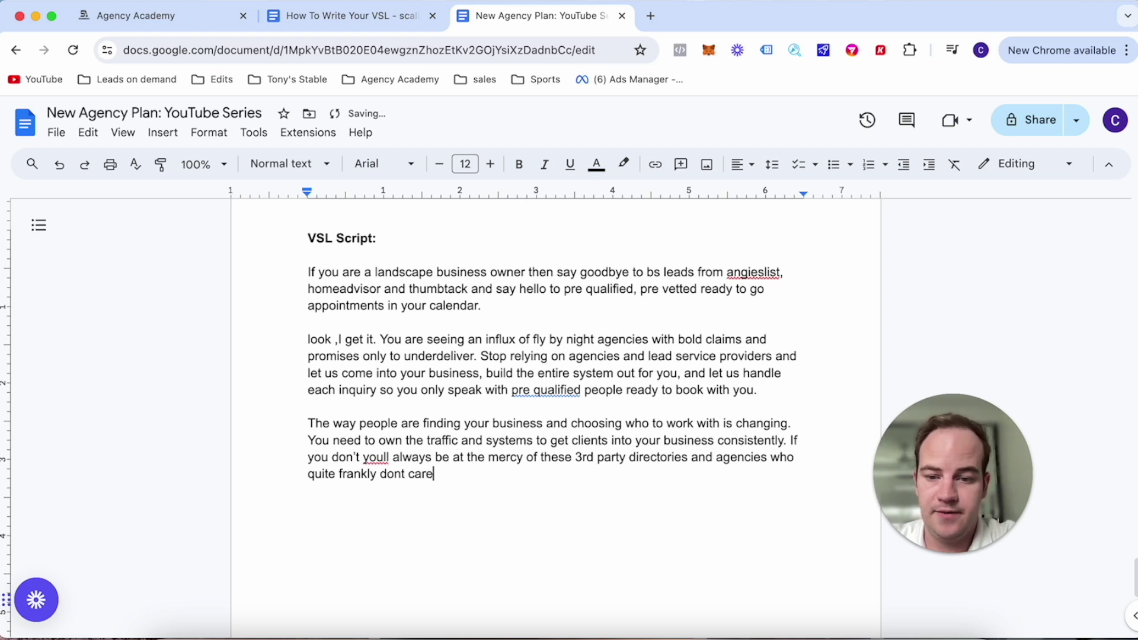
{"action": "type", "text": " about your "}
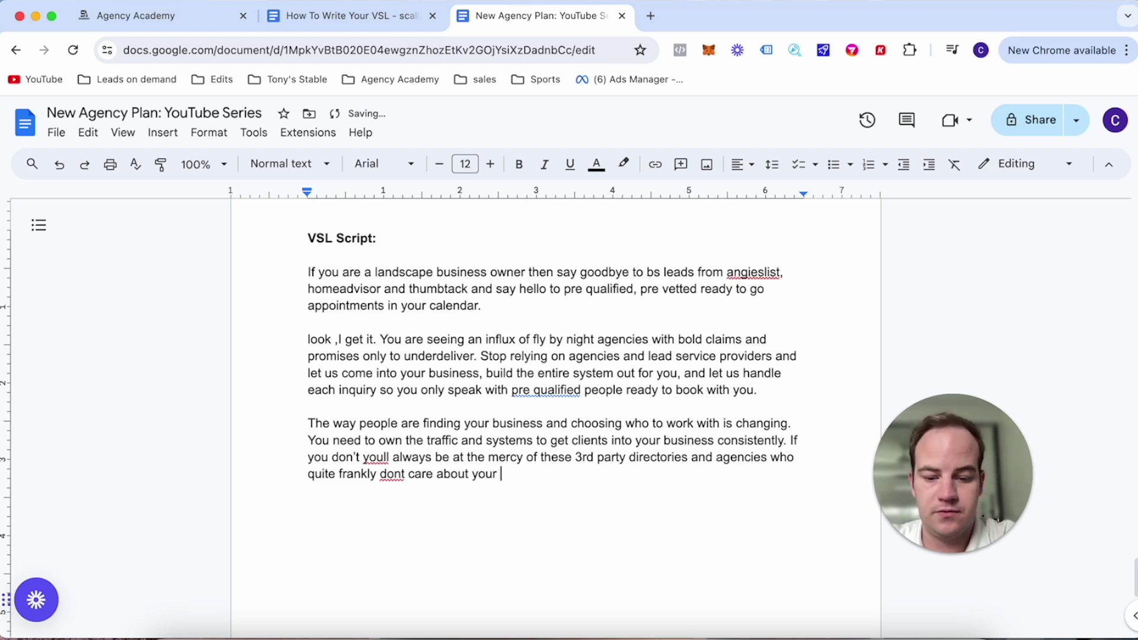
{"action": "type", "text": "business"}
{"action": "type", "text": " onl"}
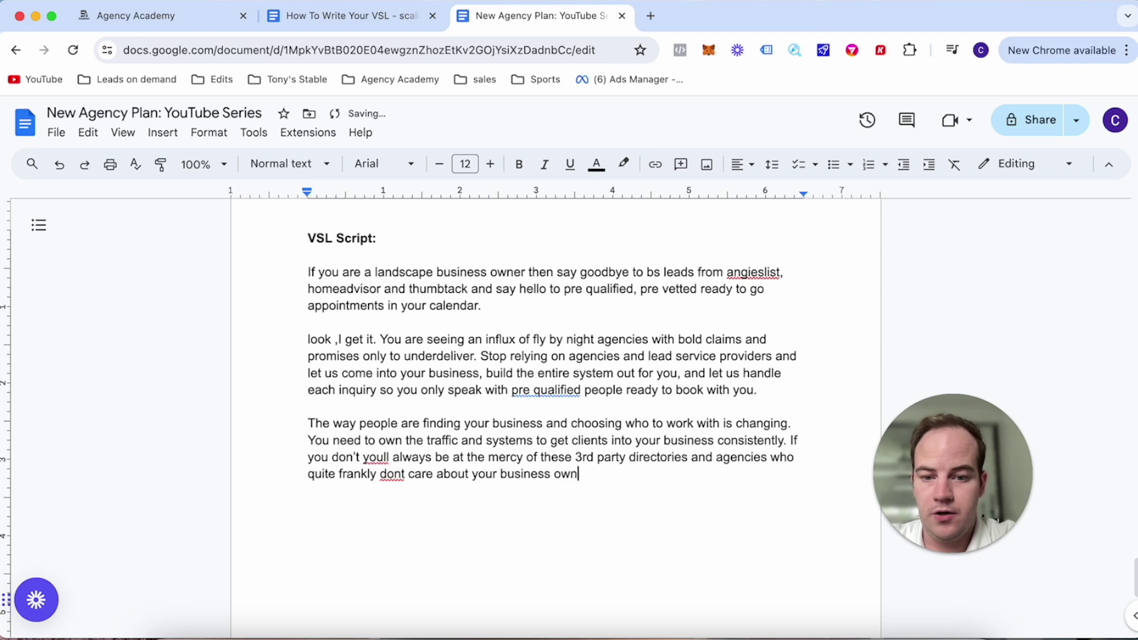
{"action": "key", "text": "BackSpace"}
{"action": "key", "text": "BackSpace"}
{"action": "type", "text": "nly the mone"}
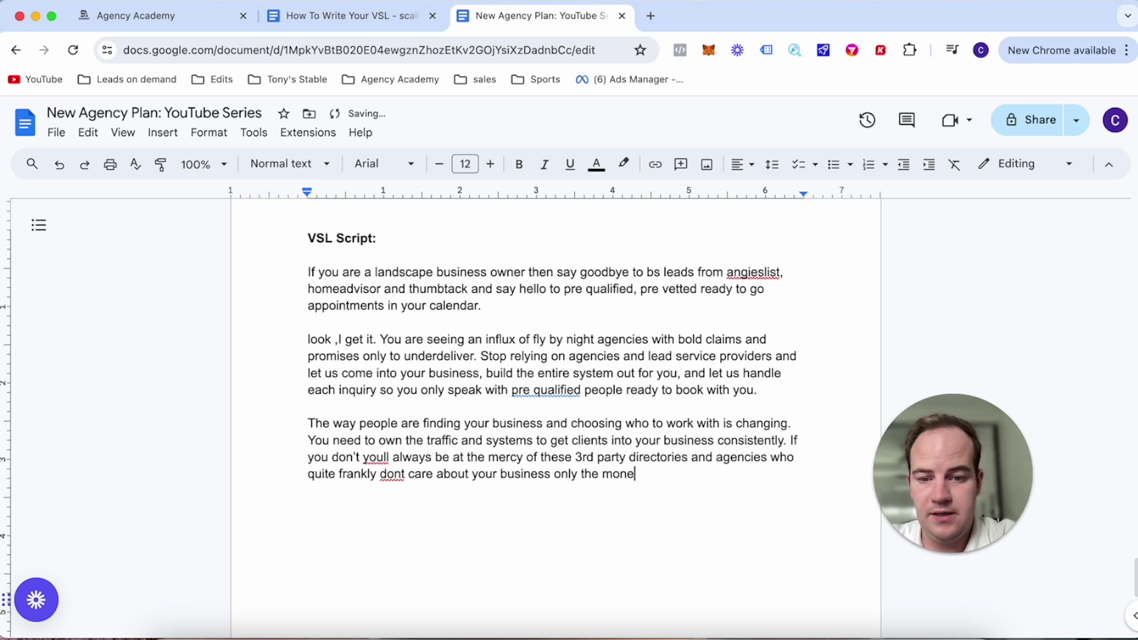
{"action": "type", "text": "y you pay t"}
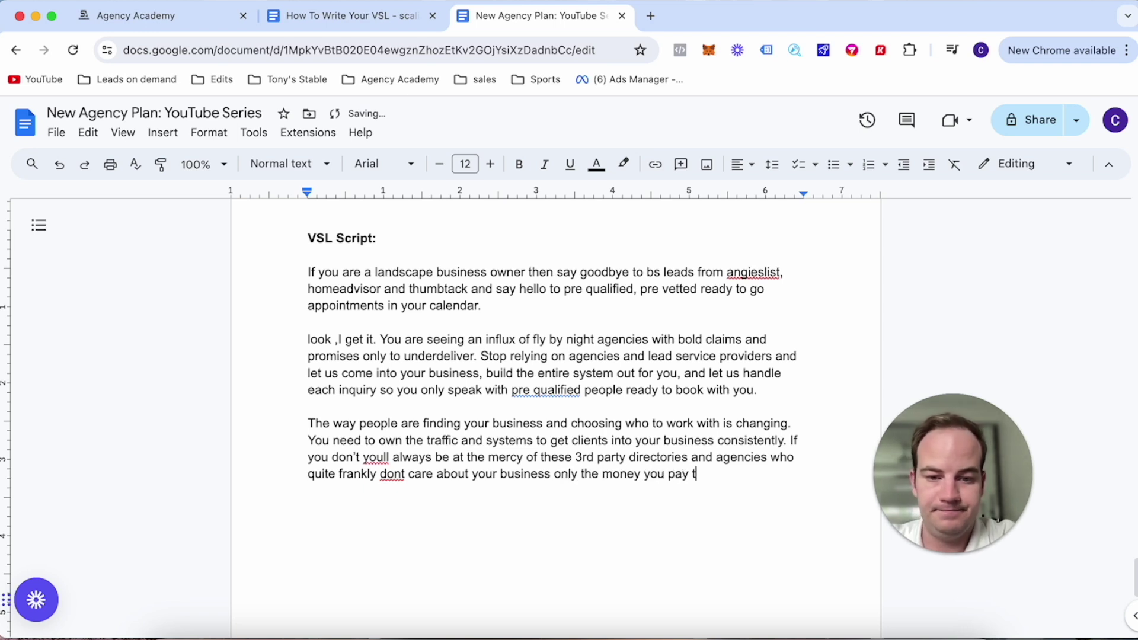
{"action": "type", "text": "hem."}
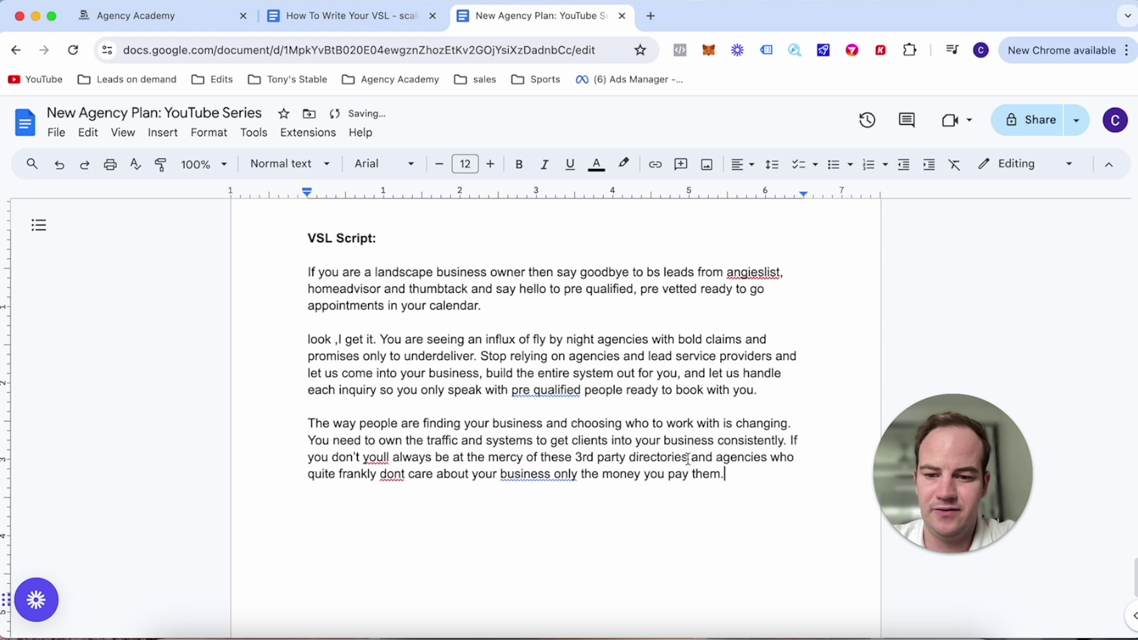
Accept the suggested corrections "business, only", "don't" and "you'll" in the third paragraph.
{"action": "left_click", "coordinate": [545, 478]}
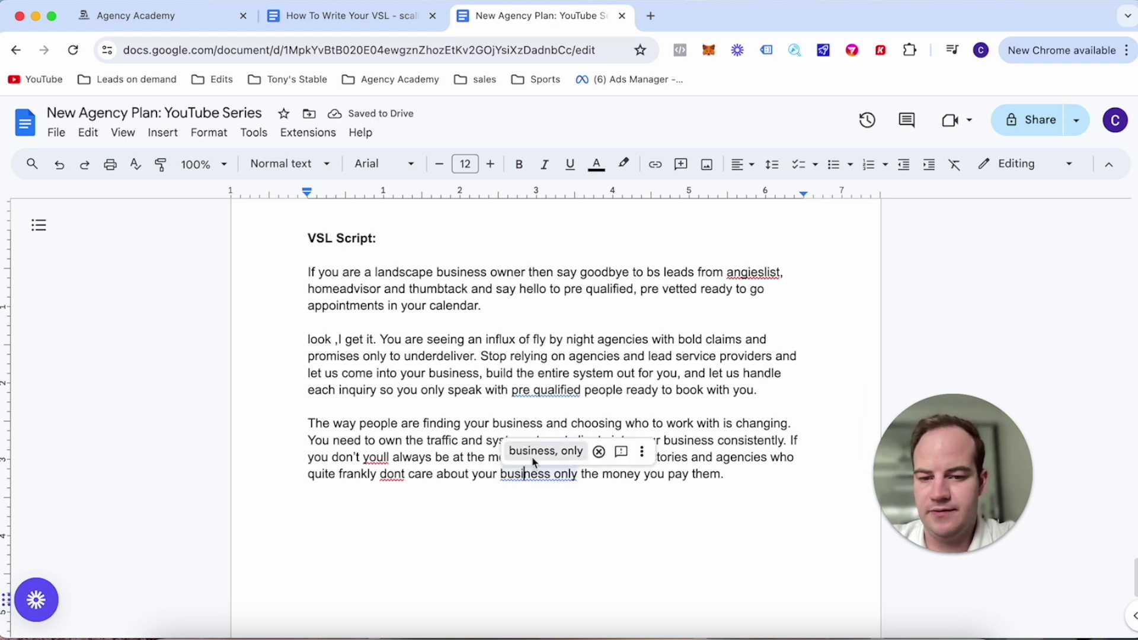
{"action": "left_click", "coordinate": [529, 464]}
{"action": "left_click", "coordinate": [392, 474]}
{"action": "left_click", "coordinate": [400, 451]}
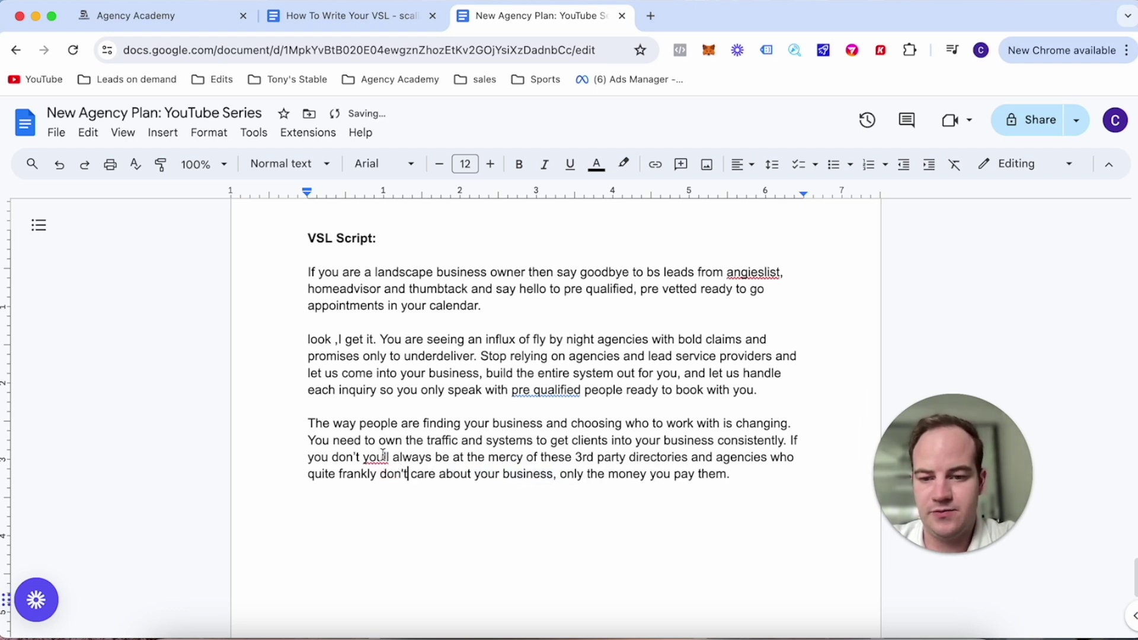
{"action": "left_click", "coordinate": [374, 457]}
{"action": "left_click", "coordinate": [385, 435]}
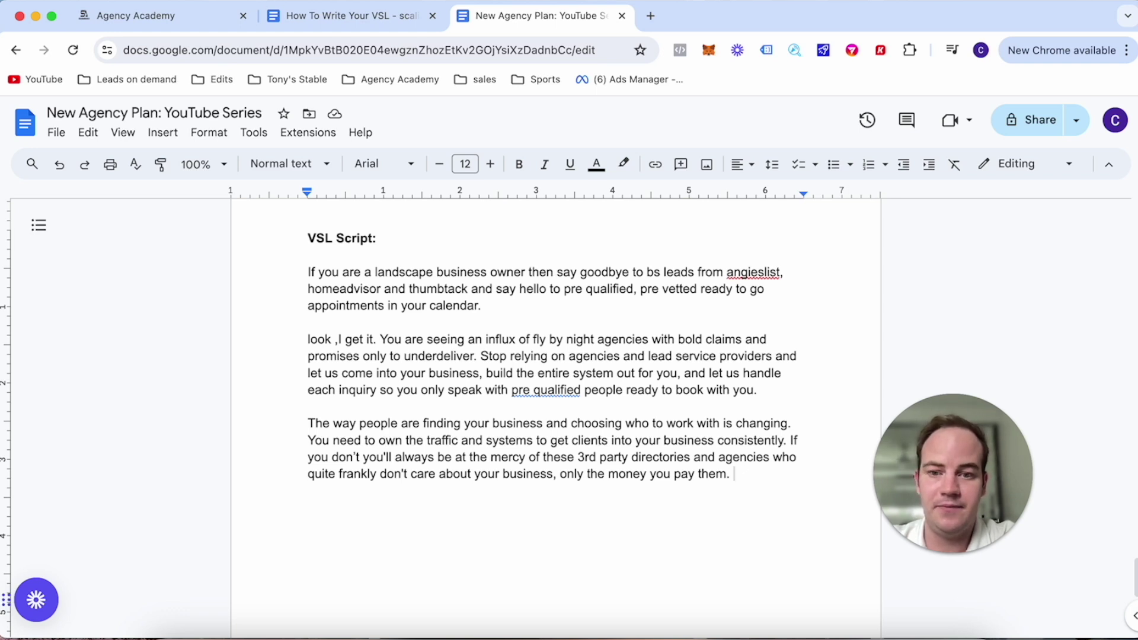
Start a fourth script paragraph with "The way to win online is where".
{"action": "scroll", "coordinate": [551, 355], "scroll_direction": "down", "scroll_amount": 3}
{"action": "key", "text": "Return"}
{"action": "key", "text": "Return"}
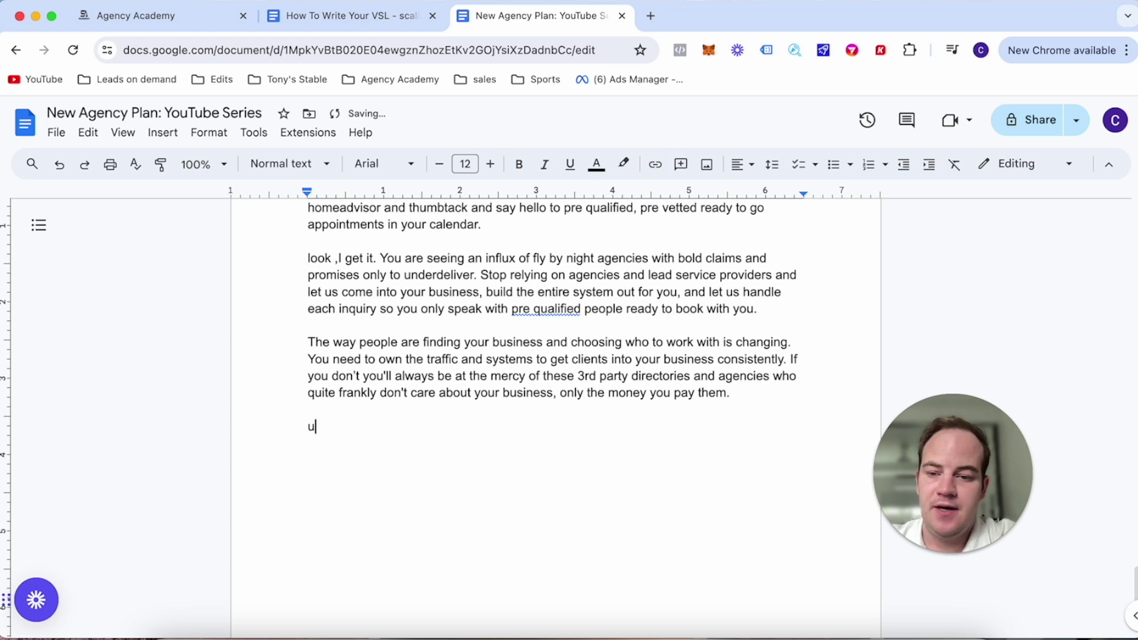
{"action": "type", "text": "The way to win "}
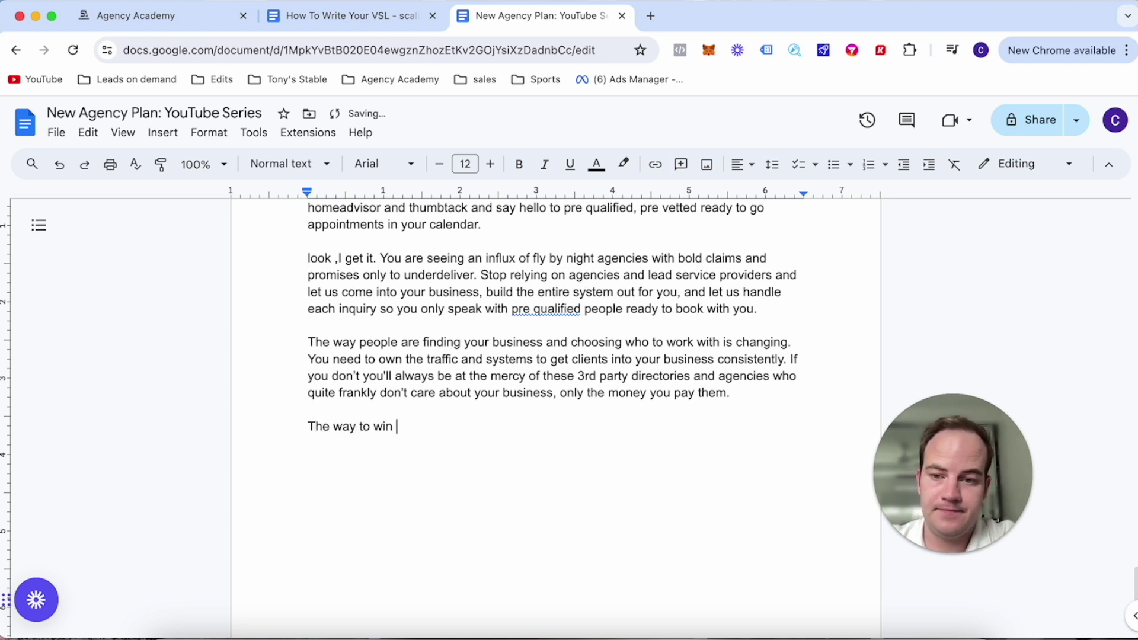
{"action": "type", "text": "on"}
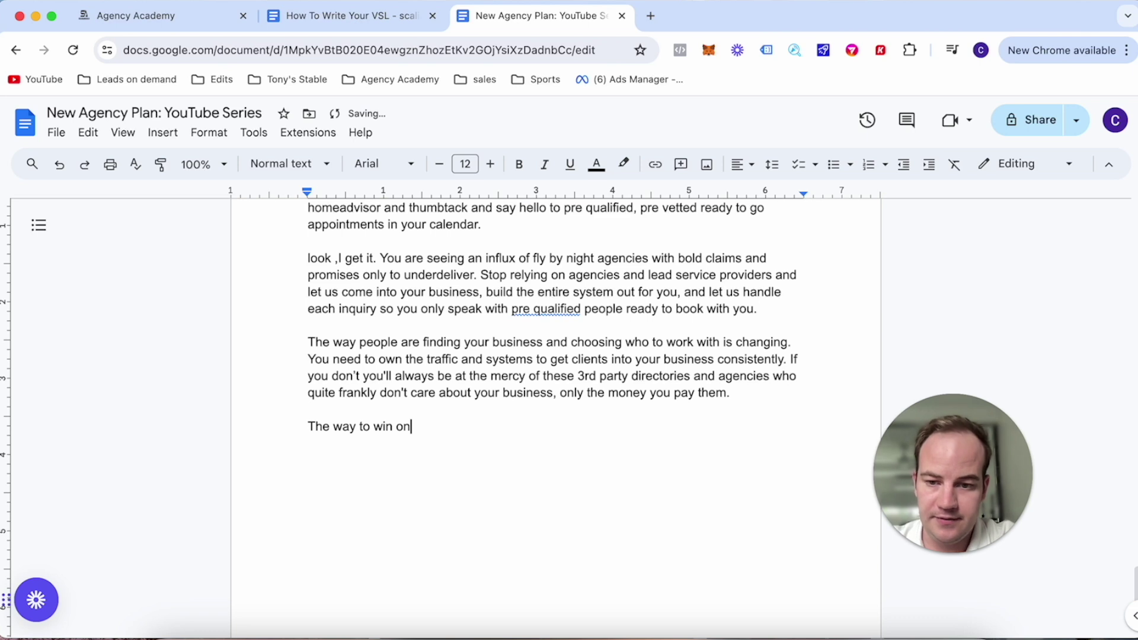
{"action": "key", "text": "BackSpace"}
{"action": "key", "text": "BackSpace"}
{"action": "type", "text": "onlin"}
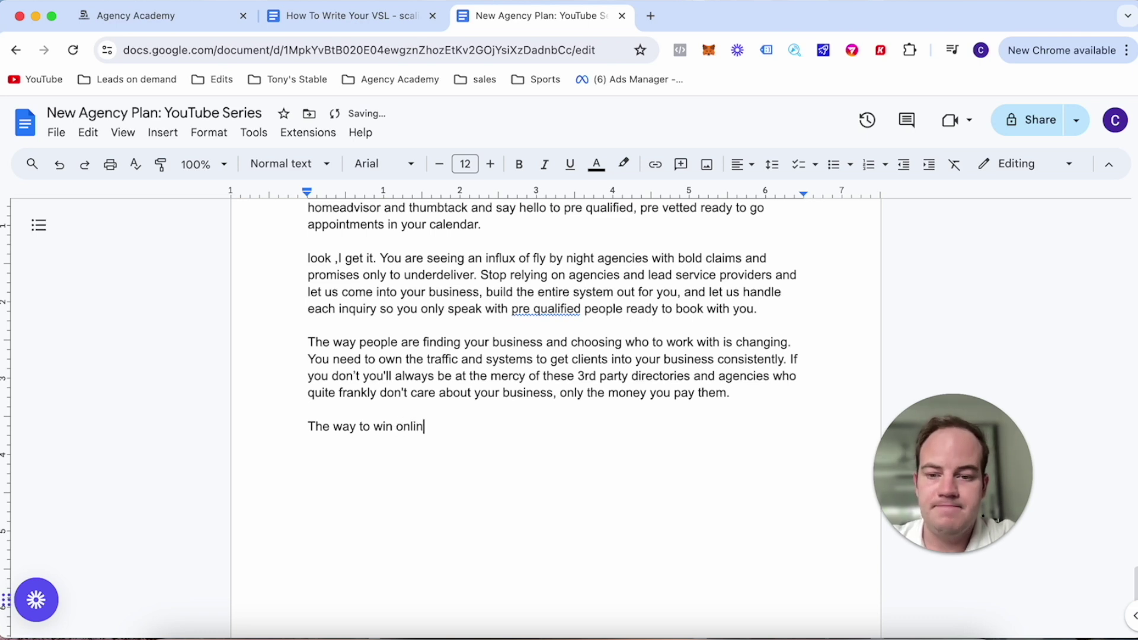
{"action": "type", "text": "e i"}
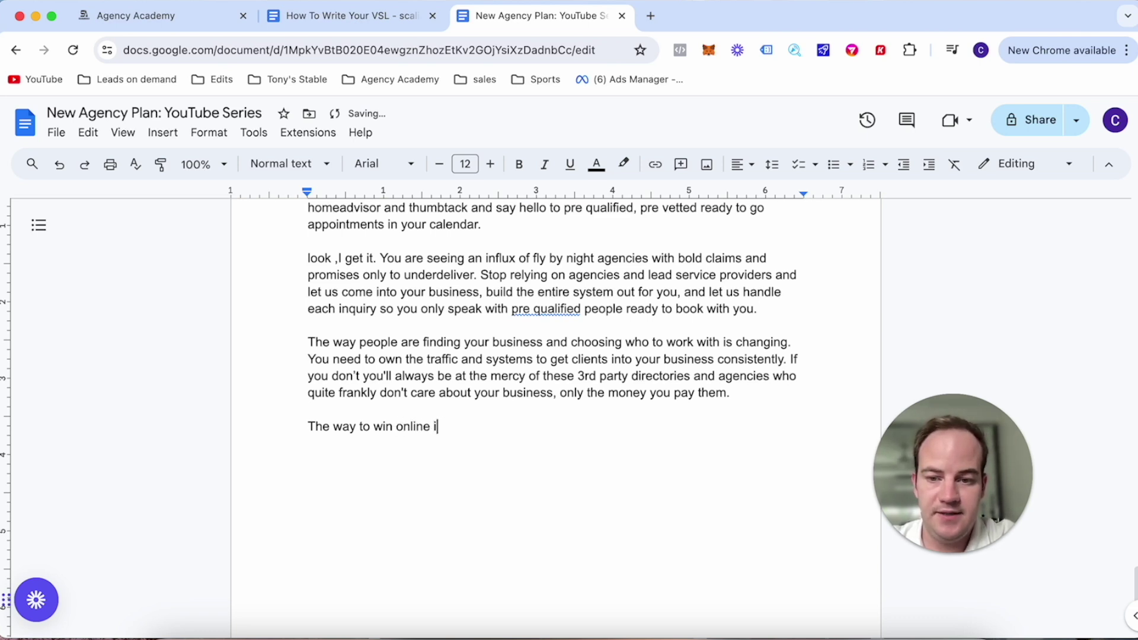
{"action": "type", "text": "s wher"}
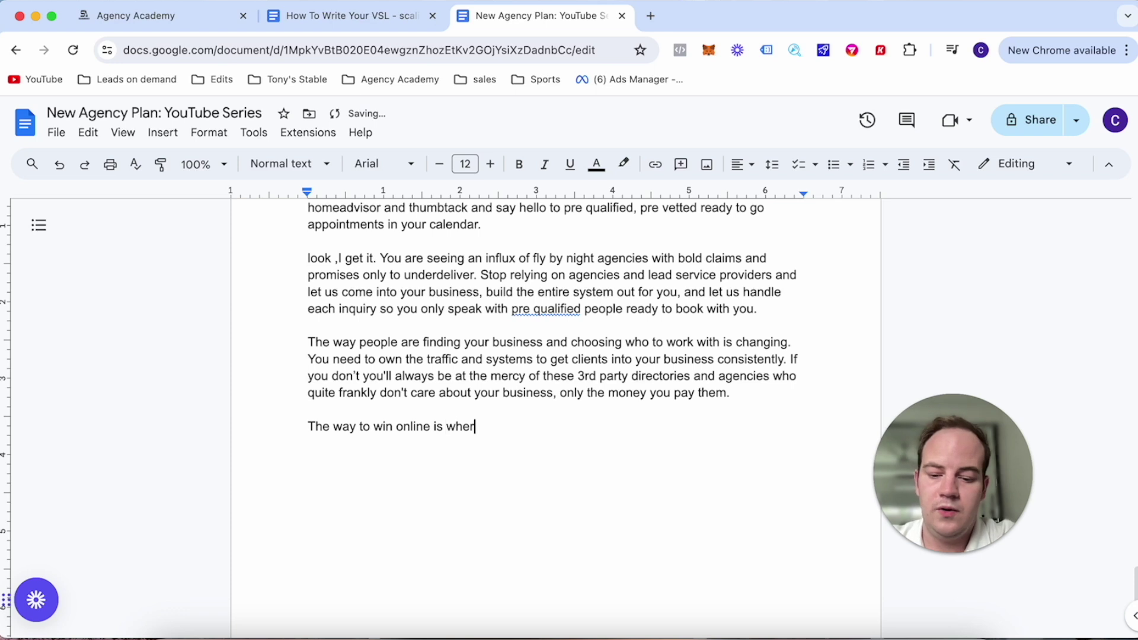
Continue the fourth paragraph's sentence with "you're able to create an online pre".
{"action": "type", "text": "e you're able to "}
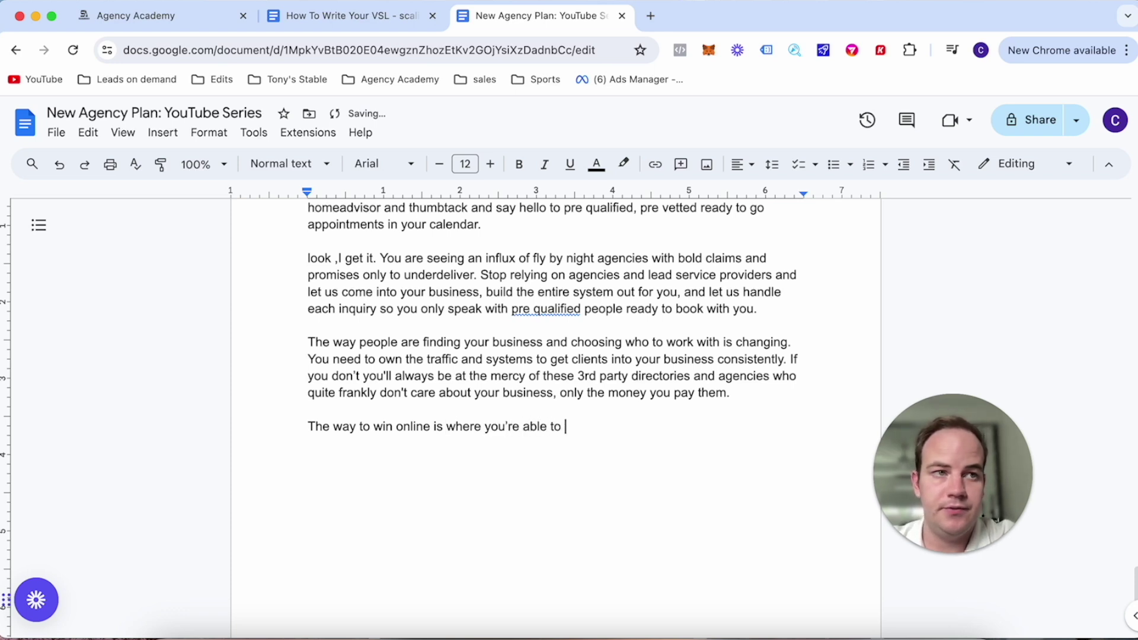
{"action": "type", "text": "create "}
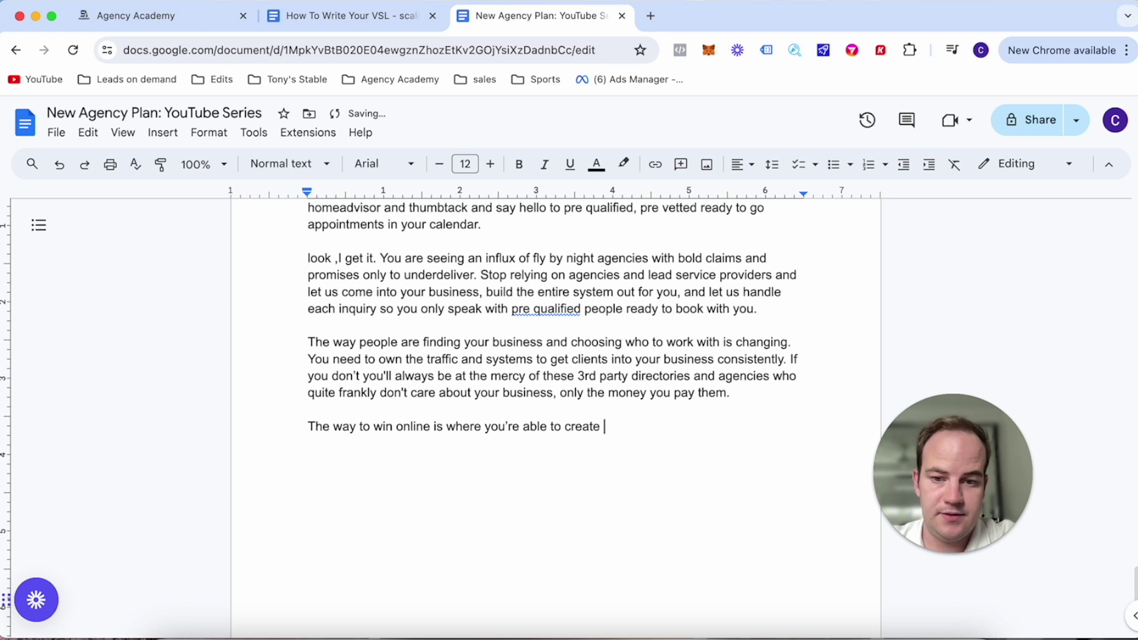
{"action": "type", "text": "an online pre"}
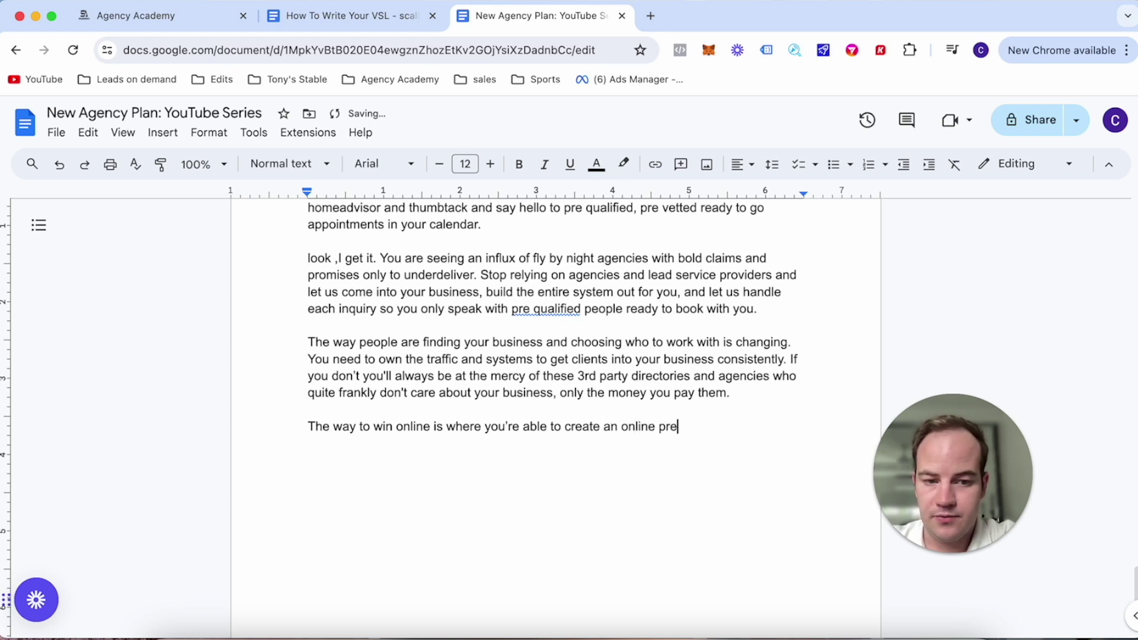
Continue the VSL script's last sentence after "online" with "presence where not only it establishes both authority and trust but".
{"action": "type", "text": "ssence"}
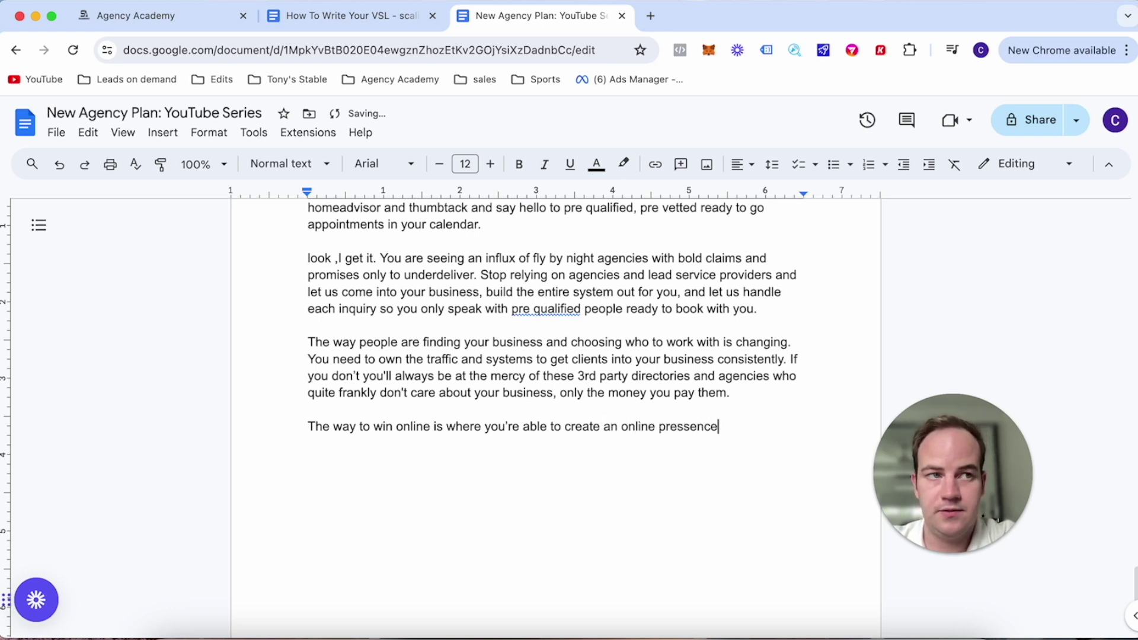
{"action": "key", "text": "BackSpace"}
{"action": "key", "text": "BackSpace"}
{"action": "key", "text": "BackSpace"}
{"action": "key", "text": "BackSpace"}
{"action": "key", "text": "BackSpace"}
{"action": "type", "text": "ence where not "}
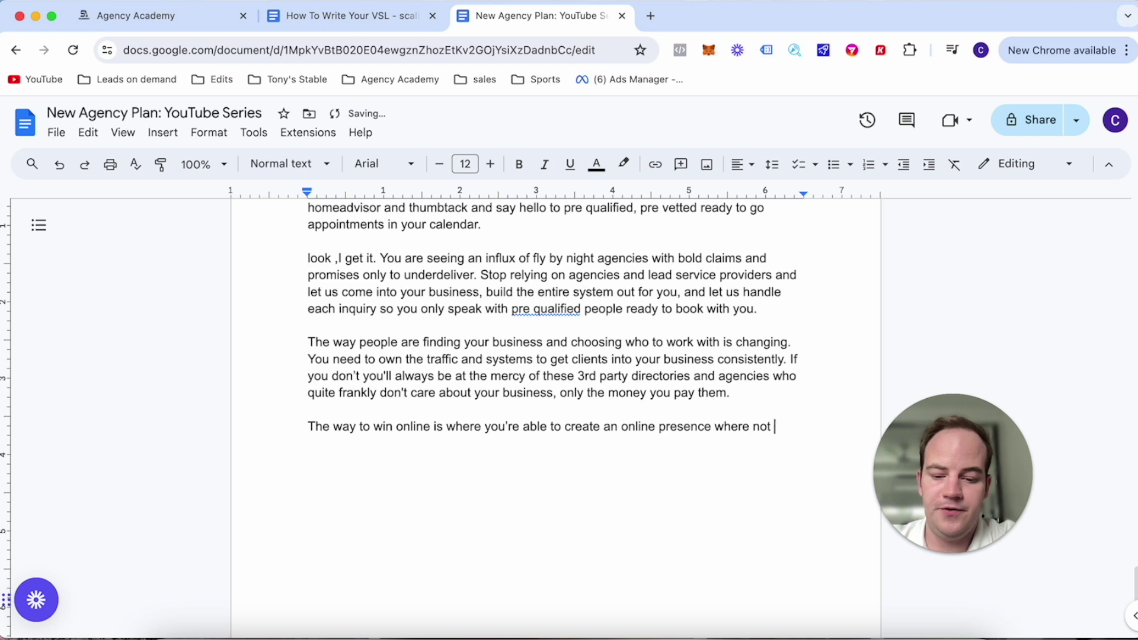
{"action": "type", "text": "only it esta"}
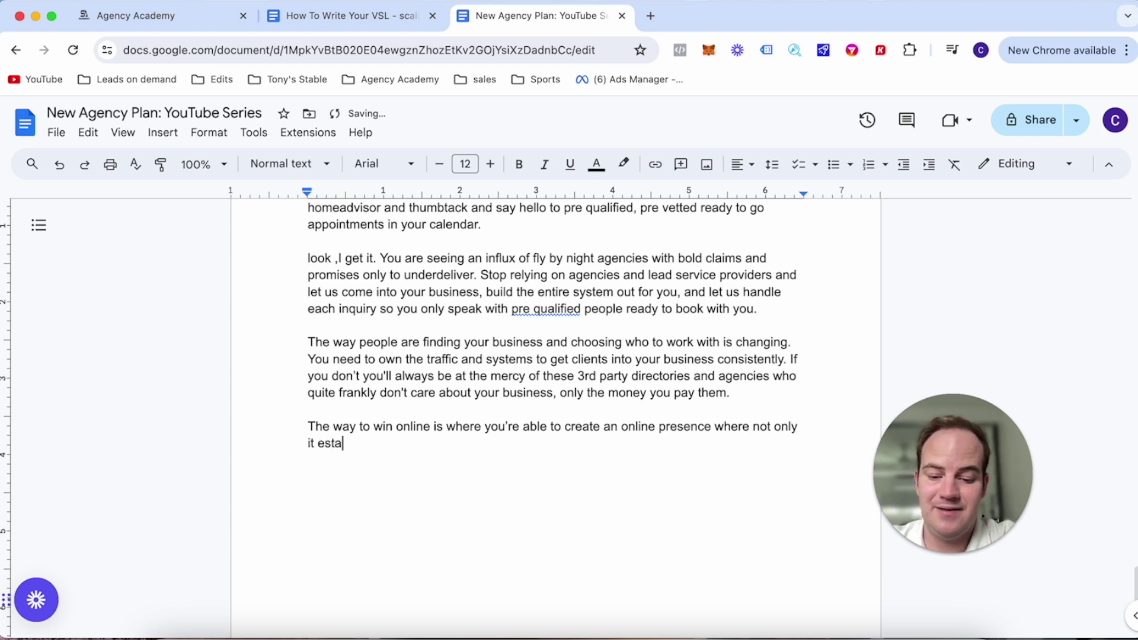
{"action": "type", "text": "blishes both "}
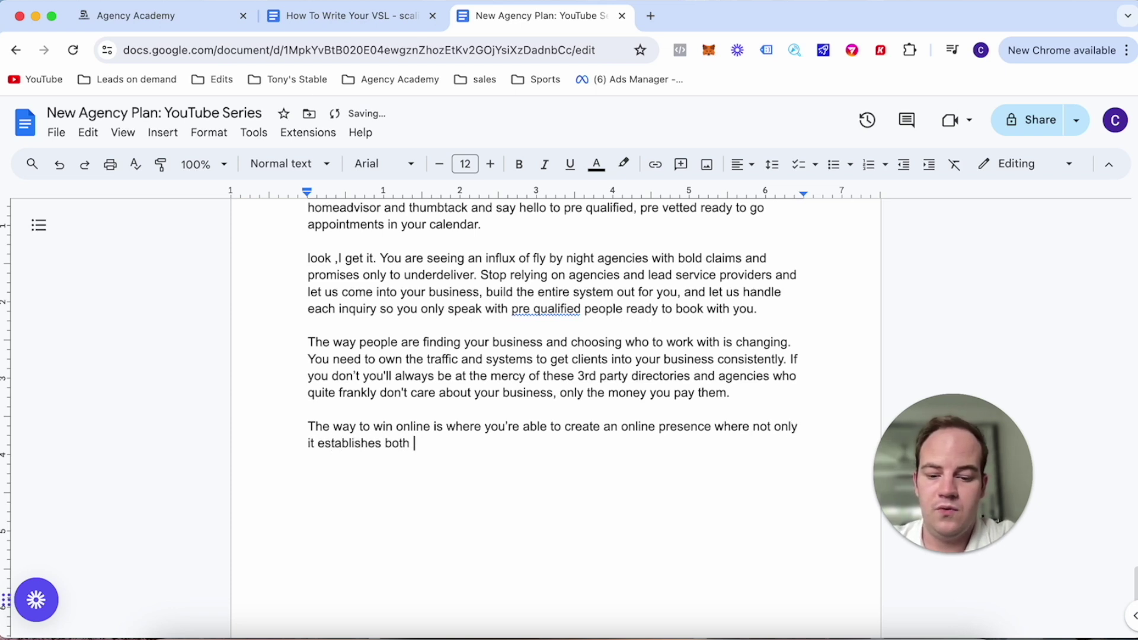
{"action": "type", "text": "authority and "}
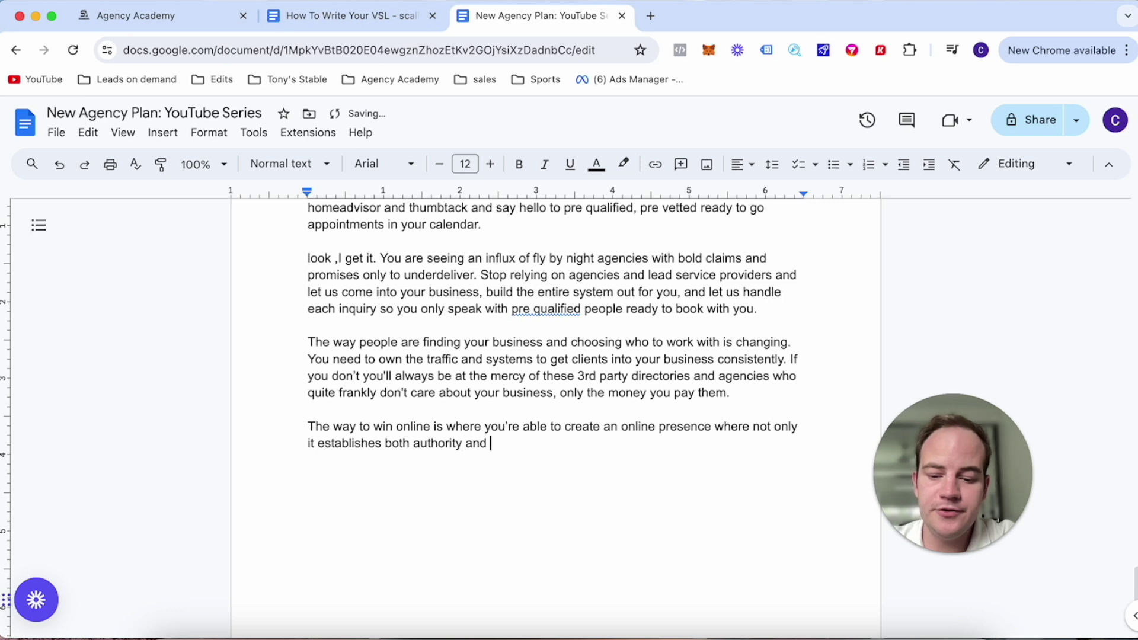
{"action": "type", "text": "trust bu"}
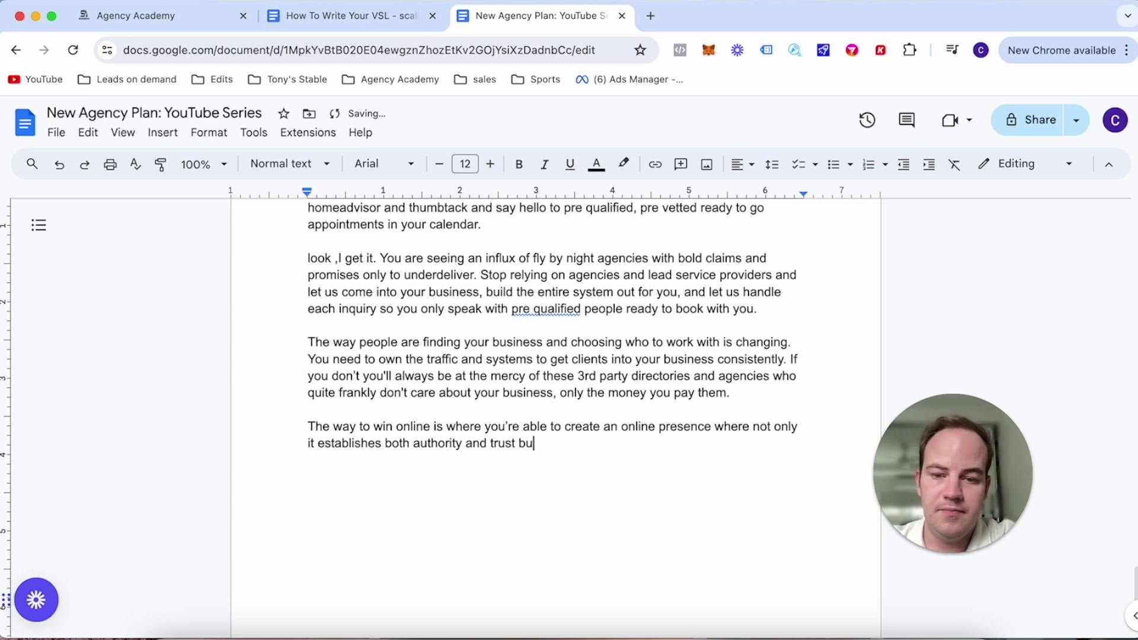
Finish the sentence with "creates something relatable for the homeowner that you are trying to service." and begin the next with "Why will they".
{"action": "type", "text": "t creates "}
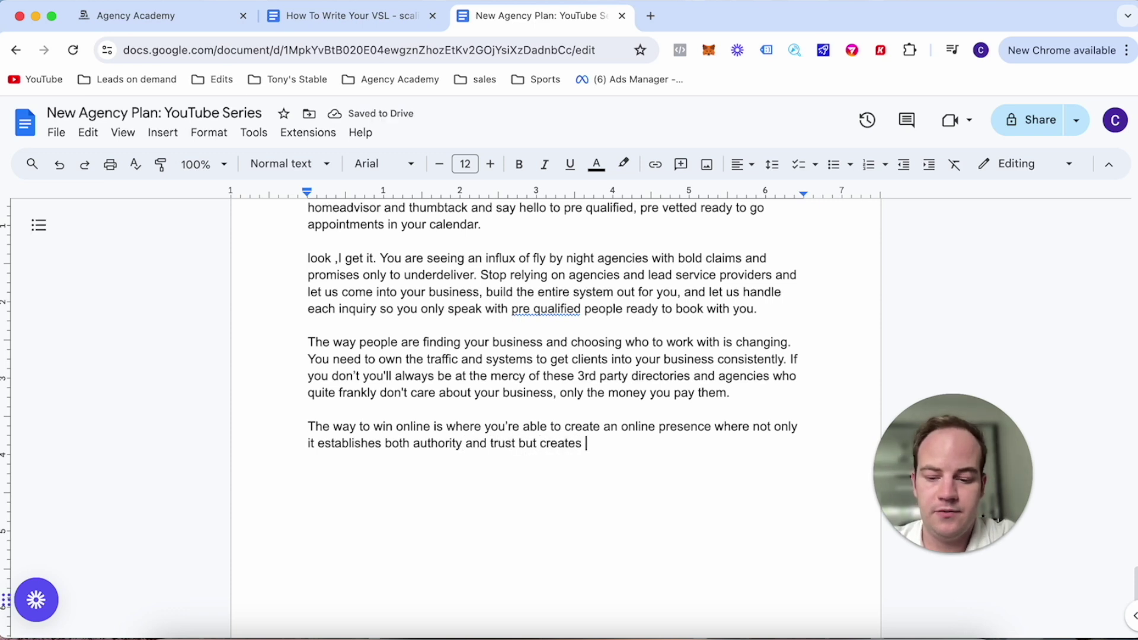
{"action": "type", "text": "something relatable for the homeowner that "}
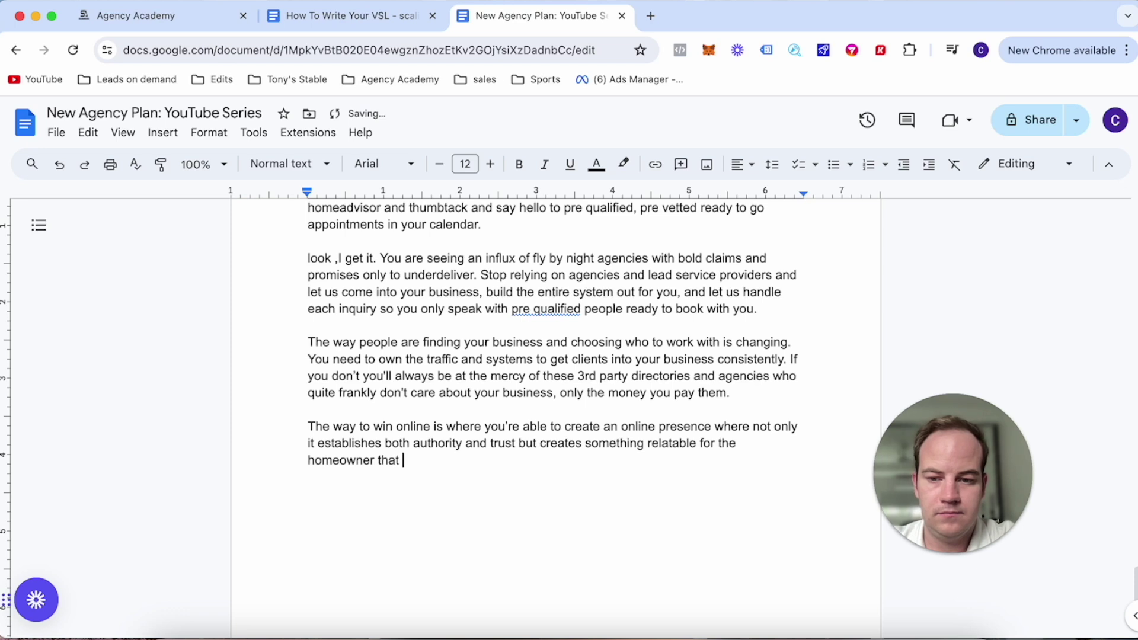
{"action": "type", "text": "you ar"}
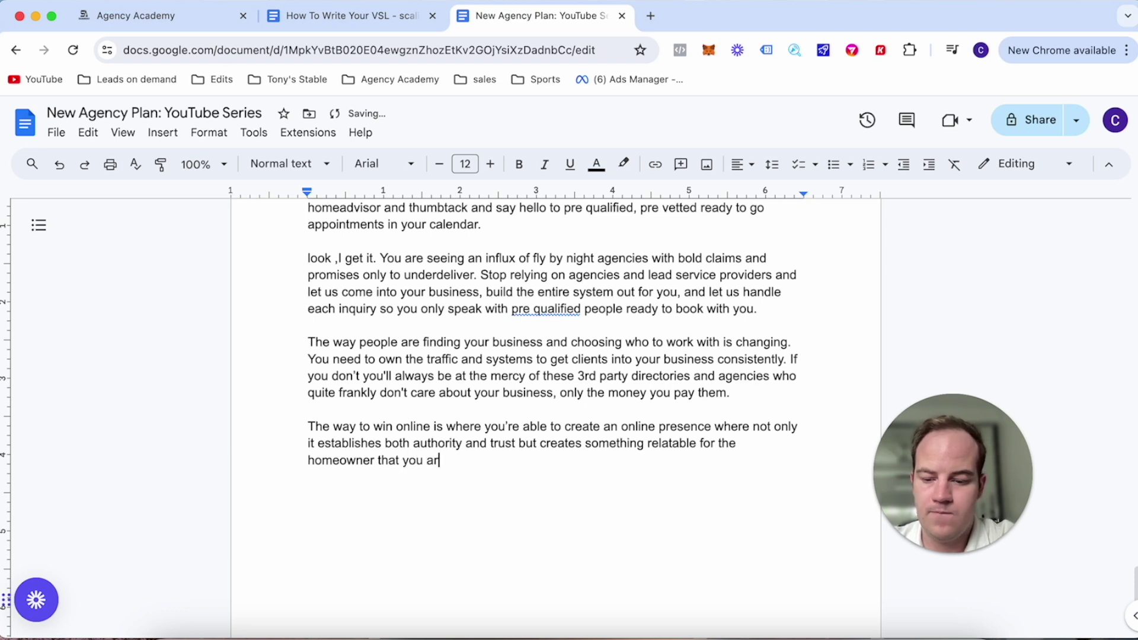
{"action": "type", "text": "e trying to ser"}
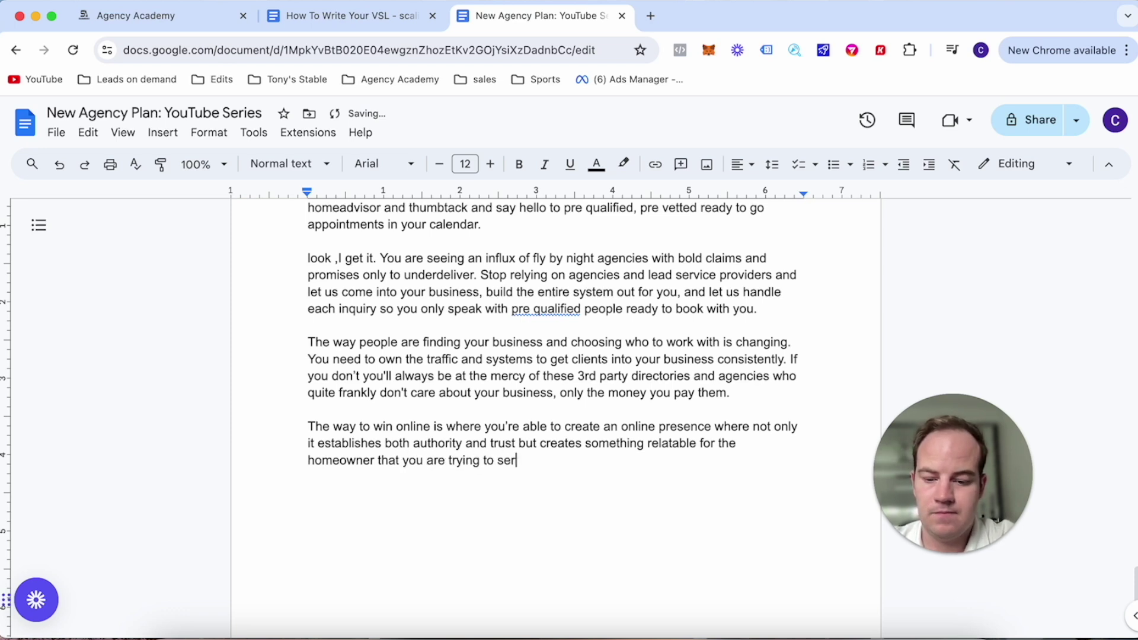
{"action": "type", "text": "vice. Why will they "}
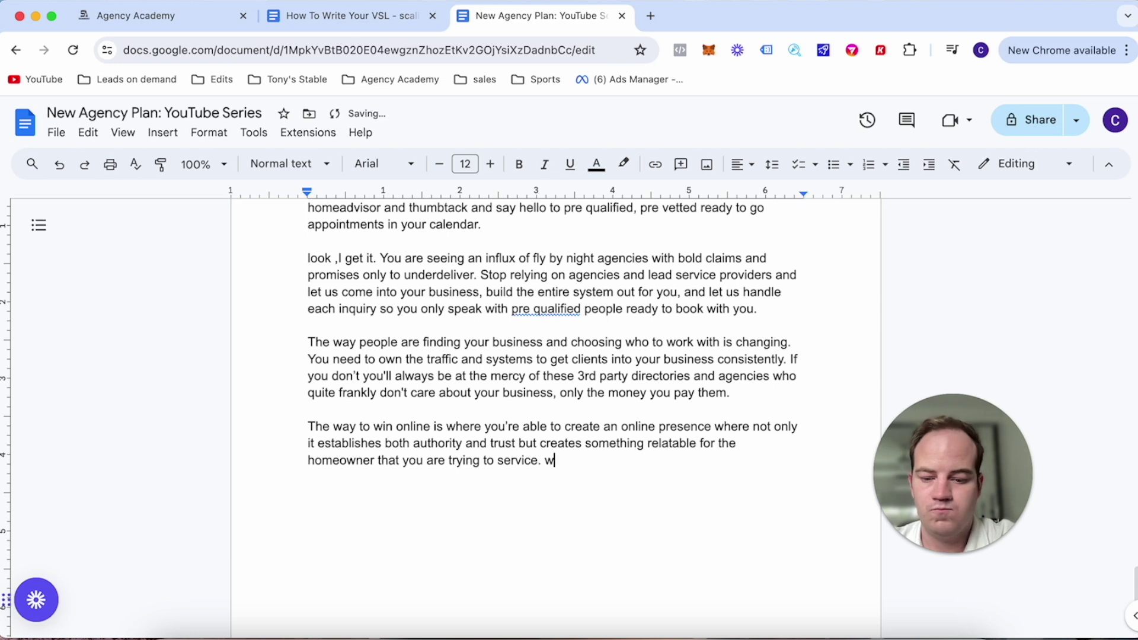
Complete the question at the end of the script with "choose you over your competition?".
{"action": "type", "text": "cho"}
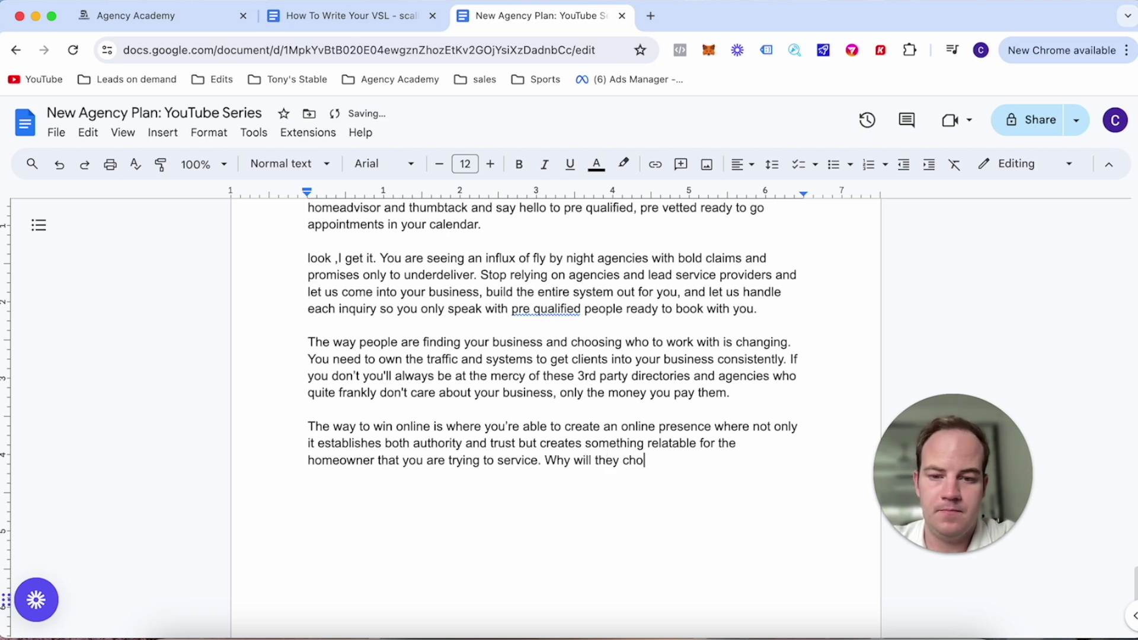
{"action": "type", "text": "ose you over "}
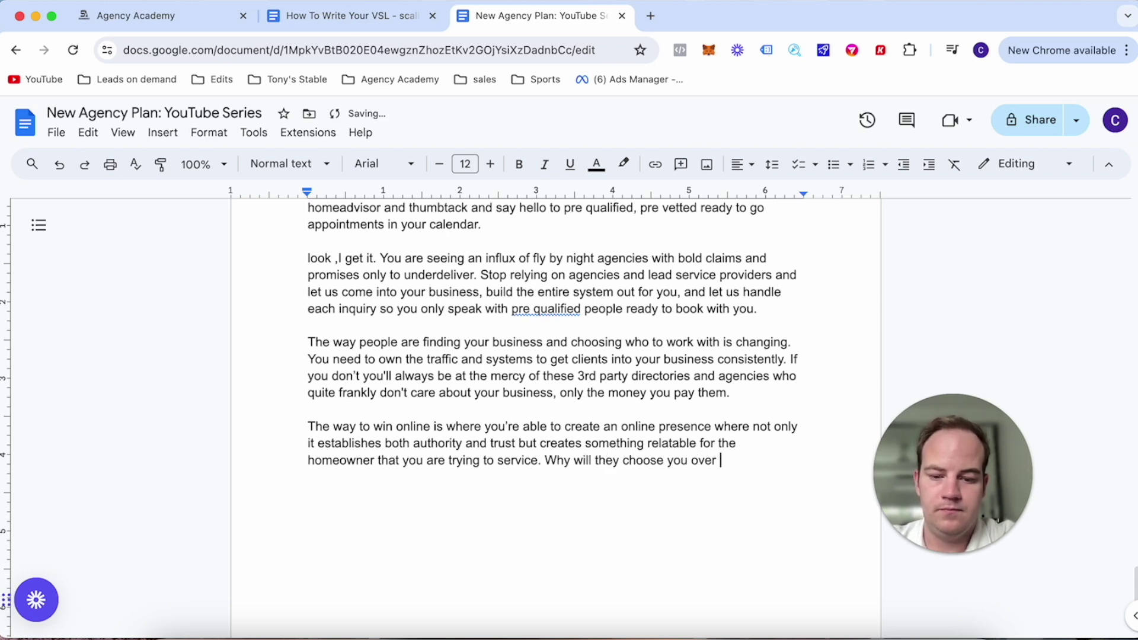
{"action": "type", "text": "your compe"}
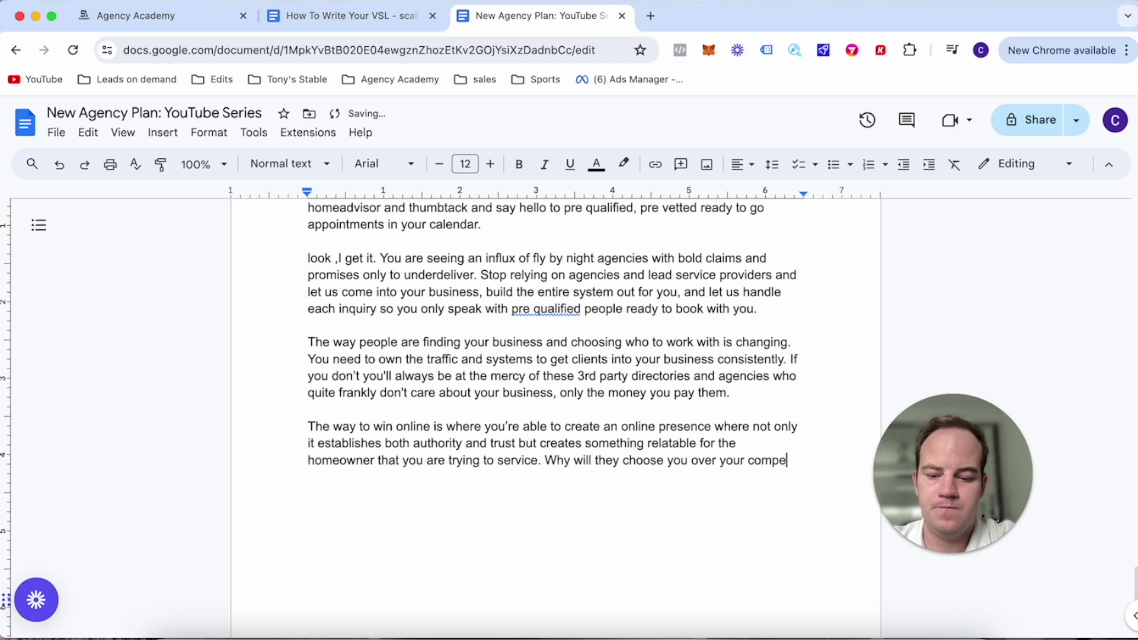
{"action": "type", "text": "titio"}
{"action": "type", "text": "n"}
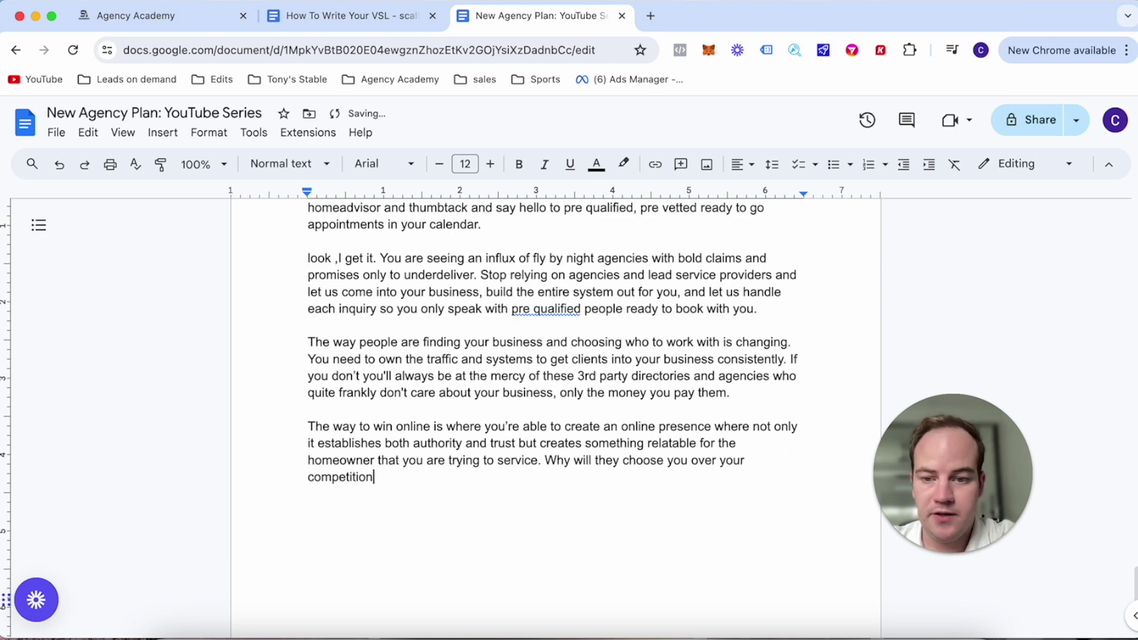
{"action": "type", "text": "?"}
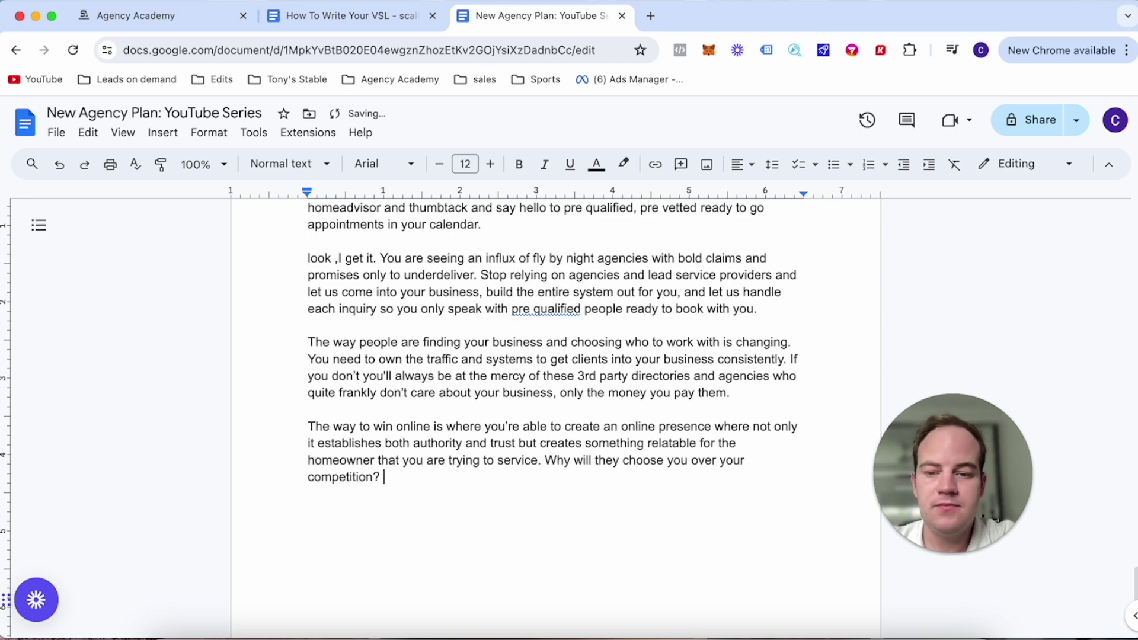
Add "That is why you must become the authority in your local marketplace so when" after the question.
{"action": "scroll", "coordinate": [413, 457], "scroll_direction": "down", "scroll_amount": 3}
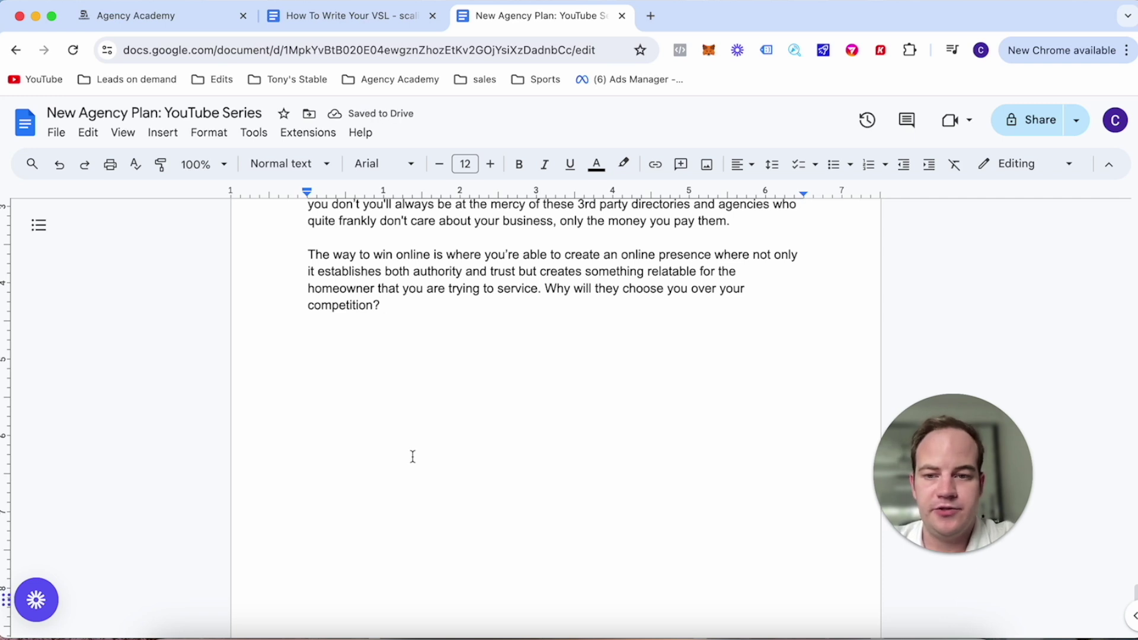
{"action": "type", "text": "That is"}
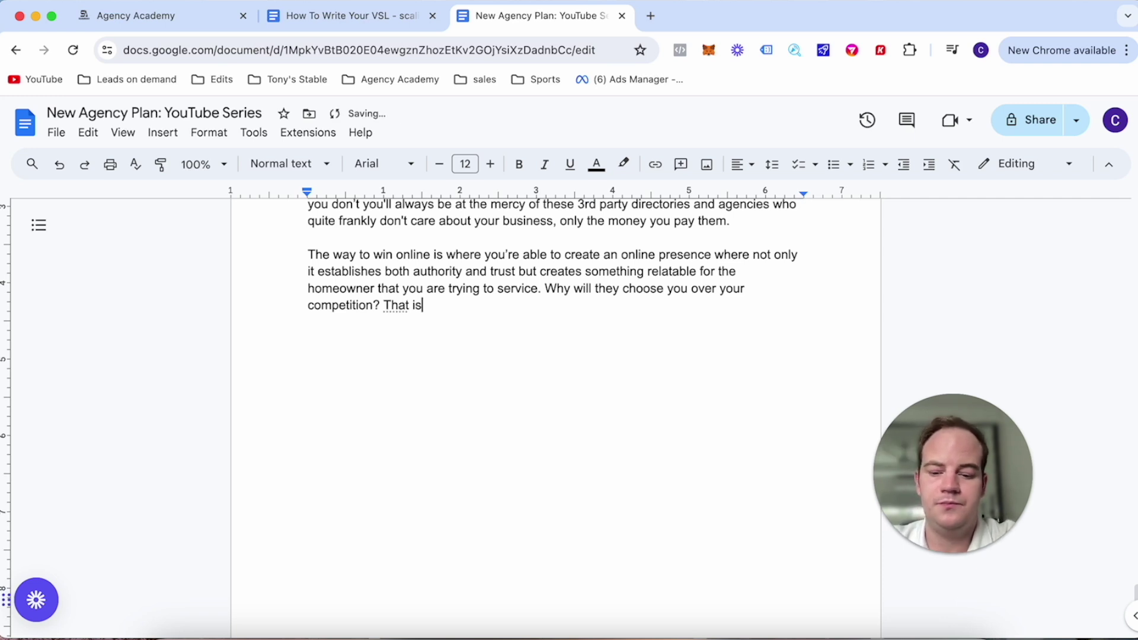
{"action": "type", "text": " why you m"}
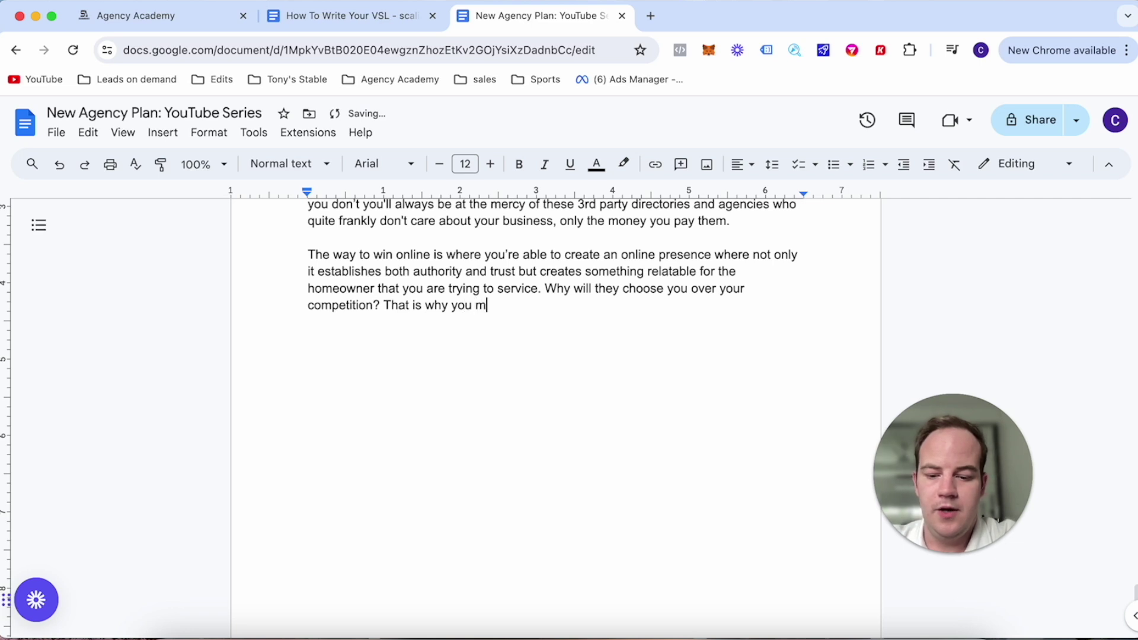
{"action": "key", "text": "BackSpace"}
{"action": "type", "text": "must"}
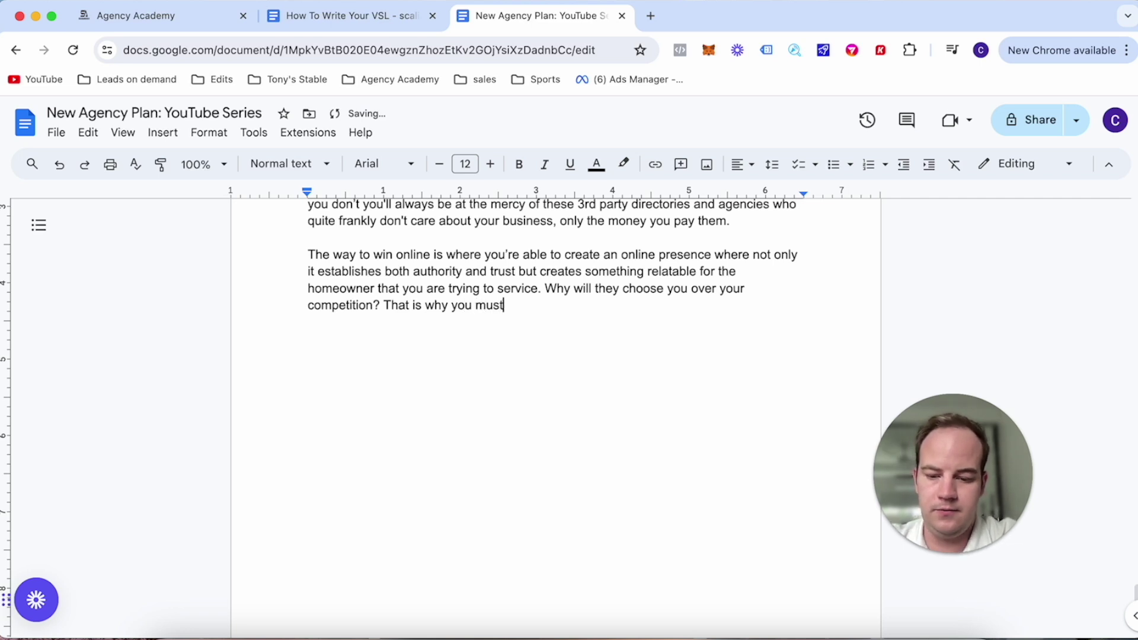
{"action": "type", "text": " become the aut"}
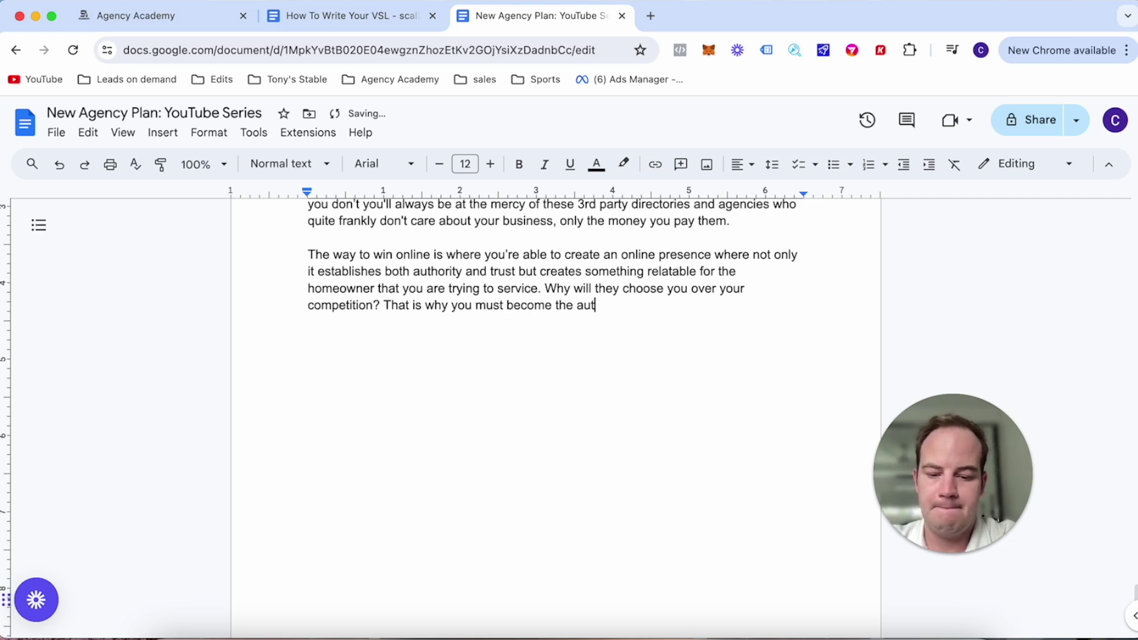
{"action": "type", "text": "hority in you"}
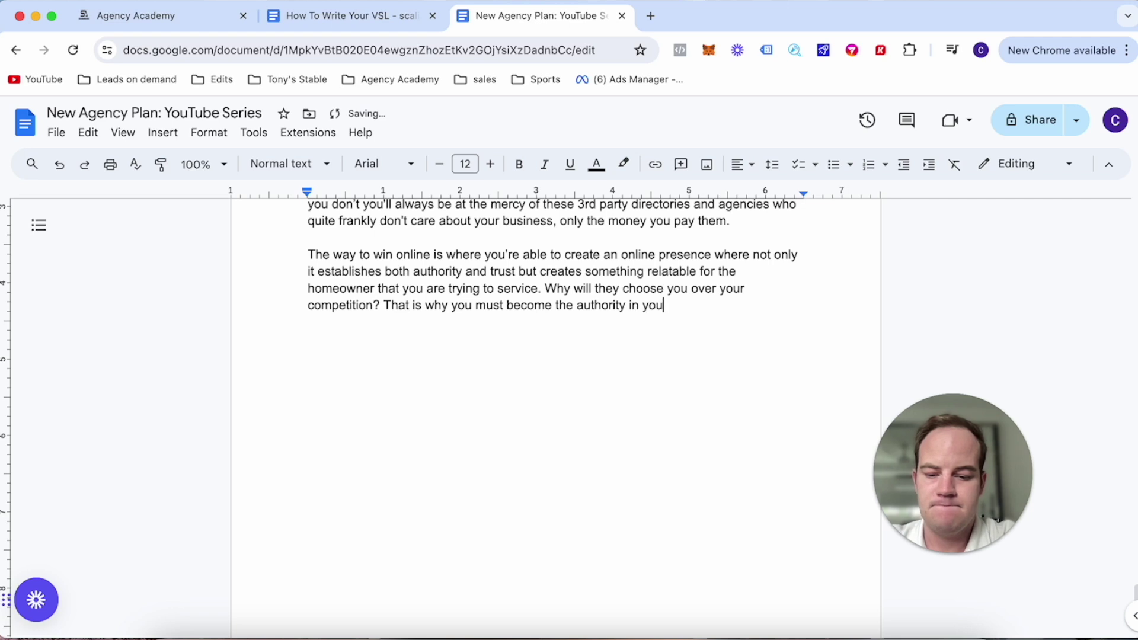
{"action": "type", "text": "r local marke"}
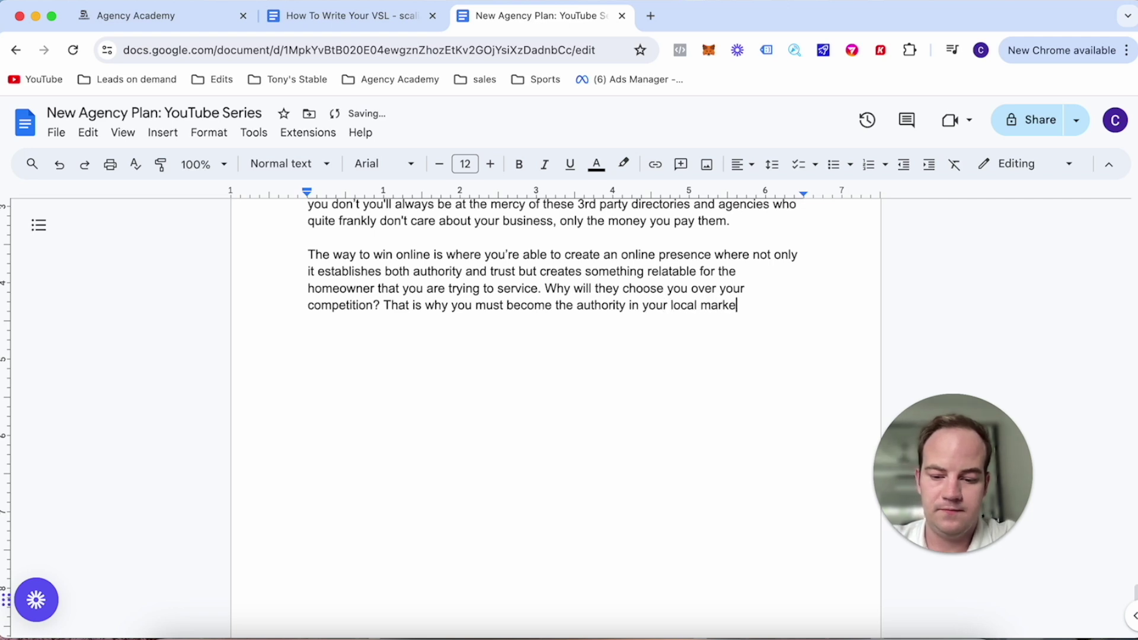
{"action": "type", "text": "tplace so when "}
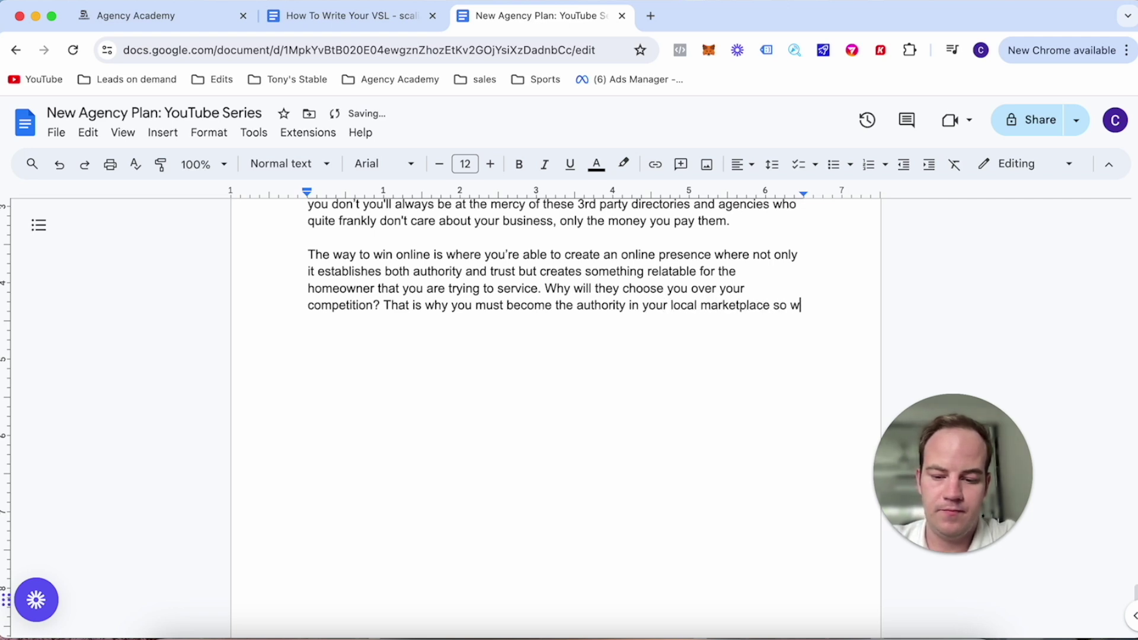
Finish the paragraph with "you submit a quote and bid you close the deal every single time." and start a new line.
{"action": "type", "text": "you submit"}
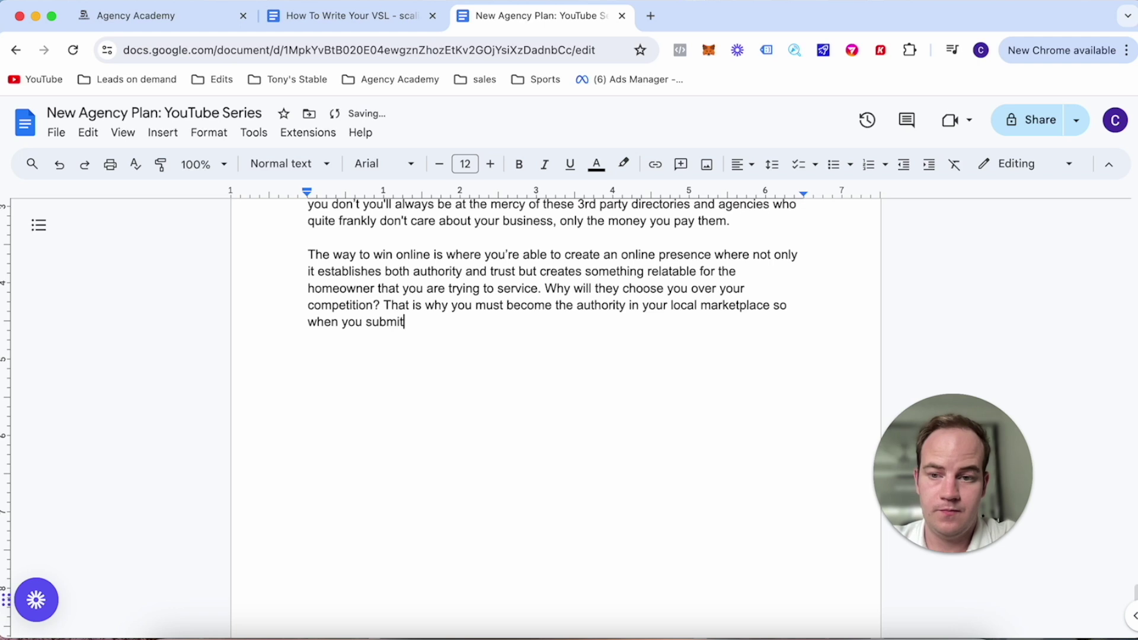
{"action": "type", "text": " a qu"}
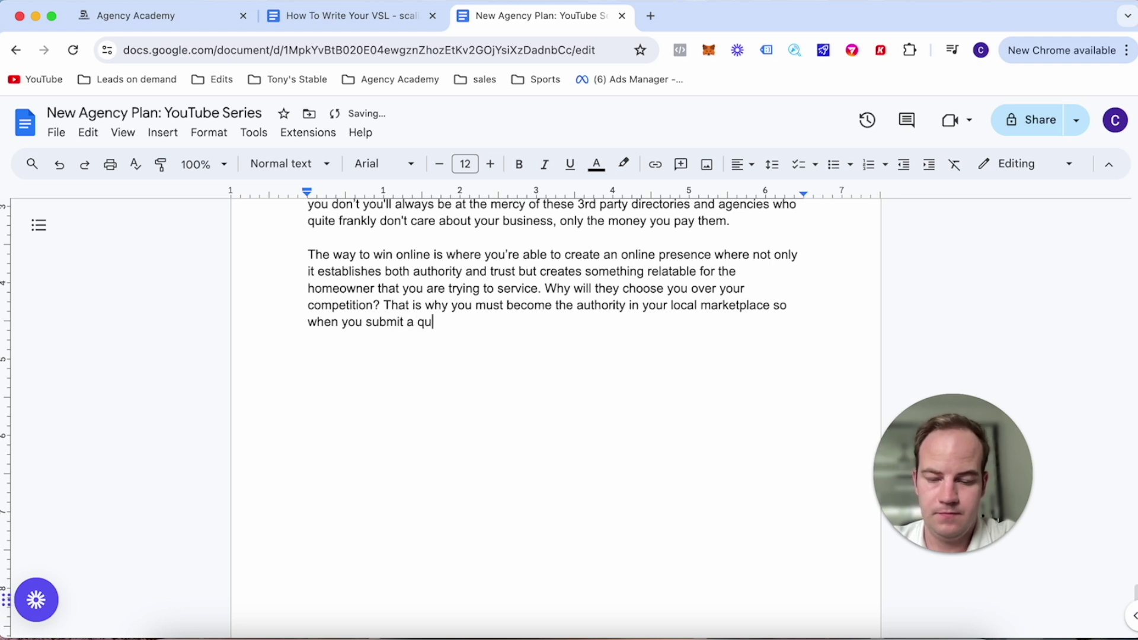
{"action": "type", "text": "ote and bi"}
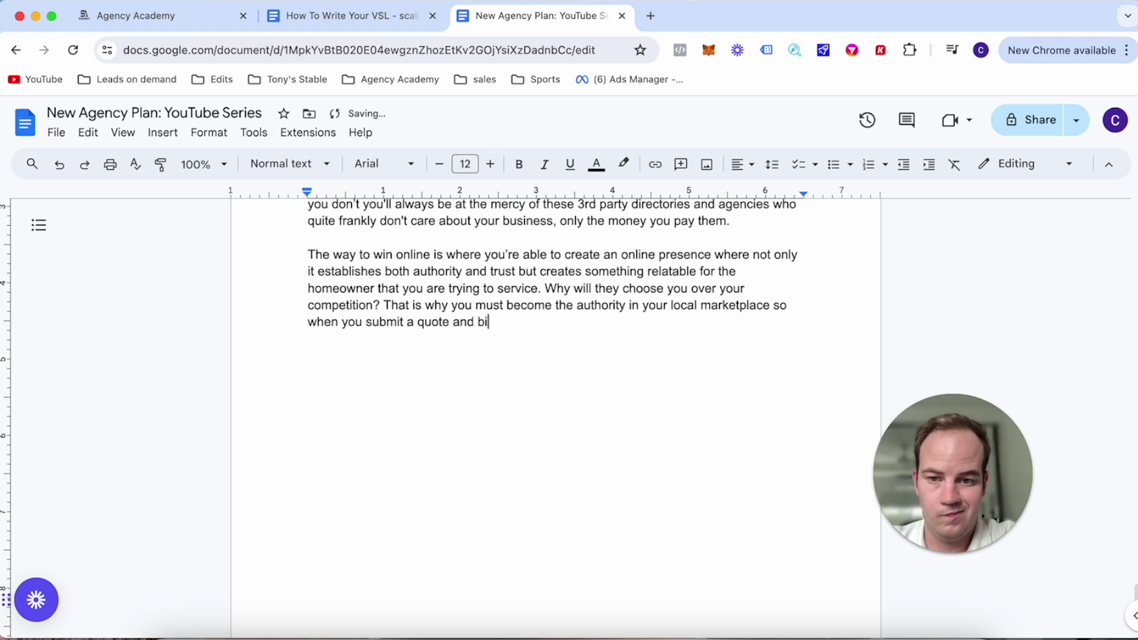
{"action": "type", "text": "d you win"}
{"action": "key", "text": "BackSpace"}
{"action": "key", "text": "BackSpace"}
{"action": "key", "text": "BackSpace"}
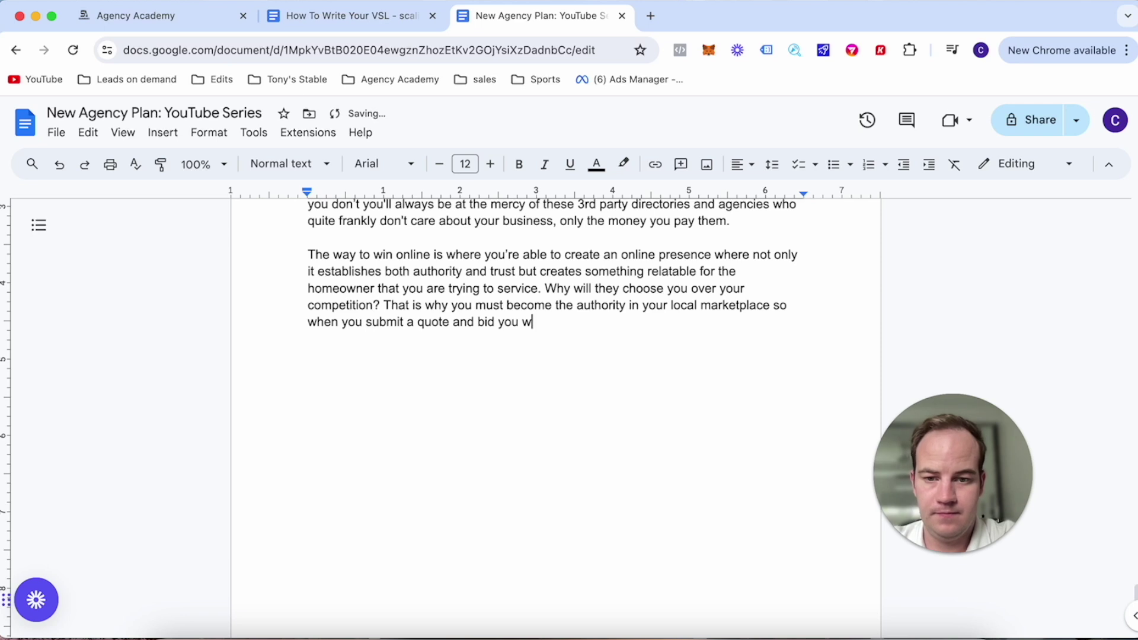
{"action": "type", "text": "close the d"}
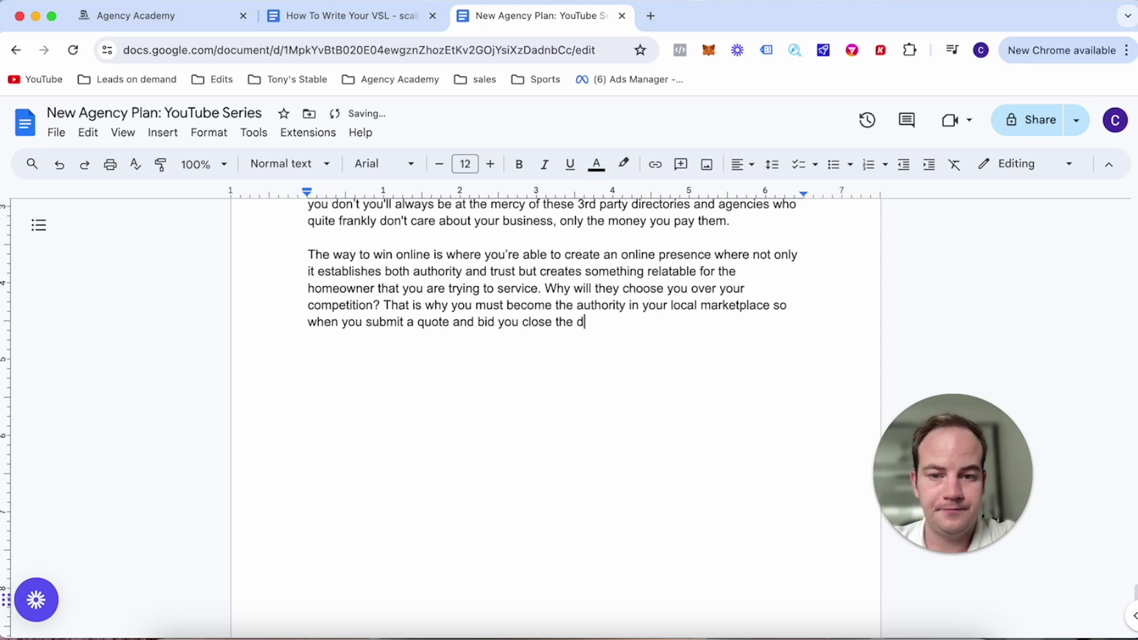
{"action": "type", "text": "eal every"}
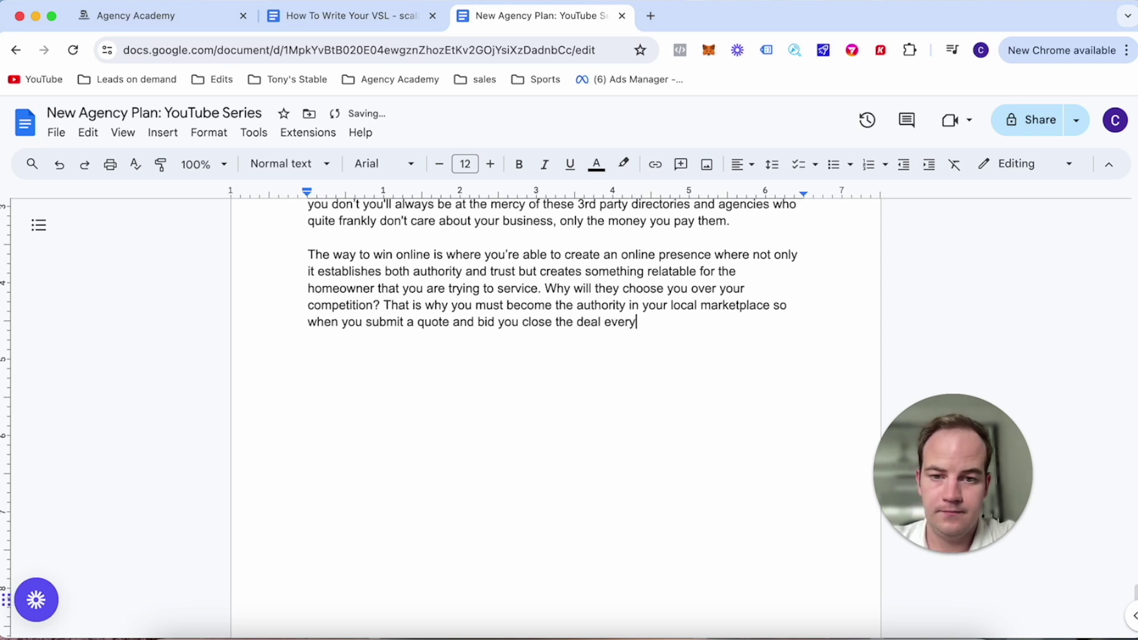
{"action": "type", "text": " single ti"}
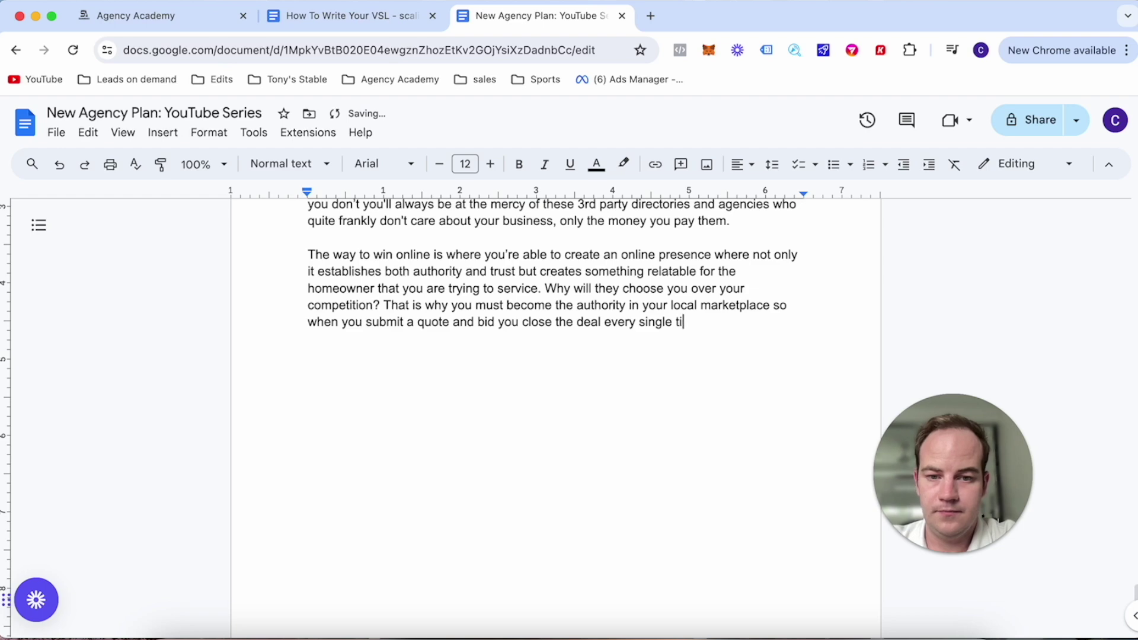
{"action": "type", "text": "me"}
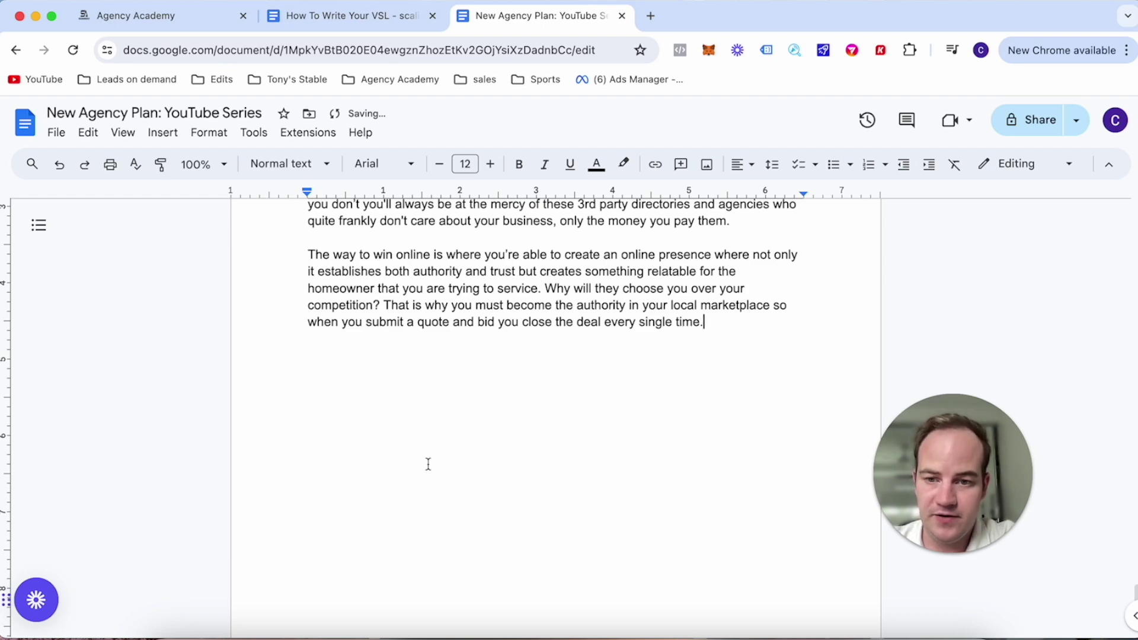
{"action": "type", "text": "."}
{"action": "key", "text": "Return"}
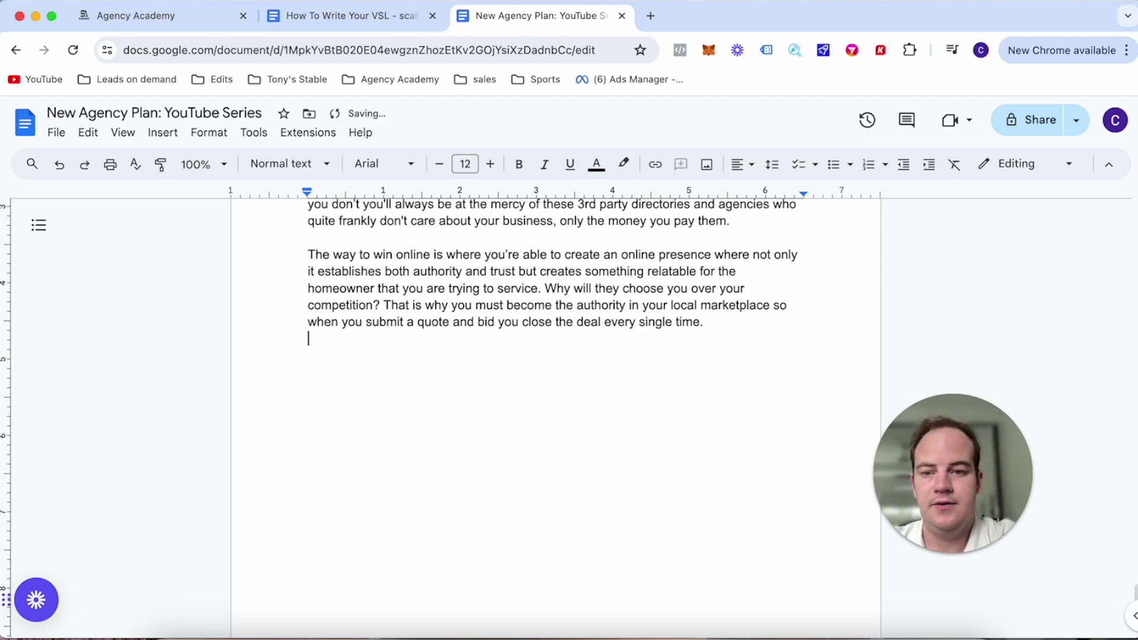
{"action": "scroll", "coordinate": [413, 384], "scroll_direction": "up", "scroll_amount": 4}
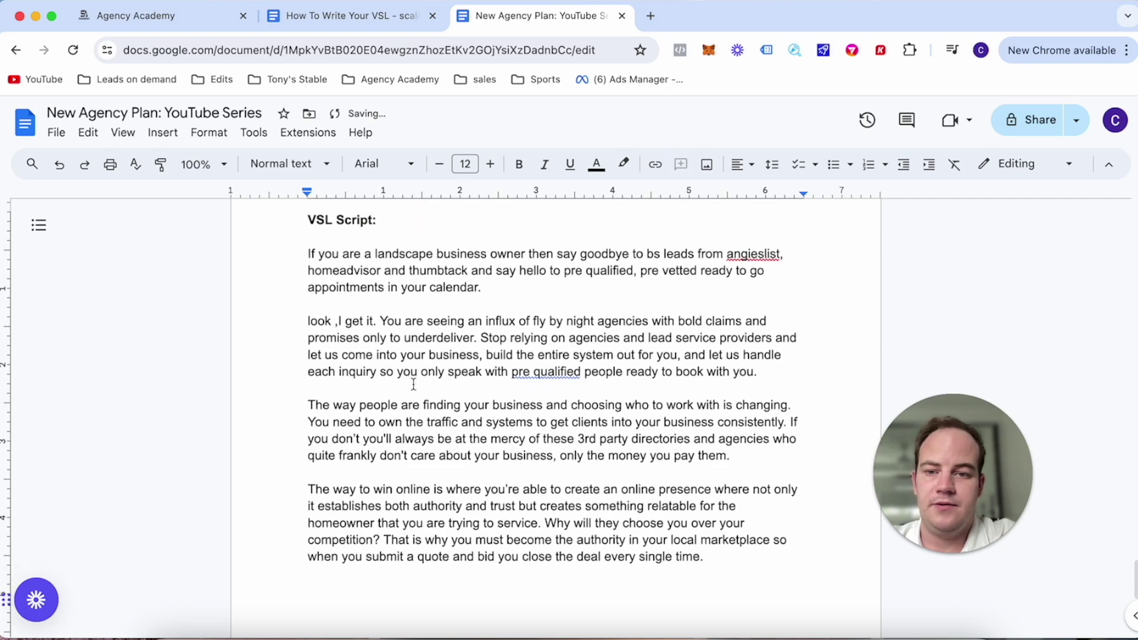
{"action": "scroll", "coordinate": [413, 384], "scroll_direction": "down", "scroll_amount": 5}
{"action": "scroll", "coordinate": [413, 384], "scroll_direction": "down", "scroll_amount": 3}
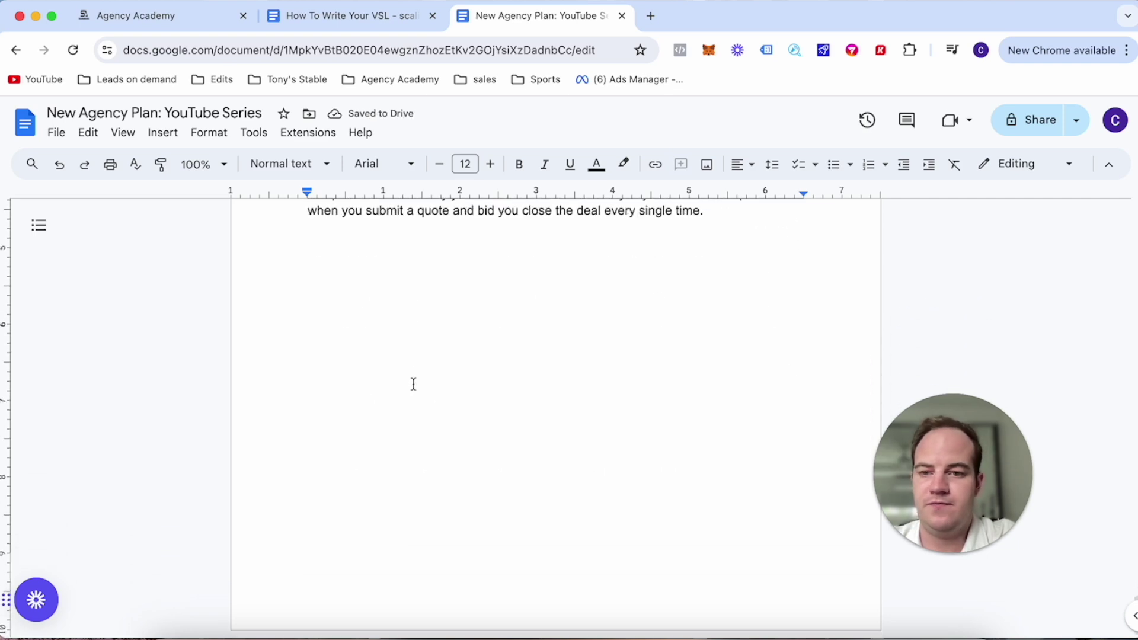
Start a new paragraph with "So heres my offer to you. We will build your entire marketing system in house in the next 60 days so you".
{"action": "scroll", "coordinate": [413, 384], "scroll_direction": "up", "scroll_amount": 2}
{"action": "scroll", "coordinate": [414, 384], "scroll_direction": "down", "scroll_amount": 1}
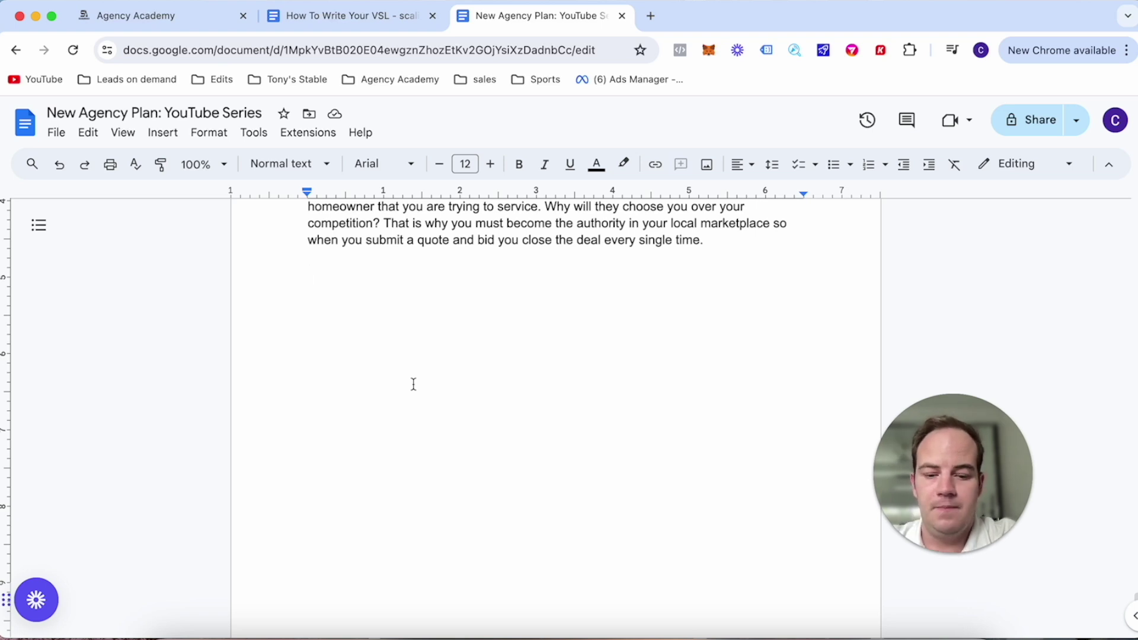
{"action": "type", "text": "So heres my off"}
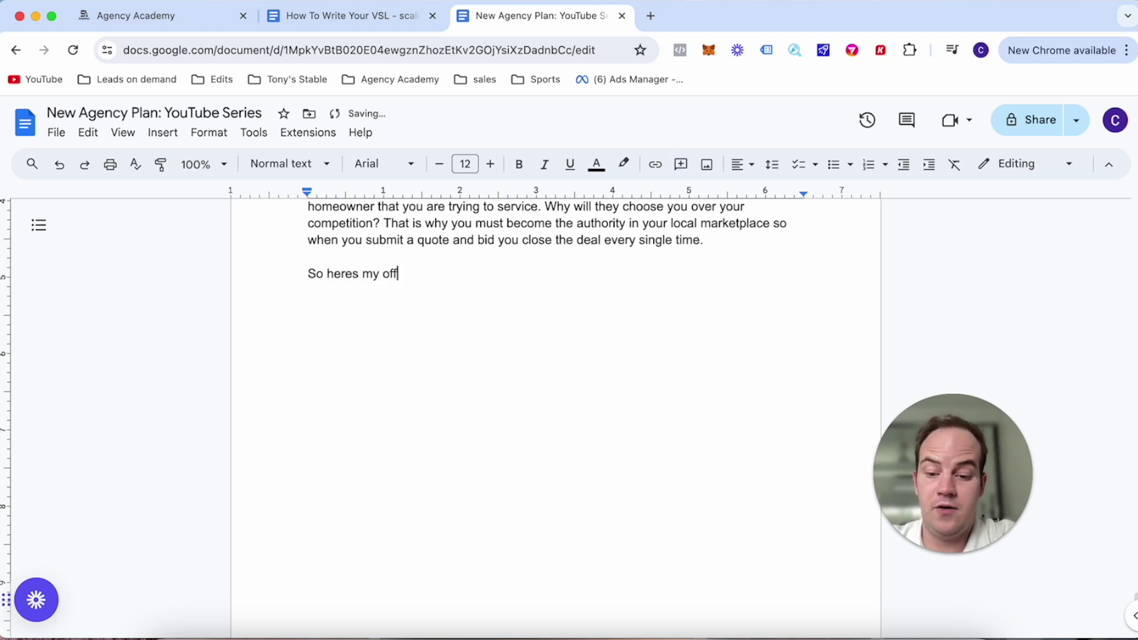
{"action": "type", "text": "er to you."}
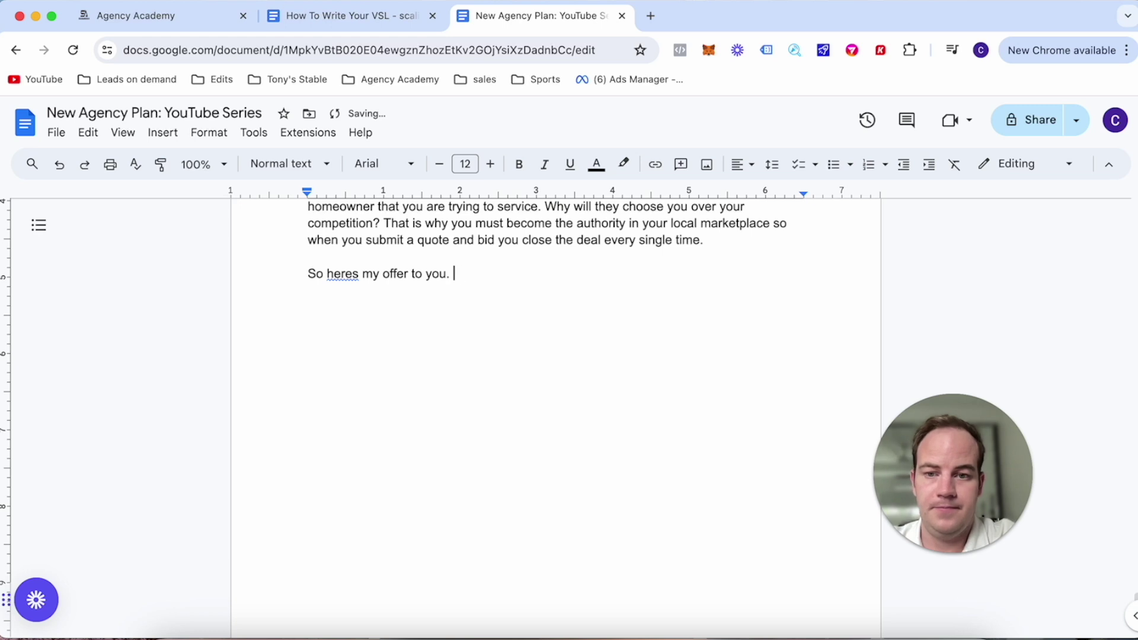
{"action": "type", "text": " We will build "}
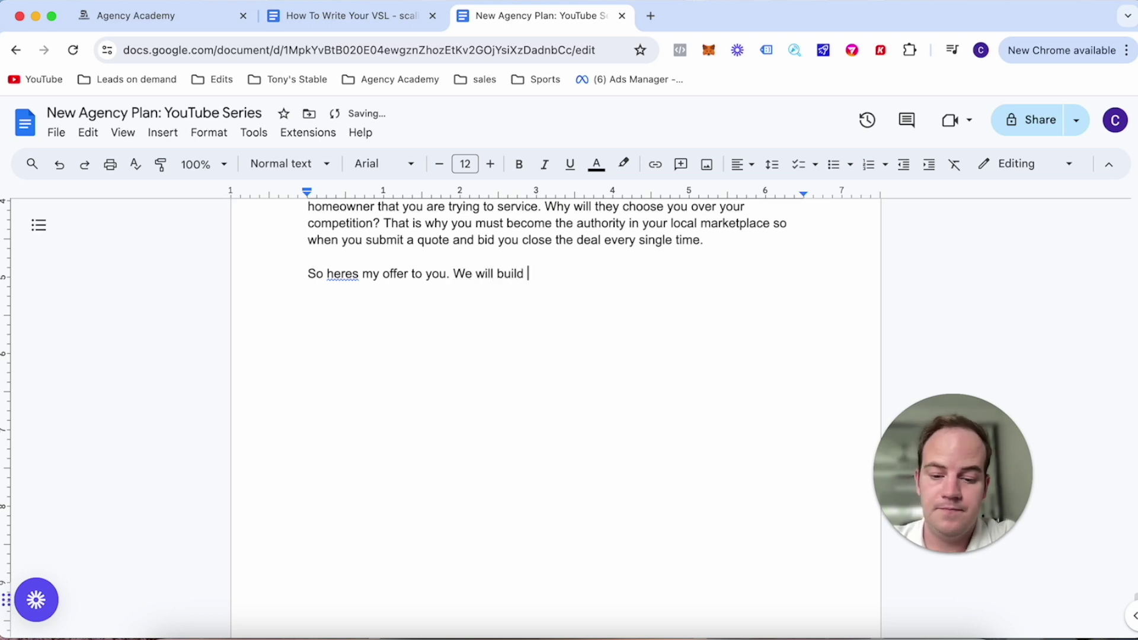
{"action": "type", "text": "your entire m"}
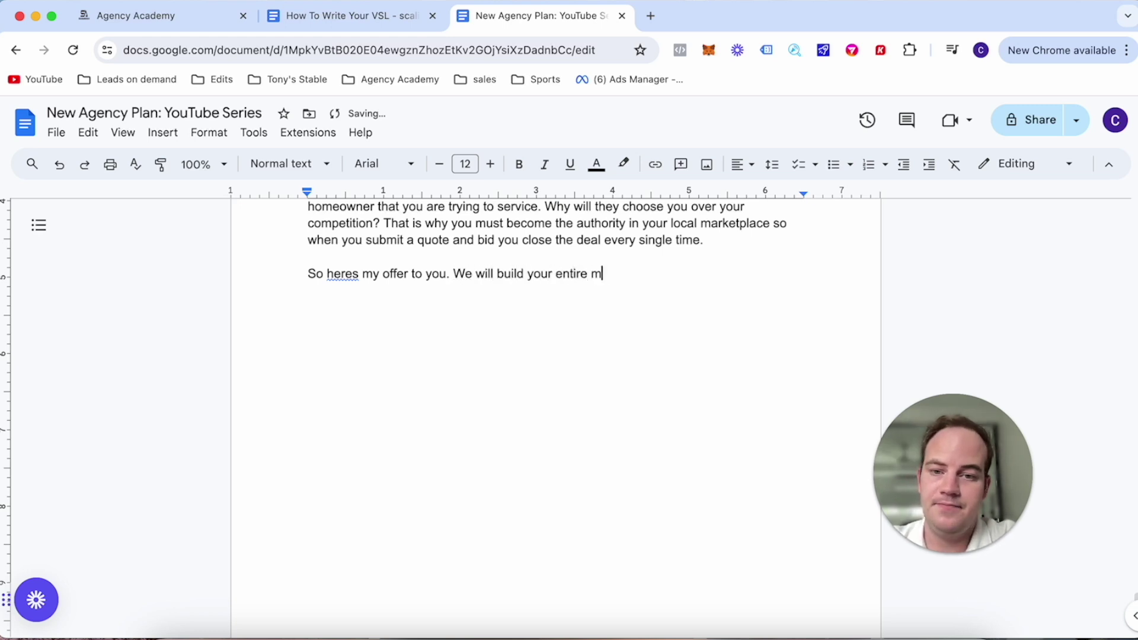
{"action": "type", "text": "arketing s"}
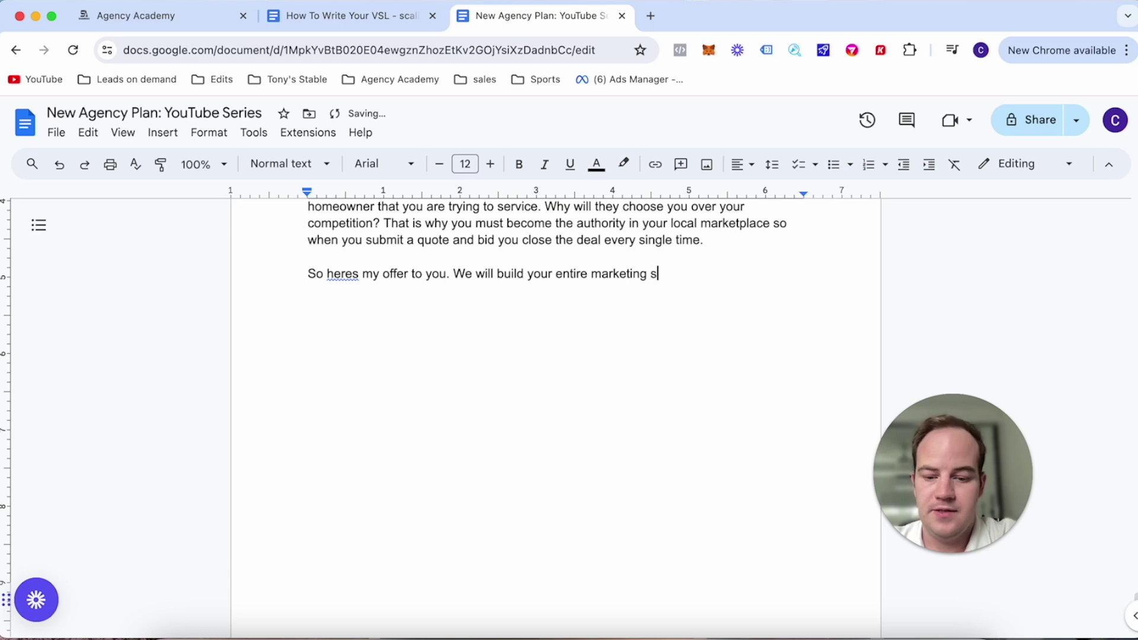
{"action": "type", "text": "ystem in house in "}
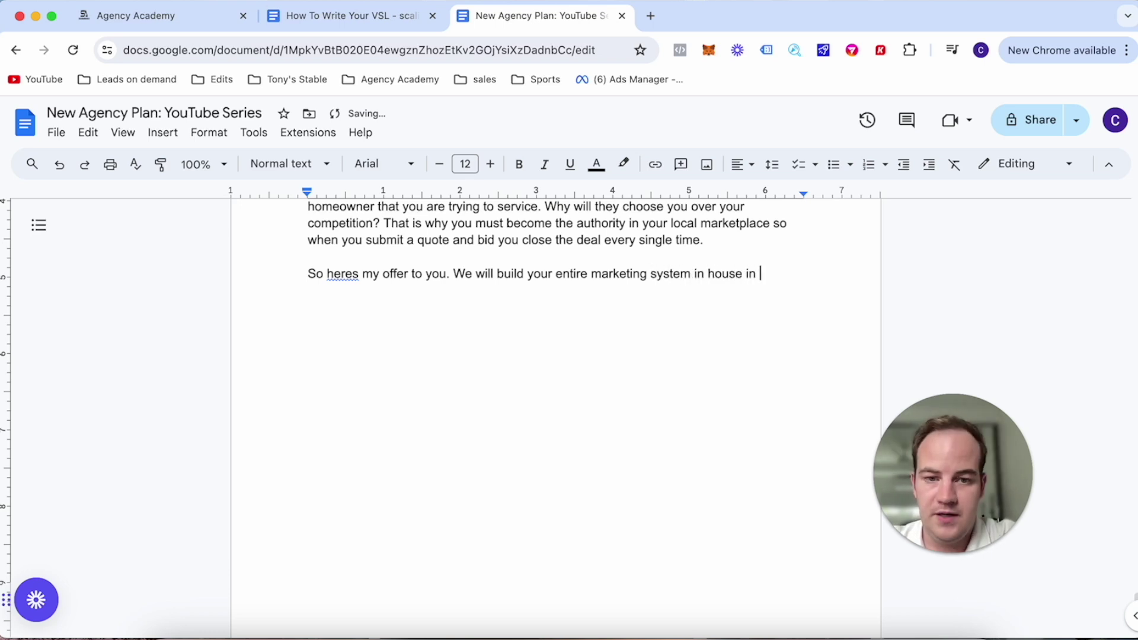
{"action": "type", "text": "the next 6"}
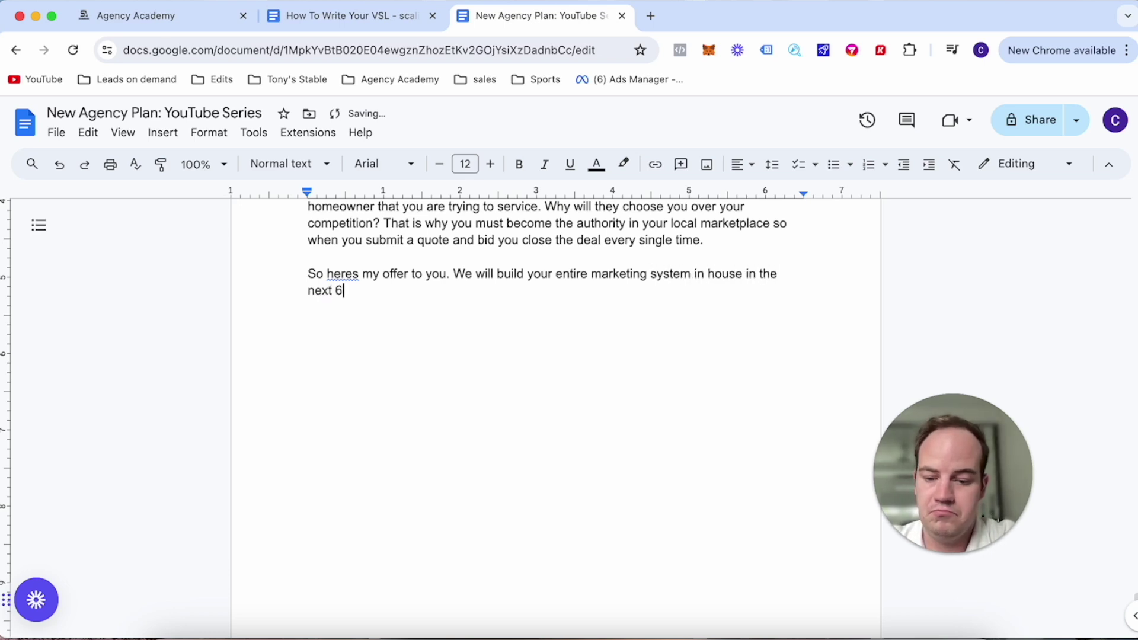
{"action": "type", "text": "0 days so you "}
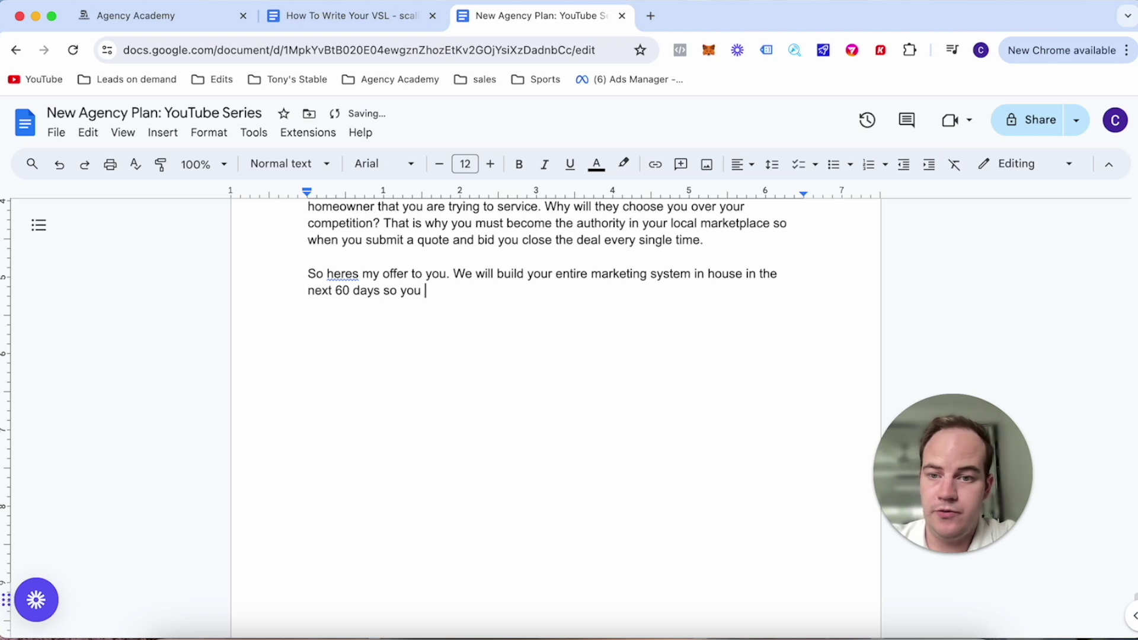
Continue the offer sentence with "arent reliant on homeadisor, angies list or thumbtack".
{"action": "type", "text": "arent rel"}
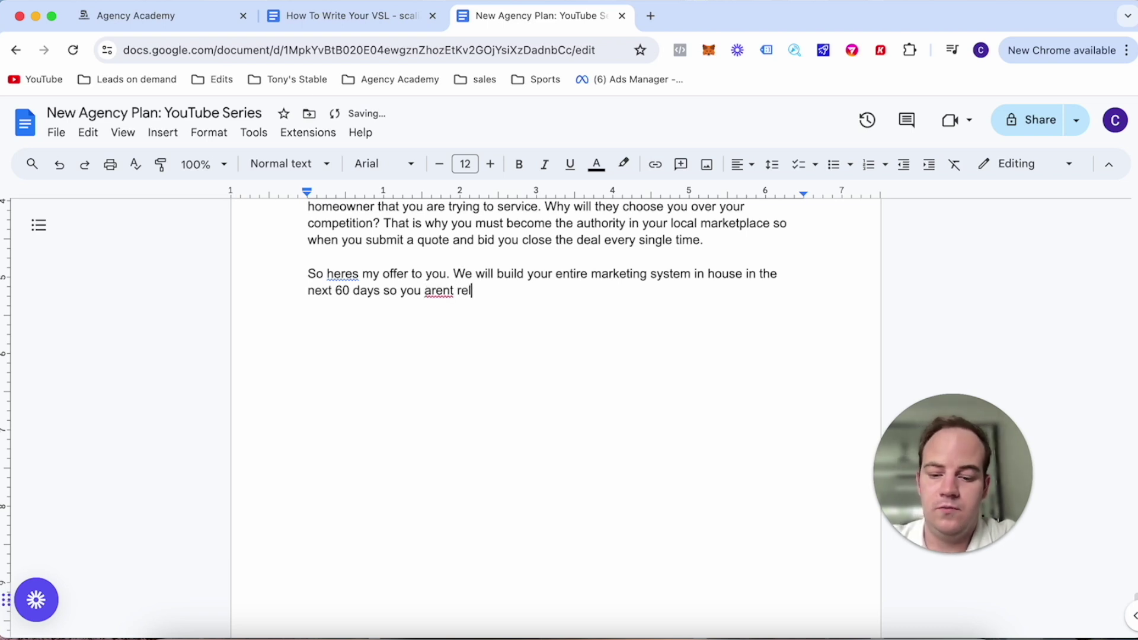
{"action": "type", "text": "iant on"}
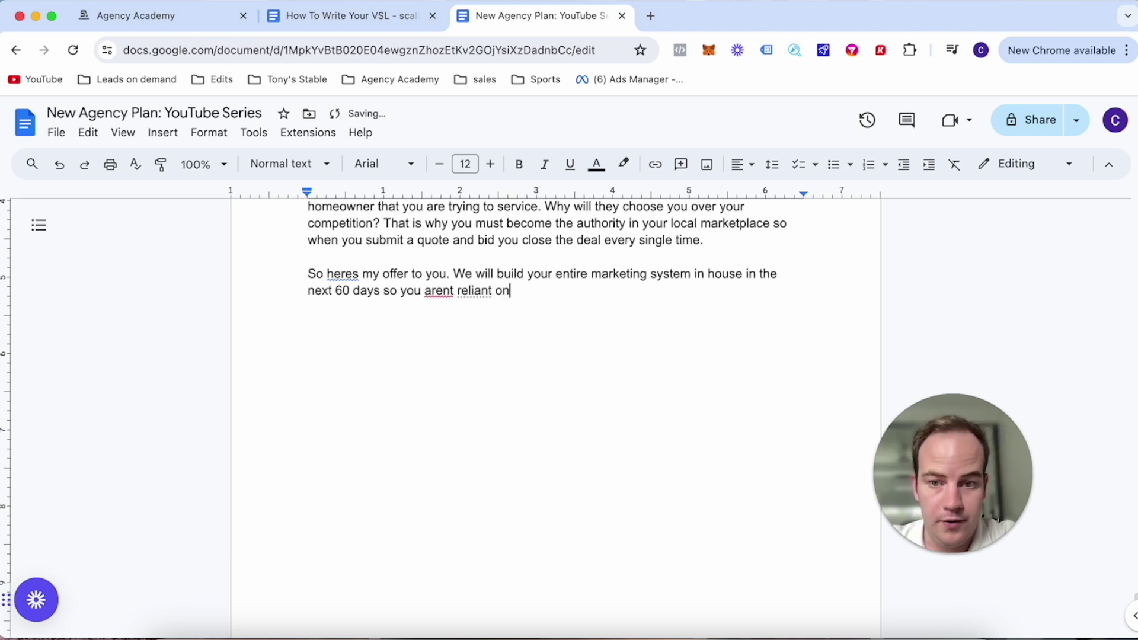
{"action": "type", "text": " homead"}
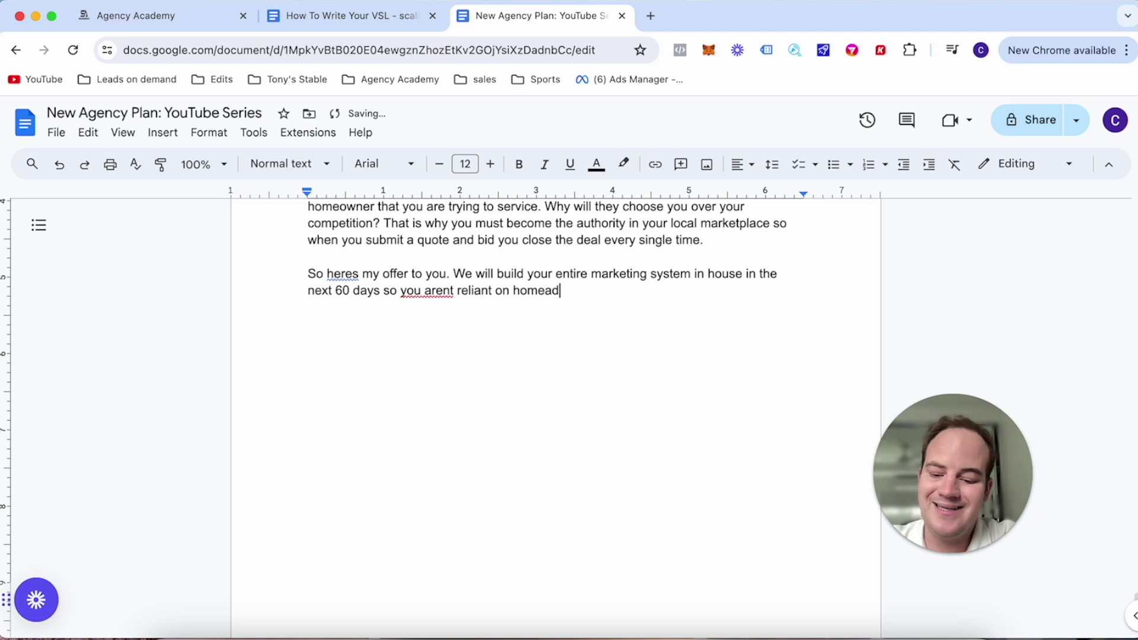
{"action": "type", "text": "is"}
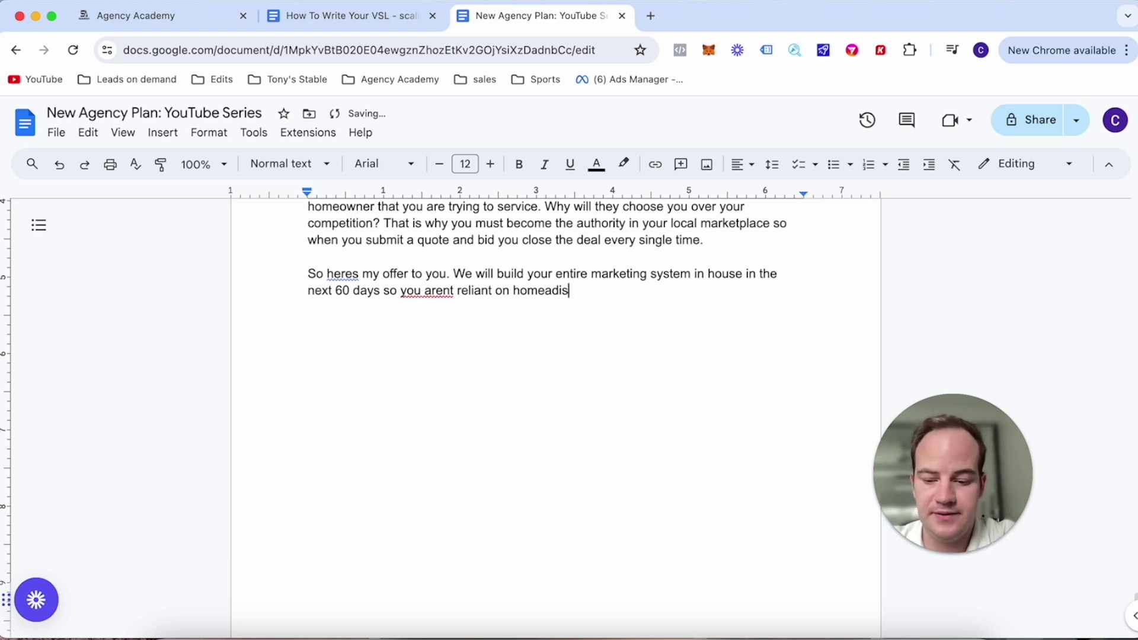
{"action": "type", "text": "or, a"}
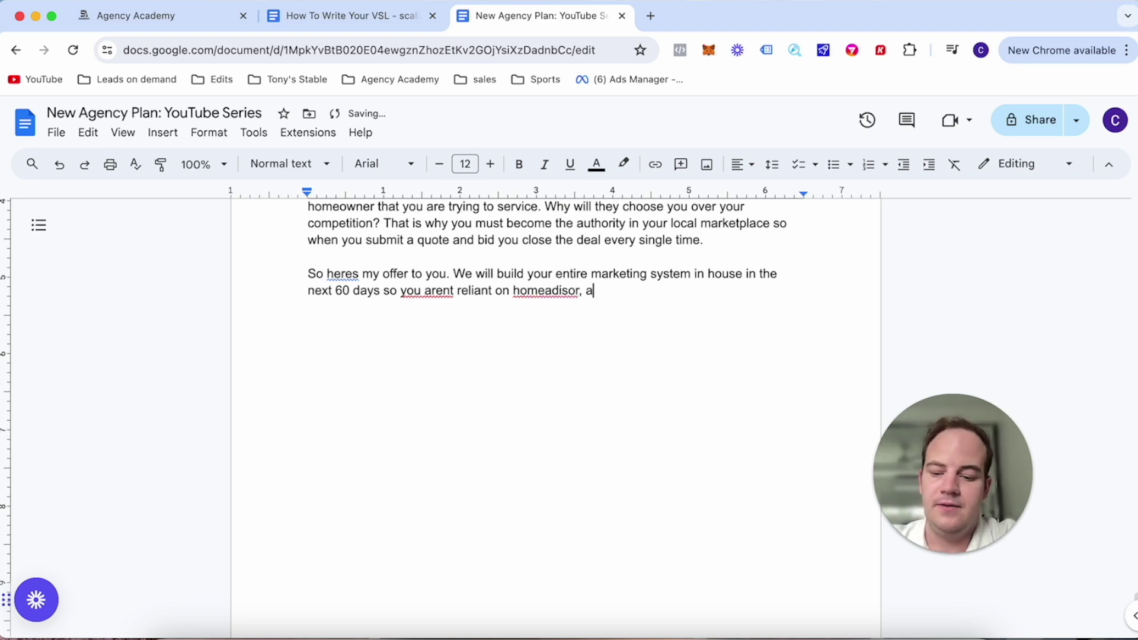
{"action": "type", "text": "ngies list"}
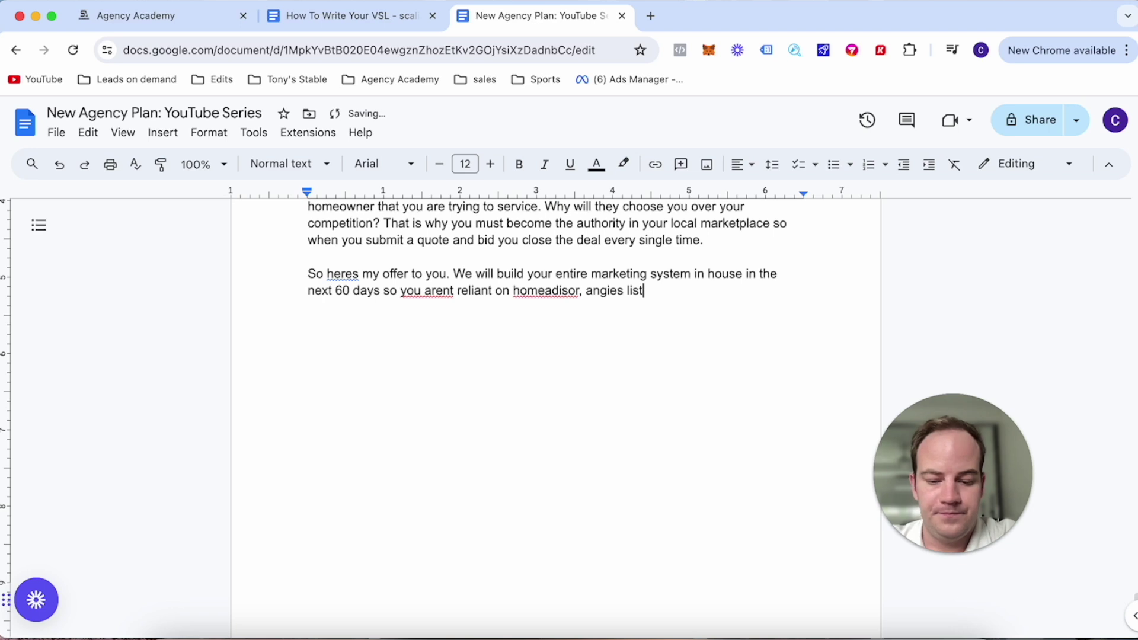
{"action": "type", "text": " or thumb"}
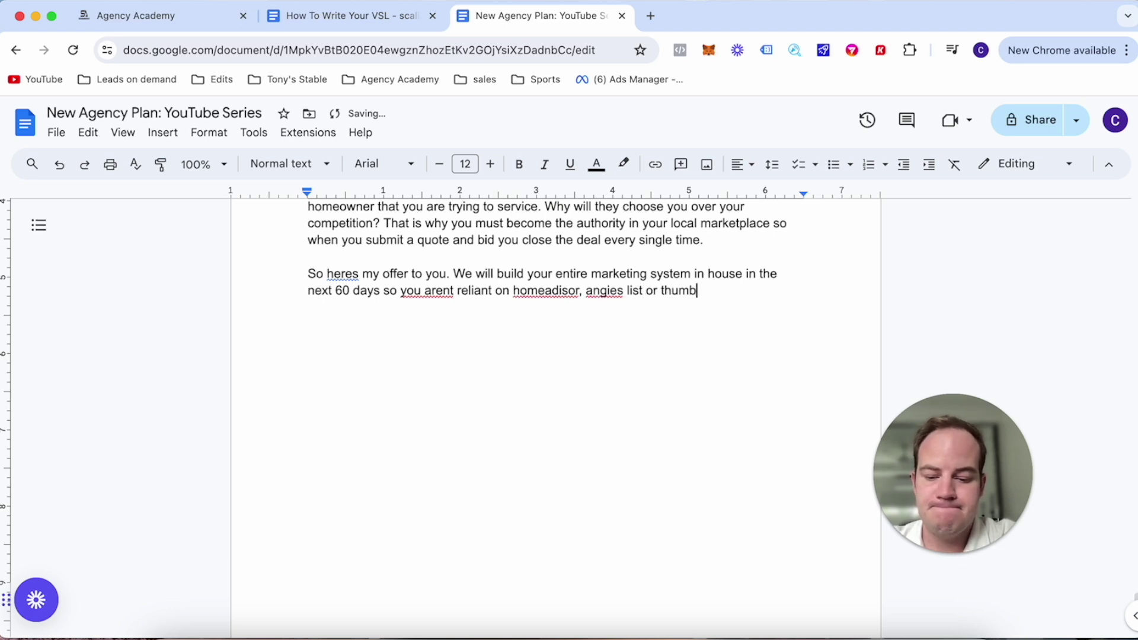
{"action": "type", "text": "tack"}
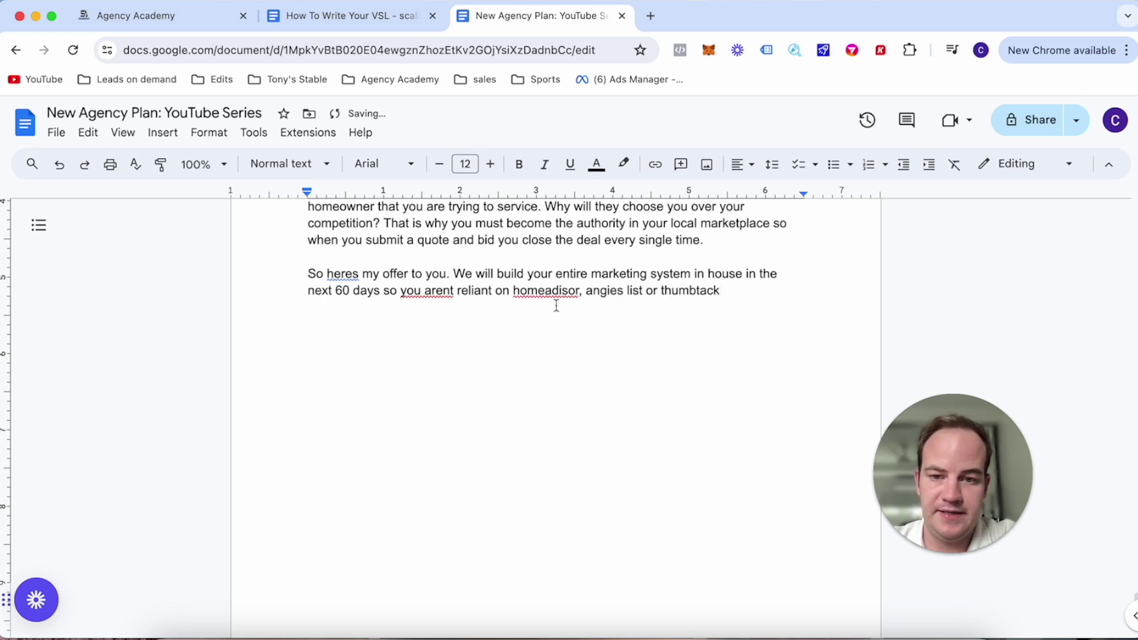
Correct "homeadisor" to "homeadvisor" and "you arent" to "you're not" using the suggested corrections.
{"action": "left_click", "coordinate": [553, 290]}
{"action": "left_click", "coordinate": [557, 270]}
{"action": "left_click", "coordinate": [443, 291]}
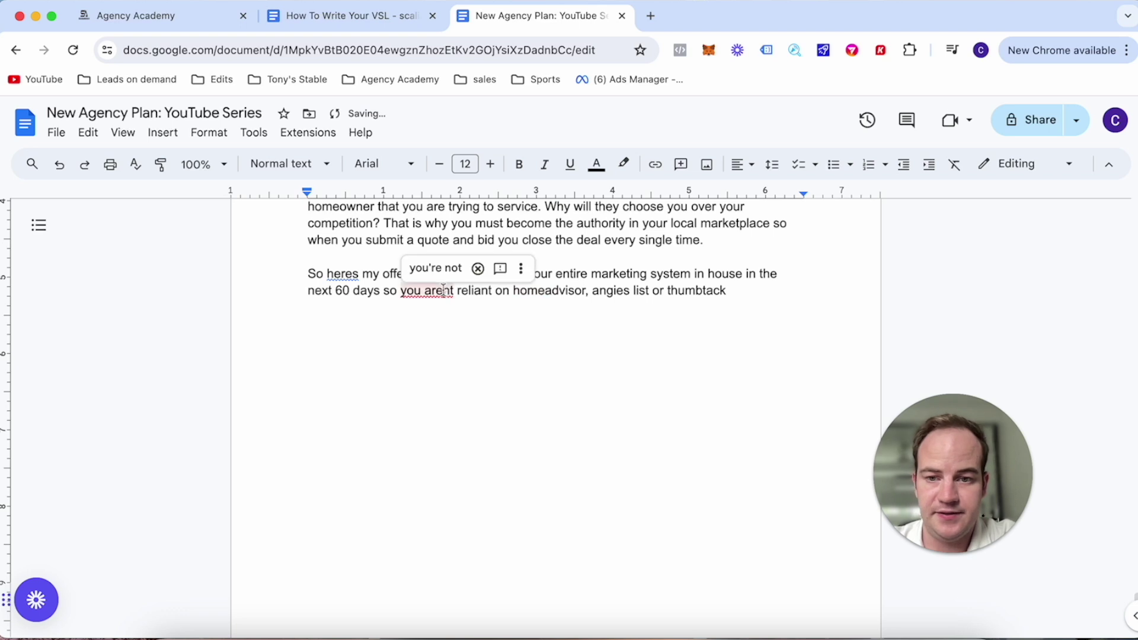
{"action": "left_click", "coordinate": [436, 268]}
{"action": "left_click_drag", "start_coordinate": [729, 291], "coordinate": [740, 304]}
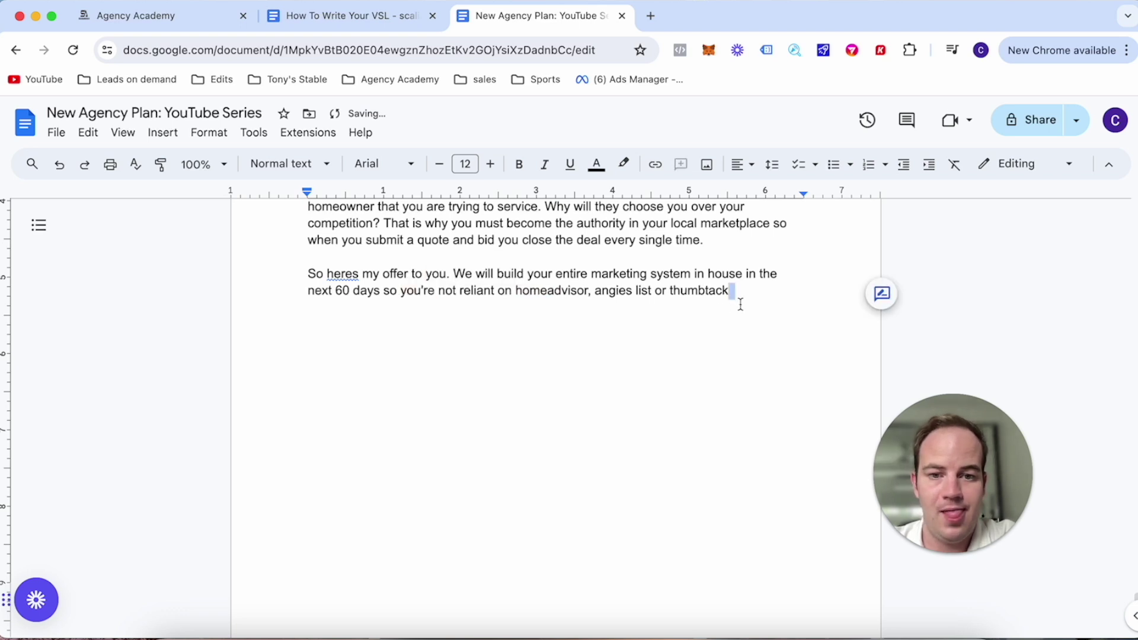
{"action": "left_click", "coordinate": [738, 298]}
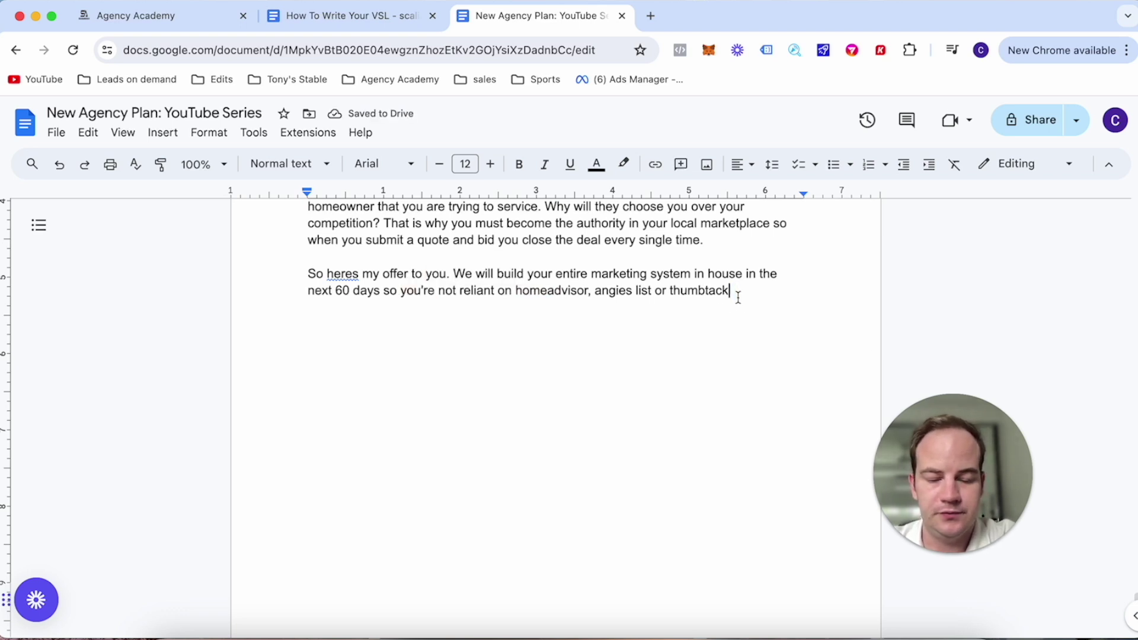
Replace the "or" between "angies list" and "thumbtack" with a comma.
{"action": "left_click", "coordinate": [667, 290]}
{"action": "key", "text": "BackSpace"}
{"action": "key", "text": "BackSpace"}
{"action": "key", "text": "BackSpace"}
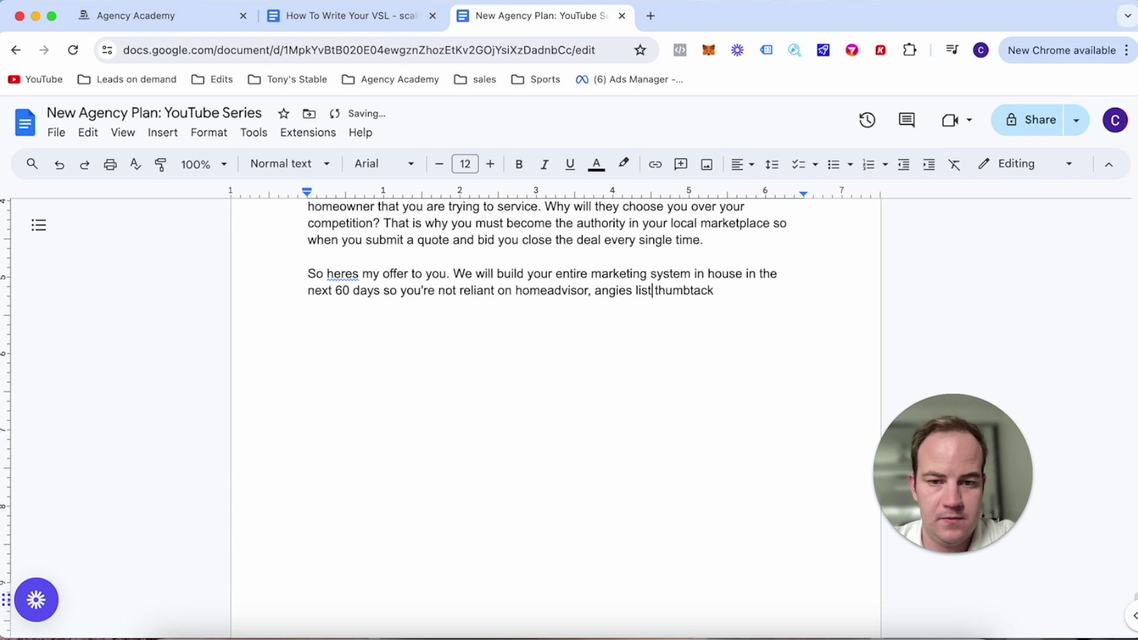
{"action": "type", "text": ", "}
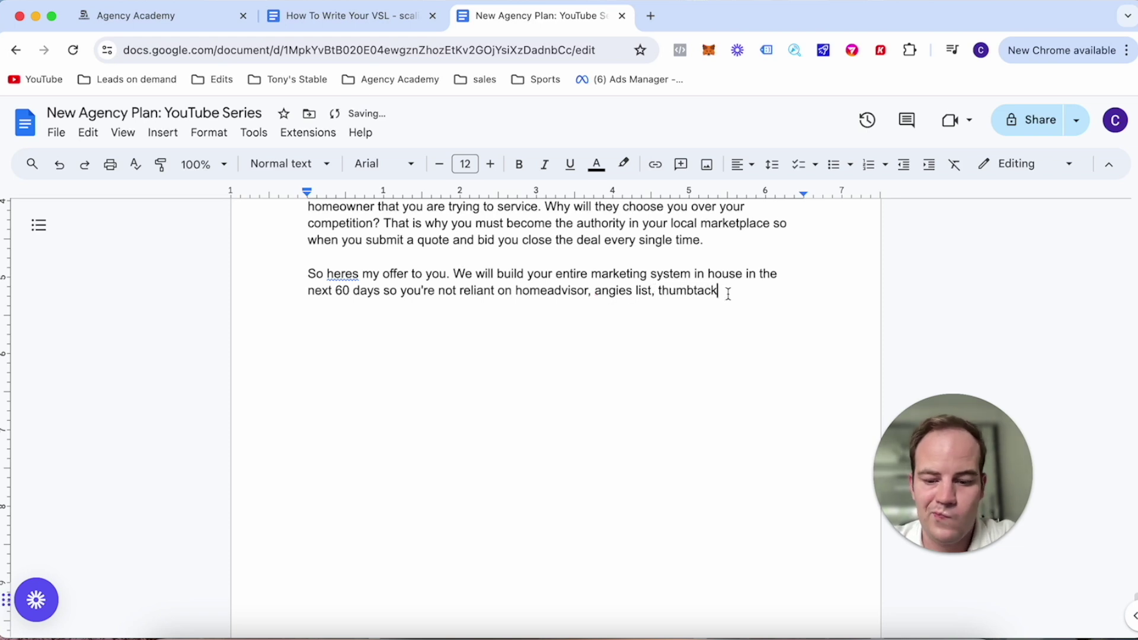
Finish the sentence after "thumbtack" with "or agency promising you “leads” ever again." and begin the next one with "You".
{"action": "type", "text": "agn"}
{"action": "key", "text": "BackSpace"}
{"action": "type", "text": "enc"}
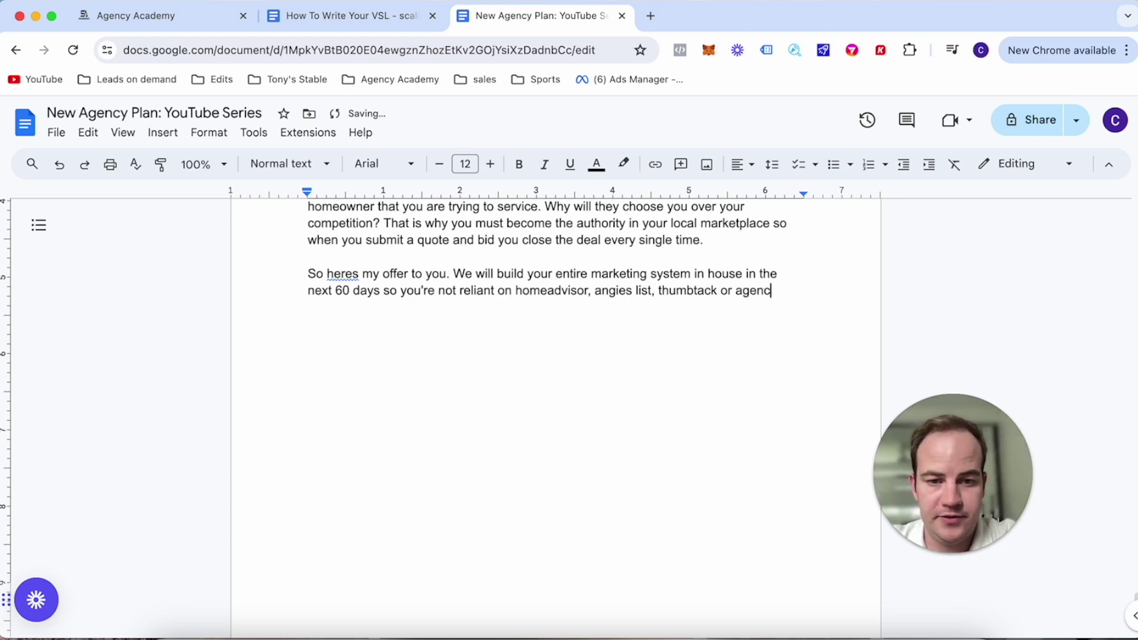
{"action": "type", "text": "y promising "}
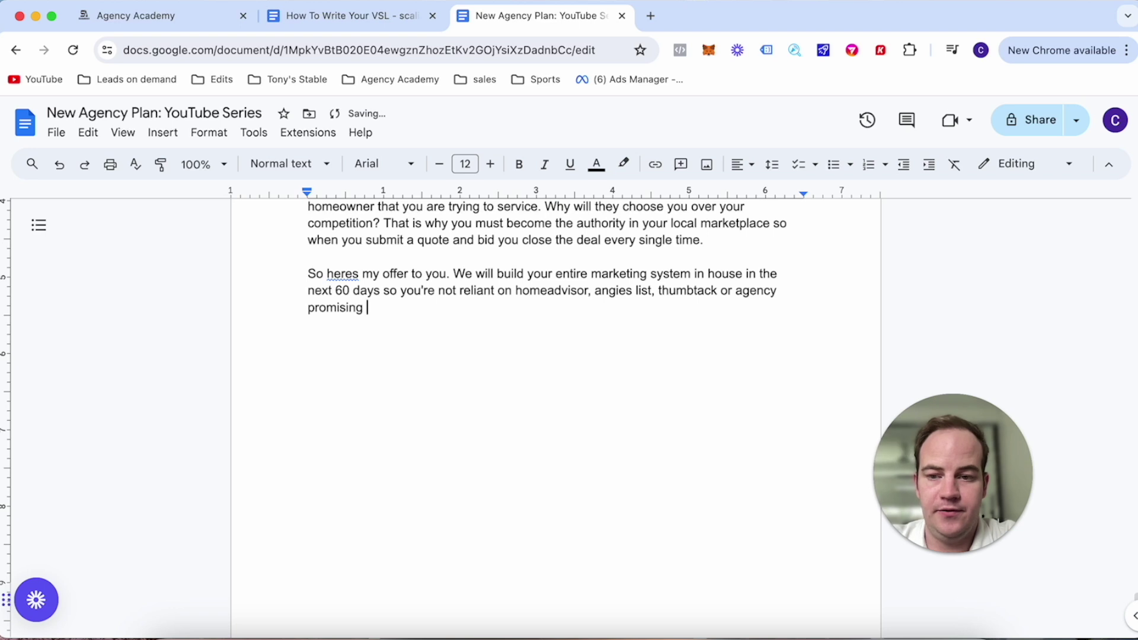
{"action": "type", "text": "you \"leads"}
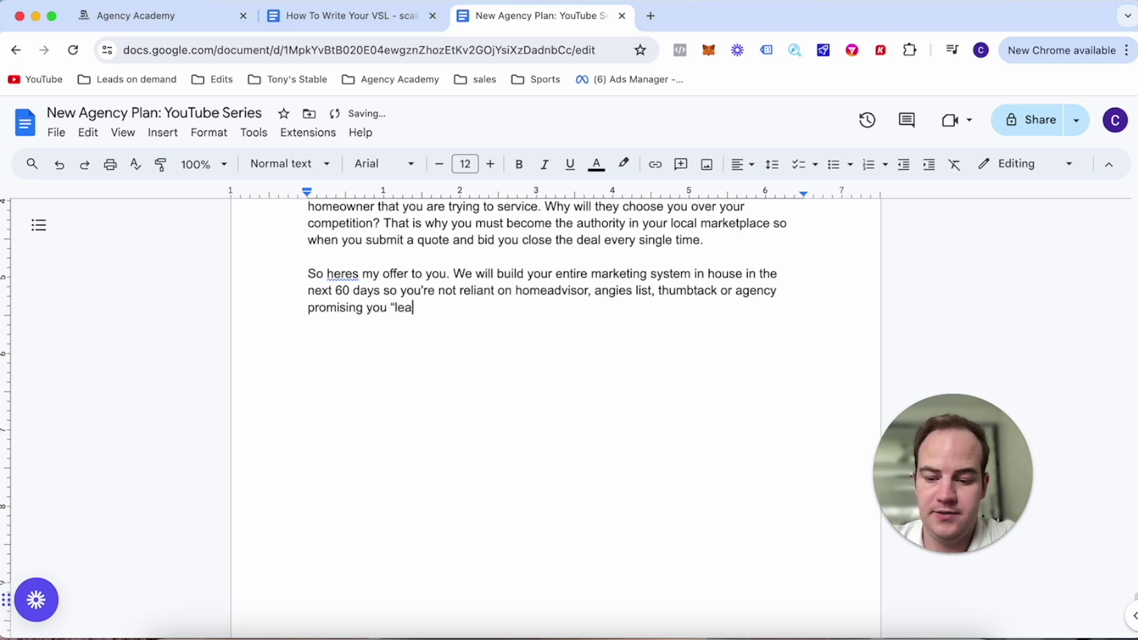
{"action": "type", "text": "\" ever again. You "}
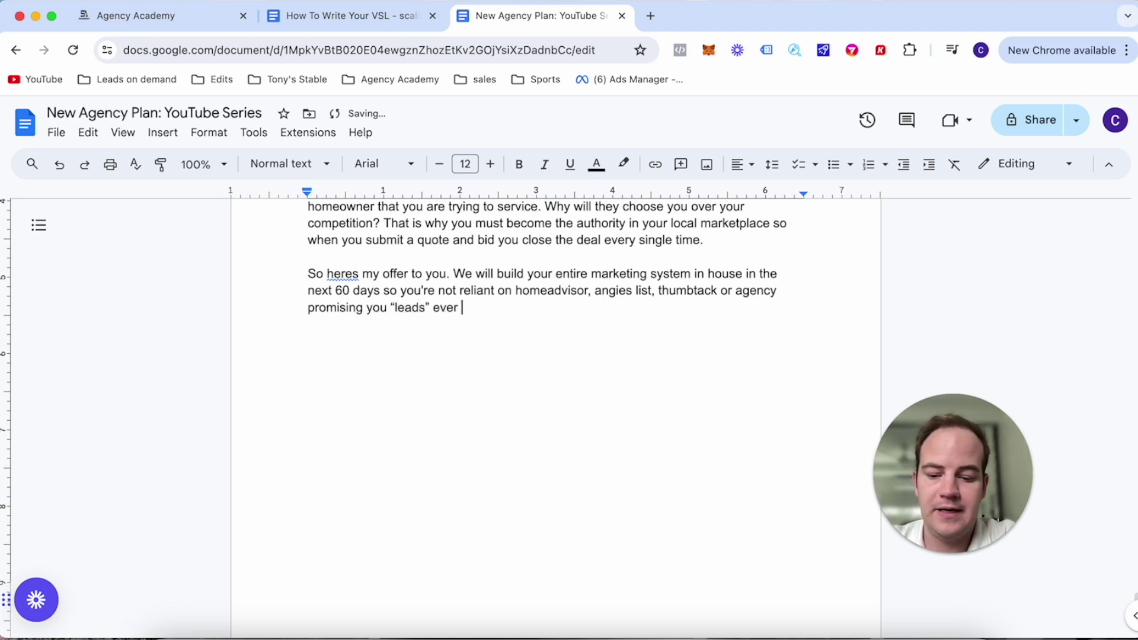
Continue the new sentence with "will own the traffic, your online presence and".
{"action": "type", "text": "will own"}
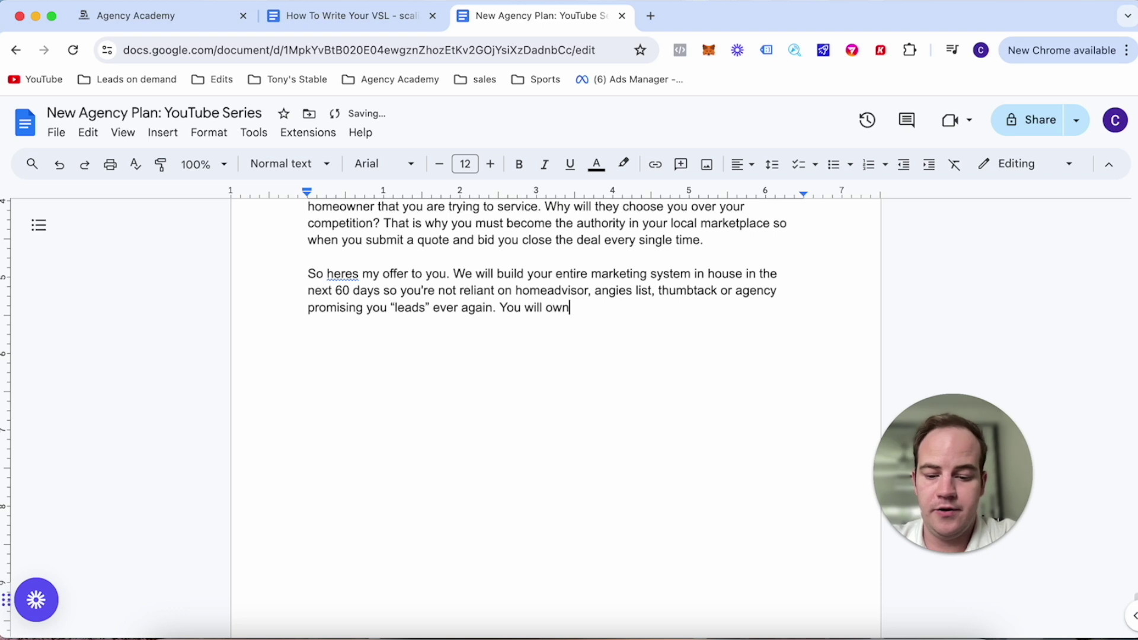
{"action": "type", "text": " the traffic, you"}
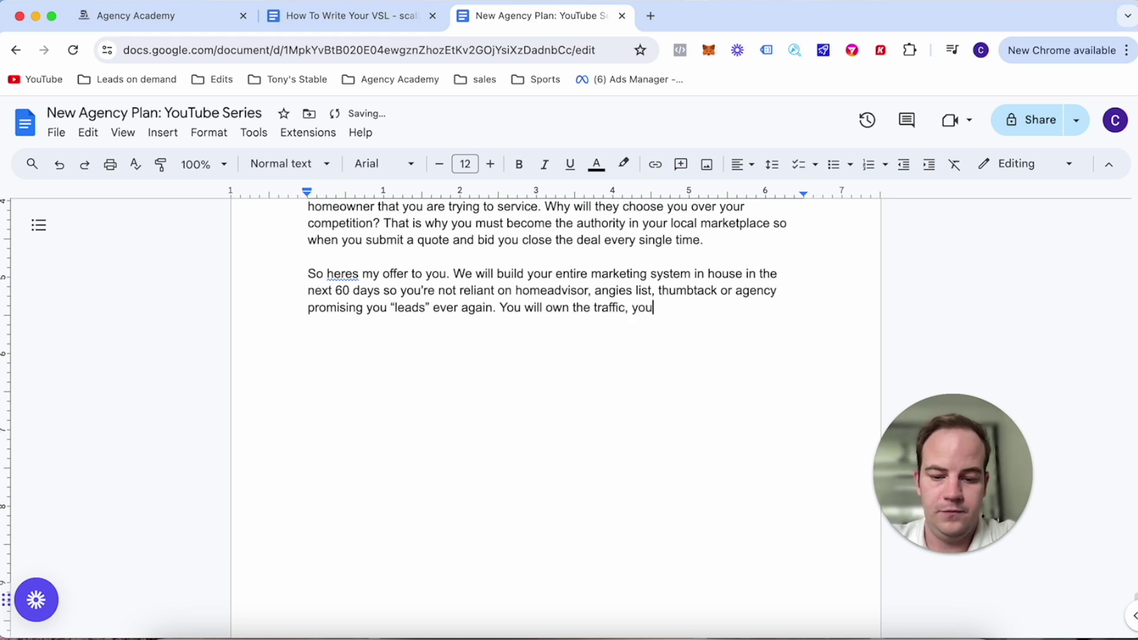
{"action": "type", "text": "r online pre"}
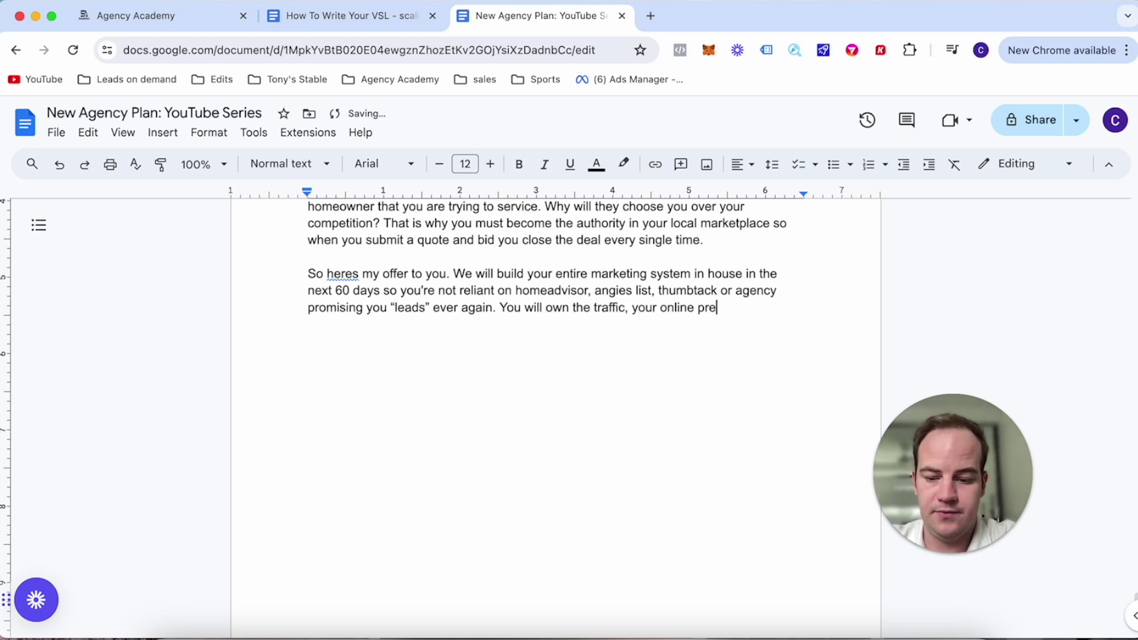
{"action": "type", "text": "ssen and "}
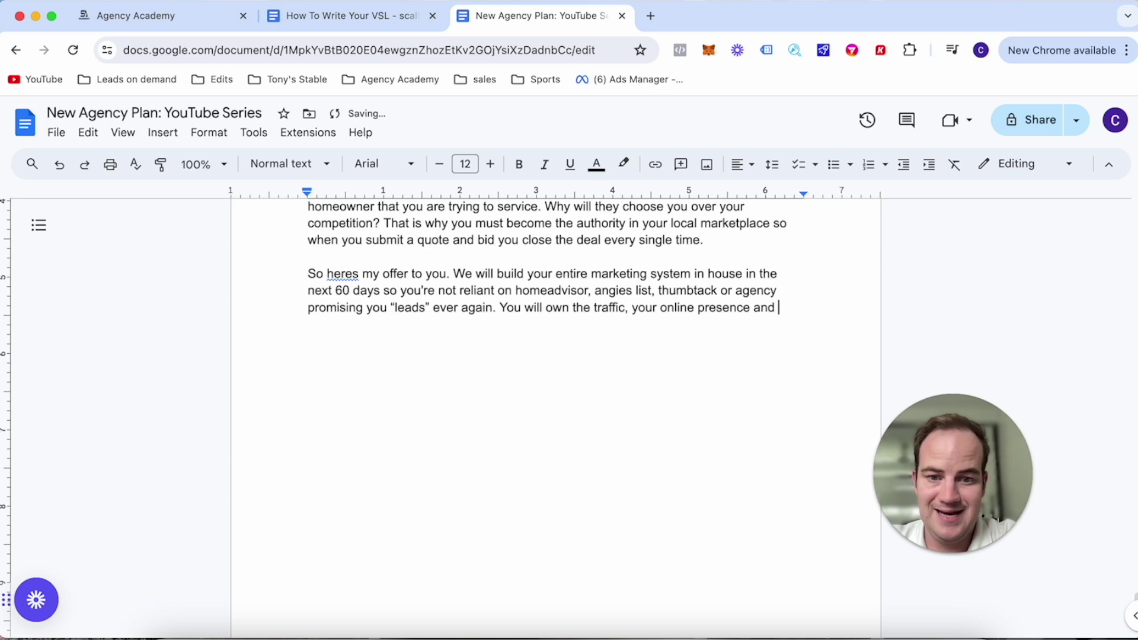
Continue the offer sentence after "your online presence and" with "have complete independence from the platforms that control your every move while".
{"action": "type", "text": "have complete "}
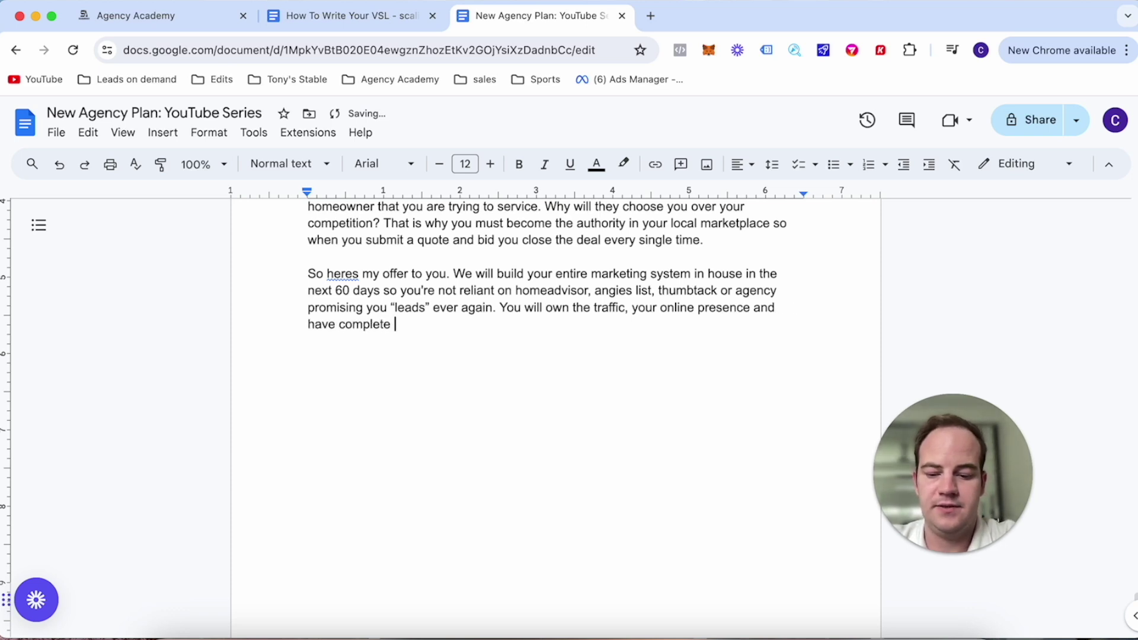
{"action": "type", "text": "independenc"}
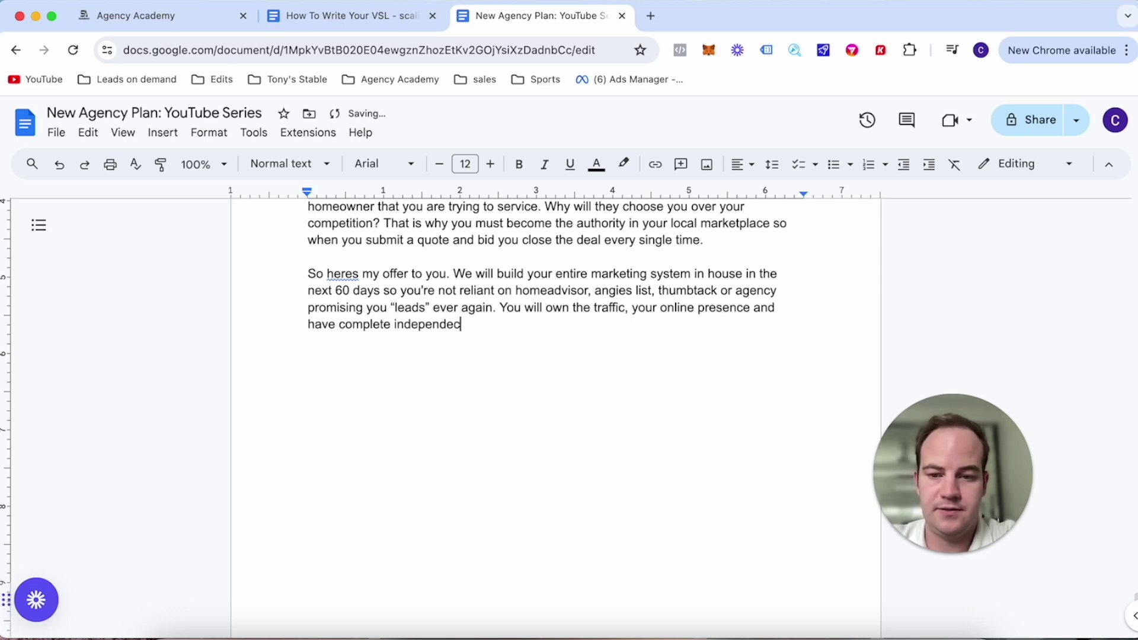
{"action": "type", "text": "e from the pla"}
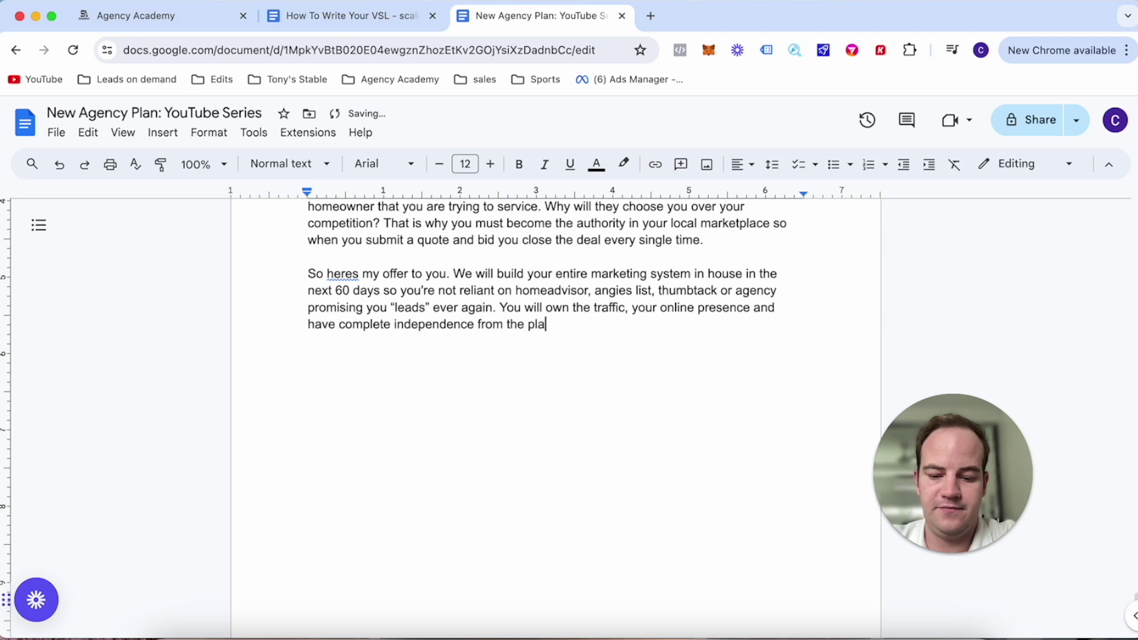
{"action": "type", "text": "tforms that co"}
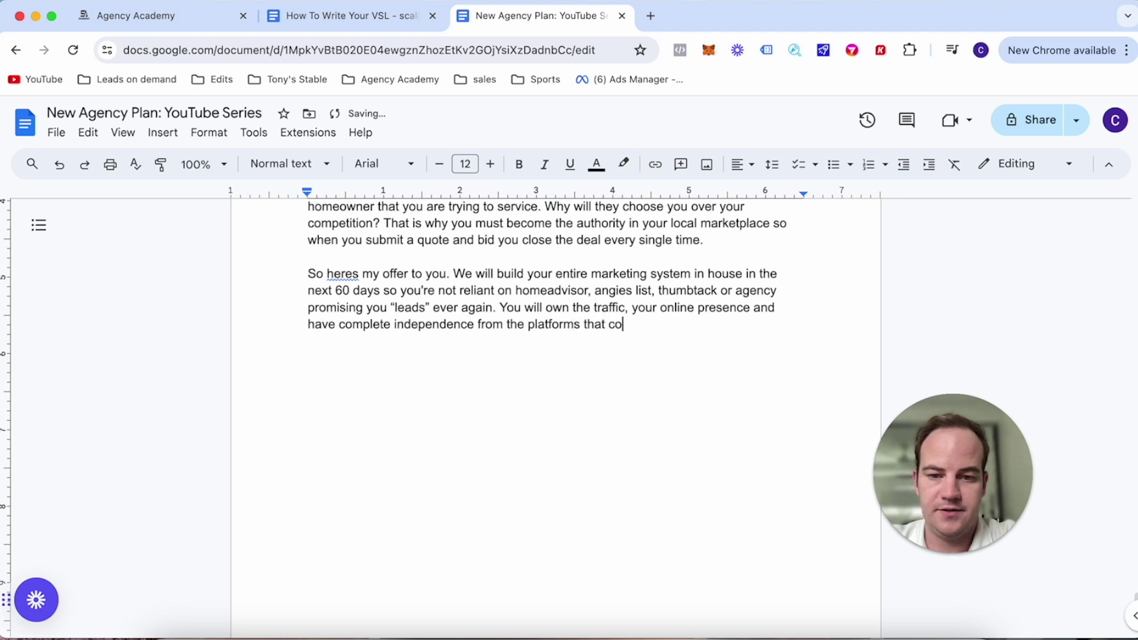
{"action": "type", "text": "ntrol your ev"}
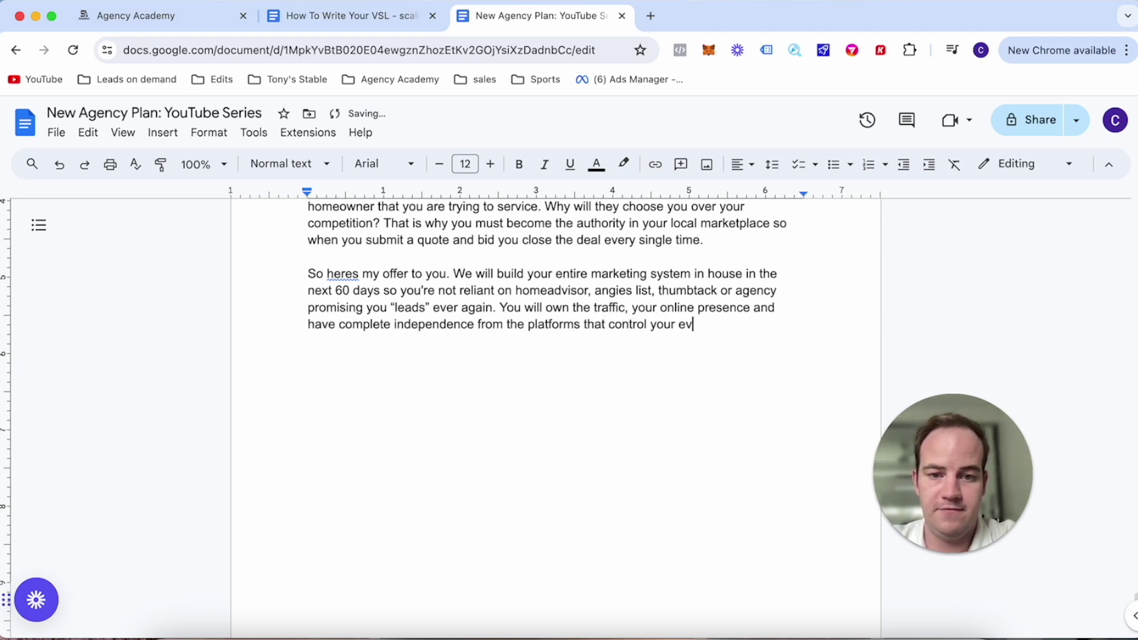
{"action": "type", "text": "ery mov"}
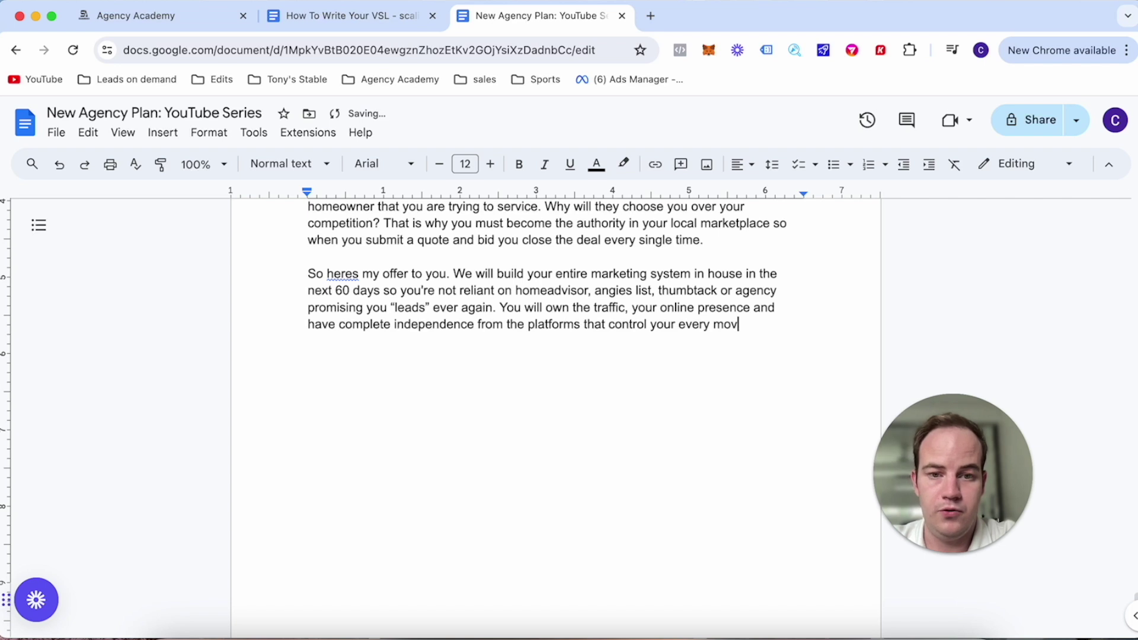
{"action": "type", "text": "e while be"}
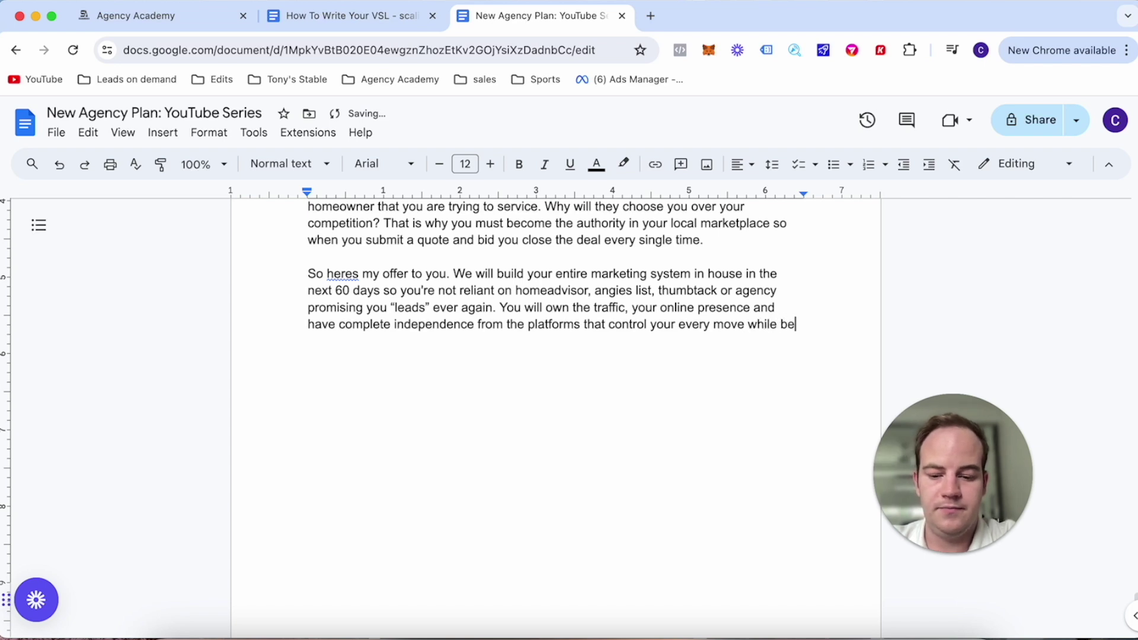
Finish the offer paragraph with "being able to turn the tap on and off when you need more work.".
{"action": "type", "text": "ing able to tur"}
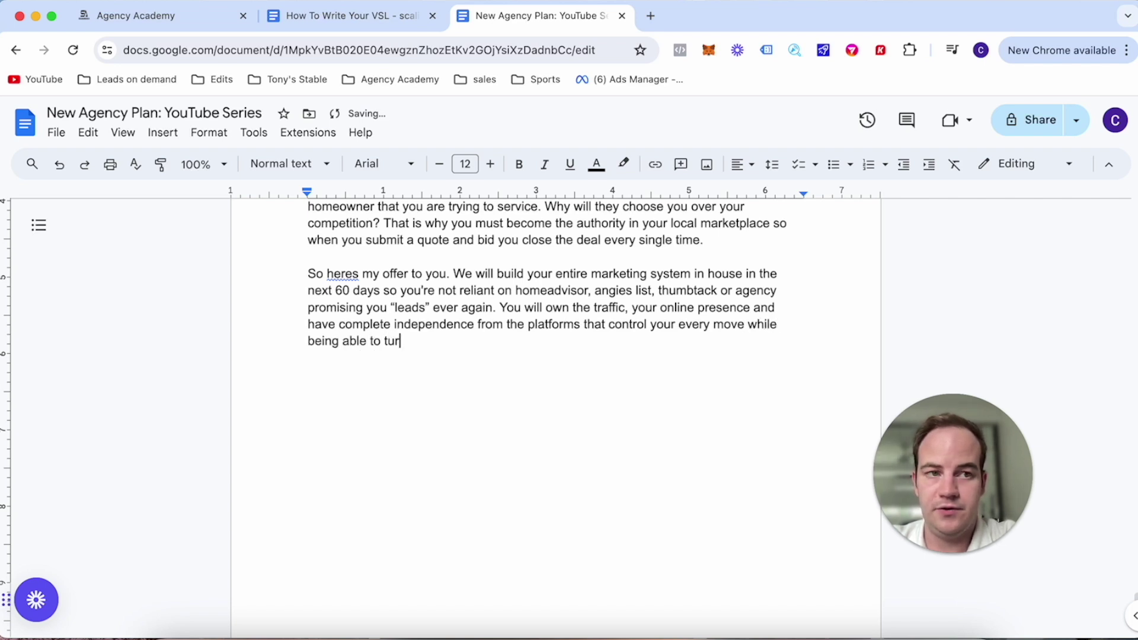
{"action": "type", "text": "n the tap "}
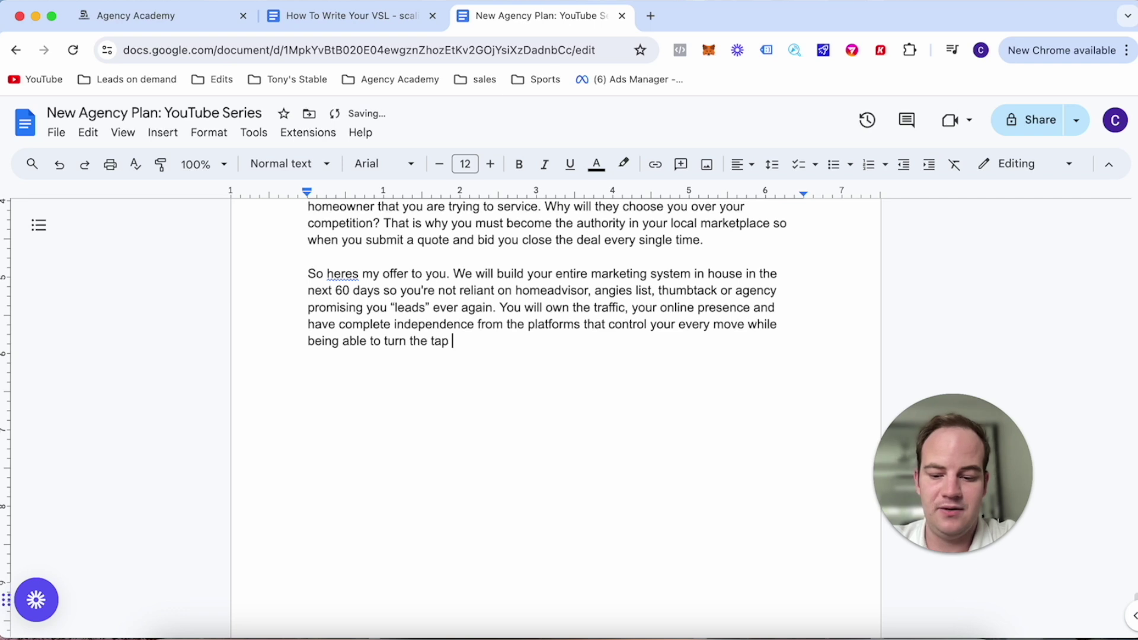
{"action": "type", "text": "on and off whe"}
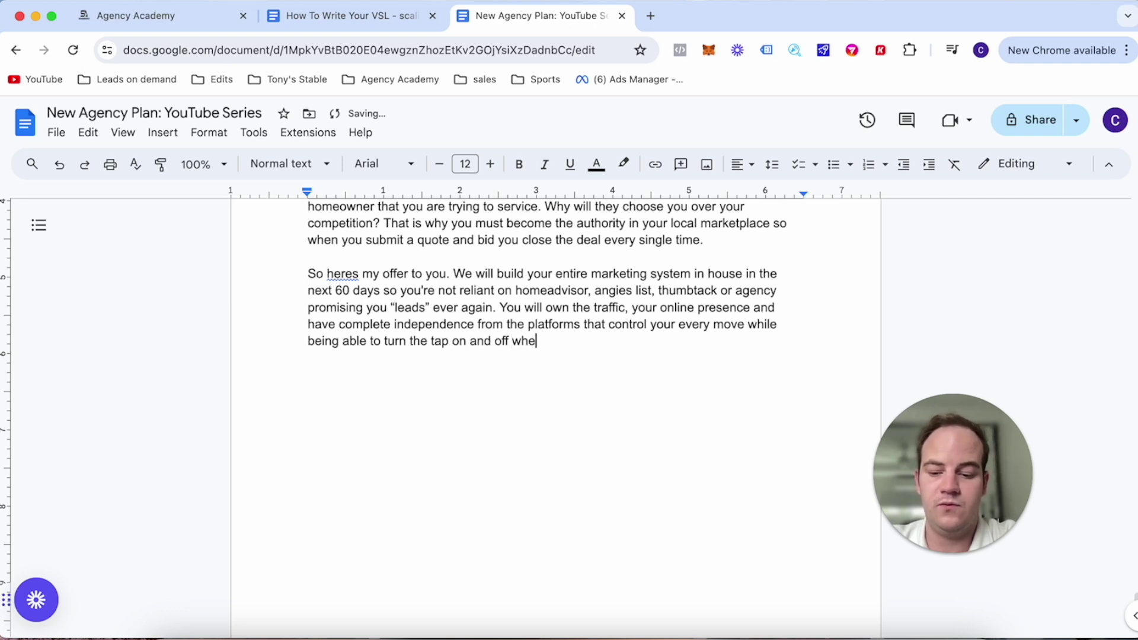
{"action": "type", "text": "n you need more "}
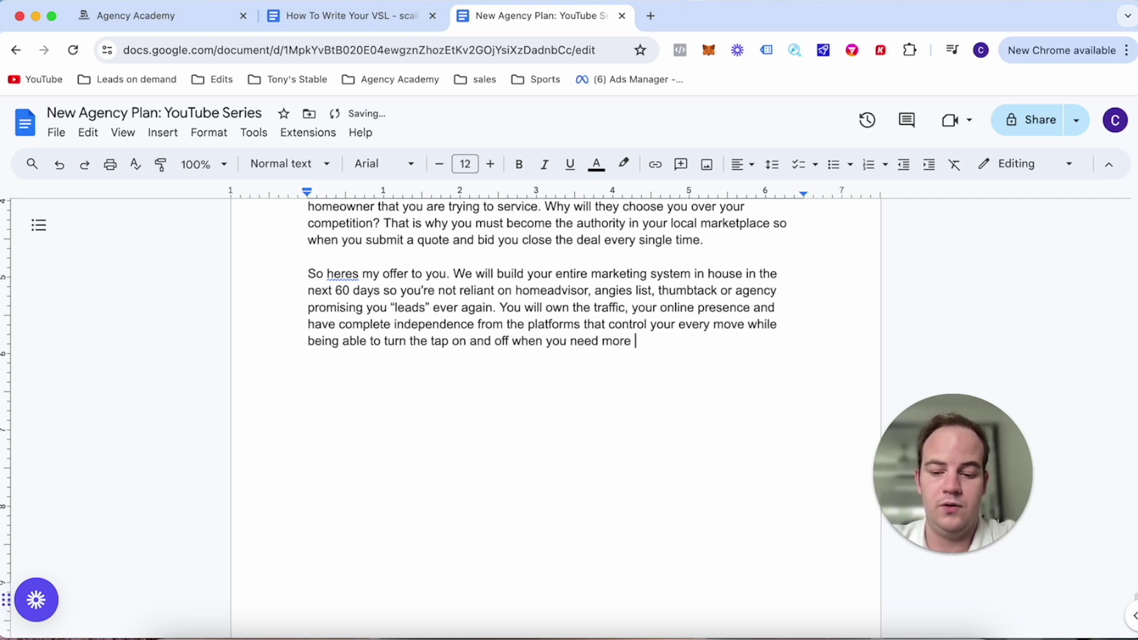
{"action": "type", "text": "work."}
Start a new call-to-action paragraph below the offer with "So if that sounds interesting, click the schedule call button below".
{"action": "key", "text": "Return"}
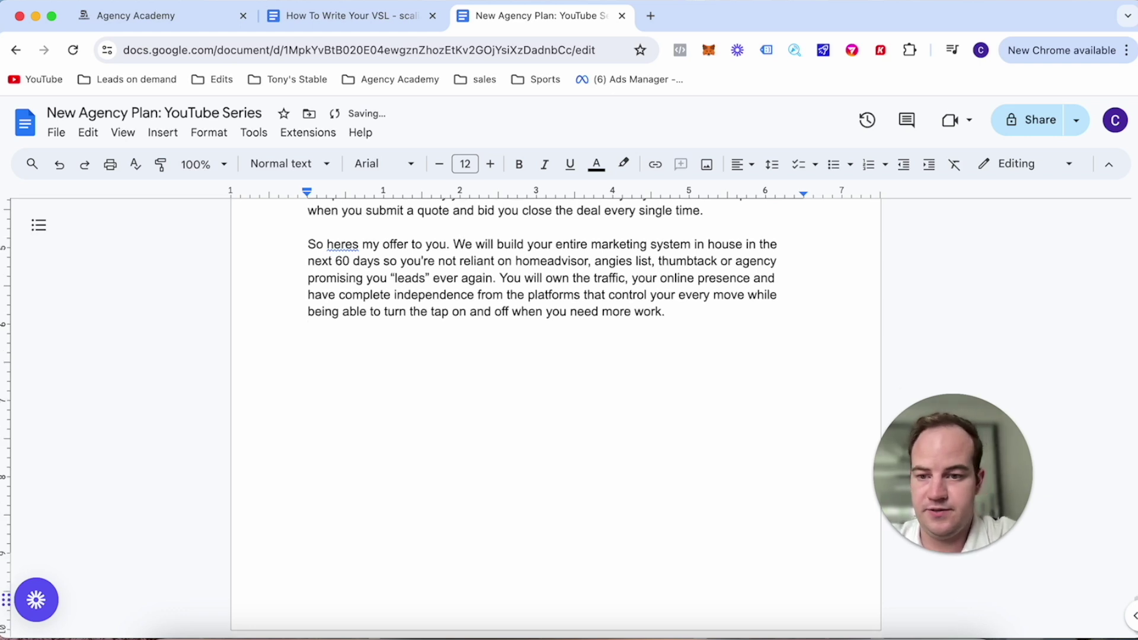
{"action": "type", "text": "So if"}
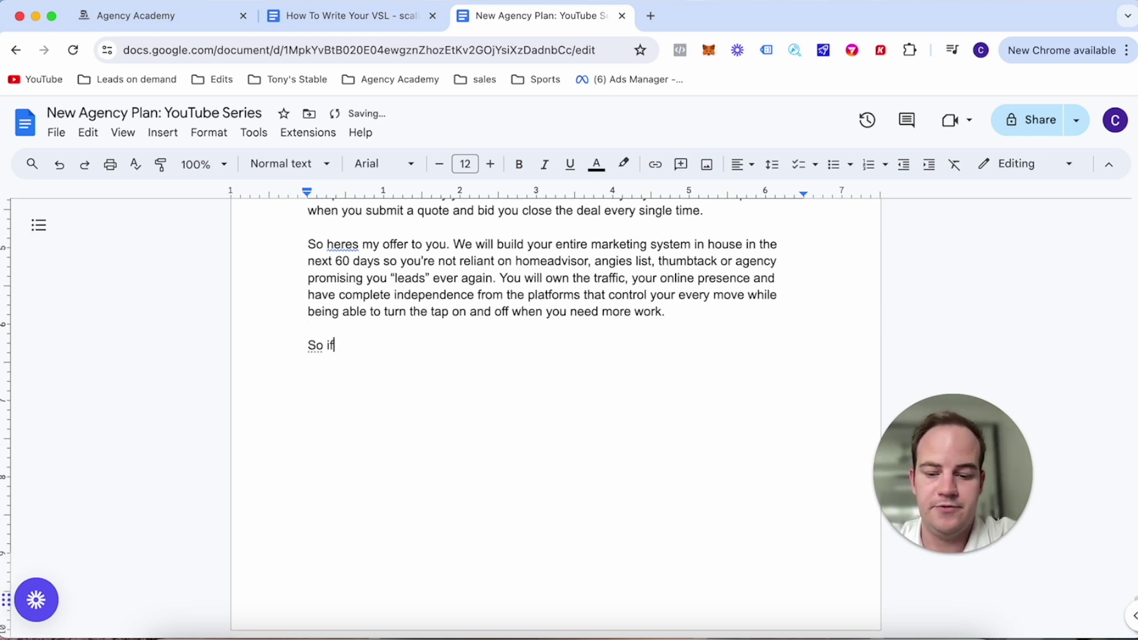
{"action": "type", "text": " that sound"}
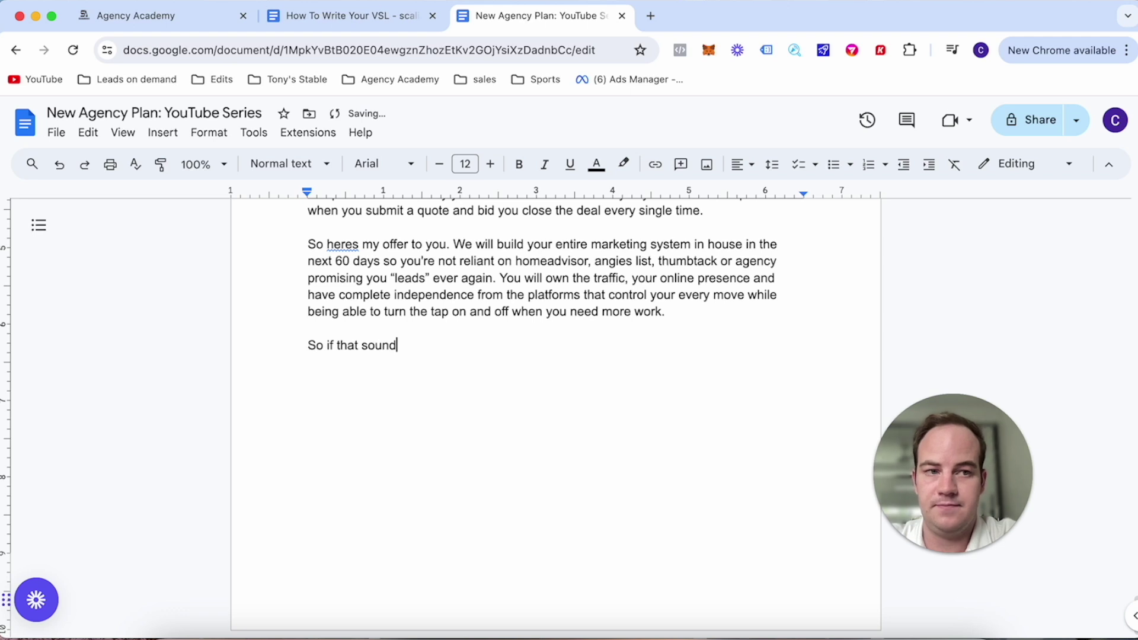
{"action": "type", "text": "s inter"}
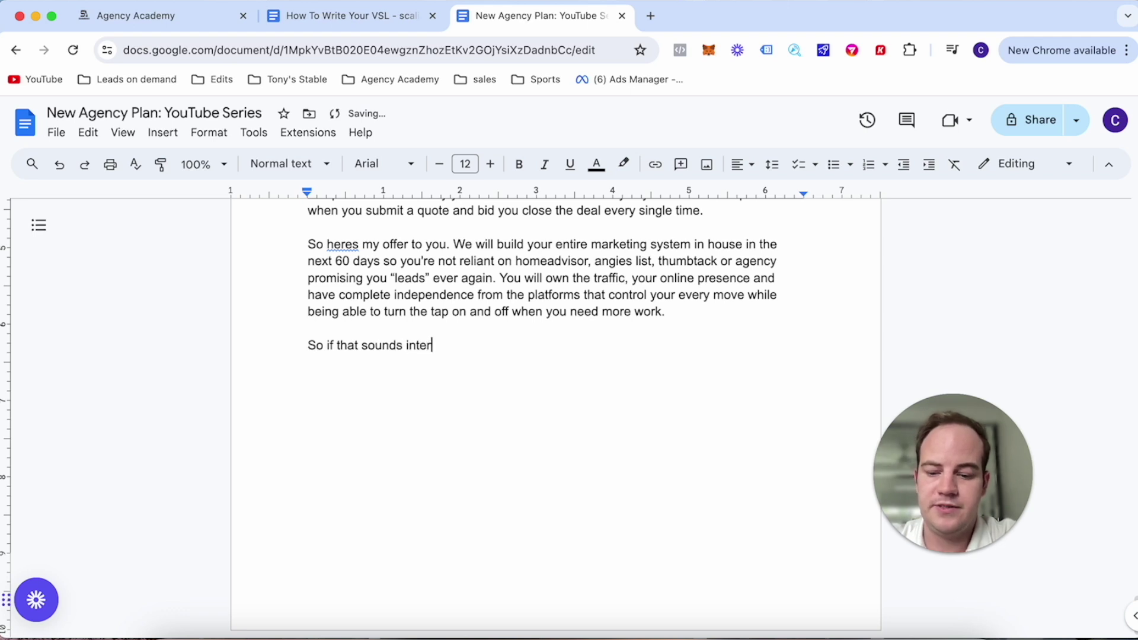
{"action": "type", "text": "esting, clic"}
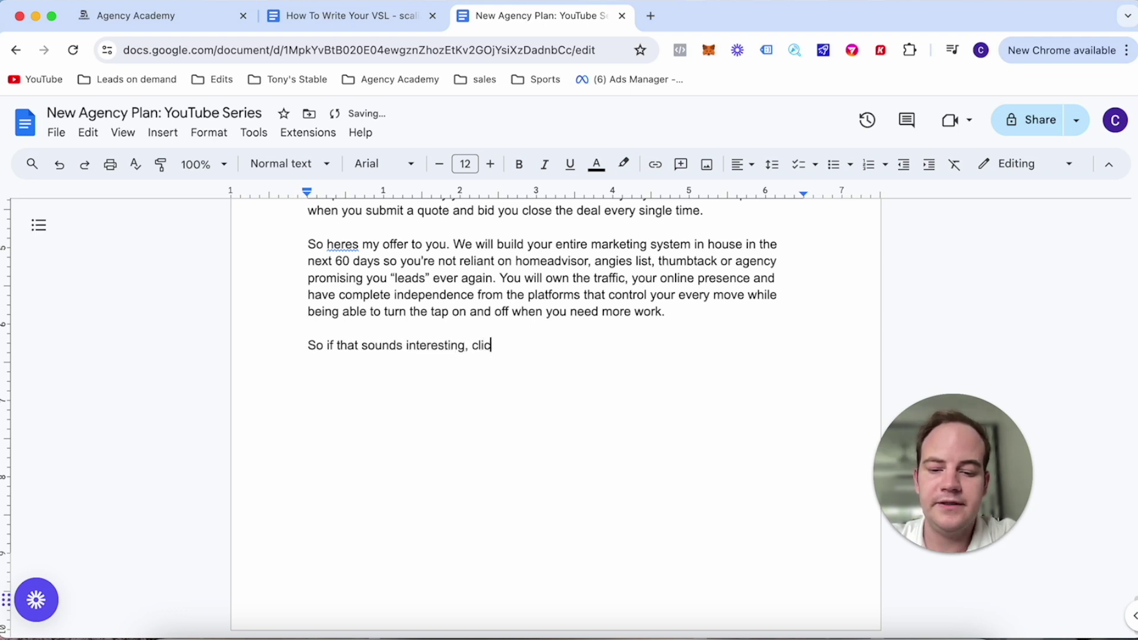
{"action": "type", "text": "k then"}
{"action": "key", "text": "BackSpace"}
{"action": "type", "text": "s"}
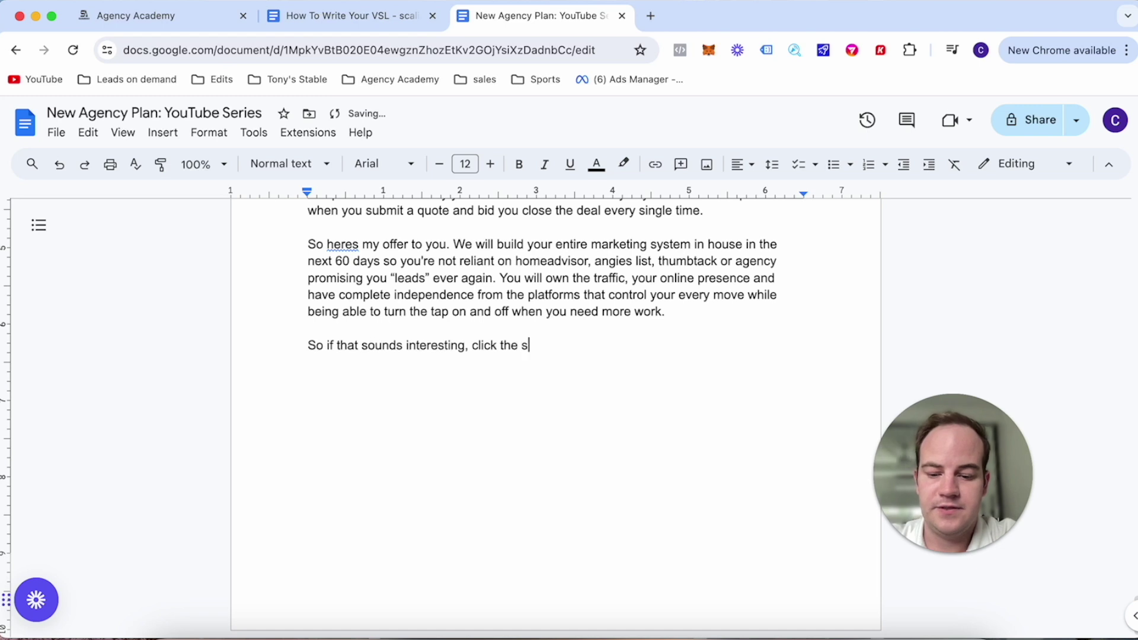
{"action": "type", "text": "chedule call bu"}
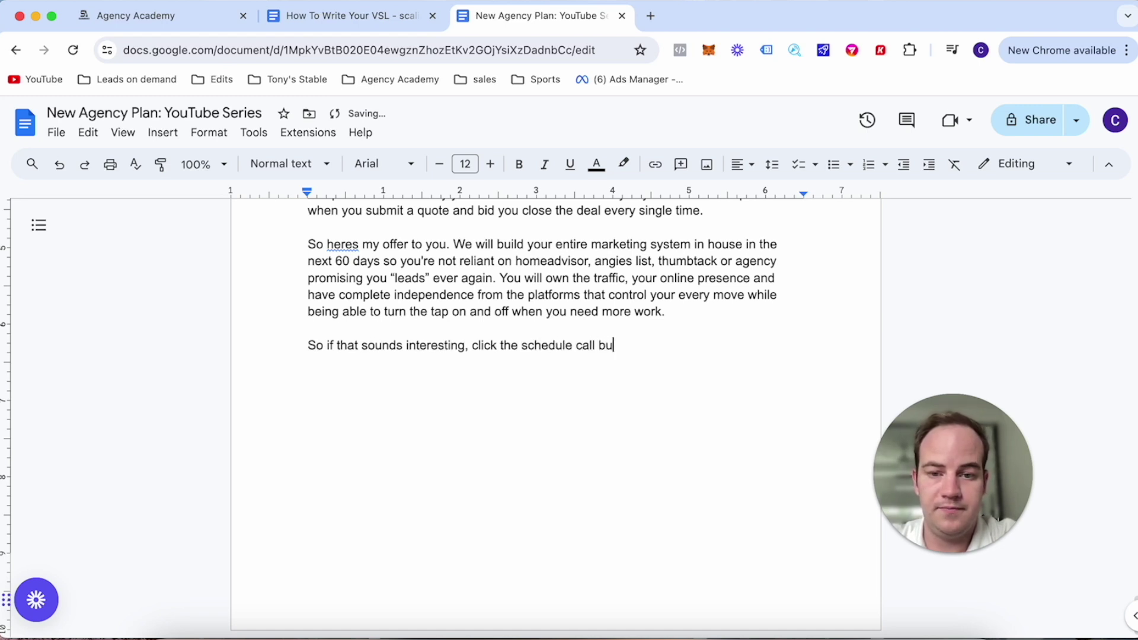
{"action": "type", "text": "tton below"}
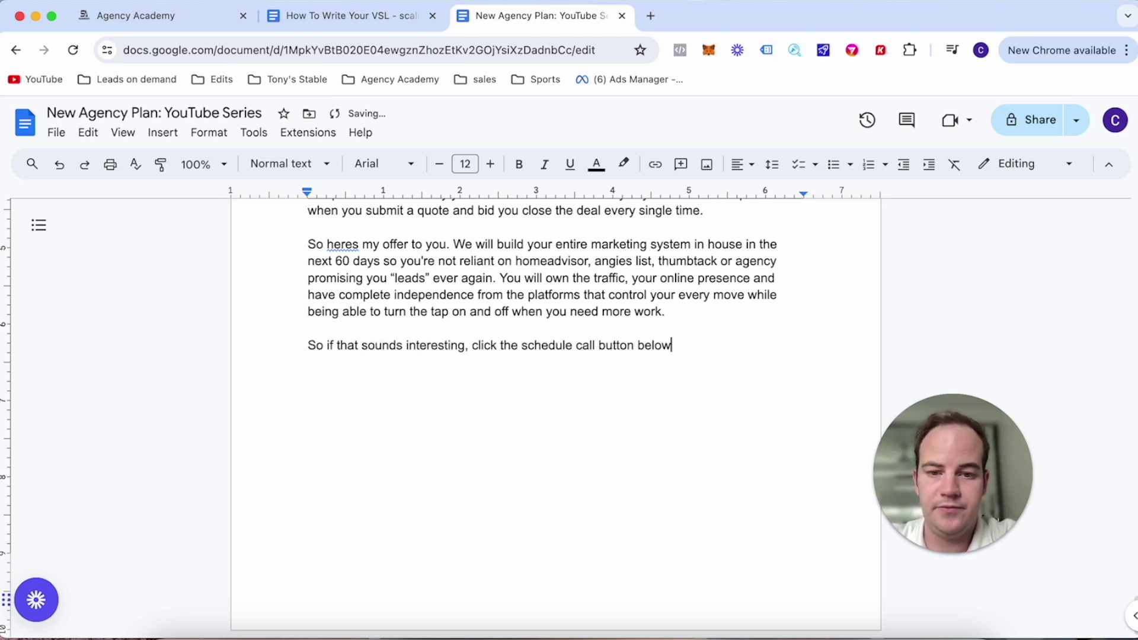
Extend the call-to-action sentence with ", fill in your details and answer the questions on the form so we".
{"action": "type", "text": ", fill"}
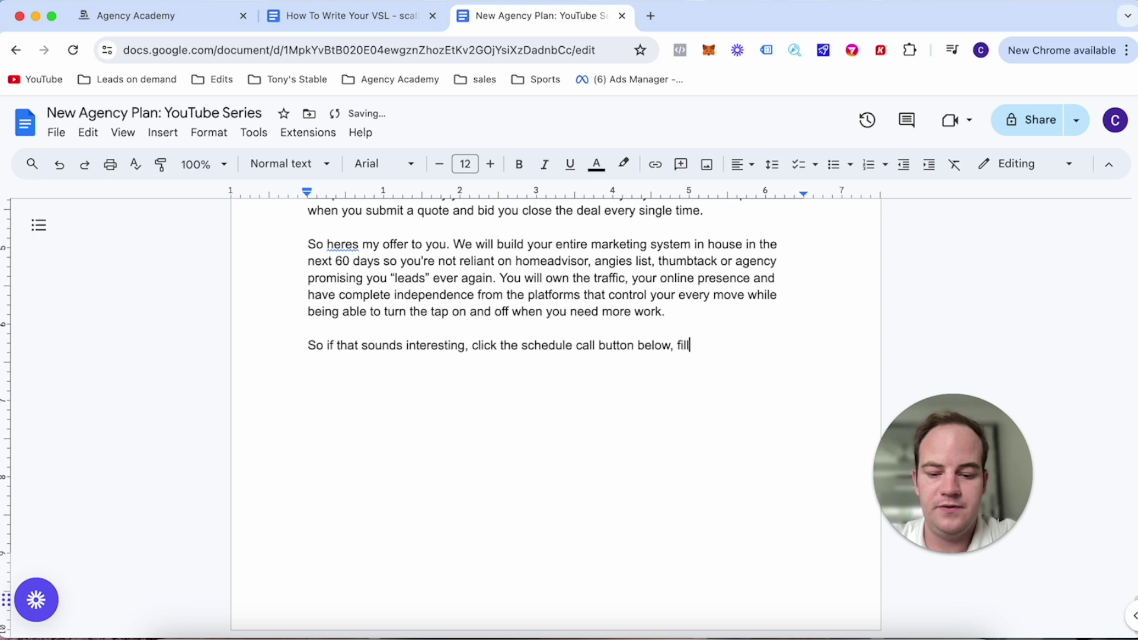
{"action": "type", "text": " in you"}
{"action": "key", "text": "BackSpace"}
{"action": "key", "text": "BackSpace"}
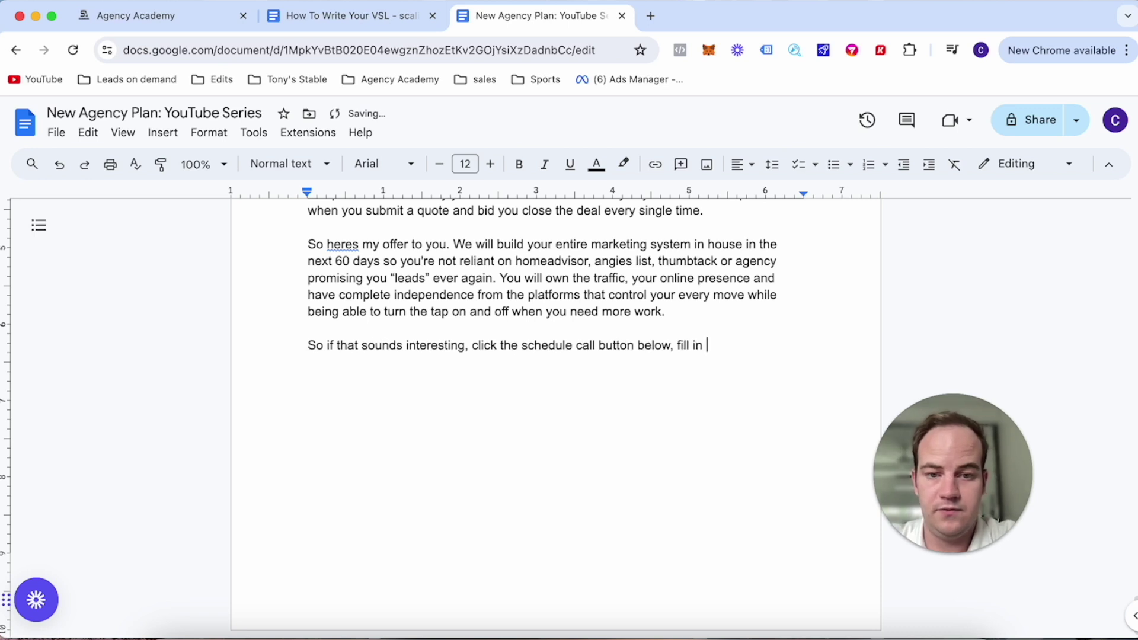
{"action": "type", "text": "your details"}
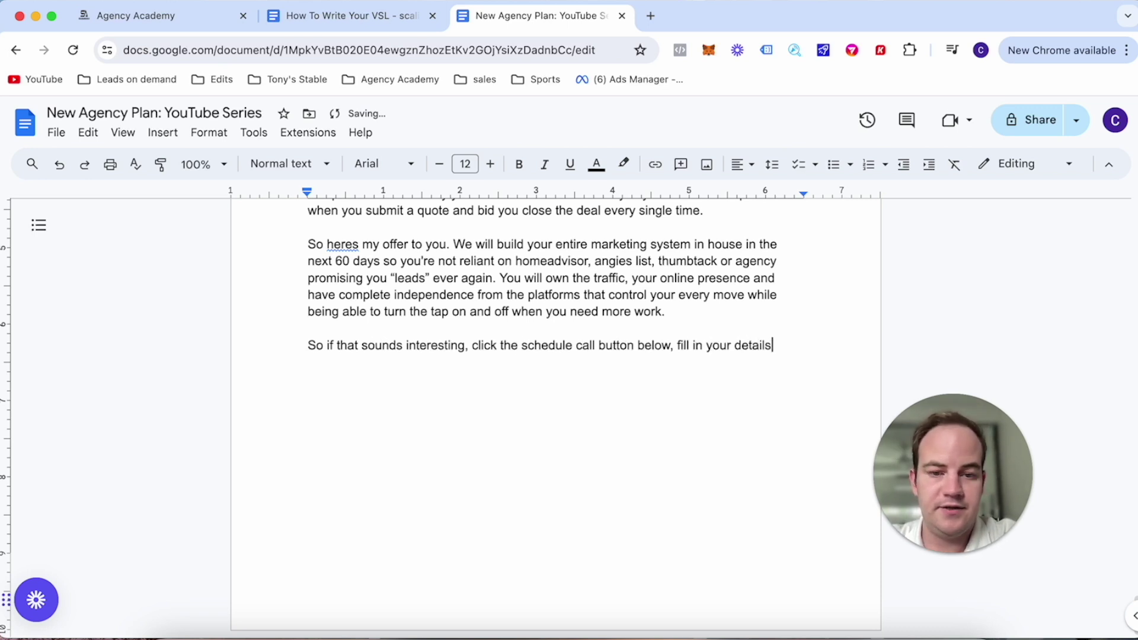
{"action": "type", "text": " and answer "}
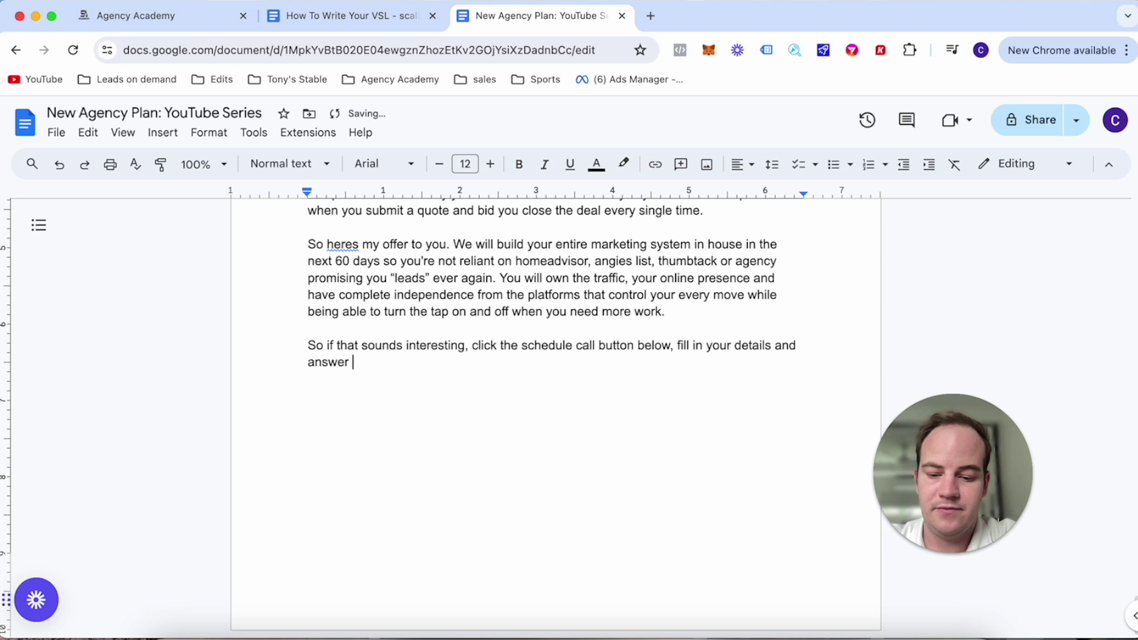
{"action": "type", "text": "the questions"}
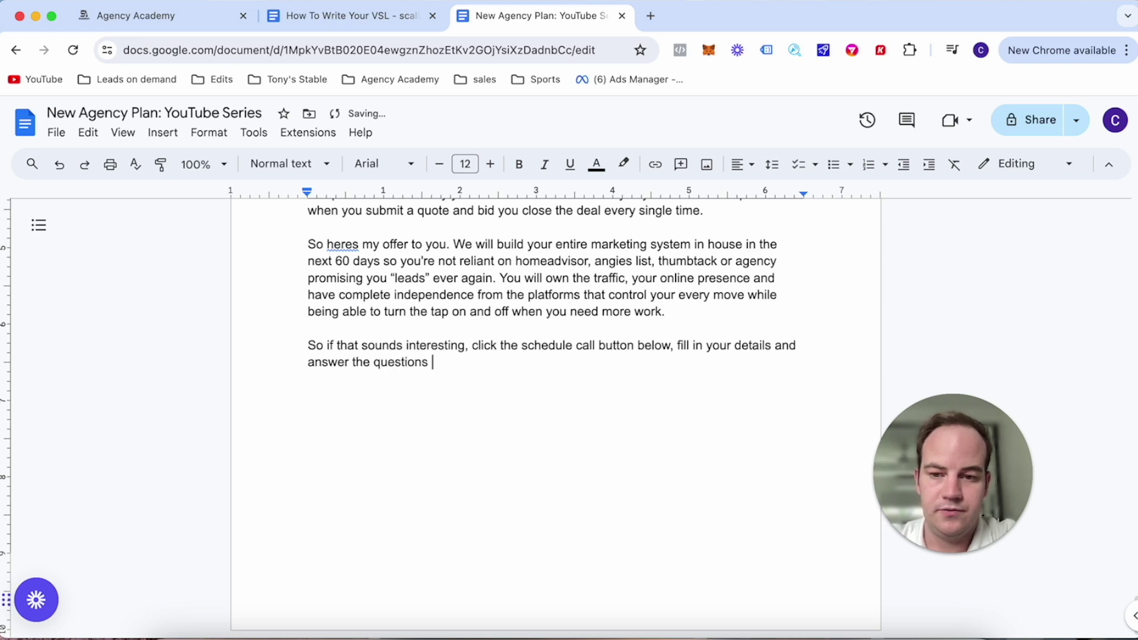
{"action": "type", "text": " on the for"}
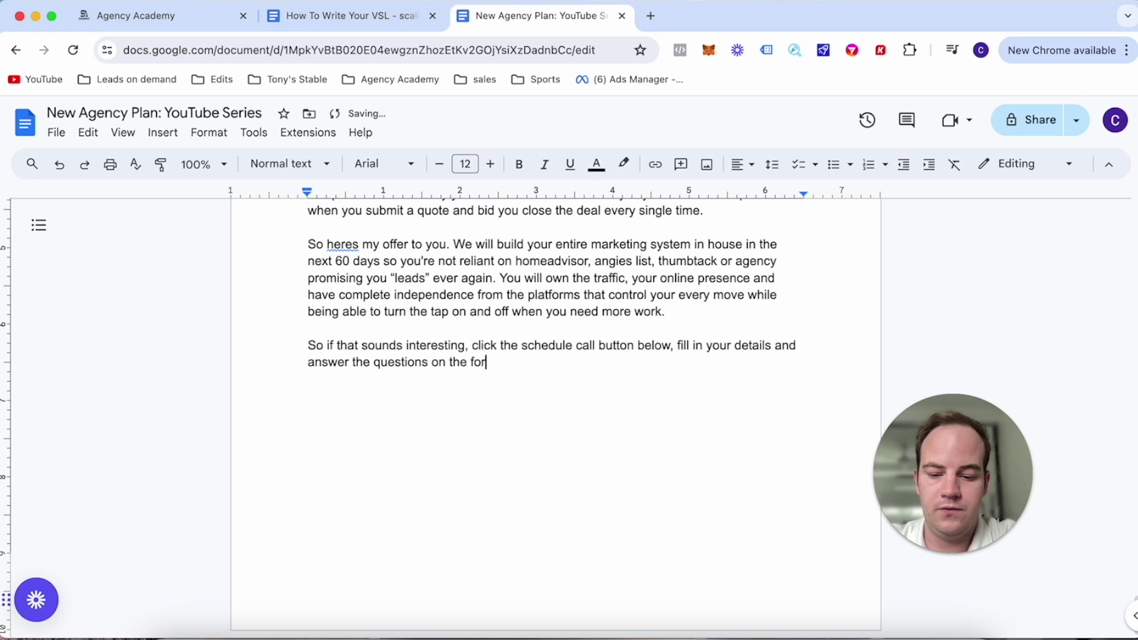
{"action": "type", "text": "m so we "}
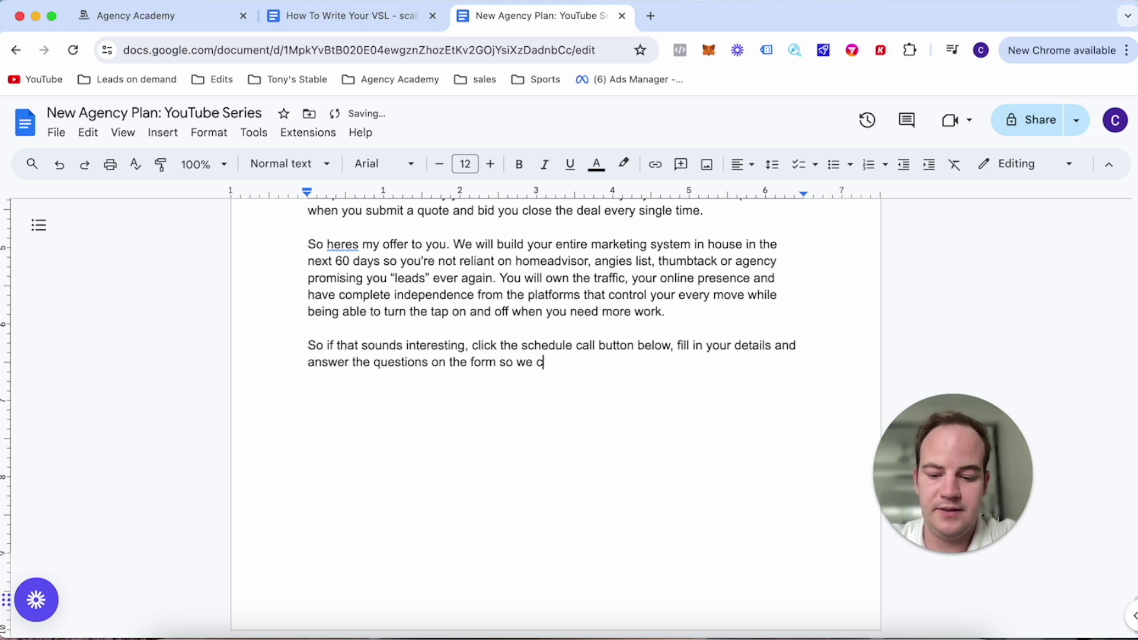
Finish the call-to-action sentence with "can understand where you are at and how we can help you best.".
{"action": "type", "text": "can understand"}
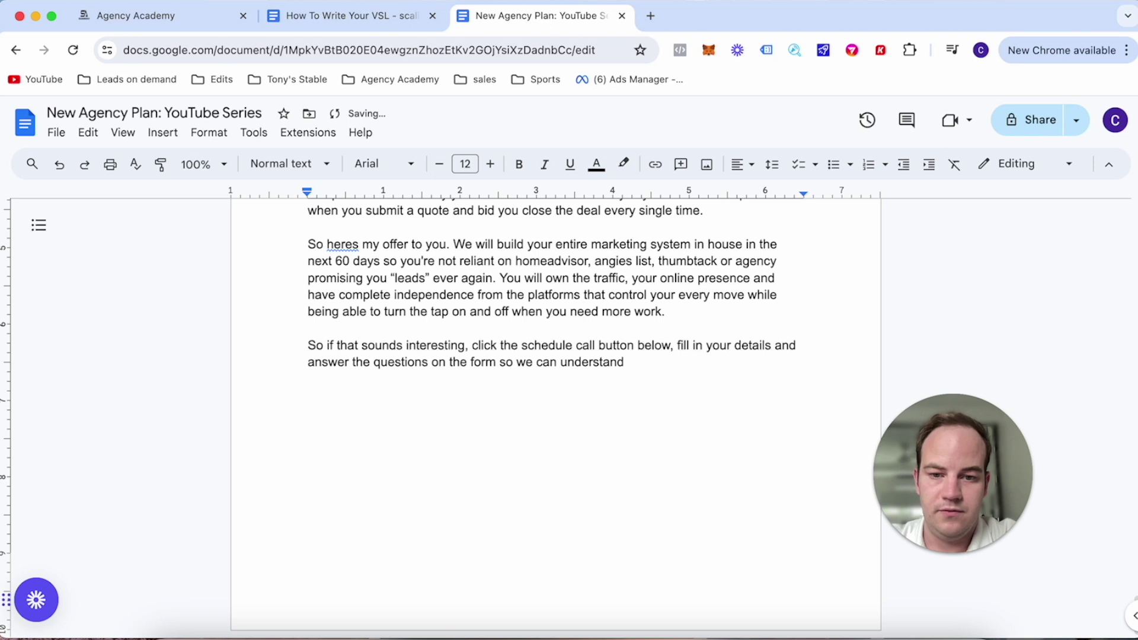
{"action": "type", "text": " where you ar"}
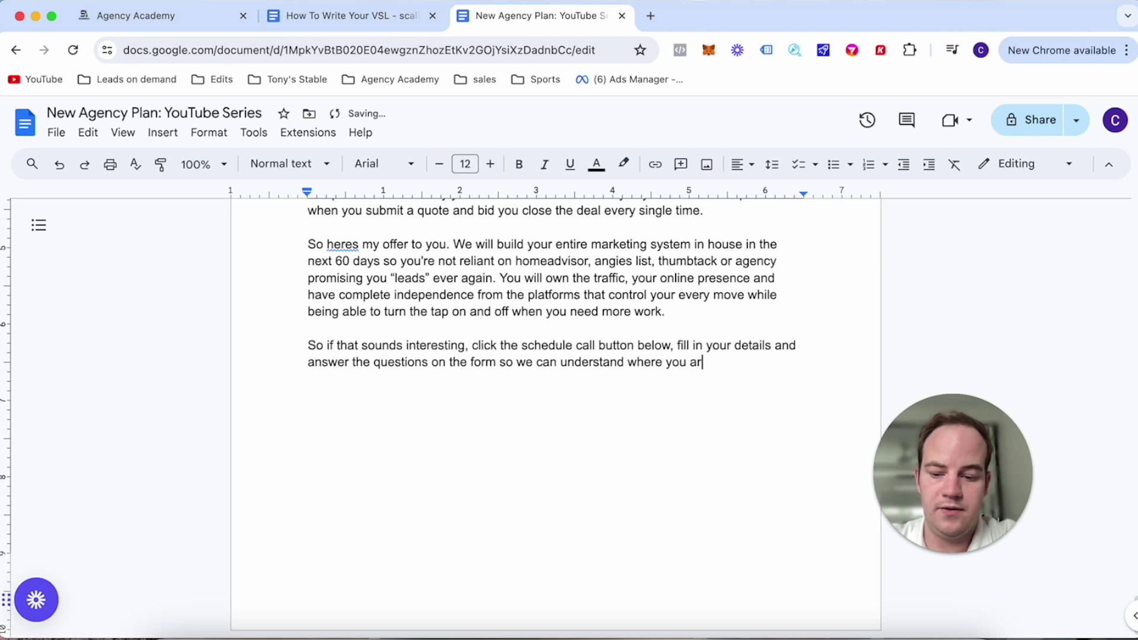
{"action": "type", "text": "e at and"}
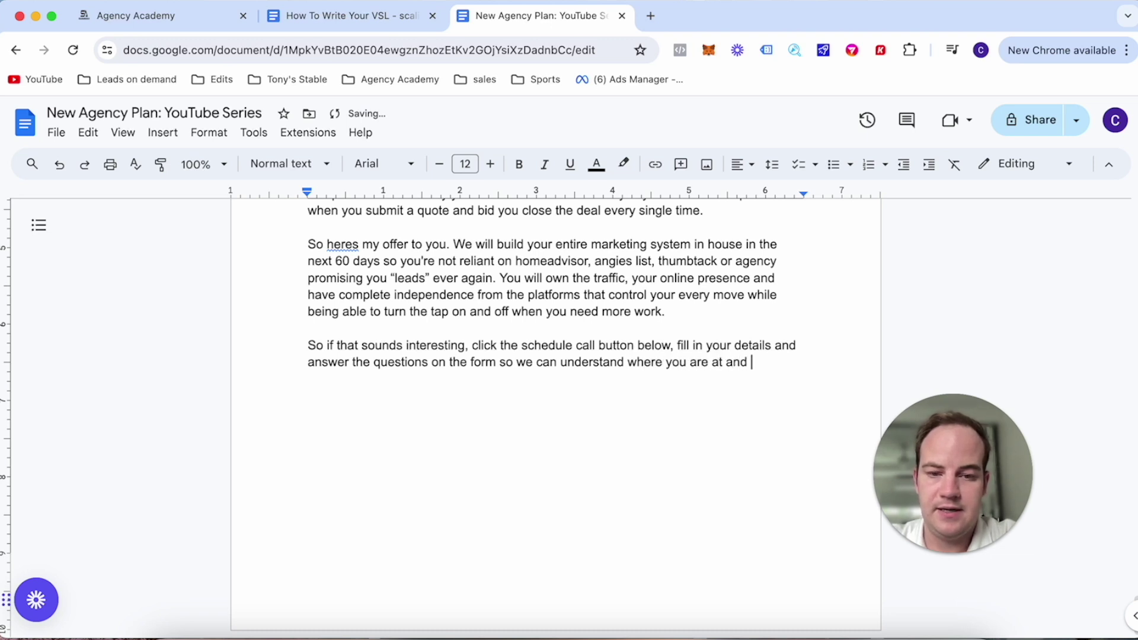
{"action": "type", "text": "hhow we can he"}
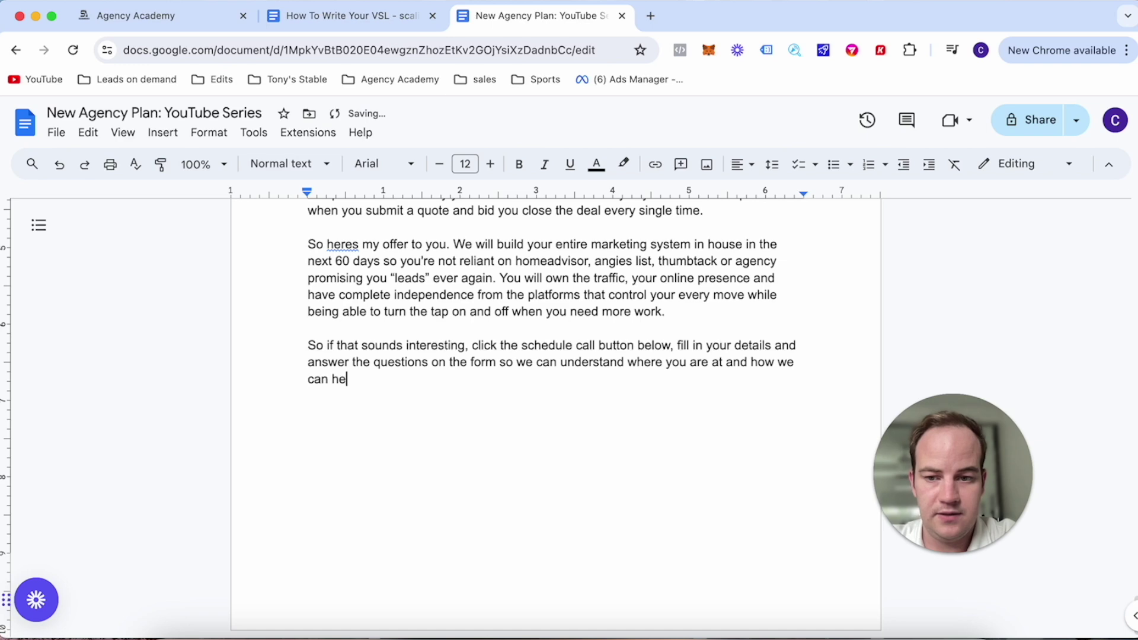
{"action": "type", "text": "lp you best"}
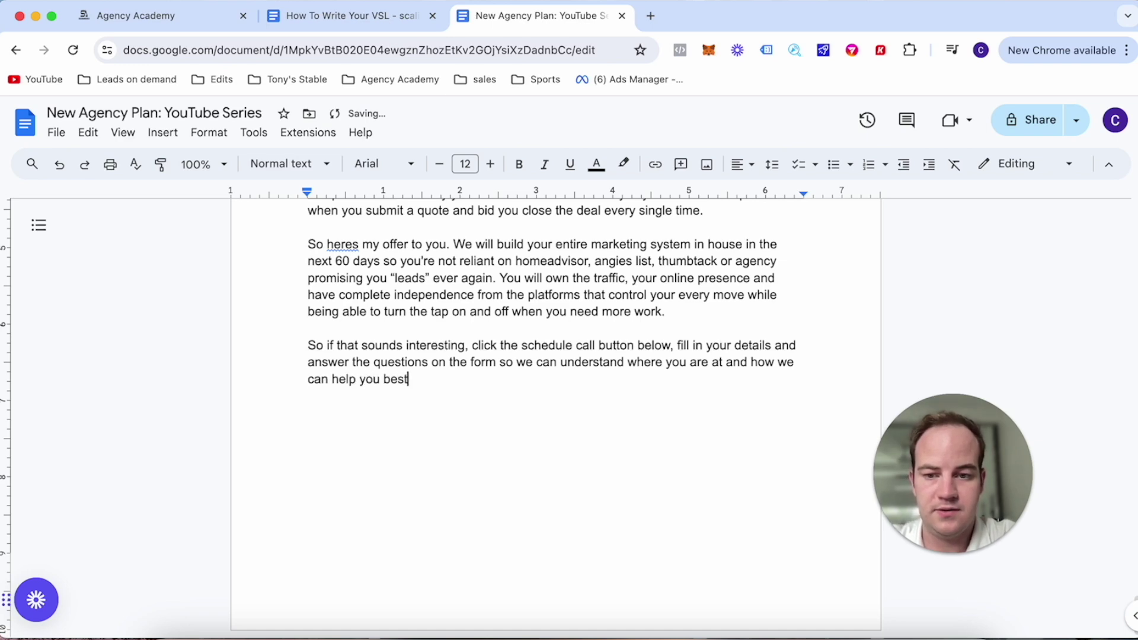
{"action": "type", "text": "."}
Review the whole VSL script, from its heading to the closing call-to-action paragraph.
{"action": "scroll", "coordinate": [688, 268], "scroll_direction": "up", "scroll_amount": 7}
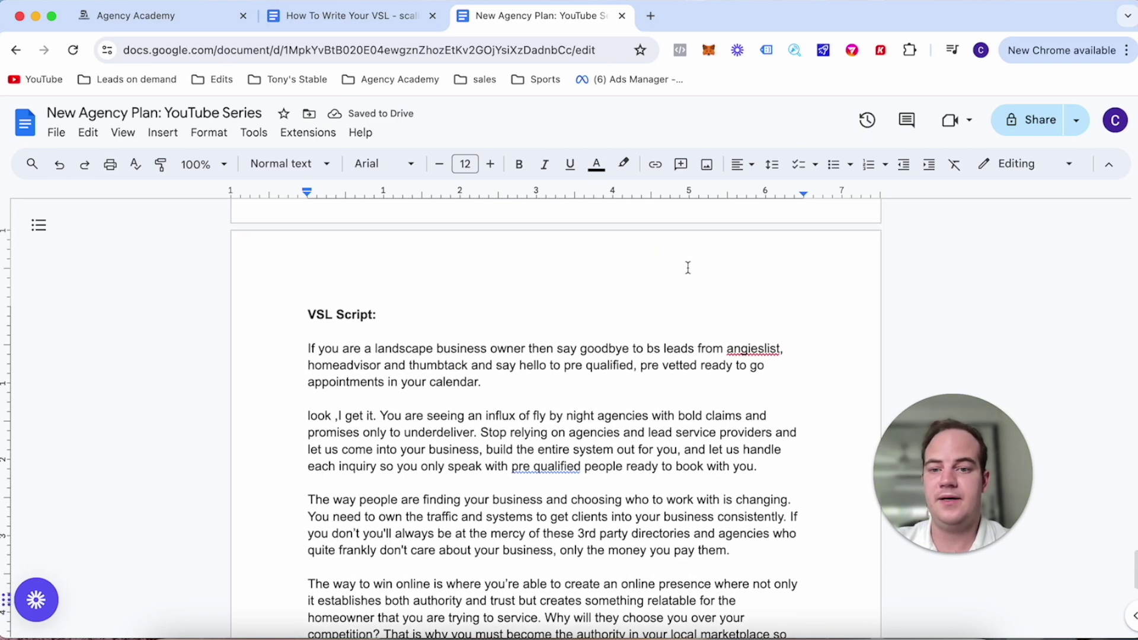
{"action": "scroll", "coordinate": [688, 268], "scroll_direction": "down", "scroll_amount": 2}
{"action": "scroll", "coordinate": [688, 268], "scroll_direction": "up", "scroll_amount": 2}
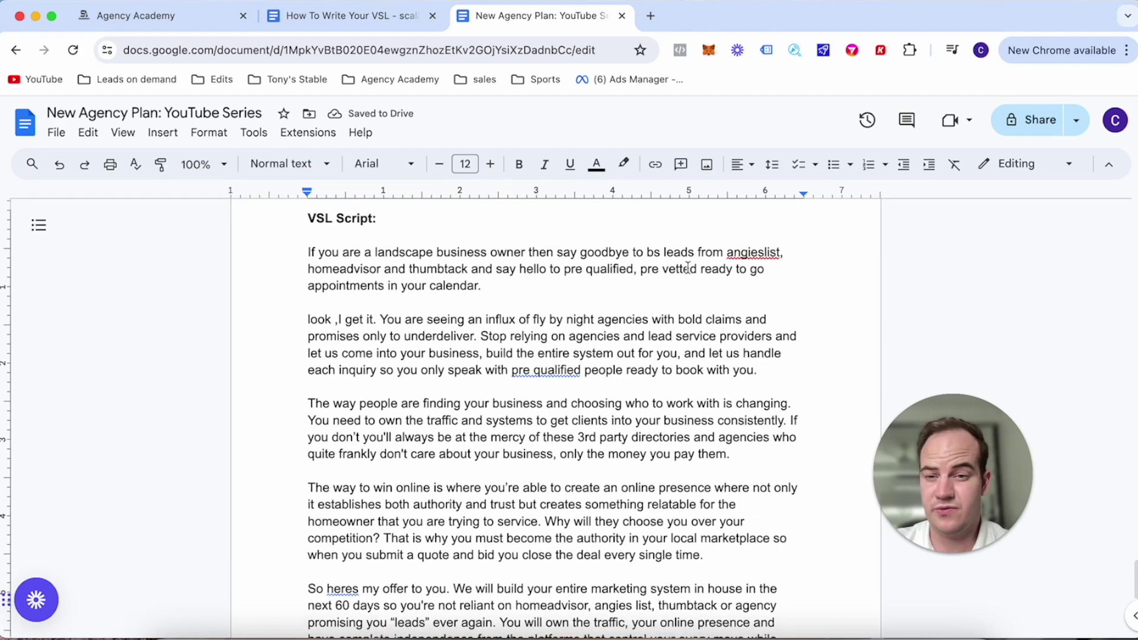
{"action": "scroll", "coordinate": [688, 268], "scroll_direction": "down", "scroll_amount": 5}
{"action": "scroll", "coordinate": [688, 268], "scroll_direction": "down", "scroll_amount": 1}
{"action": "scroll", "coordinate": [688, 268], "scroll_direction": "down", "scroll_amount": 3}
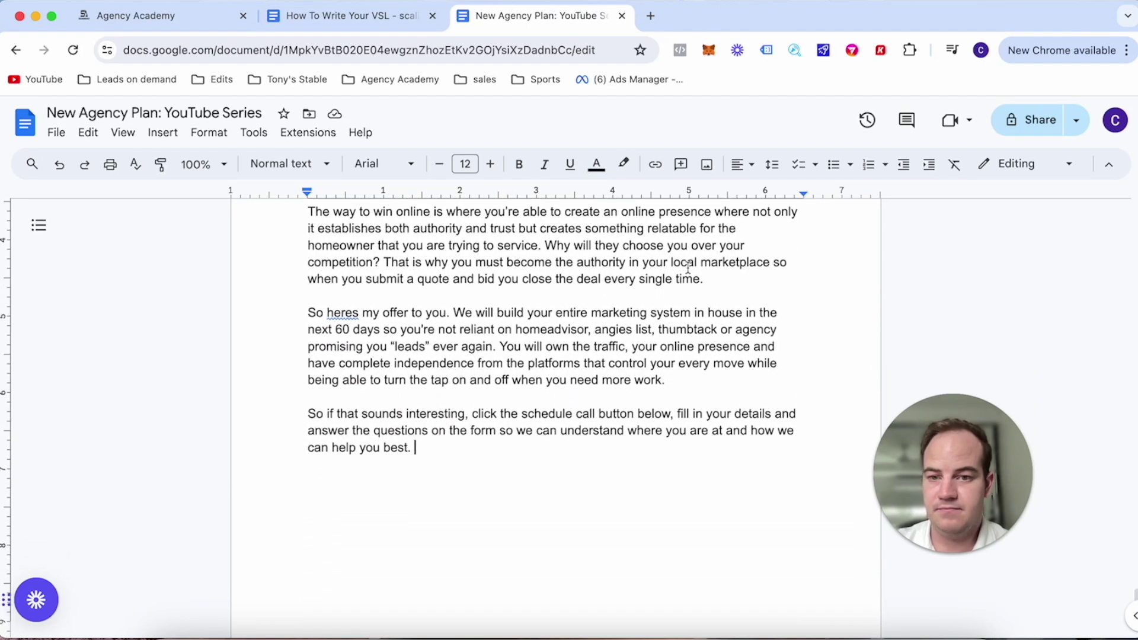
{"action": "scroll", "coordinate": [688, 268], "scroll_direction": "down", "scroll_amount": 2}
{"action": "scroll", "coordinate": [687, 268], "scroll_direction": "up", "scroll_amount": 15}
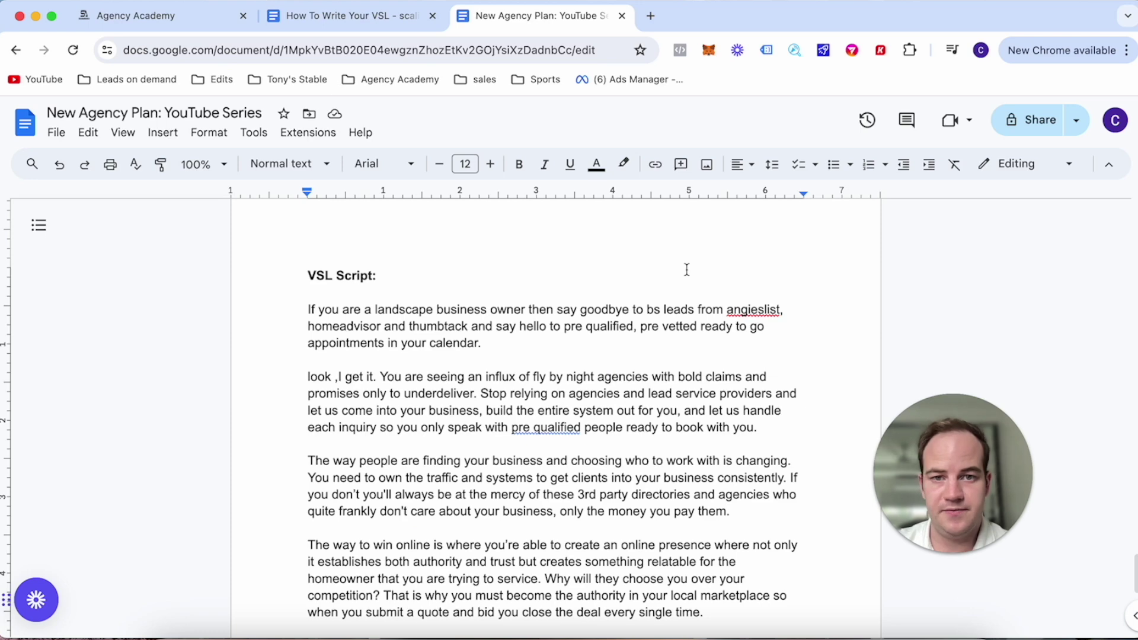
Reread the script from the landscape business owner opening through the offer and the schedule call paragraph.
{"action": "scroll", "coordinate": [687, 270], "scroll_direction": "down", "scroll_amount": 12}
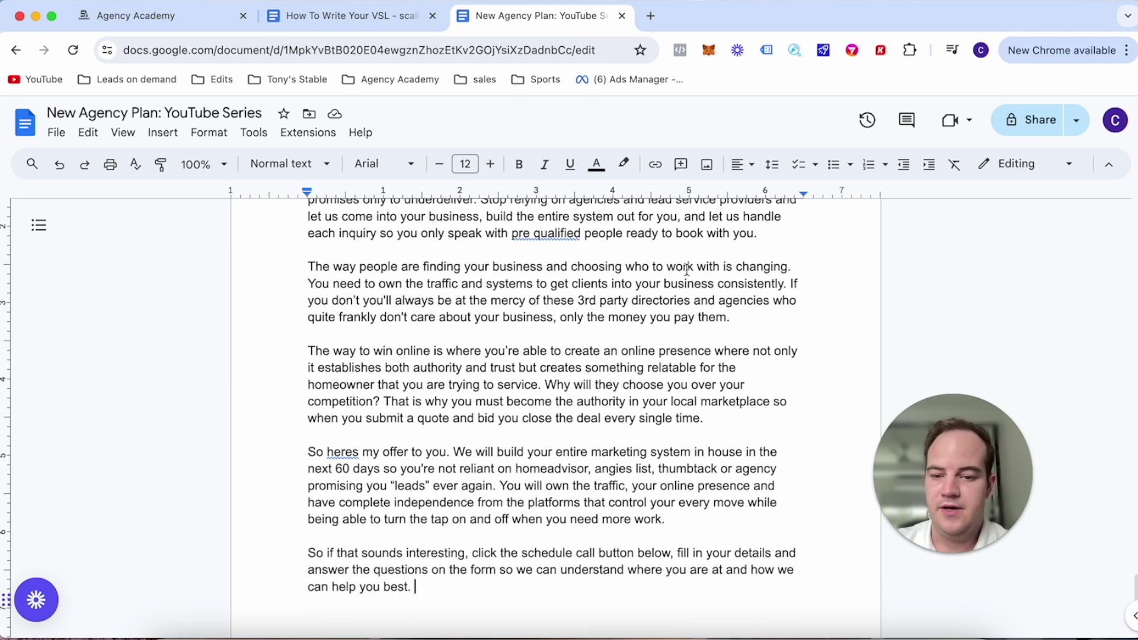
{"action": "scroll", "coordinate": [686, 268], "scroll_direction": "down", "scroll_amount": 1}
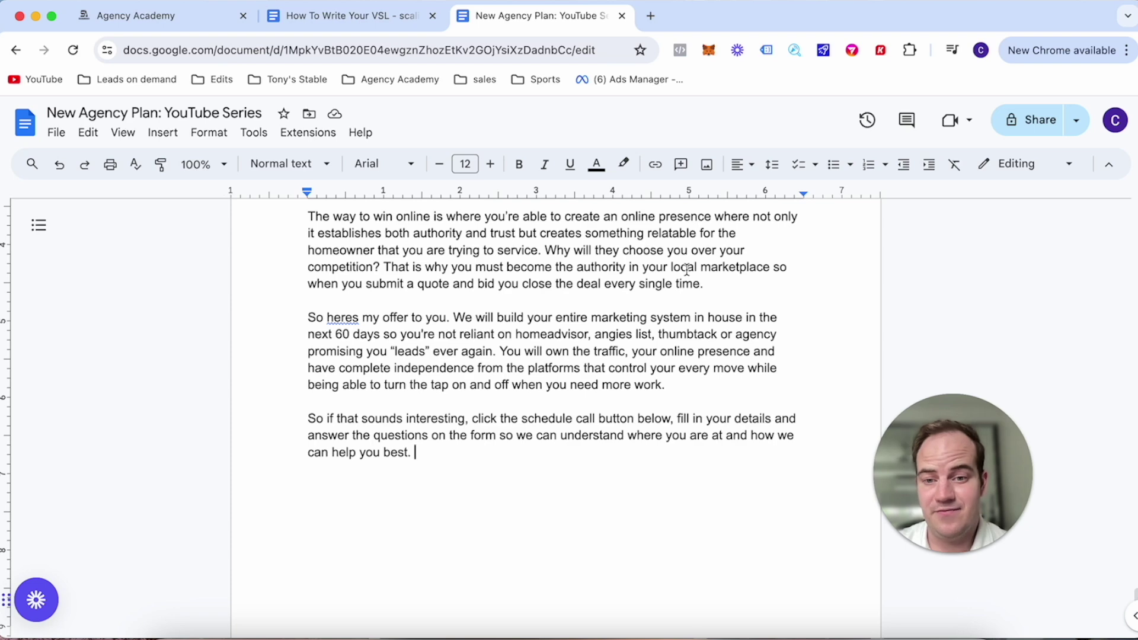
{"action": "scroll", "coordinate": [687, 269], "scroll_direction": "up", "scroll_amount": 14}
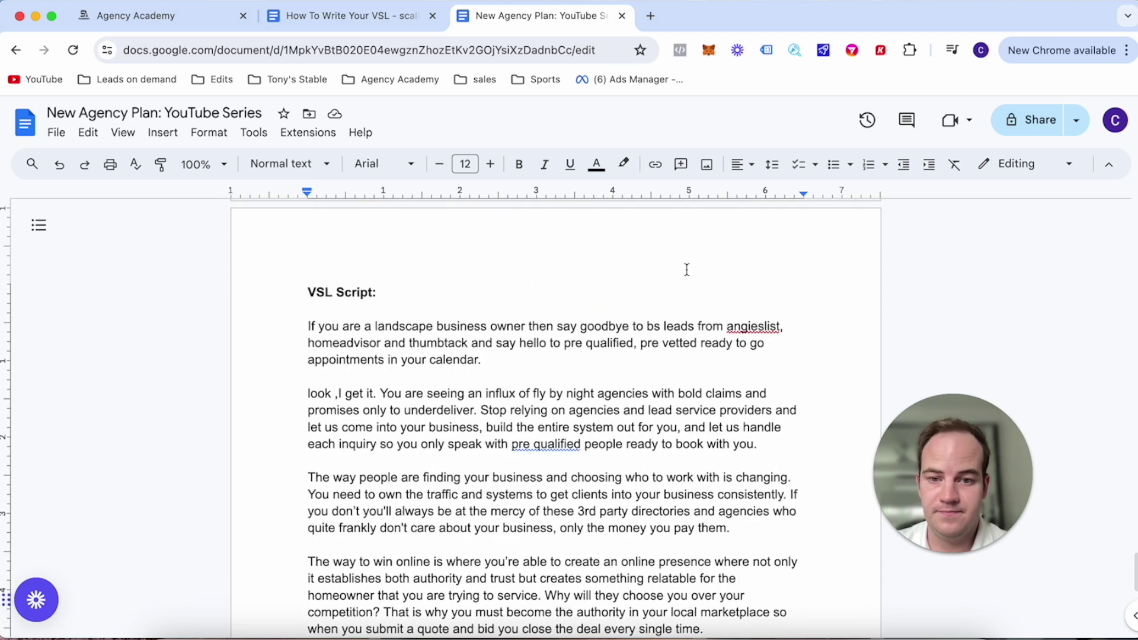
{"action": "scroll", "coordinate": [687, 269], "scroll_direction": "down", "scroll_amount": 2}
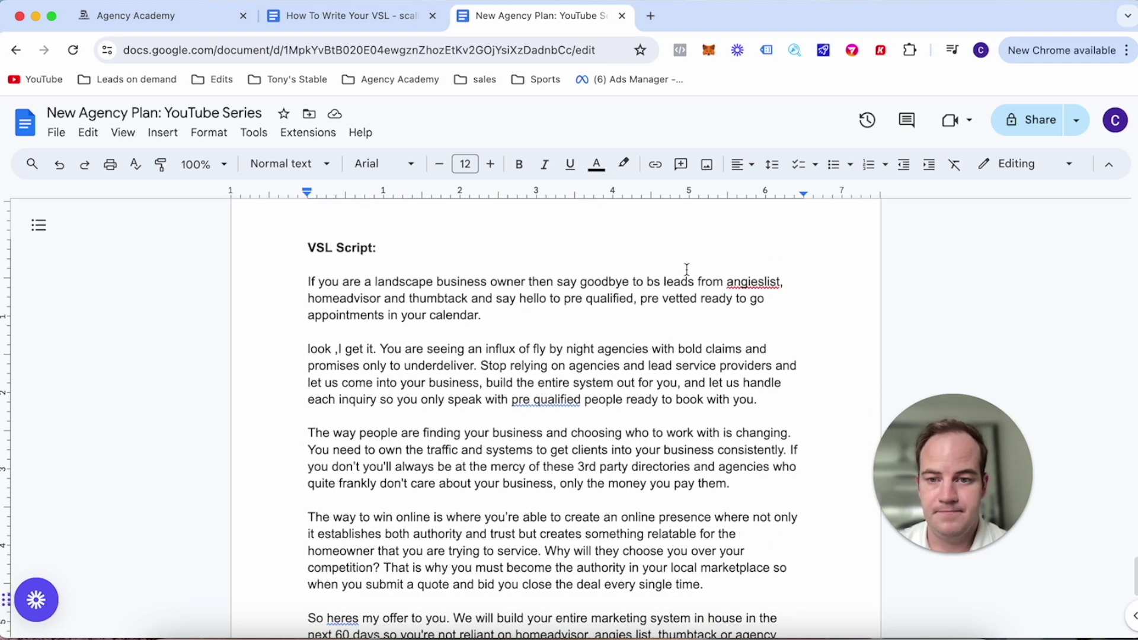
{"action": "left_click_drag", "start_coordinate": [523, 283], "coordinate": [377, 283]}
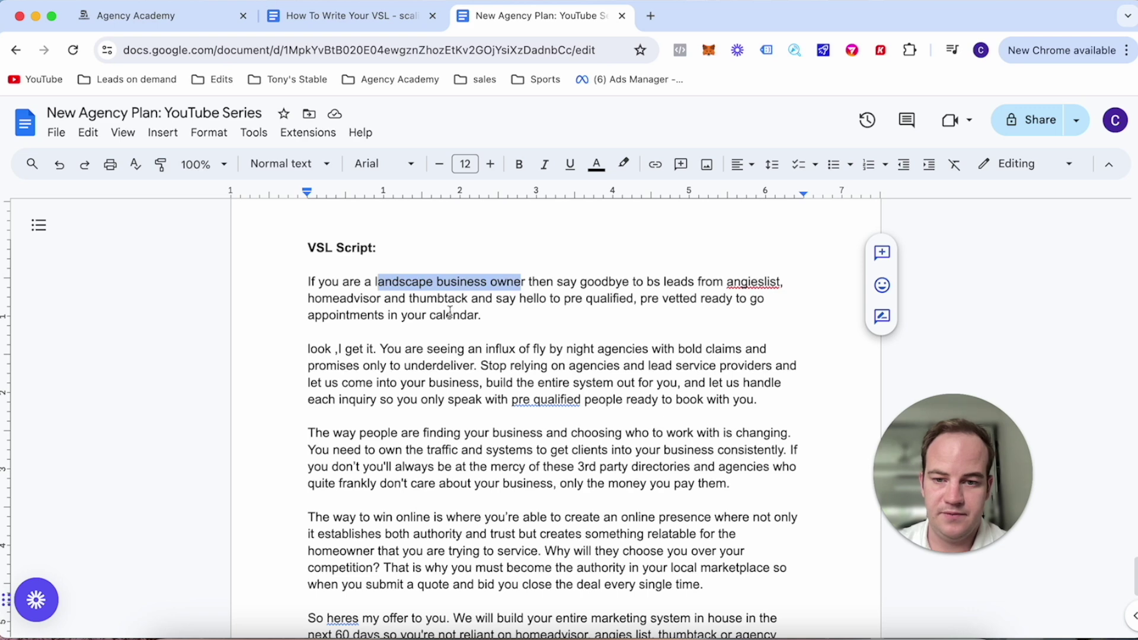
{"action": "left_click", "coordinate": [525, 360]}
{"action": "scroll", "coordinate": [526, 360], "scroll_direction": "down", "scroll_amount": 3}
{"action": "scroll", "coordinate": [525, 360], "scroll_direction": "up", "scroll_amount": 2}
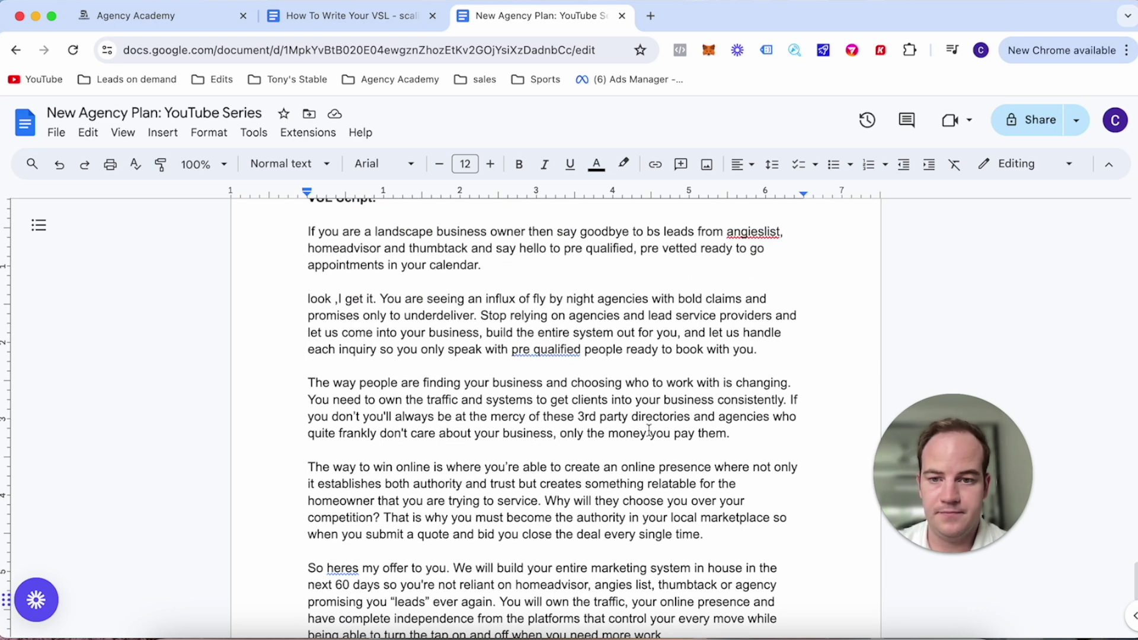
{"action": "scroll", "coordinate": [649, 431], "scroll_direction": "down", "scroll_amount": 5}
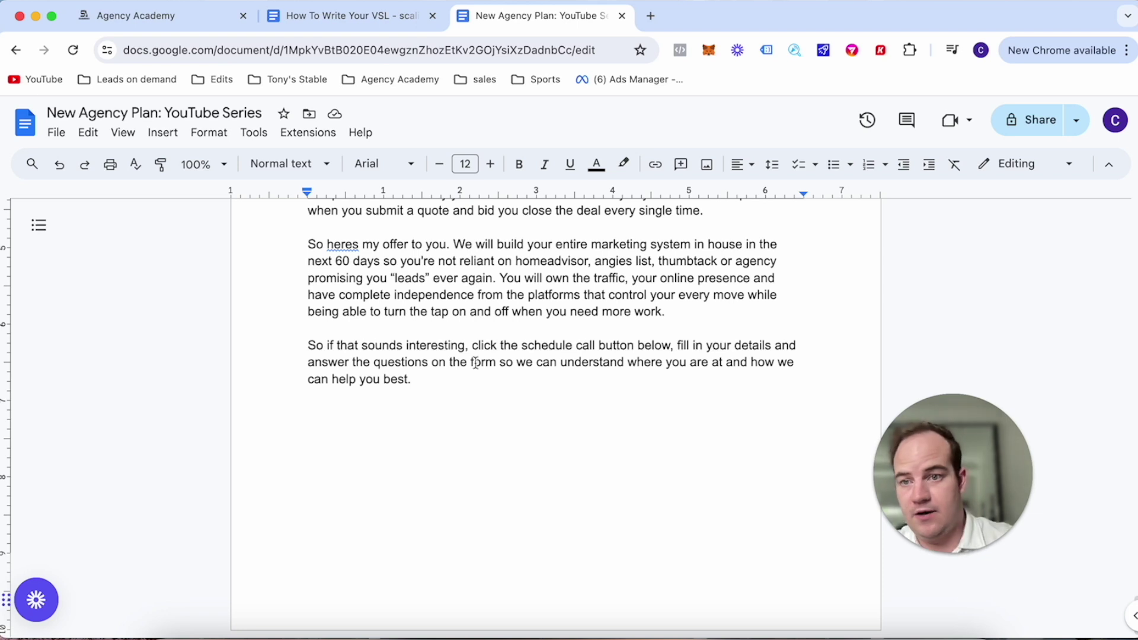
Add a bold "Thank you video:" heading below the closing call-to-action paragraph.
{"action": "key", "text": "Return"}
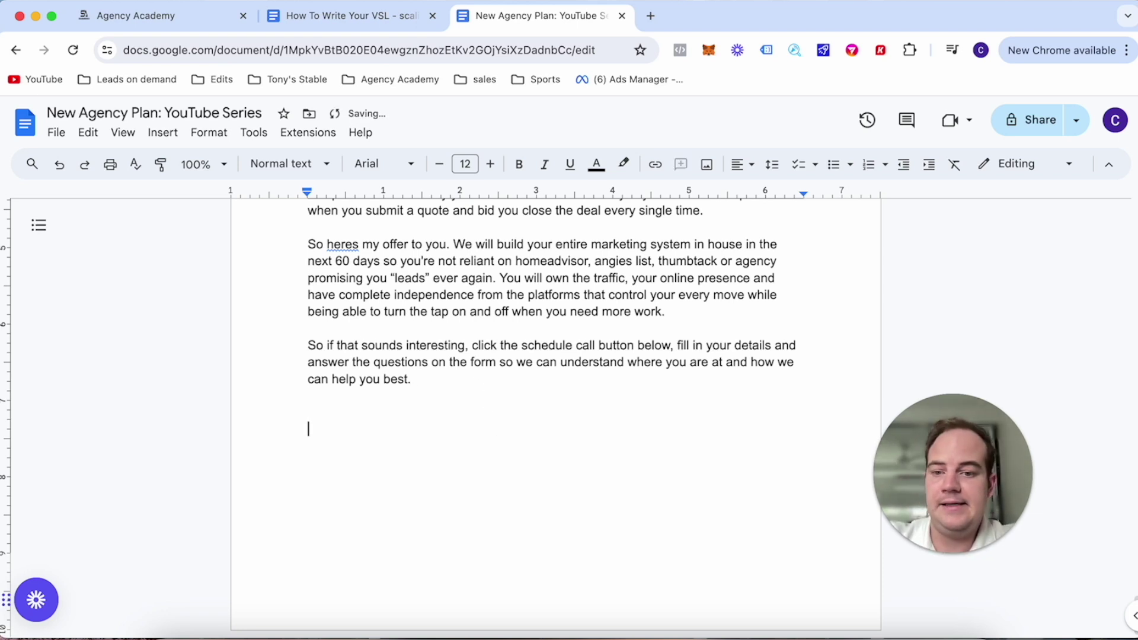
{"action": "type", "text": "Thank y"}
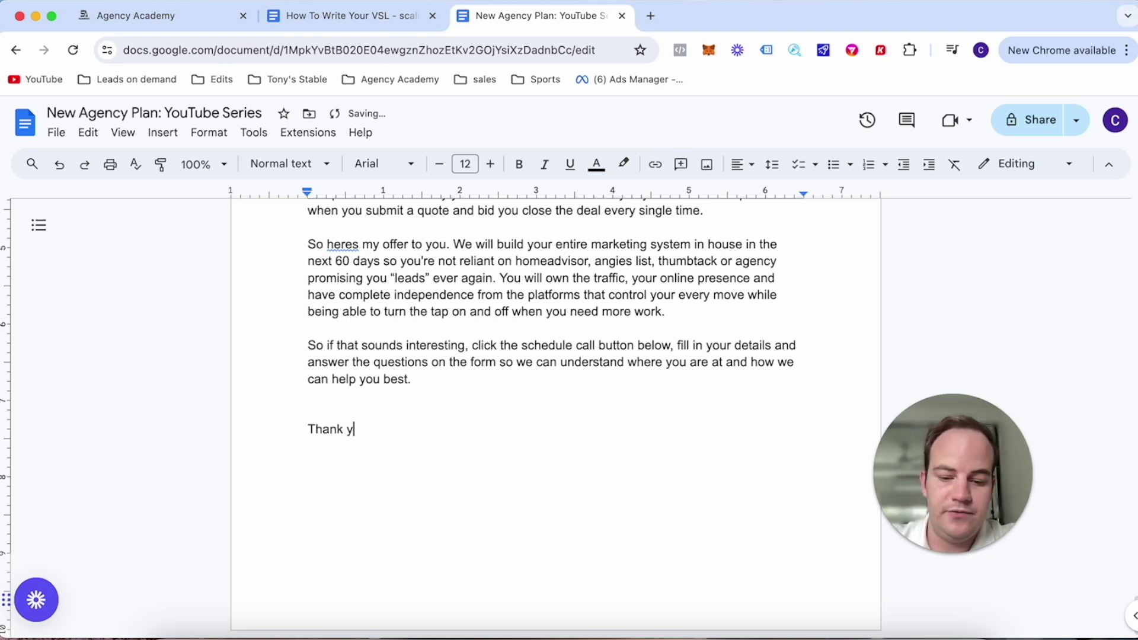
{"action": "type", "text": "ou video"}
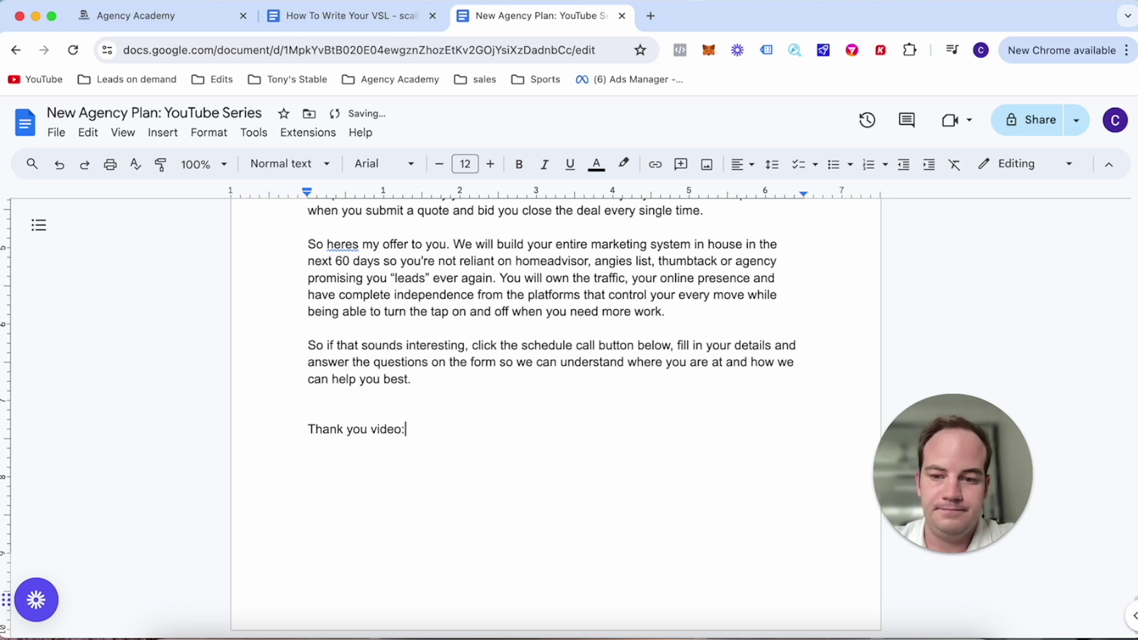
{"action": "type", "text": ":"}
{"action": "left_click_drag", "start_coordinate": [440, 428], "coordinate": [299, 428]}
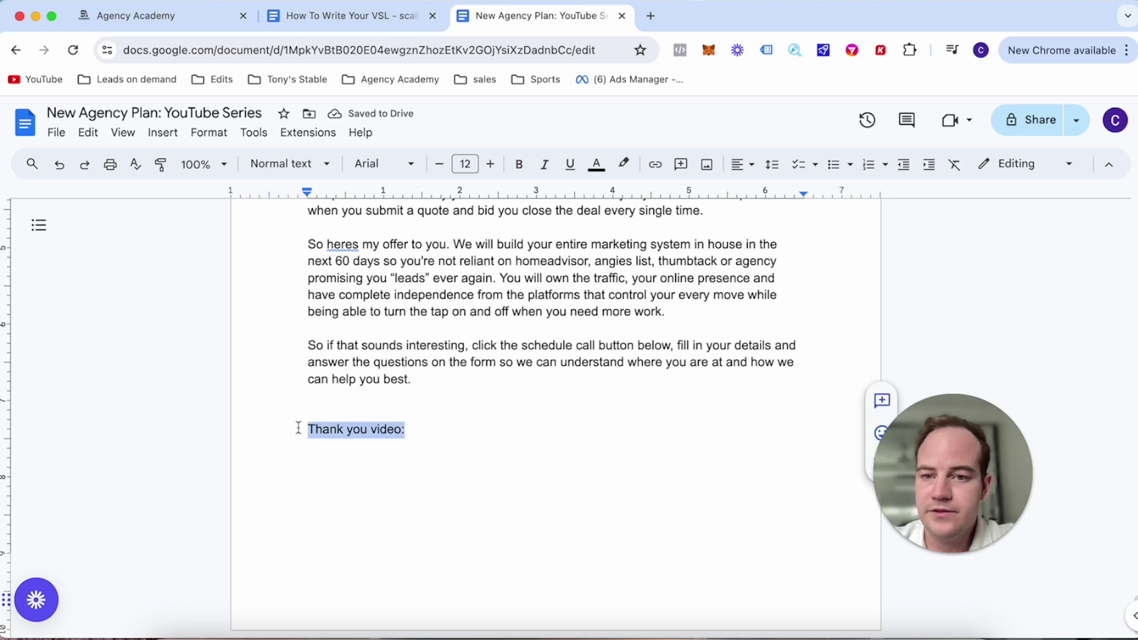
{"action": "left_click", "coordinate": [519, 169]}
{"action": "left_click", "coordinate": [453, 480]}
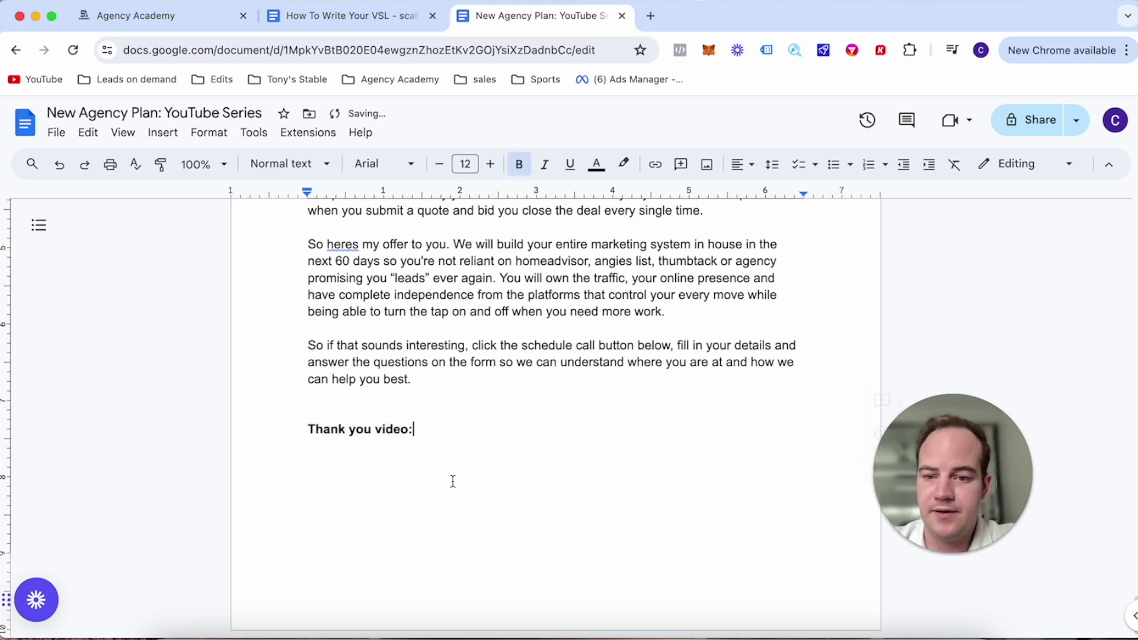
Start a paragraph under the thank you heading with "Hey thanks so much for booking in your call with us, im very excited to".
{"action": "key", "text": "Return"}
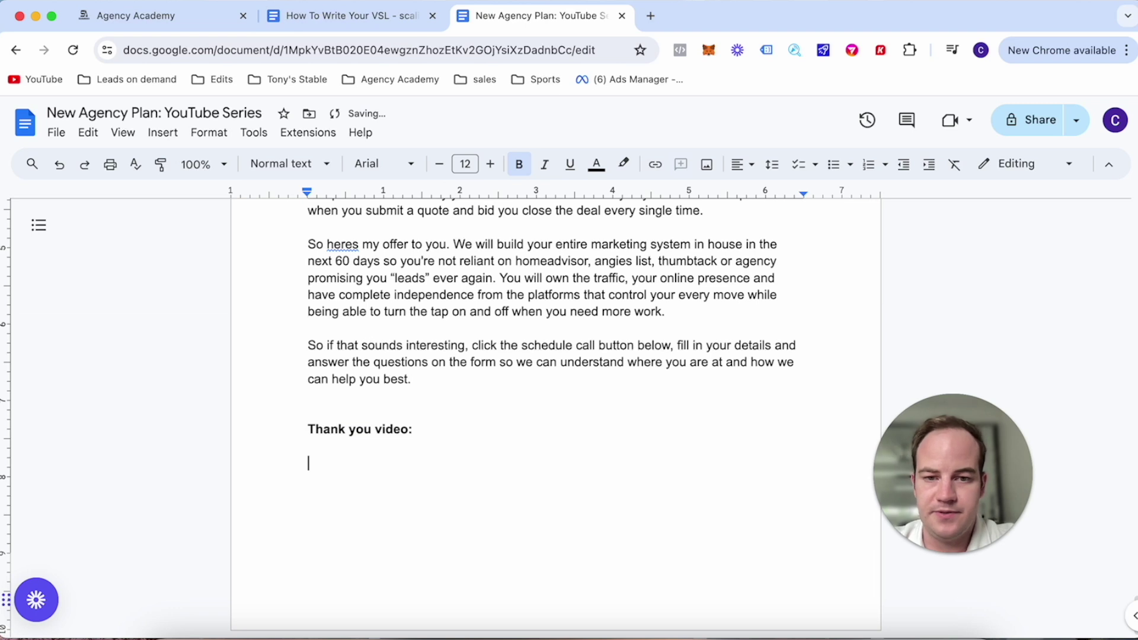
{"action": "type", "text": "Hey thanks so "}
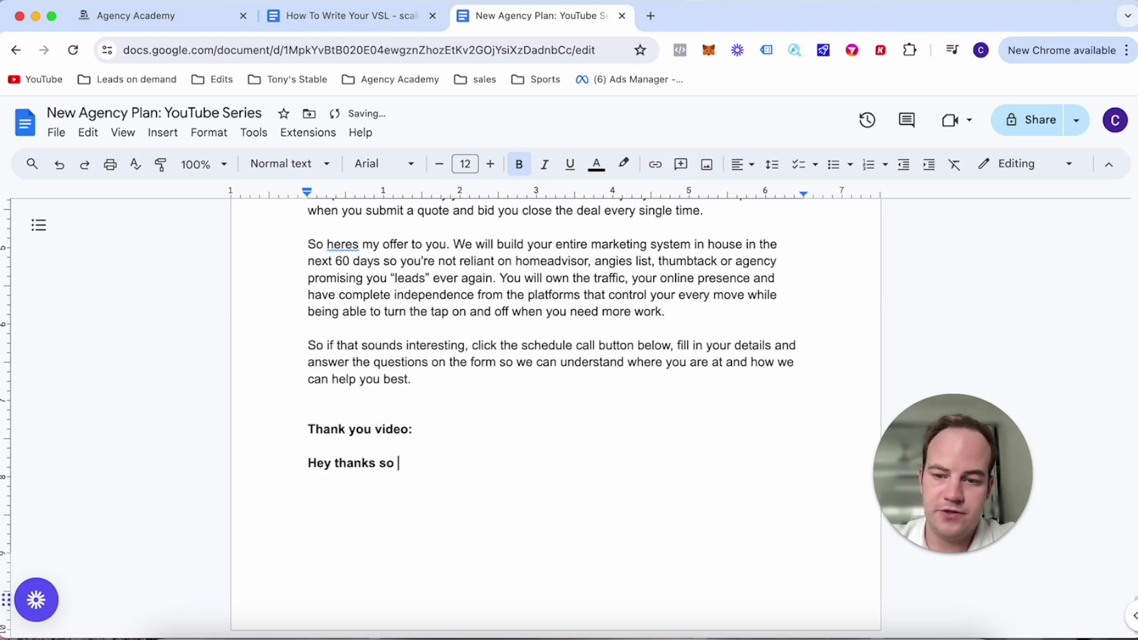
{"action": "type", "text": "much for booki"}
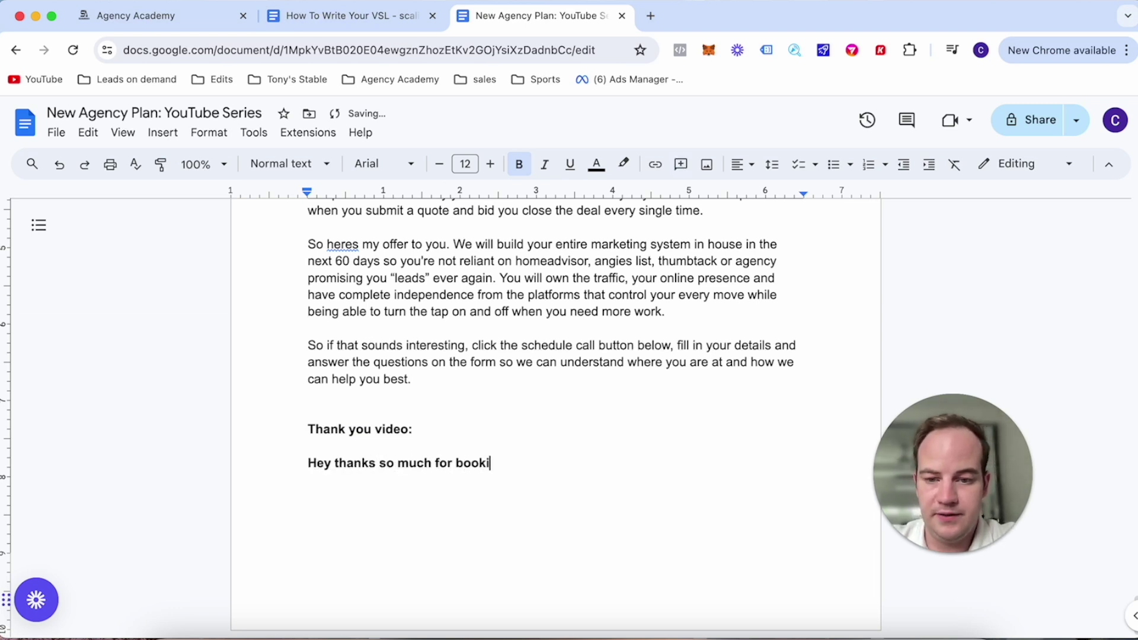
{"action": "type", "text": "ng in your call"}
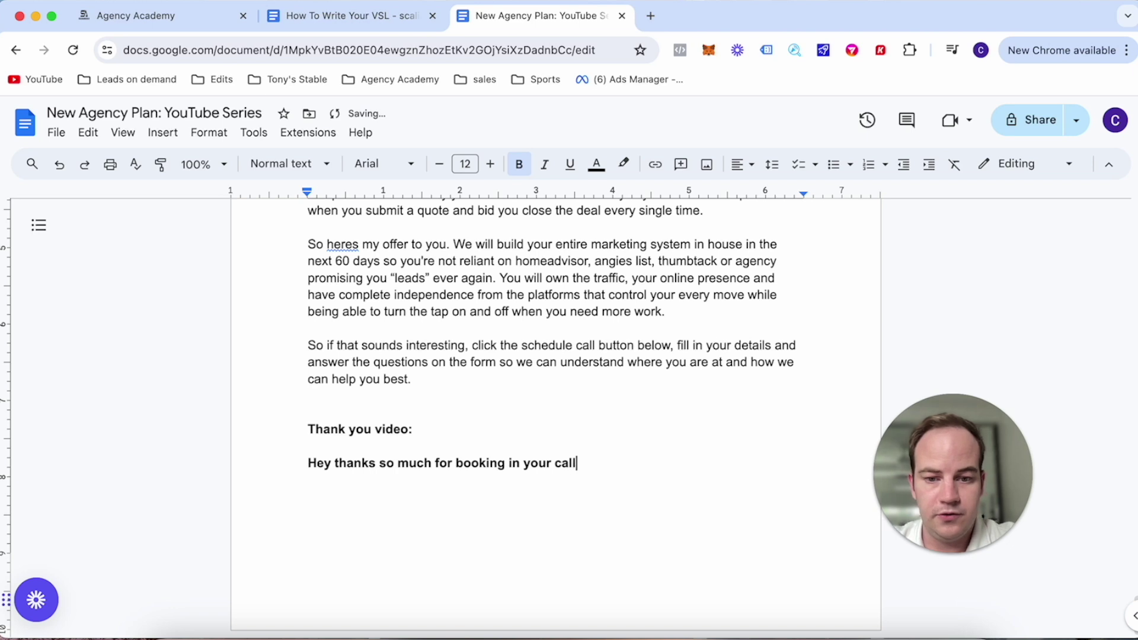
{"action": "type", "text": " with us, im v"}
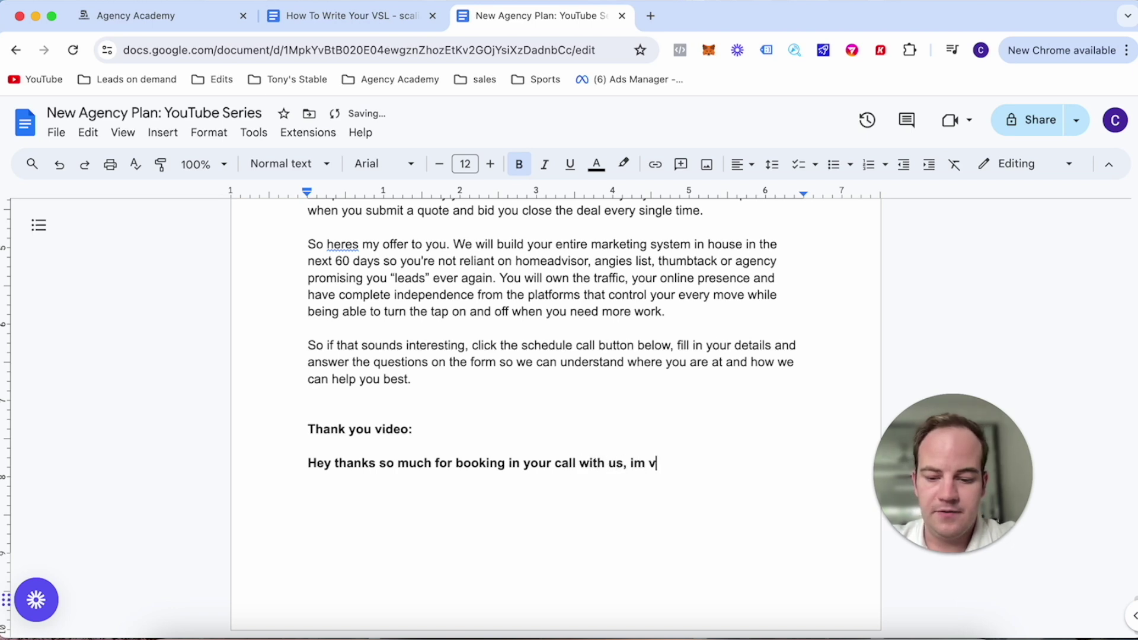
{"action": "type", "text": "ery excited to "}
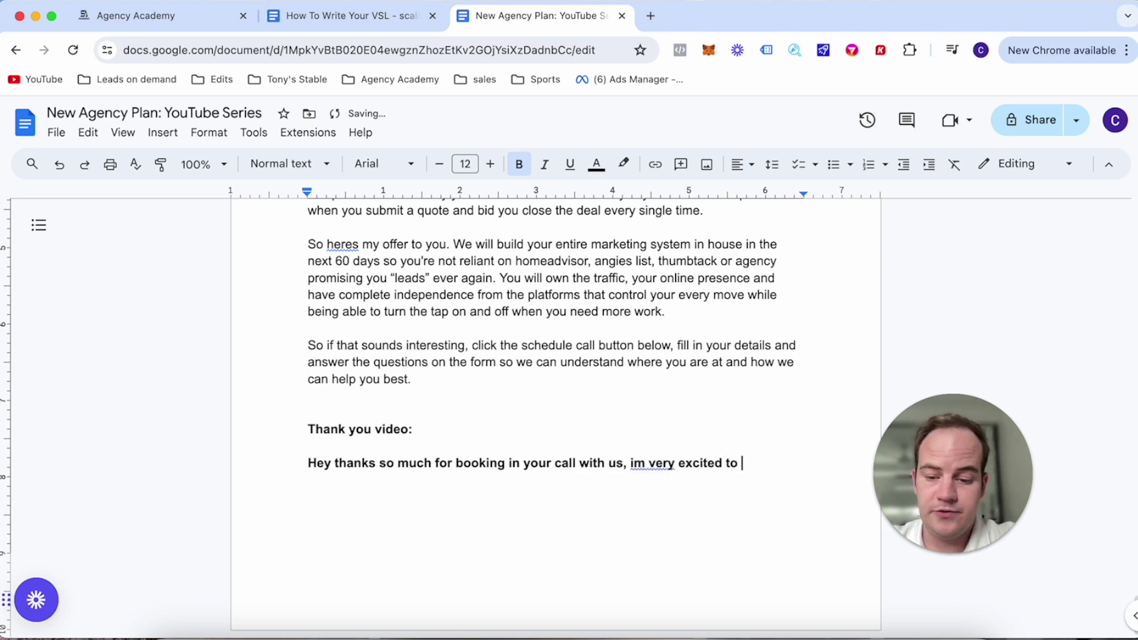
Complete the opening thank you sentence with "be speaking with you and seeing how i can best help your business grow.".
{"action": "type", "text": "be speaking"}
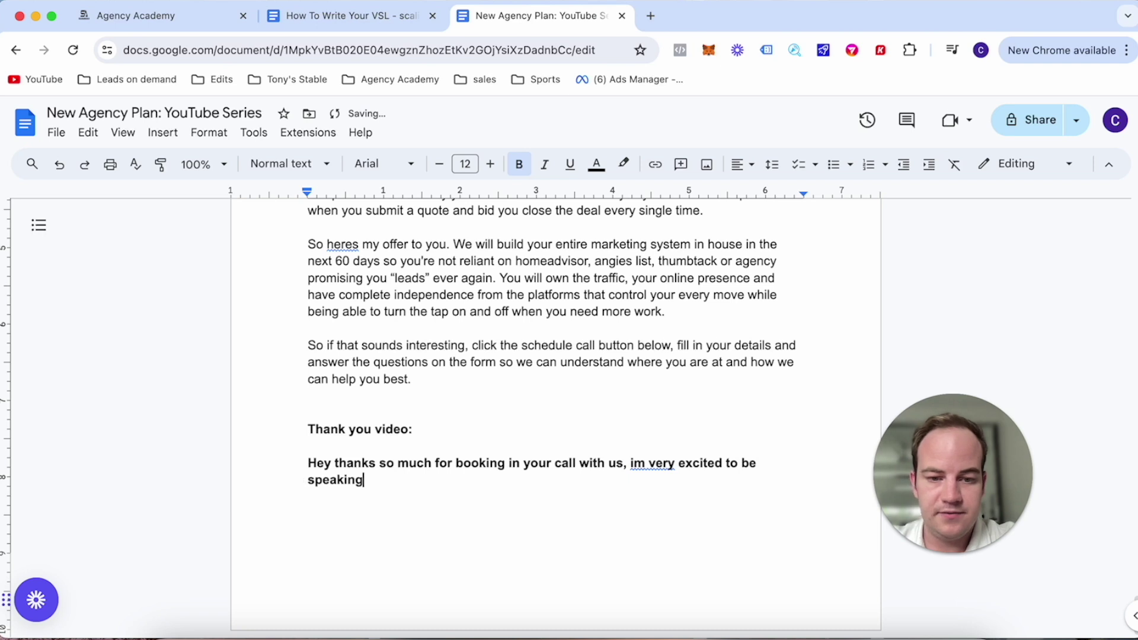
{"action": "type", "text": " with you and se"}
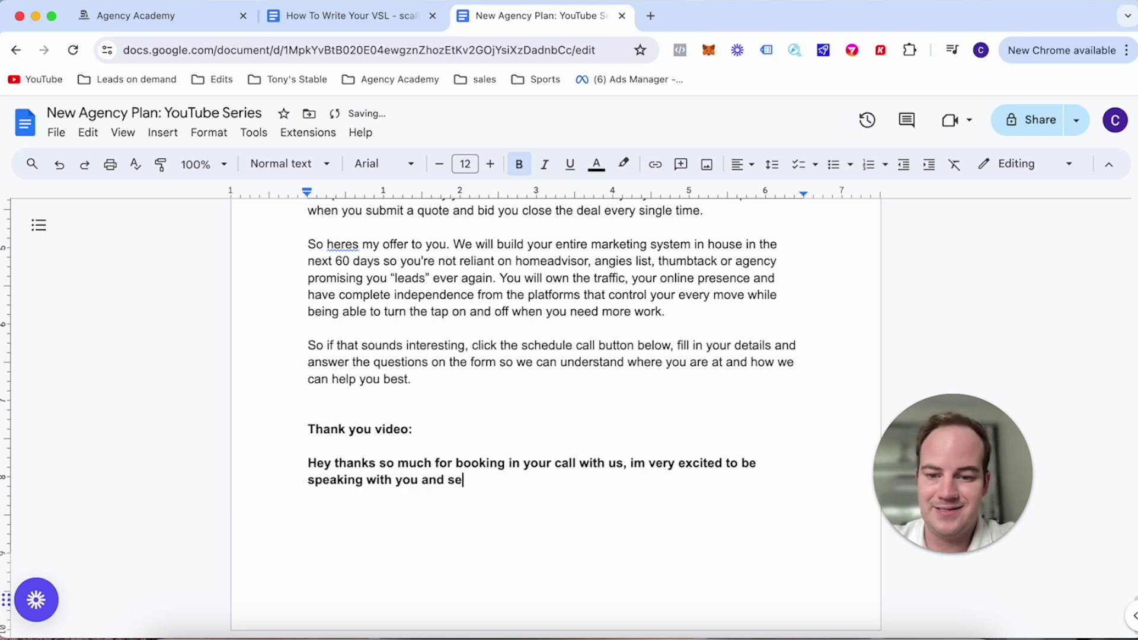
{"action": "type", "text": "eing how "}
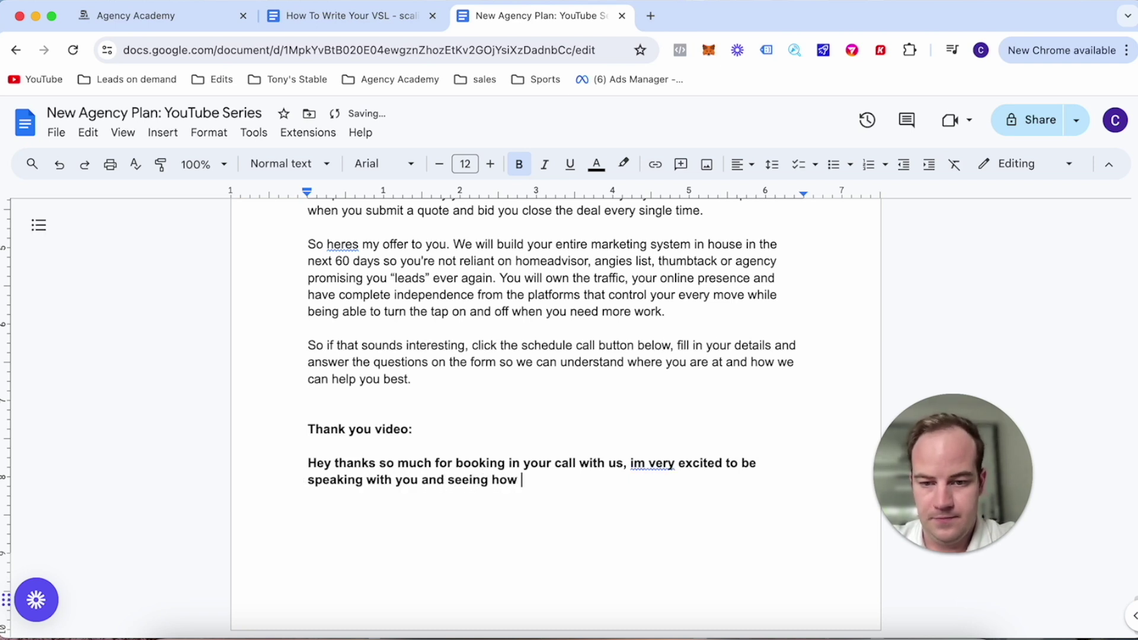
{"action": "type", "text": "i can best h"}
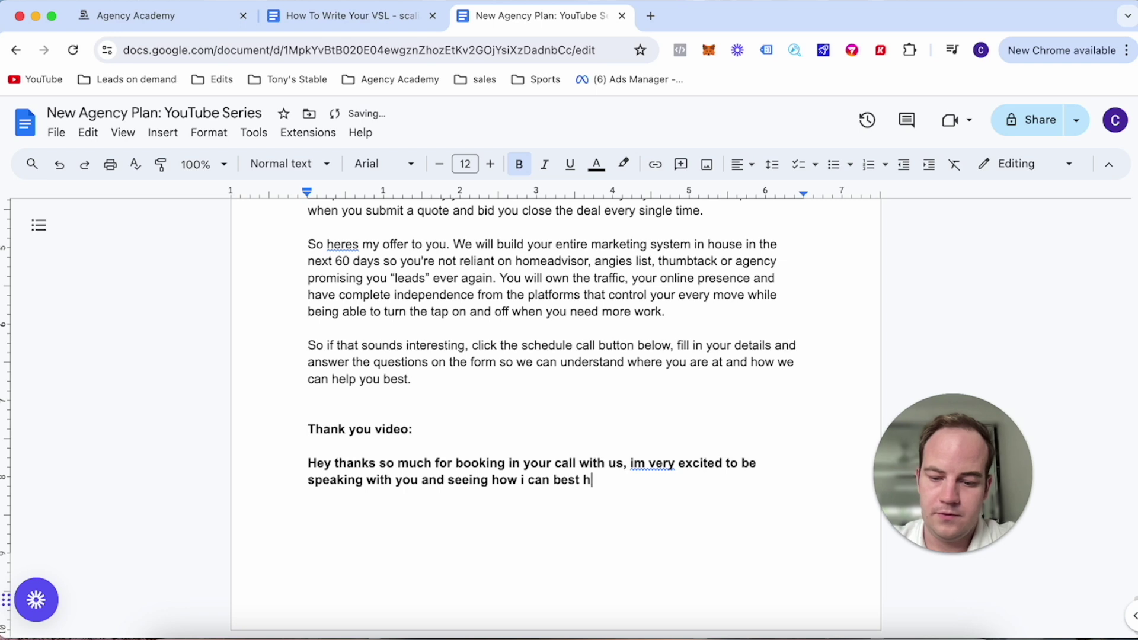
{"action": "type", "text": "elp your busi"}
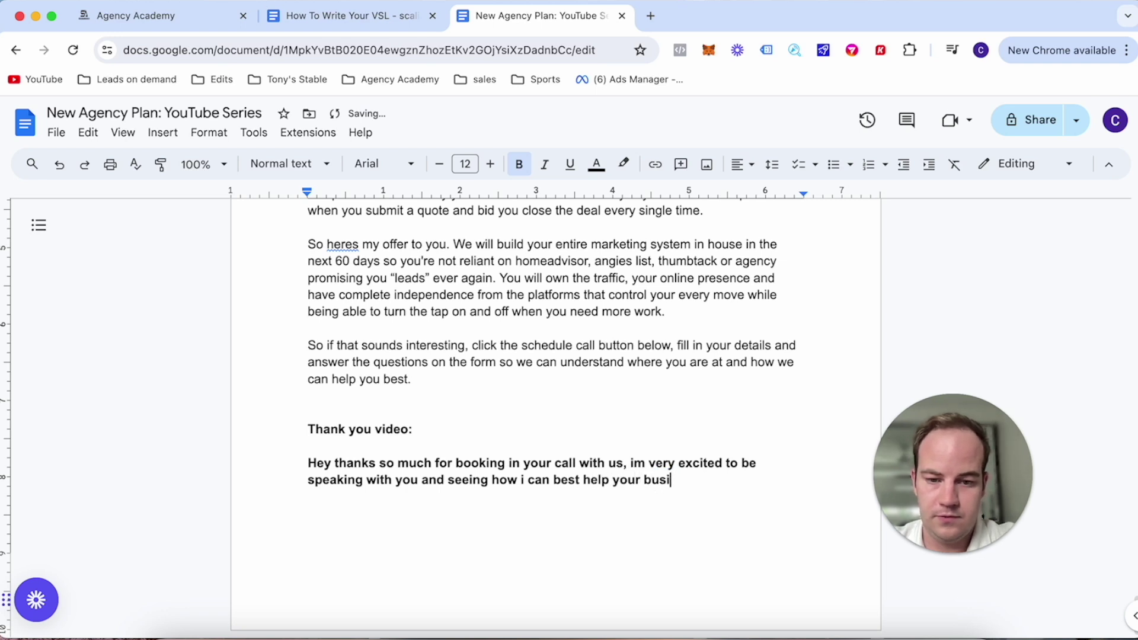
{"action": "type", "text": "ness grow."}
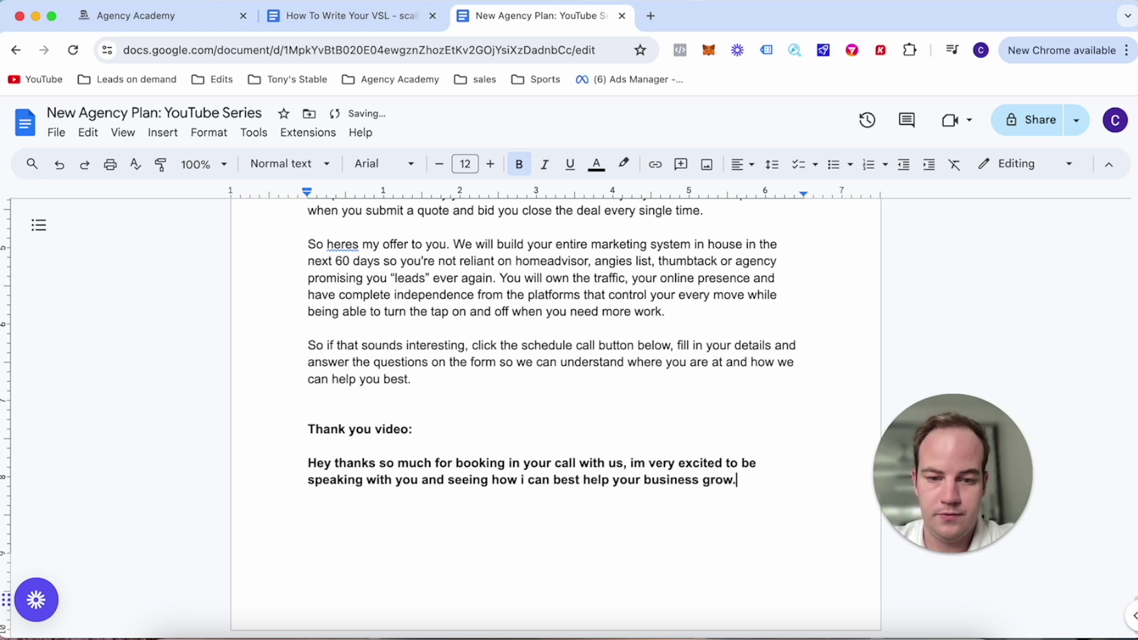
Begin the second thank you sentence with "Real quick, you would have been emailed and sent an sms".
{"action": "type", "text": " real quo"}
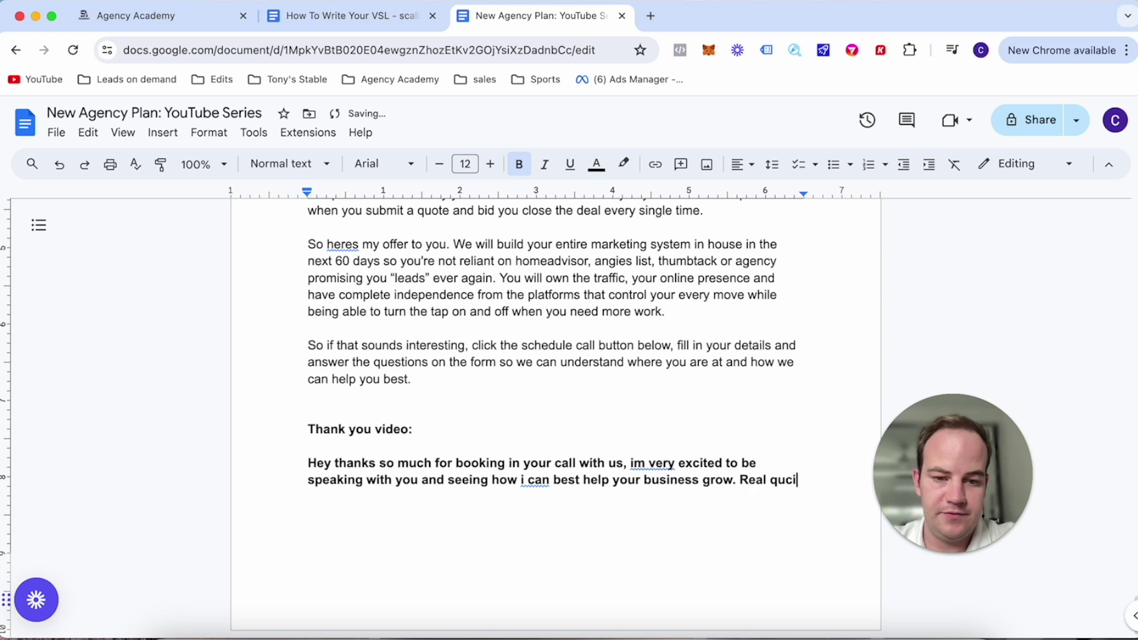
{"action": "key", "text": "BackSpace"}
{"action": "type", "text": "ick"}
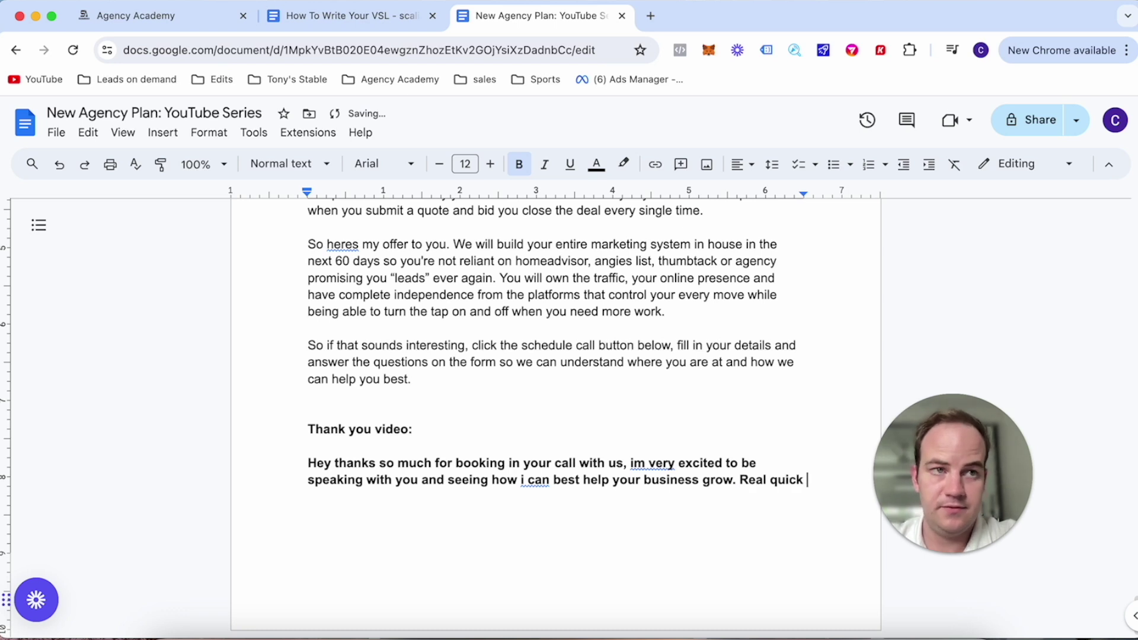
{"action": "type", "text": ", you "}
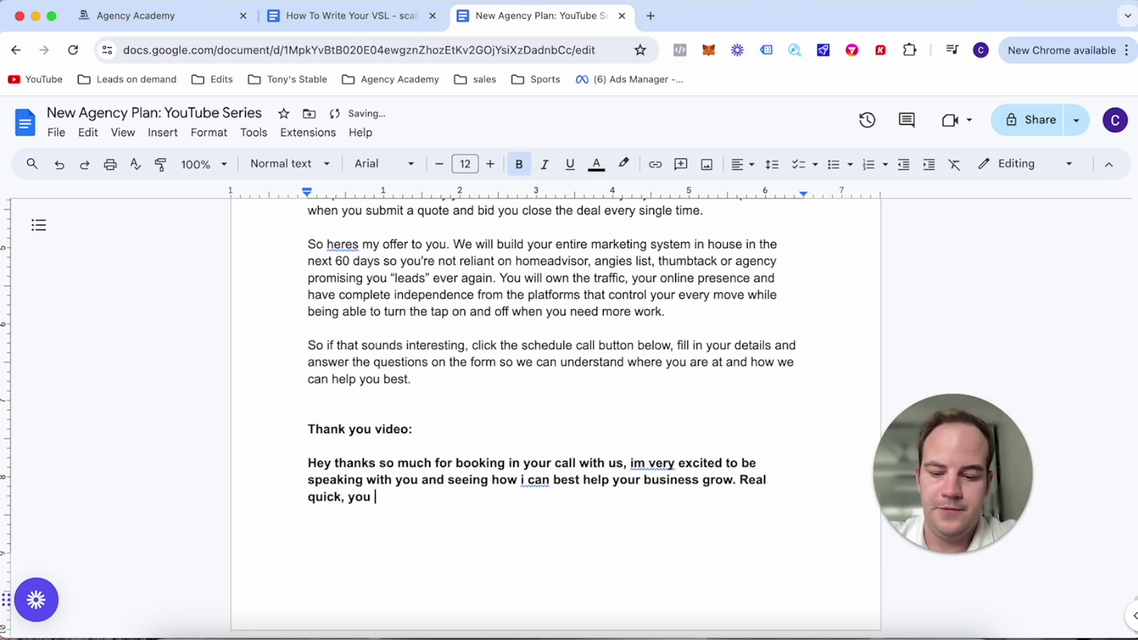
{"action": "type", "text": "would have been "}
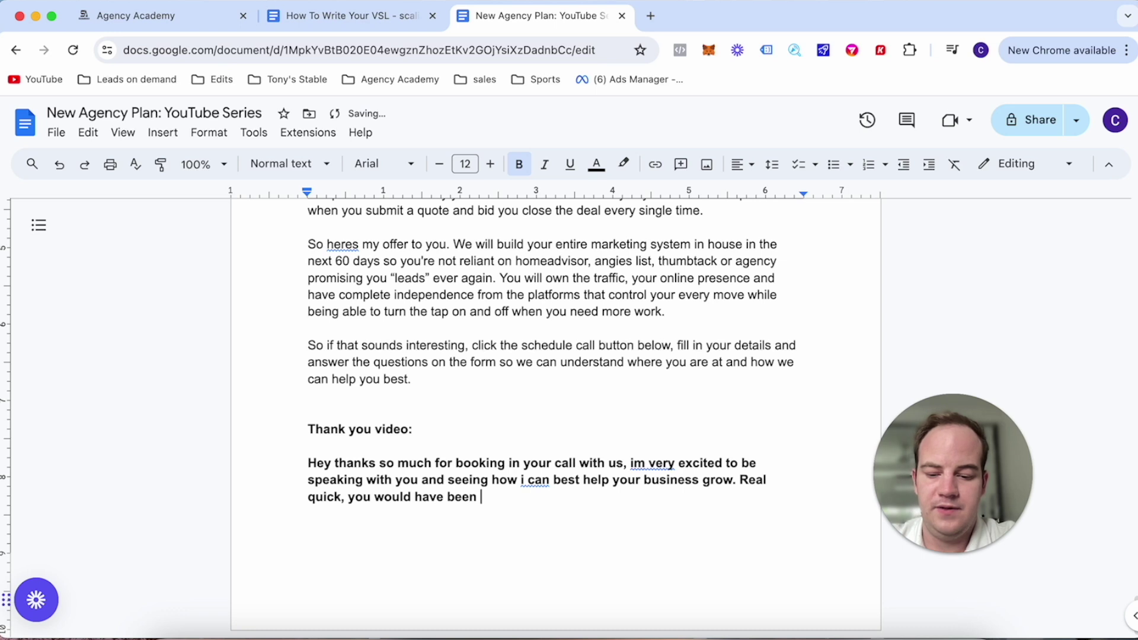
{"action": "type", "text": "emailed and "}
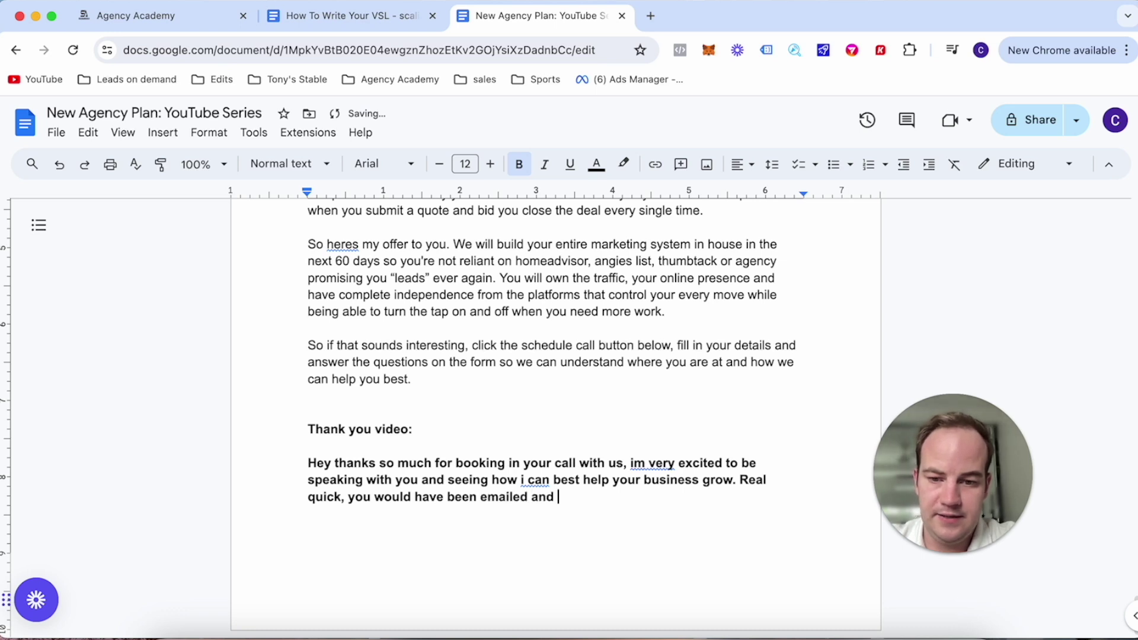
{"action": "type", "text": "sent "}
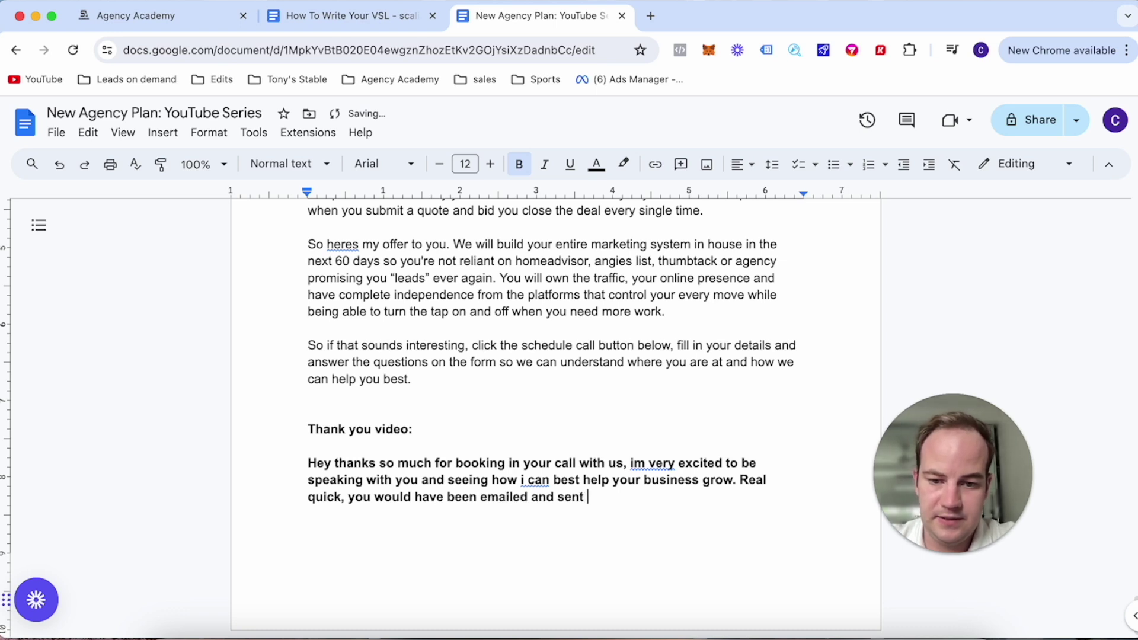
{"action": "type", "text": "an sms "}
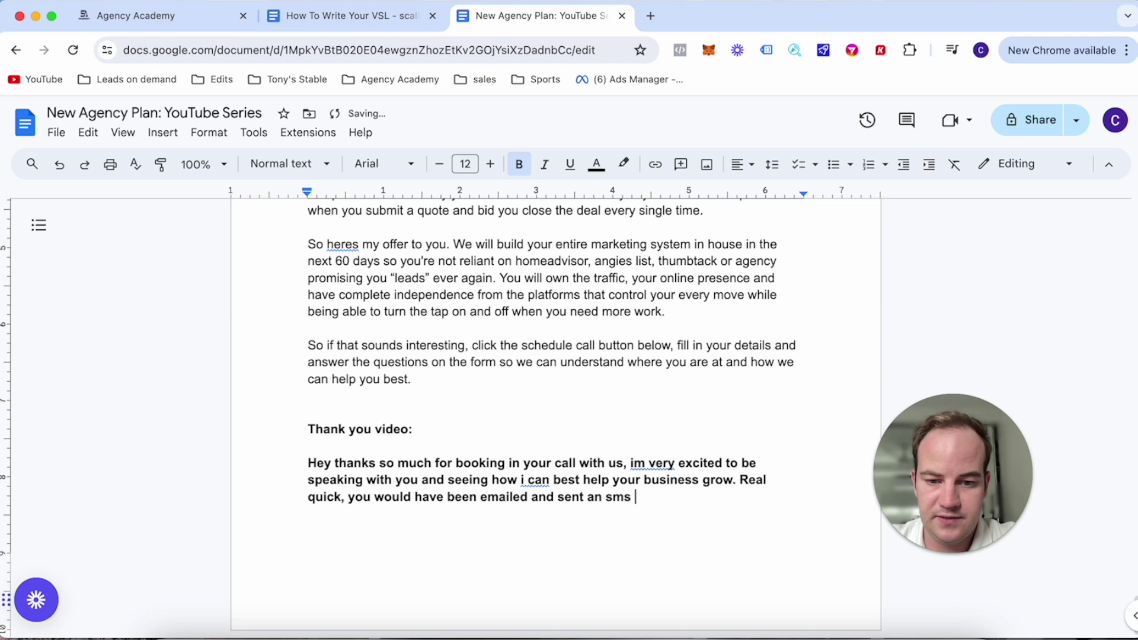
Finish the sentence about the email and sms with "with the link to the call or a confirmation.".
{"action": "type", "text": "with the lin"}
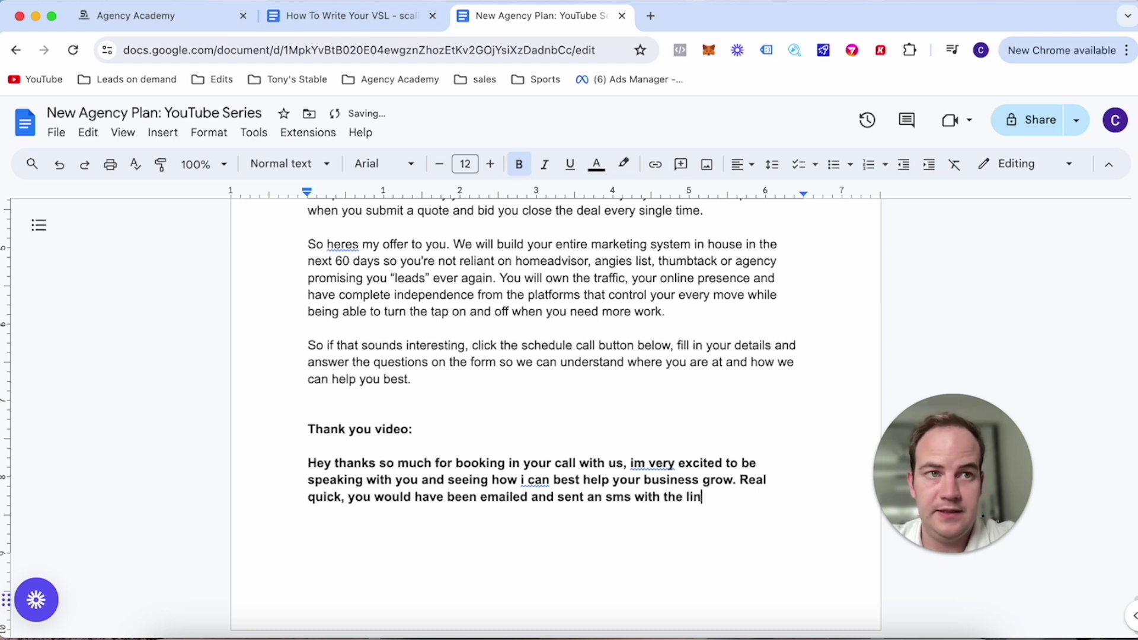
{"action": "type", "text": "k to th"}
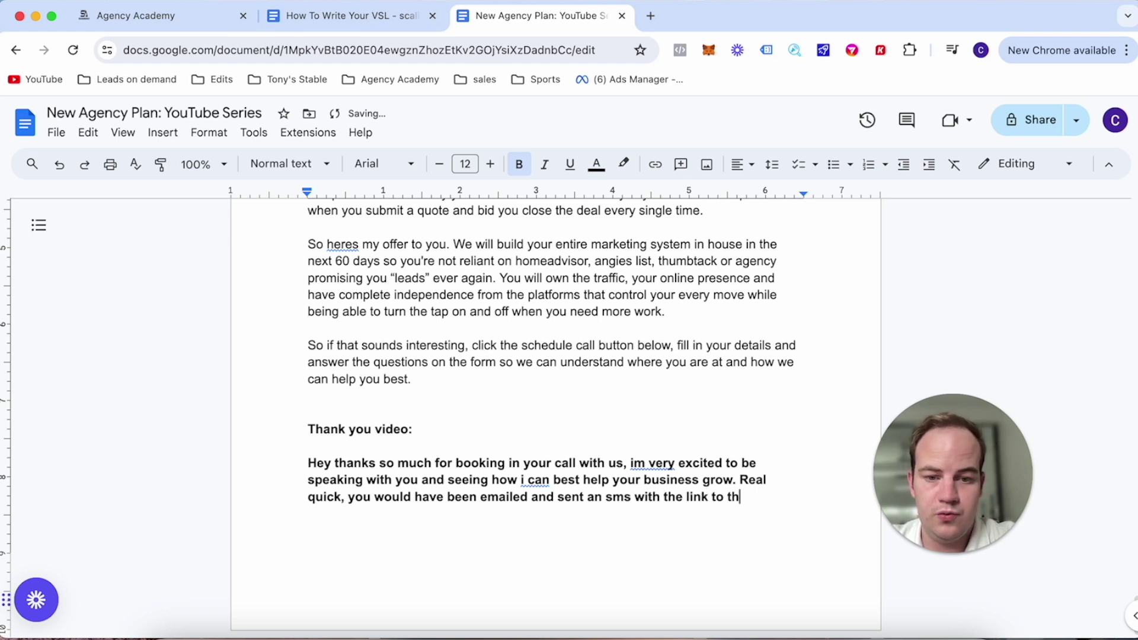
{"action": "type", "text": "e coall"}
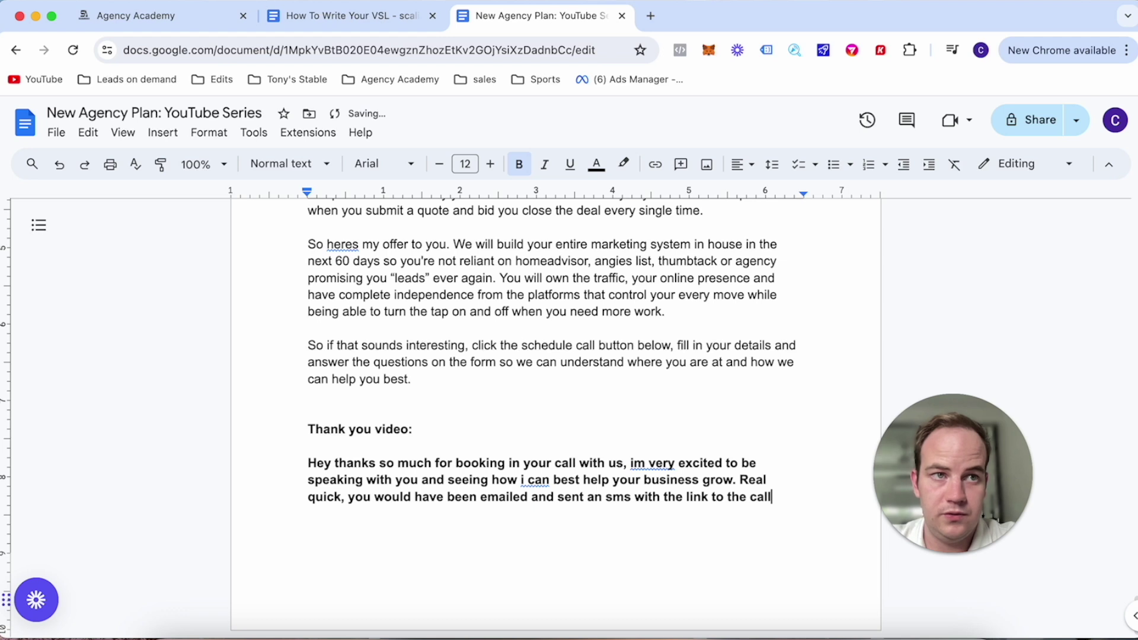
{"action": "type", "text": " or a con"}
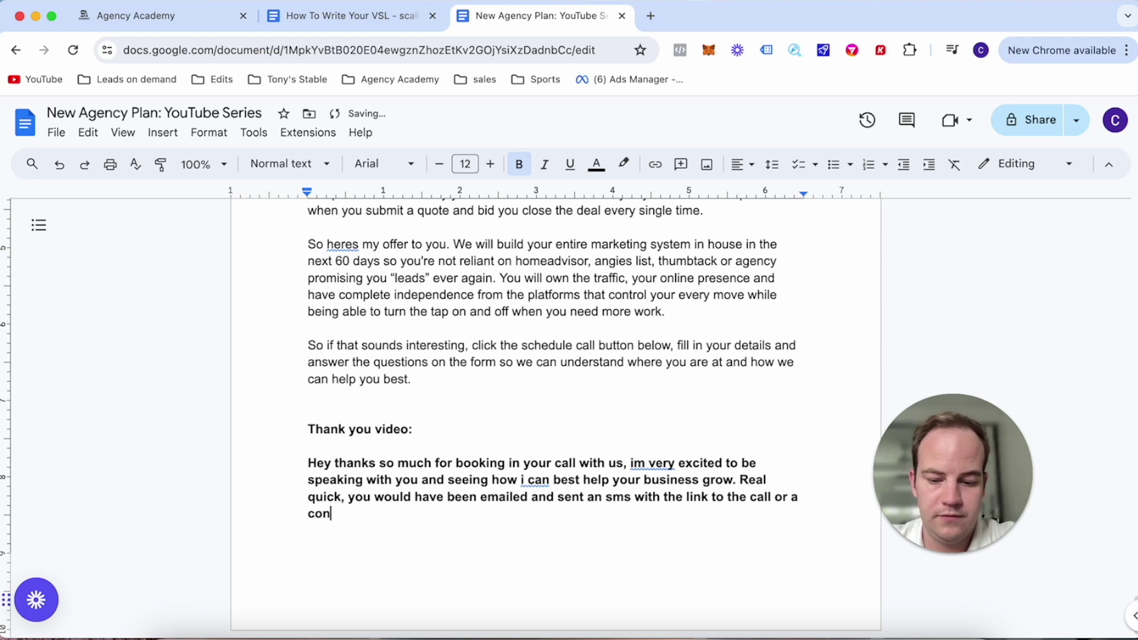
{"action": "type", "text": "frimation. "}
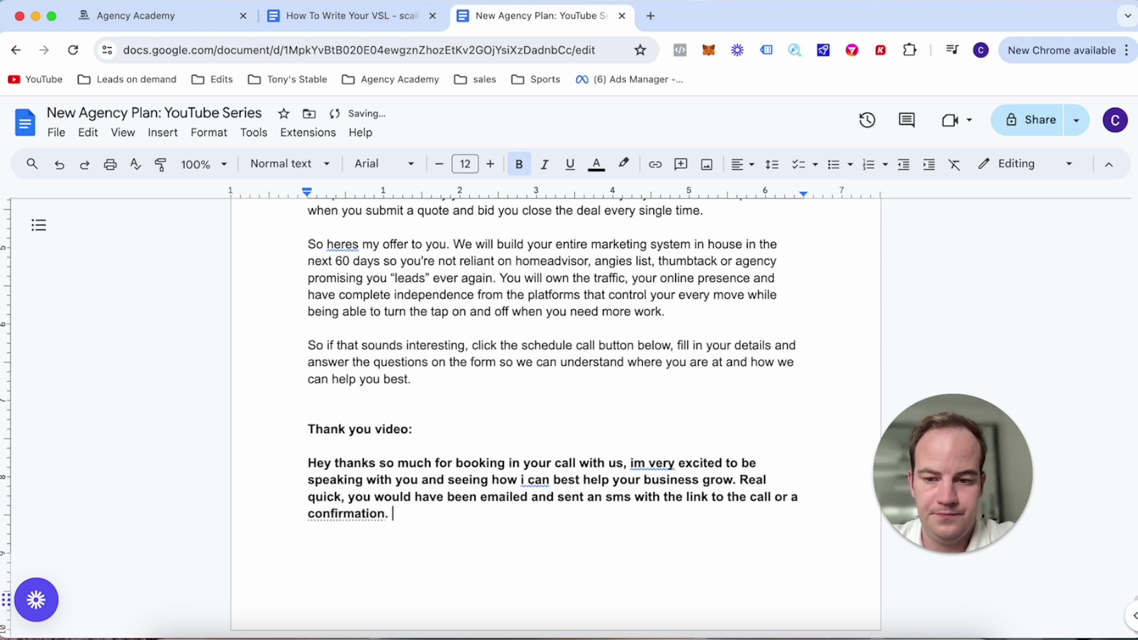
Add the sentence "I need you to reply confirmed or lets talk just so we avoid bots or spam bookings.".
{"action": "type", "text": "I need you "}
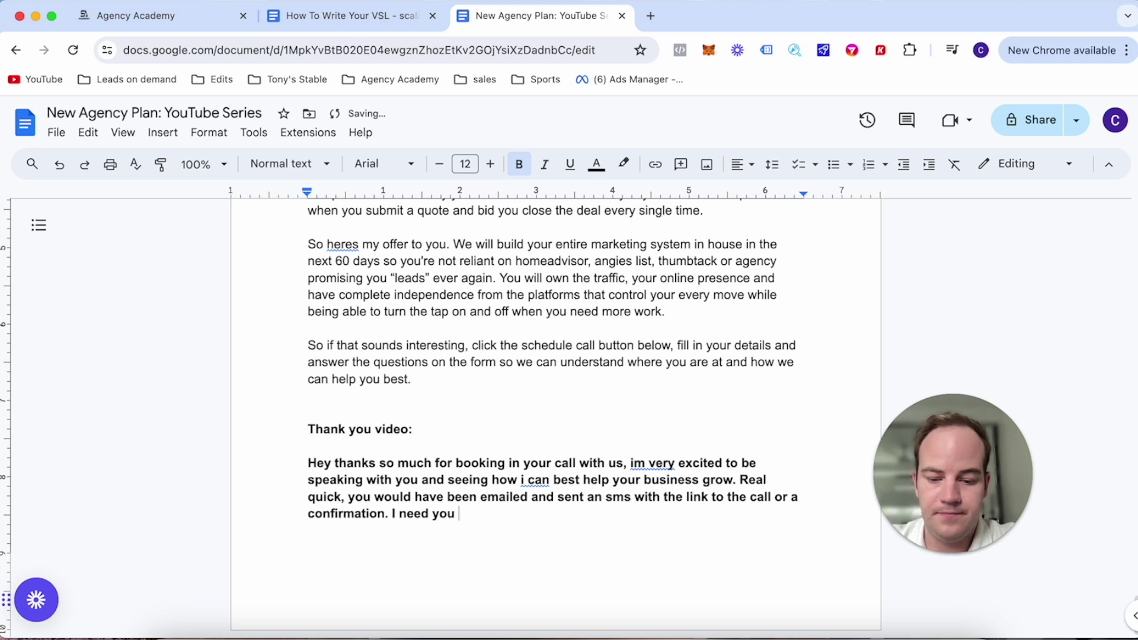
{"action": "type", "text": "to "}
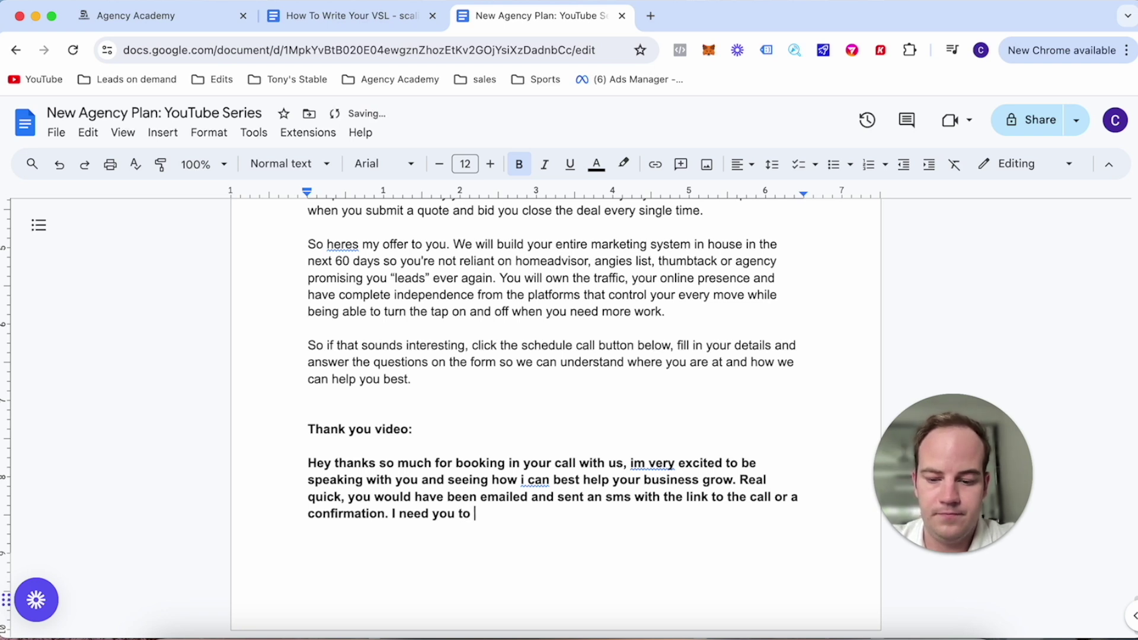
{"action": "type", "text": "reply con"}
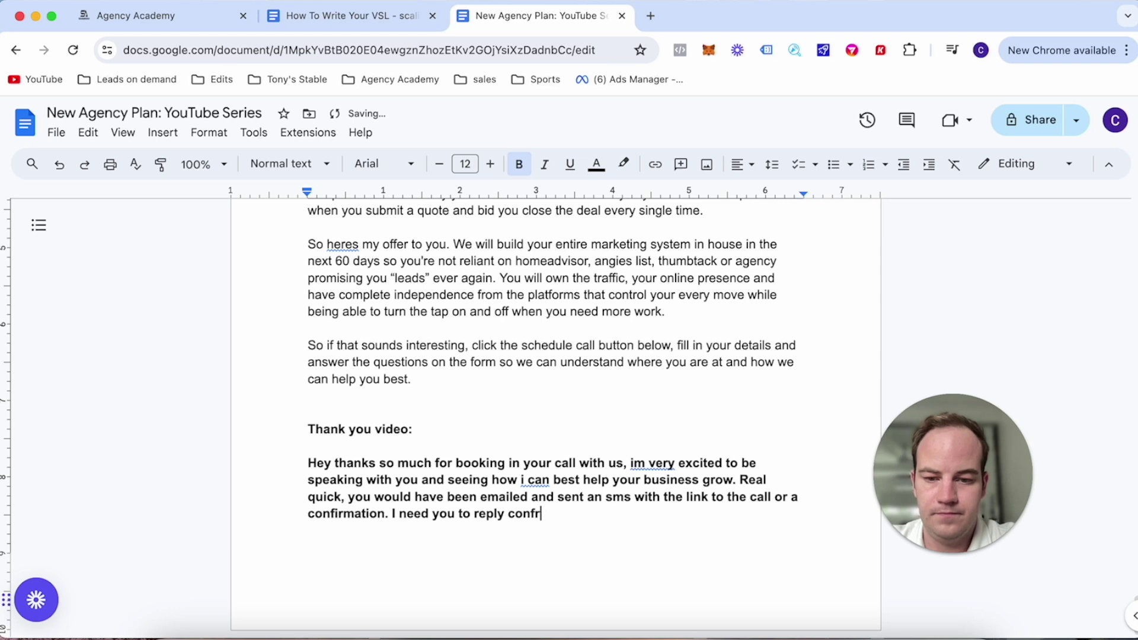
{"action": "type", "text": "fr"}
{"action": "key", "text": "BackSpace"}
{"action": "type", "text": "irmed "}
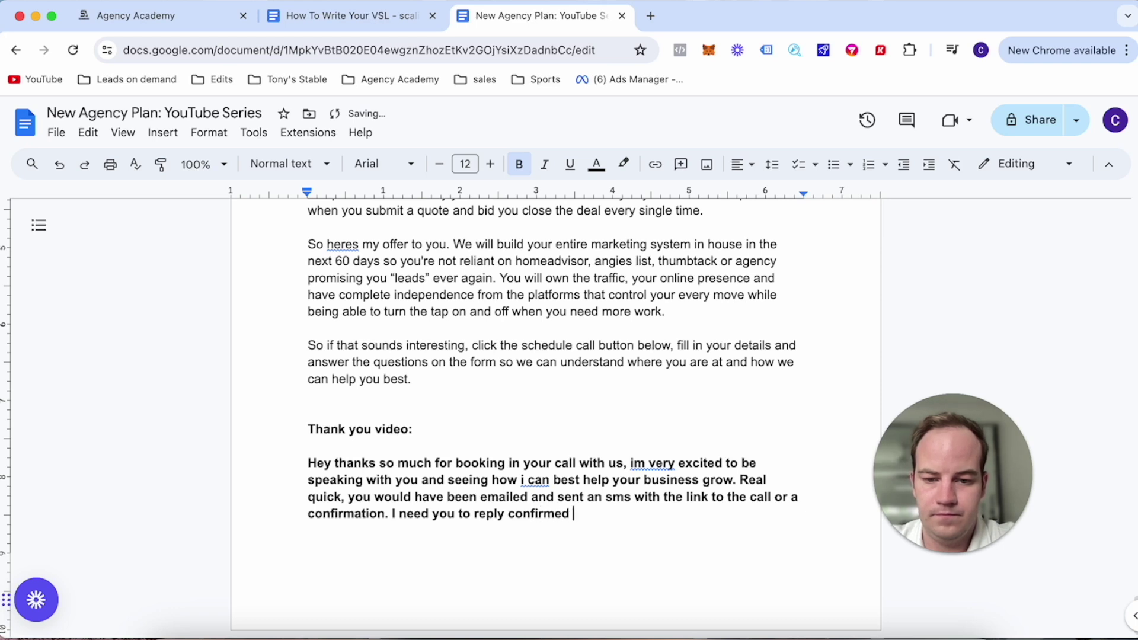
{"action": "type", "text": "or lets tal"}
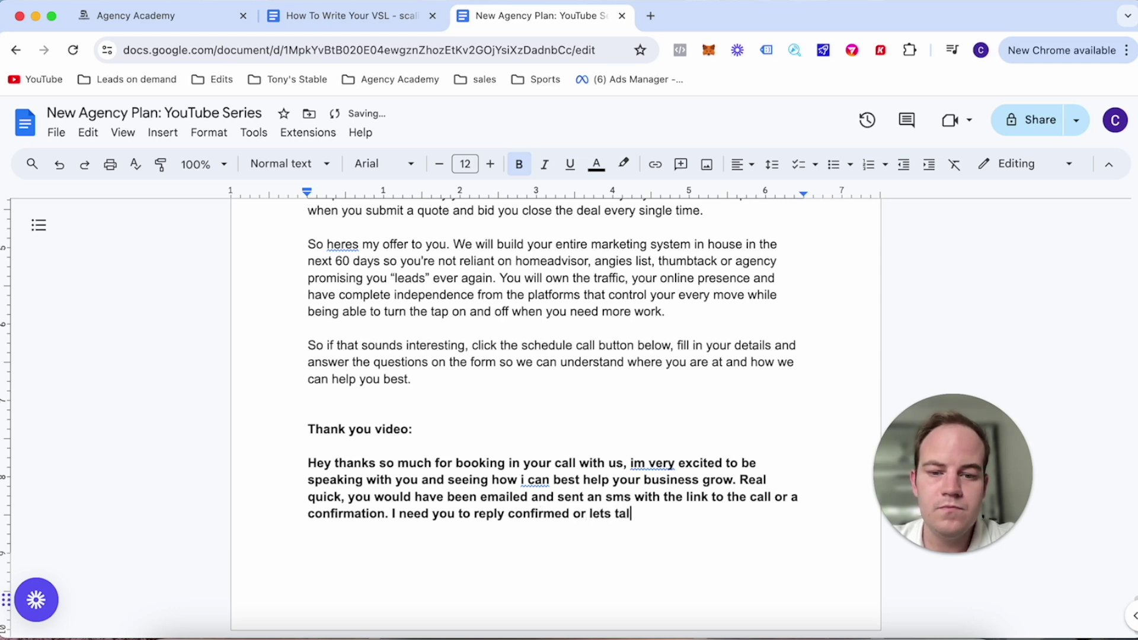
{"action": "type", "text": "k just so we "}
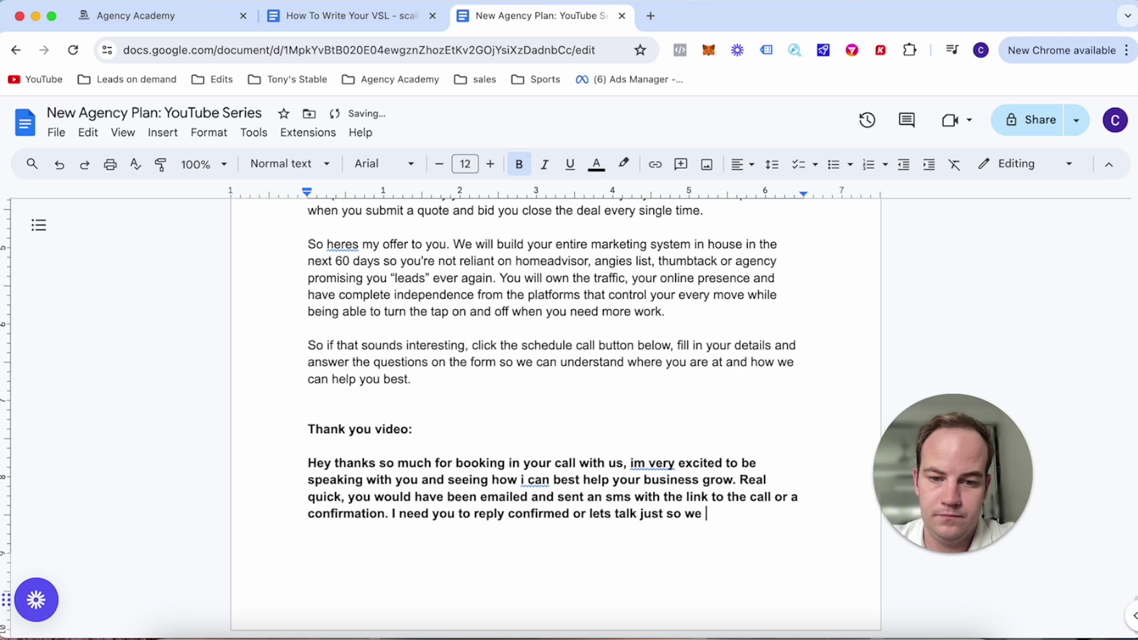
{"action": "type", "text": "avoid bot"}
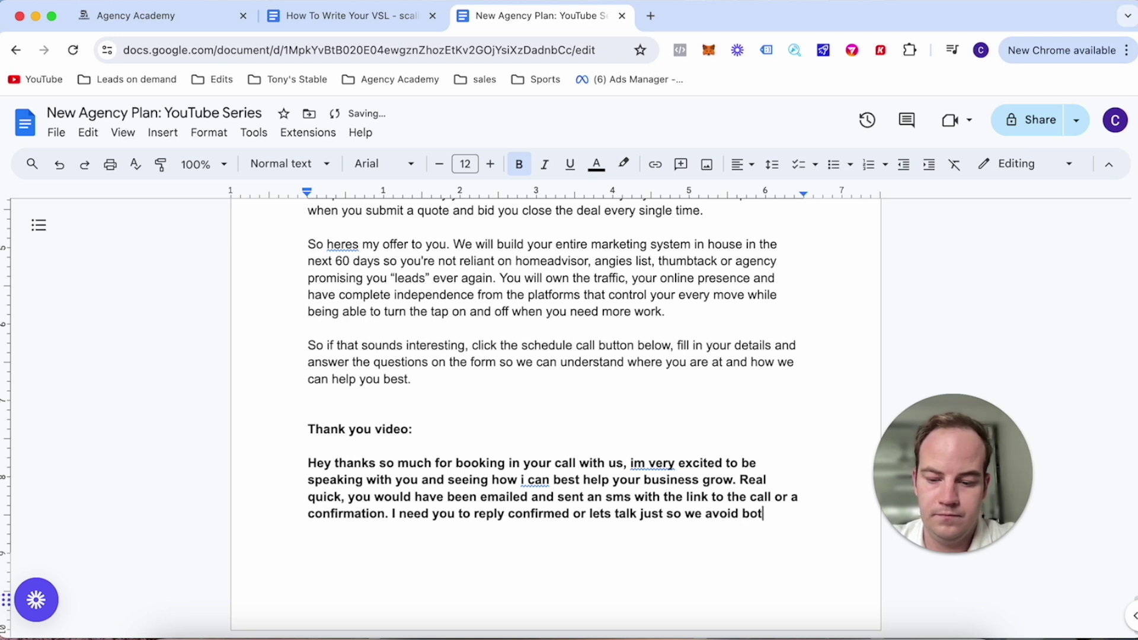
{"action": "type", "text": "s or spam bookings."}
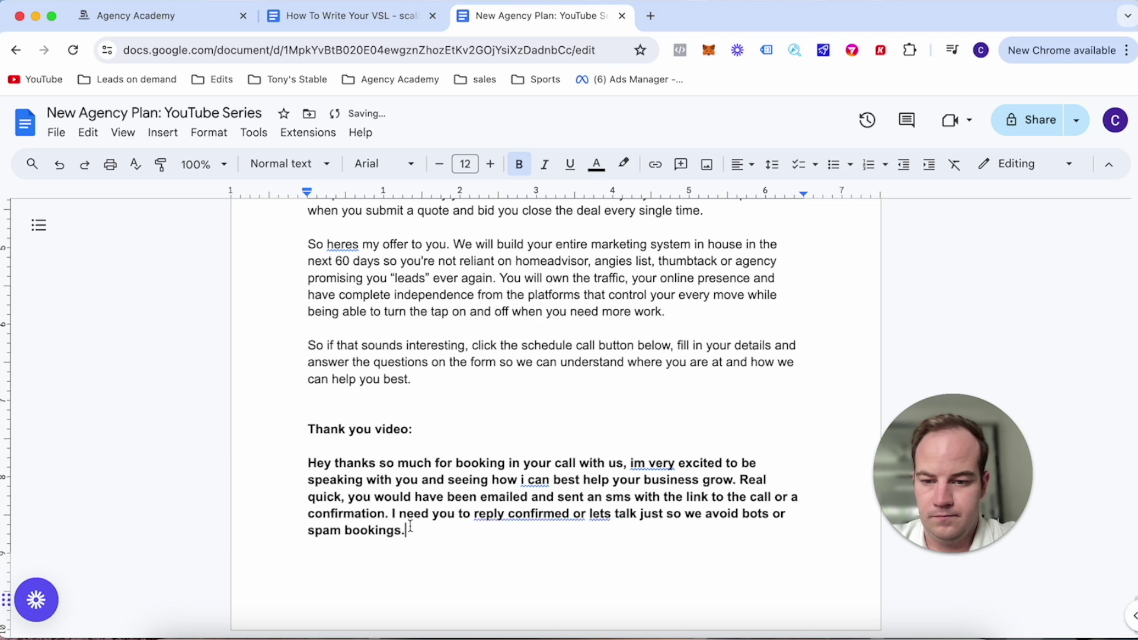
Remove the bold formatting from the thank you paragraph and correct "i can" to "I can".
{"action": "left_click_drag", "start_coordinate": [409, 532], "coordinate": [295, 467]}
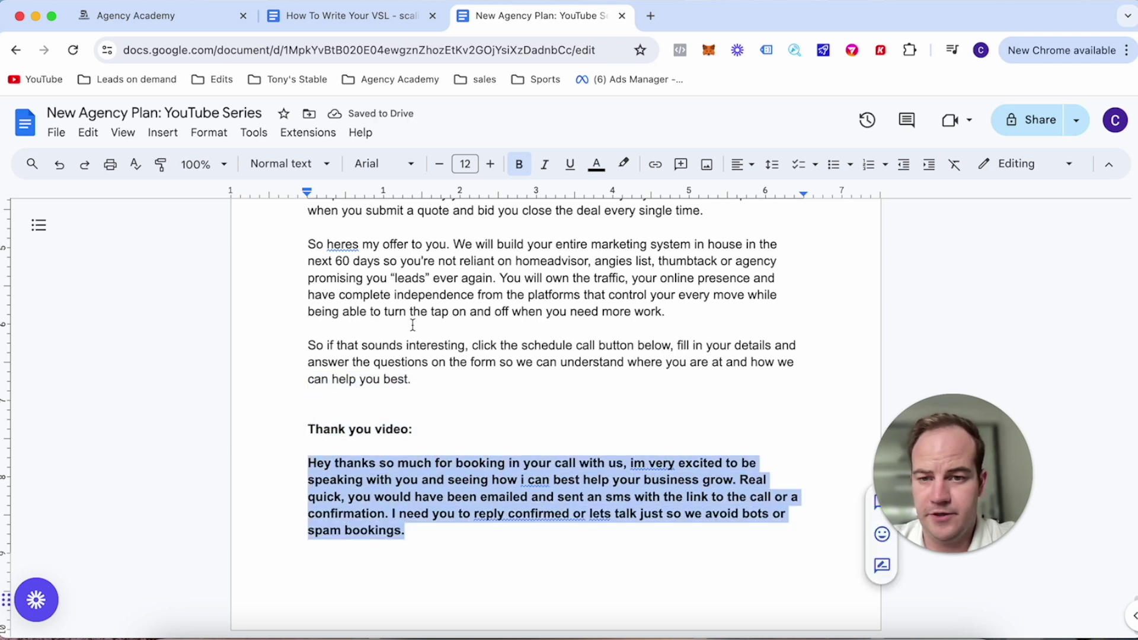
{"action": "left_click", "coordinate": [519, 164]}
{"action": "left_click", "coordinate": [482, 485]}
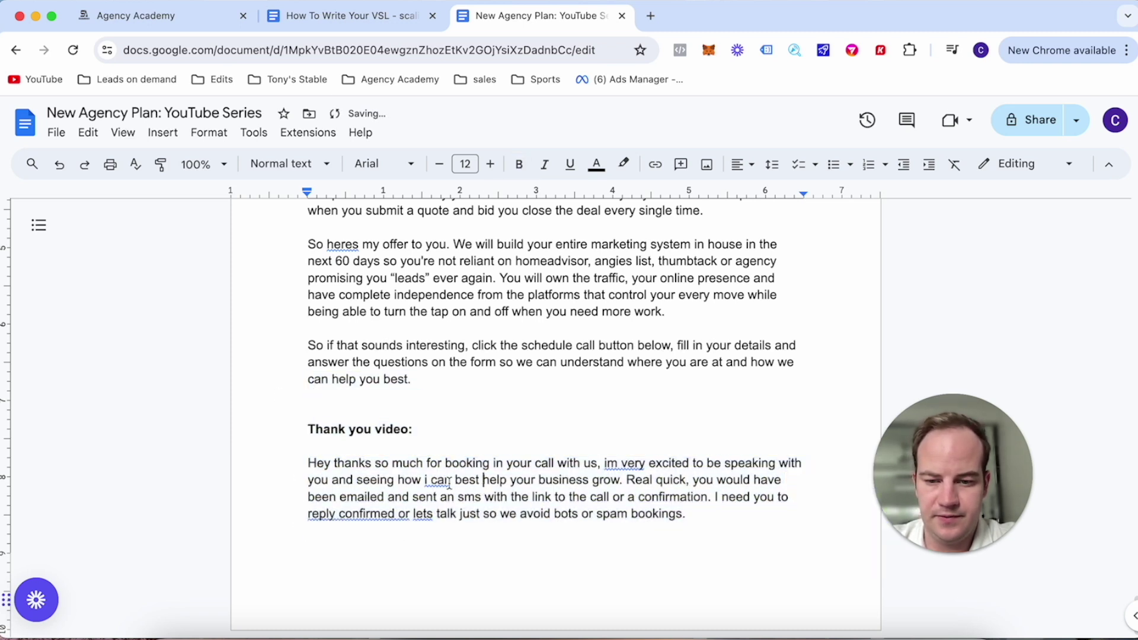
{"action": "left_click", "coordinate": [449, 486]}
{"action": "left_click", "coordinate": [438, 467]}
{"action": "left_click", "coordinate": [391, 511]}
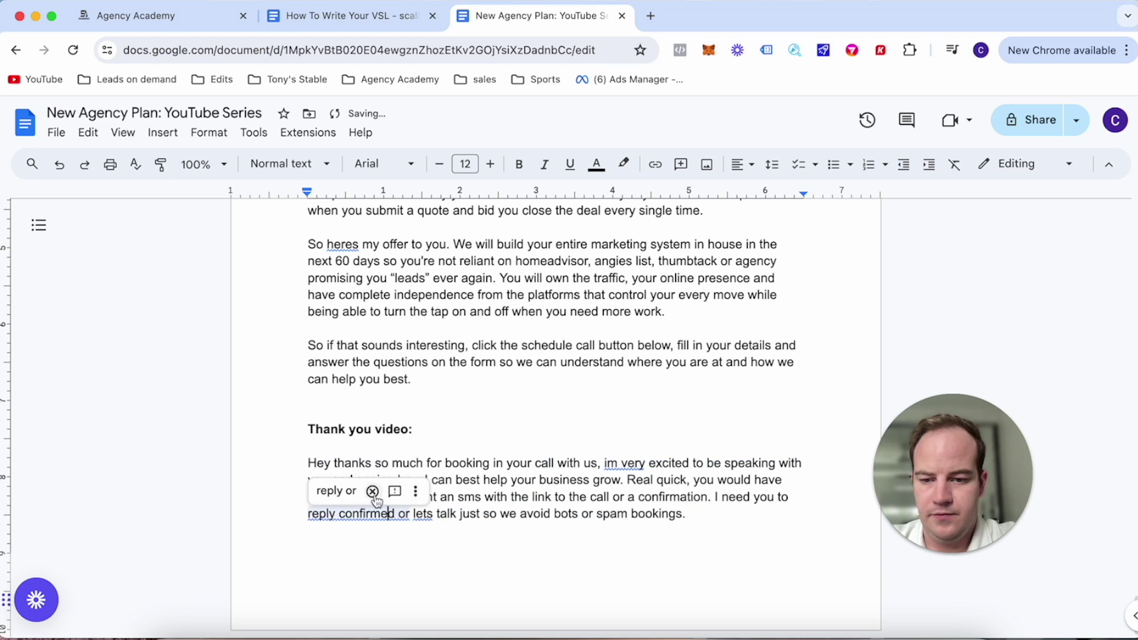
{"action": "left_click", "coordinate": [344, 508]}
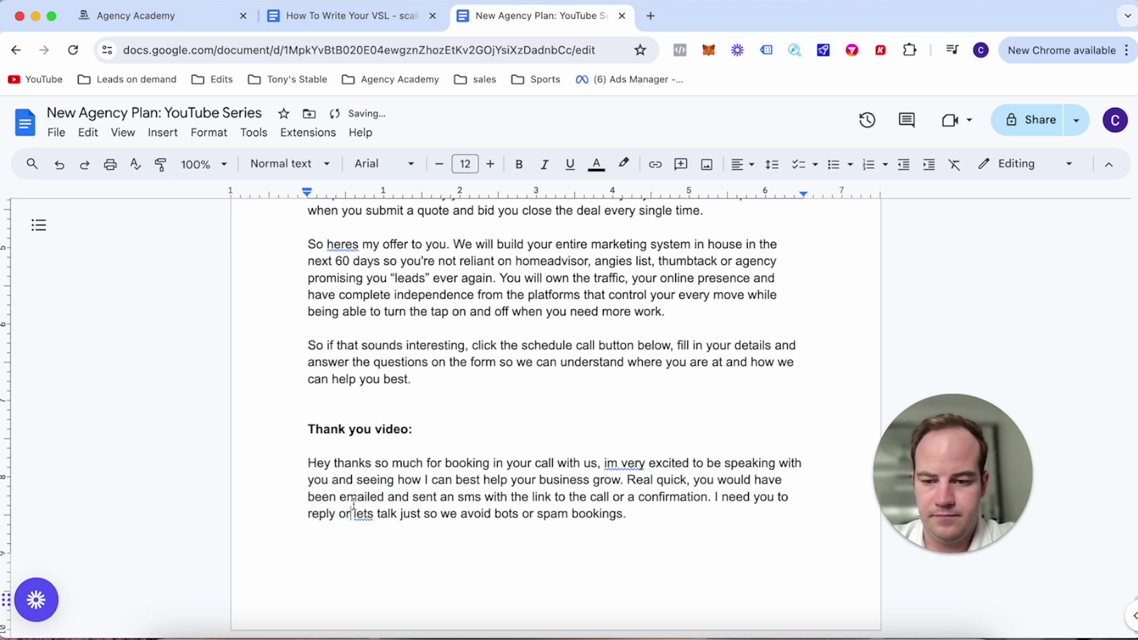
{"action": "left_click", "coordinate": [339, 513]}
{"action": "type", "text": "confirmed"}
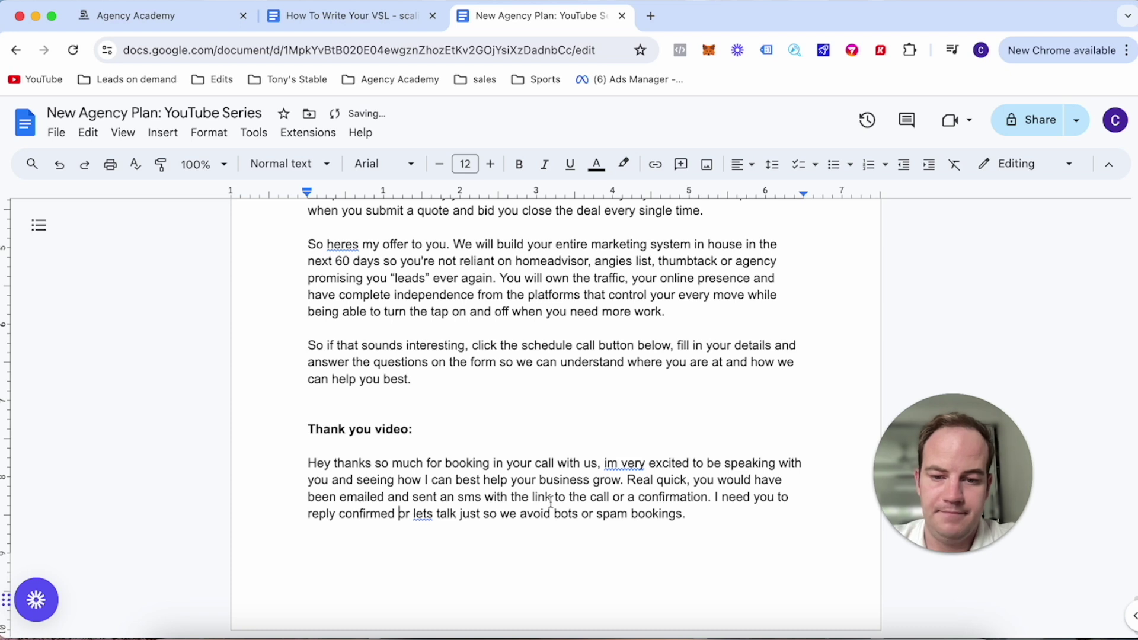
Extend the sentence after "spam bookings" with "so we only speak with the most serious business owners.".
{"action": "left_click", "coordinate": [694, 514]}
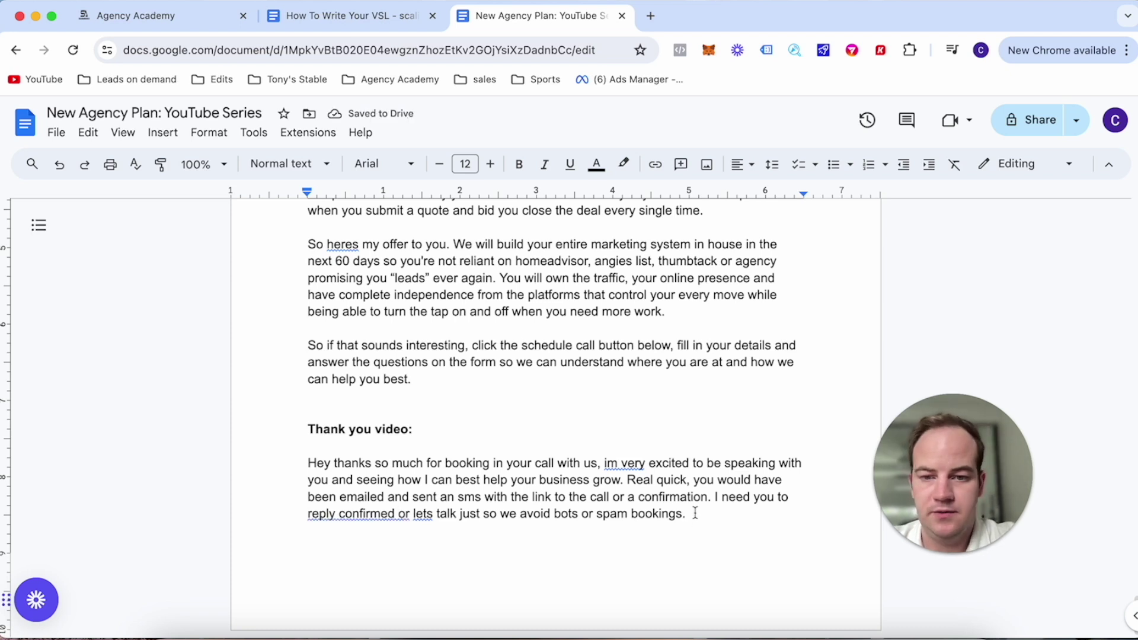
{"action": "key", "text": "BackSpace"}
{"action": "type", "text": "so"}
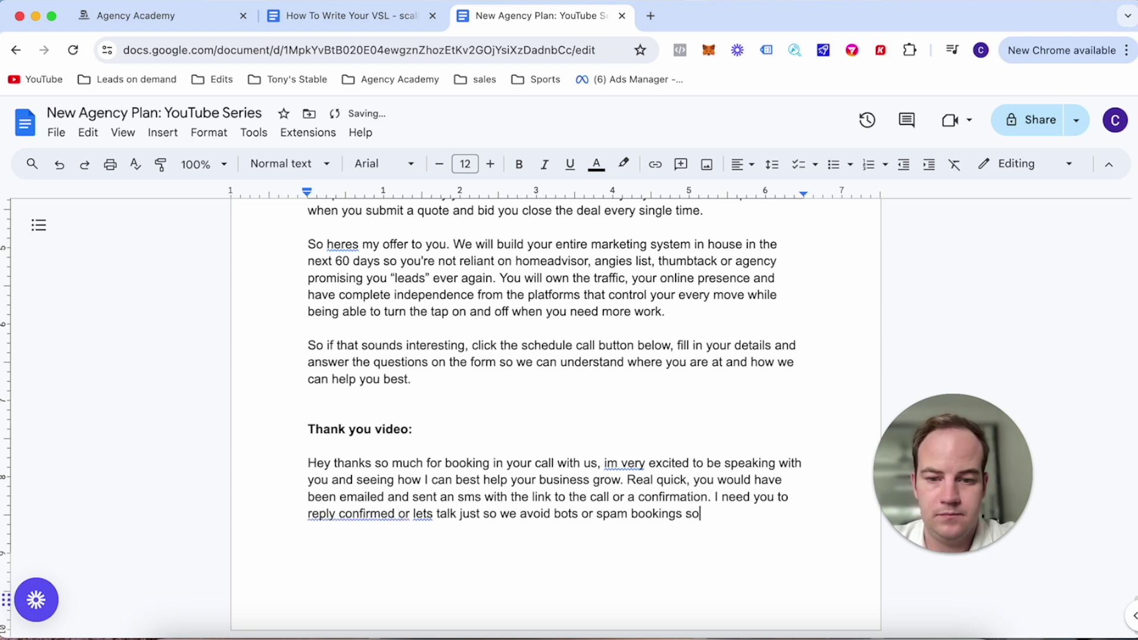
{"action": "type", "text": " we only s"}
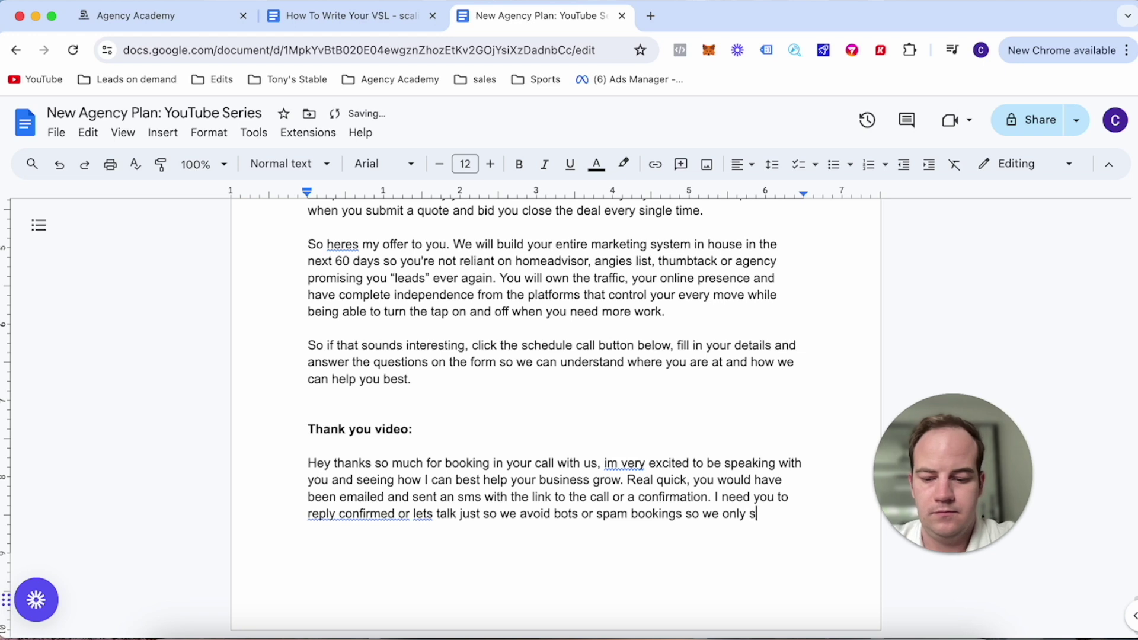
{"action": "type", "text": "peak with the mos"}
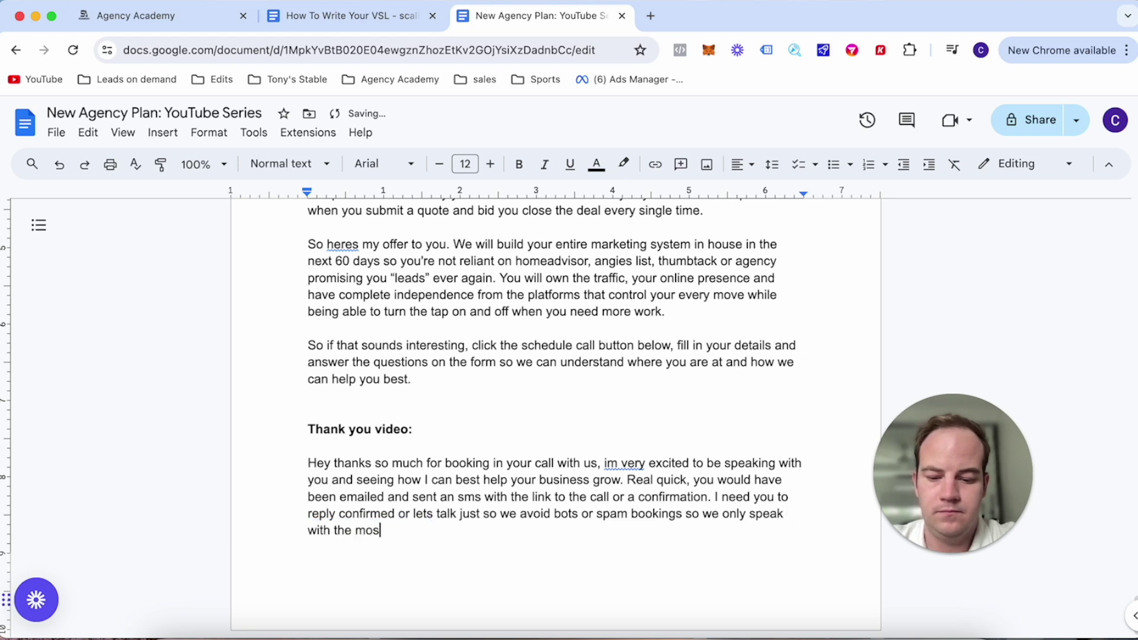
{"action": "type", "text": "t series"}
{"action": "key", "text": "BackSpace"}
{"action": "key", "text": "BackSpace"}
{"action": "key", "text": "BackSpace"}
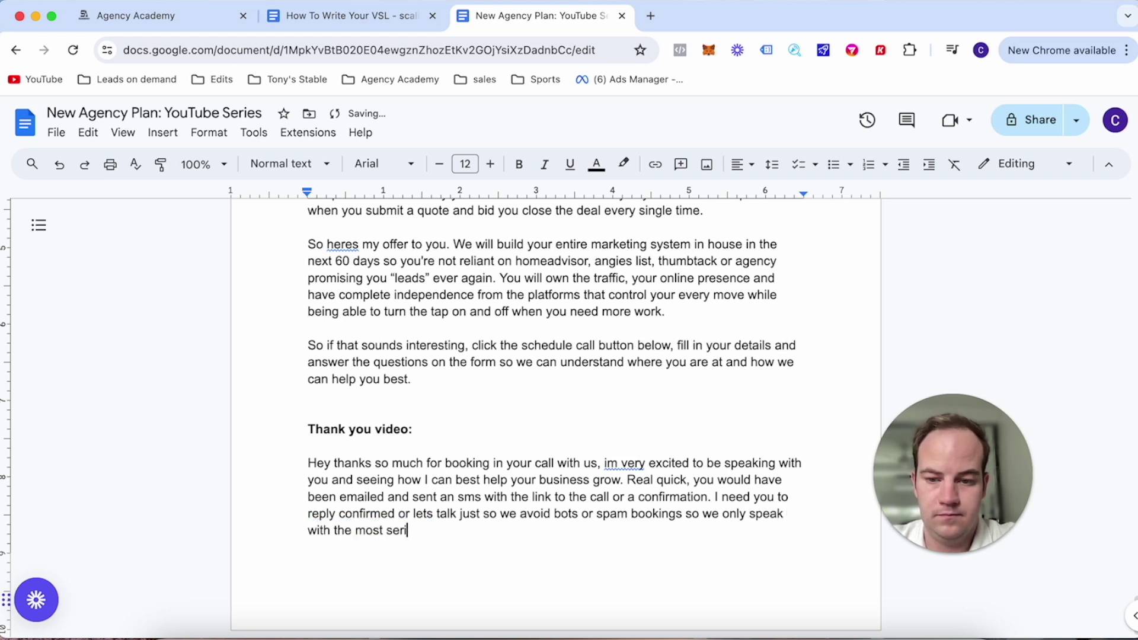
{"action": "type", "text": "ious b"}
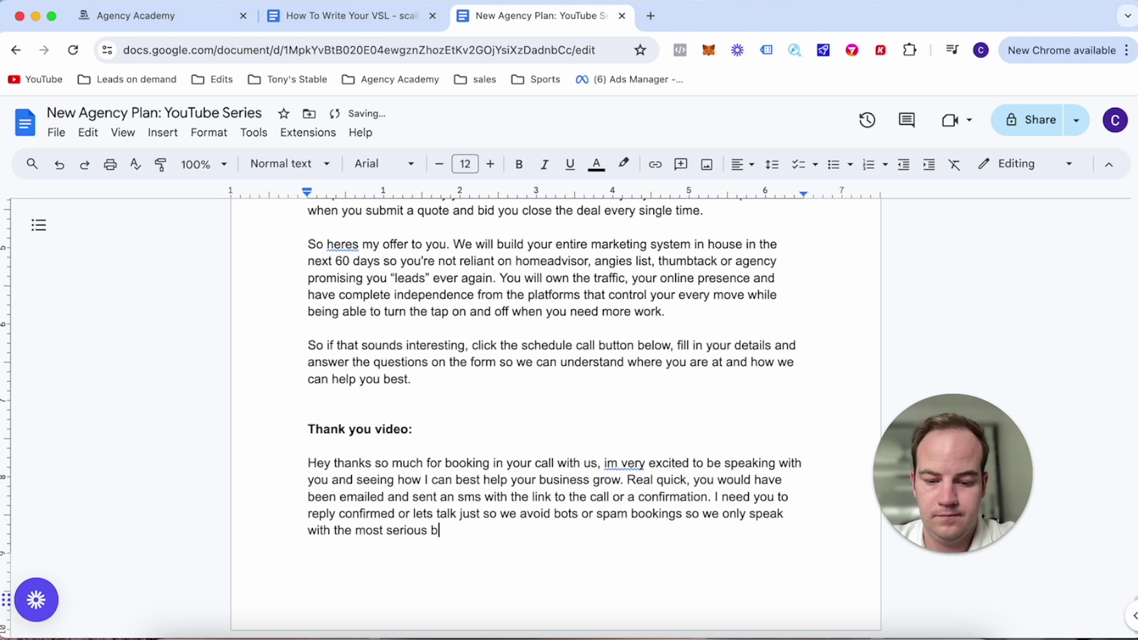
{"action": "type", "text": "usiness owners"}
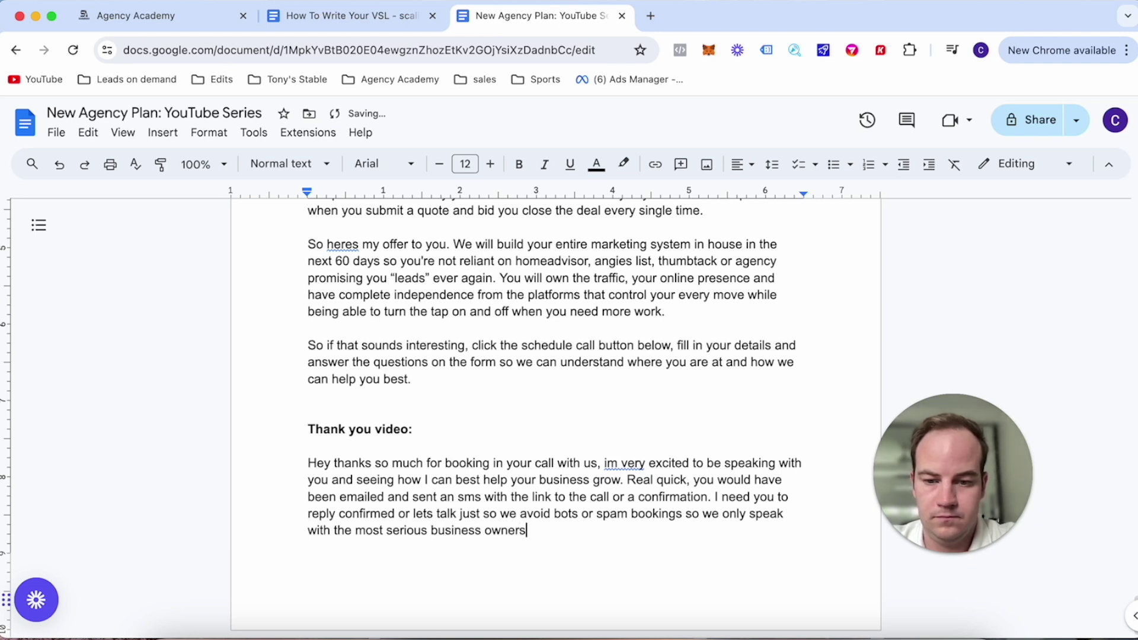
{"action": "type", "text": "."}
Start a new paragraph below the thank you paragraph with "Just some housekeeping, please make sure".
{"action": "key", "text": "Return"}
{"action": "key", "text": "Return"}
{"action": "type", "text": "Just "}
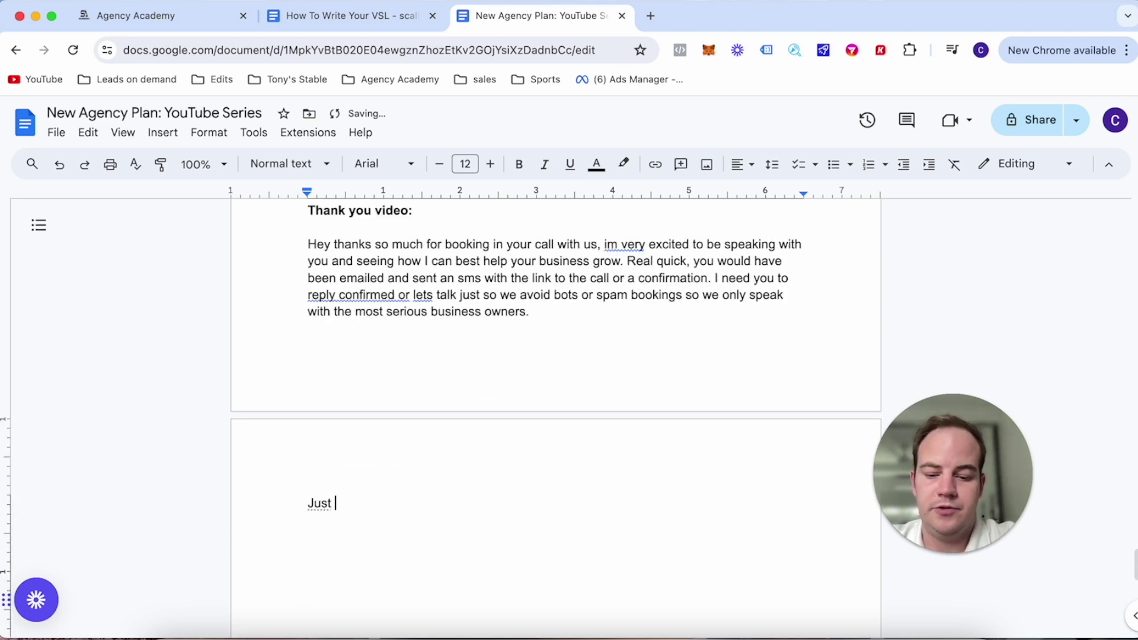
{"action": "type", "text": "some houseke"}
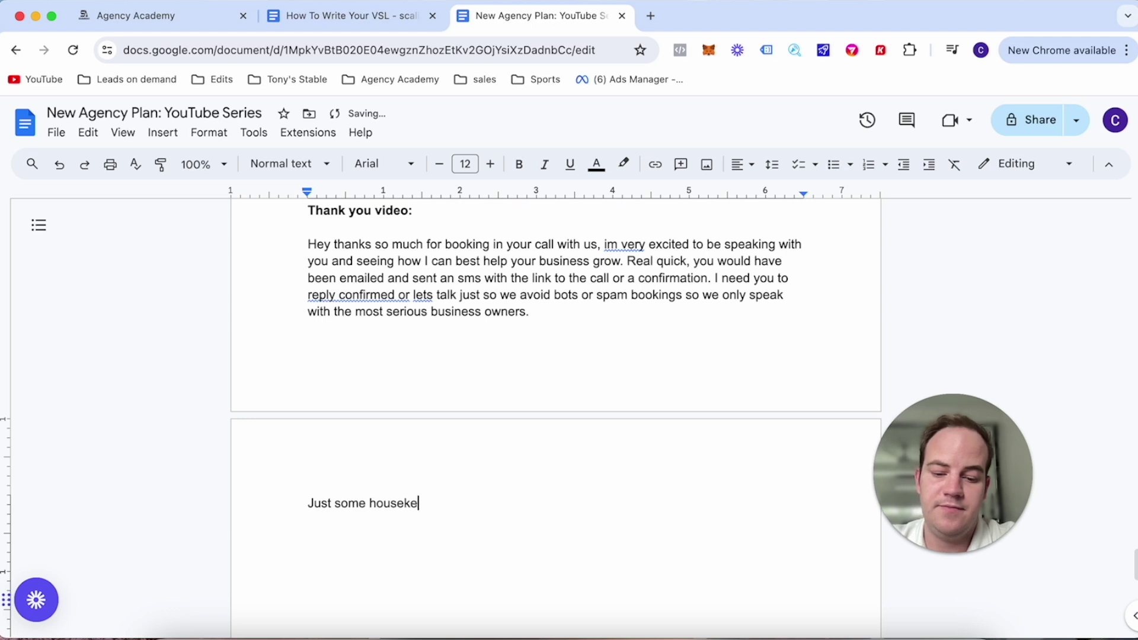
{"action": "type", "text": "eping, plea"}
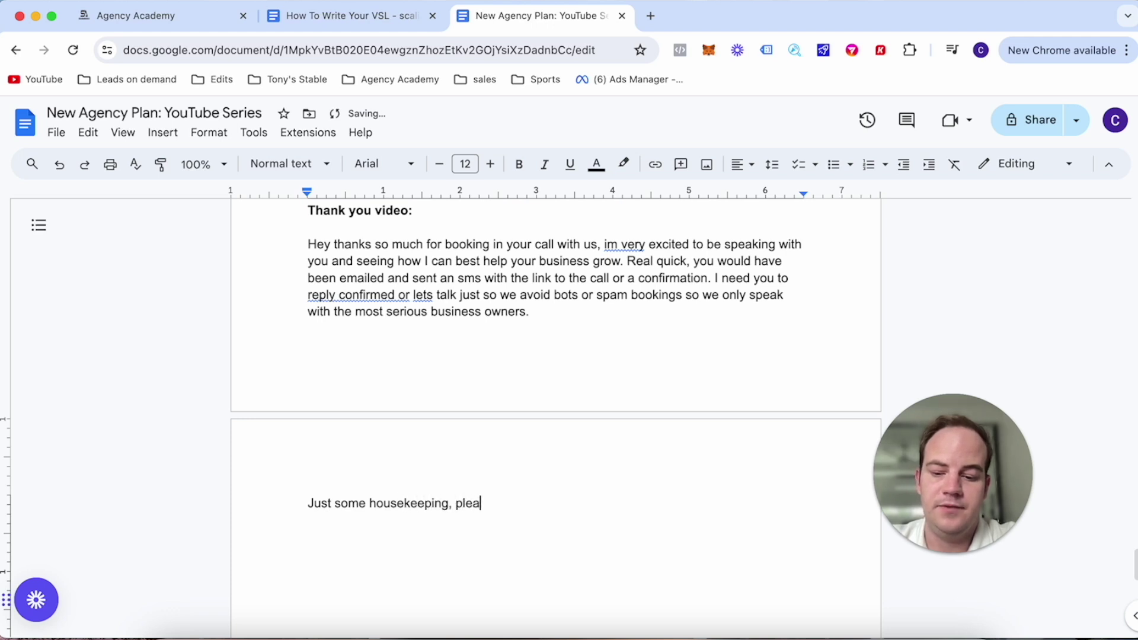
{"action": "type", "text": "se make sure"}
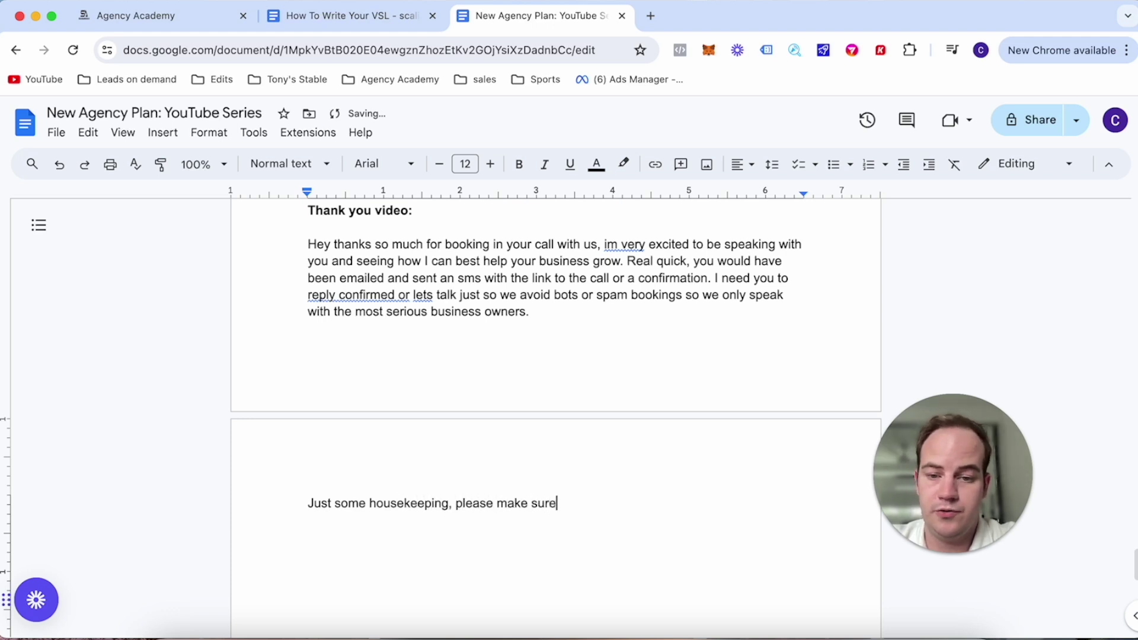
Continue the housekeeping sentence after "please make sure" with "you arent driving, on your mobile or in a shopping mall.".
{"action": "type", "text": " ouyou a"}
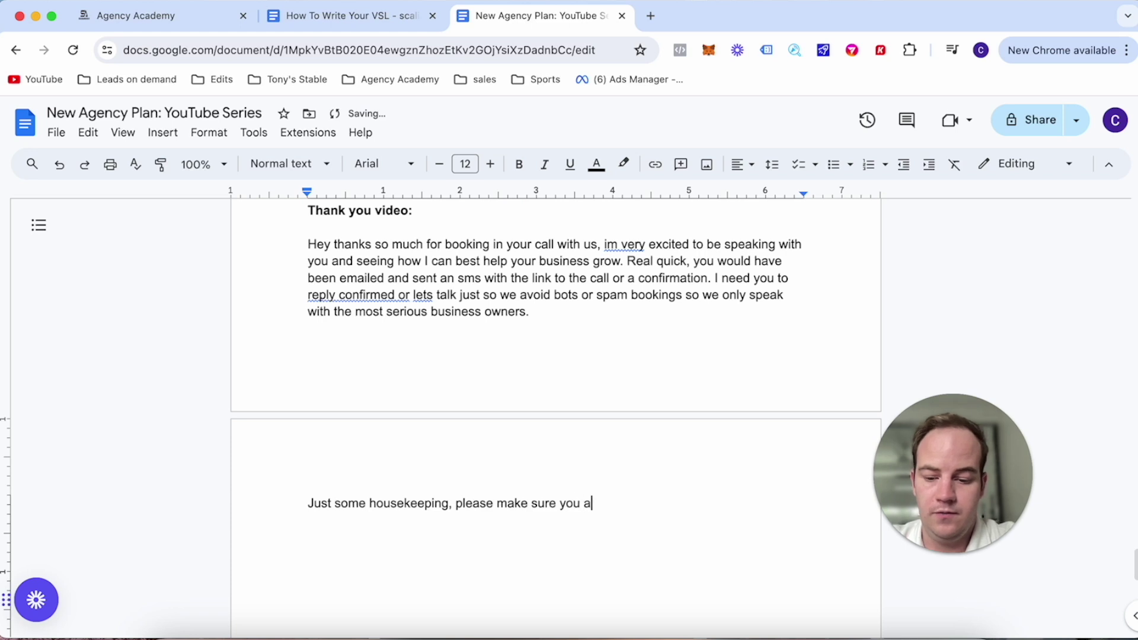
{"action": "type", "text": "rent driving,"}
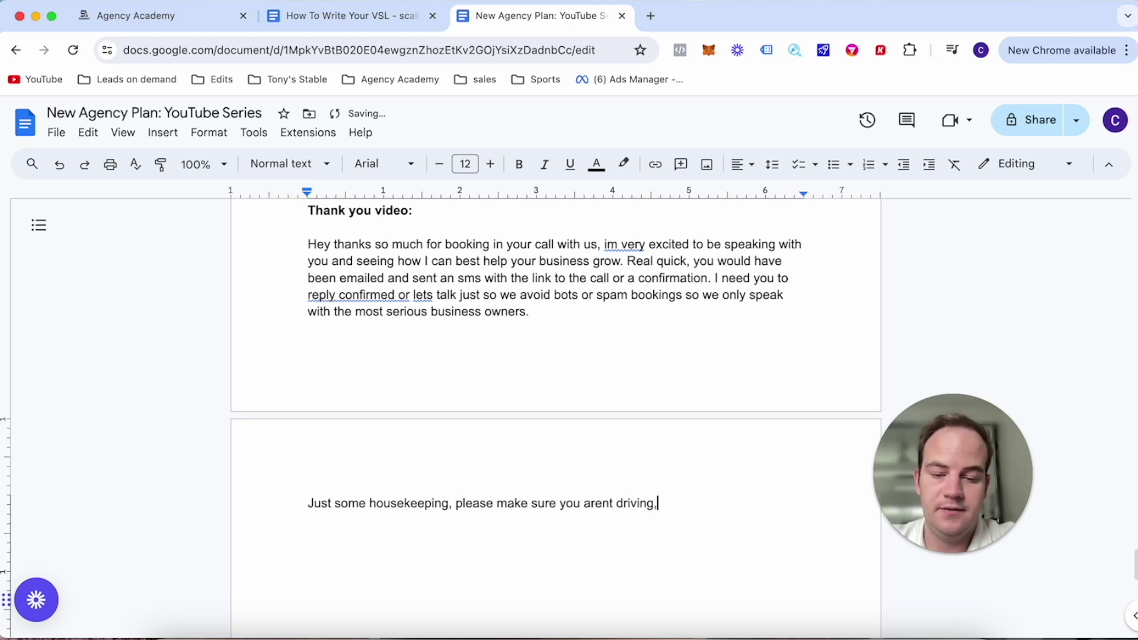
{"action": "type", "text": " on your "}
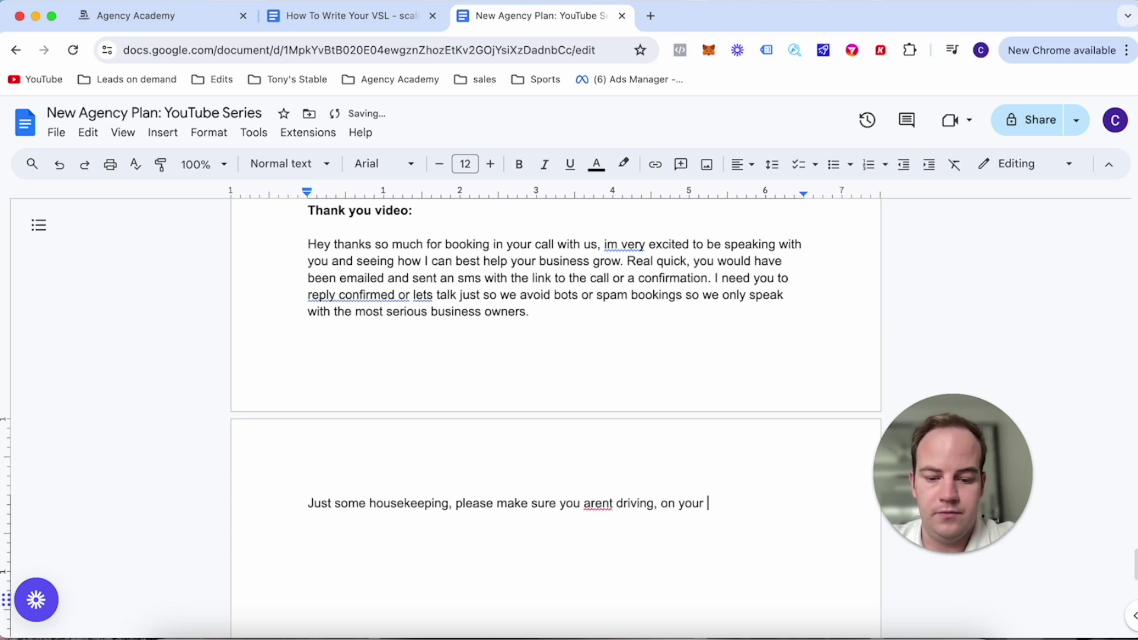
{"action": "type", "text": "mobile or "}
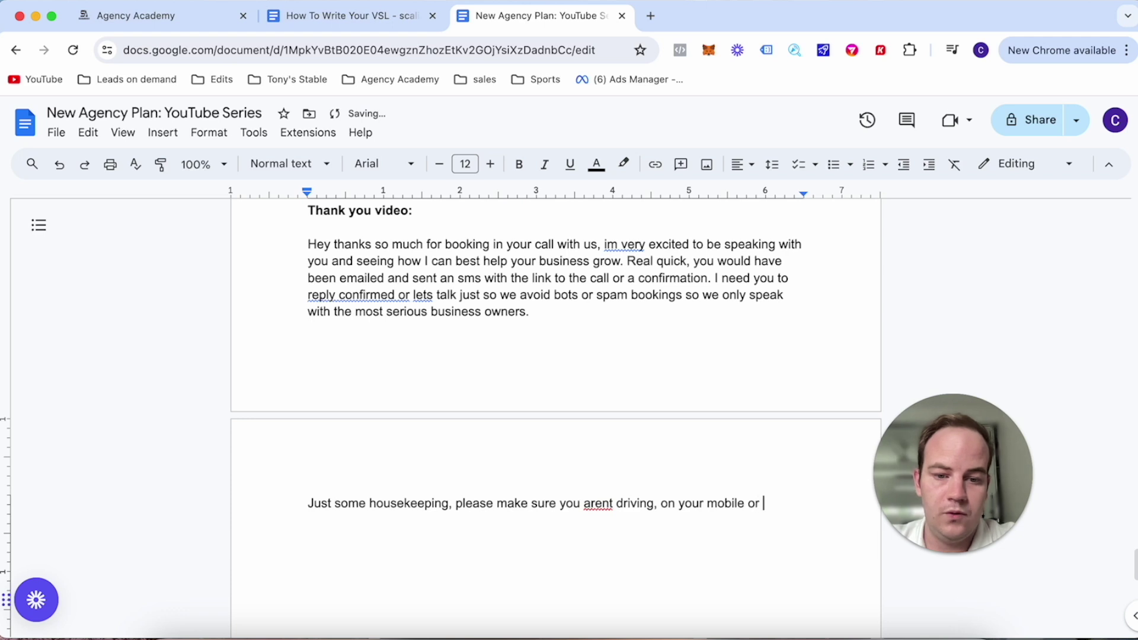
{"action": "type", "text": "in a sho"}
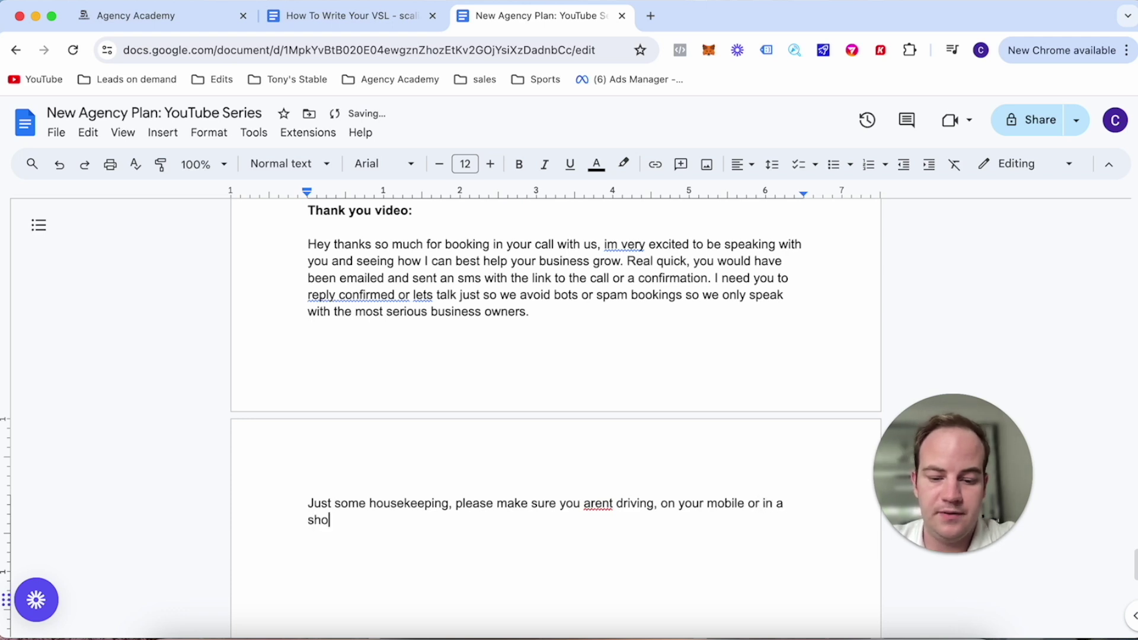
{"action": "type", "text": "pping ma"}
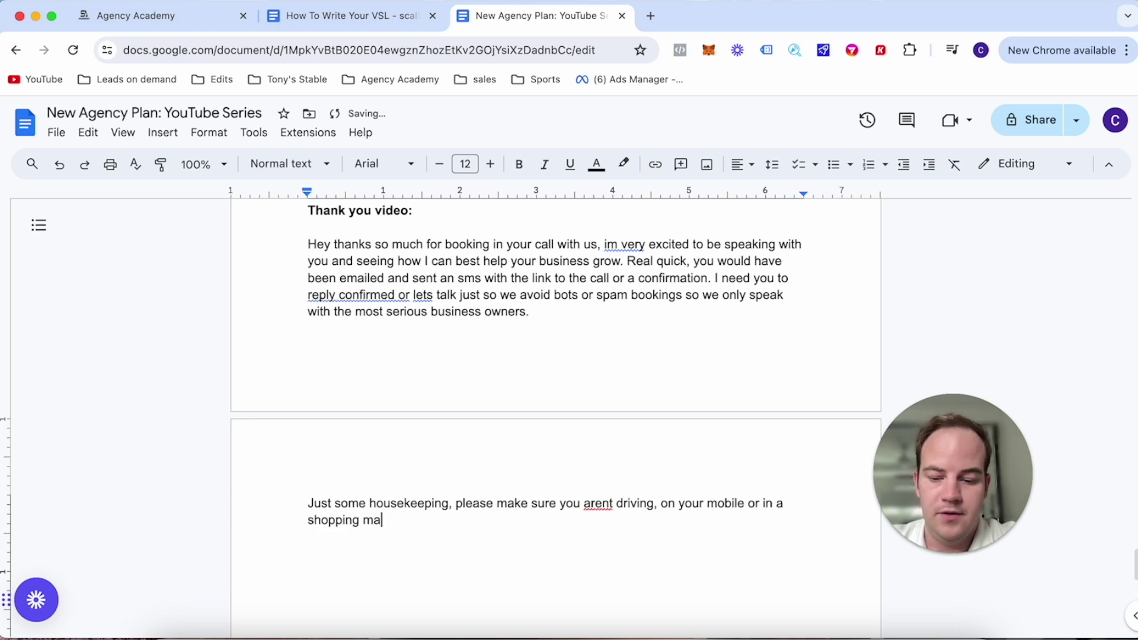
{"action": "type", "text": "ll. We wi"}
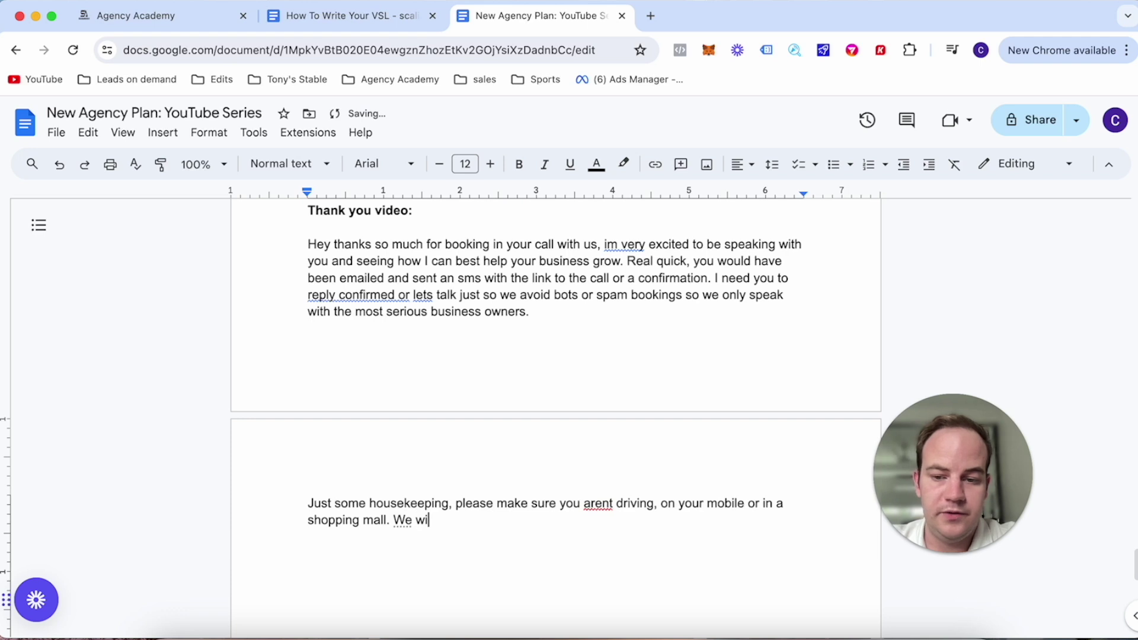
Add the sentence "We will be sharing our screen with you so its important you are on a computer.".
{"action": "type", "text": "ll be sharing o"}
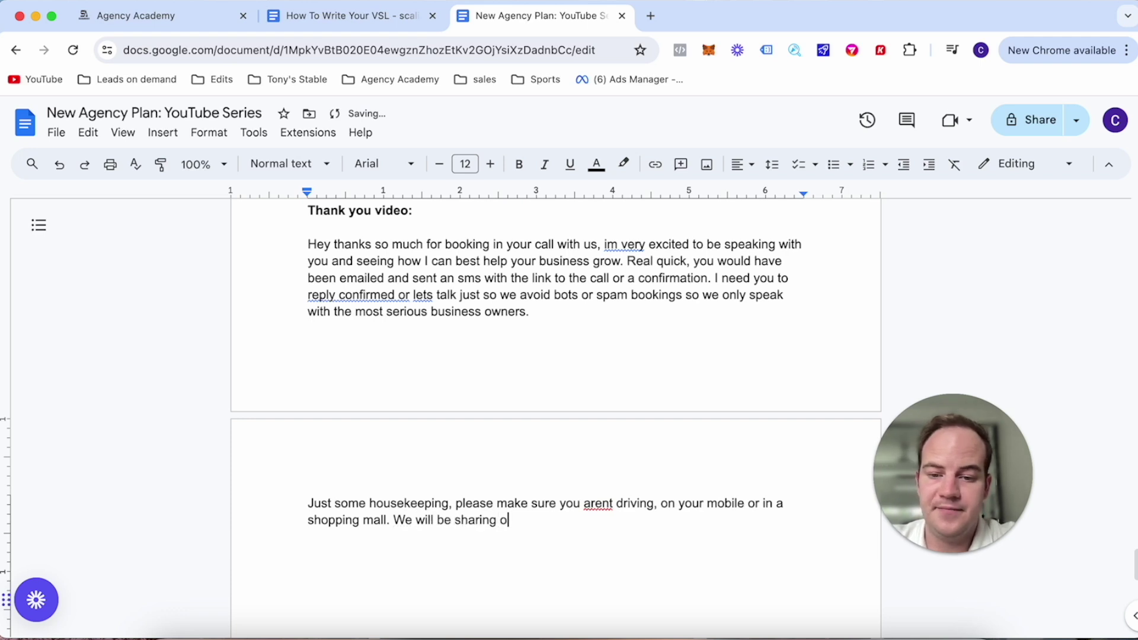
{"action": "type", "text": "ur screen with "}
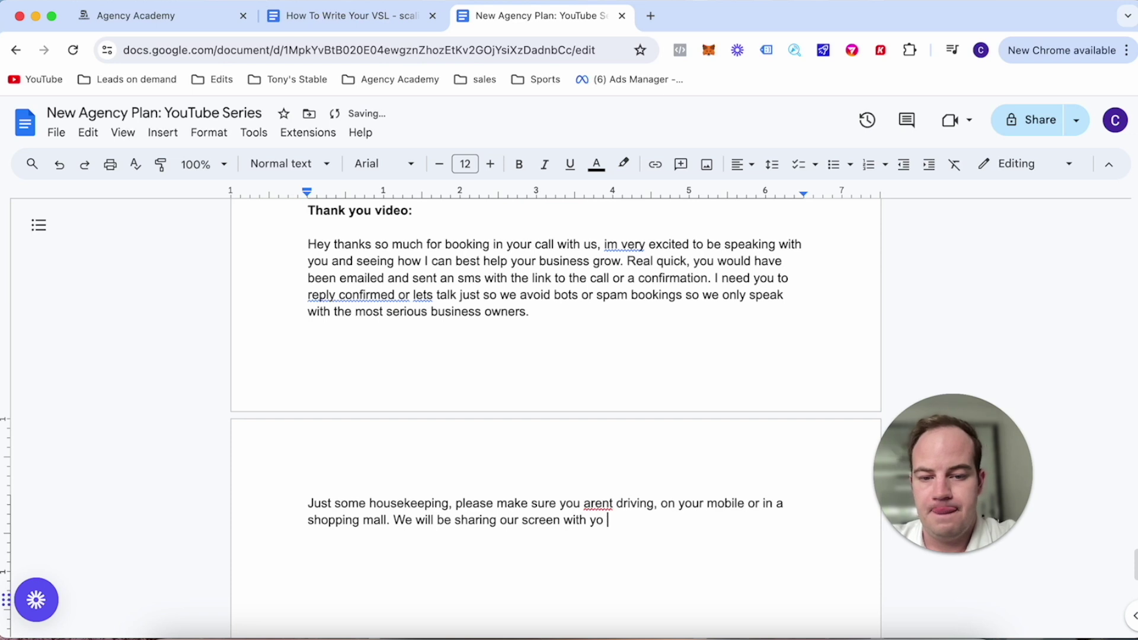
{"action": "type", "text": "you so its "}
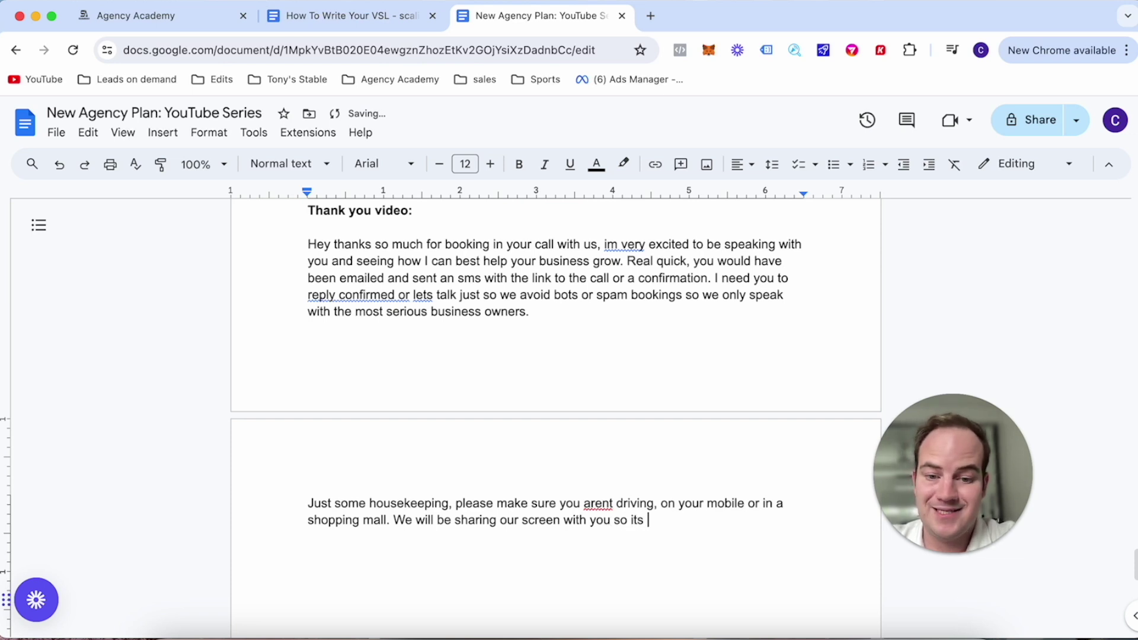
{"action": "type", "text": "important "}
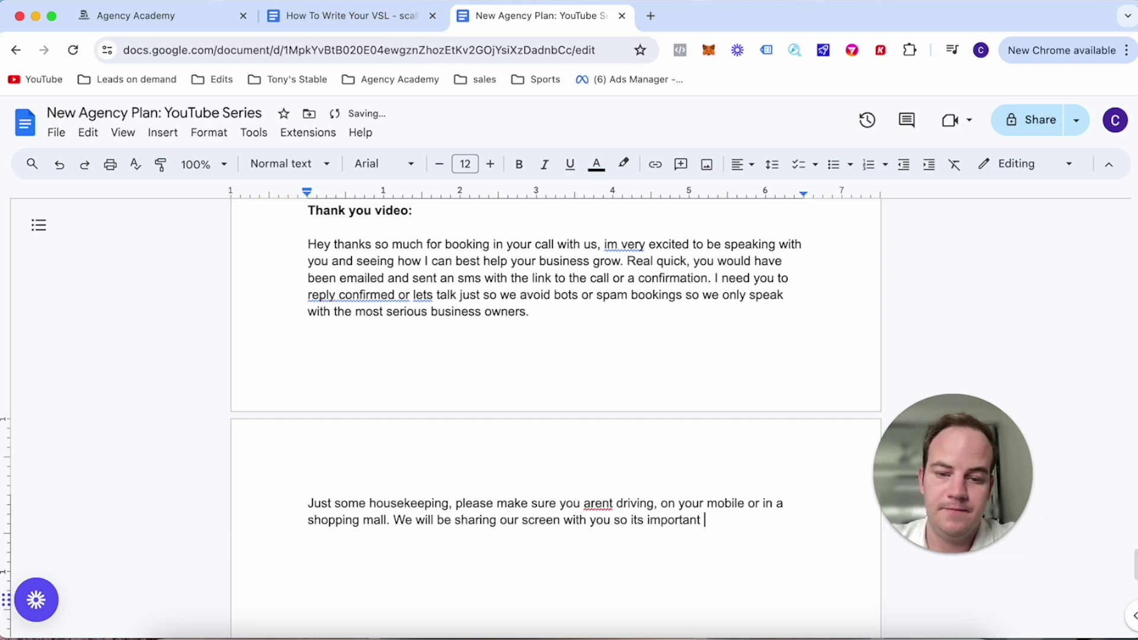
{"action": "type", "text": "you are on a "}
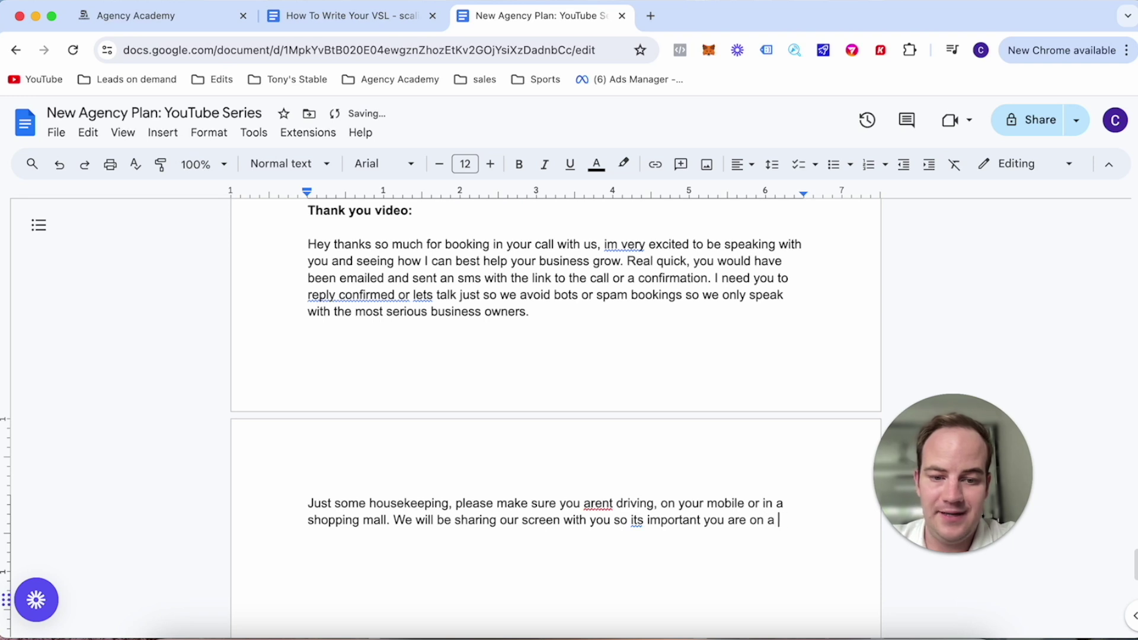
{"action": "type", "text": "computer"}
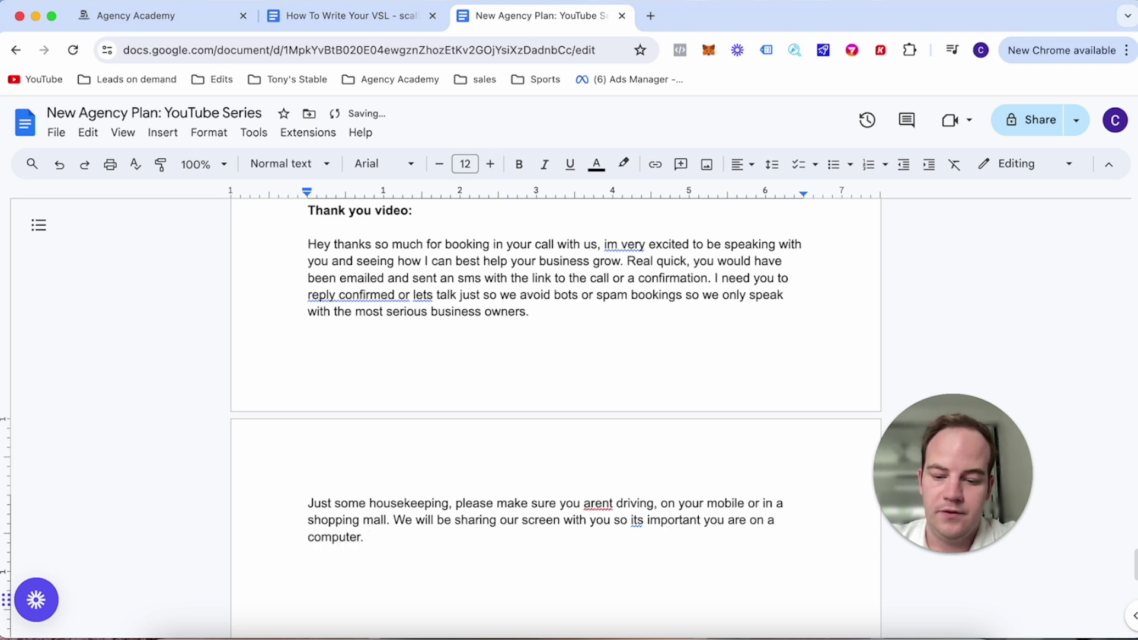
Add the sentence "I totally understand if something comes up, simply text me and we can reschedule our call together.".
{"action": "type", "text": ". I tota"}
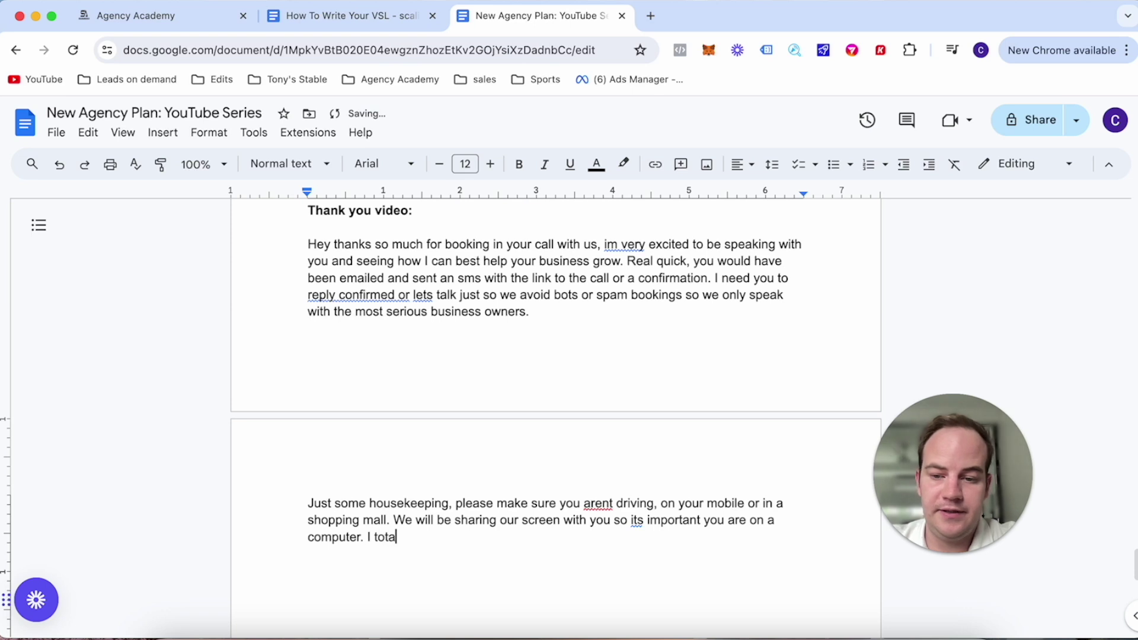
{"action": "type", "text": "lly underst"}
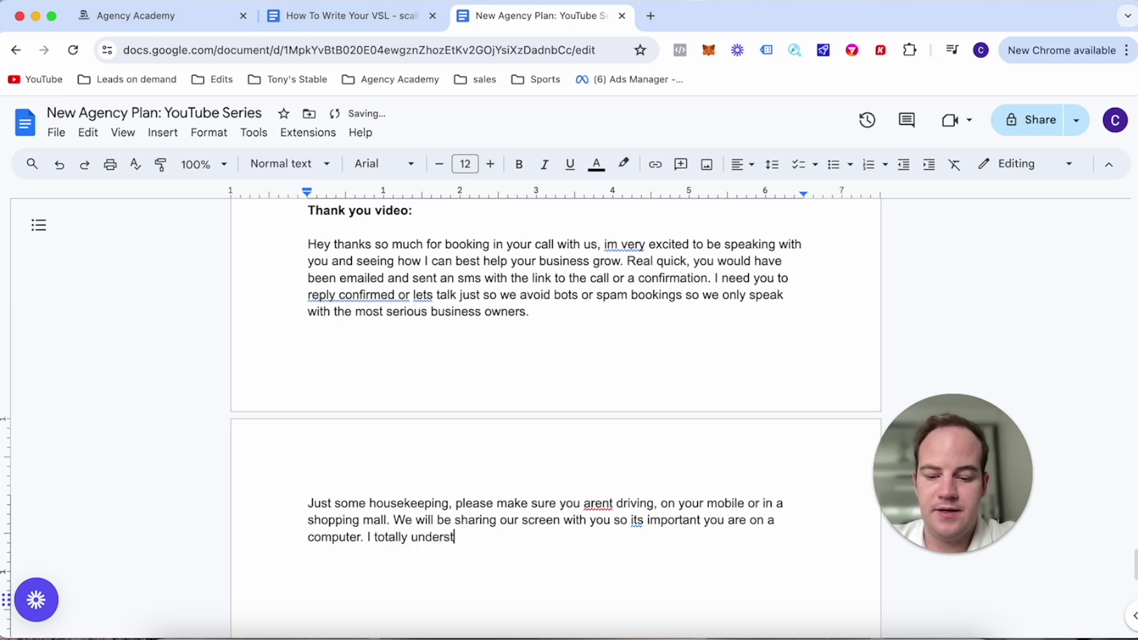
{"action": "type", "text": "and if somerging"}
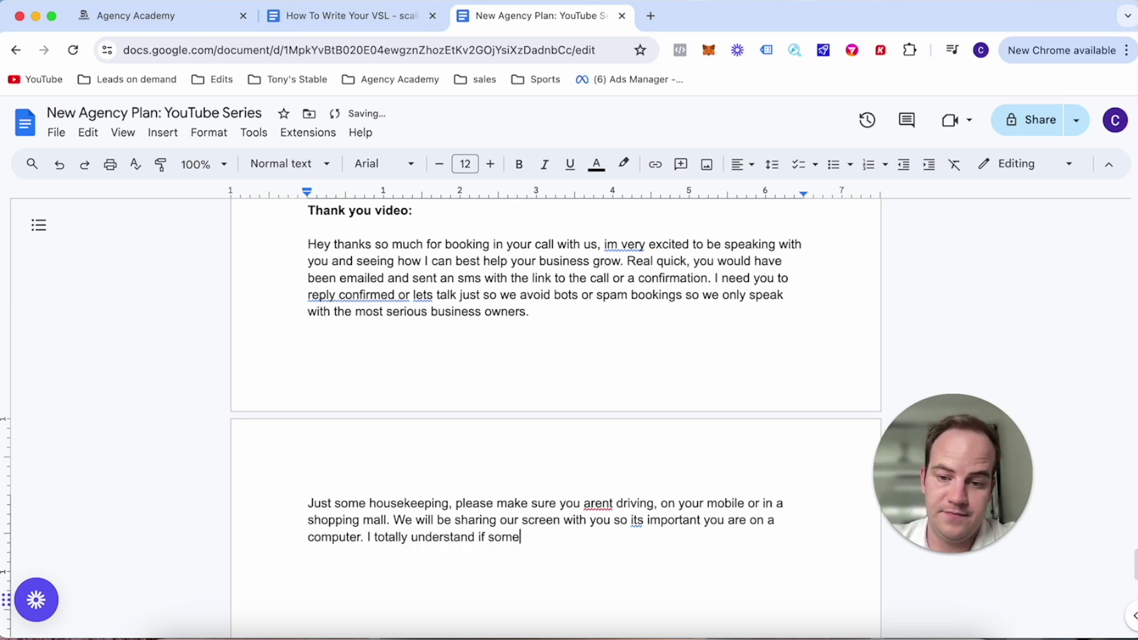
{"action": "key", "text": "BackSpace"}
{"action": "key", "text": "BackSpace"}
{"action": "key", "text": "BackSpace"}
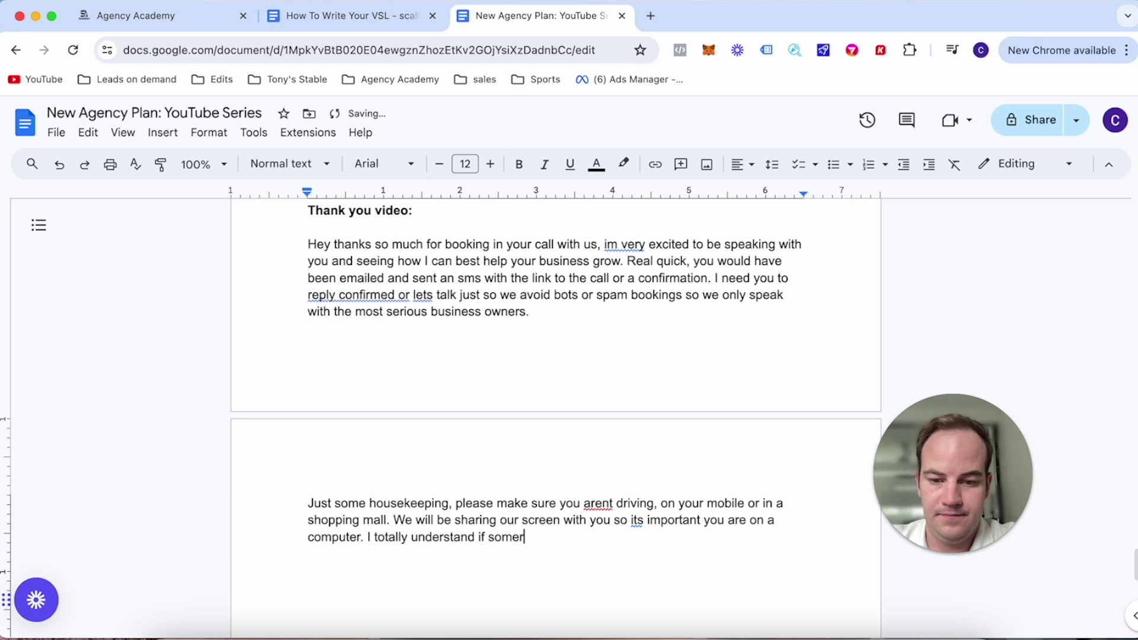
{"action": "type", "text": "thing comes"}
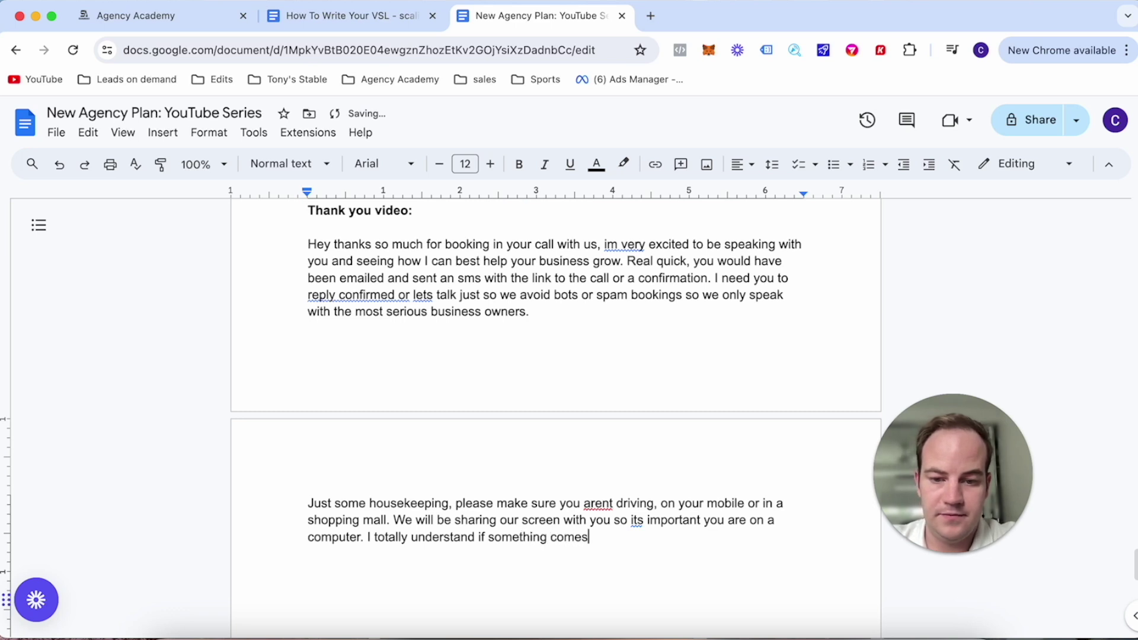
{"action": "type", "text": " up, sim"}
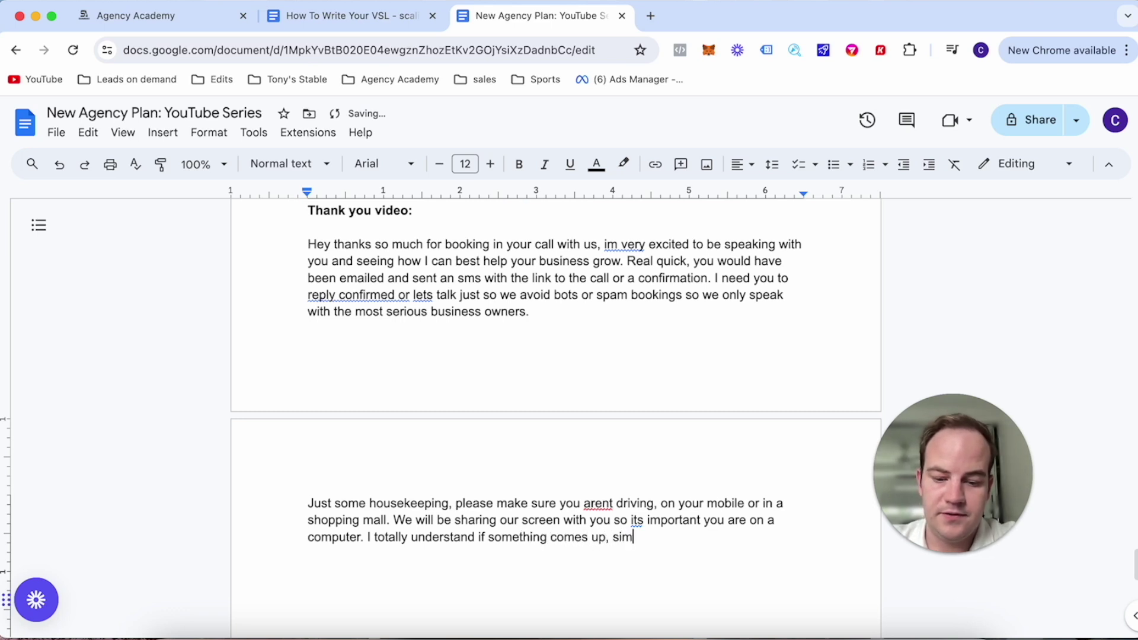
{"action": "type", "text": "ply text m"}
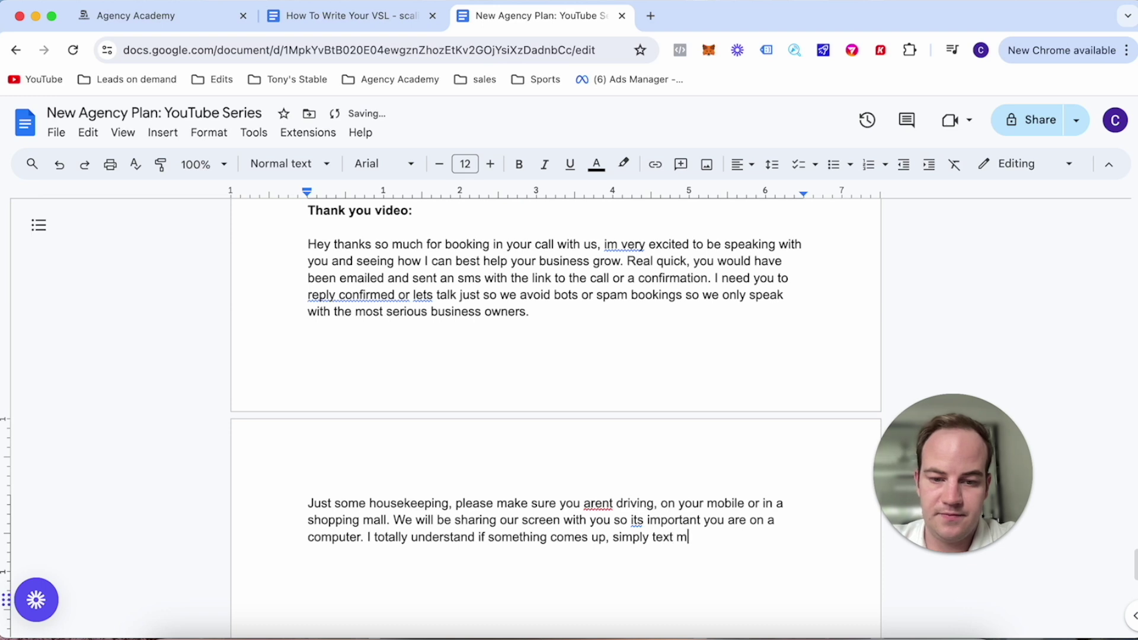
{"action": "type", "text": "e and we can "}
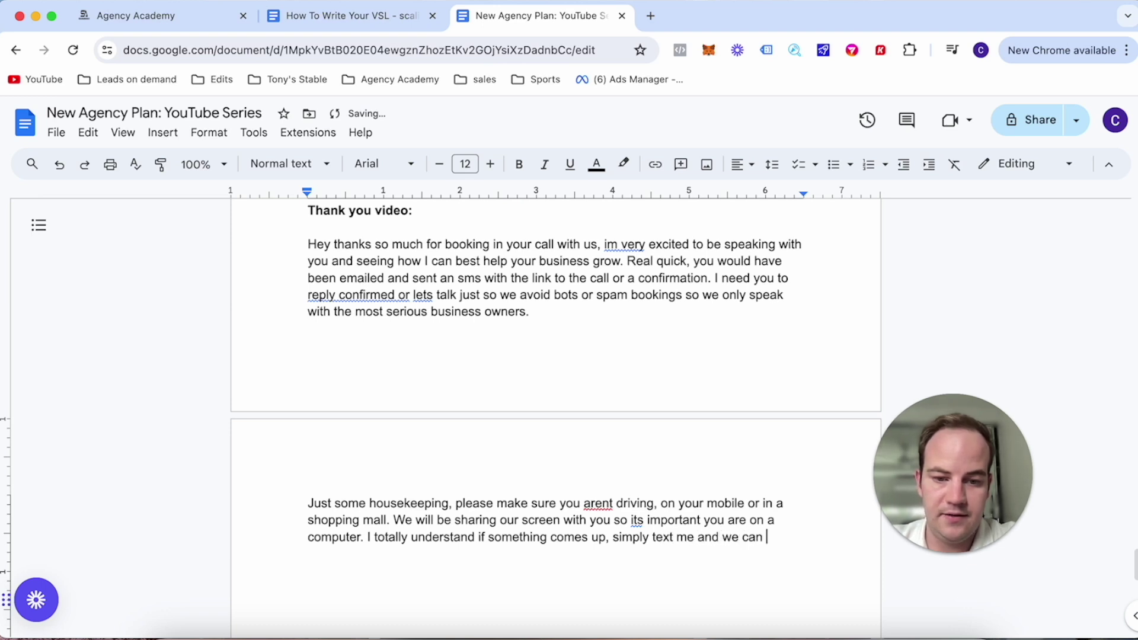
{"action": "type", "text": "reschedule "}
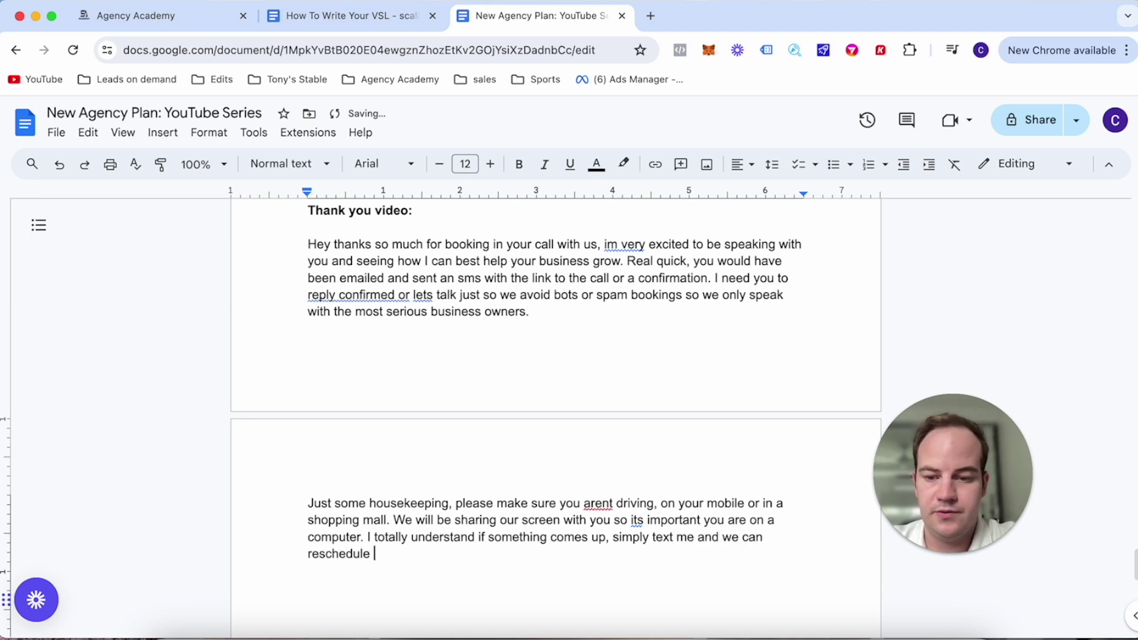
{"action": "type", "text": "our call tog"}
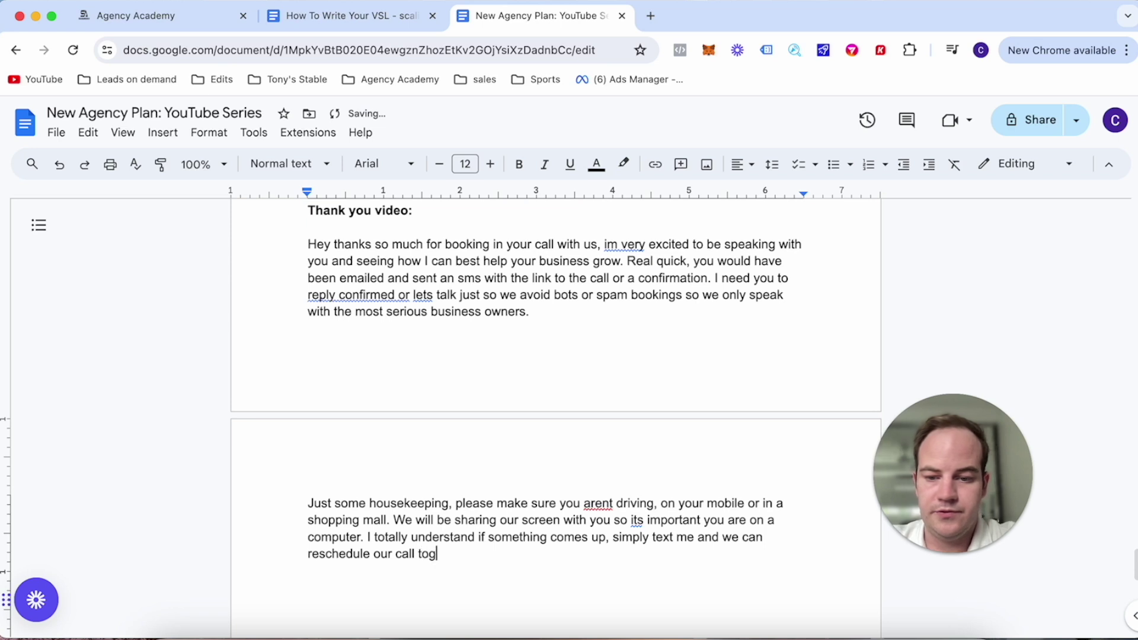
{"action": "type", "text": "ether"}
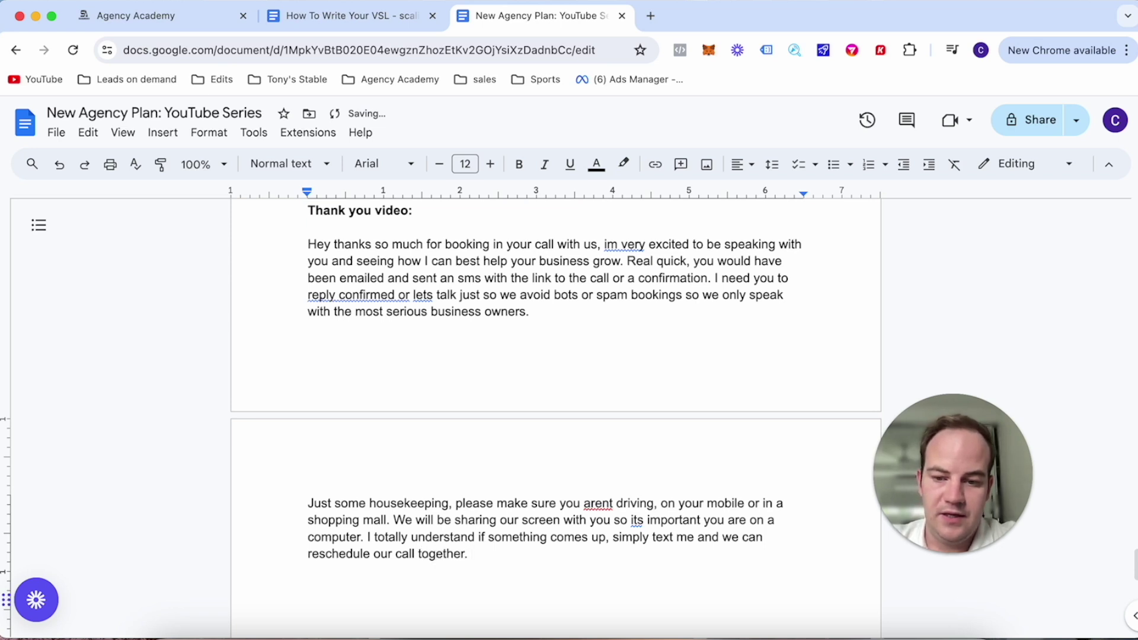
Start a sentence at the end of the housekeeping paragraph with "If we begin our call and you are driving or on a mobile phone we".
{"action": "type", "text": ". if "}
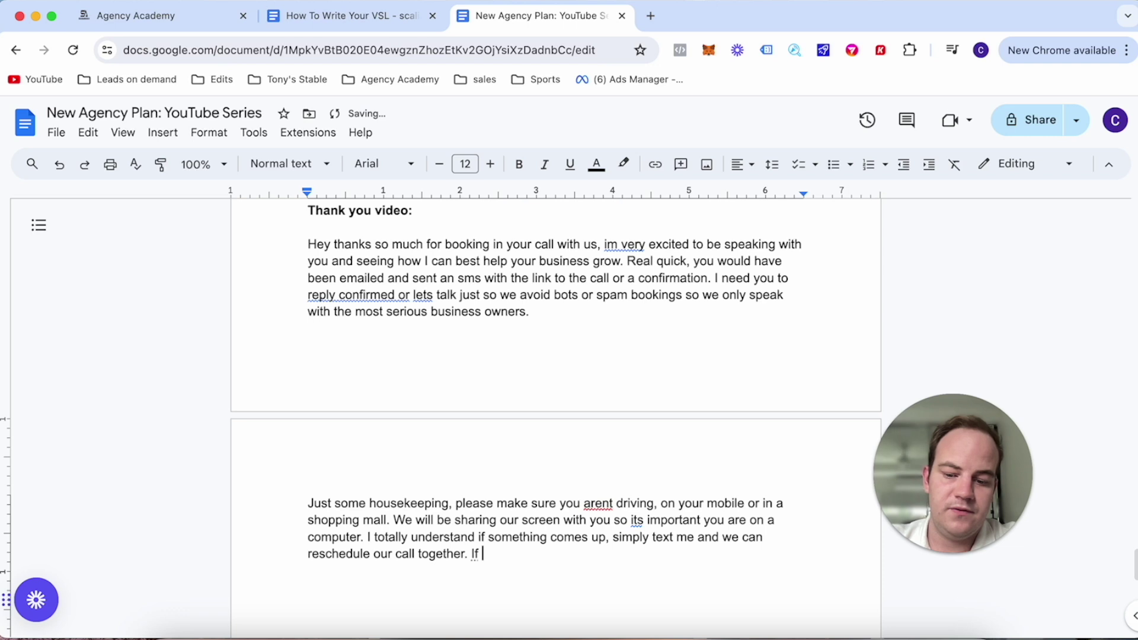
{"action": "type", "text": "we begin o"}
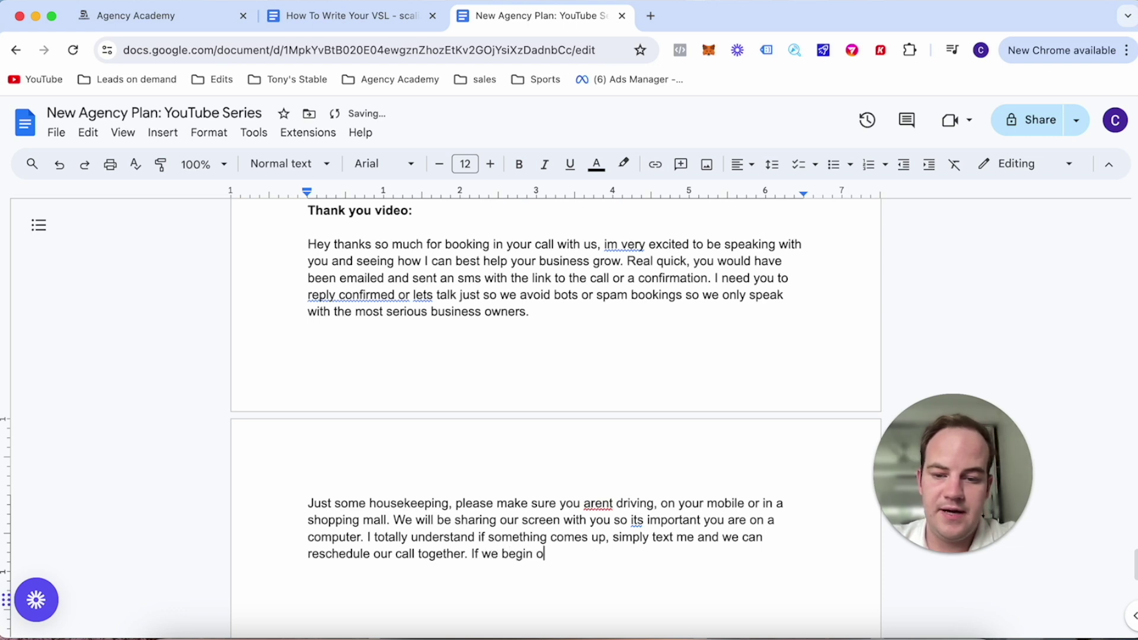
{"action": "type", "text": "ur call "}
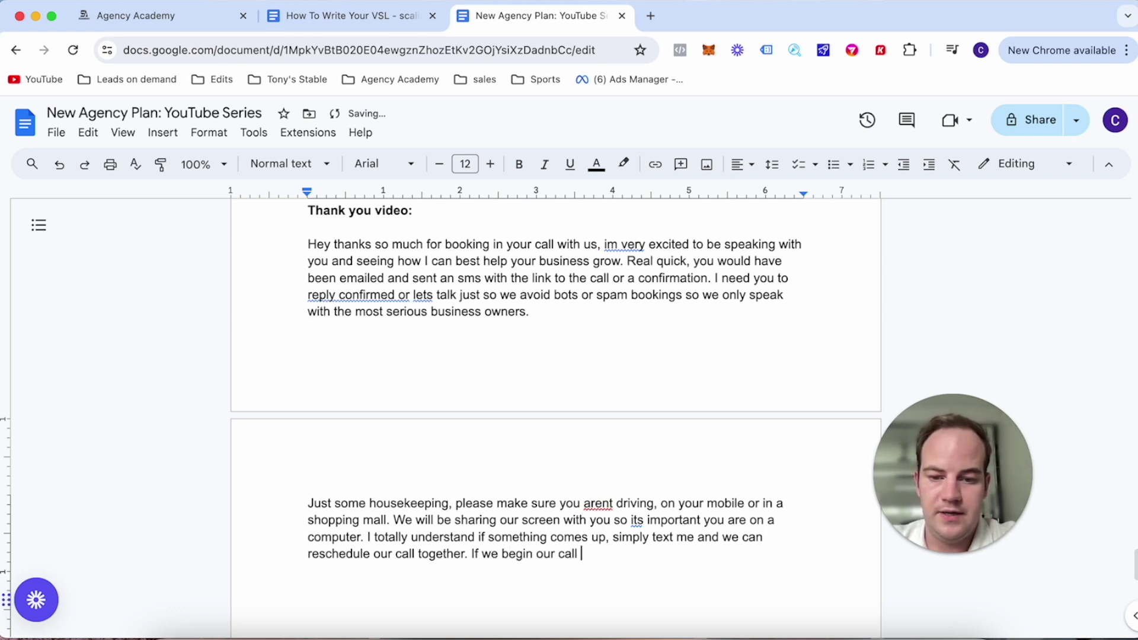
{"action": "type", "text": "and you are "}
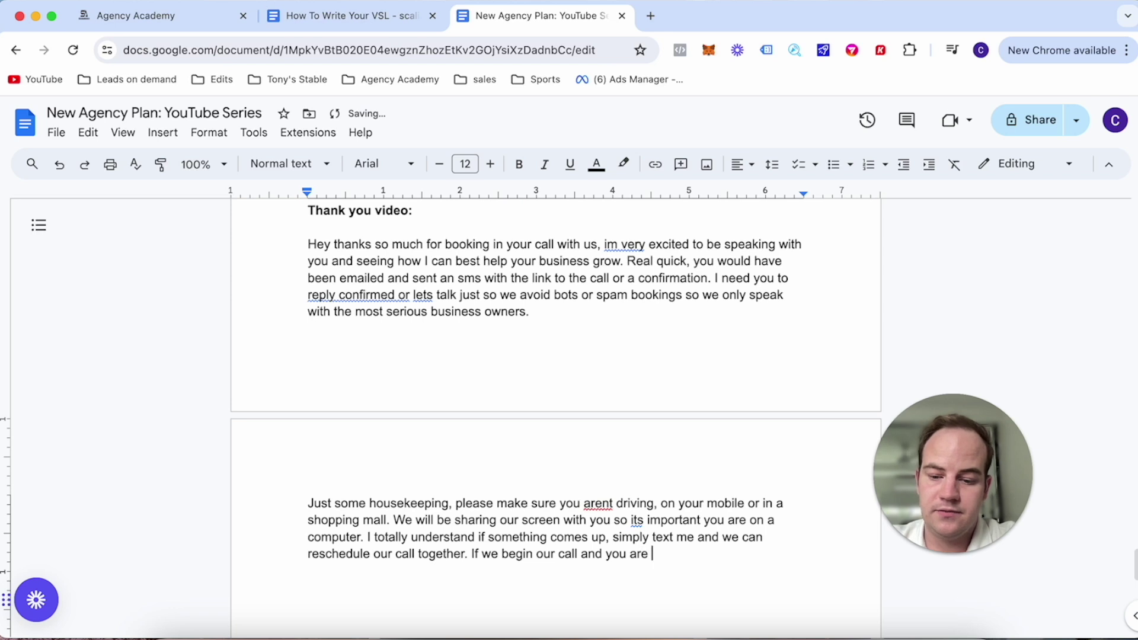
{"action": "type", "text": "driving or "}
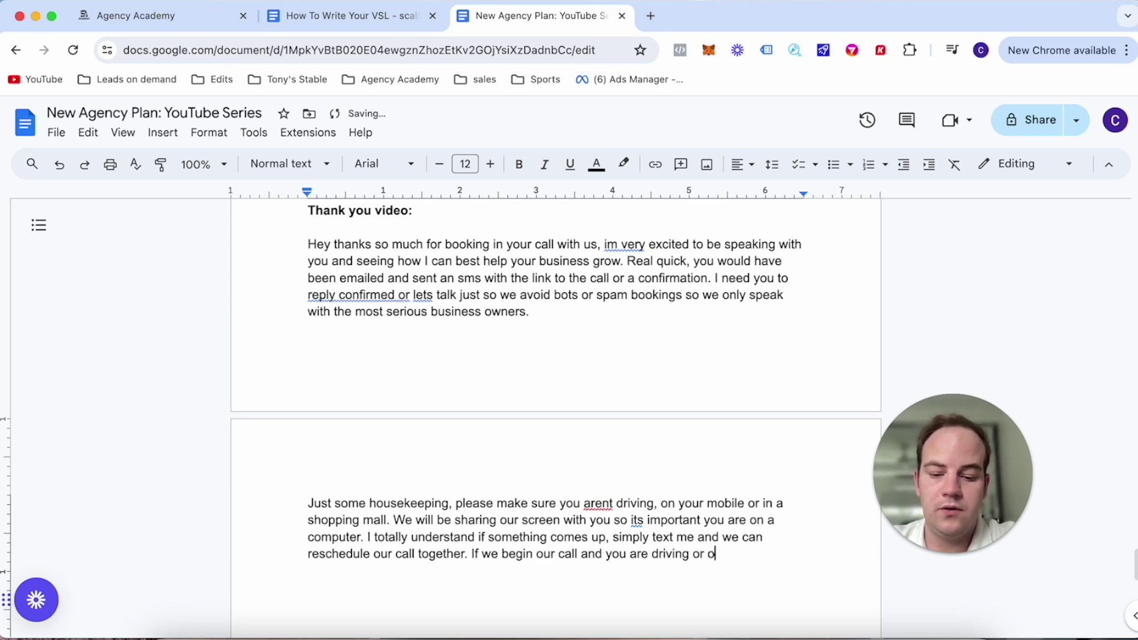
{"action": "type", "text": "on a mobile "}
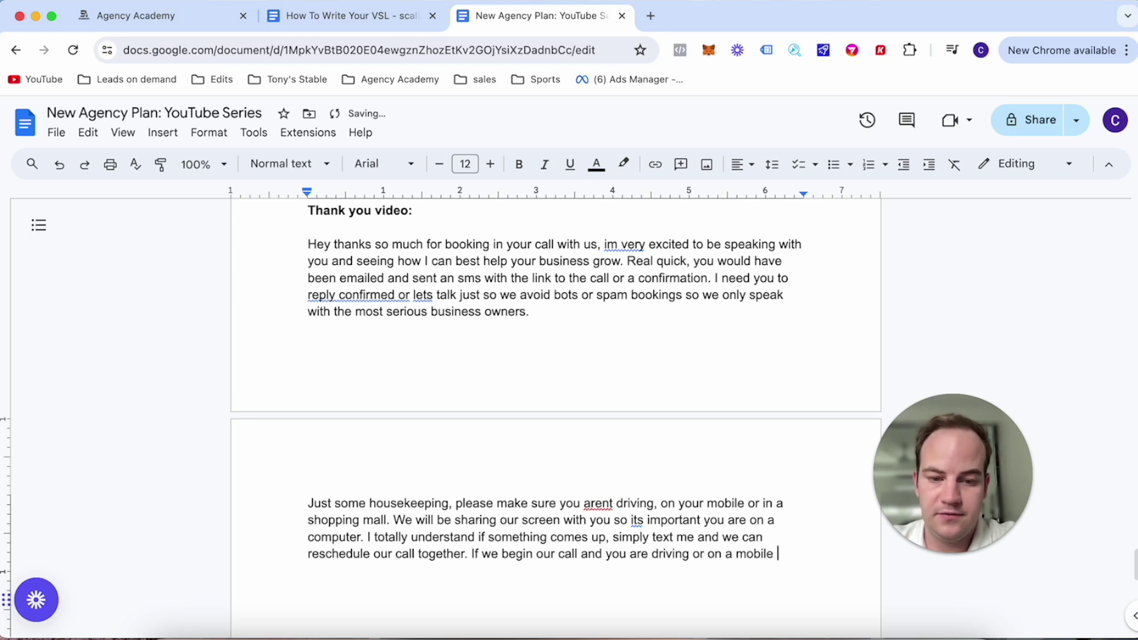
{"action": "type", "text": "phone we "}
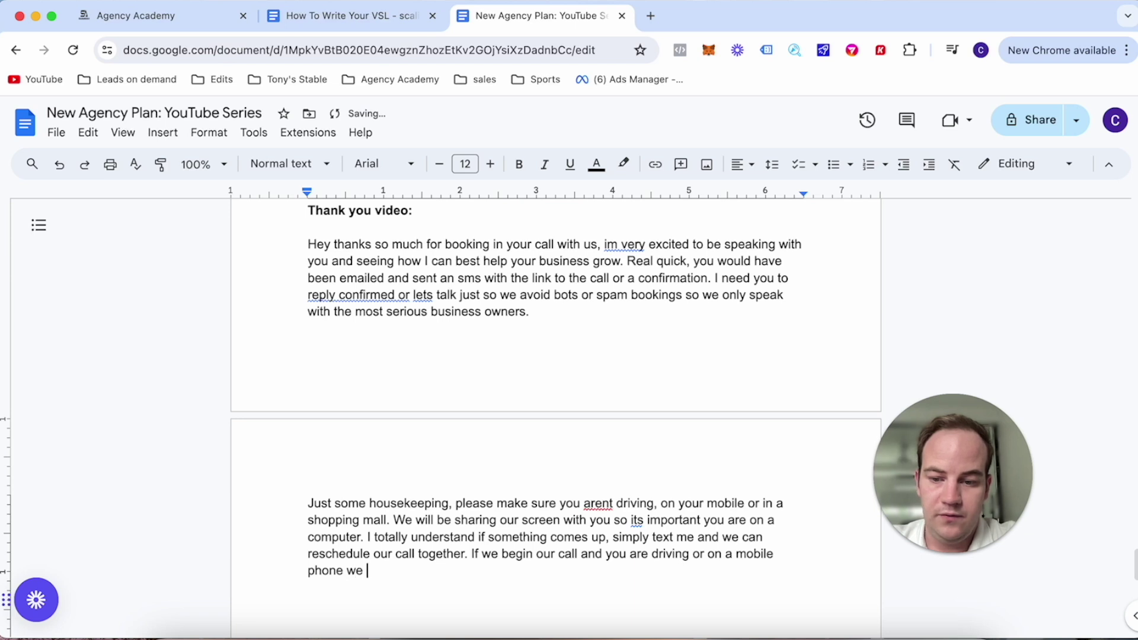
Complete the sentence after "mobile phone we" with "will reschedule you no exceptions.".
{"action": "type", "text": "will resche"}
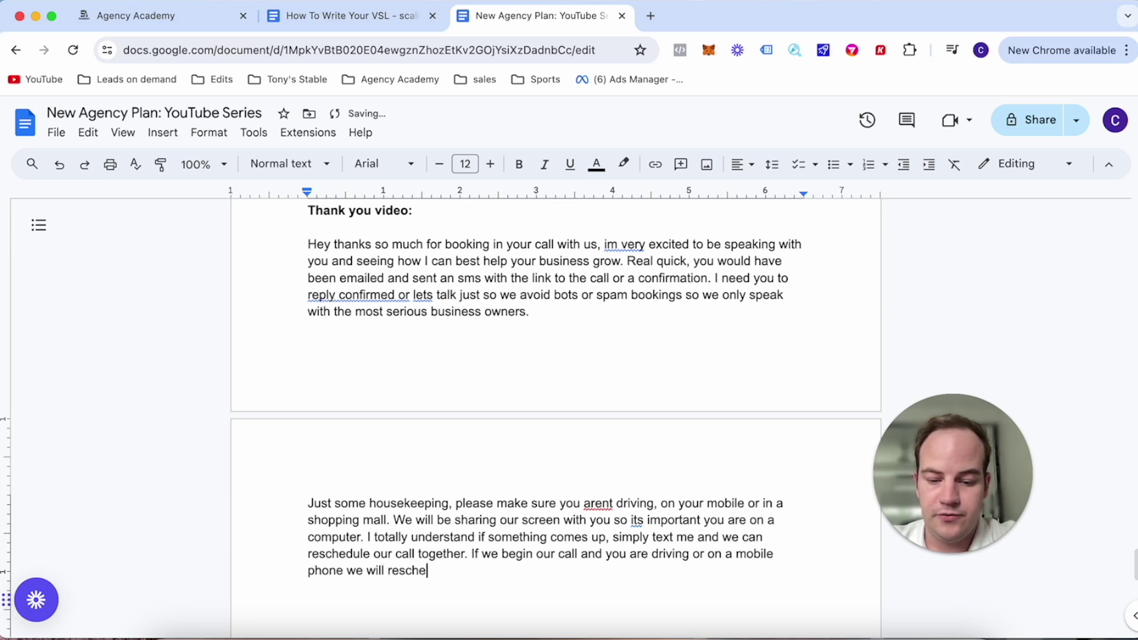
{"action": "type", "text": "dule you no"}
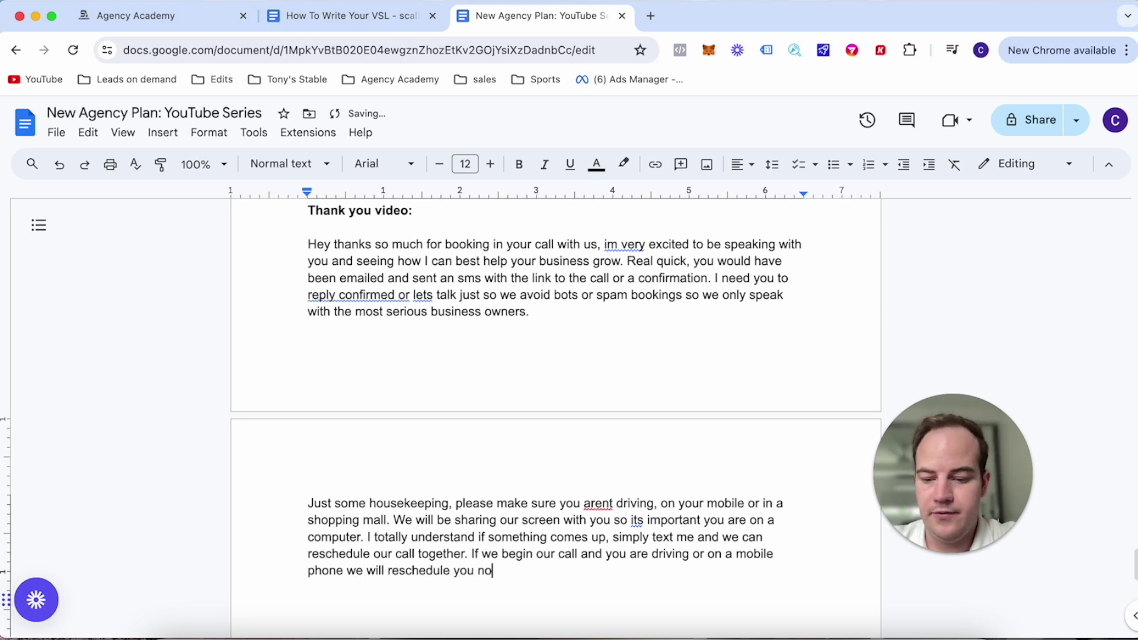
{"action": "type", "text": " expectations"}
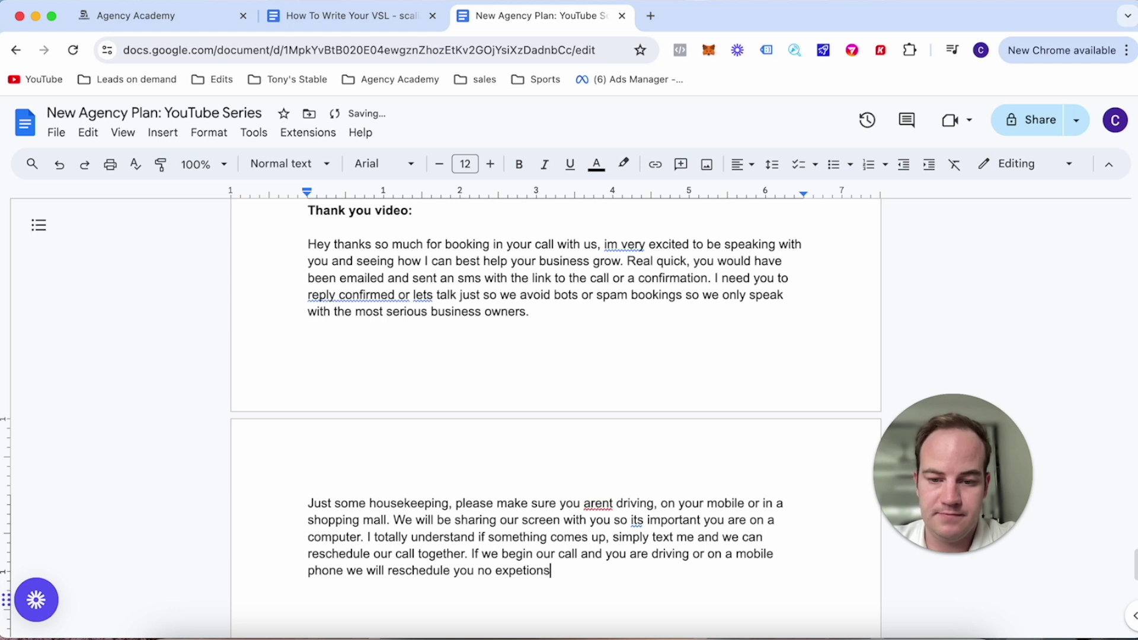
{"action": "key", "text": "BackSpace"}
{"action": "key", "text": "BackSpace"}
{"action": "key", "text": "BackSpace"}
{"action": "key", "text": "BackSpace"}
{"action": "key", "text": "BackSpace"}
{"action": "key", "text": "BackSpace"}
{"action": "key", "text": "BackSpace"}
{"action": "key", "text": "BackSpace"}
{"action": "key", "text": "BackSpace"}
{"action": "key", "text": "BackSpace"}
{"action": "key", "text": "BackSpace"}
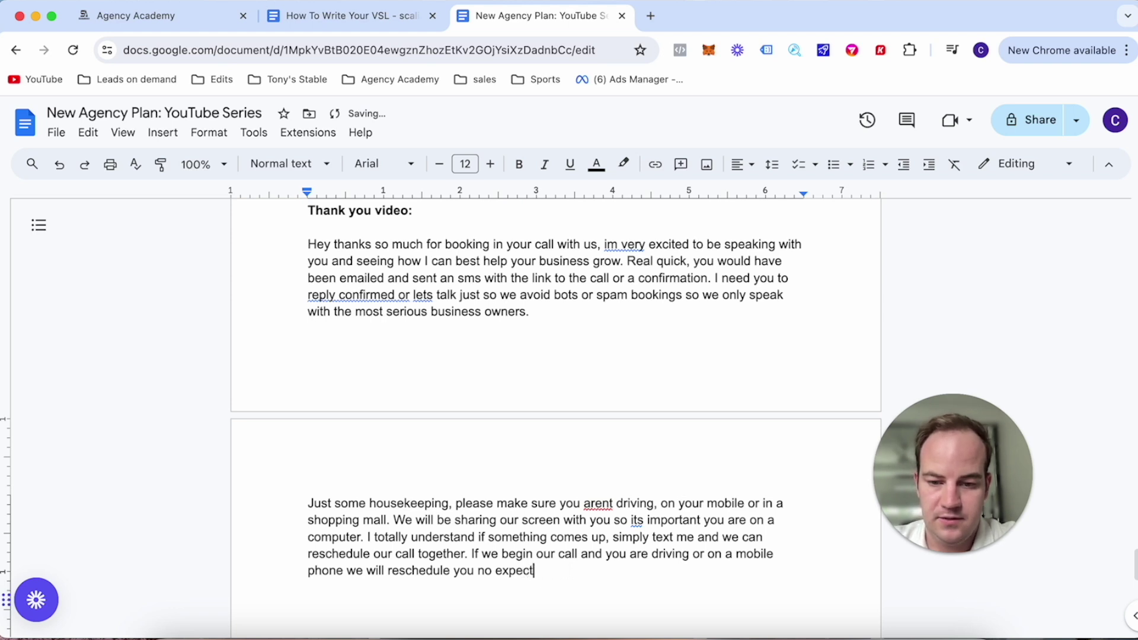
{"action": "type", "text": "eptions."}
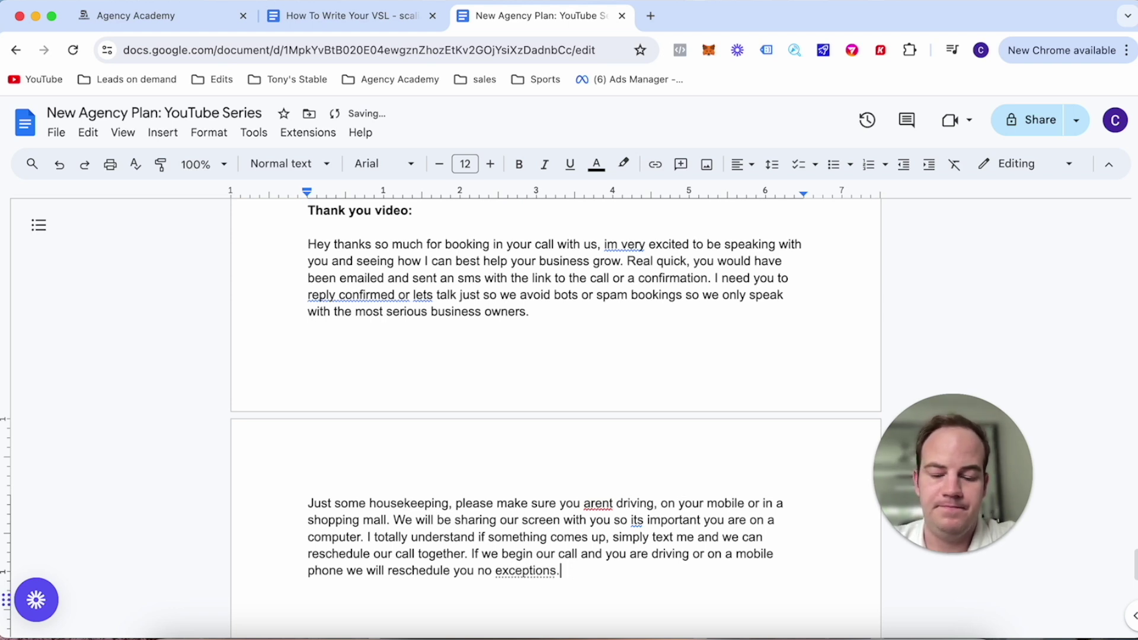
Start a new paragraph with "Again if you do need to change the booking time, simply email or text we understand.".
{"action": "scroll", "coordinate": [530, 531], "scroll_direction": "down", "scroll_amount": 1}
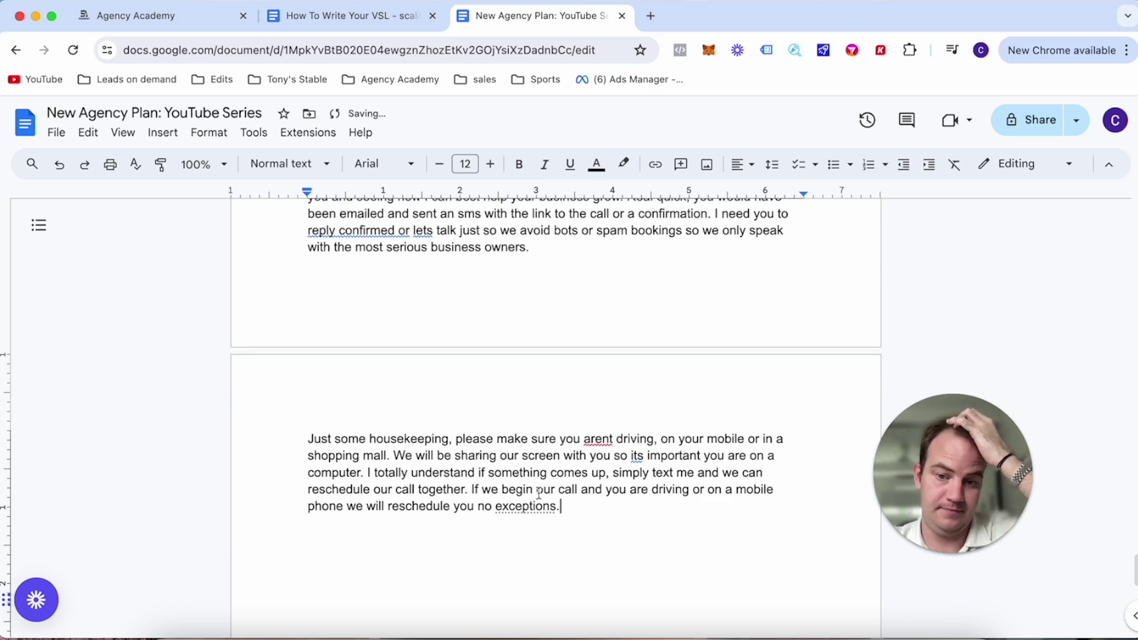
{"action": "scroll", "coordinate": [536, 478], "scroll_direction": "down", "scroll_amount": 3}
{"action": "scroll", "coordinate": [538, 483], "scroll_direction": "up", "scroll_amount": 1}
{"action": "scroll", "coordinate": [538, 483], "scroll_direction": "down", "scroll_amount": 1}
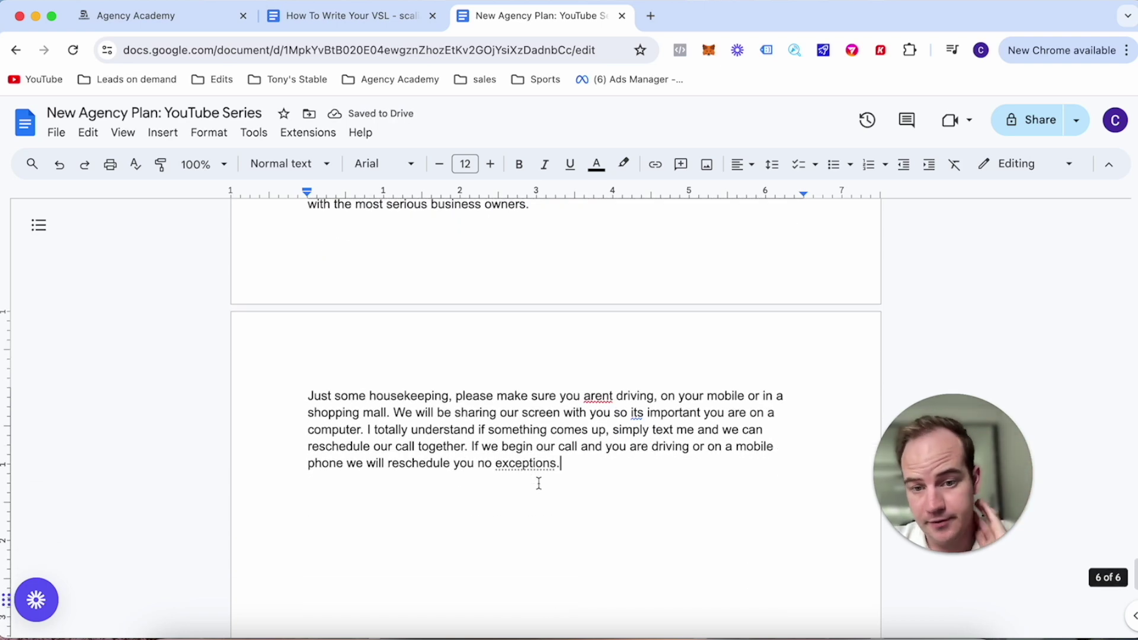
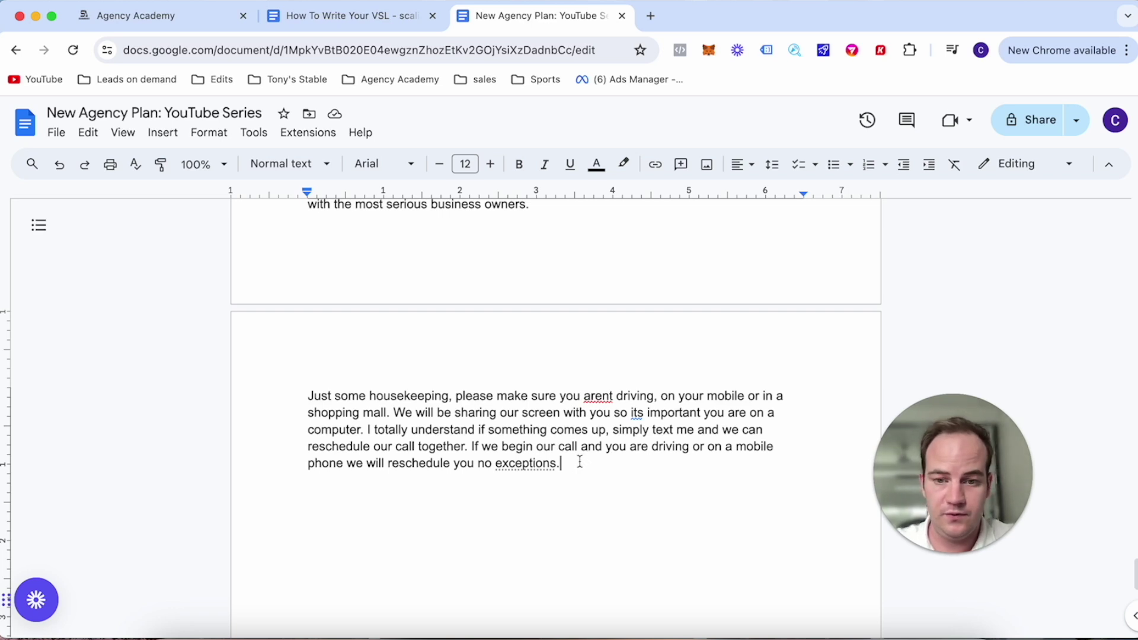
{"action": "key", "text": "Return"}
{"action": "key", "text": "Return"}
{"action": "type", "text": "again if"}
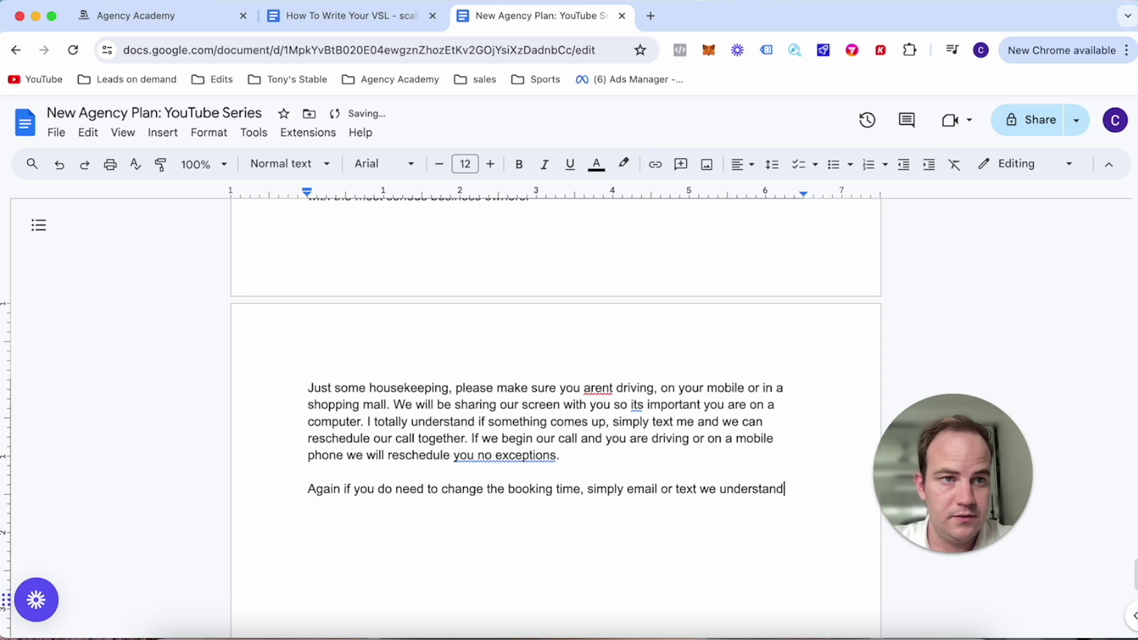
Append "Again, really excited to speak with you, make sure to check spam or junk as sometimes the link to the call ends up in that folder.".
{"action": "type", "text": "ag"}
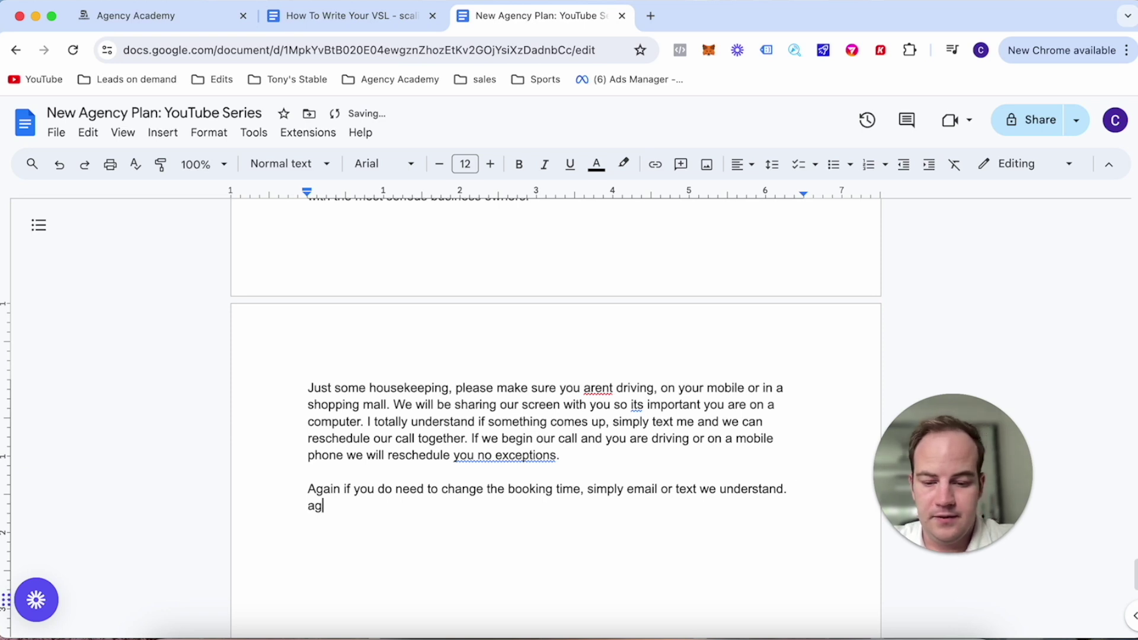
{"action": "type", "text": "ain, really excited to speak with y"}
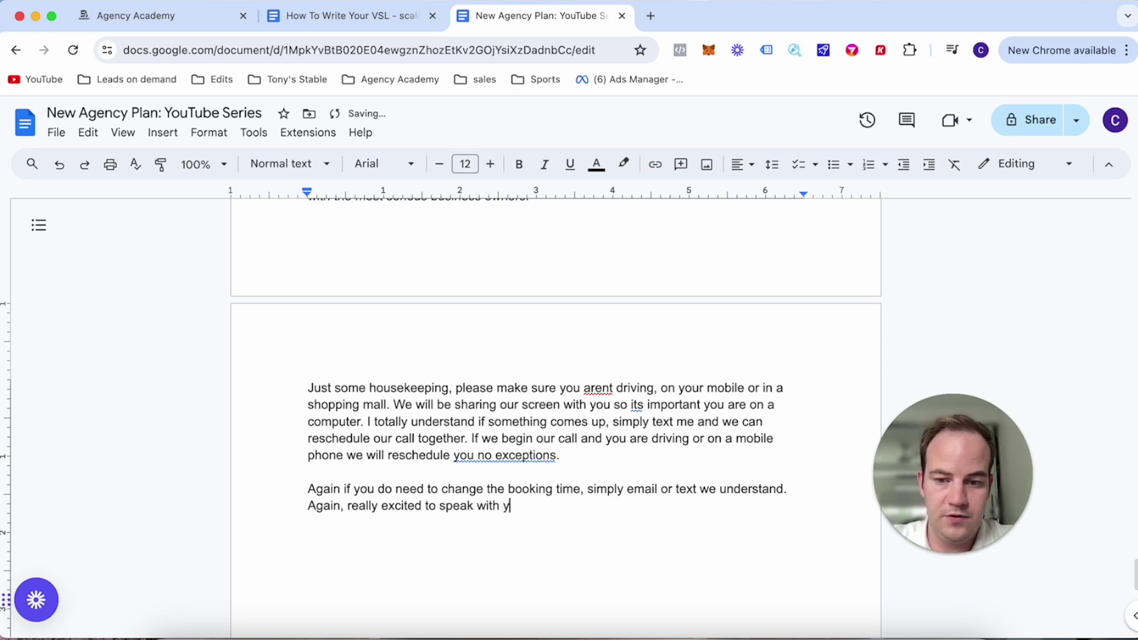
{"action": "type", "text": "ou, make sure to c"}
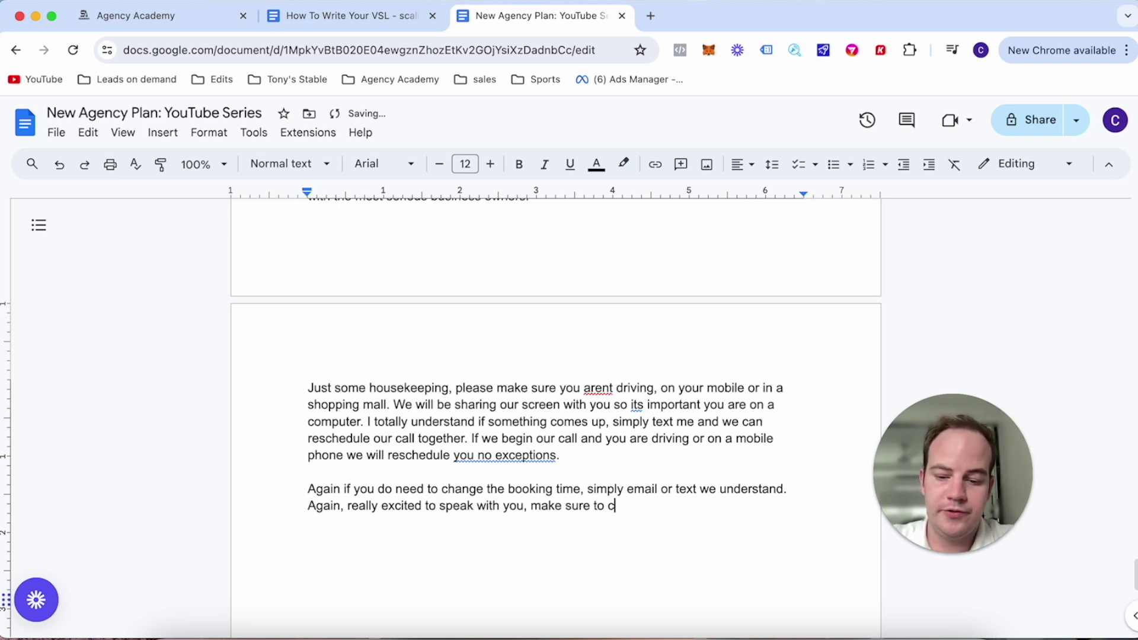
{"action": "type", "text": "heck spam or"}
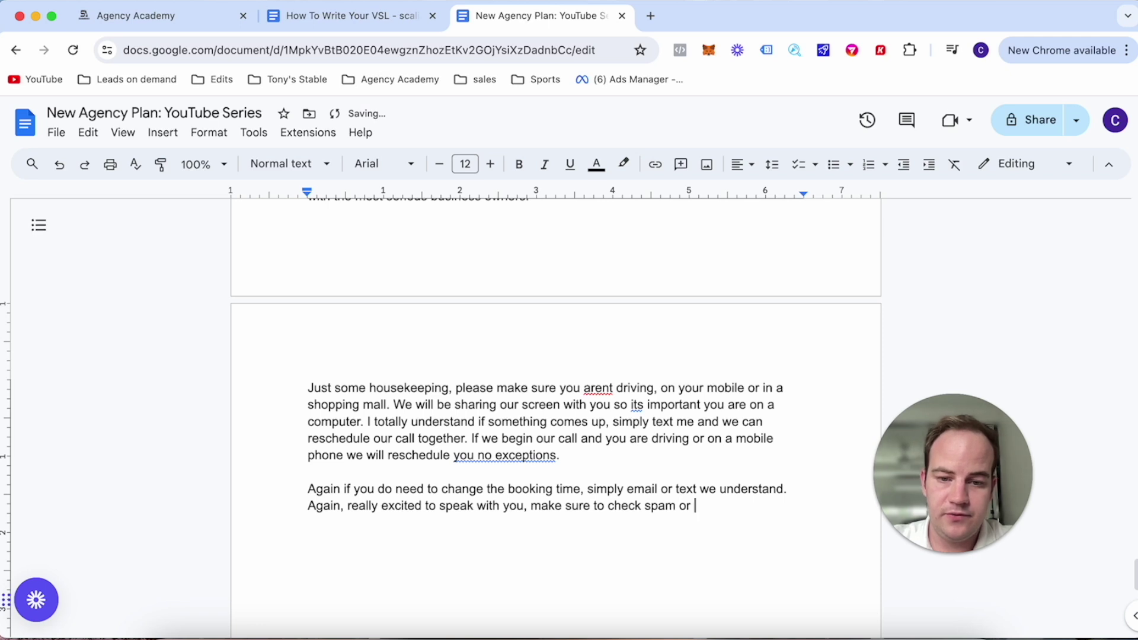
{"action": "type", "text": " junk as soemt"}
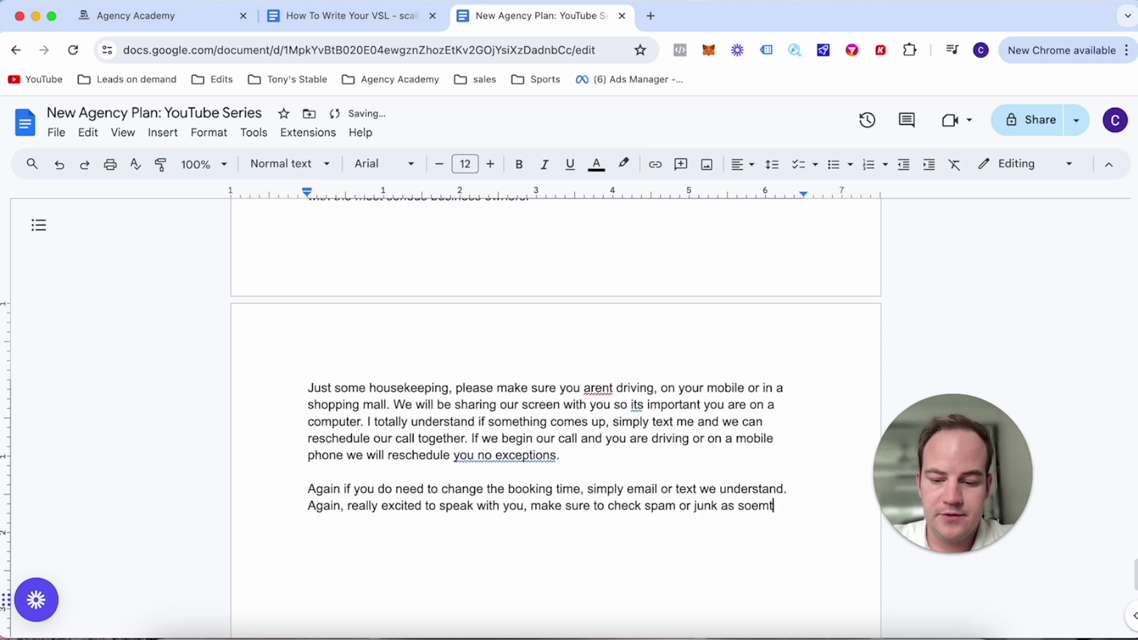
{"action": "type", "text": "imes the link to the call ends up in that folder."}
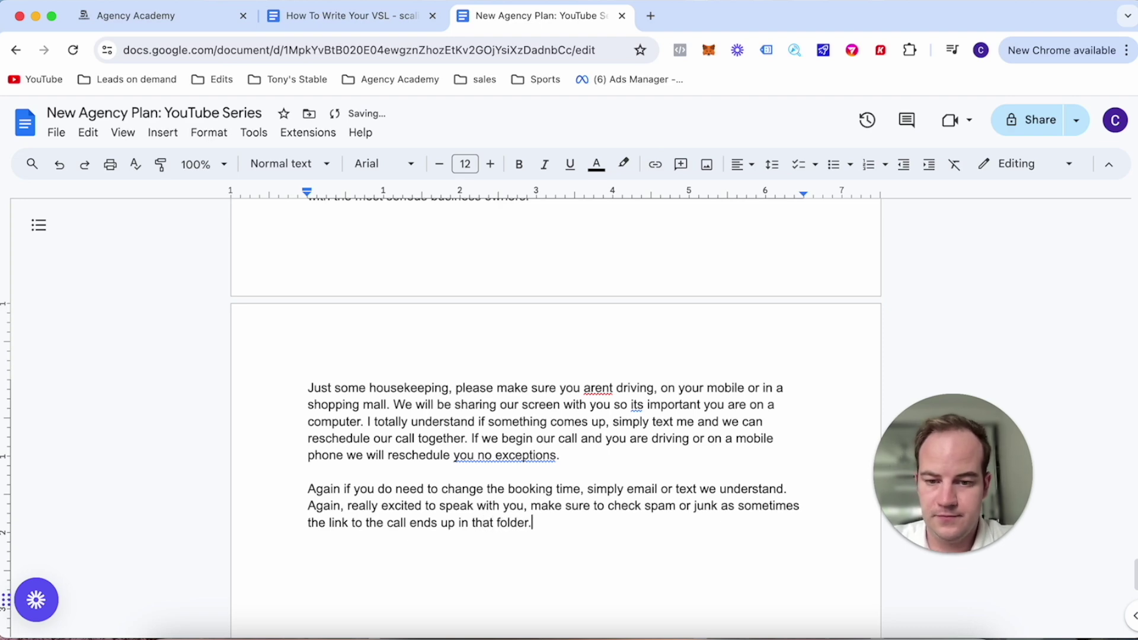
Read back through the thank you video script and the VSL script in the New Agency Plan document.
{"action": "scroll", "coordinate": [556, 368], "scroll_direction": "up", "scroll_amount": 5}
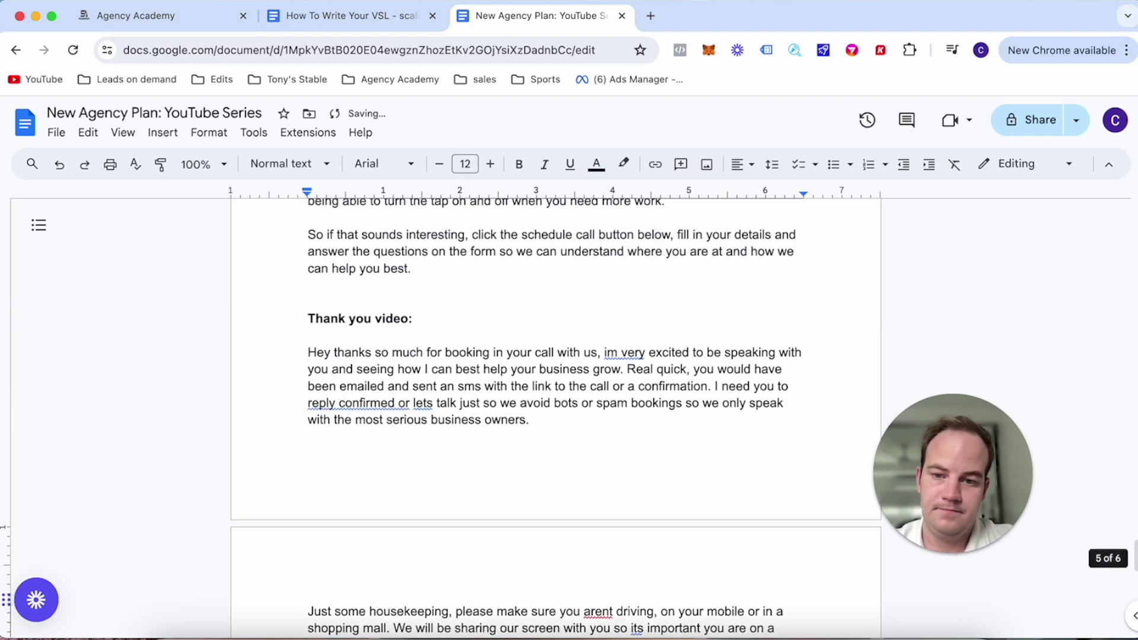
{"action": "scroll", "coordinate": [556, 367], "scroll_direction": "down", "scroll_amount": 4}
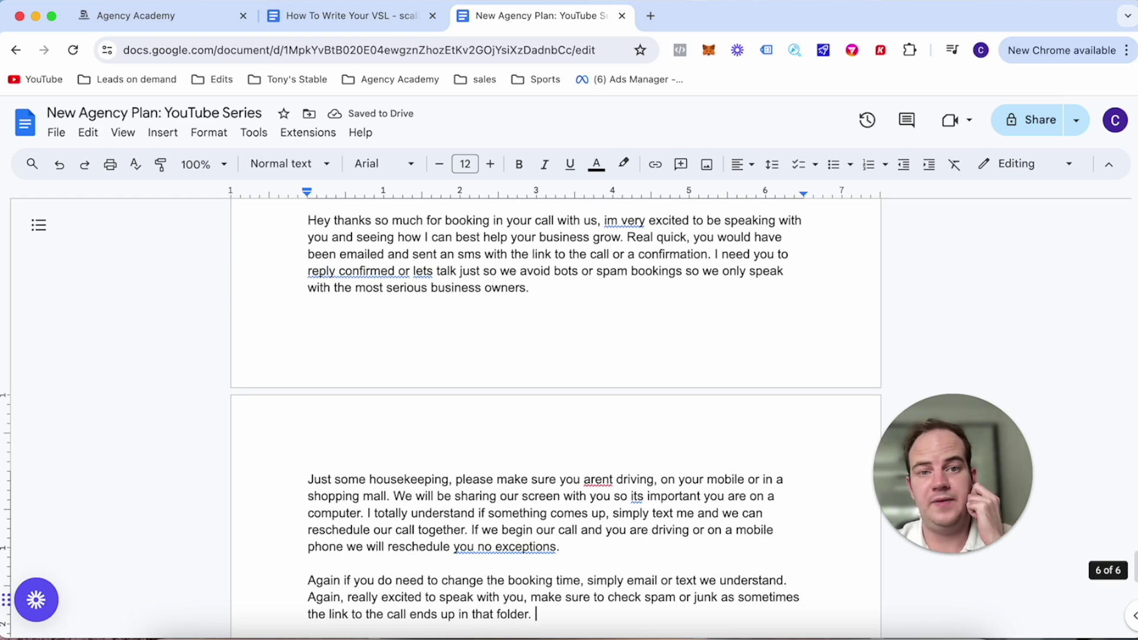
{"action": "scroll", "coordinate": [556, 368], "scroll_direction": "up", "scroll_amount": 3}
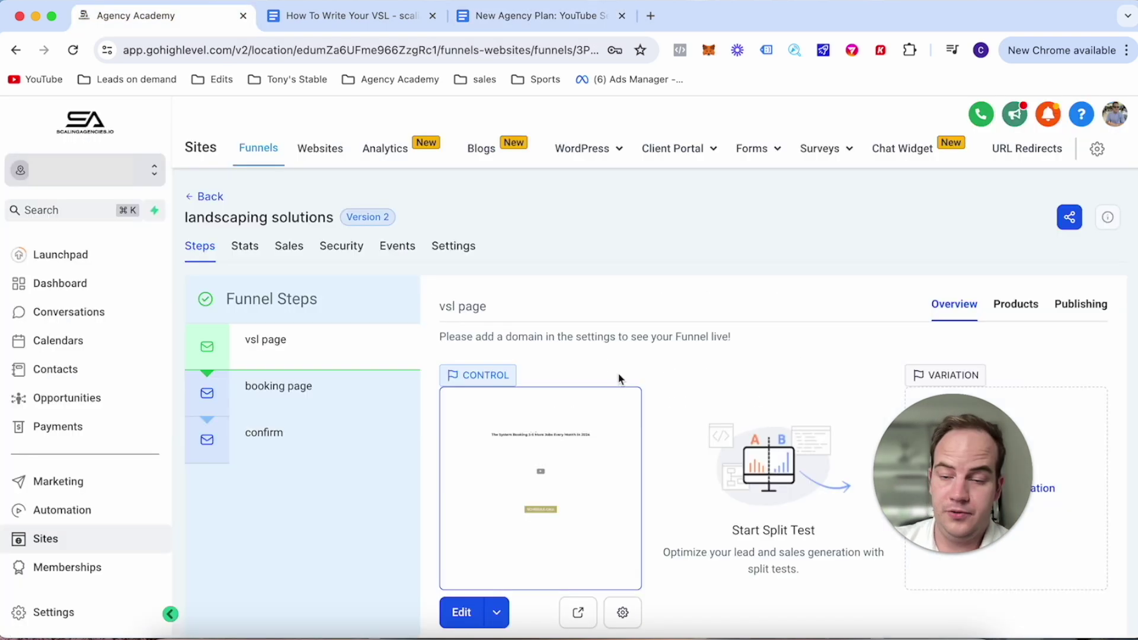
{"action": "left_click", "coordinate": [518, 18]}
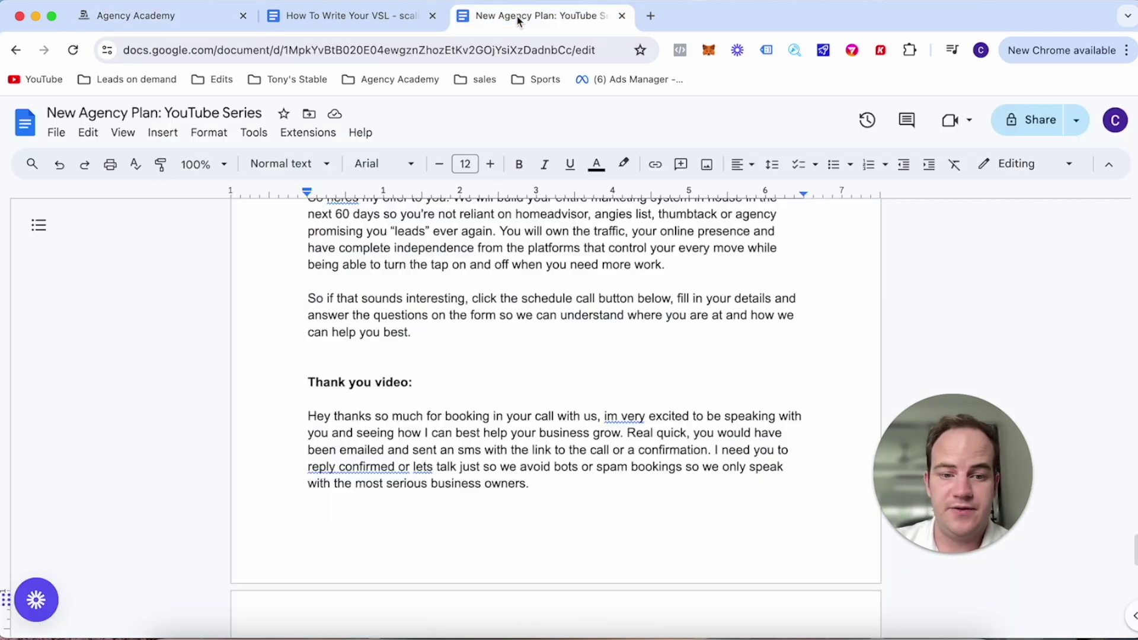
{"action": "scroll", "coordinate": [493, 289], "scroll_direction": "up", "scroll_amount": 3}
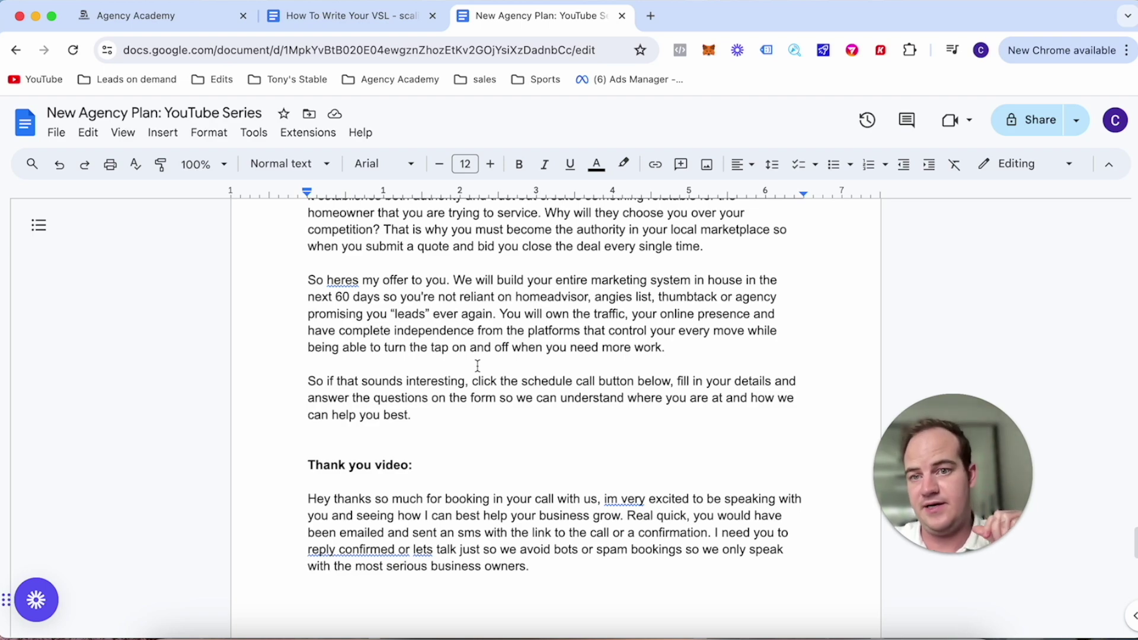
{"action": "scroll", "coordinate": [477, 366], "scroll_direction": "up", "scroll_amount": 5}
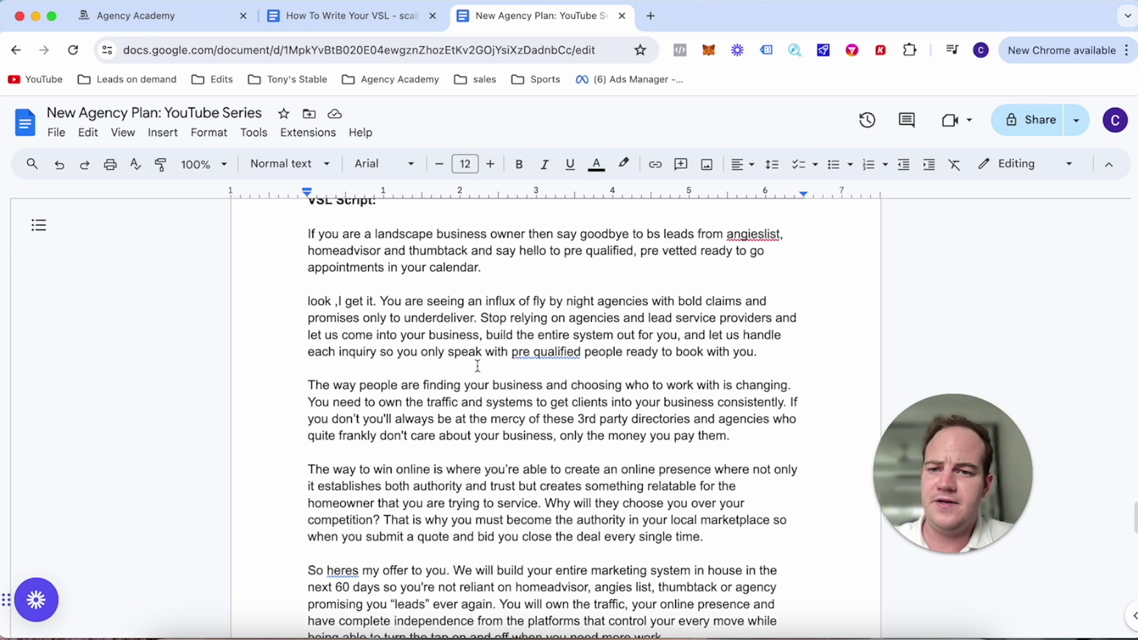
Review the market research notes and the Video 2 to Video 4 task checklists in the plan document.
{"action": "scroll", "coordinate": [450, 296], "scroll_direction": "up", "scroll_amount": 20}
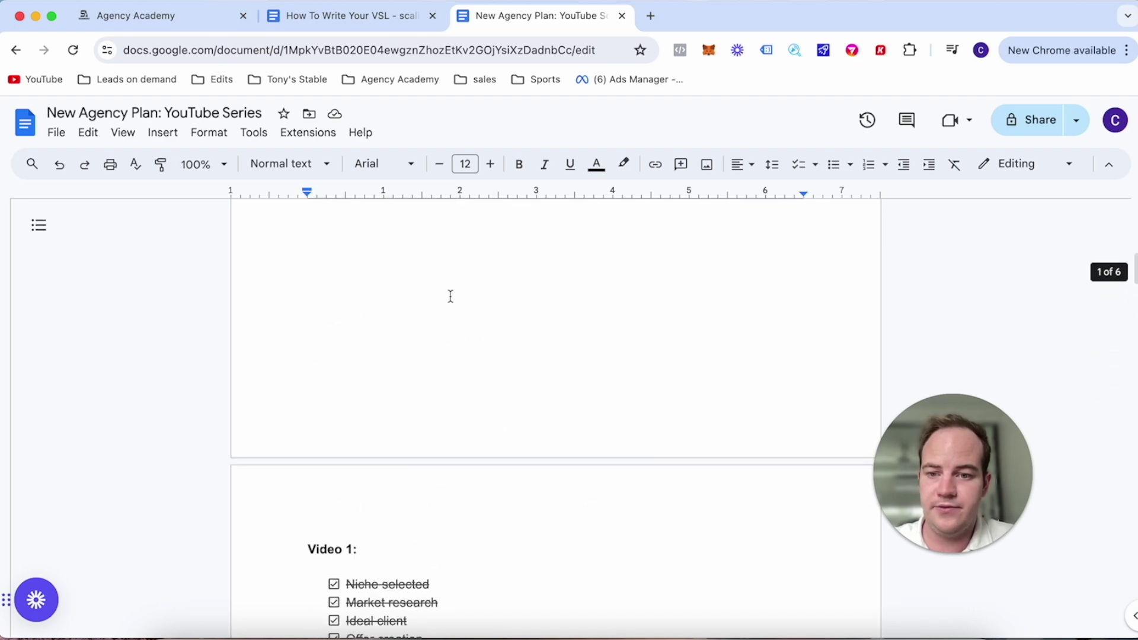
{"action": "scroll", "coordinate": [450, 296], "scroll_direction": "down", "scroll_amount": 8}
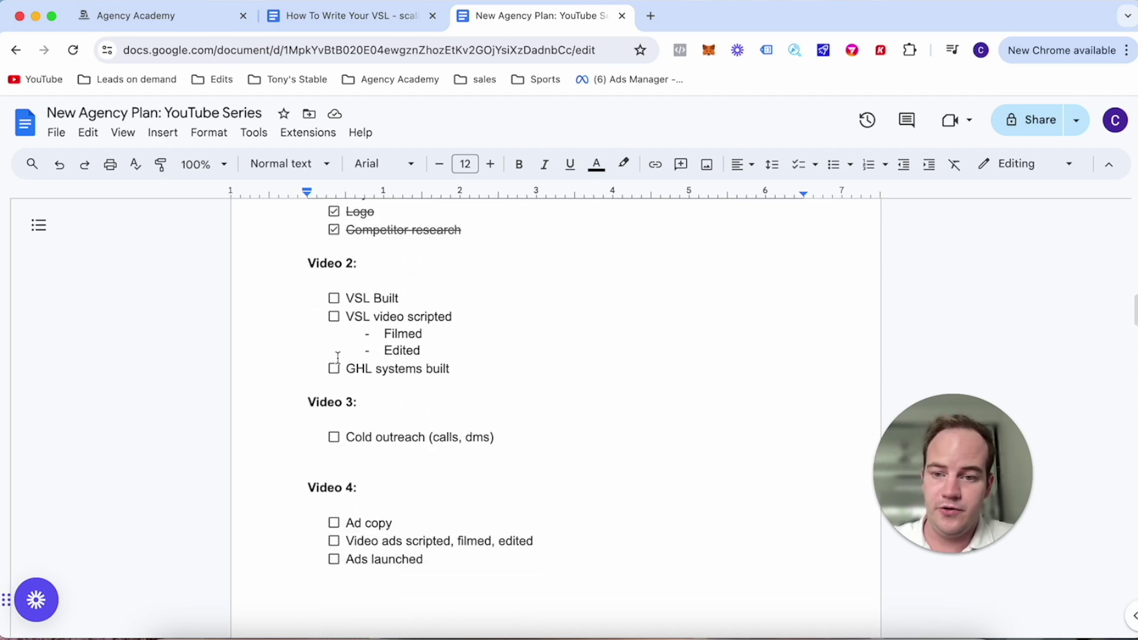
{"action": "scroll", "coordinate": [465, 449], "scroll_direction": "down", "scroll_amount": 15}
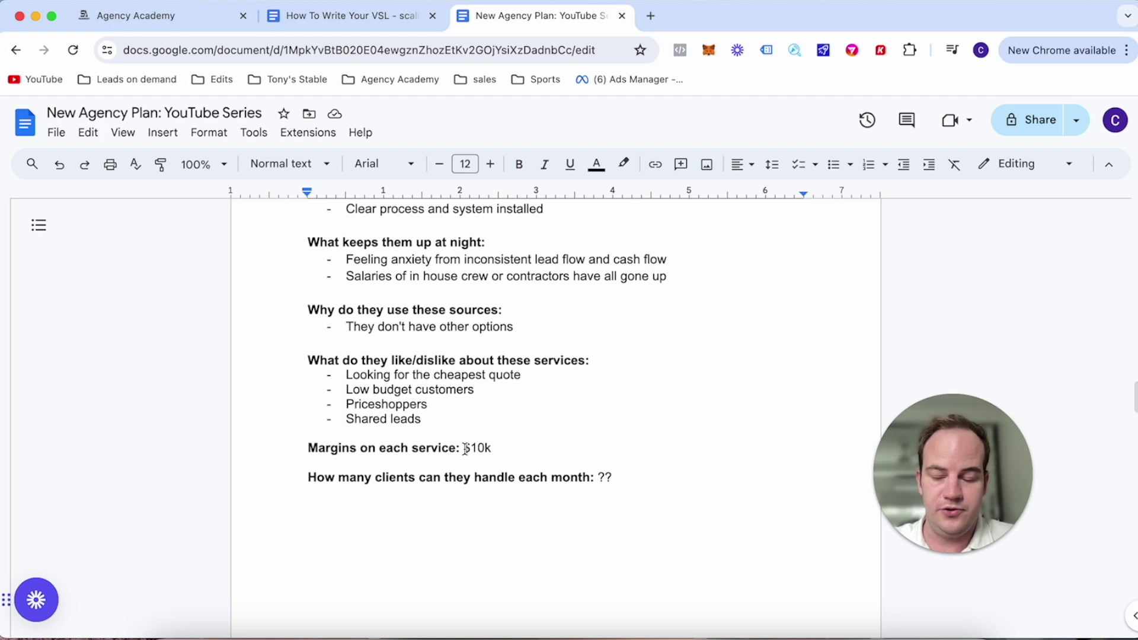
{"action": "scroll", "coordinate": [465, 449], "scroll_direction": "up", "scroll_amount": 1}
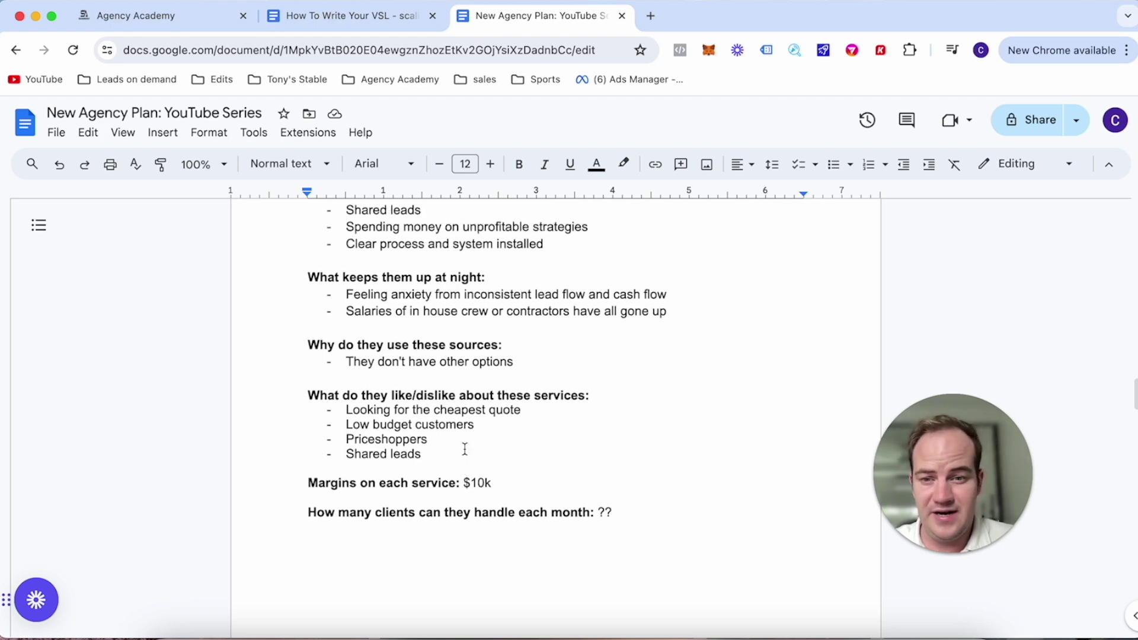
{"action": "scroll", "coordinate": [465, 449], "scroll_direction": "up", "scroll_amount": 20}
{"action": "scroll", "coordinate": [464, 449], "scroll_direction": "down", "scroll_amount": 18}
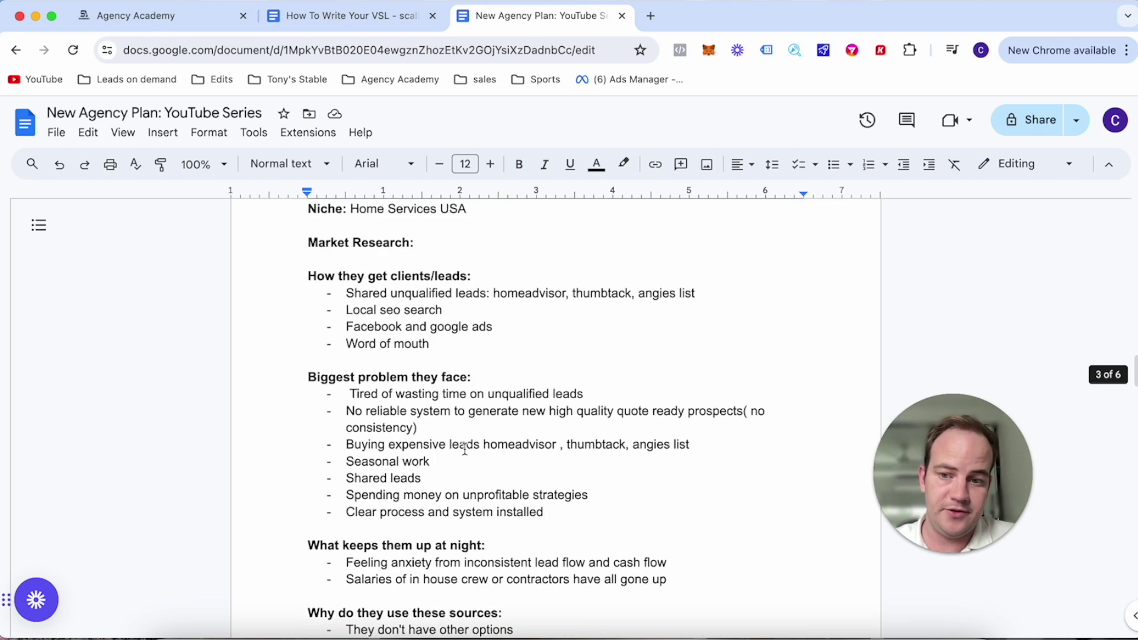
{"action": "scroll", "coordinate": [465, 449], "scroll_direction": "up", "scroll_amount": 2}
{"action": "scroll", "coordinate": [465, 449], "scroll_direction": "up", "scroll_amount": 10}
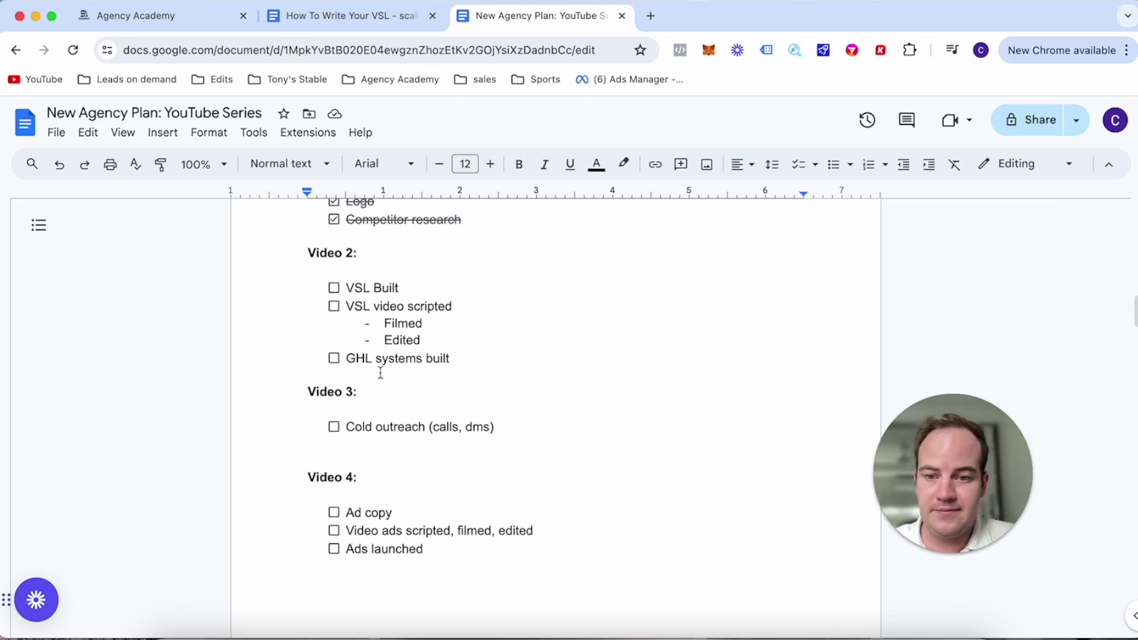
{"action": "scroll", "coordinate": [381, 373], "scroll_direction": "up", "scroll_amount": 2}
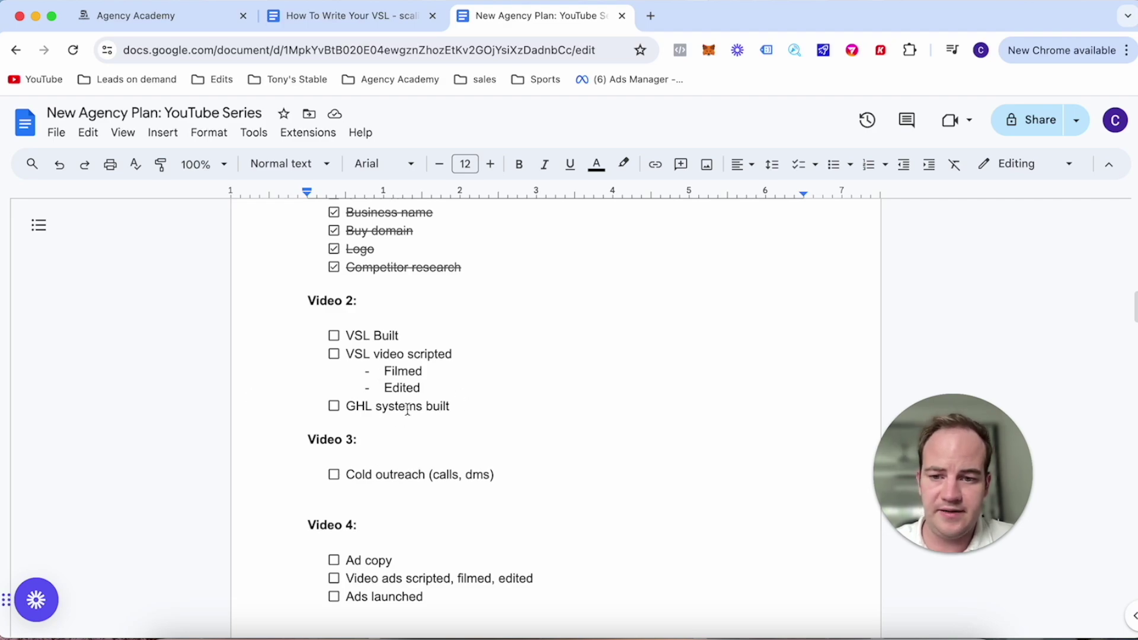
{"action": "scroll", "coordinate": [407, 409], "scroll_direction": "down", "scroll_amount": 20}
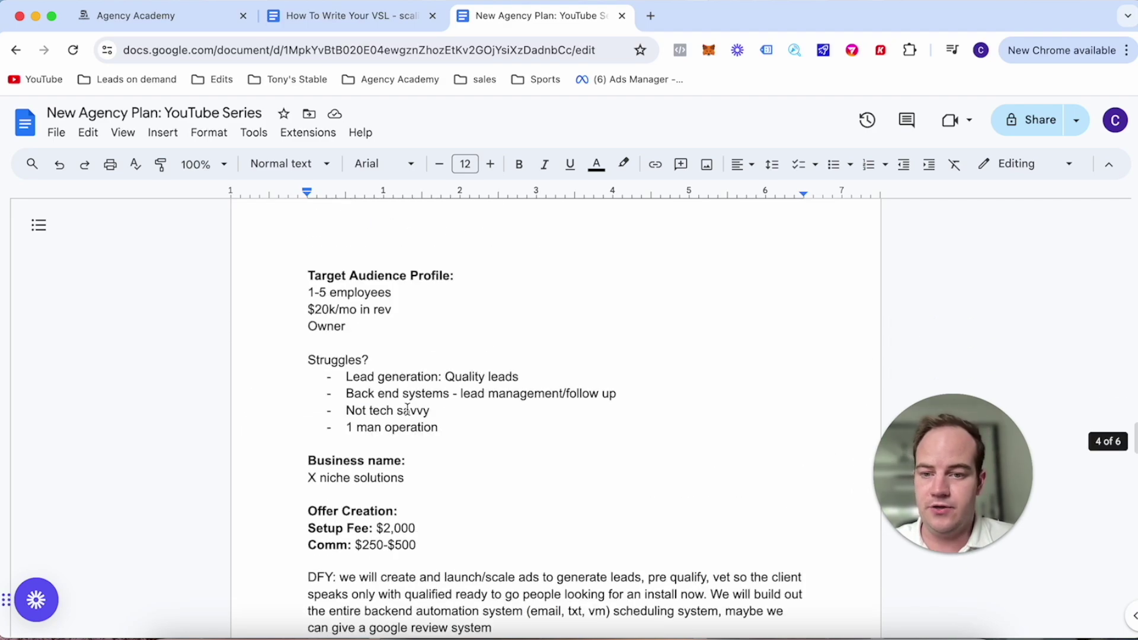
{"action": "scroll", "coordinate": [407, 409], "scroll_direction": "down", "scroll_amount": 20}
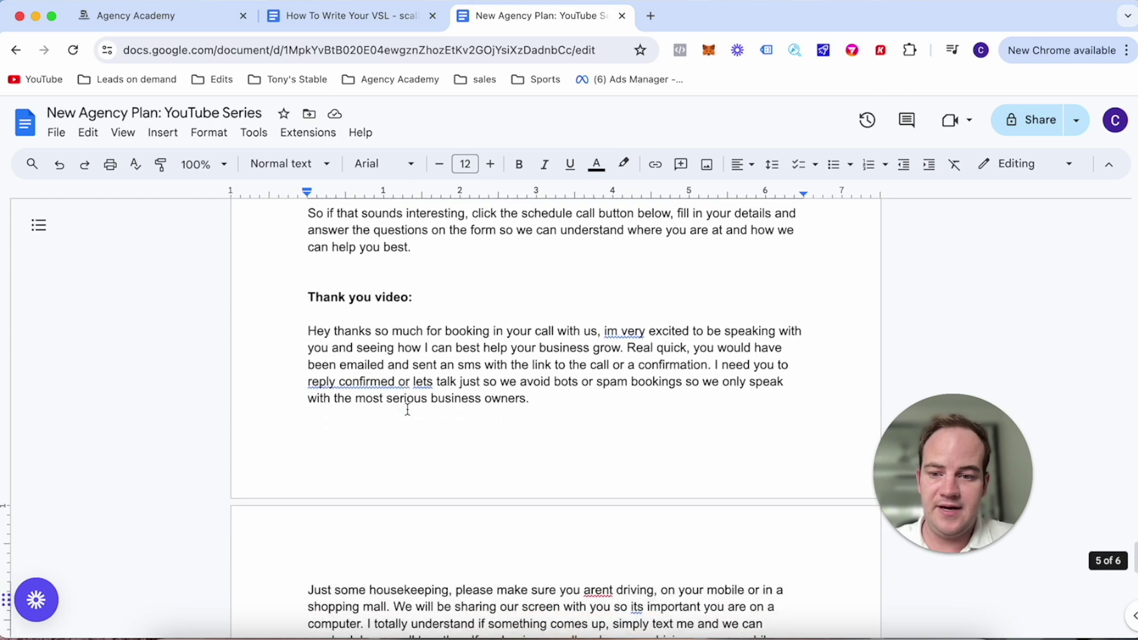
{"action": "scroll", "coordinate": [407, 410], "scroll_direction": "down", "scroll_amount": 5}
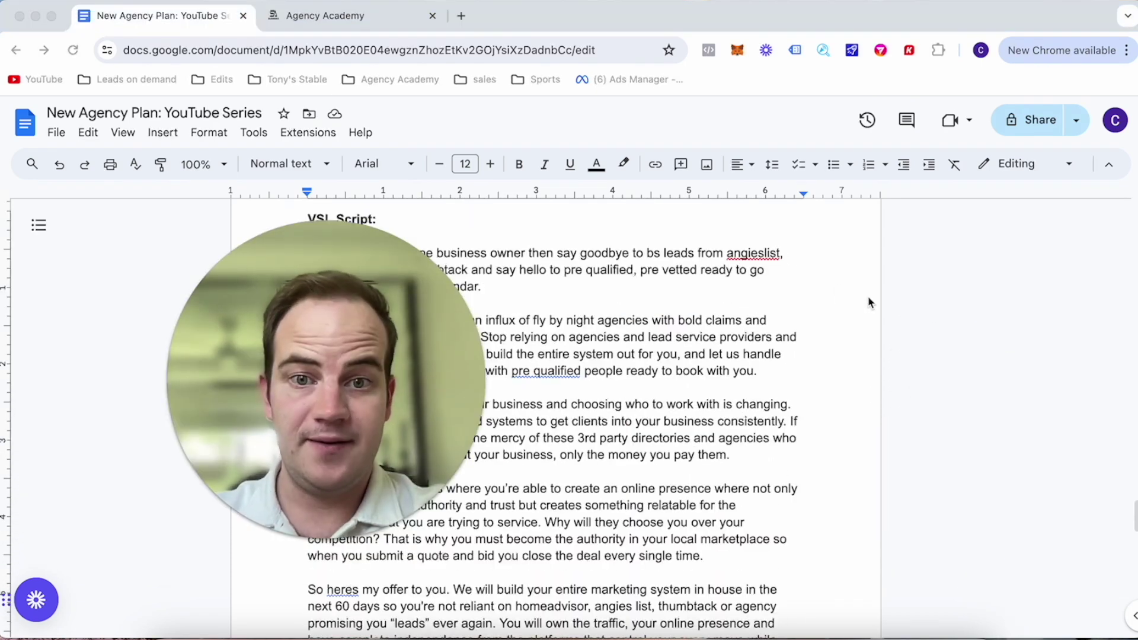
{"action": "mouse_move", "coordinate": [330, 381]}
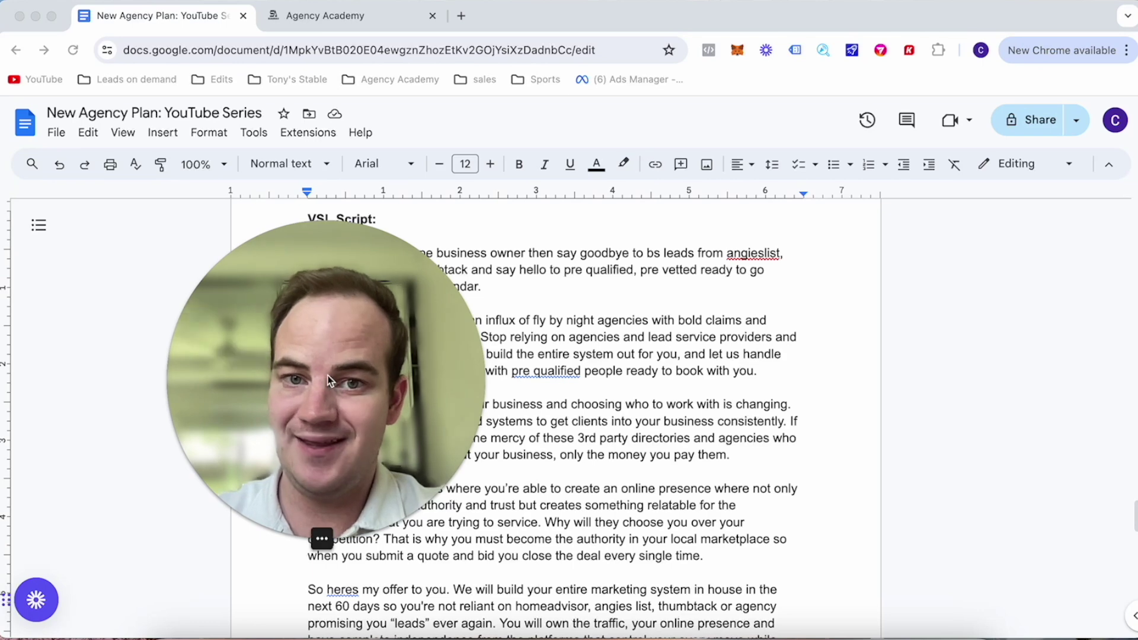
{"action": "left_click_drag", "start_coordinate": [330, 381], "coordinate": [883, 378]}
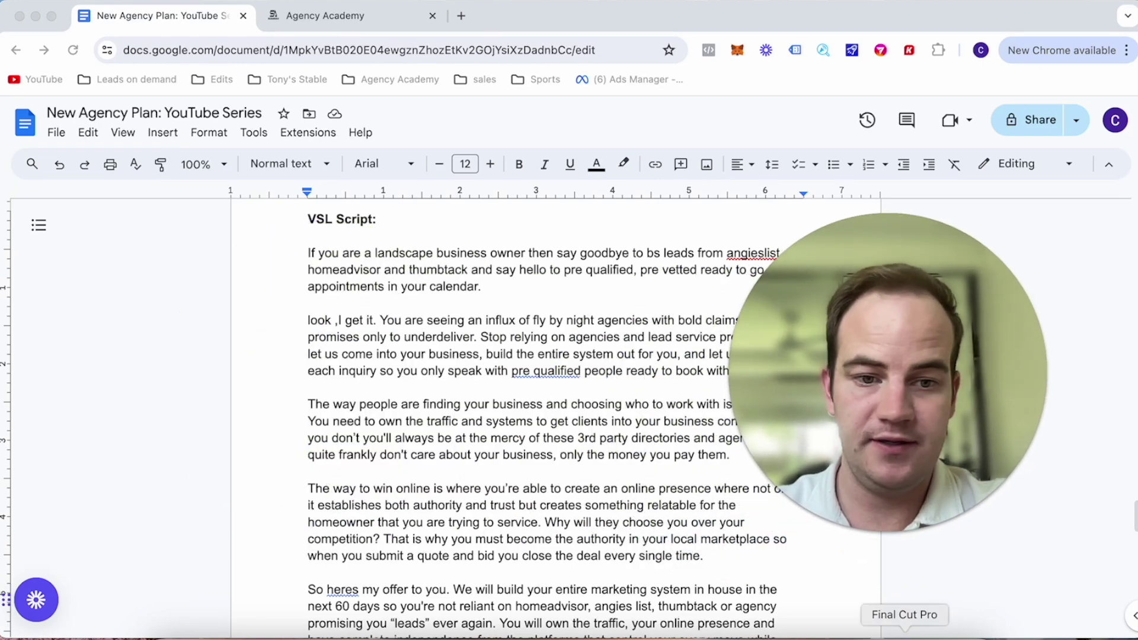
{"action": "mouse_move", "coordinate": [886, 513]}
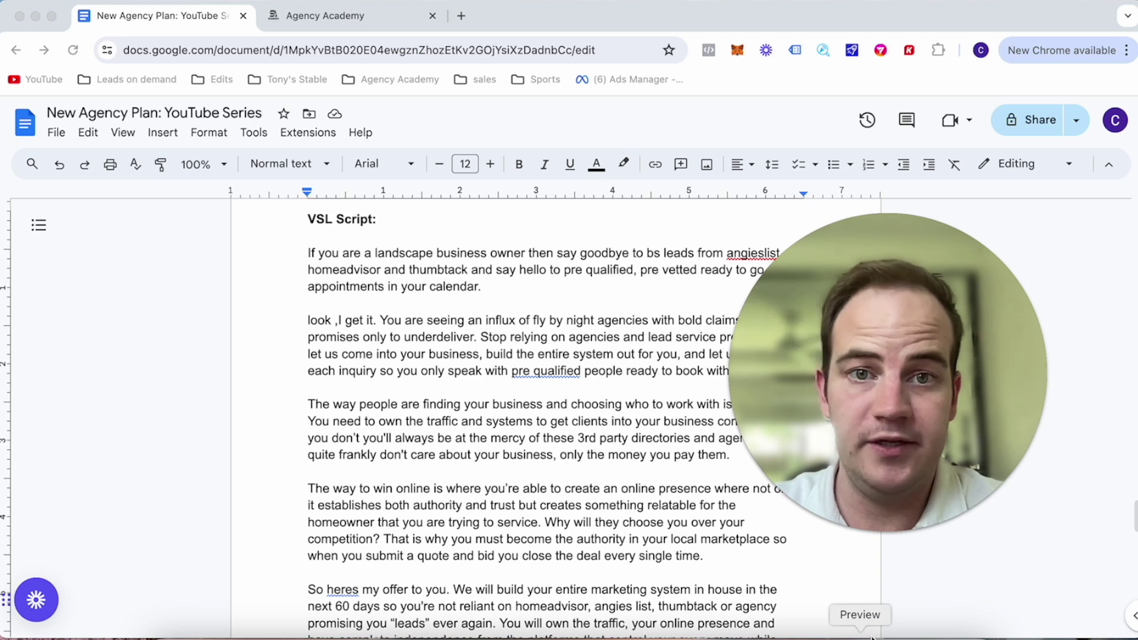
Switch to the HighLevel funnels list, open the landscaping solutions funnel and edit its vsl page.
{"action": "left_click", "coordinate": [292, 17]}
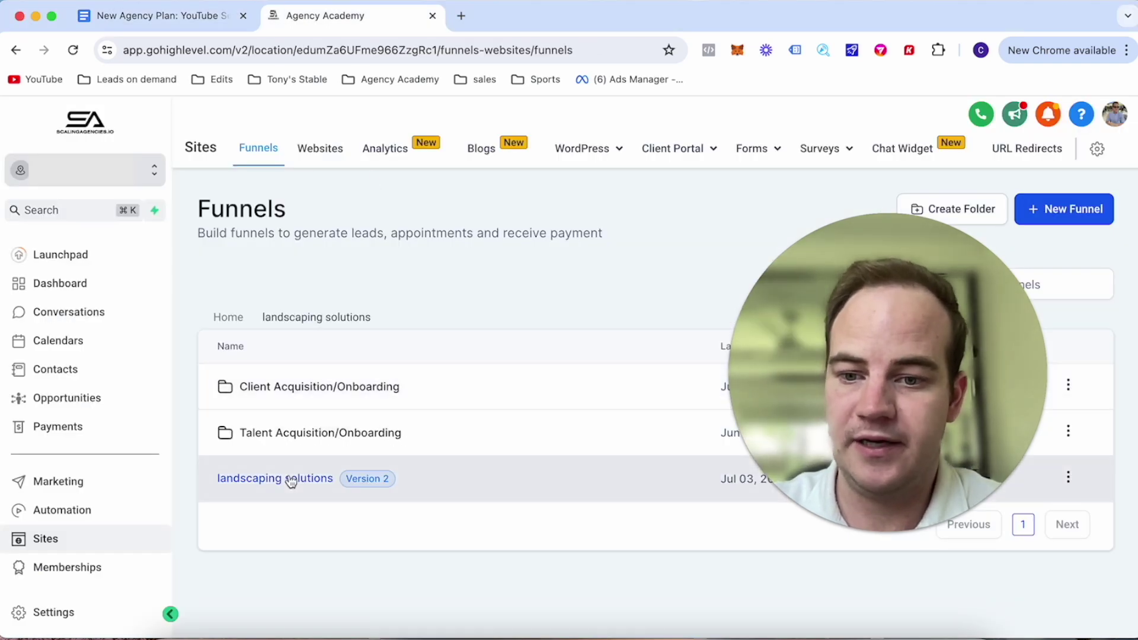
{"action": "left_click", "coordinate": [291, 478]}
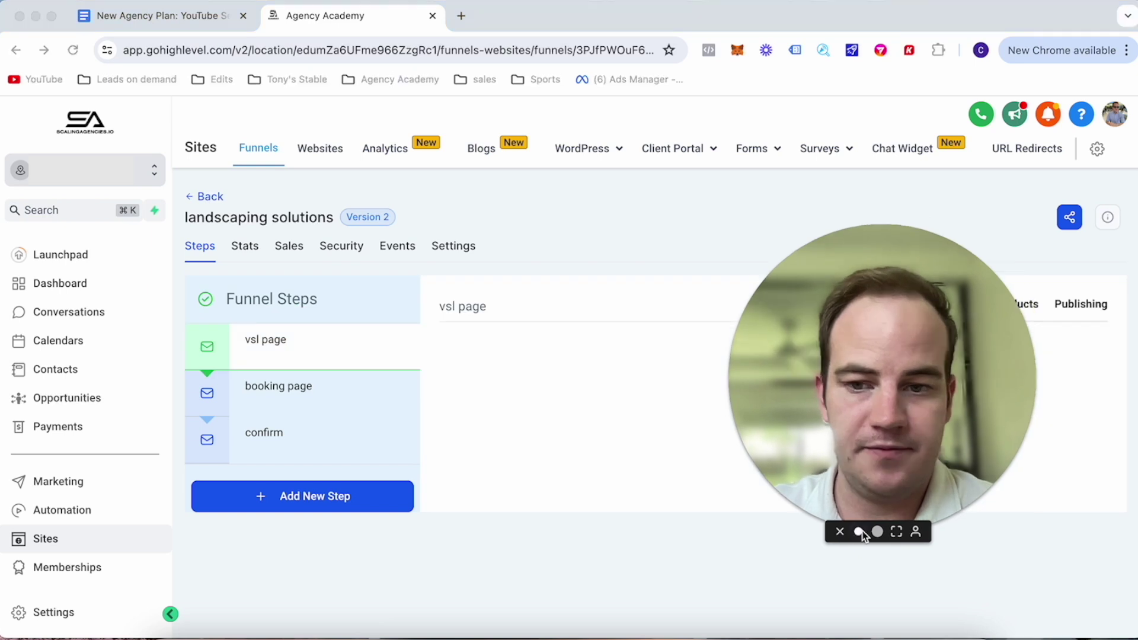
{"action": "left_click", "coordinate": [859, 532]}
{"action": "left_click_drag", "start_coordinate": [828, 500], "coordinate": [108, 208]}
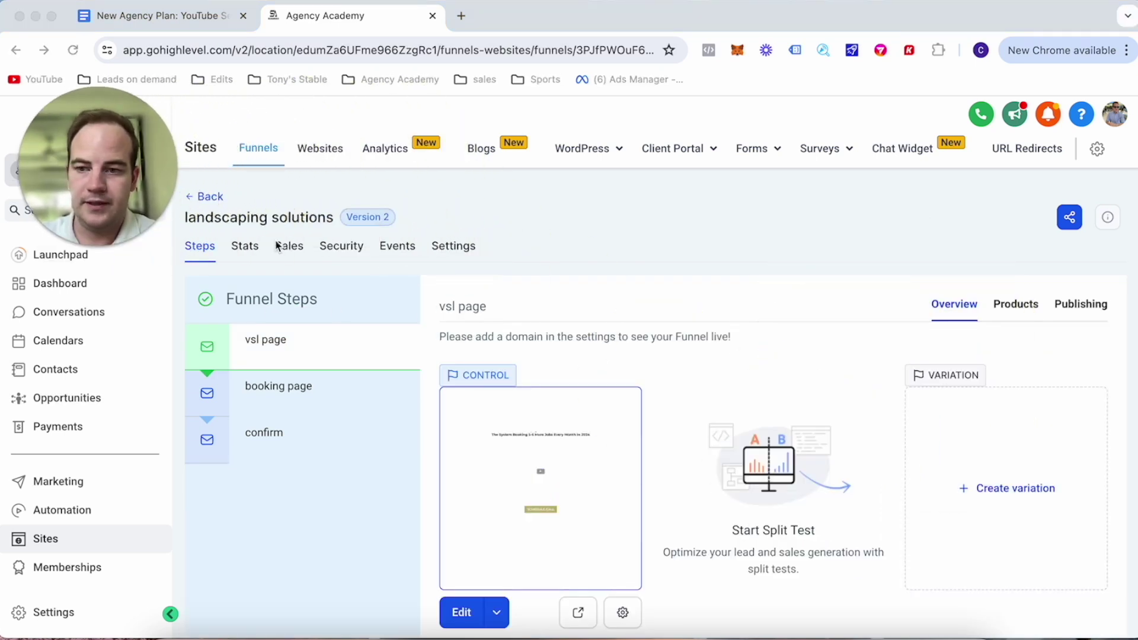
{"action": "left_click_drag", "start_coordinate": [154, 180], "coordinate": [117, 355]}
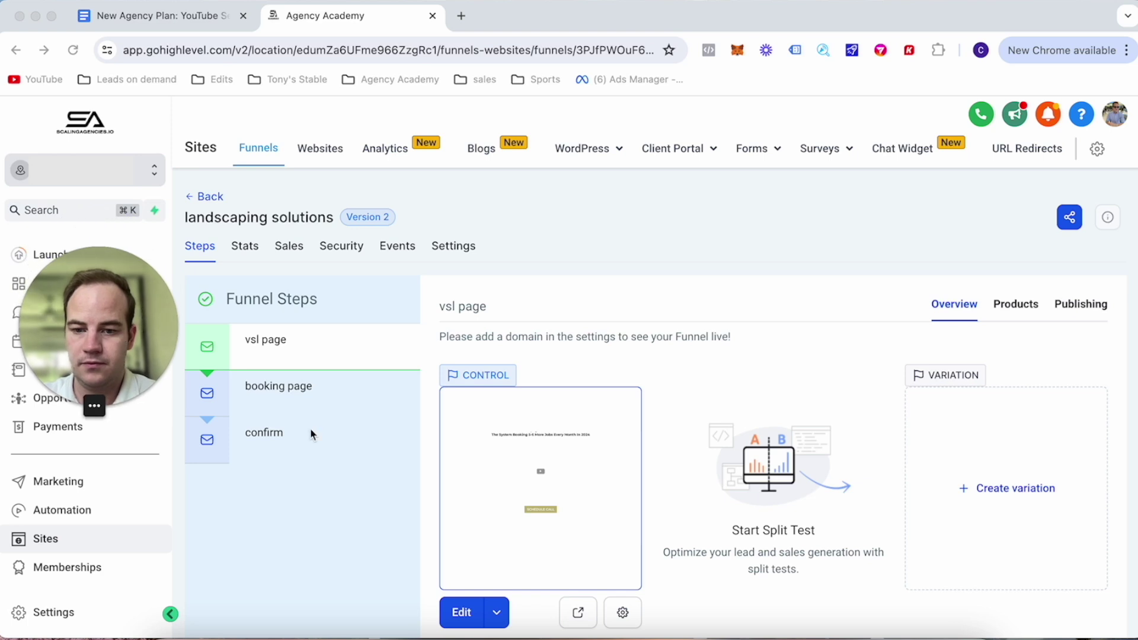
{"action": "left_click", "coordinate": [461, 612]}
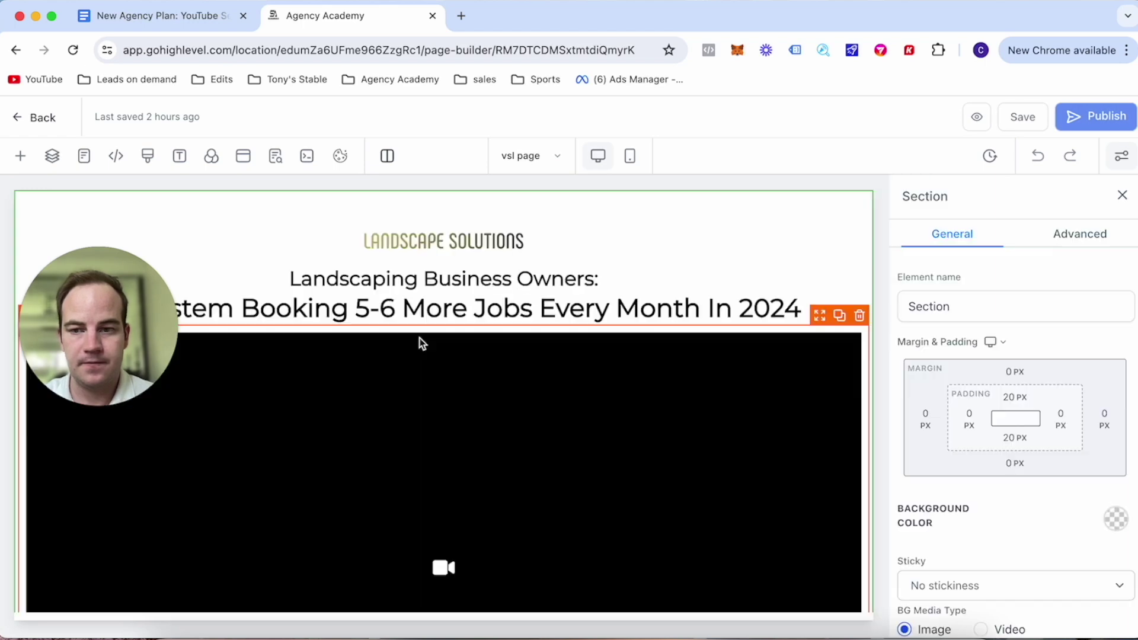
Open the settings of the video element below the headline and set its video type to Wistia.
{"action": "left_click_drag", "start_coordinate": [91, 399], "coordinate": [889, 240]}
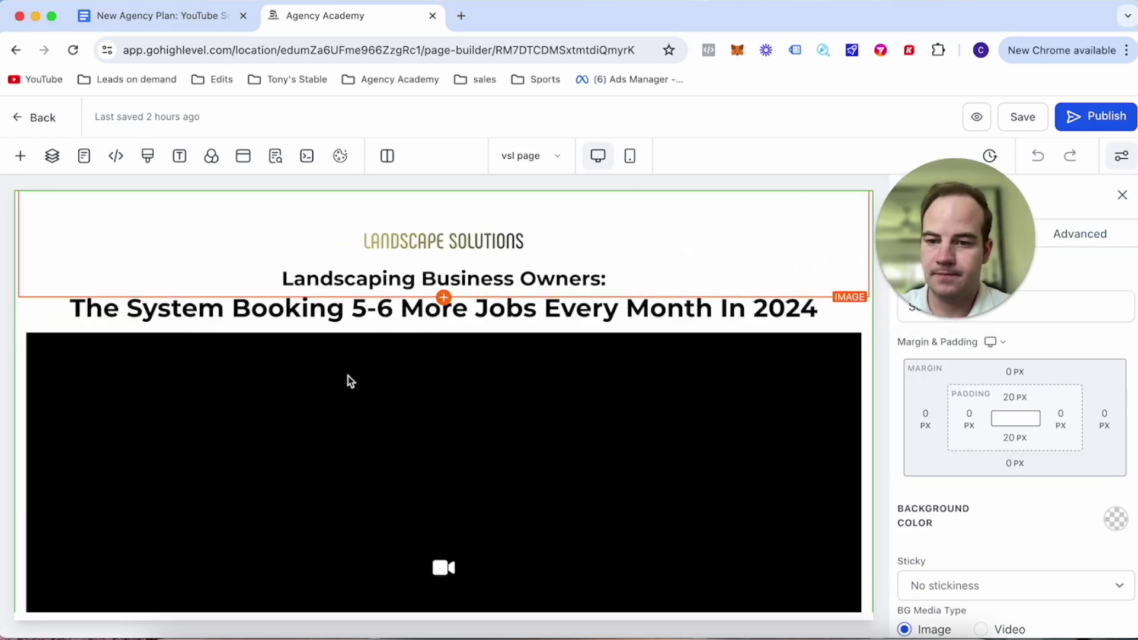
{"action": "left_click", "coordinate": [68, 316]}
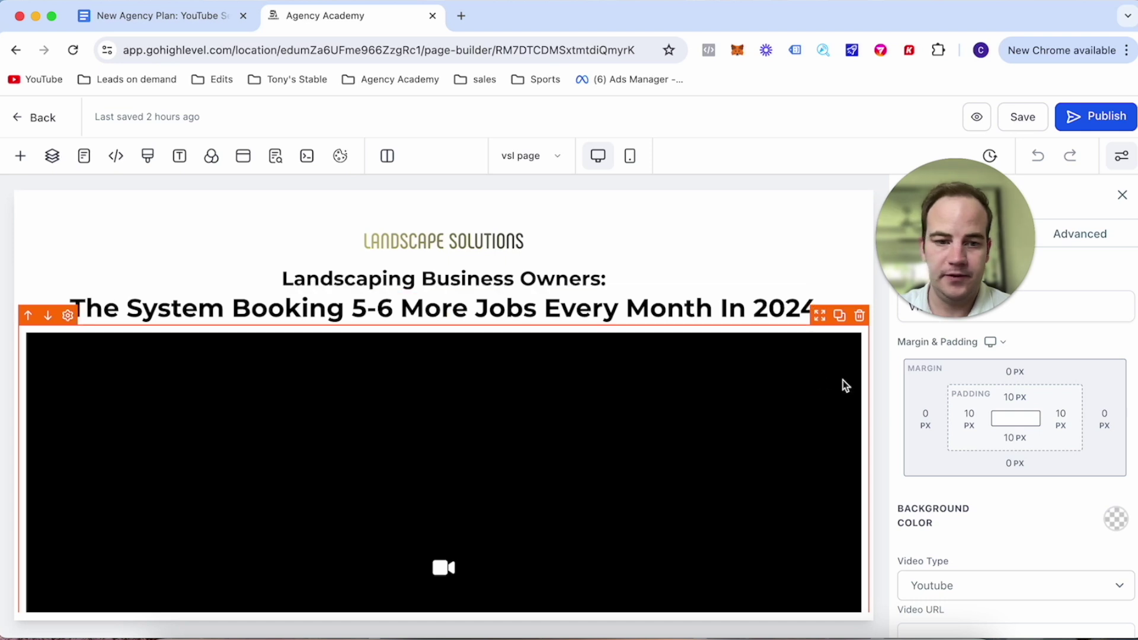
{"action": "left_click_drag", "start_coordinate": [959, 255], "coordinate": [650, 265]}
{"action": "scroll", "coordinate": [1032, 471], "scroll_direction": "down", "scroll_amount": 3}
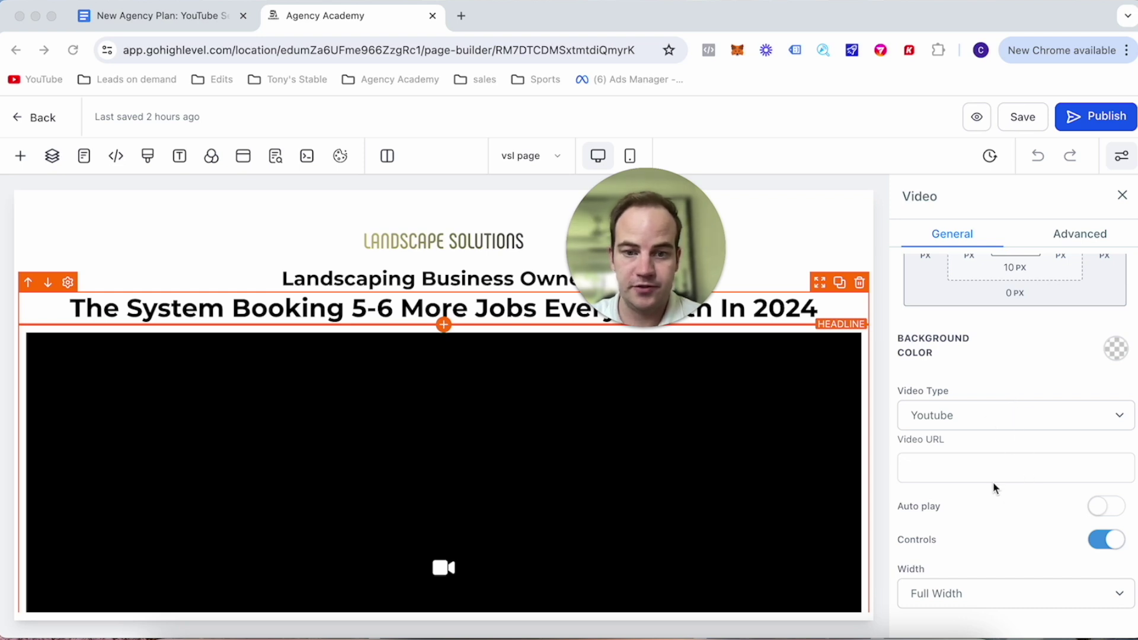
{"action": "left_click", "coordinate": [987, 415]}
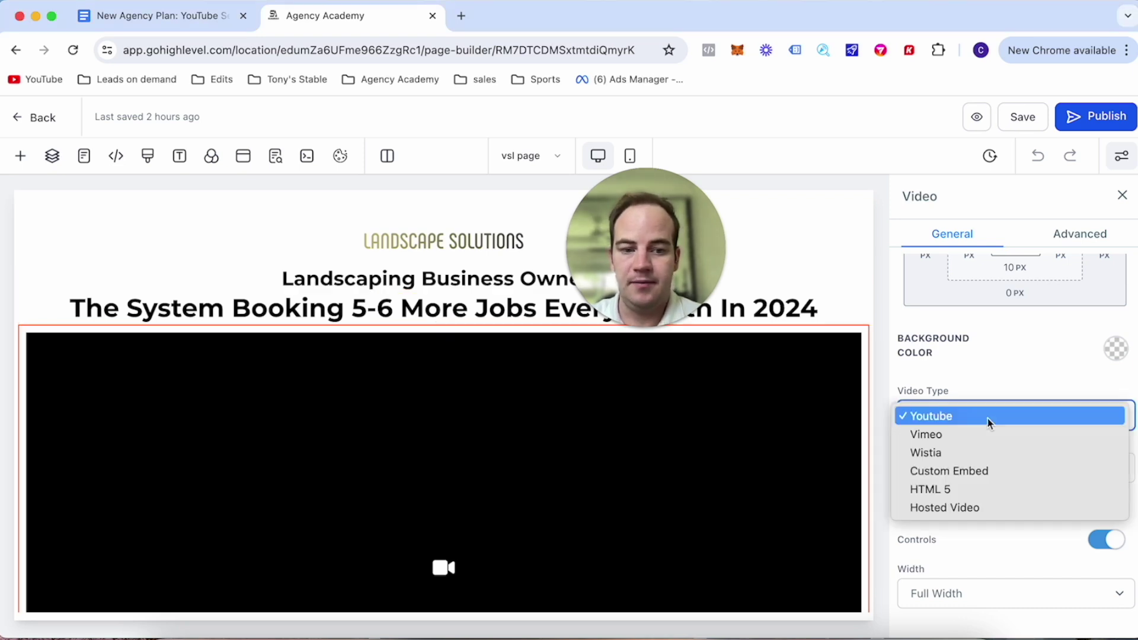
{"action": "left_click", "coordinate": [988, 453]}
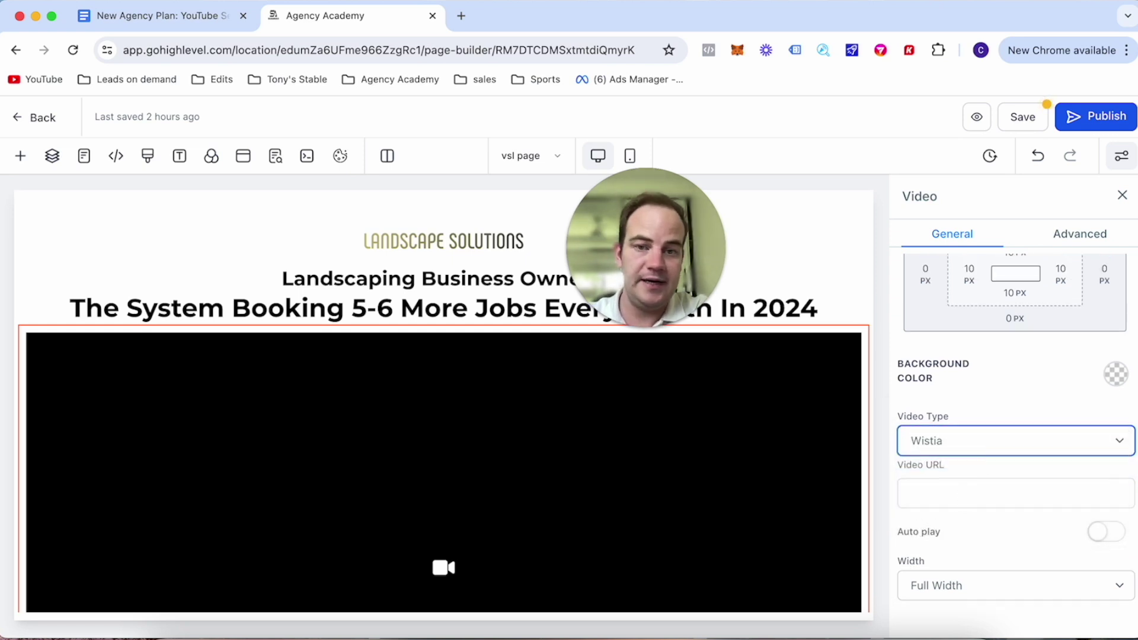
Find Wistia through a web search in a new tab and open the project folder in its content library.
{"action": "left_click", "coordinate": [462, 15]}
{"action": "type", "text": "w"}
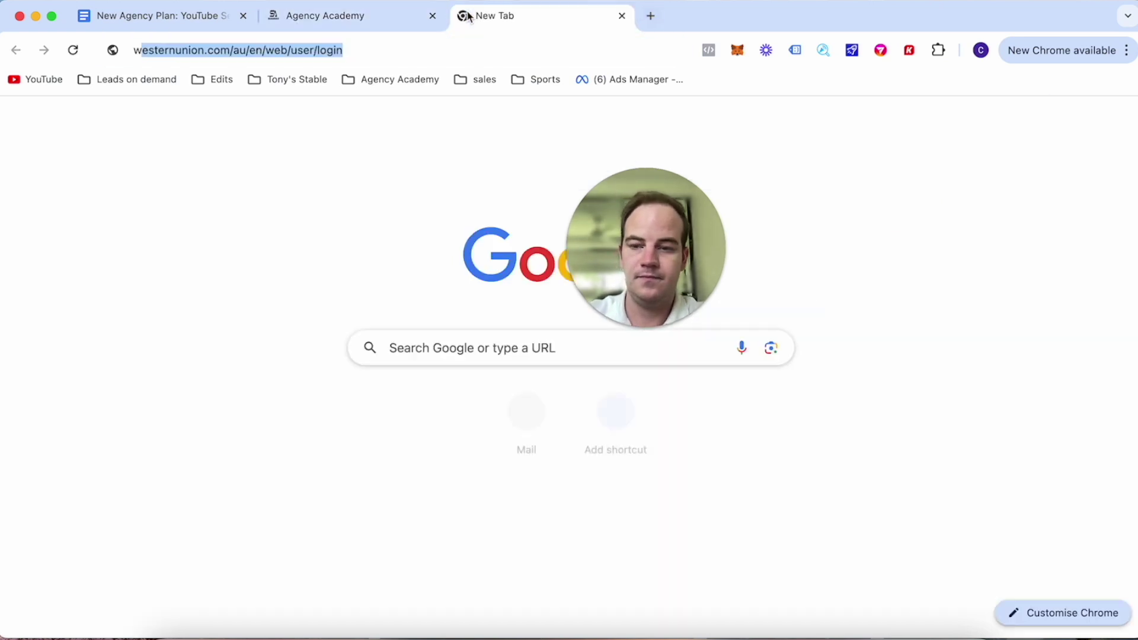
{"action": "type", "text": "ist"}
{"action": "key", "text": "Return"}
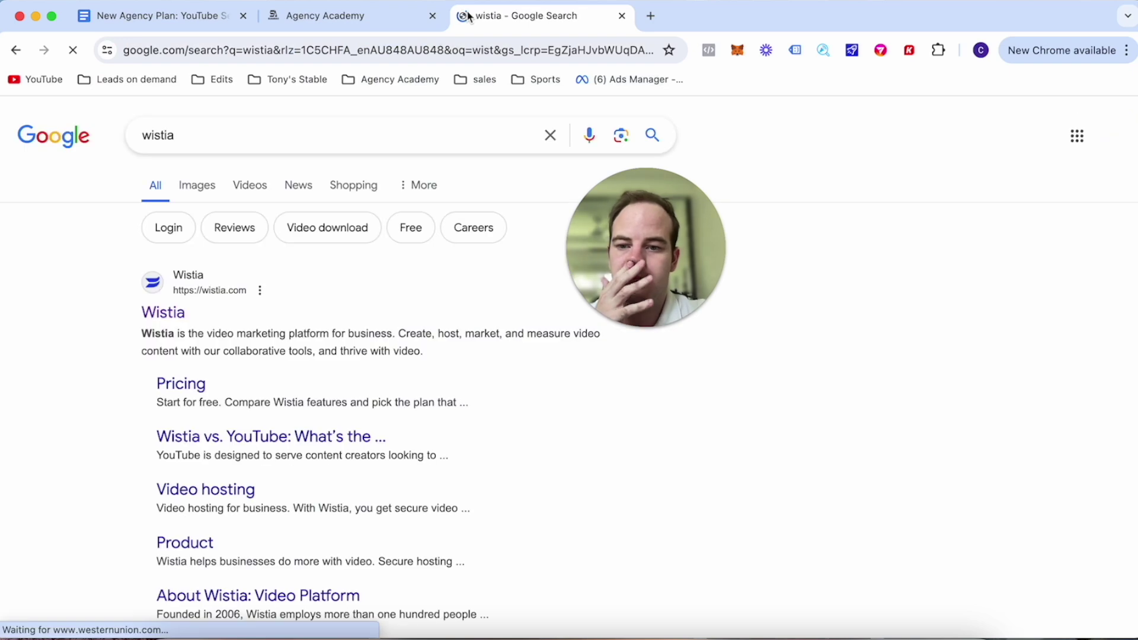
{"action": "left_click", "coordinate": [181, 312]}
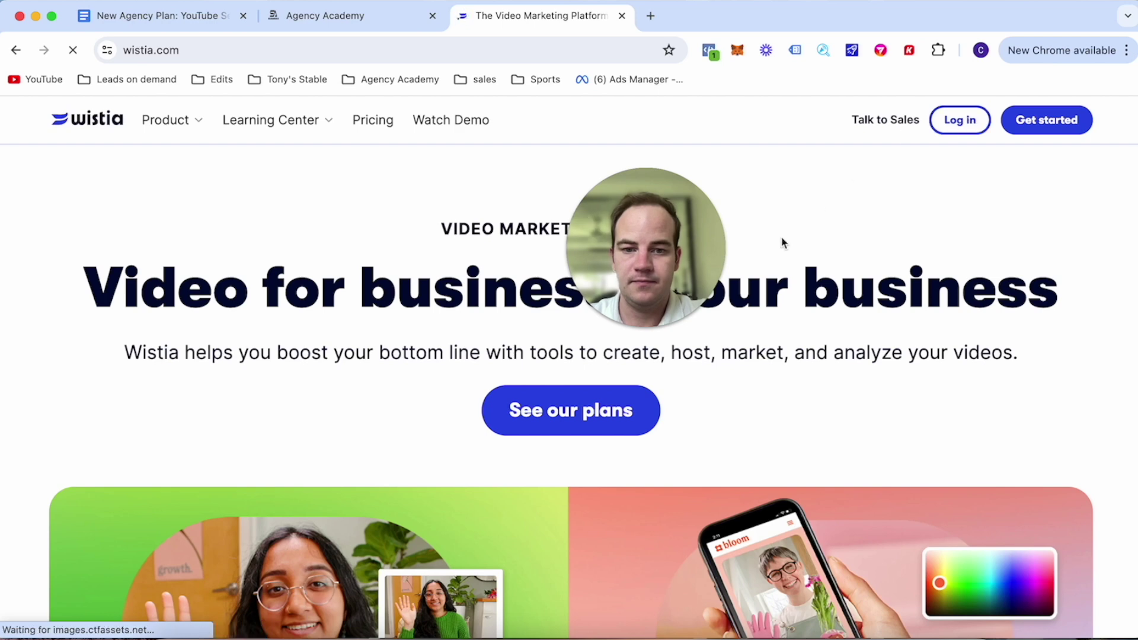
{"action": "mouse_move", "coordinate": [652, 277]}
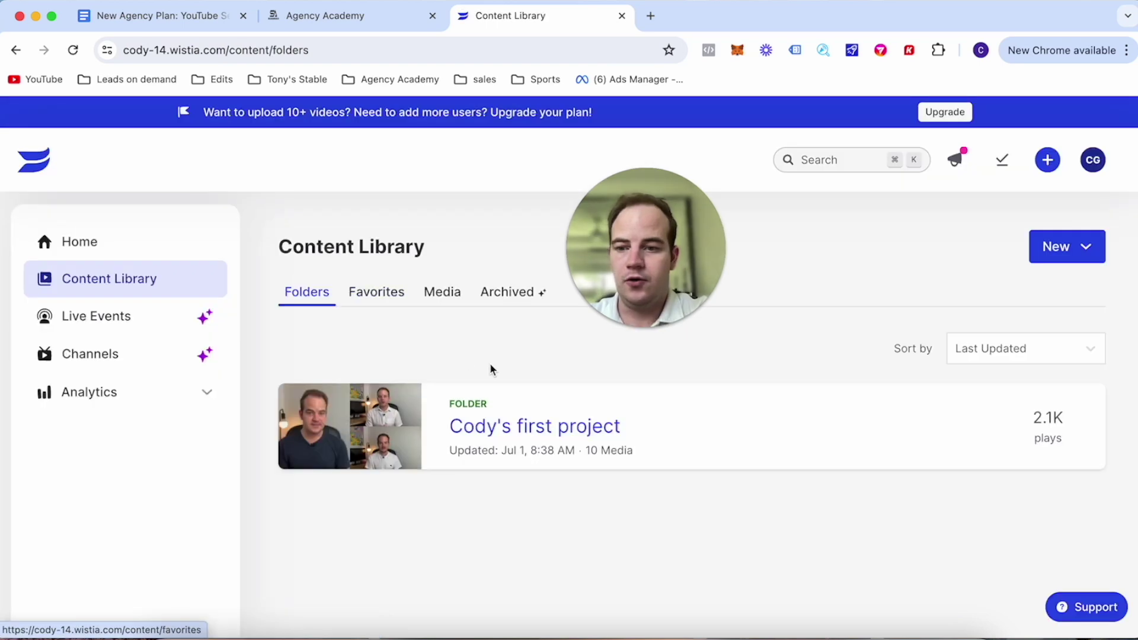
{"action": "left_click", "coordinate": [537, 427]}
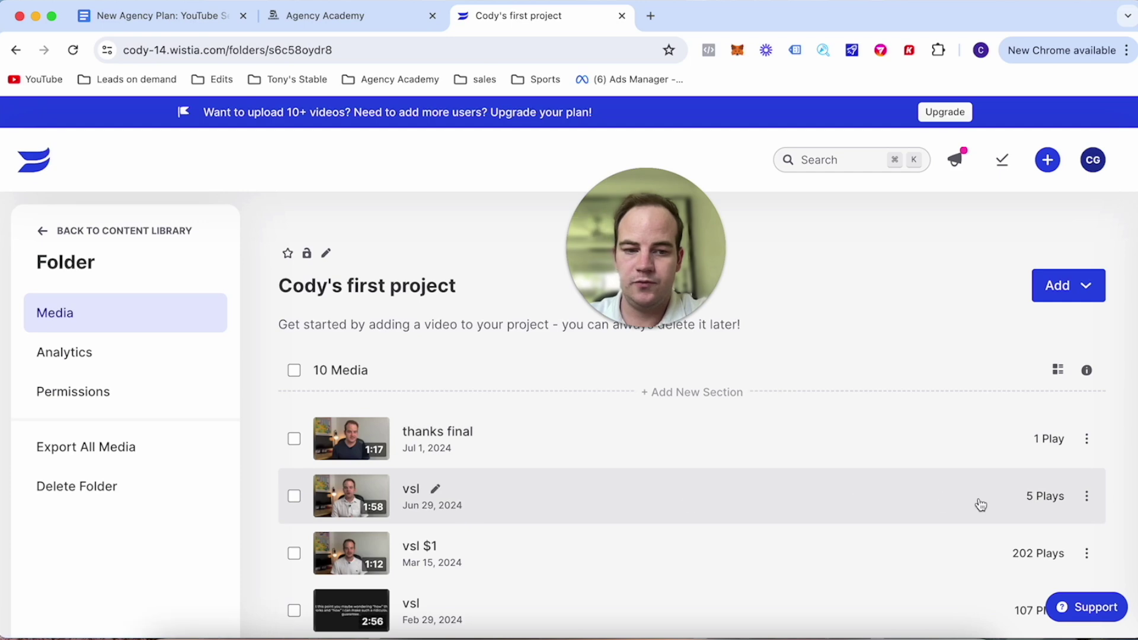
Copy the public share link of the vsl video dated Jun 29, 2024.
{"action": "left_click", "coordinate": [1086, 497]}
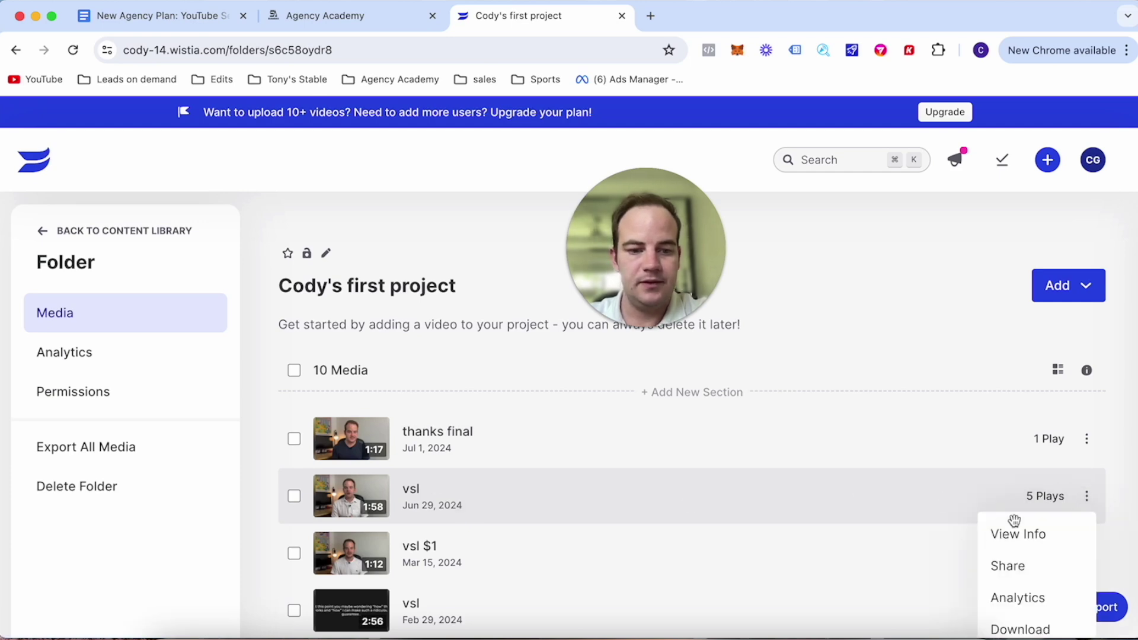
{"action": "left_click", "coordinate": [1021, 565]}
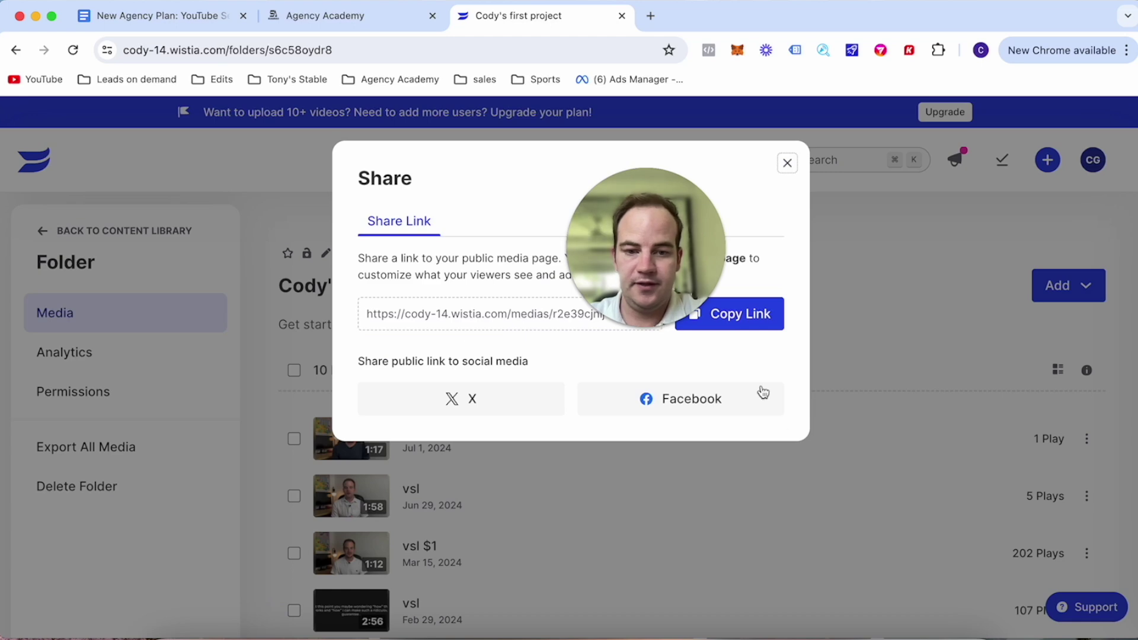
{"action": "left_click", "coordinate": [753, 313]}
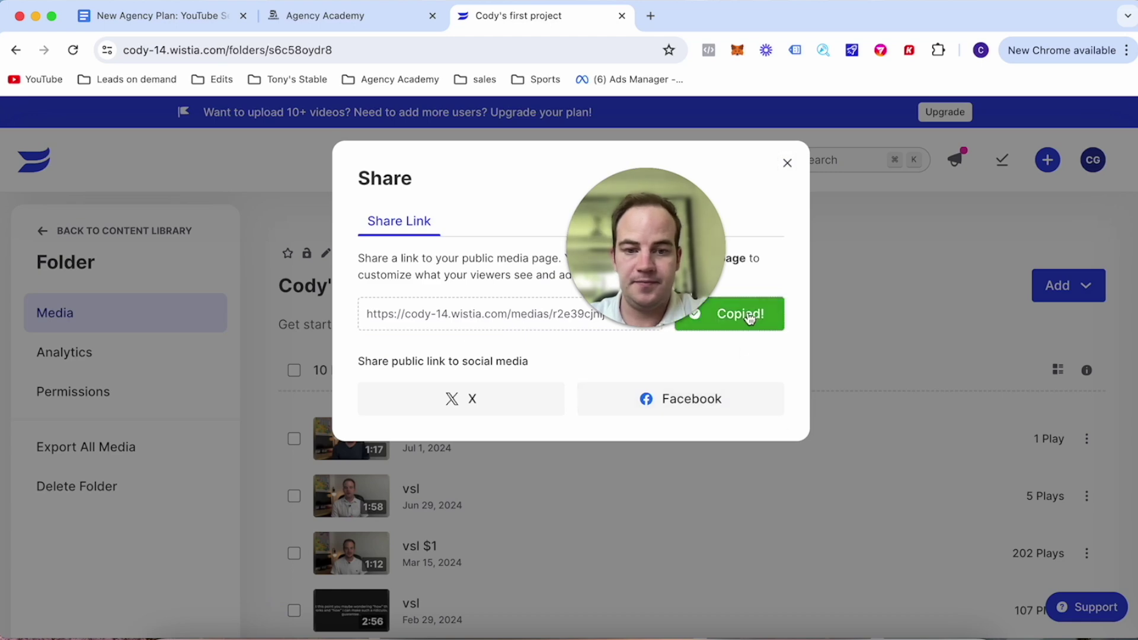
Return to the HighLevel page builder, paste the copied Wistia link as the video URL and save the vsl page.
{"action": "left_click", "coordinate": [320, 18]}
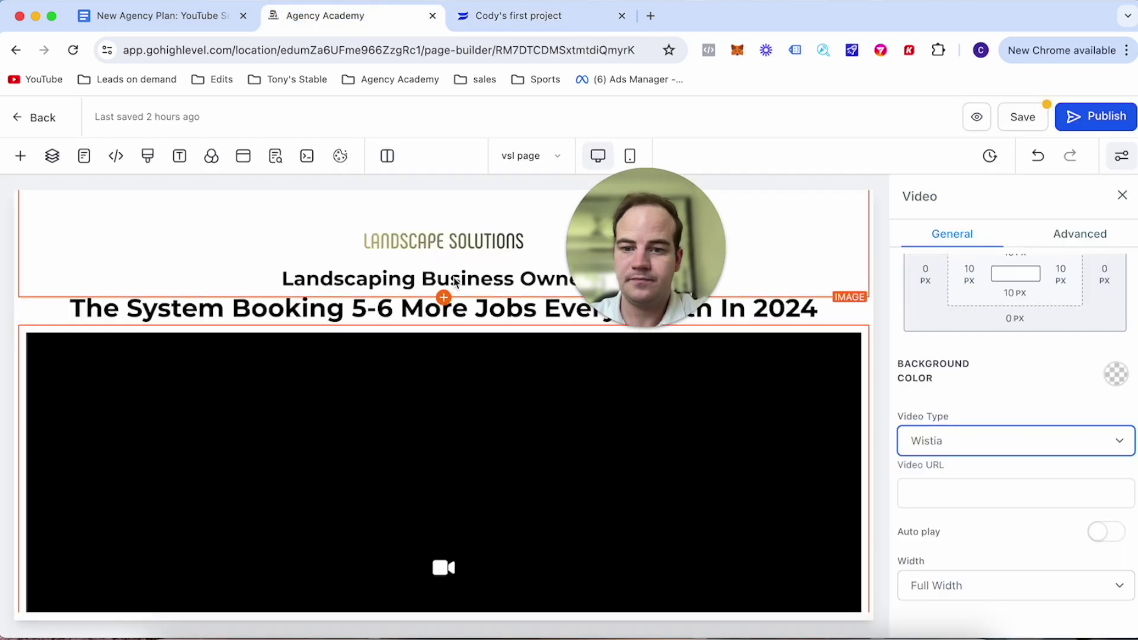
{"action": "left_click", "coordinate": [971, 490]}
{"action": "right_click", "coordinate": [971, 491]}
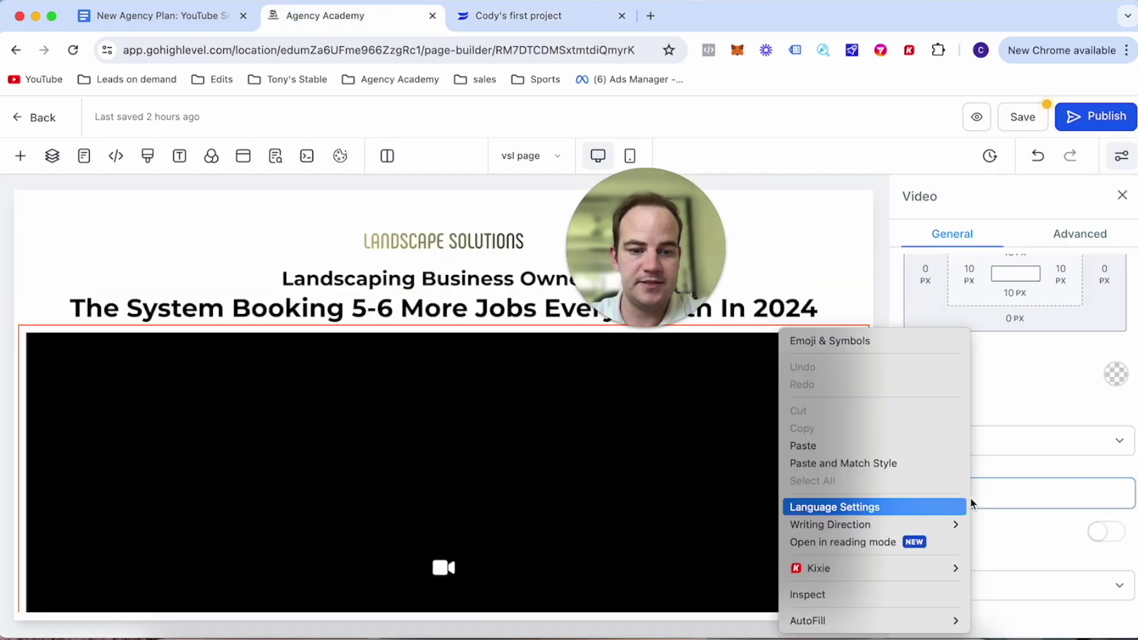
{"action": "left_click", "coordinate": [862, 451]}
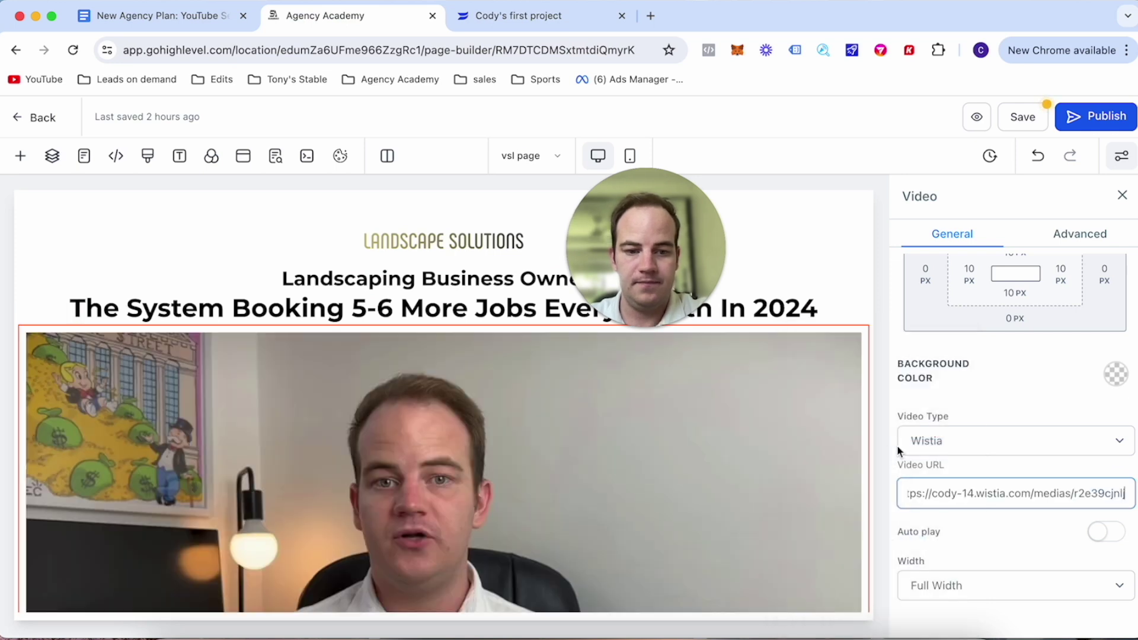
{"action": "left_click", "coordinate": [894, 445]}
{"action": "left_click", "coordinate": [1015, 118]}
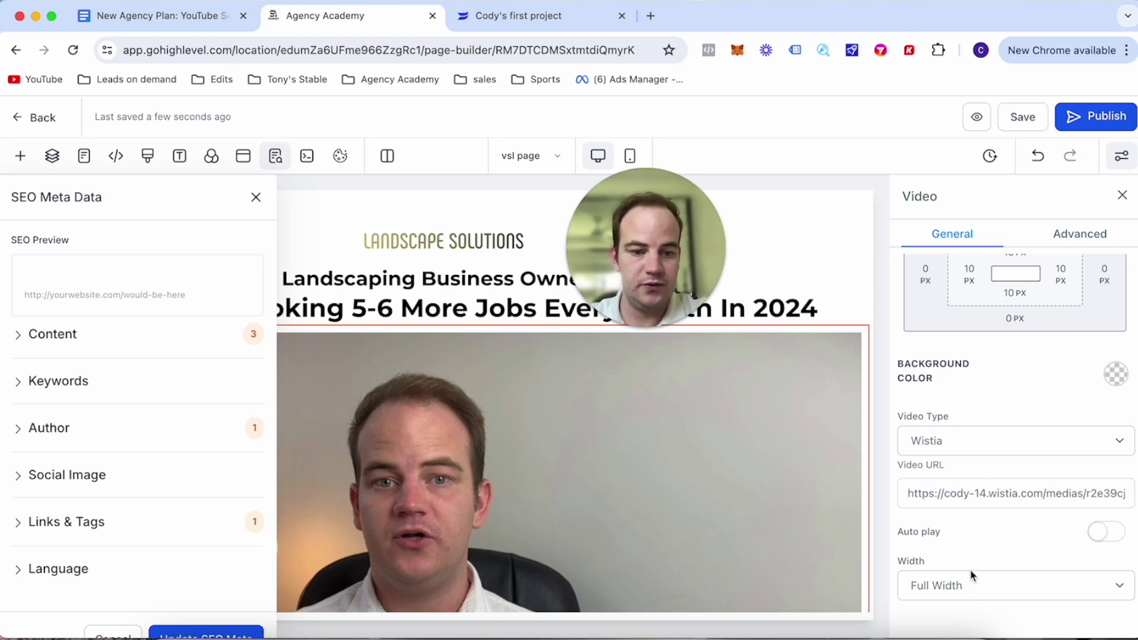
Turn on auto play for the Wistia video and save the page again.
{"action": "left_click", "coordinate": [1101, 534]}
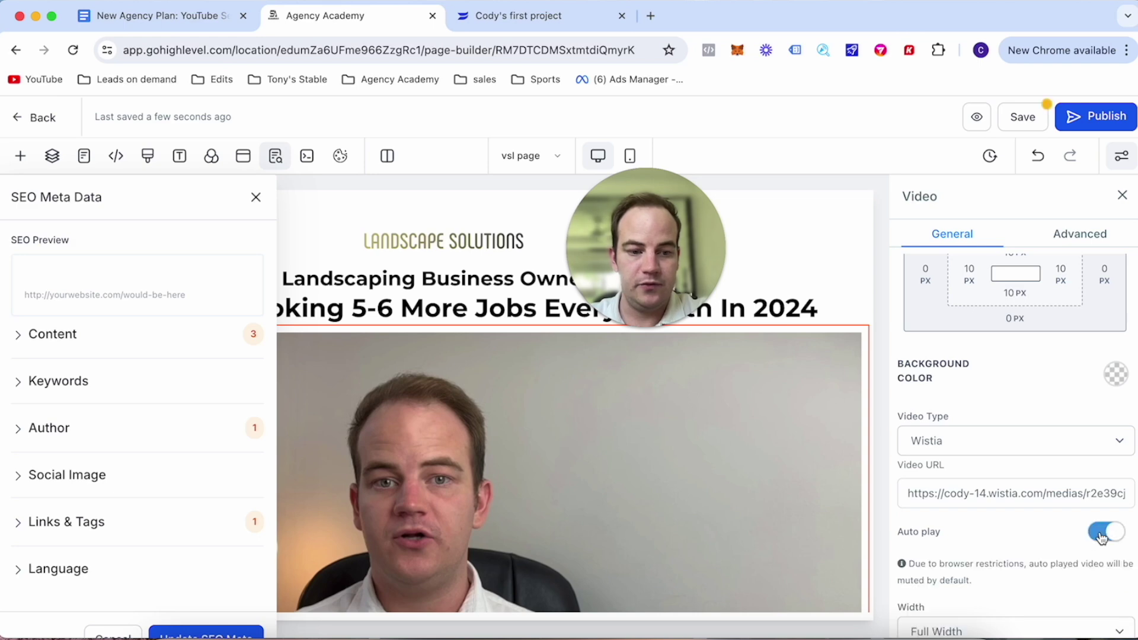
{"action": "scroll", "coordinate": [946, 482], "scroll_direction": "down", "scroll_amount": 1}
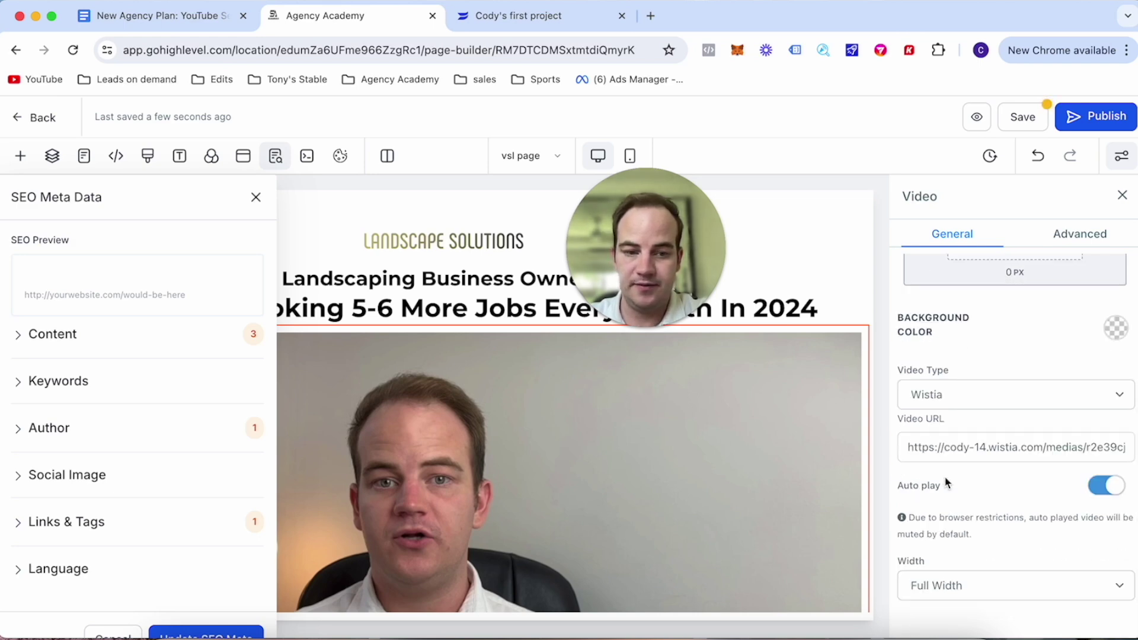
{"action": "left_click", "coordinate": [1027, 118]}
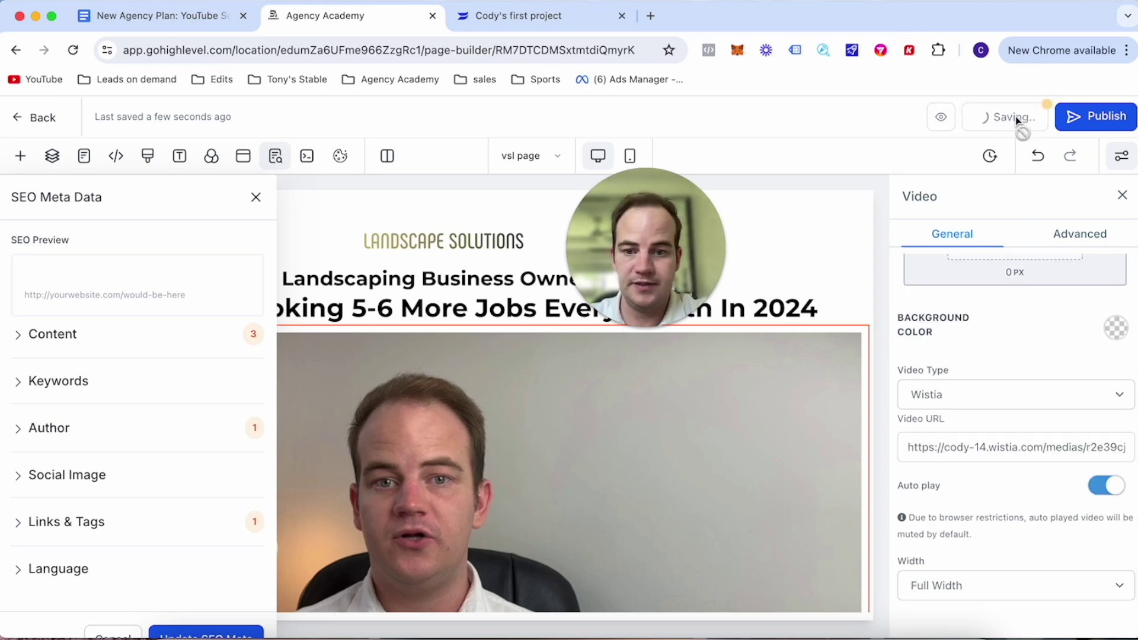
{"action": "left_click_drag", "start_coordinate": [676, 259], "coordinate": [1009, 261]}
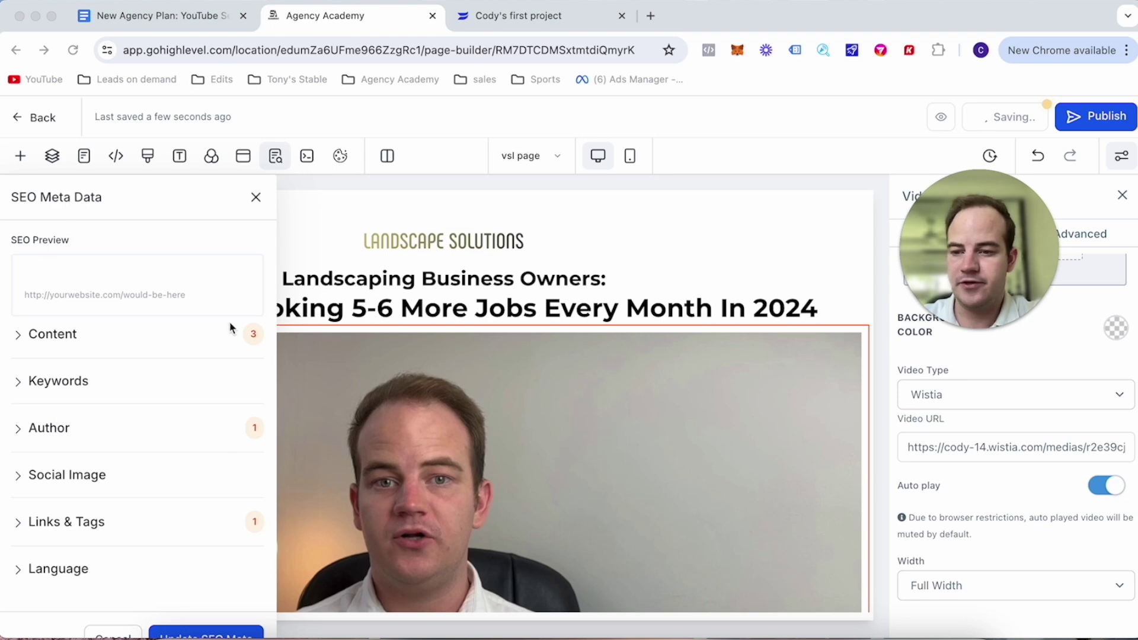
Close the SEO Meta Data settings and leave the page builder for the funnel's step overview.
{"action": "left_click", "coordinate": [259, 198]}
{"action": "left_click", "coordinate": [260, 198]}
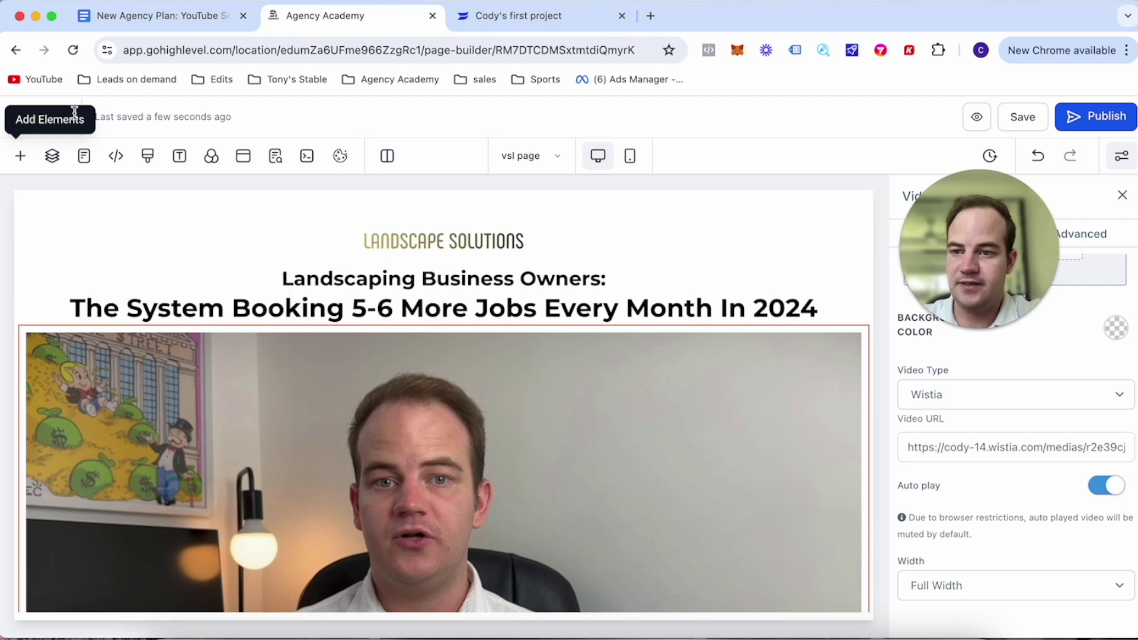
{"action": "left_click", "coordinate": [25, 120]}
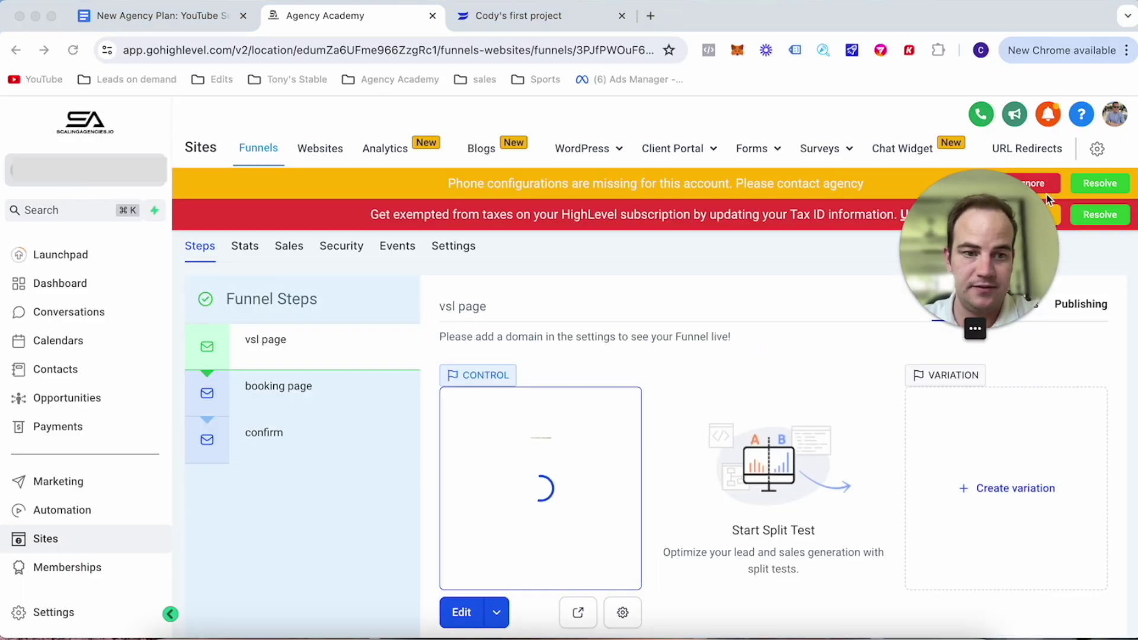
{"action": "left_click_drag", "start_coordinate": [950, 223], "coordinate": [763, 223]}
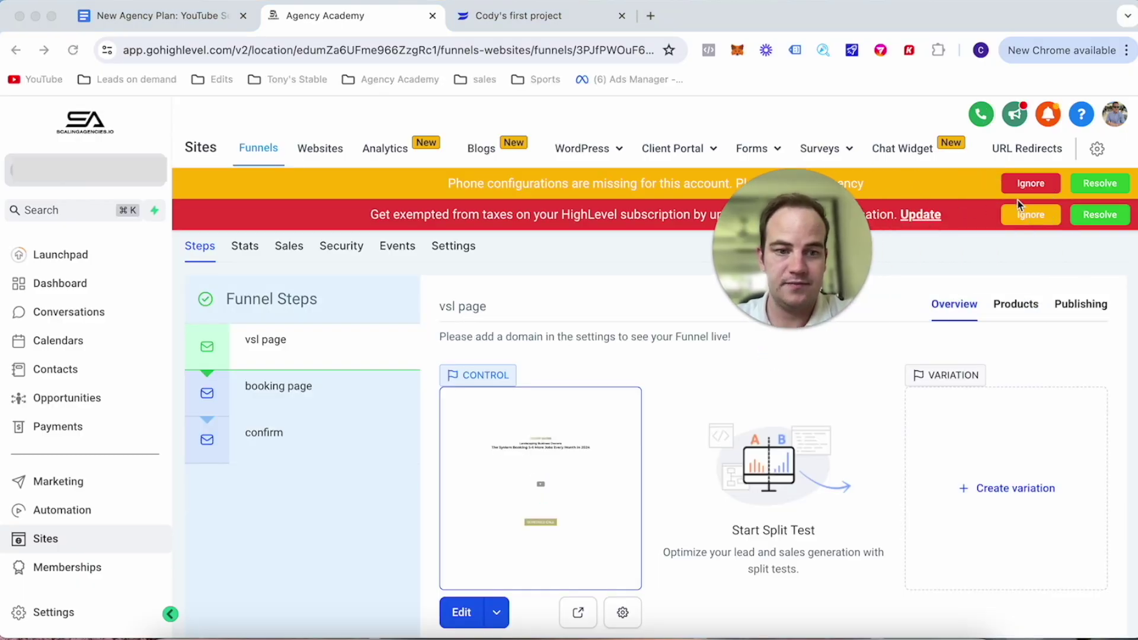
Dismiss the phone configuration and tax exemption notices above the funnel.
{"action": "left_click", "coordinate": [1031, 186]}
{"action": "left_click", "coordinate": [1032, 186]}
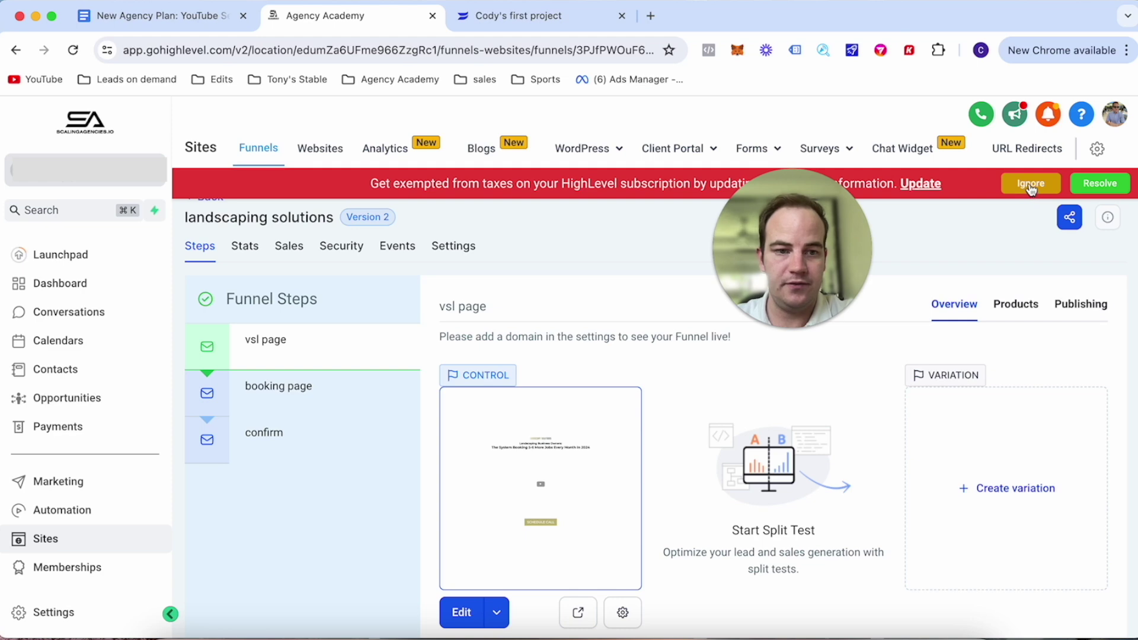
{"action": "left_click", "coordinate": [1031, 185]}
Preview the vsl page, play its embedded video to check it, and close the preview.
{"action": "left_click", "coordinate": [578, 613]}
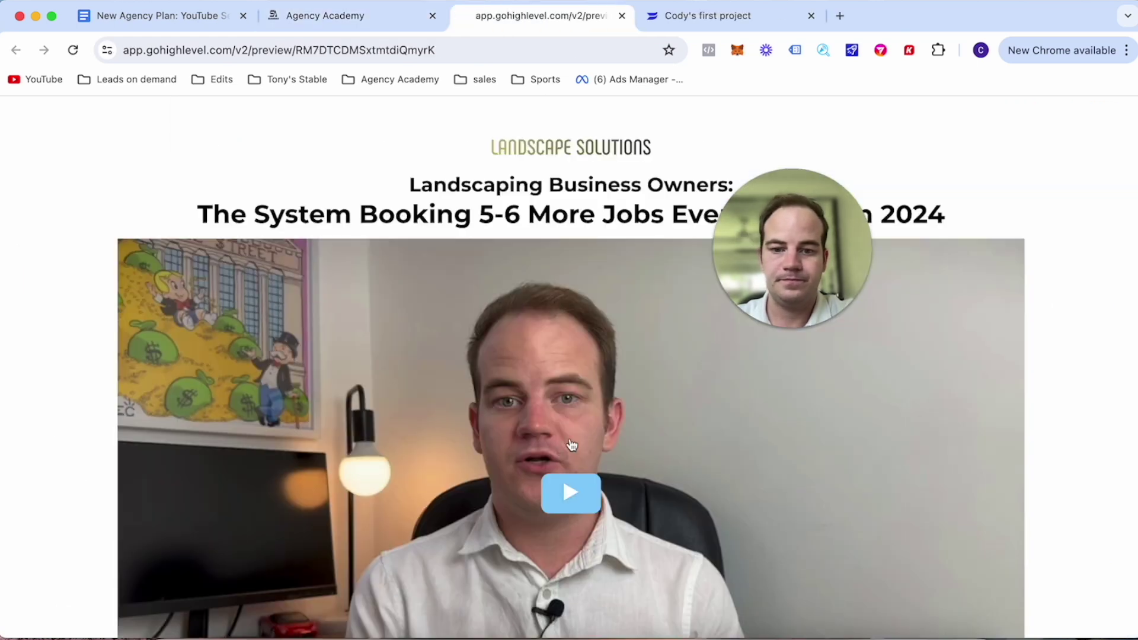
{"action": "scroll", "coordinate": [571, 445], "scroll_direction": "down", "scroll_amount": 5}
{"action": "scroll", "coordinate": [570, 443], "scroll_direction": "up", "scroll_amount": 3}
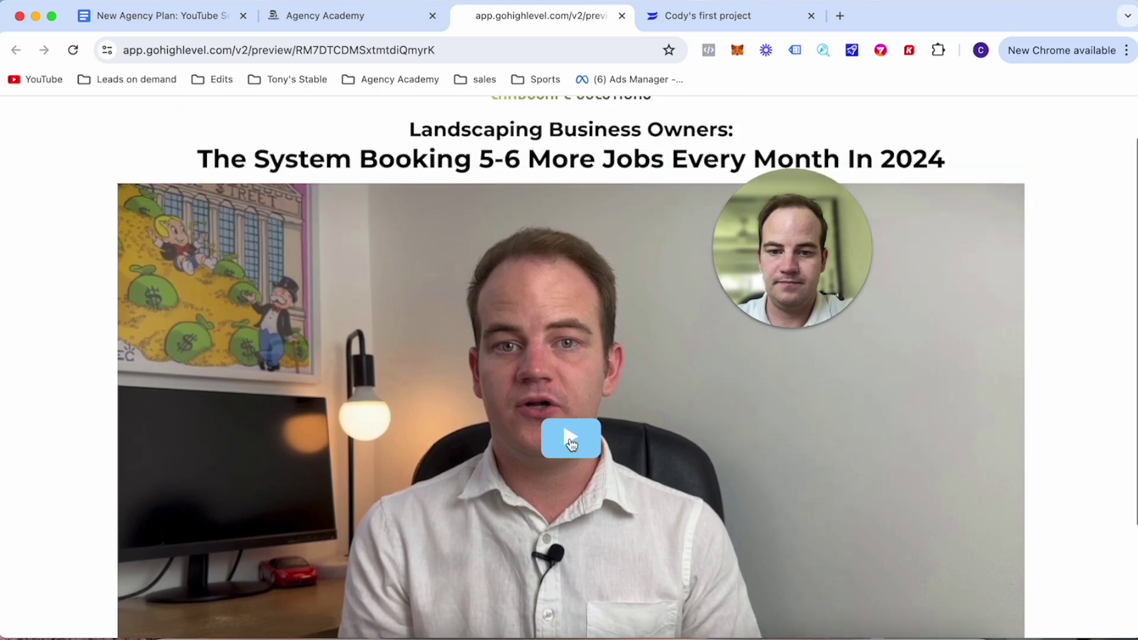
{"action": "left_click", "coordinate": [570, 439]}
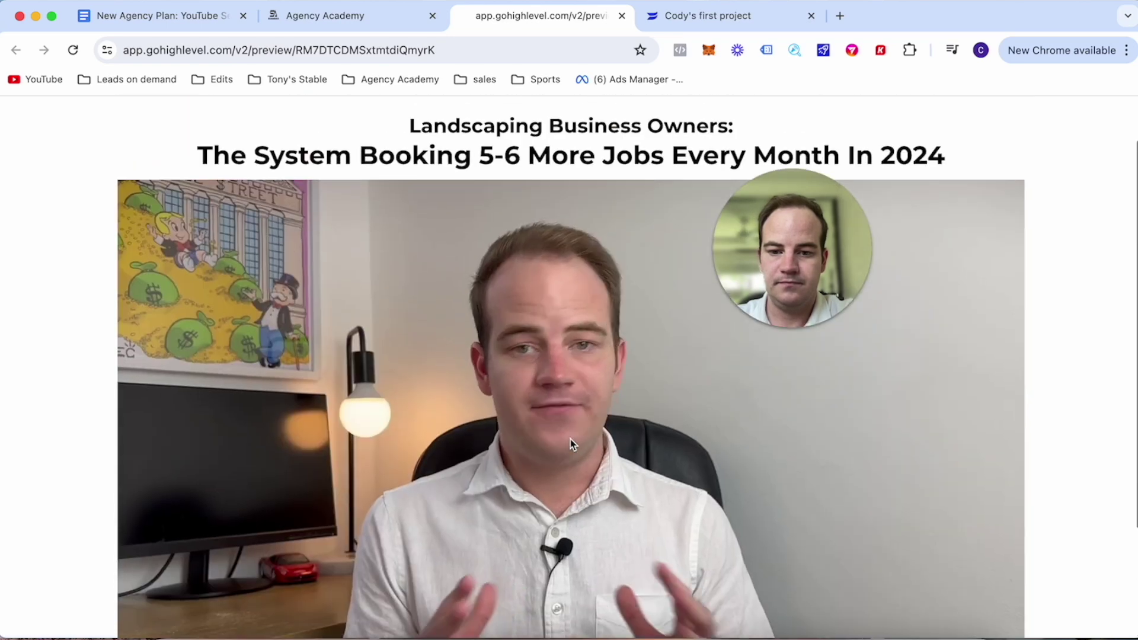
{"action": "scroll", "coordinate": [572, 438], "scroll_direction": "up", "scroll_amount": 2}
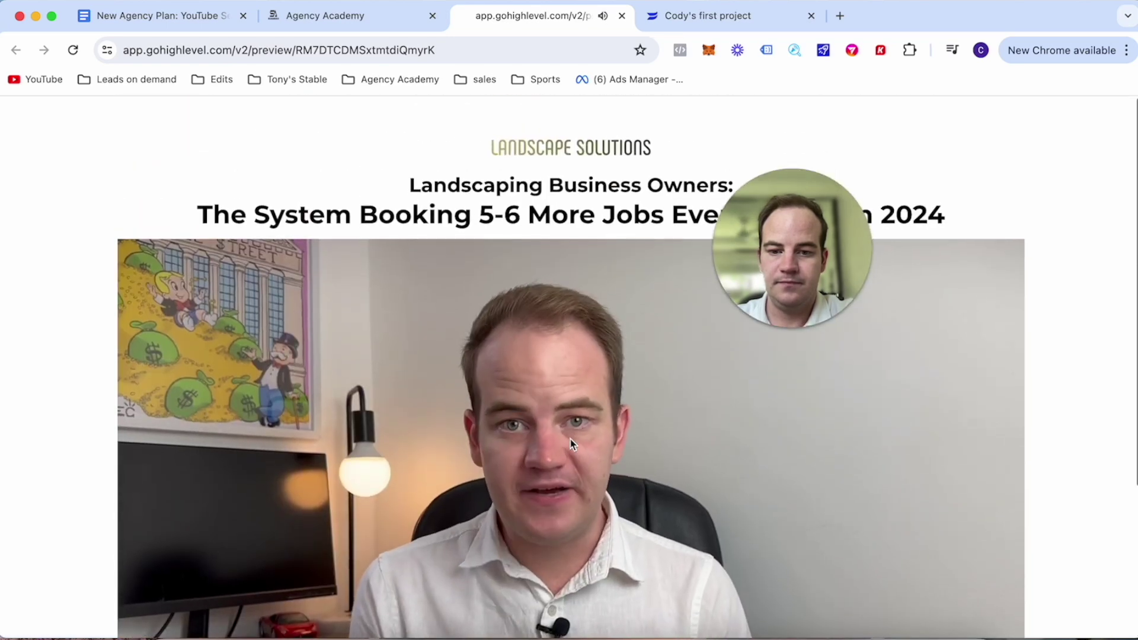
{"action": "left_click", "coordinate": [622, 16]}
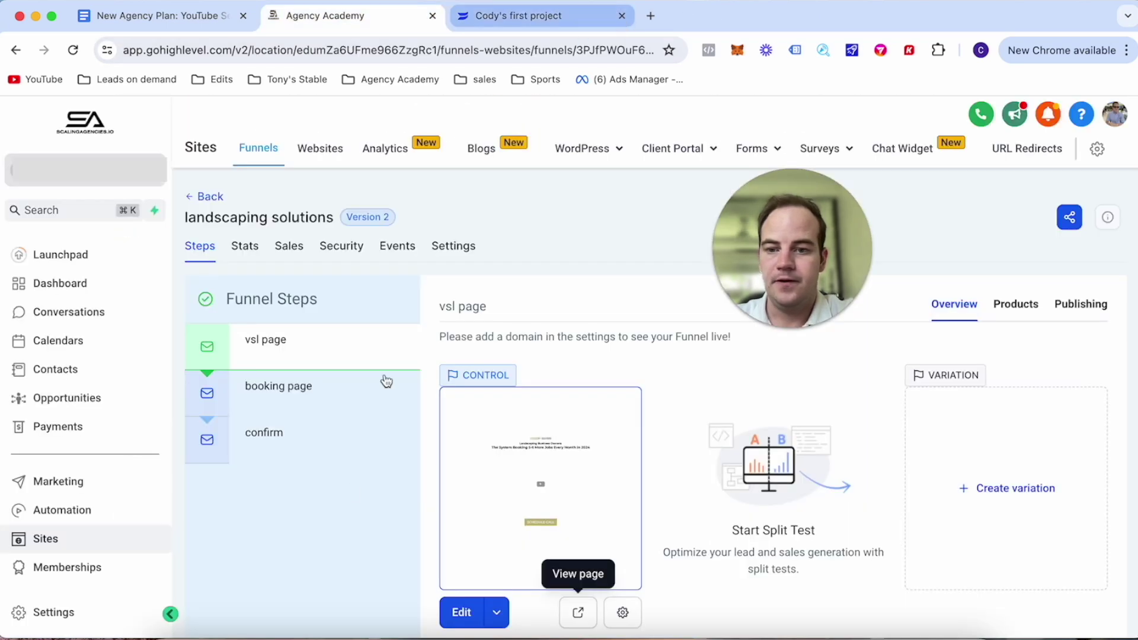
Open the confirm page for editing, and switch to Wistia to copy the share link of the thanks final video.
{"action": "left_click", "coordinate": [297, 445]}
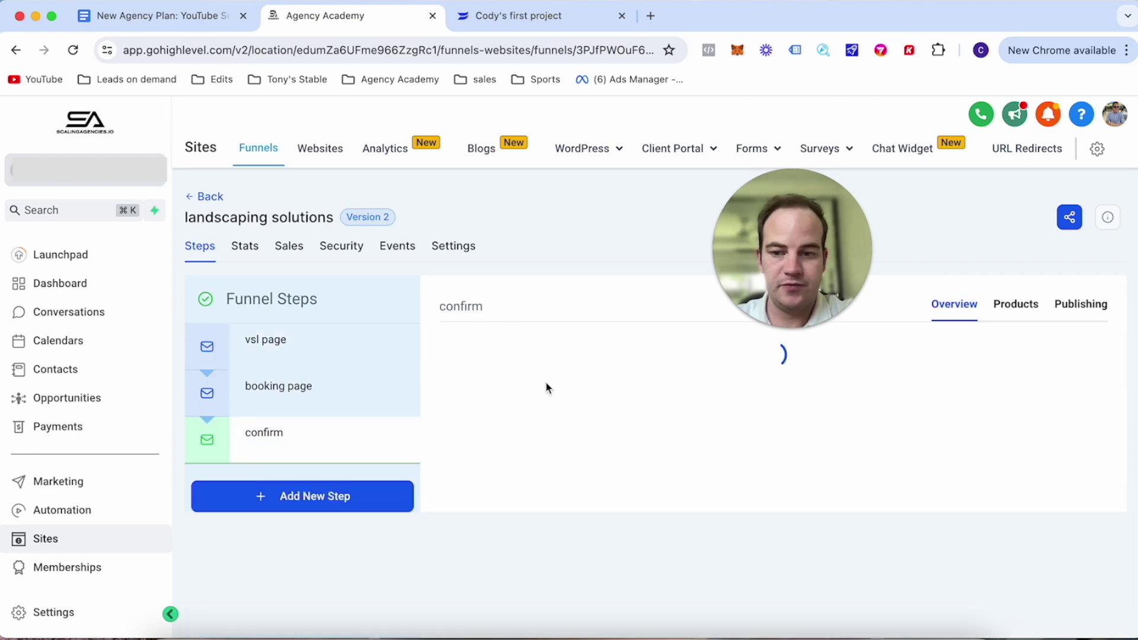
{"action": "left_click", "coordinate": [466, 616]}
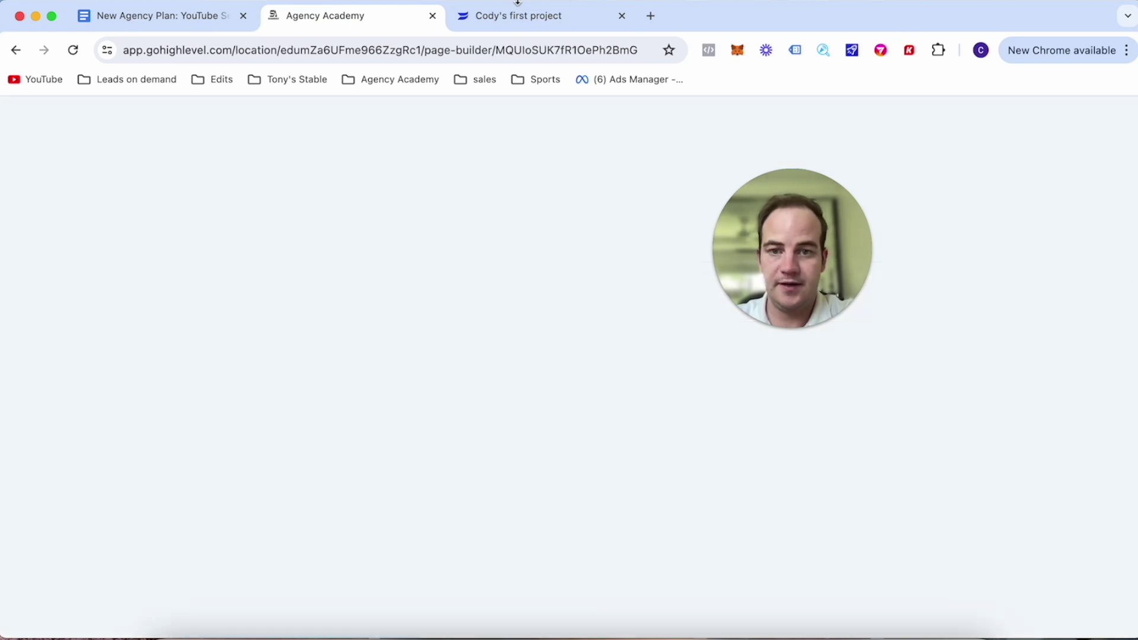
{"action": "left_click", "coordinate": [520, 16]}
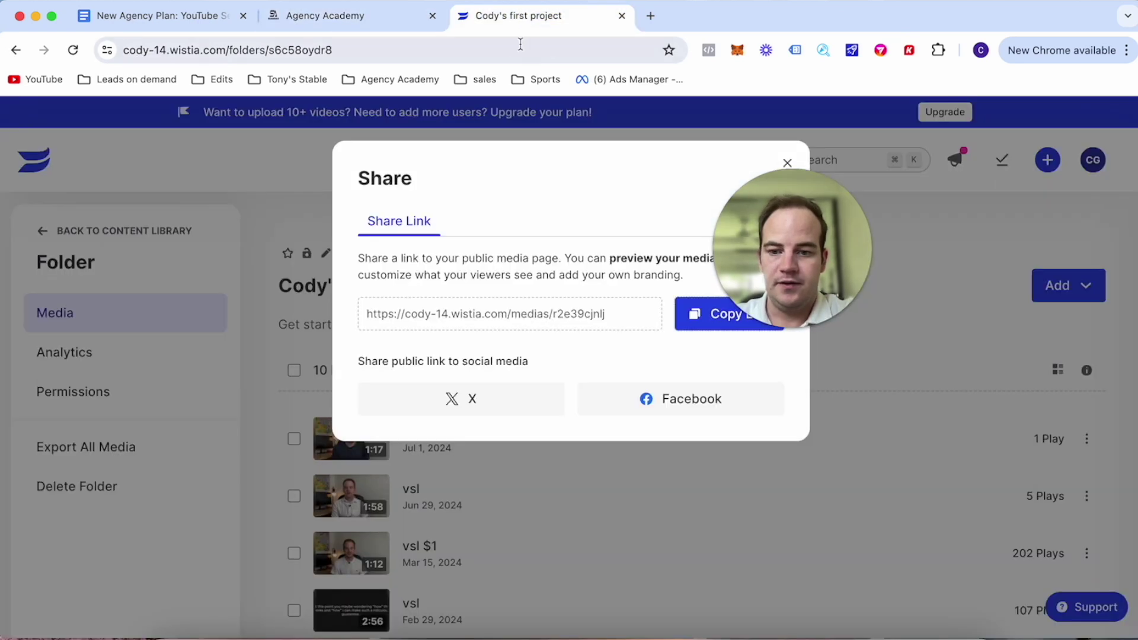
{"action": "left_click", "coordinate": [786, 162]}
{"action": "left_click", "coordinate": [1088, 441]}
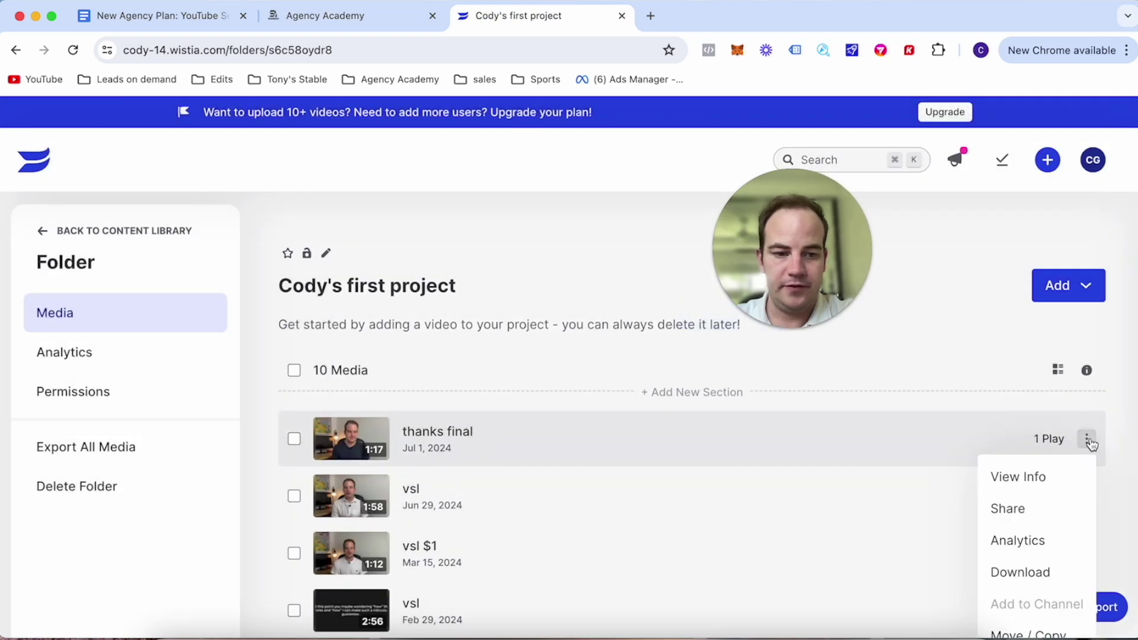
{"action": "left_click", "coordinate": [1008, 508]}
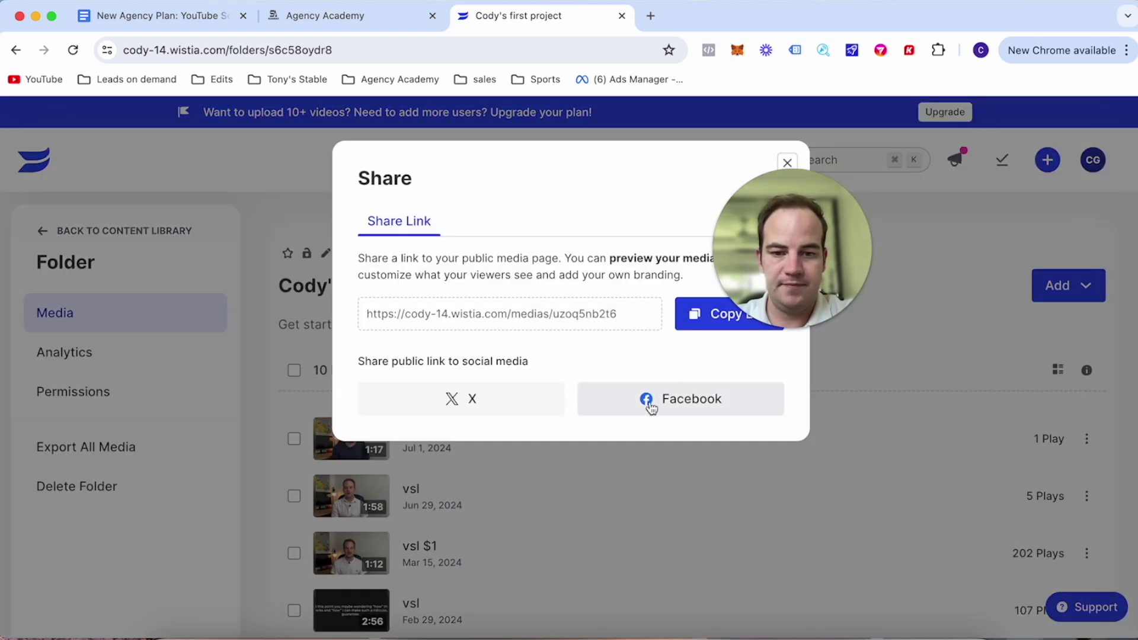
{"action": "left_click", "coordinate": [692, 323]}
Return to the HighLevel page builder, set the confirm page's video type to Wistia and paste the copied link as its video URL.
{"action": "left_click", "coordinate": [343, 16]}
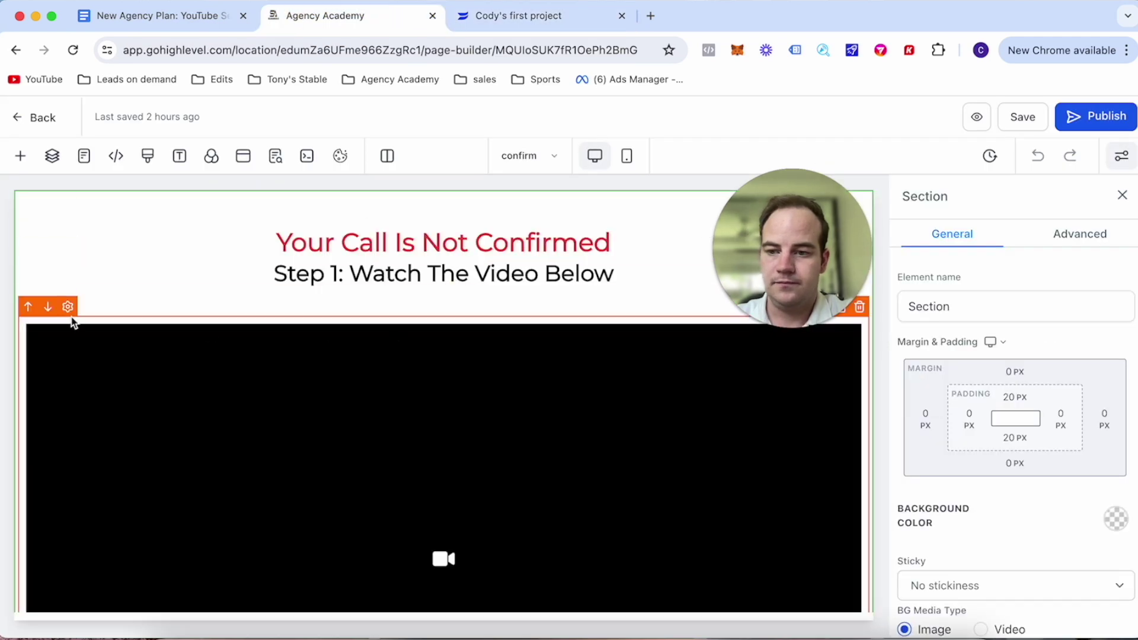
{"action": "left_click", "coordinate": [70, 317]}
{"action": "scroll", "coordinate": [966, 500], "scroll_direction": "down", "scroll_amount": 3}
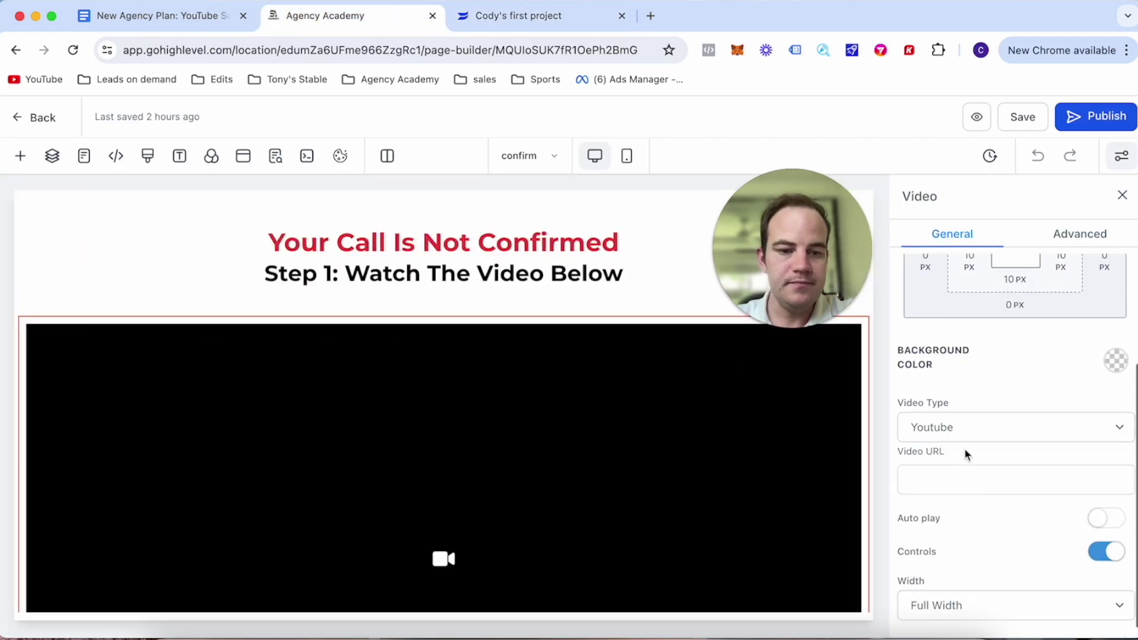
{"action": "left_click", "coordinate": [965, 435]}
{"action": "left_click", "coordinate": [969, 464]}
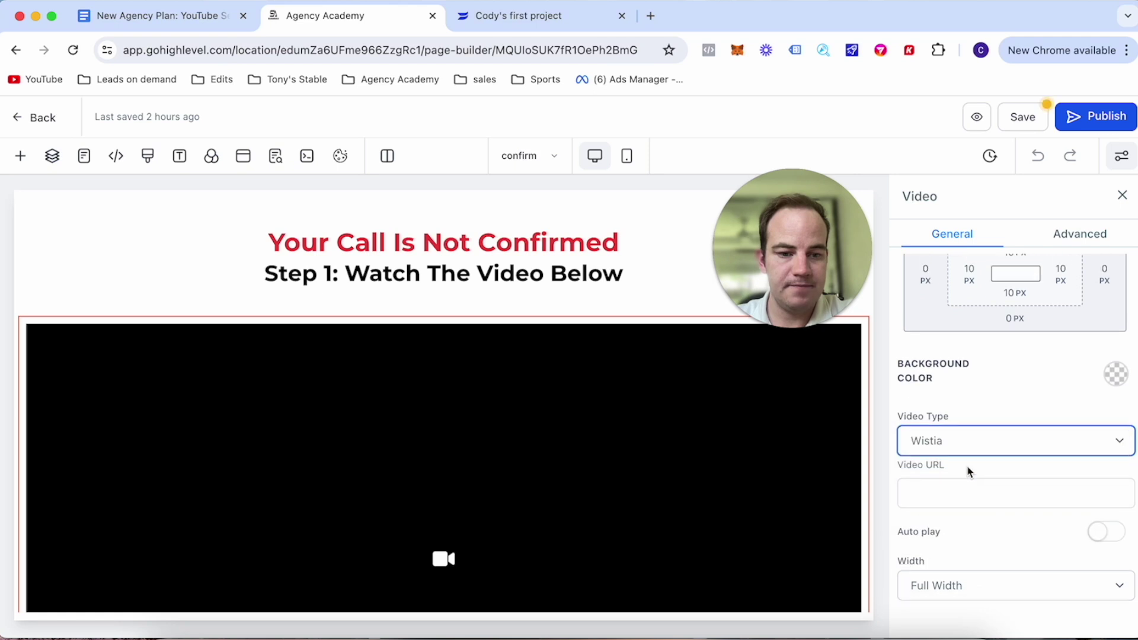
{"action": "left_click", "coordinate": [977, 485]}
{"action": "right_click", "coordinate": [979, 494]}
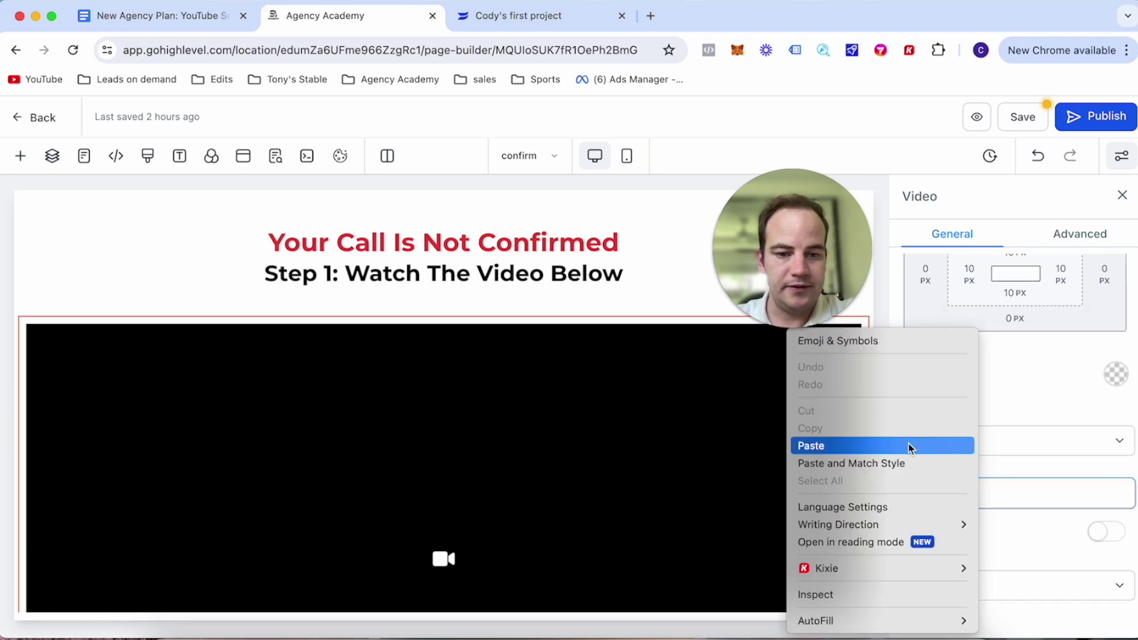
{"action": "left_click", "coordinate": [955, 446]}
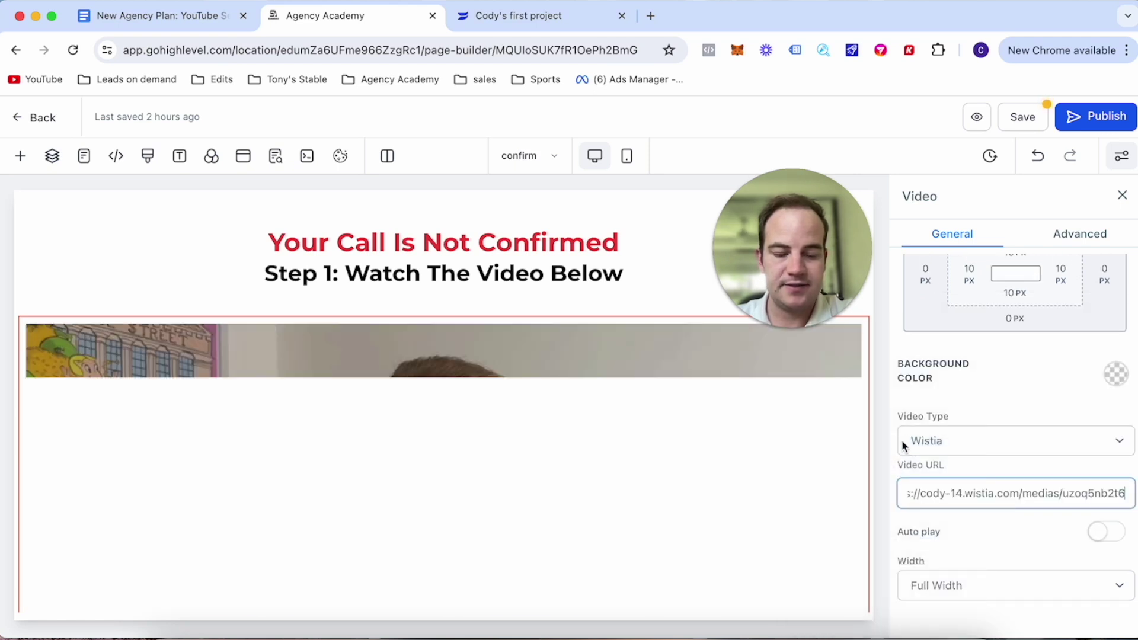
{"action": "left_click", "coordinate": [891, 438]}
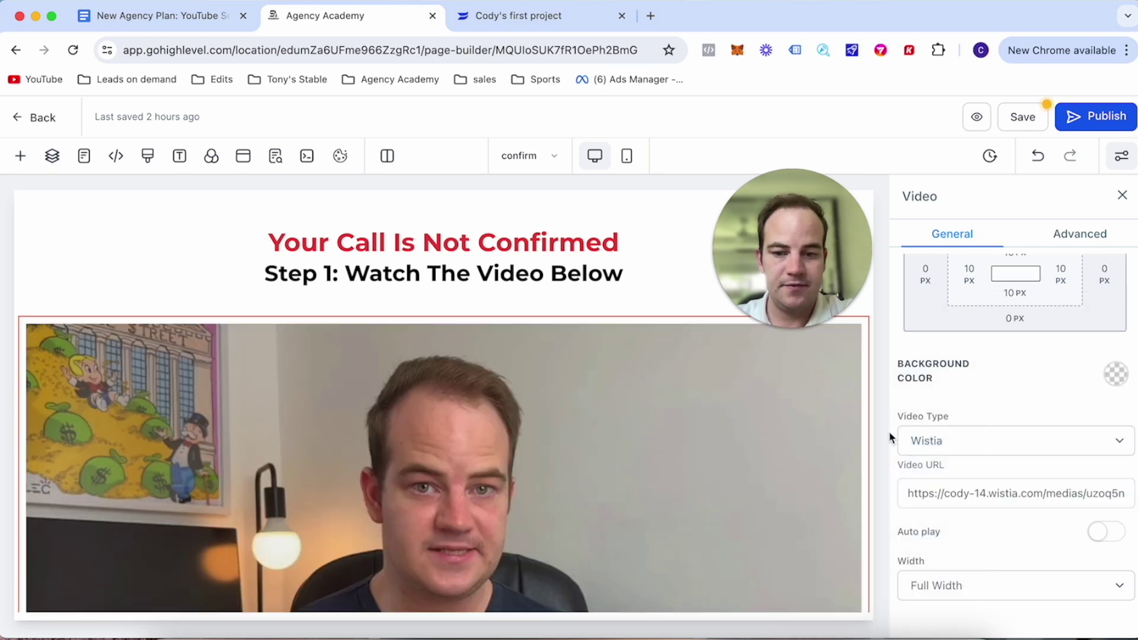
Save the confirm page, close the SEO Meta Data settings and return to the funnel's step overview.
{"action": "left_click", "coordinate": [1027, 119]}
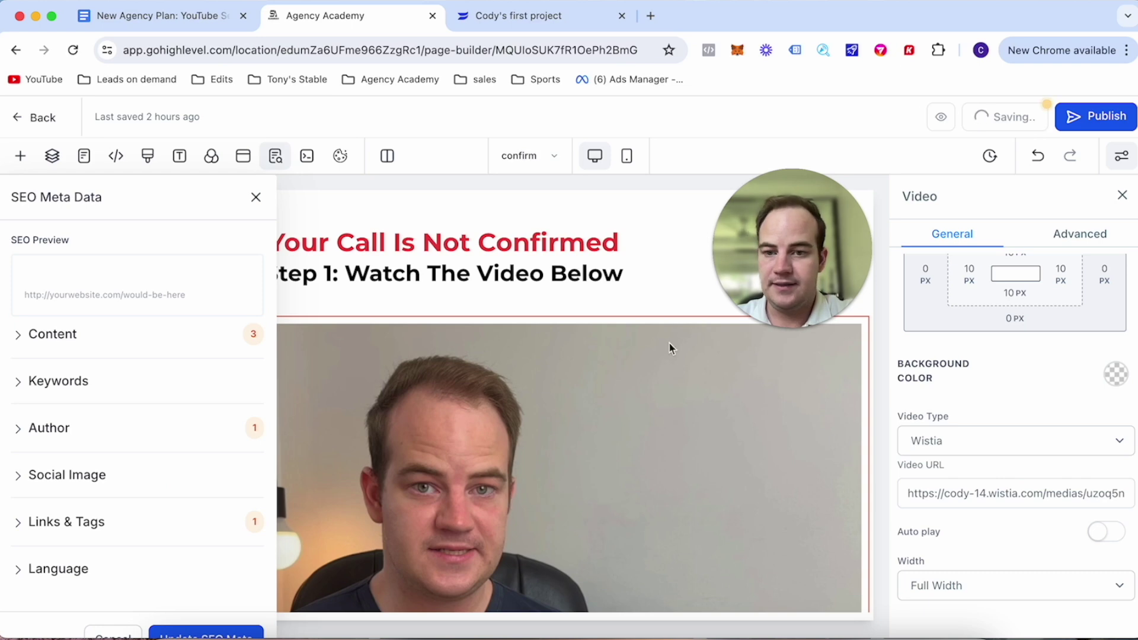
{"action": "left_click", "coordinate": [256, 200]}
{"action": "scroll", "coordinate": [350, 435], "scroll_direction": "down", "scroll_amount": 5}
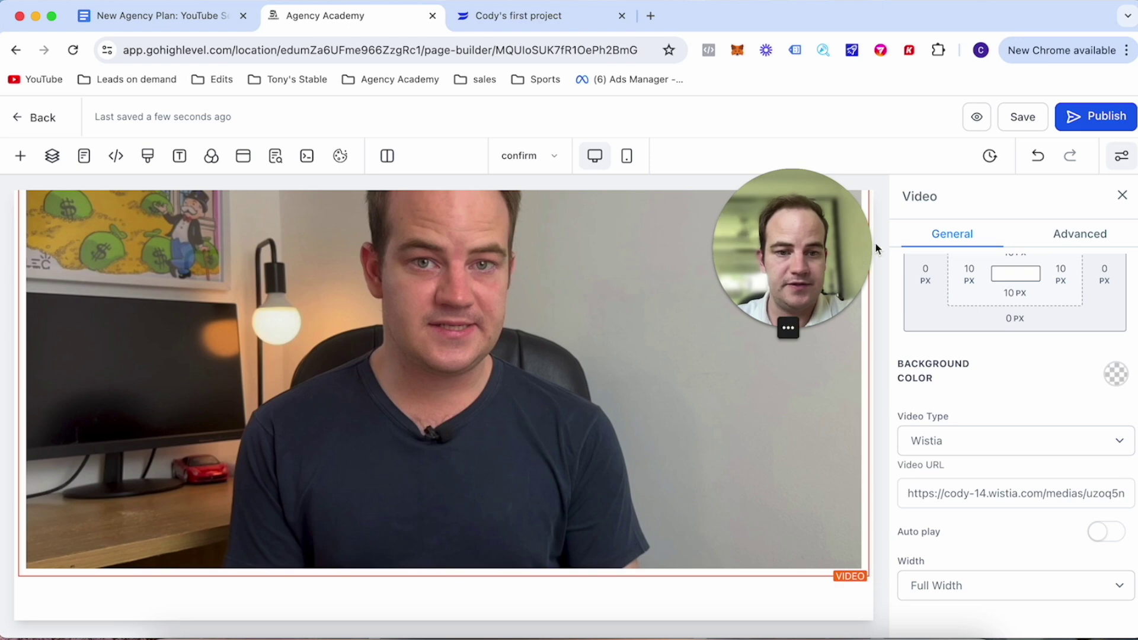
{"action": "left_click", "coordinate": [20, 120]}
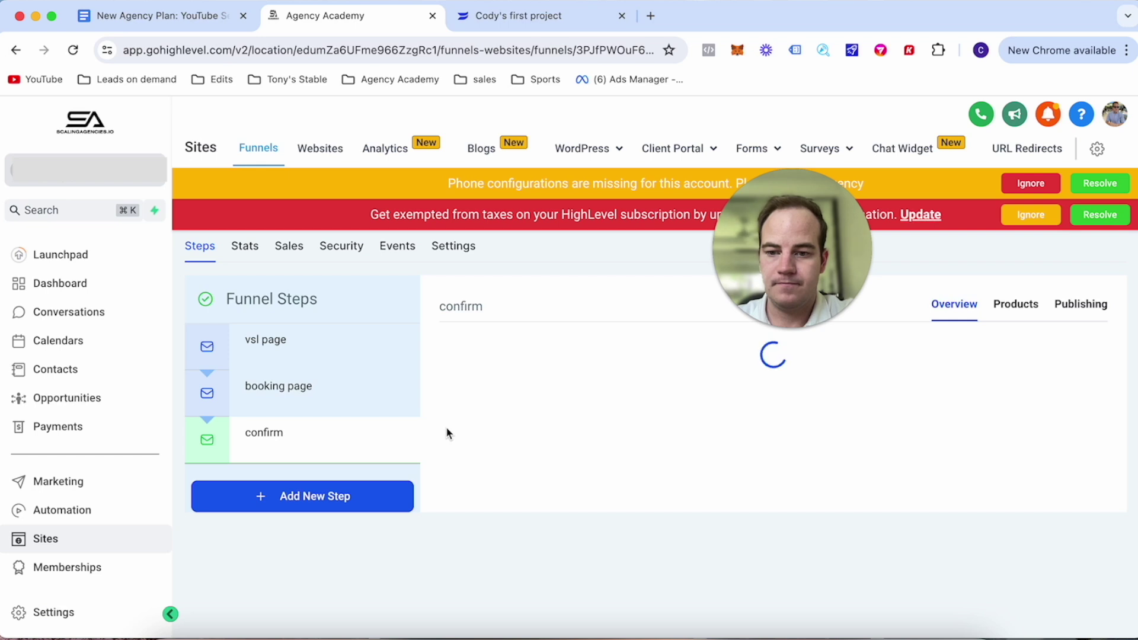
Preview the confirm page, check that its headline and video display and play, and close the preview.
{"action": "scroll", "coordinate": [515, 504], "scroll_direction": "down", "scroll_amount": 1}
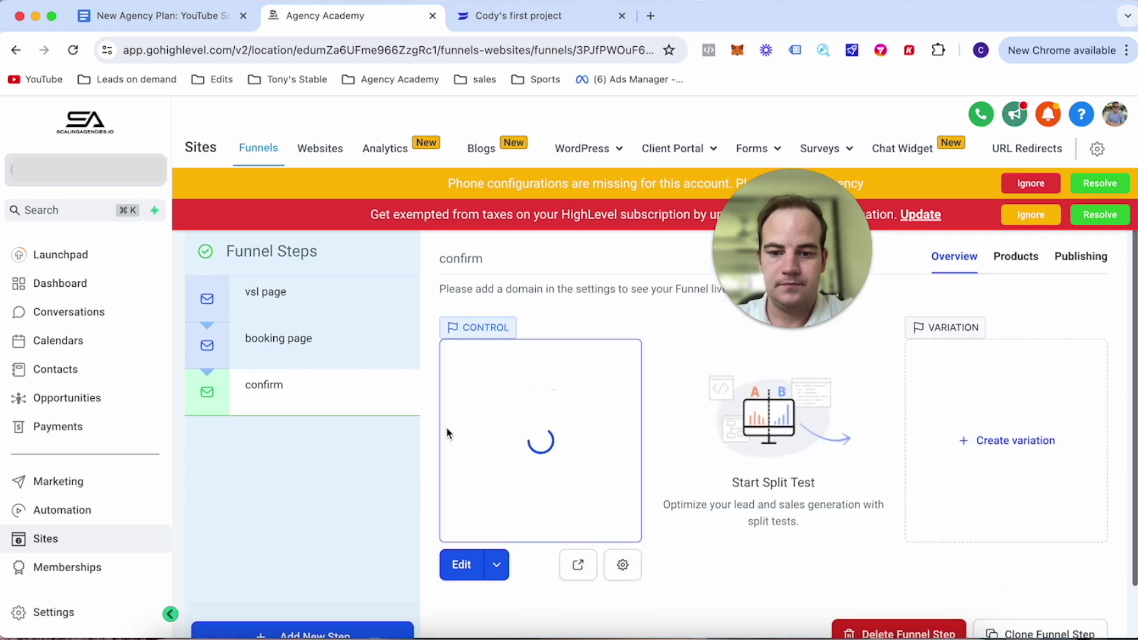
{"action": "left_click", "coordinate": [579, 566]}
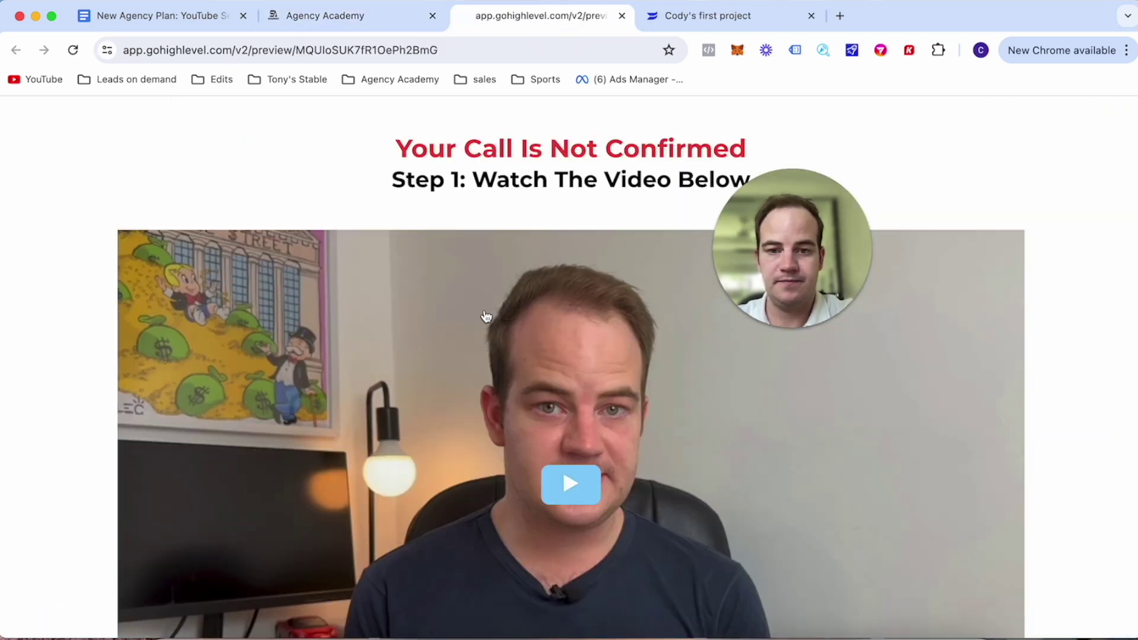
{"action": "scroll", "coordinate": [465, 409], "scroll_direction": "down", "scroll_amount": 2}
{"action": "scroll", "coordinate": [463, 407], "scroll_direction": "down", "scroll_amount": 1}
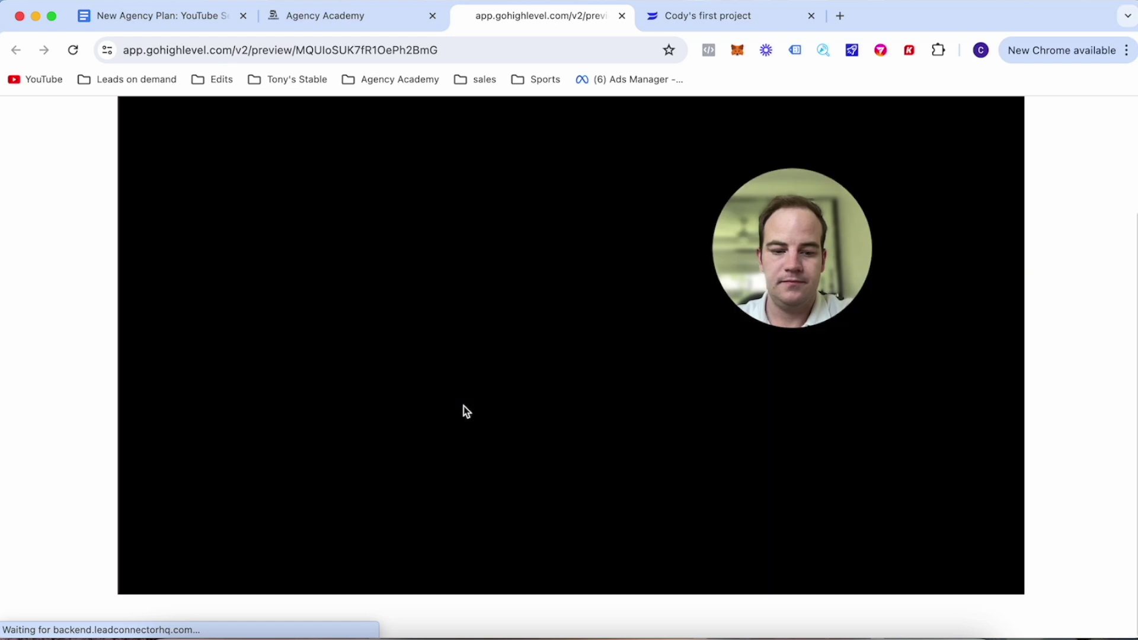
{"action": "scroll", "coordinate": [596, 317], "scroll_direction": "up", "scroll_amount": 1}
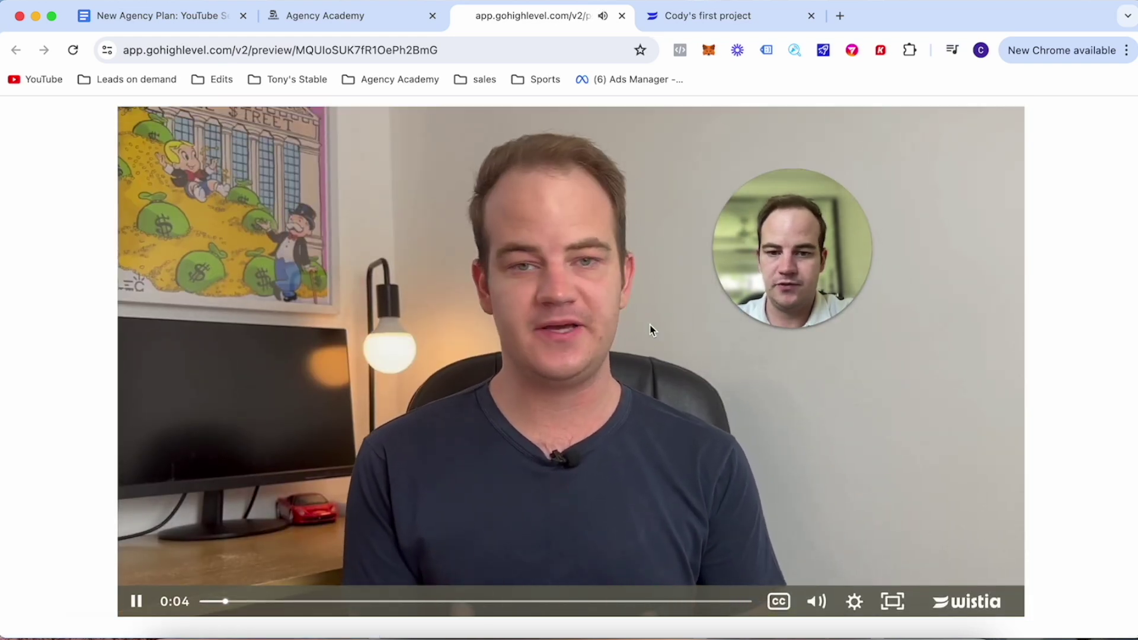
{"action": "scroll", "coordinate": [596, 355], "scroll_direction": "up", "scroll_amount": 2}
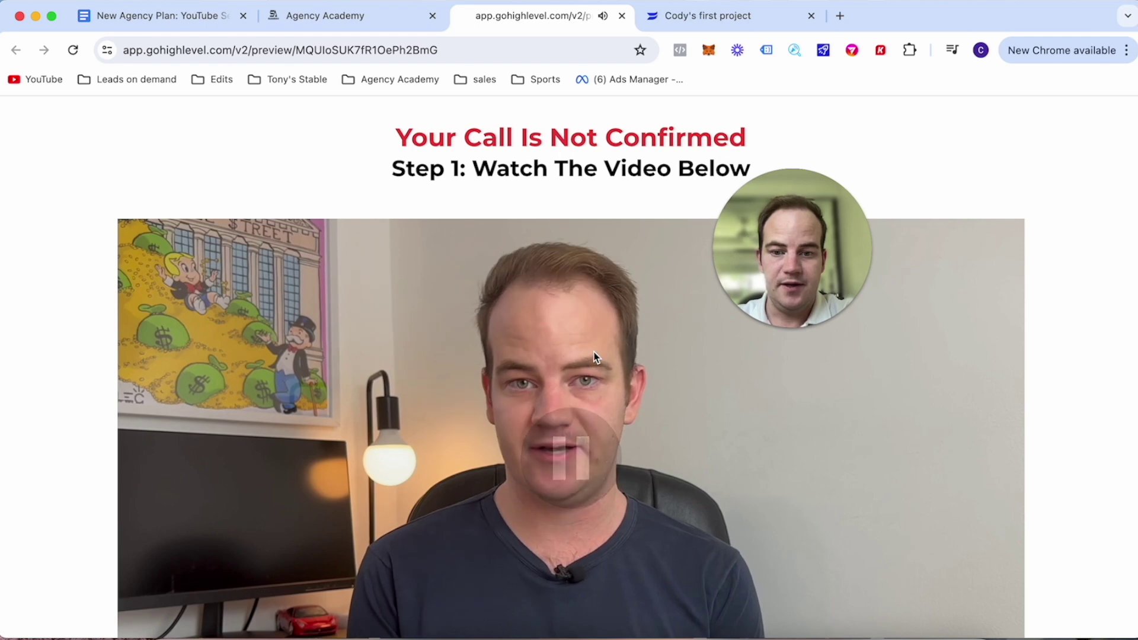
{"action": "scroll", "coordinate": [596, 355], "scroll_direction": "down", "scroll_amount": 2}
{"action": "scroll", "coordinate": [596, 356], "scroll_direction": "up", "scroll_amount": 2}
{"action": "scroll", "coordinate": [596, 356], "scroll_direction": "down", "scroll_amount": 1}
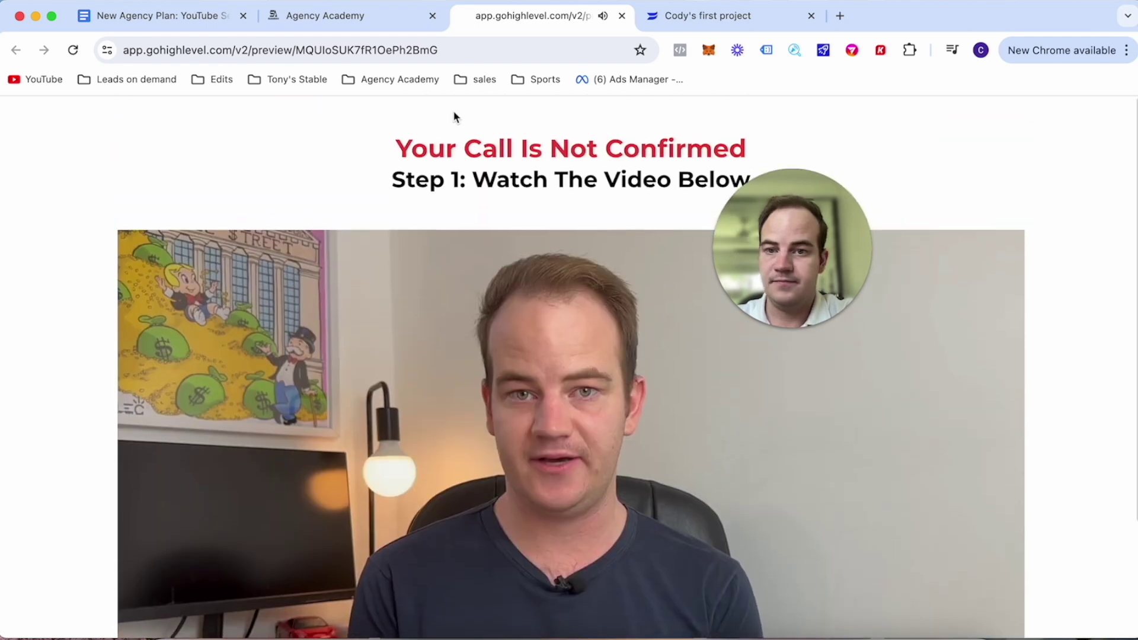
{"action": "left_click", "coordinate": [622, 16]}
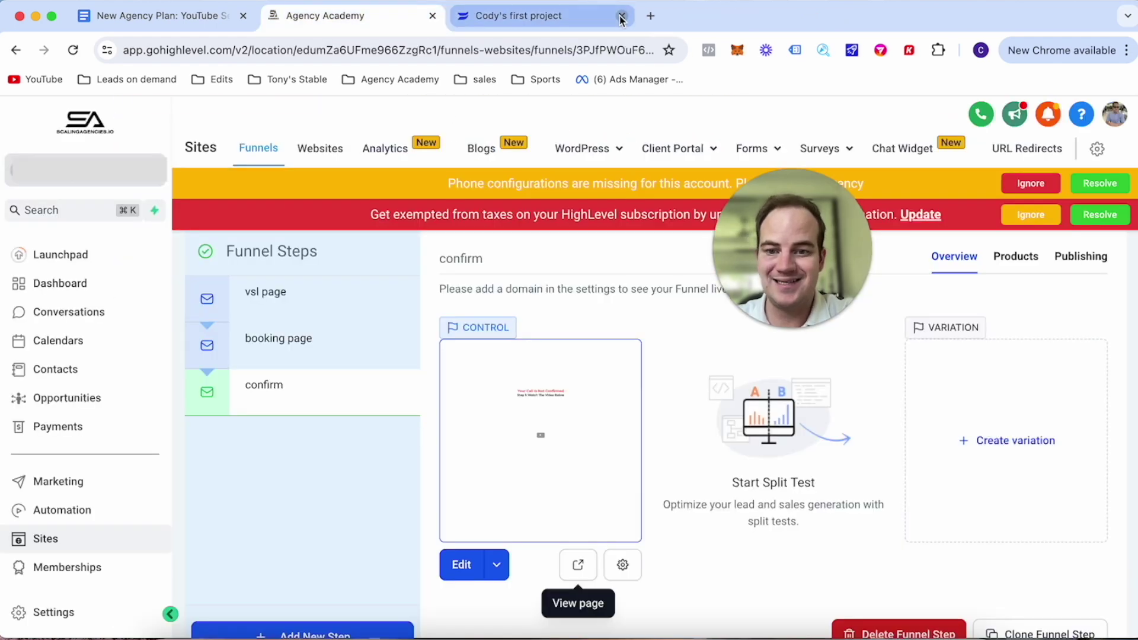
Switch to the New Agency Plan document in Google Docs and review the checklist items for Video 2, Video 3 and Video 4.
{"action": "left_click", "coordinate": [177, 24]}
{"action": "scroll", "coordinate": [373, 373], "scroll_direction": "up", "scroll_amount": 20}
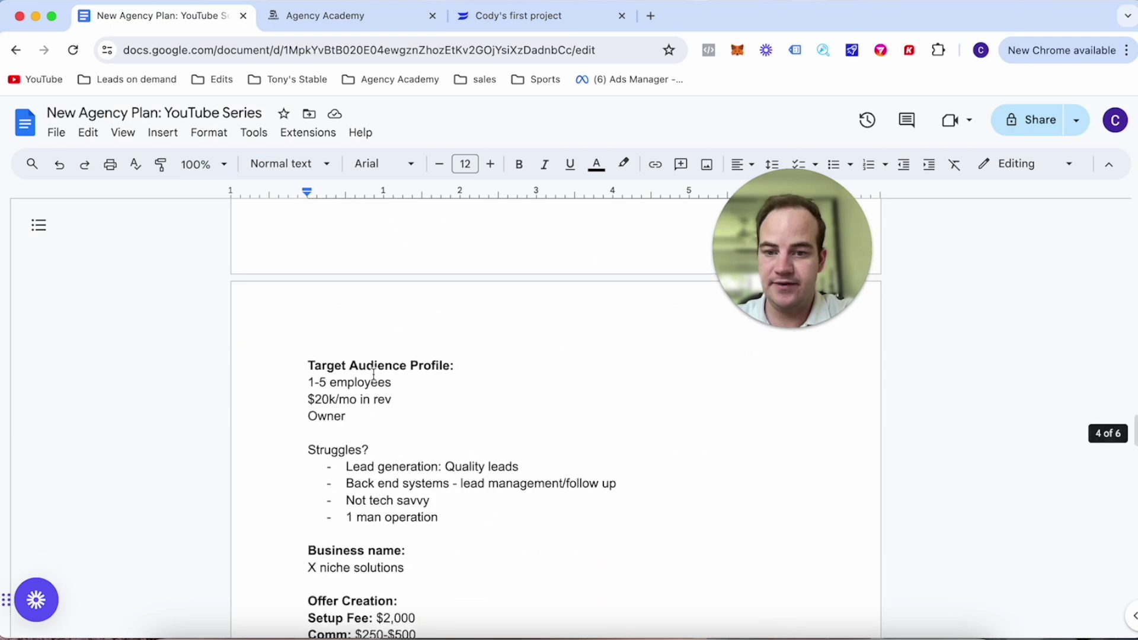
{"action": "scroll", "coordinate": [373, 370], "scroll_direction": "up", "scroll_amount": 10}
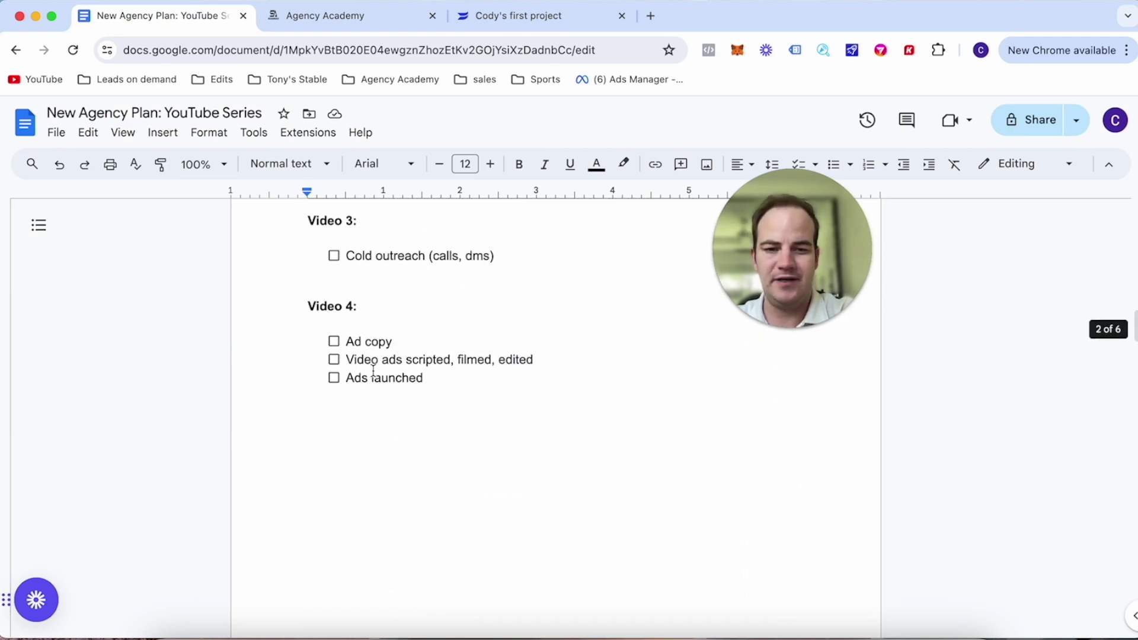
{"action": "scroll", "coordinate": [374, 370], "scroll_direction": "down", "scroll_amount": 5}
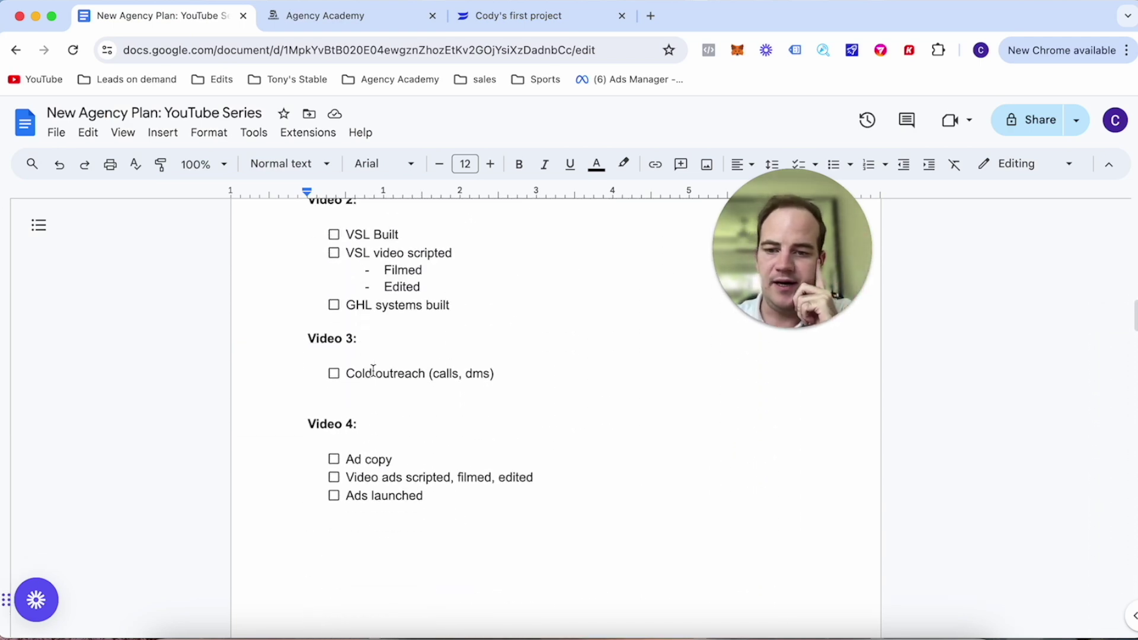
{"action": "scroll", "coordinate": [376, 332], "scroll_direction": "up", "scroll_amount": 4}
{"action": "left_click_drag", "start_coordinate": [465, 419], "coordinate": [312, 422]}
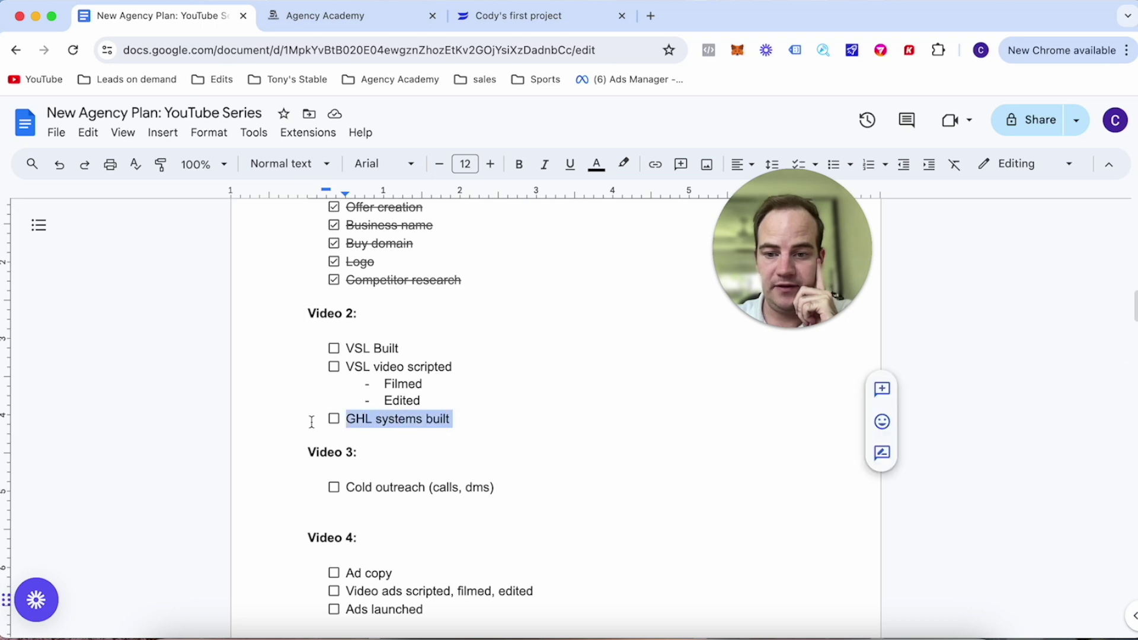
{"action": "left_click", "coordinate": [467, 354]}
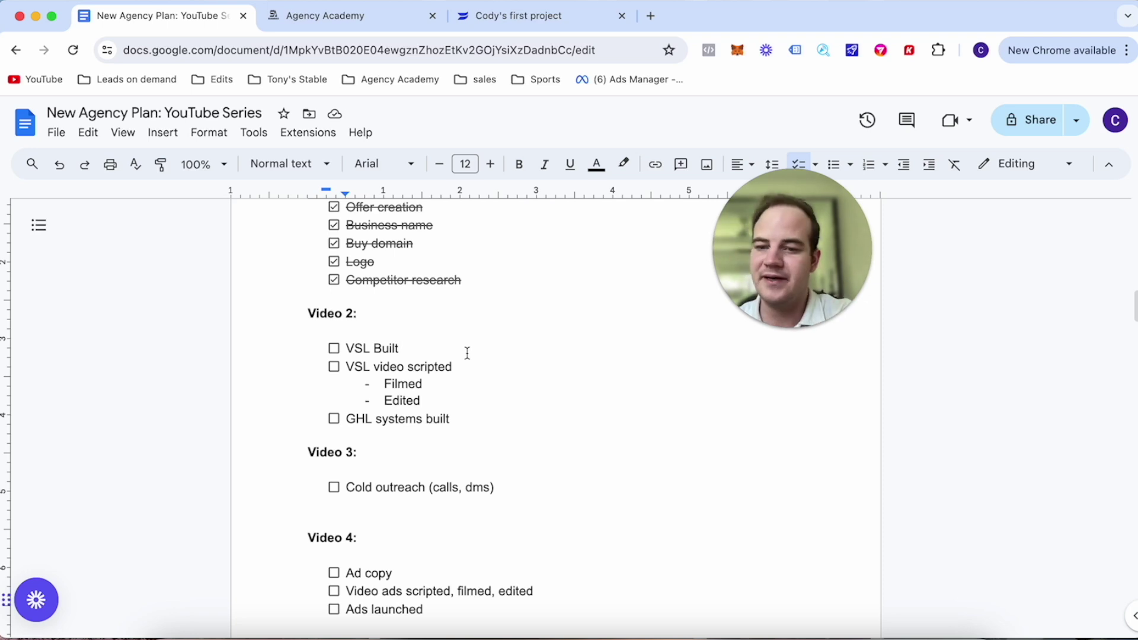
{"action": "left_click_drag", "start_coordinate": [462, 415], "coordinate": [336, 428]}
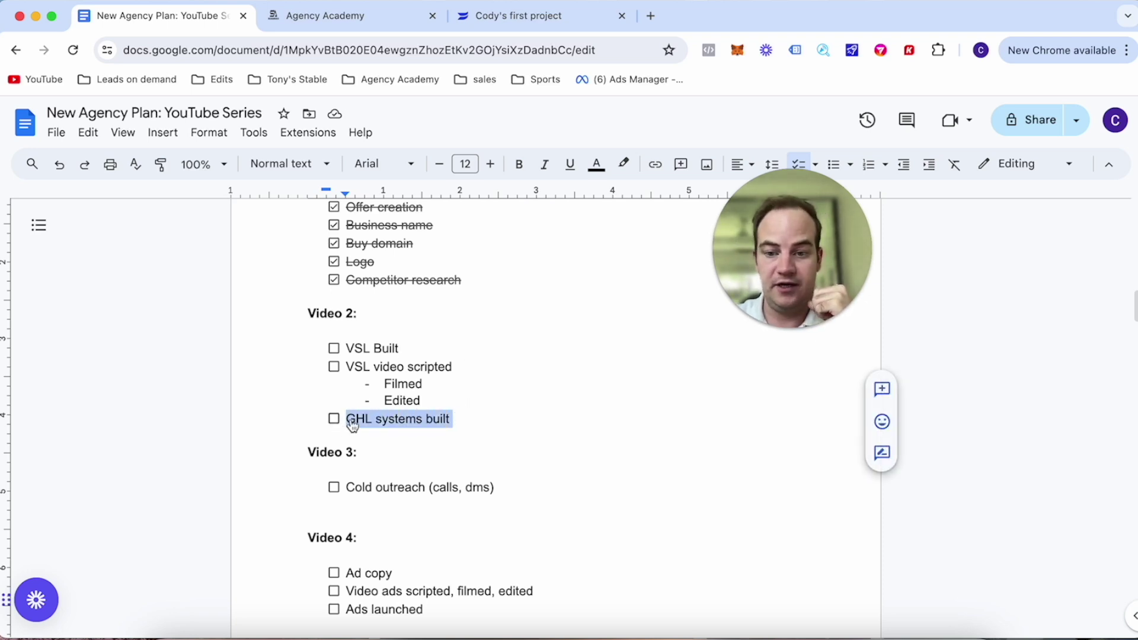
{"action": "left_click", "coordinate": [452, 418]}
{"action": "scroll", "coordinate": [457, 415], "scroll_direction": "down", "scroll_amount": 3}
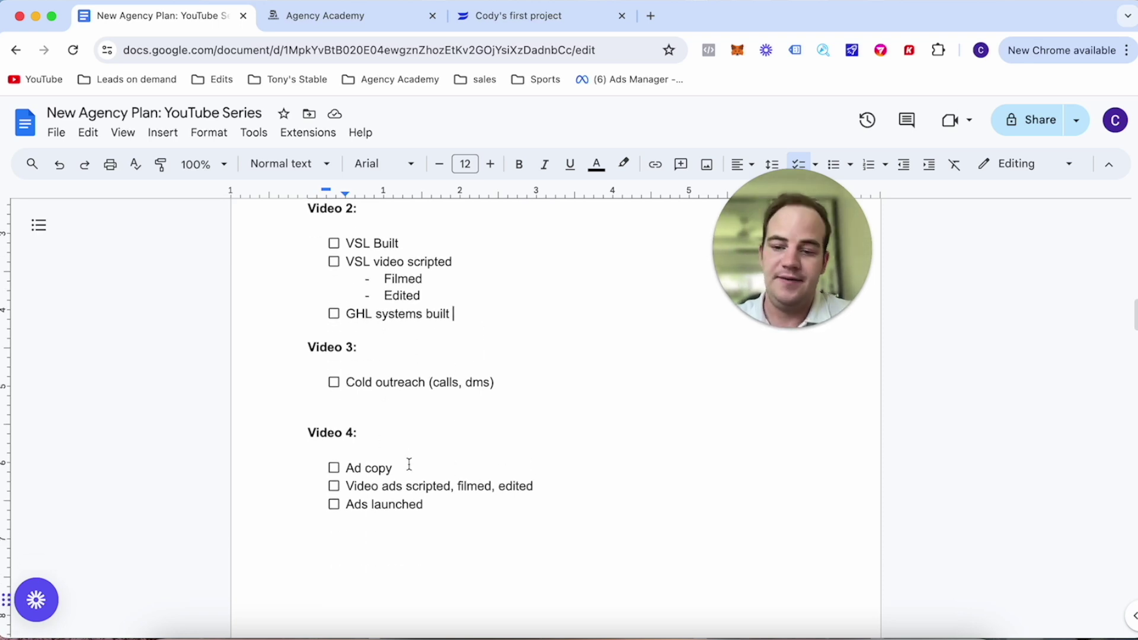
{"action": "scroll", "coordinate": [409, 465], "scroll_direction": "down", "scroll_amount": 1}
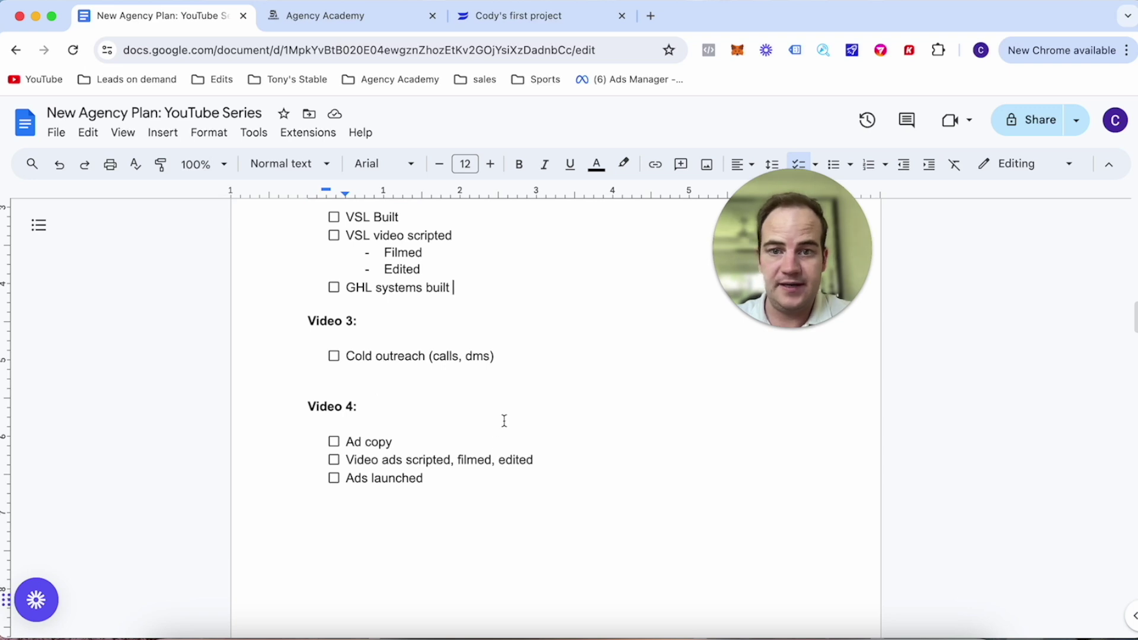